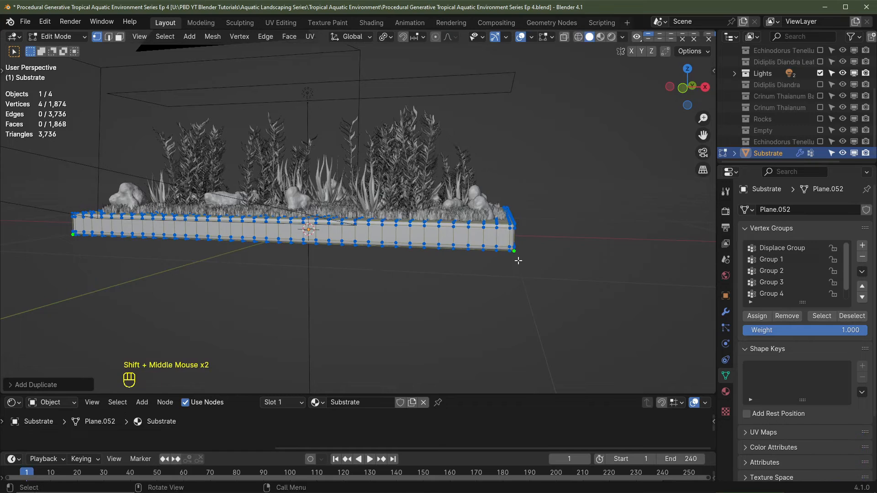
Fill a face between the four selected bottom corner vertices of the substrate and separate it into its own object.
{"action": "key", "text": "f"}
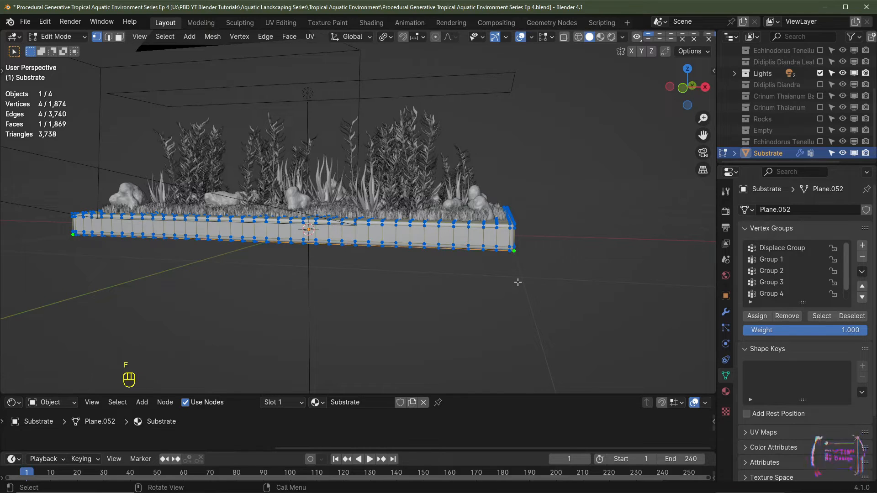
{"action": "mouse_move", "coordinate": [510, 295]}
{"action": "middle_mouse_down"}
{"action": "mouse_move", "coordinate": [508, 235]}
{"action": "mouse_move", "coordinate": [503, 287]}
{"action": "middle_mouse_up"}
{"action": "key", "text": "p"}
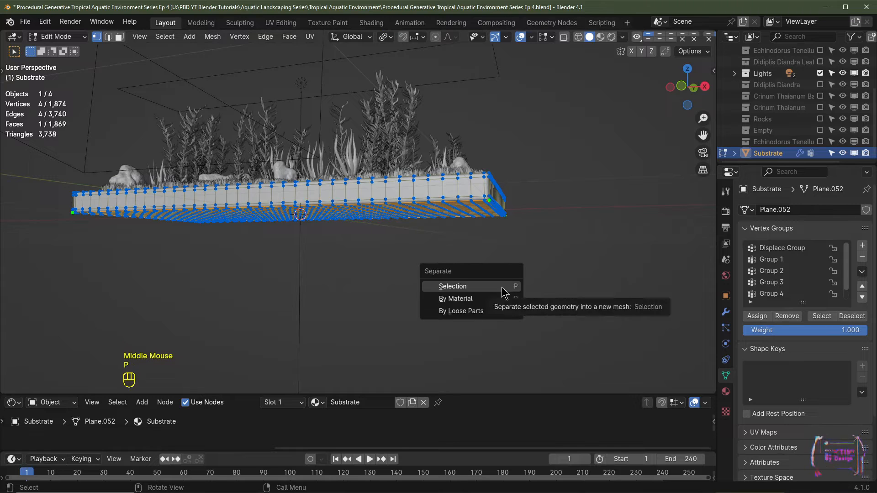
{"action": "left_click", "coordinate": [502, 286]}
{"action": "key", "text": "Tab"}
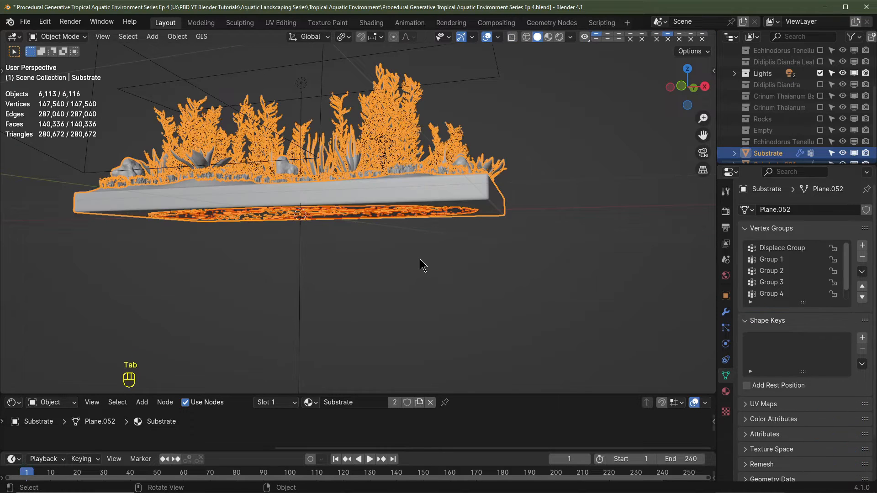
Select the separated bottom plane and delete every modifier it carries.
{"action": "double_click", "coordinate": [383, 217]}
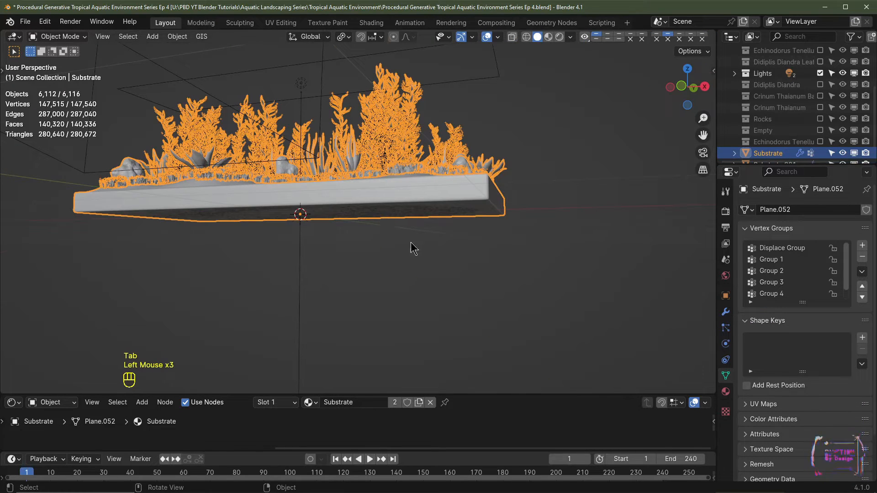
{"action": "middle_click_drag", "start_coordinate": [413, 248], "coordinate": [442, 141]}
{"action": "left_click", "coordinate": [443, 142]}
{"action": "left_click", "coordinate": [726, 312]}
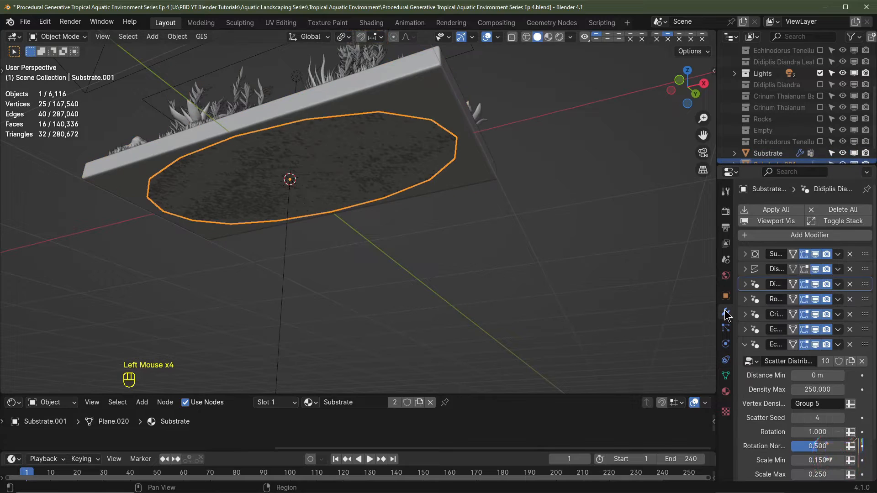
{"action": "left_click", "coordinate": [743, 347]}
{"action": "left_click", "coordinate": [850, 255]}
{"action": "left_click", "coordinate": [850, 254]}
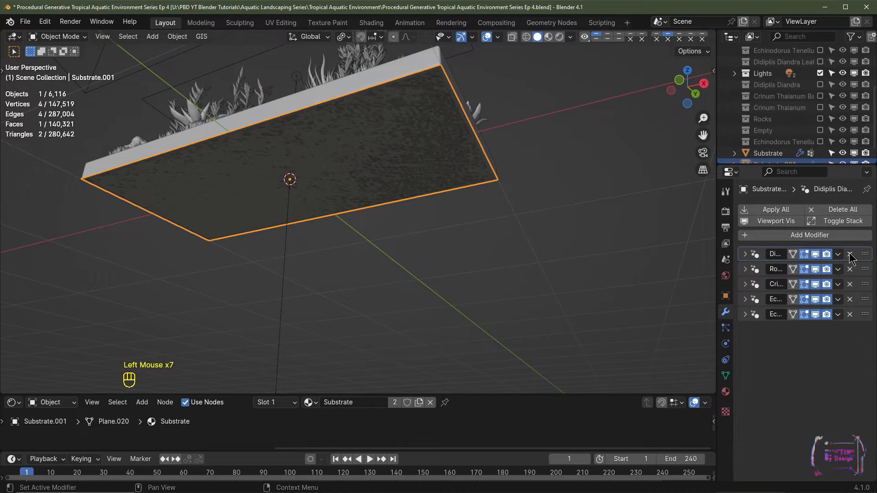
{"action": "left_click", "coordinate": [850, 254]}
{"action": "left_click", "coordinate": [850, 254]}
{"action": "left_click", "coordinate": [850, 255]}
{"action": "left_click", "coordinate": [850, 254]}
{"action": "left_click", "coordinate": [850, 254]}
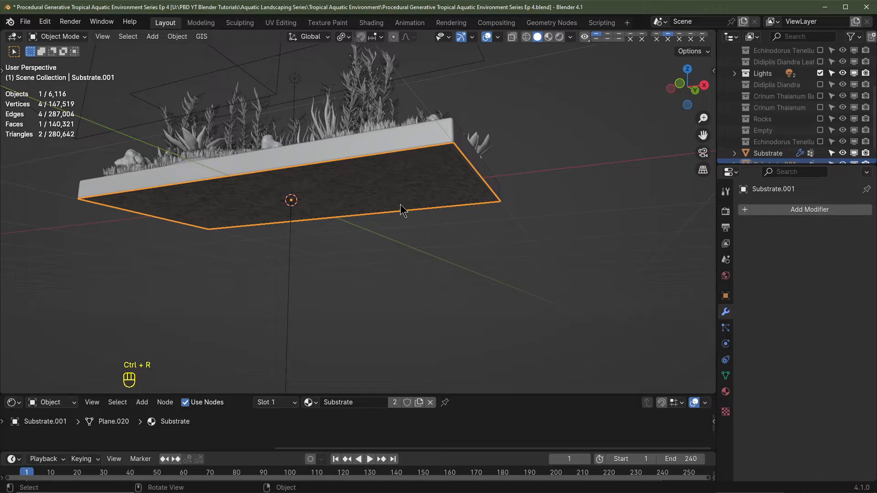
Apply the bottom plane's scale and extrude its face about 0.6 m upward into a box around the plants.
{"action": "key", "text": "ctrl+a"}
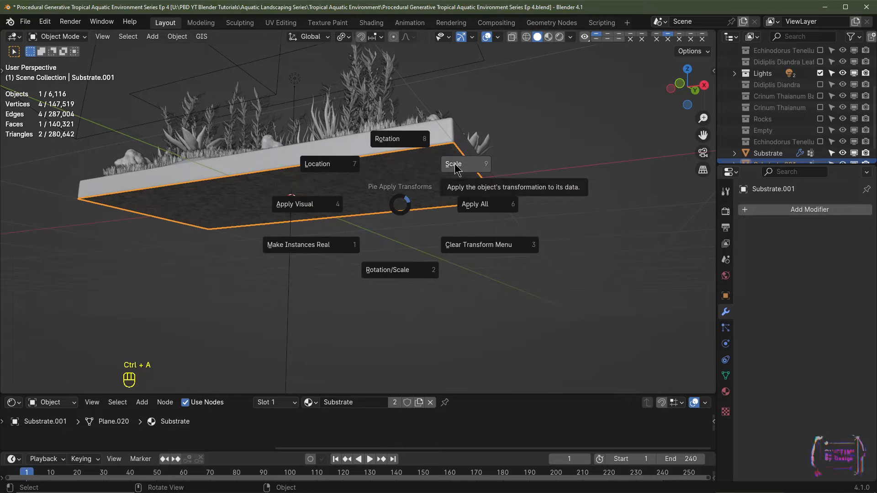
{"action": "middle_click_drag", "start_coordinate": [456, 168], "coordinate": [414, 264]}
{"action": "key", "text": "Tab"}
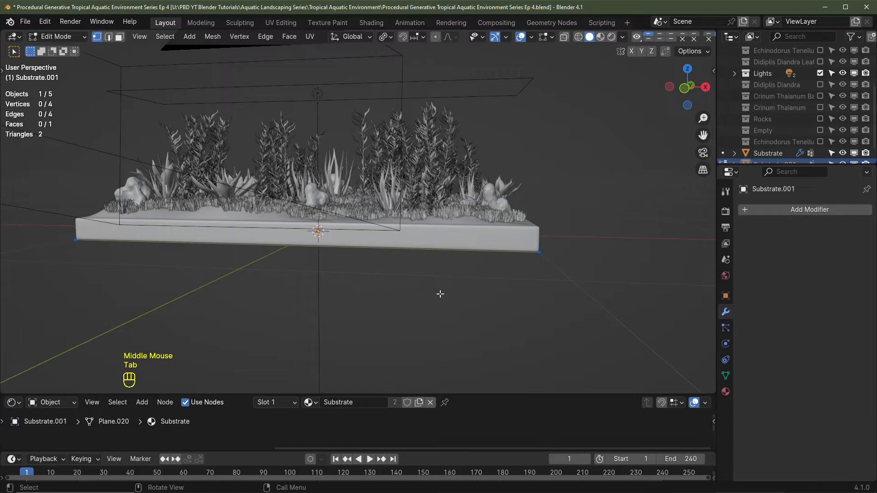
{"action": "key", "text": "a"}
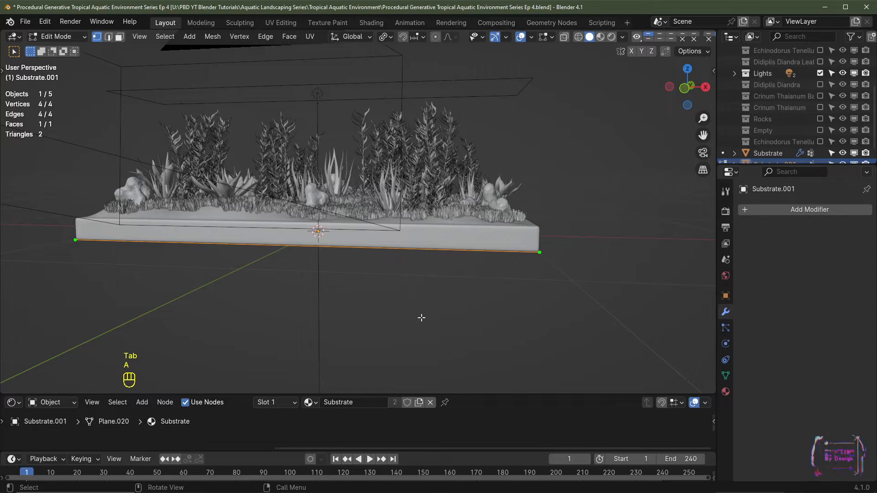
{"action": "key", "text": "a"}
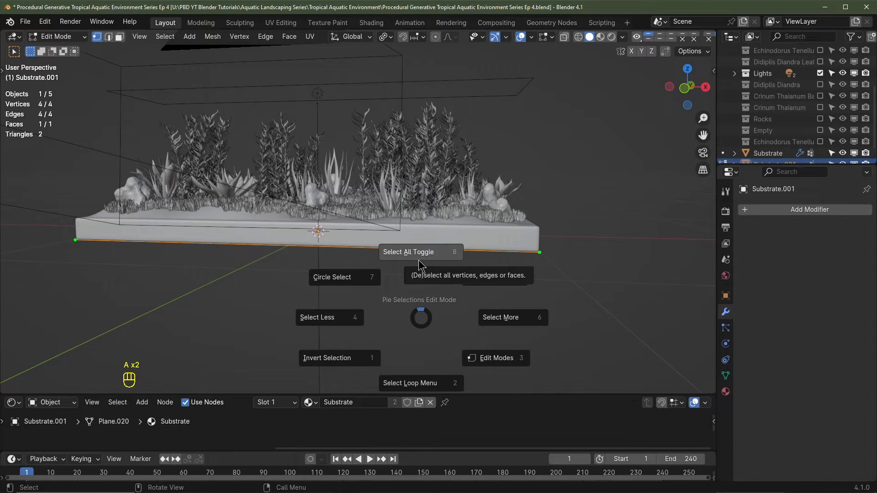
{"action": "key", "text": "Escape"}
{"action": "key", "text": "KP_1"}
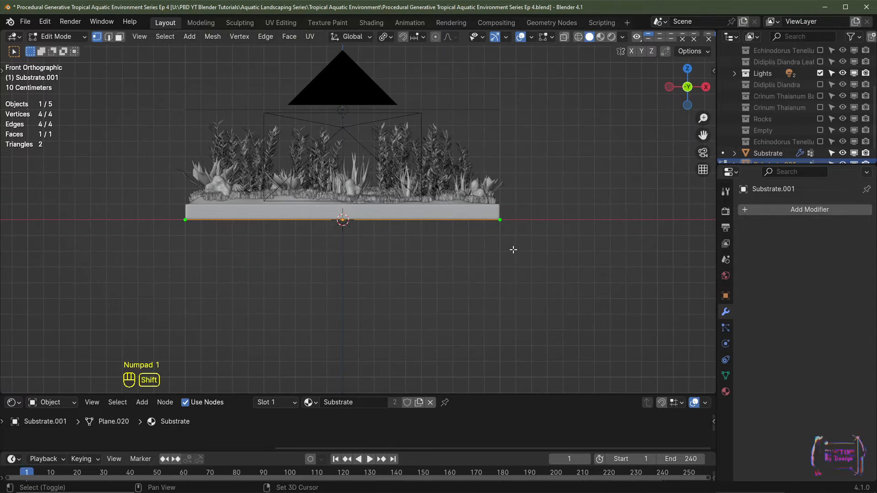
{"action": "middle_click_drag", "start_coordinate": [513, 249], "coordinate": [472, 320], "text": "shift"}
{"action": "key", "text": "e"}
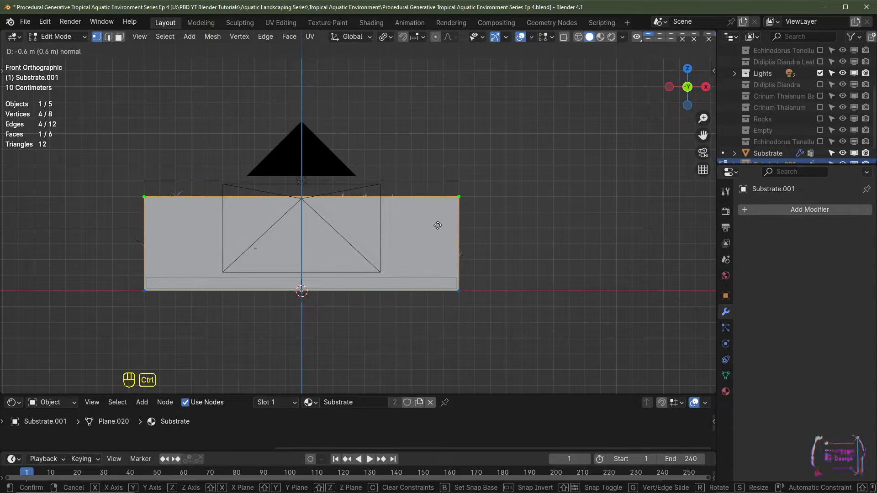
{"action": "left_click", "coordinate": [532, 231]}
Delete the box's top face to leave an open tank, and return to Object Mode.
{"action": "middle_click_drag", "start_coordinate": [534, 232], "coordinate": [464, 254]}
{"action": "key", "text": "x"}
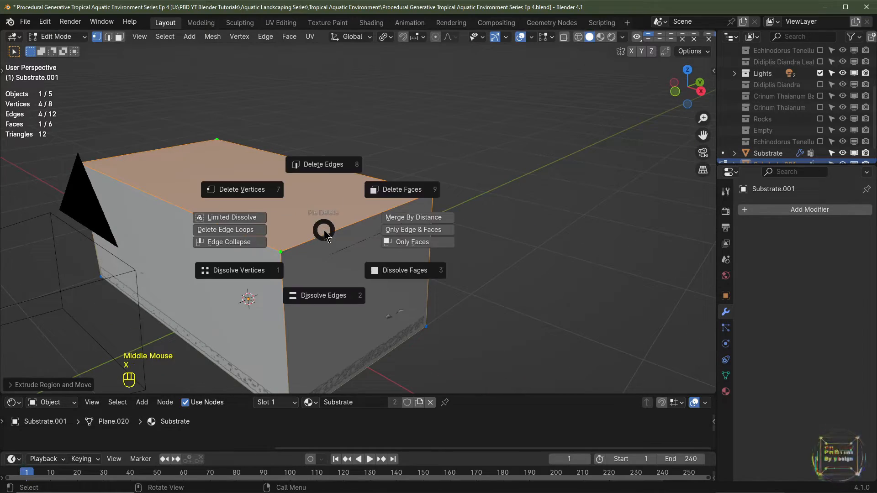
{"action": "left_click", "coordinate": [385, 201]}
{"action": "middle_click_drag", "start_coordinate": [385, 201], "coordinate": [345, 303]}
{"action": "key", "text": "Tab"}
Open the substrate's mesh for editing with X-ray display on and select all of its geometry.
{"action": "left_click", "coordinate": [346, 296]}
{"action": "left_click", "coordinate": [347, 303]}
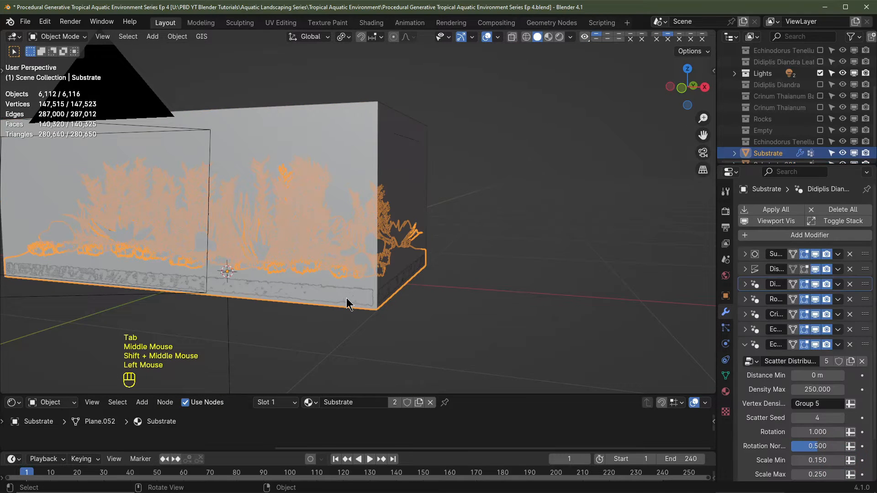
{"action": "scroll", "coordinate": [388, 325], "scroll_direction": "up", "scroll_amount": 3}
{"action": "middle_click_drag", "start_coordinate": [274, 319], "coordinate": [359, 315], "text": "shift"}
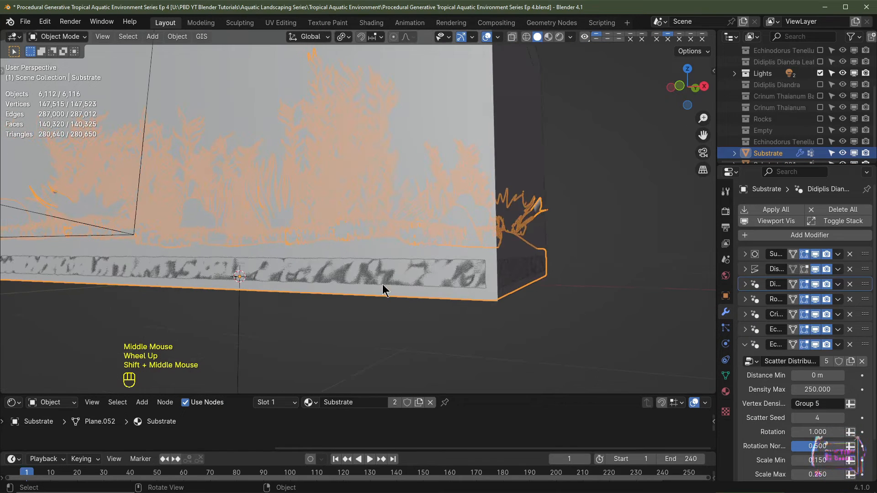
{"action": "mouse_move", "coordinate": [371, 284]}
{"action": "middle_mouse_down"}
{"action": "mouse_move", "coordinate": [391, 284]}
{"action": "mouse_move", "coordinate": [382, 286]}
{"action": "middle_mouse_up"}
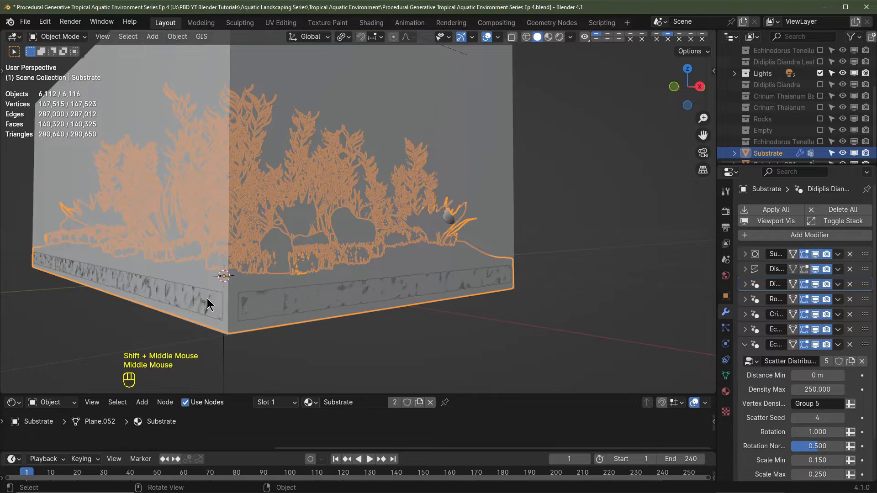
{"action": "middle_click_drag", "start_coordinate": [218, 307], "coordinate": [241, 309]}
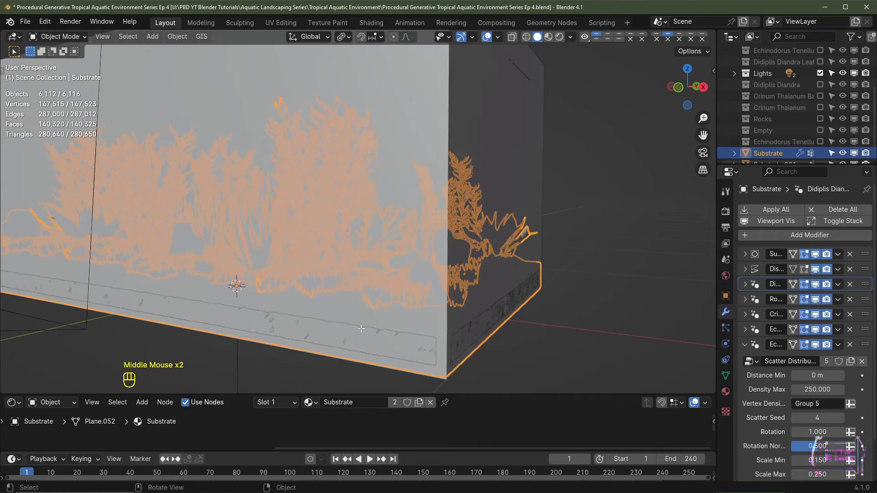
{"action": "key", "text": "Tab"}
{"action": "left_click", "coordinate": [564, 36]}
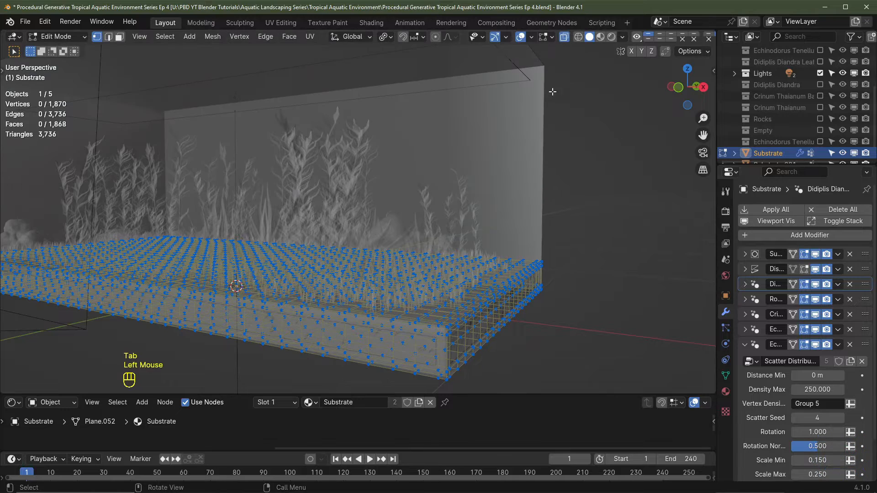
{"action": "key", "text": "a"}
Scale the whole substrate mesh to 0.999 along the global X axis in front view.
{"action": "key", "text": "KP_1"}
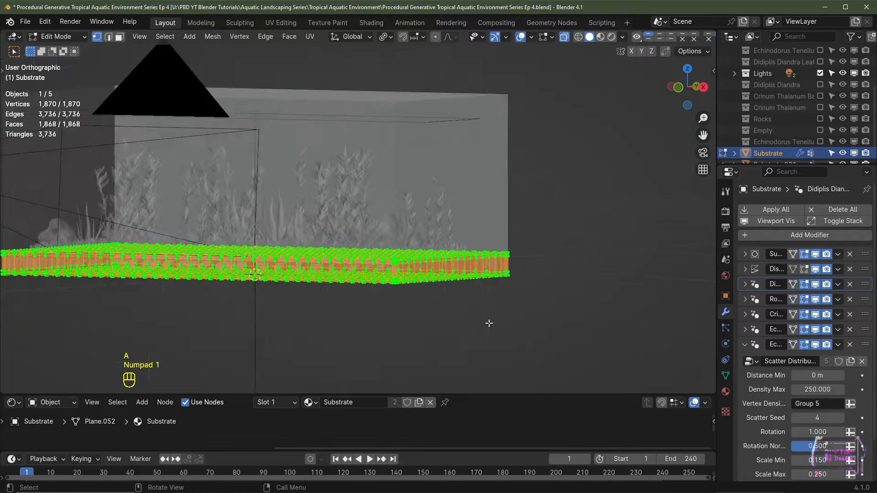
{"action": "scroll", "coordinate": [556, 290], "scroll_direction": "up", "scroll_amount": 3}
{"action": "middle_click_drag", "start_coordinate": [557, 289], "coordinate": [525, 283], "text": "shift"}
{"action": "scroll", "coordinate": [525, 283], "scroll_direction": "up", "scroll_amount": 2}
{"action": "middle_click_drag", "start_coordinate": [525, 284], "coordinate": [487, 279], "text": "shift"}
{"action": "scroll", "coordinate": [487, 279], "scroll_direction": "up", "scroll_amount": 2}
{"action": "type", "text": "s"}
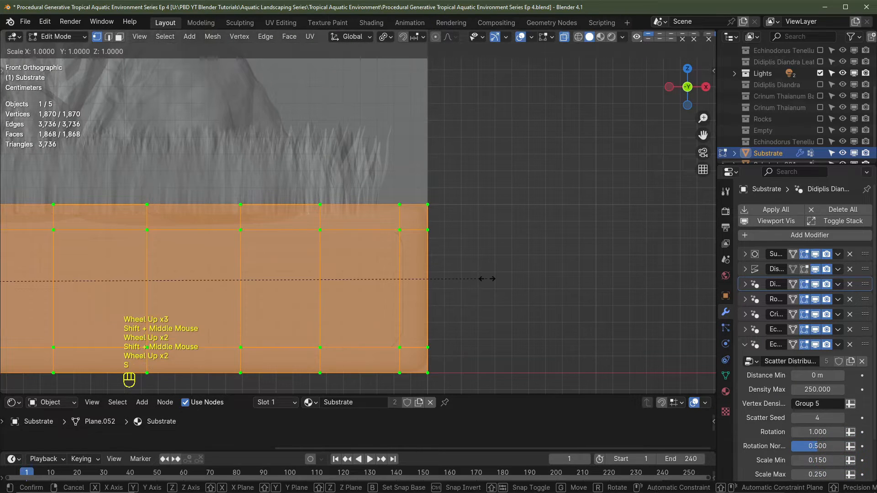
{"action": "type", "text": "x.999"}
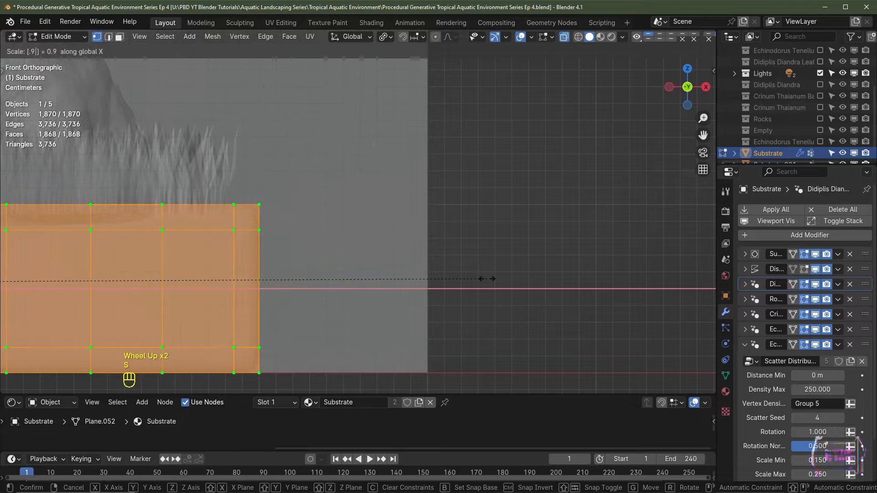
{"action": "key", "text": "Return"}
{"action": "scroll", "coordinate": [487, 279], "scroll_direction": "up", "scroll_amount": 2}
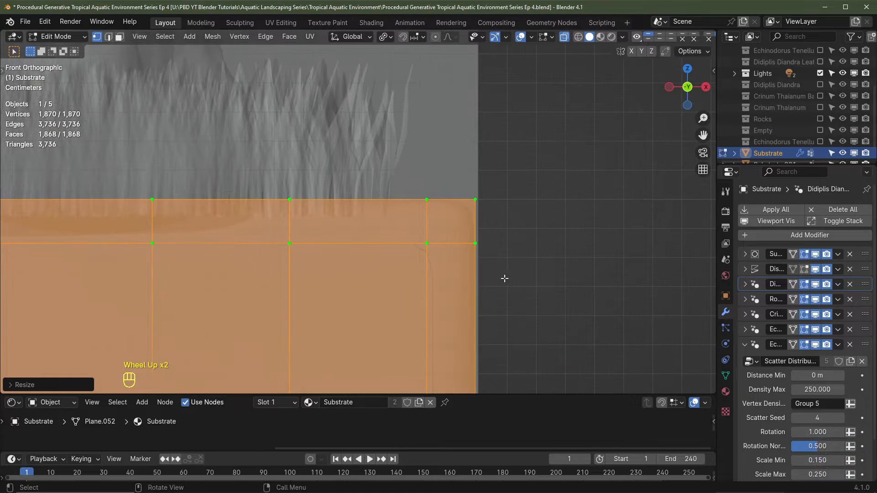
{"action": "middle_click_drag", "start_coordinate": [539, 279], "coordinate": [470, 255], "text": "shift"}
{"action": "scroll", "coordinate": [412, 231], "scroll_direction": "up", "scroll_amount": 5}
{"action": "middle_click_drag", "start_coordinate": [411, 231], "coordinate": [339, 245], "text": "shift"}
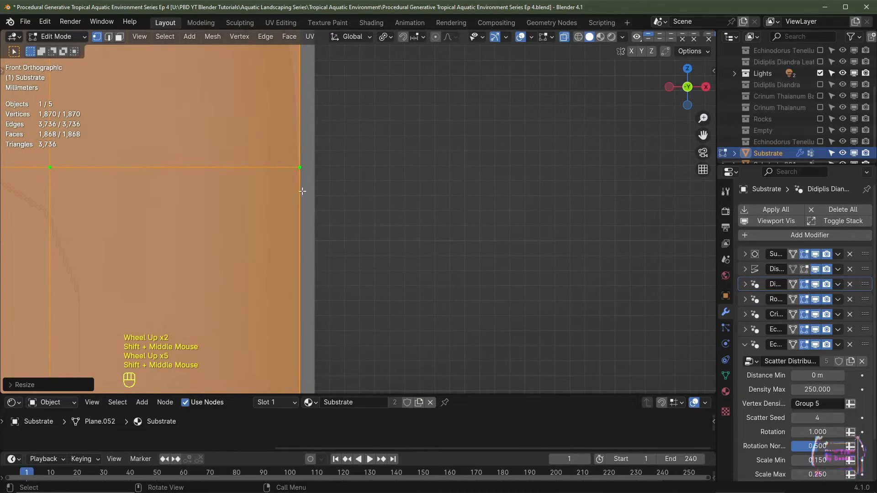
{"action": "scroll", "coordinate": [306, 190], "scroll_direction": "down", "scroll_amount": 6}
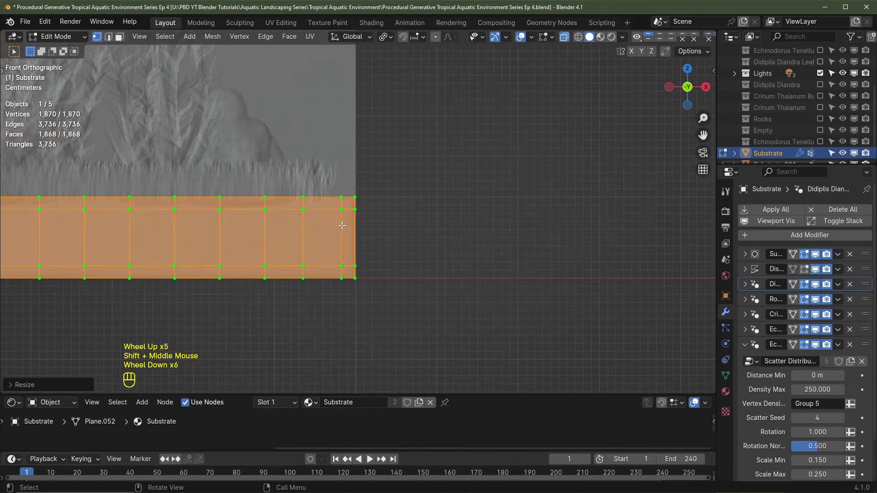
Scale the whole substrate mesh along global Y by the same slight factor used along X, and return to Object Mode.
{"action": "key", "text": "KP_3"}
{"action": "key", "text": "KP_1"}
{"action": "key", "text": "KP_3"}
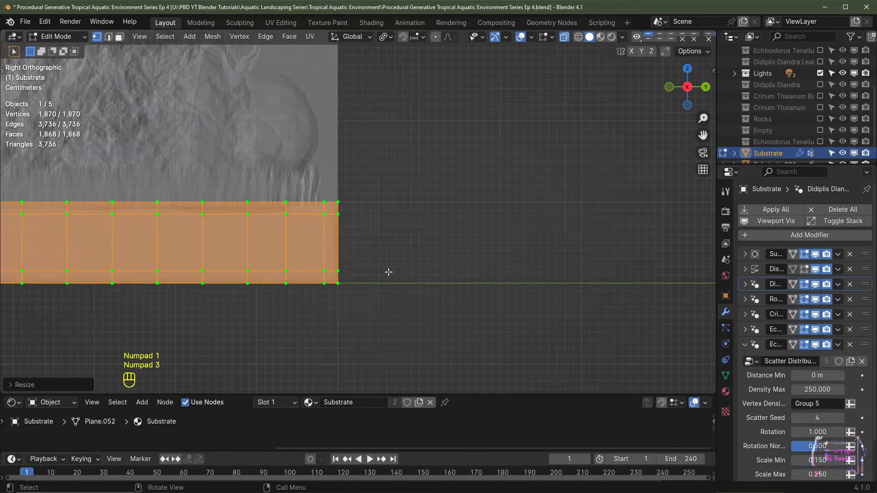
{"action": "scroll", "coordinate": [389, 272], "scroll_direction": "up", "scroll_amount": 1}
{"action": "middle_click_drag", "start_coordinate": [346, 273], "coordinate": [502, 275], "text": "shift"}
{"action": "type", "text": "s"}
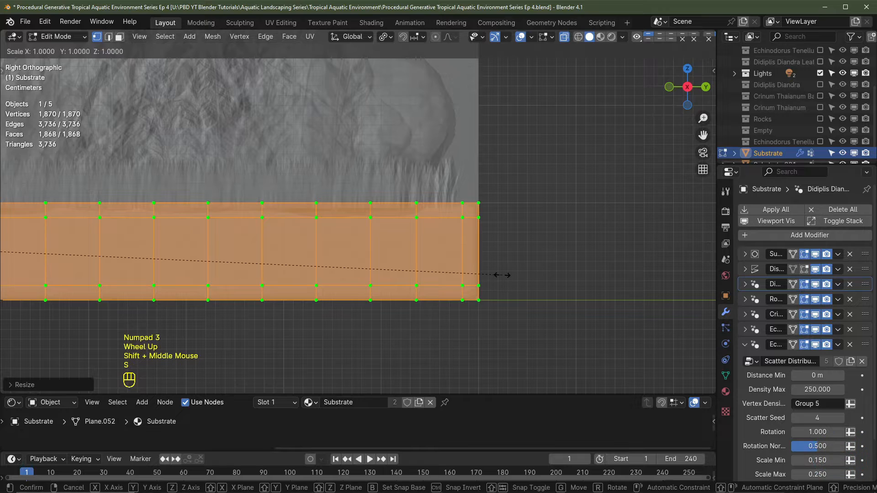
{"action": "type", "text": "y.9"}
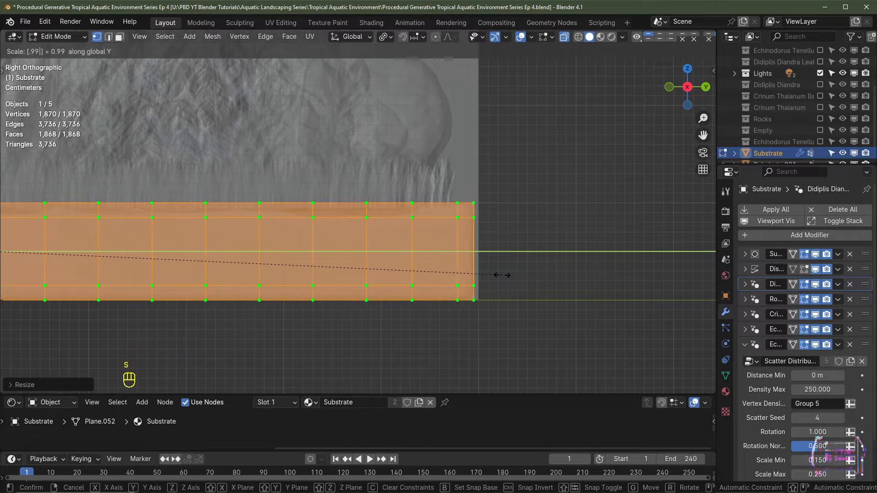
{"action": "left_click", "coordinate": [503, 275]}
{"action": "scroll", "coordinate": [569, 277], "scroll_direction": "up", "scroll_amount": 3}
{"action": "middle_click_drag", "start_coordinate": [569, 277], "coordinate": [407, 231], "text": "shift"}
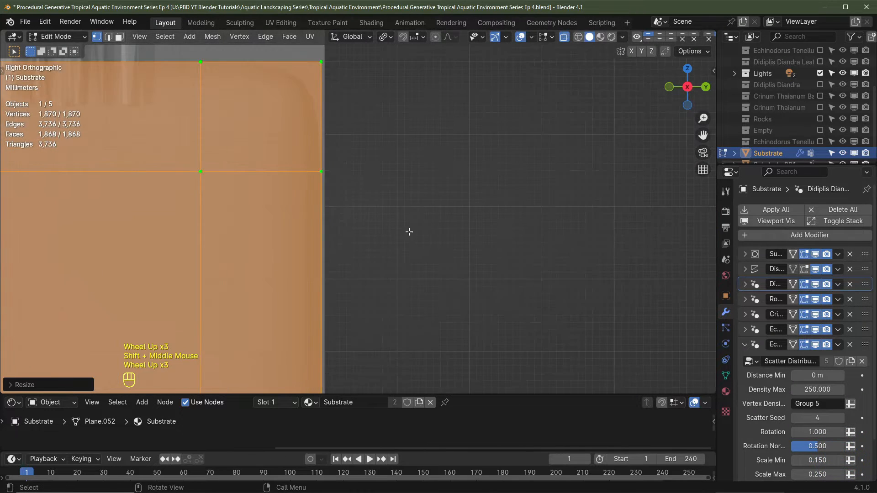
{"action": "scroll", "coordinate": [297, 205], "scroll_direction": "up", "scroll_amount": 5}
{"action": "middle_click_drag", "start_coordinate": [298, 206], "coordinate": [344, 162], "text": "shift"}
{"action": "scroll", "coordinate": [353, 200], "scroll_direction": "down", "scroll_amount": 8}
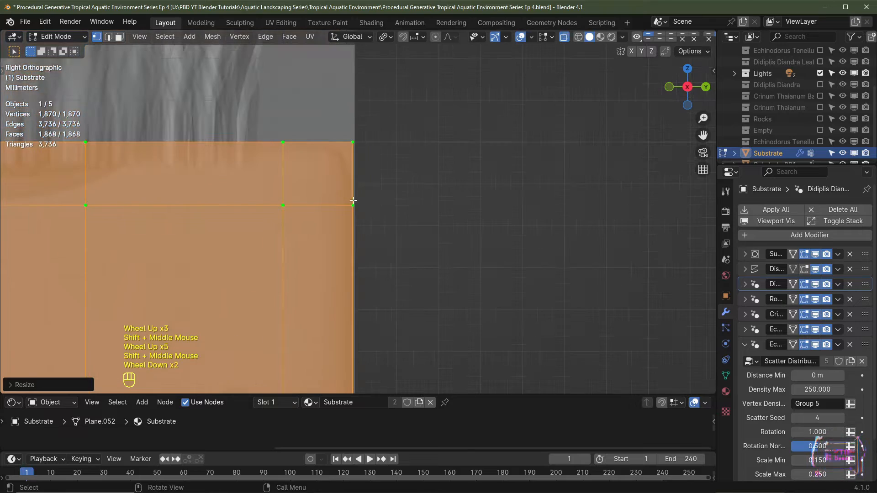
{"action": "mouse_move", "coordinate": [337, 226]}
{"action": "middle_mouse_down"}
{"action": "mouse_move", "coordinate": [355, 229]}
{"action": "mouse_move", "coordinate": [307, 239]}
{"action": "mouse_move", "coordinate": [327, 232]}
{"action": "middle_mouse_up"}
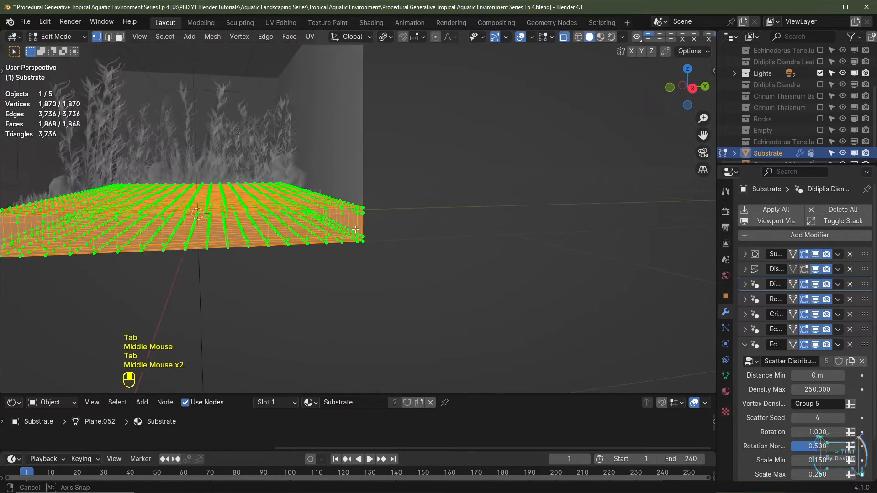
{"action": "key", "text": "Tab"}
Hide the substrate in the viewport and select the open tank box with X-ray display off.
{"action": "scroll", "coordinate": [327, 231], "scroll_direction": "up", "scroll_amount": 2}
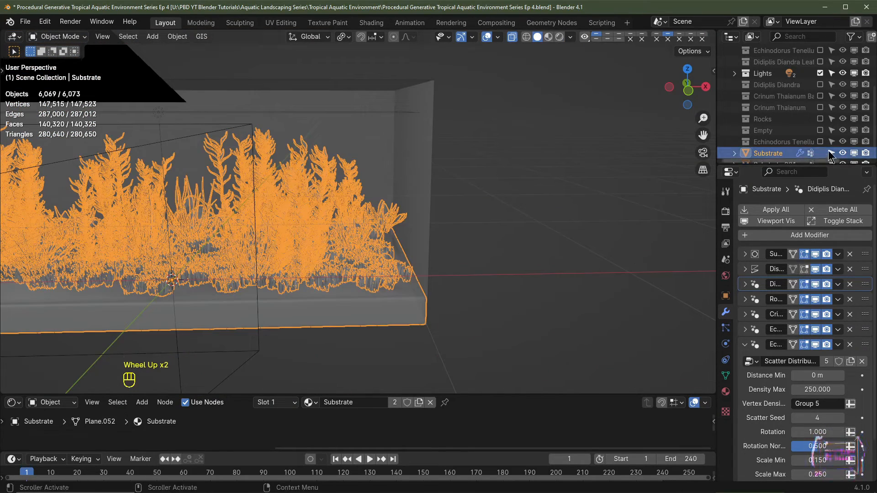
{"action": "left_click", "coordinate": [843, 152]}
{"action": "middle_click_drag", "start_coordinate": [425, 217], "coordinate": [470, 186], "text": "shift"}
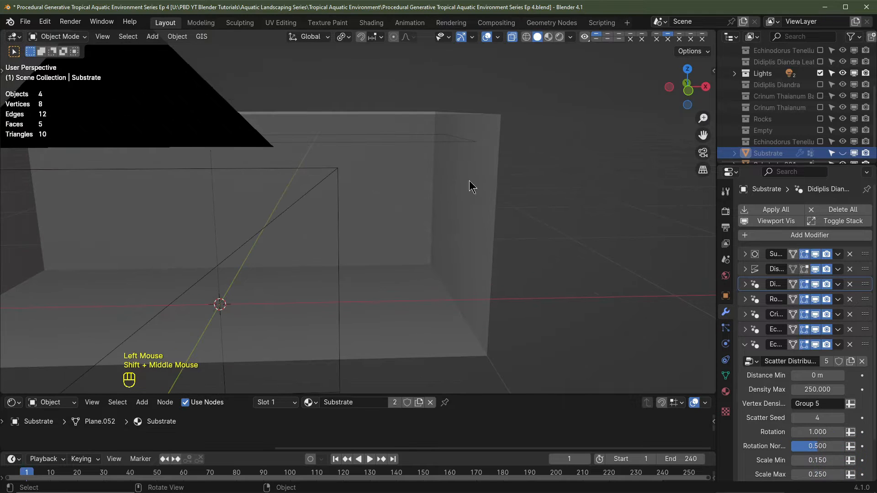
{"action": "left_click", "coordinate": [491, 121]}
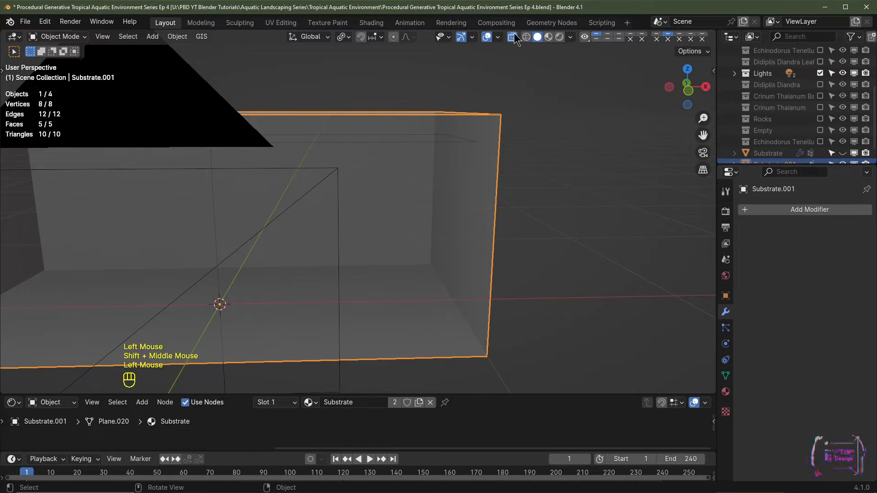
{"action": "left_click", "coordinate": [513, 37]}
{"action": "scroll", "coordinate": [515, 217], "scroll_direction": "down", "scroll_amount": 3}
{"action": "middle_click_drag", "start_coordinate": [514, 216], "coordinate": [389, 255]}
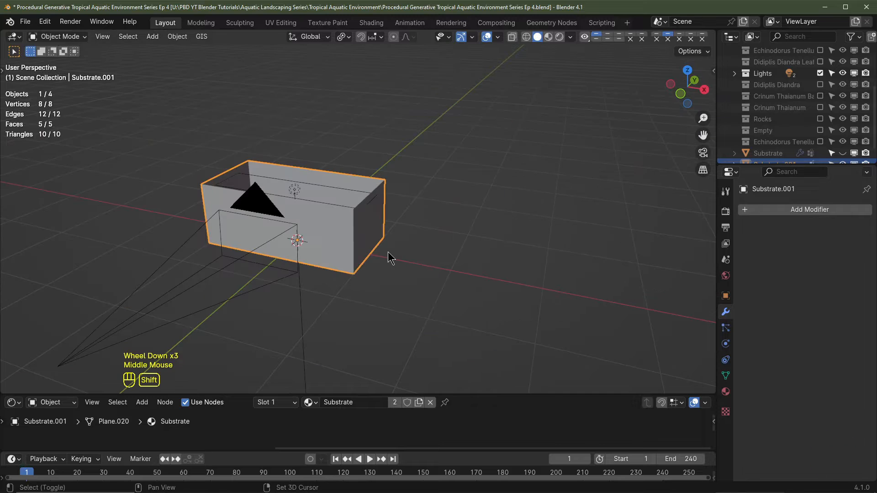
Duplicate the open tank box and move the copy along the global X axis, clear of the original, with snapping.
{"action": "key", "text": "shift+d"}
{"action": "right_click", "coordinate": [349, 234]}
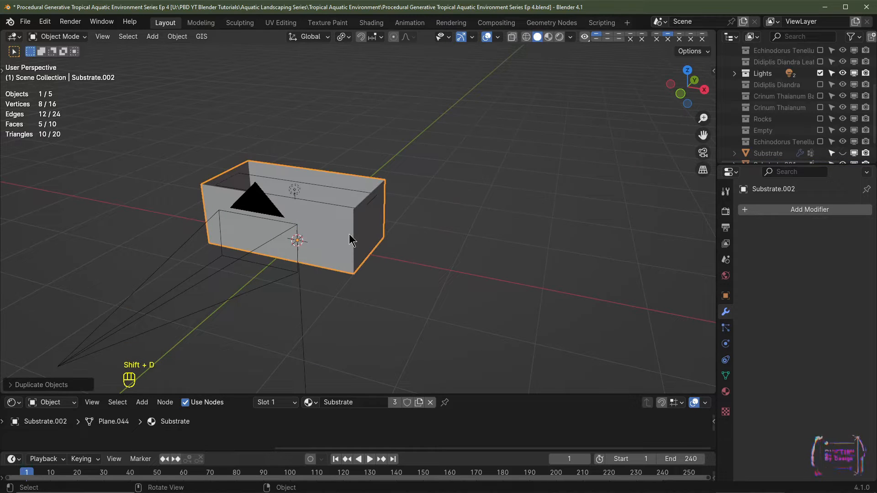
{"action": "key", "text": "g"}
{"action": "key", "text": "x"}
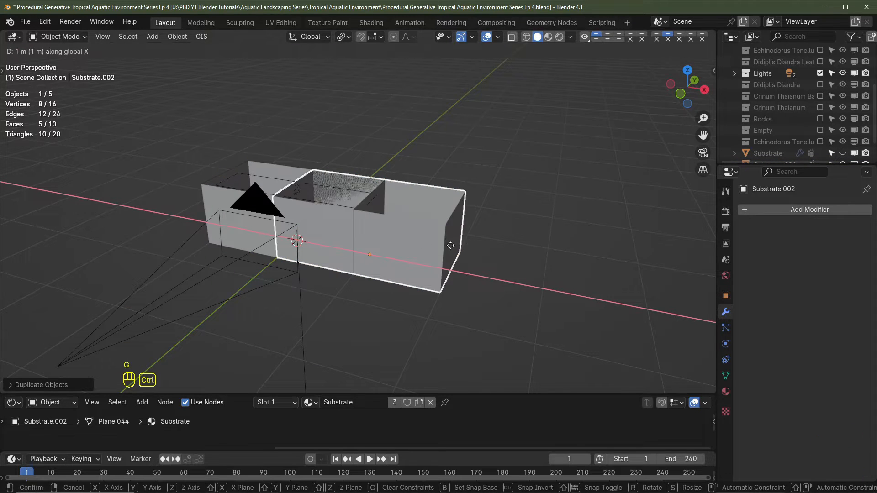
{"action": "left_click", "coordinate": [560, 258], "text": "ctrl"}
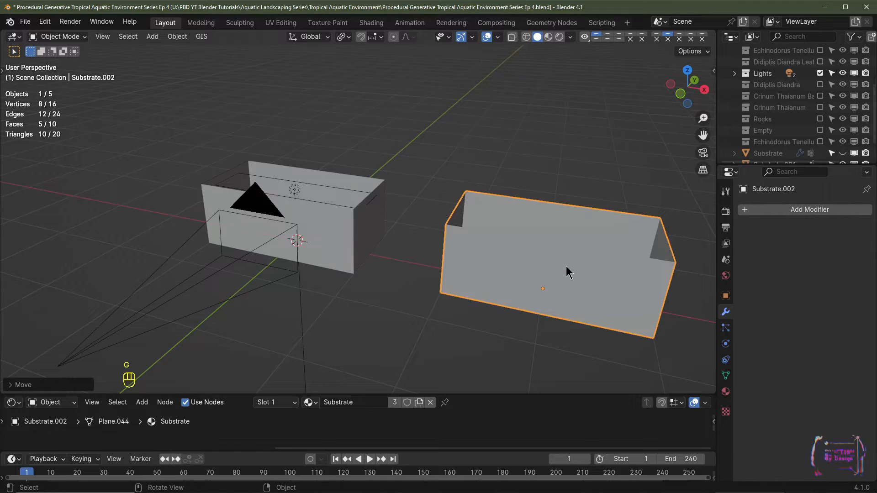
Open the duplicated tank's mesh for editing in face selection mode and select all of its faces.
{"action": "middle_click_drag", "start_coordinate": [566, 266], "coordinate": [516, 289], "text": "shift"}
{"action": "scroll", "coordinate": [516, 289], "scroll_direction": "up", "scroll_amount": 2}
{"action": "key", "text": "Tab"}
{"action": "middle_click_drag", "start_coordinate": [516, 289], "coordinate": [459, 265]}
{"action": "key", "text": "3"}
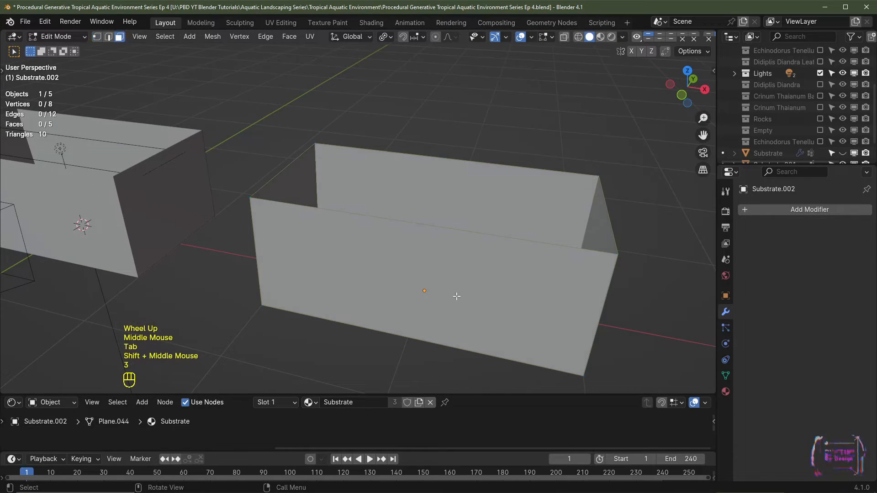
{"action": "key", "text": "a"}
{"action": "middle_click_drag", "start_coordinate": [539, 281], "coordinate": [516, 273]}
{"action": "scroll", "coordinate": [484, 265], "scroll_direction": "up", "scroll_amount": 2}
{"action": "middle_click_drag", "start_coordinate": [439, 247], "coordinate": [388, 256], "text": "shift"}
{"action": "middle_click_drag", "start_coordinate": [388, 256], "coordinate": [347, 249]}
{"action": "middle_click_drag", "start_coordinate": [320, 233], "coordinate": [255, 224], "text": "shift"}
{"action": "scroll", "coordinate": [247, 219], "scroll_direction": "up", "scroll_amount": 2}
Inset all the selected faces individually with a thickness of 0.01 m.
{"action": "key", "text": "i"}
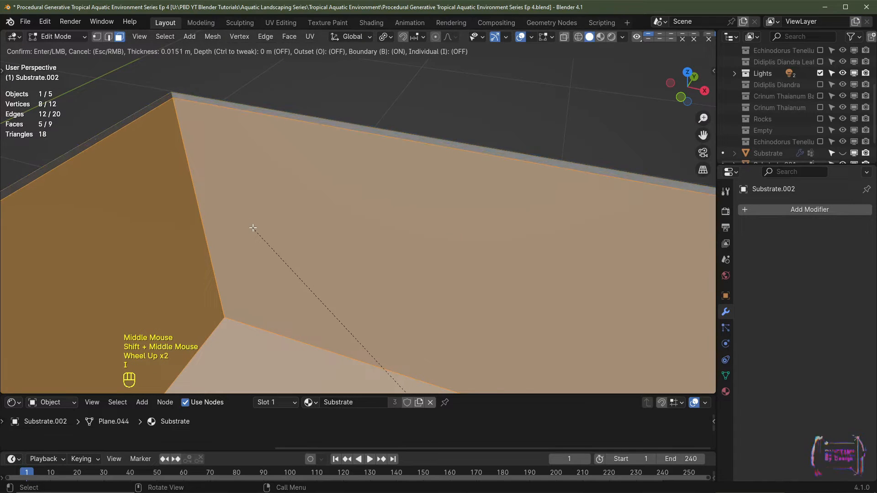
{"action": "key", "text": "i"}
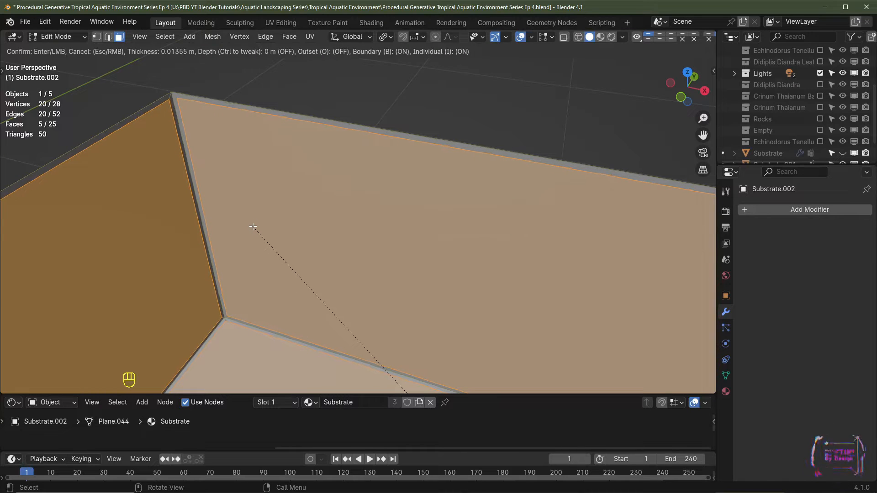
{"action": "left_click", "coordinate": [252, 226]}
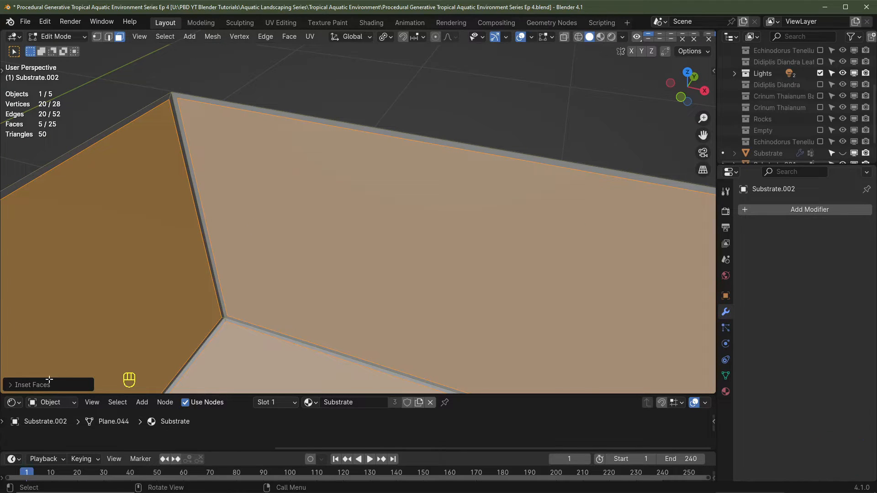
{"action": "left_click", "coordinate": [32, 385]}
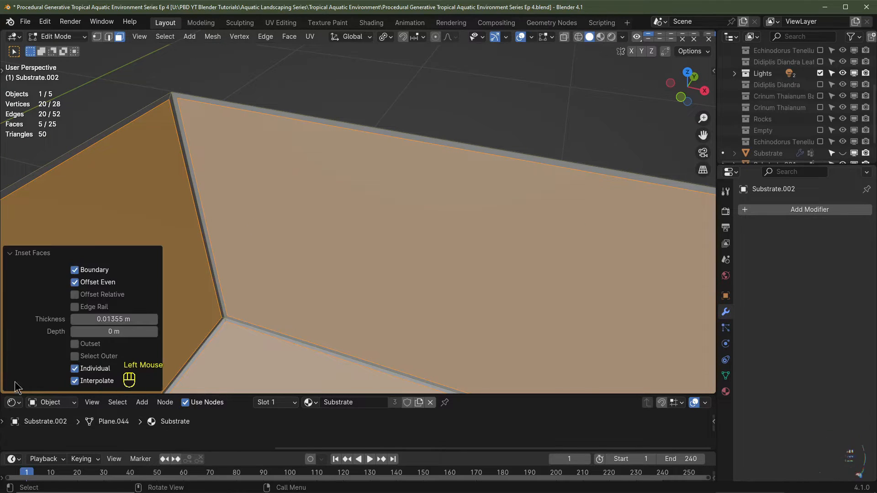
{"action": "double_click", "coordinate": [121, 319]}
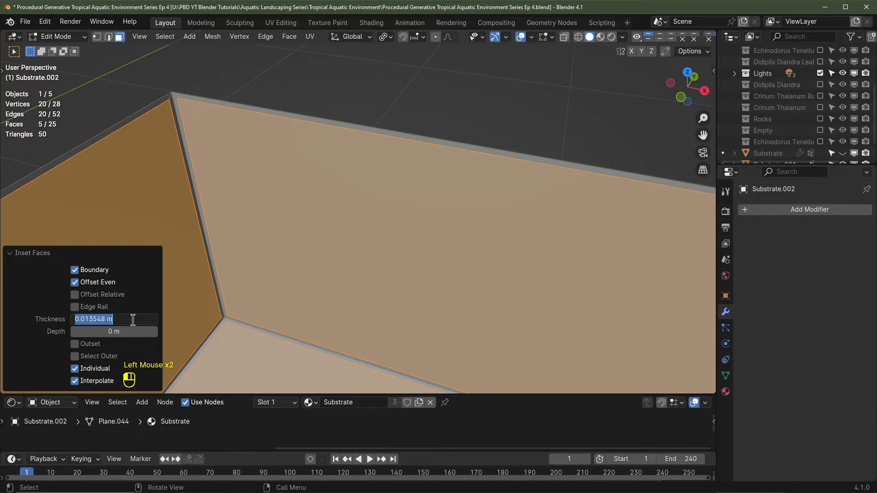
{"action": "type", "text": ".01"}
{"action": "key", "text": "Return"}
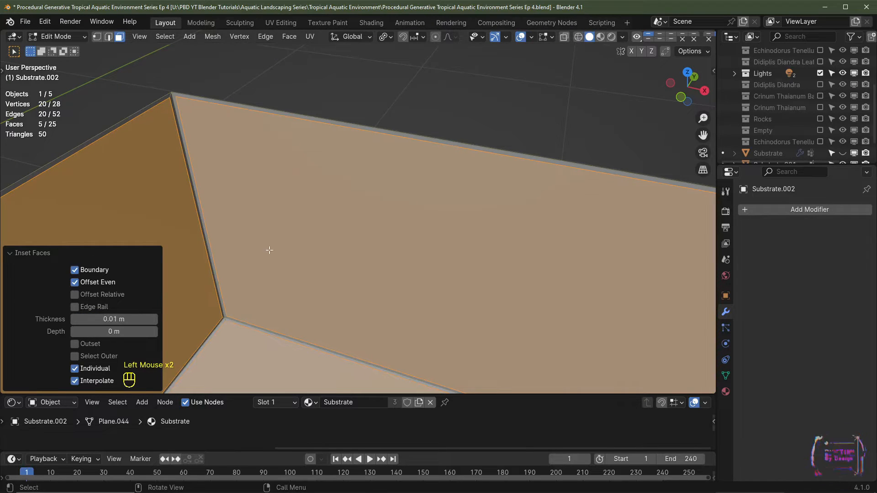
Delete the inset inner faces so only the thin strips along the tank's edges remain.
{"action": "middle_click_drag", "start_coordinate": [268, 251], "coordinate": [295, 259]}
{"action": "scroll", "coordinate": [268, 231], "scroll_direction": "down", "scroll_amount": 2}
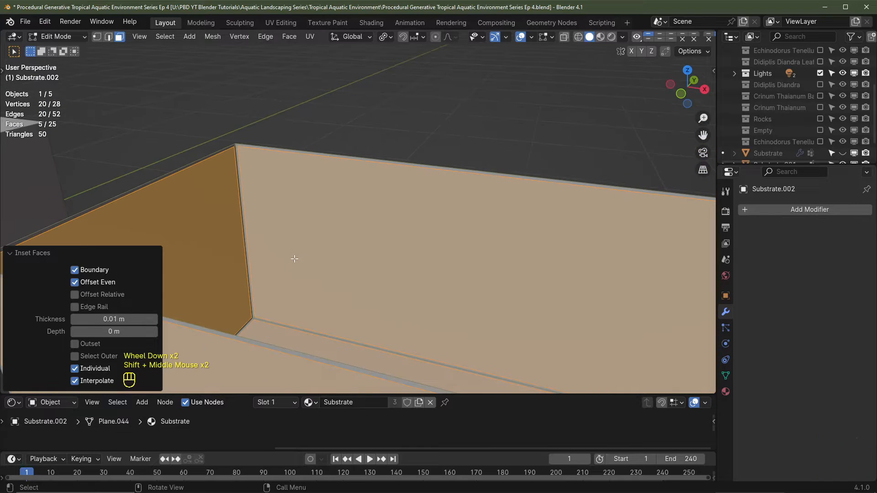
{"action": "key", "text": "x"}
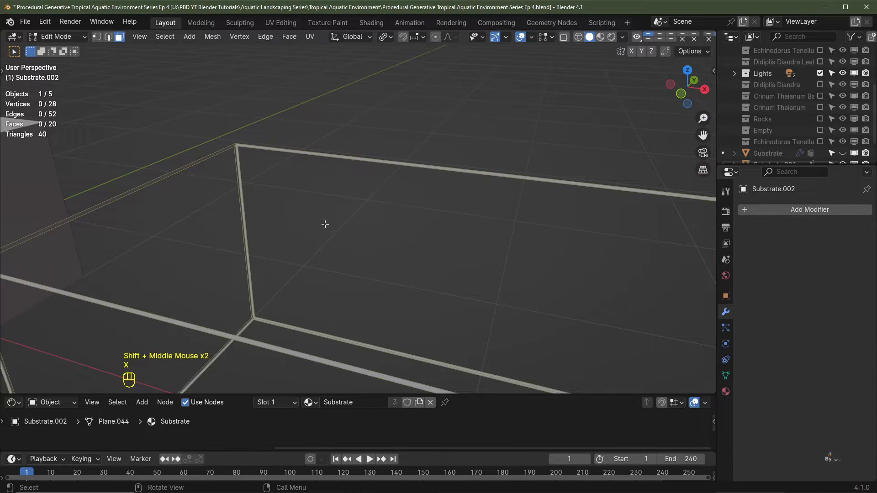
Select the four strips along the tank's upper rim and delete their faces.
{"action": "middle_click_drag", "start_coordinate": [325, 224], "coordinate": [425, 223], "text": "shift"}
{"action": "scroll", "coordinate": [378, 188], "scroll_direction": "up", "scroll_amount": 2}
{"action": "left_click", "coordinate": [378, 187]}
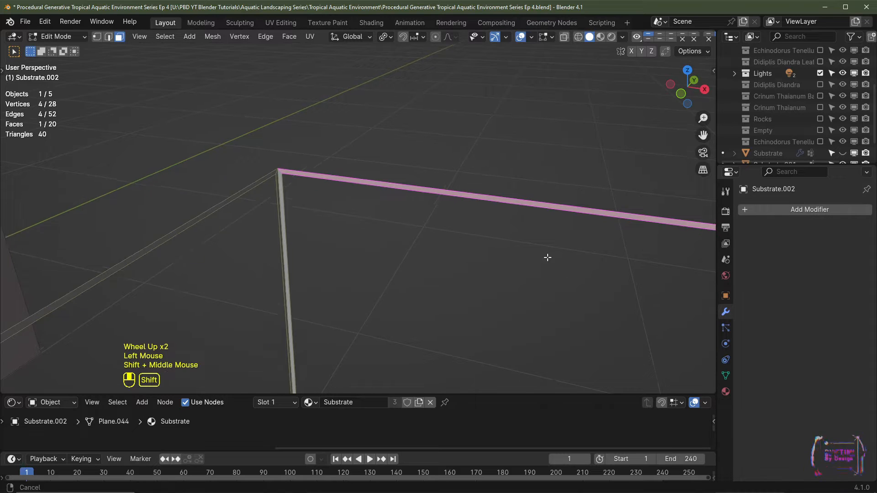
{"action": "scroll", "coordinate": [425, 222], "scroll_direction": "down", "scroll_amount": 1}
{"action": "left_click", "coordinate": [180, 198], "text": "shift"}
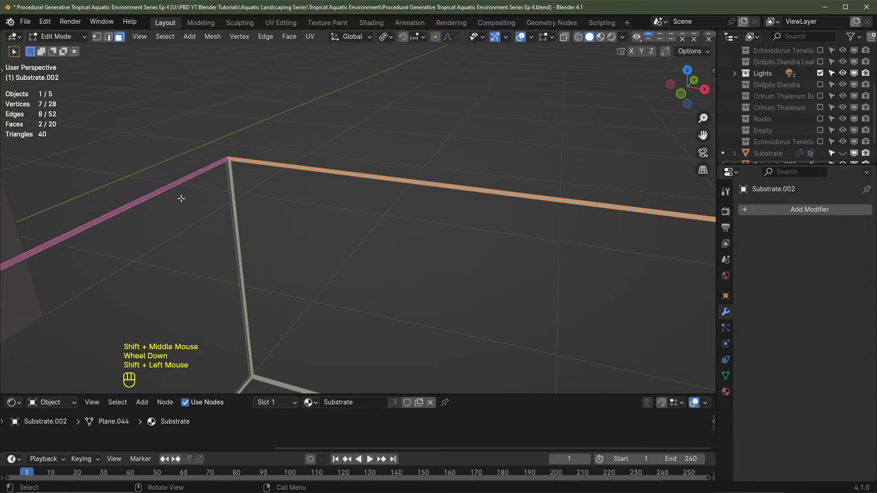
{"action": "scroll", "coordinate": [382, 280], "scroll_direction": "down", "scroll_amount": 2}
{"action": "left_click", "coordinate": [316, 351], "text": "shift"}
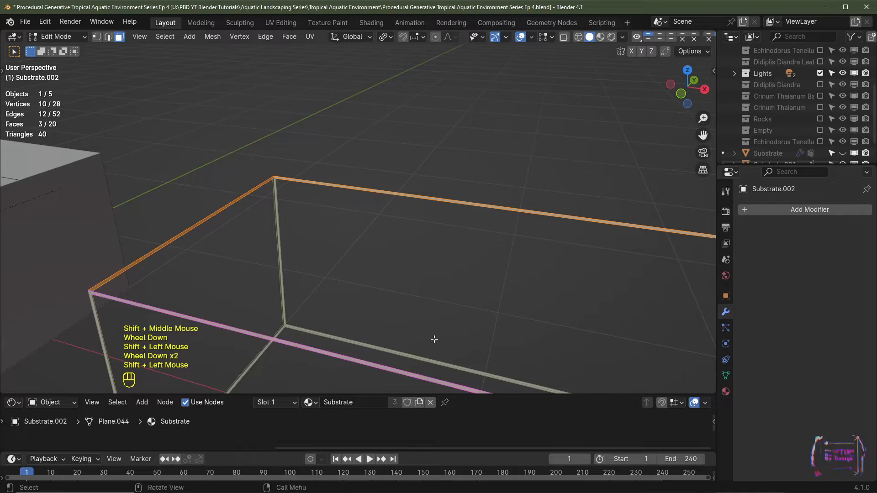
{"action": "middle_click_drag", "start_coordinate": [435, 339], "coordinate": [250, 237], "text": "shift"}
{"action": "left_click", "coordinate": [249, 238], "text": "shift"}
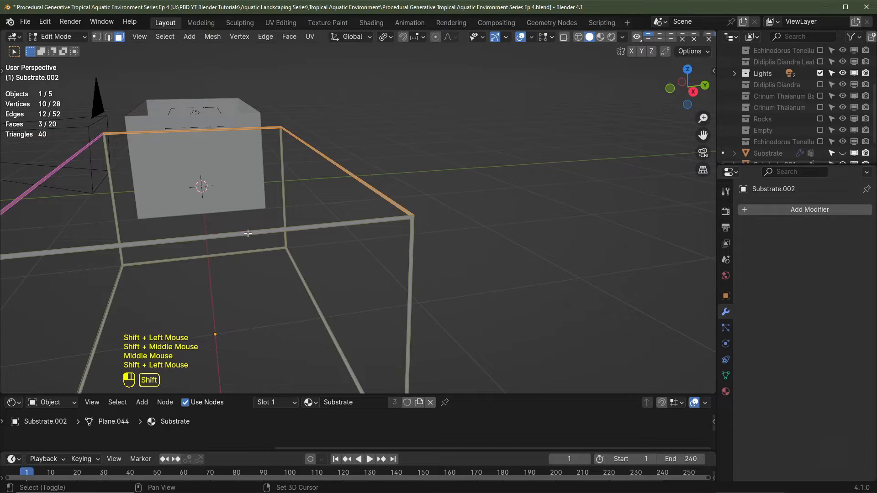
{"action": "key", "text": "x"}
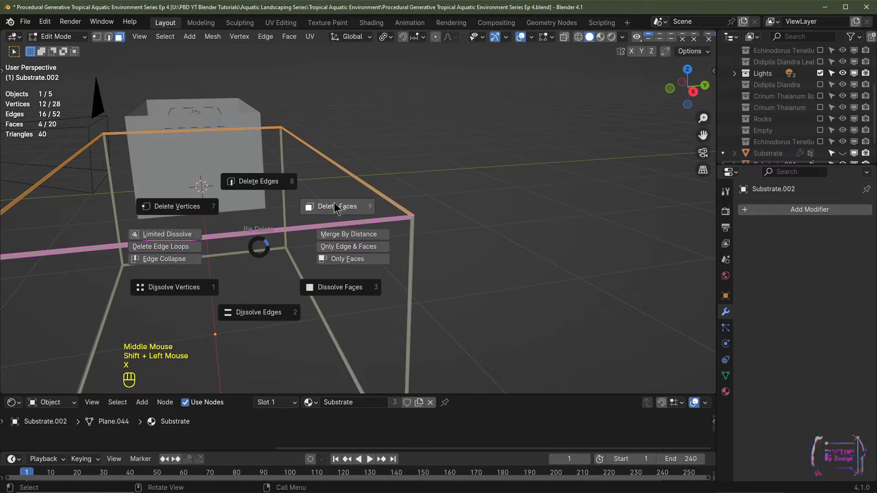
Examine the pointed upper end of a corner post and its side vertices in vertex selection mode.
{"action": "middle_click_drag", "start_coordinate": [414, 233], "coordinate": [409, 239]}
{"action": "middle_click_drag", "start_coordinate": [409, 239], "coordinate": [466, 222], "text": "shift"}
{"action": "scroll", "coordinate": [464, 234], "scroll_direction": "up", "scroll_amount": 1}
{"action": "scroll", "coordinate": [486, 226], "scroll_direction": "up", "scroll_amount": 2, "text": "shift"}
{"action": "scroll", "coordinate": [486, 226], "scroll_direction": "up", "scroll_amount": 2}
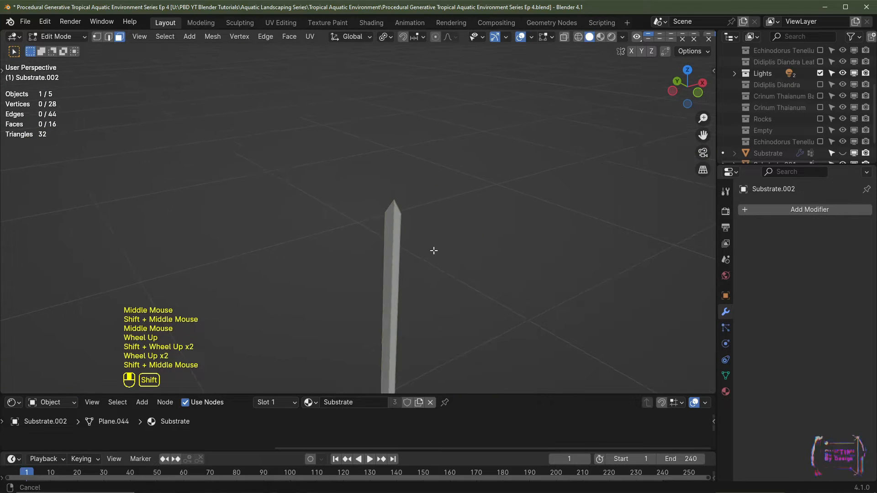
{"action": "scroll", "coordinate": [466, 222], "scroll_direction": "up", "scroll_amount": 2}
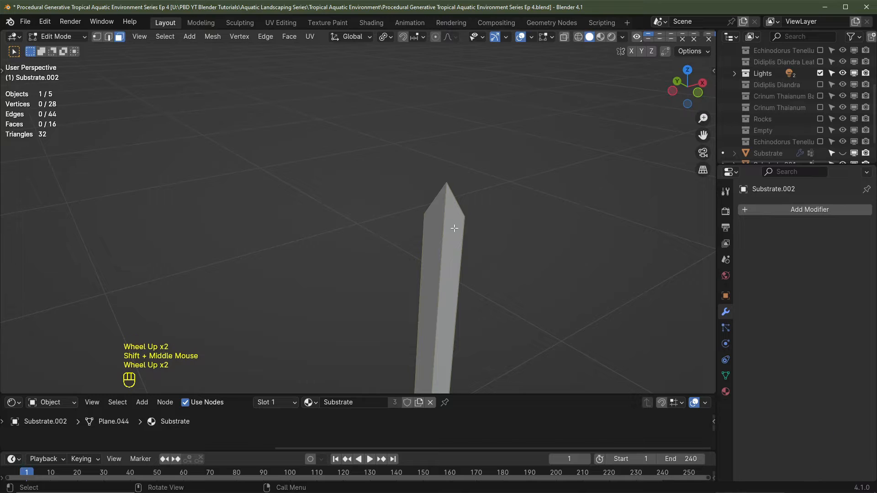
{"action": "key", "text": "1"}
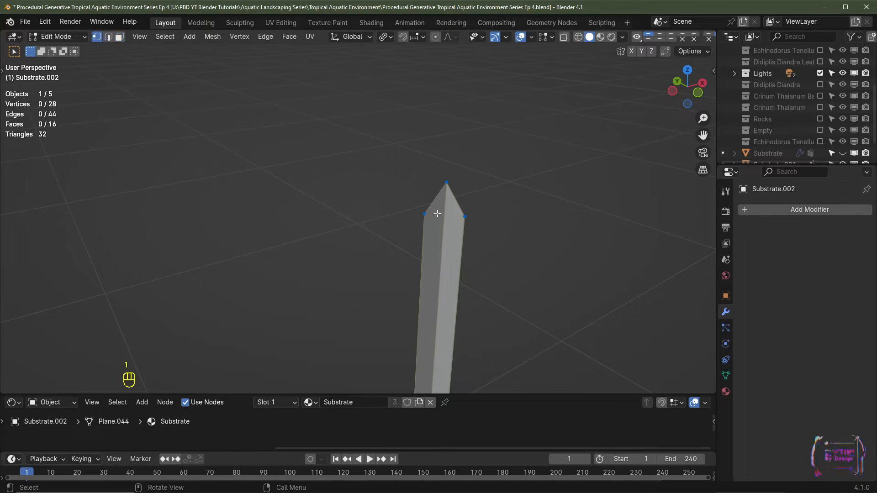
{"action": "left_click", "coordinate": [423, 214]}
{"action": "left_click", "coordinate": [468, 218]}
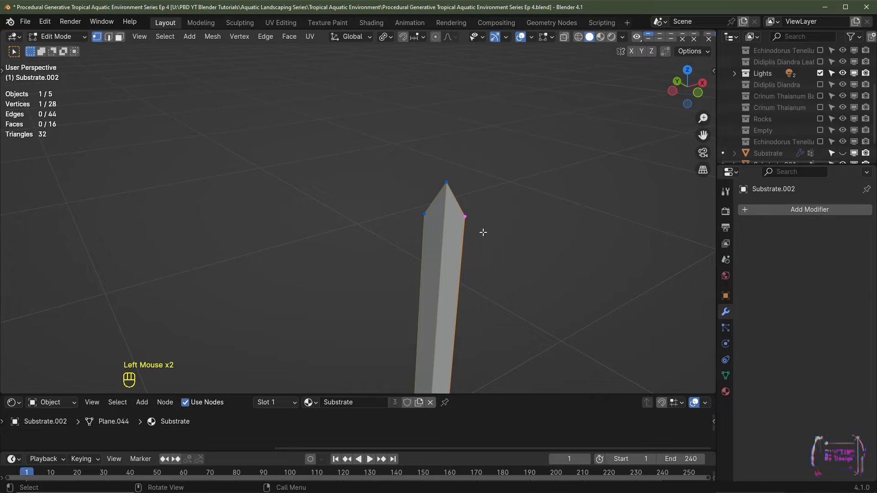
With X-ray display on, box-select the lower side vertices at the upper ends of all corner posts in right view.
{"action": "key", "text": "KP_1"}
{"action": "left_click", "coordinate": [566, 38]}
{"action": "scroll", "coordinate": [385, 190], "scroll_direction": "down", "scroll_amount": 6}
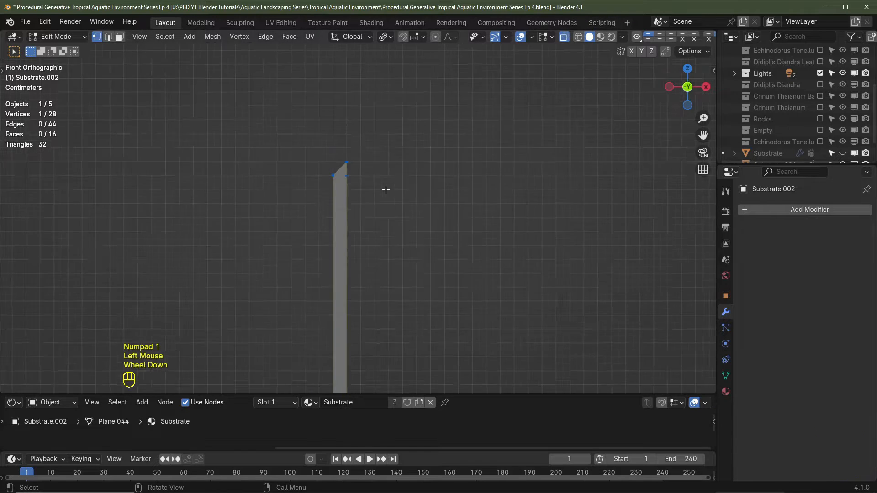
{"action": "middle_click_drag", "start_coordinate": [370, 211], "coordinate": [343, 239], "text": "shift"}
{"action": "scroll", "coordinate": [343, 239], "scroll_direction": "down", "scroll_amount": 4}
{"action": "middle_click_drag", "start_coordinate": [322, 258], "coordinate": [589, 243], "text": "shift"}
{"action": "key", "text": "KP_3"}
{"action": "middle_click_drag", "start_coordinate": [370, 246], "coordinate": [521, 251], "text": "shift"}
{"action": "scroll", "coordinate": [521, 250], "scroll_direction": "up", "scroll_amount": 1}
{"action": "middle_click_drag", "start_coordinate": [592, 264], "coordinate": [662, 274], "text": "shift"}
{"action": "left_click_drag", "start_coordinate": [662, 274], "coordinate": [42, 216]}
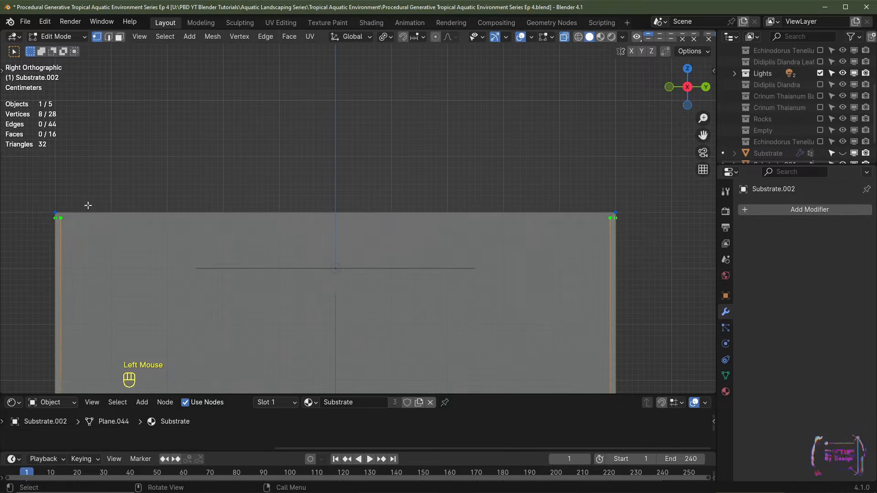
Add one post's tip vertex as the active one, set the pivot to it, and scale the selection to 0 along global Z.
{"action": "middle_click_drag", "start_coordinate": [57, 210], "coordinate": [403, 212]}
{"action": "scroll", "coordinate": [238, 243], "scroll_direction": "down", "scroll_amount": 2}
{"action": "scroll", "coordinate": [403, 212], "scroll_direction": "up", "scroll_amount": 5}
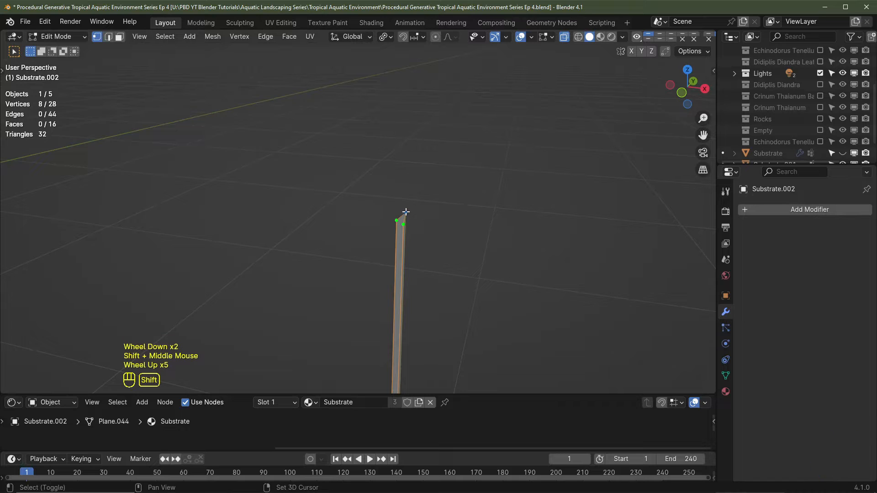
{"action": "left_click", "coordinate": [422, 213], "text": "shift"}
{"action": "left_click", "coordinate": [392, 39]}
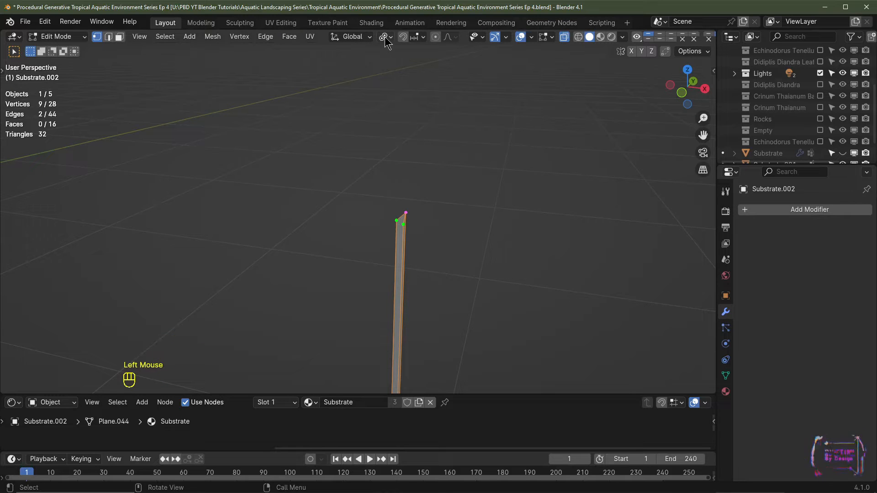
{"action": "left_click", "coordinate": [406, 112]}
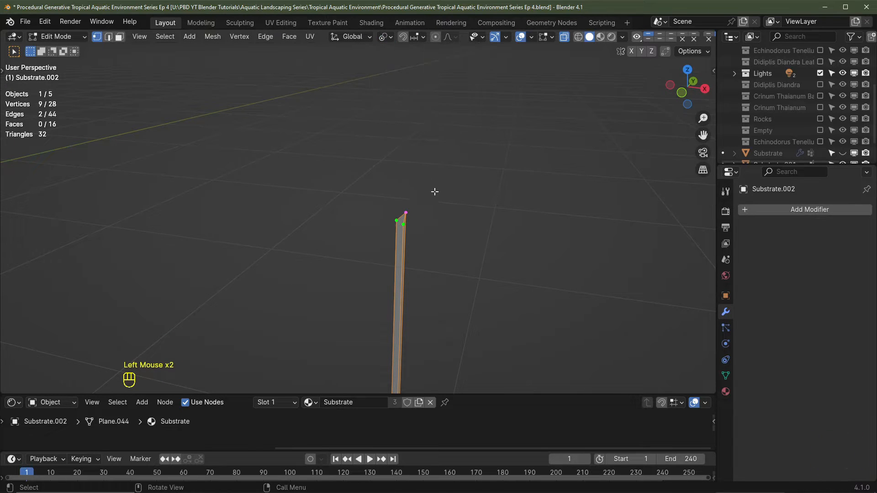
{"action": "key", "text": "s"}
{"action": "key", "text": "z"}
{"action": "key", "text": "0"}
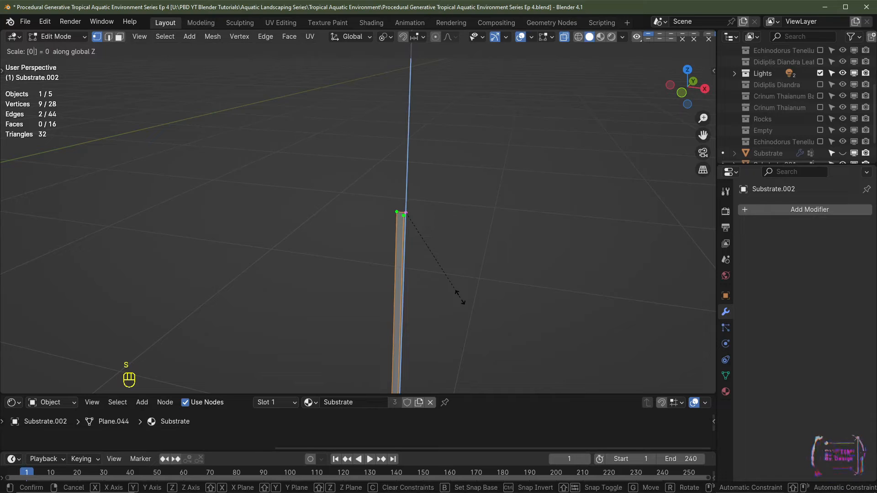
{"action": "left_click", "coordinate": [460, 298]}
Return to Object Mode and add a Solidify modifier to the edge frame.
{"action": "middle_click_drag", "start_coordinate": [460, 297], "coordinate": [502, 270]}
{"action": "middle_click_drag", "start_coordinate": [314, 245], "coordinate": [428, 220], "text": "shift"}
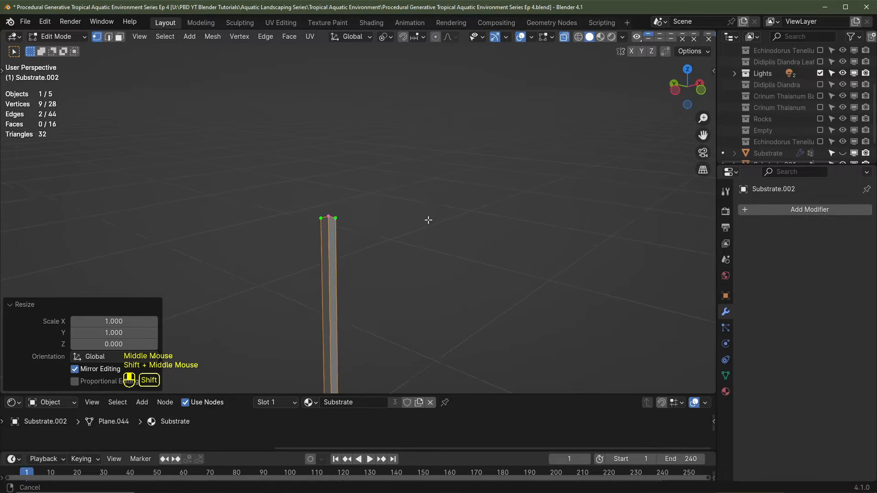
{"action": "scroll", "coordinate": [339, 218], "scroll_direction": "up", "scroll_amount": 2}
{"action": "scroll", "coordinate": [450, 270], "scroll_direction": "down", "scroll_amount": 6}
{"action": "key", "text": "Tab"}
{"action": "middle_click_drag", "start_coordinate": [451, 269], "coordinate": [373, 386]}
{"action": "scroll", "coordinate": [441, 274], "scroll_direction": "up", "scroll_amount": 5}
{"action": "scroll", "coordinate": [375, 319], "scroll_direction": "down", "scroll_amount": 2}
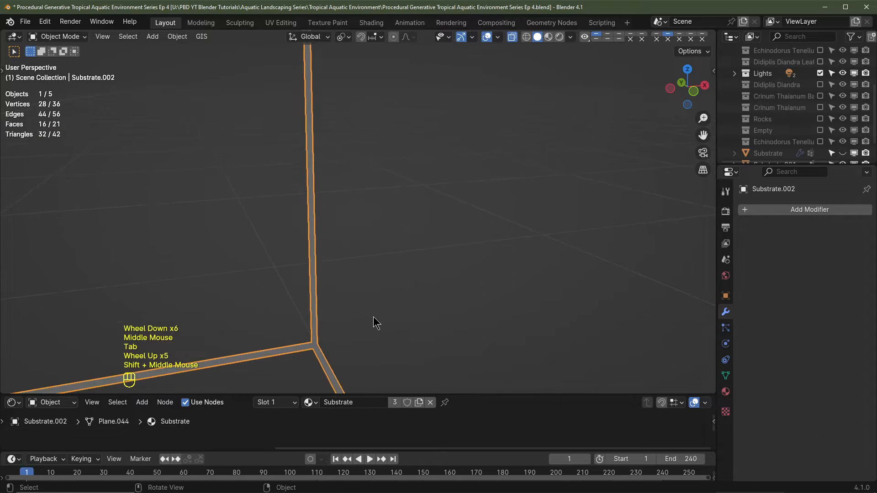
{"action": "middle_click_drag", "start_coordinate": [374, 320], "coordinate": [361, 262], "text": "shift"}
{"action": "left_click", "coordinate": [809, 209]}
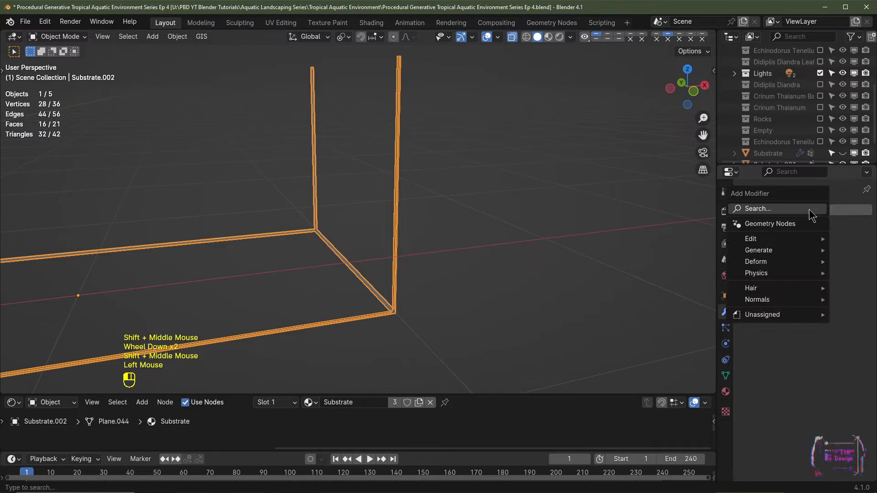
{"action": "mouse_move", "coordinate": [758, 251]}
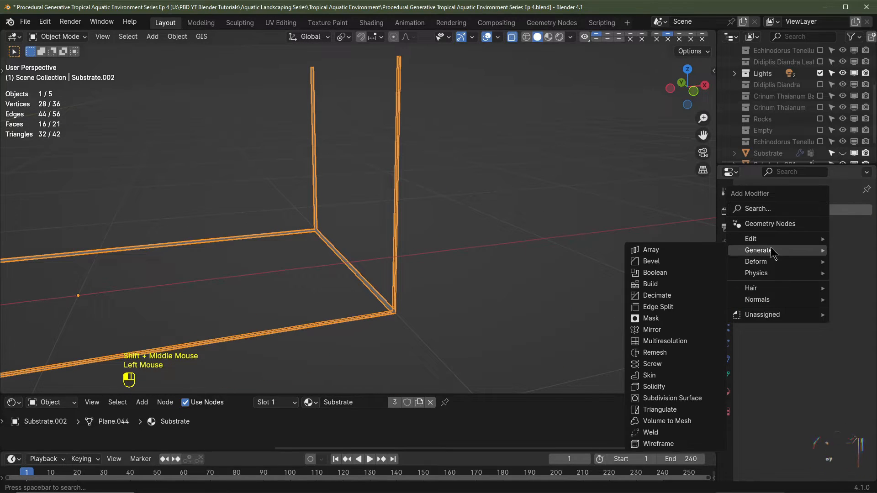
{"action": "left_click", "coordinate": [670, 392]}
Enable Even Thickness and set the Offset to 1 in the edge frame's Solidify modifier.
{"action": "middle_click_drag", "start_coordinate": [465, 272], "coordinate": [485, 185], "text": "shift"}
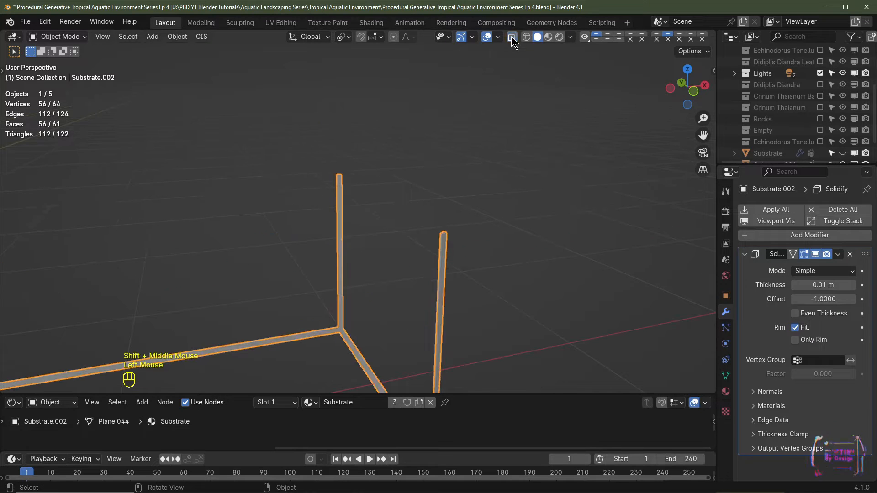
{"action": "scroll", "coordinate": [482, 236], "scroll_direction": "up", "scroll_amount": 2}
{"action": "middle_click_drag", "start_coordinate": [482, 236], "coordinate": [548, 256]}
{"action": "left_click", "coordinate": [796, 313]}
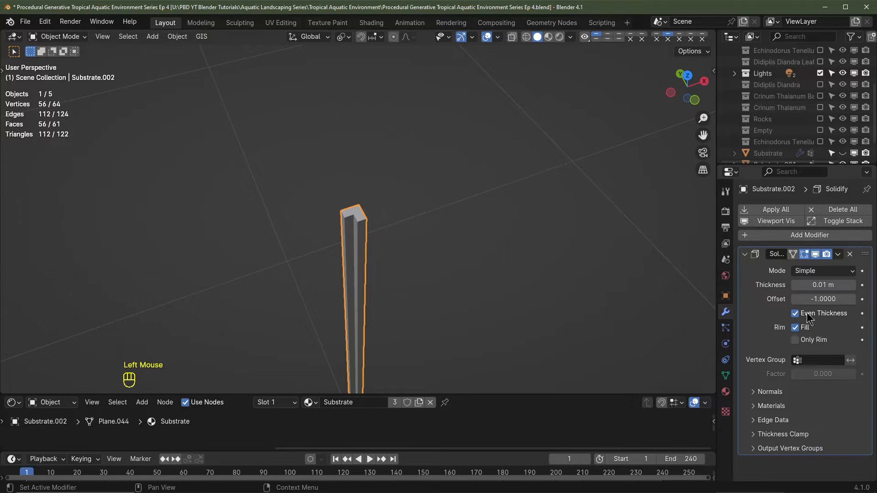
{"action": "left_click_drag", "start_coordinate": [811, 304], "coordinate": [849, 301]}
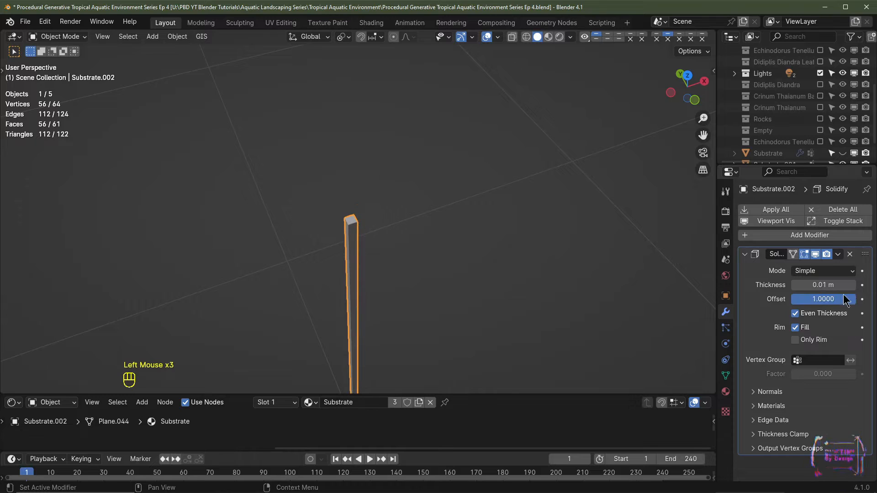
Set the edge frame's Solidify thickness to 0.001 m.
{"action": "left_click", "coordinate": [831, 286]}
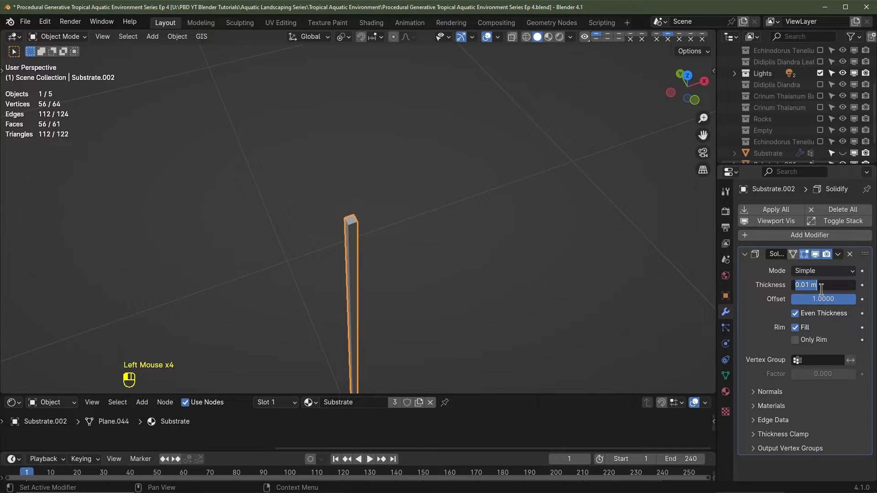
{"action": "key", "text": "BackSpace"}
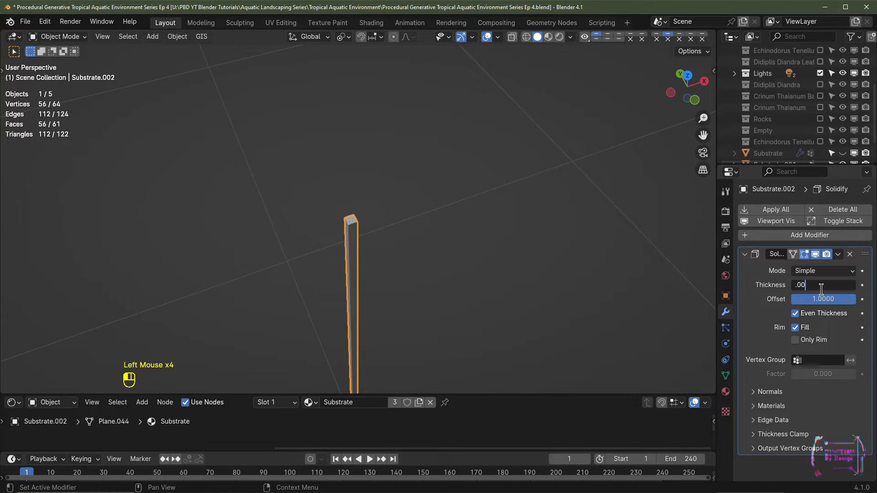
{"action": "key", "text": "Return"}
{"action": "scroll", "coordinate": [432, 282], "scroll_direction": "up", "scroll_amount": 4}
{"action": "scroll", "coordinate": [431, 282], "scroll_direction": "down", "scroll_amount": 8}
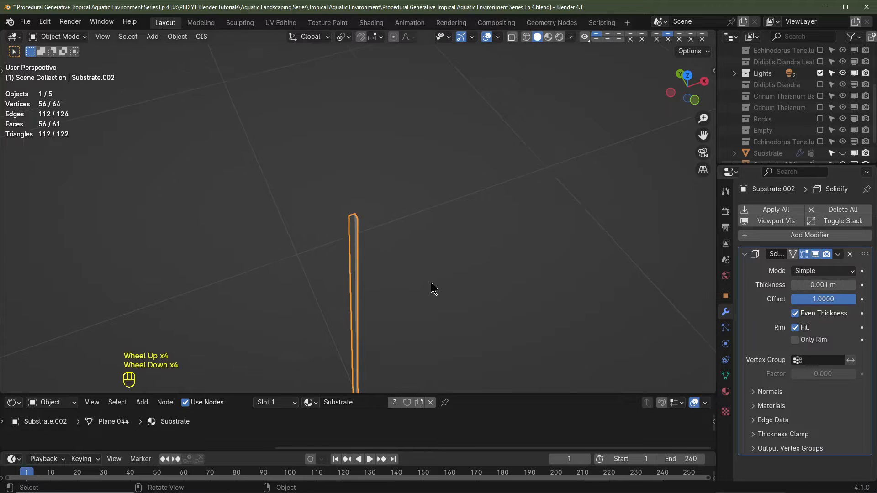
{"action": "middle_click_drag", "start_coordinate": [431, 282], "coordinate": [517, 410], "text": "shift"}
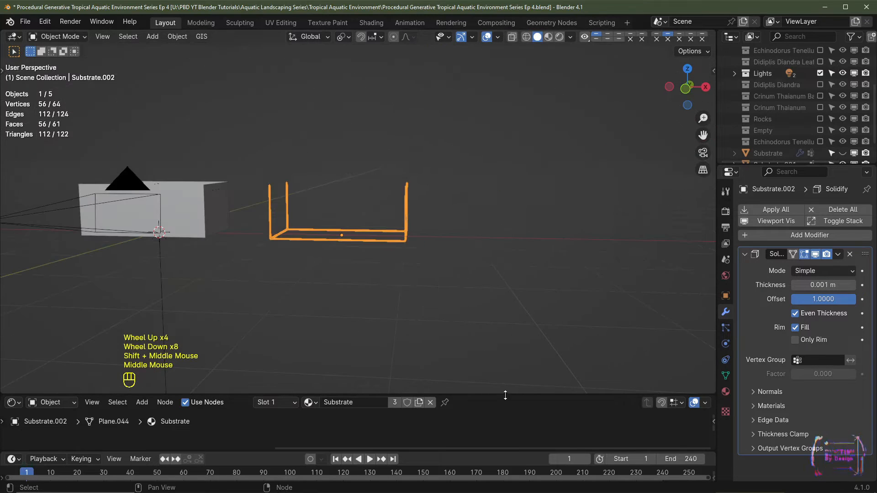
Enlarge the shader editor, unlink the Substrate material from the edge frame, and give it a new material named Silicone.
{"action": "left_click_drag", "start_coordinate": [506, 395], "coordinate": [501, 247]}
{"action": "left_click", "coordinate": [13, 254]}
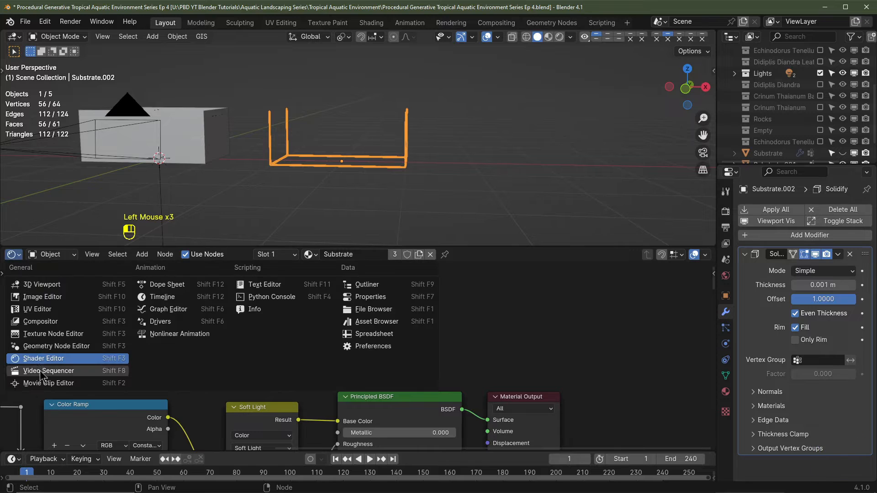
{"action": "left_click", "coordinate": [431, 255]}
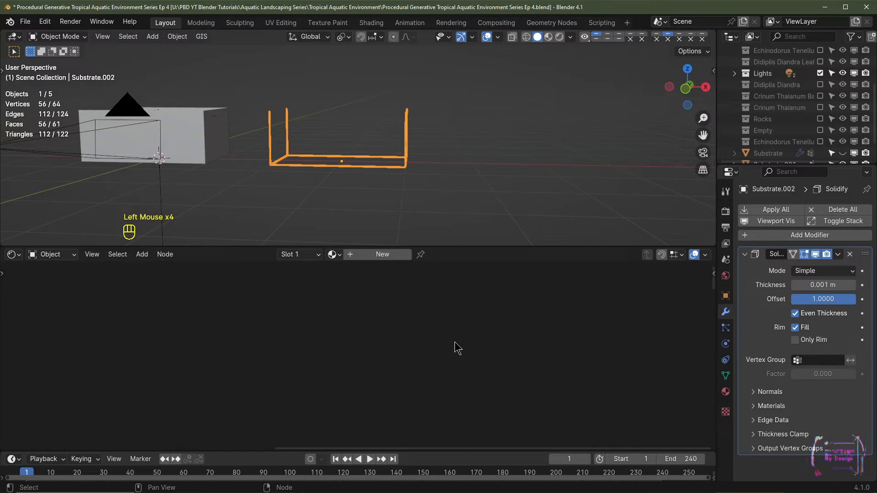
{"action": "left_click", "coordinate": [372, 254]}
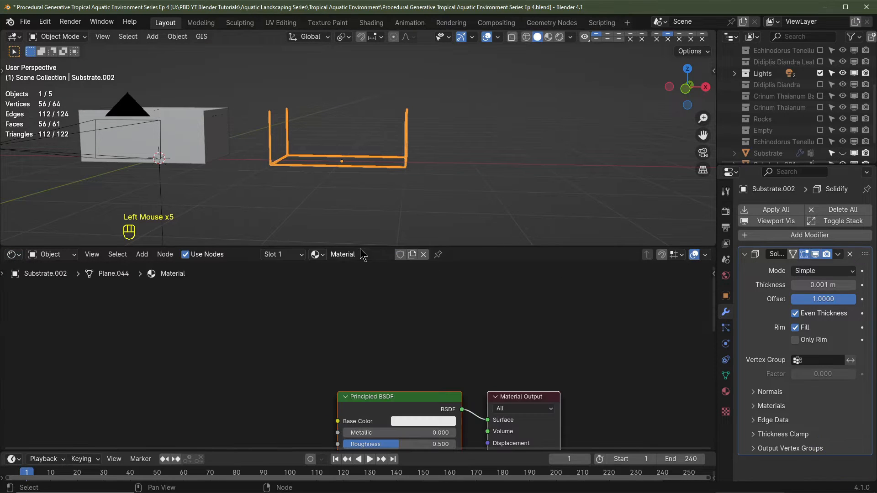
{"action": "left_click", "coordinate": [361, 257]}
{"action": "type", "text": "Silicone"}
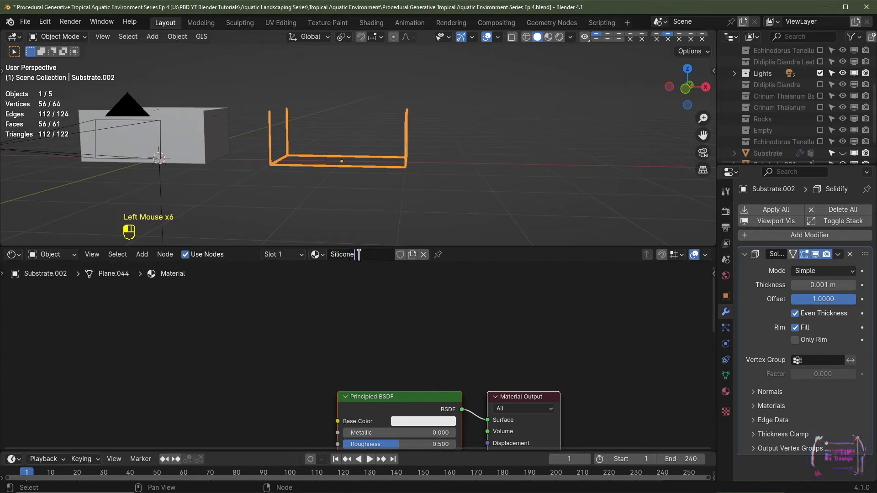
{"action": "key", "text": "Return"}
Set the Silicone material's base color to black and its roughness to 0.333.
{"action": "middle_click_drag", "start_coordinate": [435, 420], "coordinate": [387, 341]}
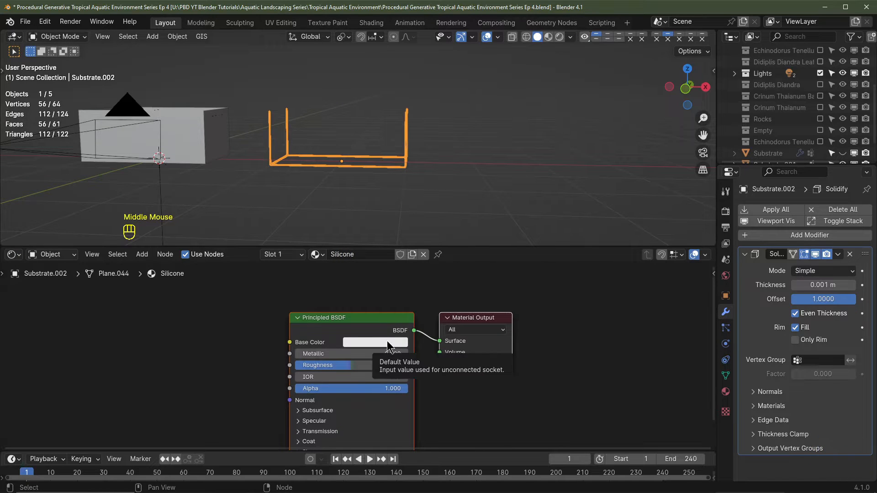
{"action": "left_click", "coordinate": [388, 340]}
{"action": "scroll", "coordinate": [387, 341], "scroll_direction": "down", "scroll_amount": 15}
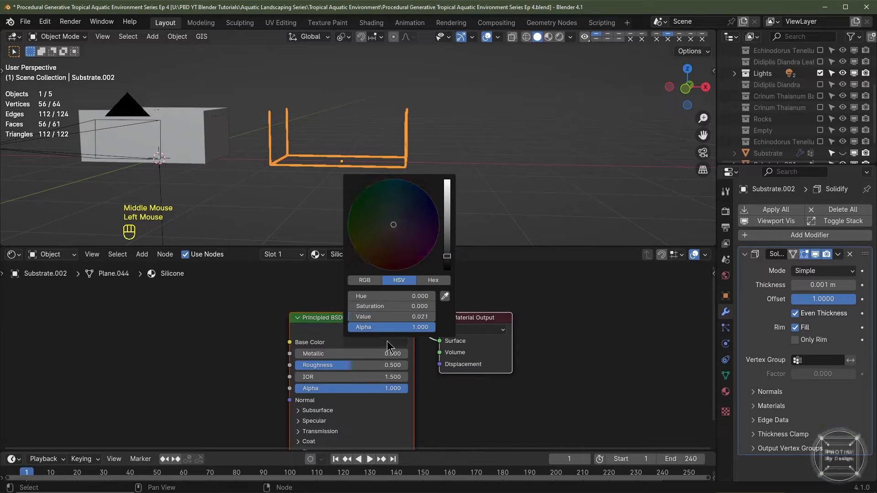
{"action": "double_click", "coordinate": [370, 366]}
{"action": "type", "text": "."}
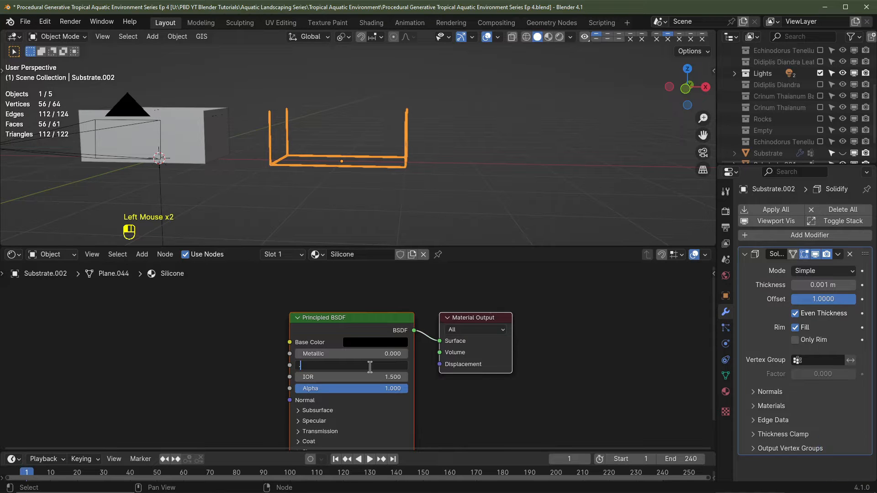
{"action": "type", "text": "333"}
{"action": "key", "text": "Return"}
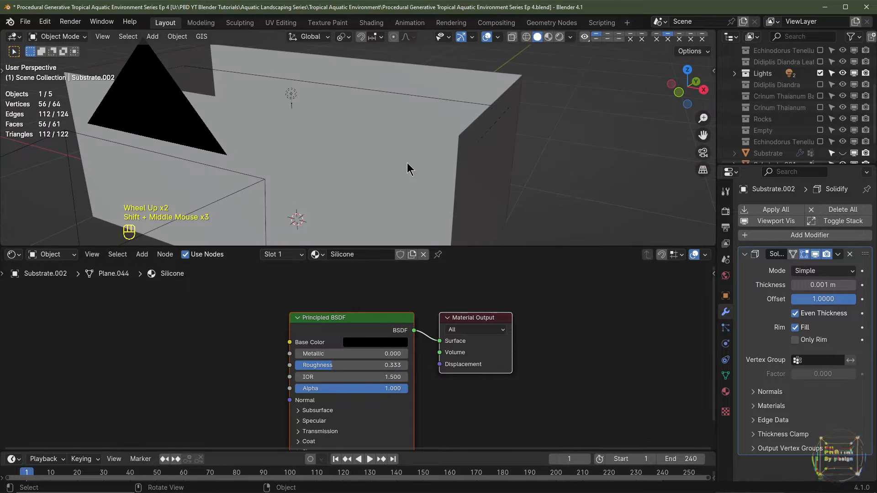
Select the tank and, in face selection mode, separate its front and back walls into their own object.
{"action": "left_click", "coordinate": [401, 157]}
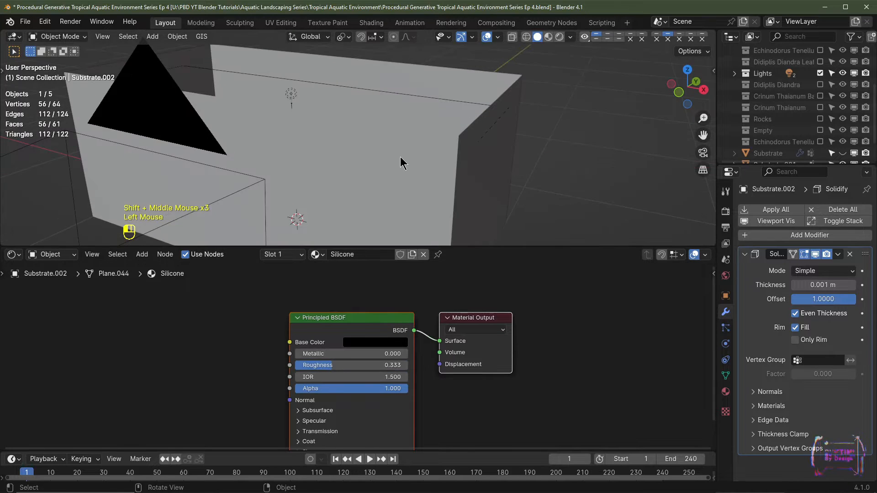
{"action": "scroll", "coordinate": [429, 173], "scroll_direction": "down", "scroll_amount": 2}
{"action": "scroll", "coordinate": [429, 173], "scroll_direction": "up", "scroll_amount": 3}
{"action": "scroll", "coordinate": [430, 174], "scroll_direction": "down", "scroll_amount": 1}
{"action": "scroll", "coordinate": [429, 173], "scroll_direction": "up", "scroll_amount": 2}
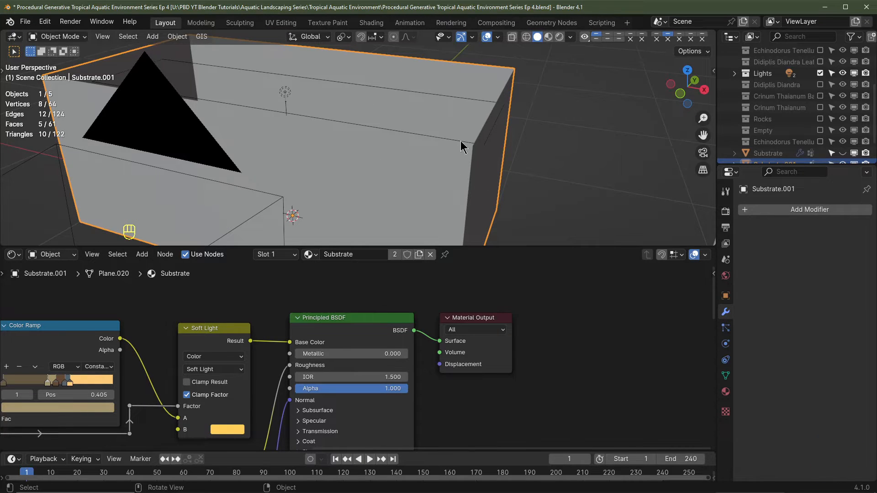
{"action": "scroll", "coordinate": [473, 150], "scroll_direction": "down", "scroll_amount": 2}
{"action": "middle_click_drag", "start_coordinate": [470, 149], "coordinate": [421, 134]}
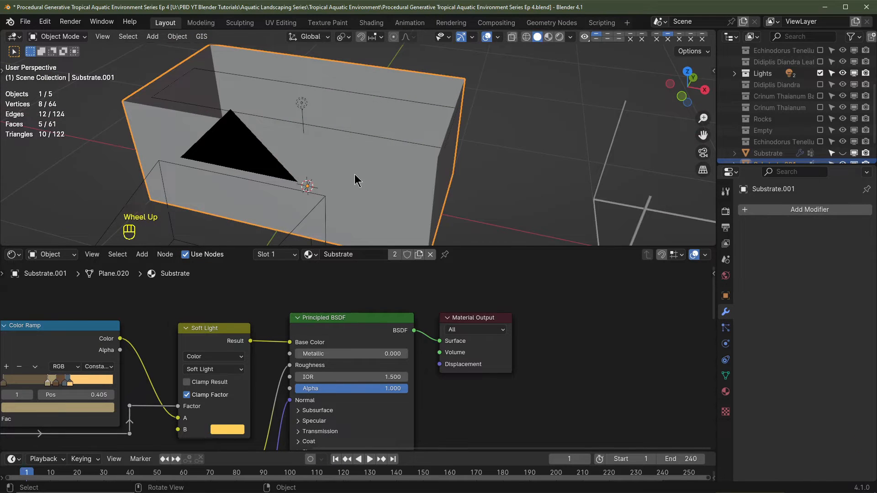
{"action": "key", "text": "Tab"}
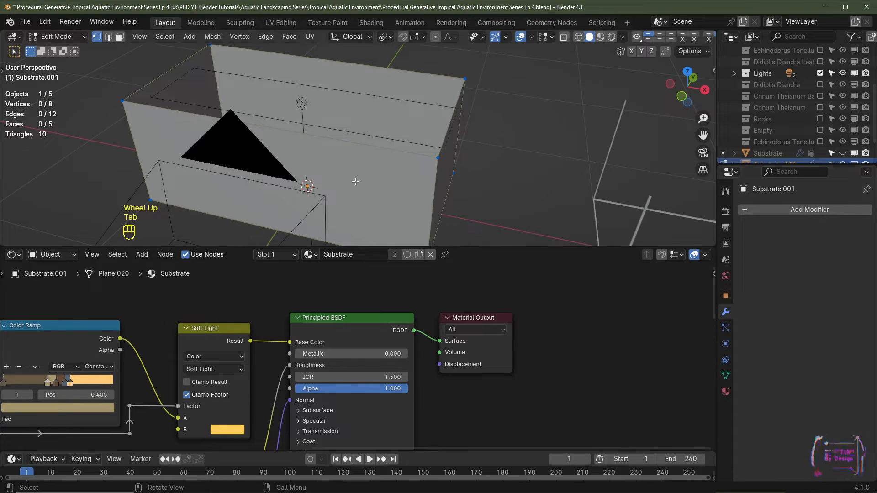
{"action": "key", "text": "3"}
{"action": "left_click", "coordinate": [365, 169]}
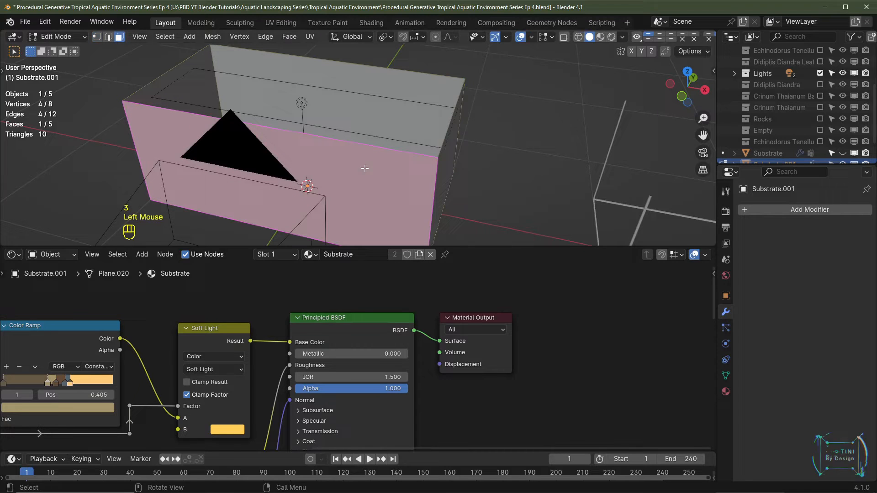
{"action": "left_click", "coordinate": [366, 95], "text": "shift"}
{"action": "middle_click_drag", "start_coordinate": [402, 144], "coordinate": [479, 208]}
{"action": "key", "text": "p"}
{"action": "left_click", "coordinate": [463, 162]}
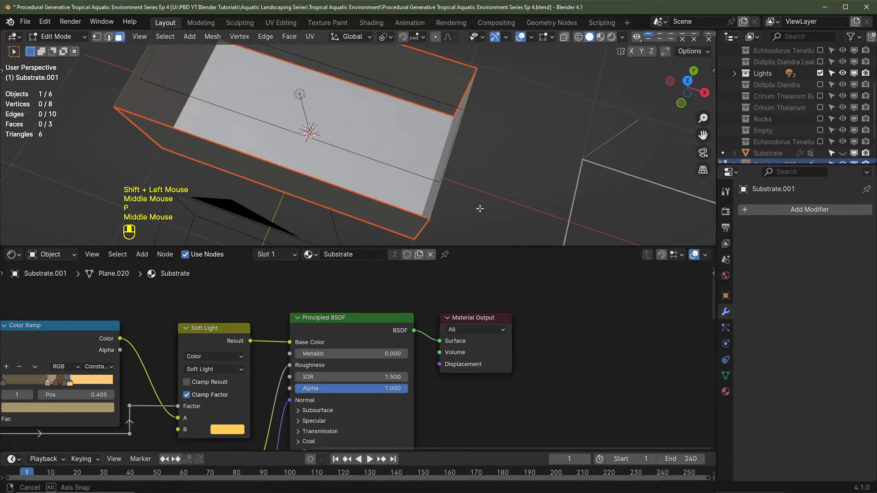
{"action": "middle_click_drag", "start_coordinate": [480, 208], "coordinate": [480, 210]}
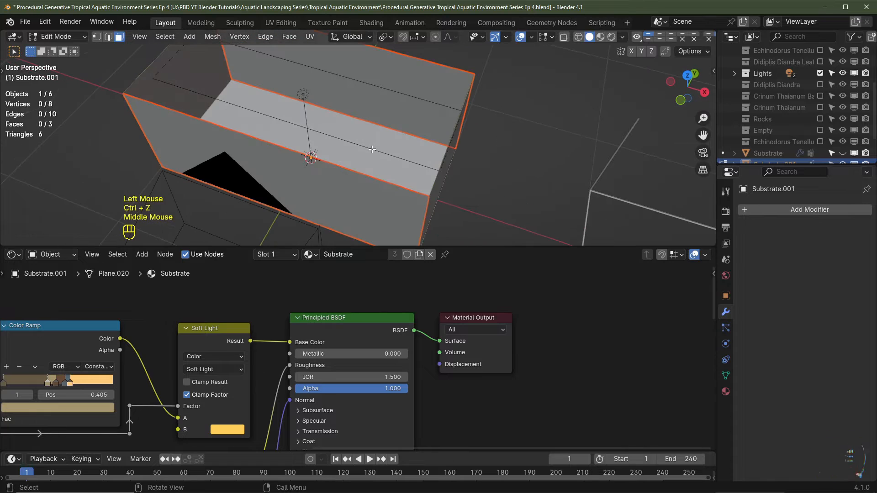
Separate the tank's floor face into its own object.
{"action": "left_click", "coordinate": [372, 149]}
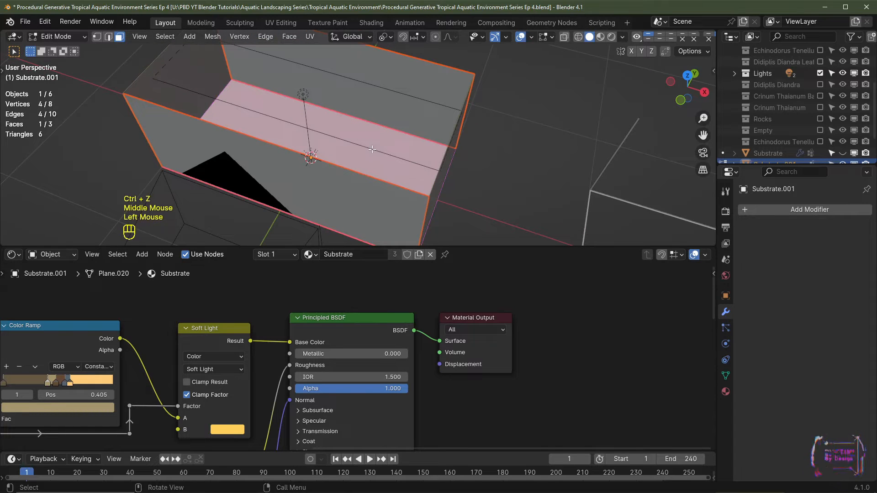
{"action": "key", "text": "p"}
{"action": "left_click", "coordinate": [372, 149]}
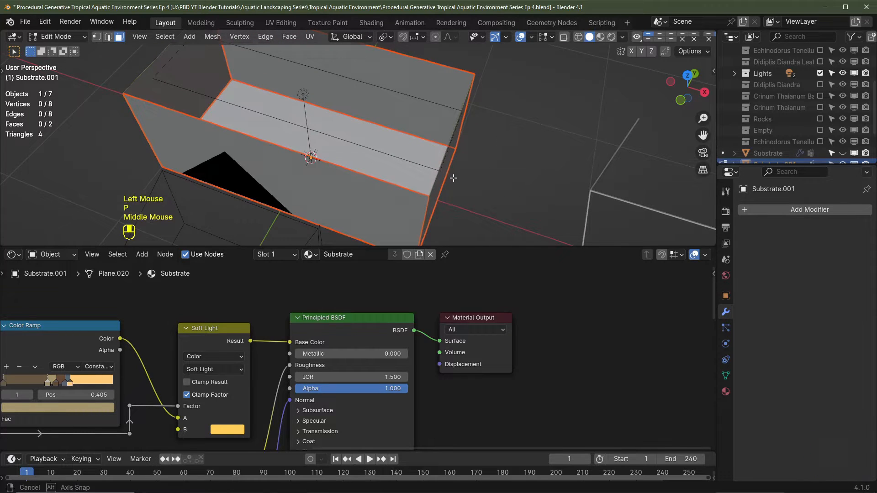
Return to Object Mode and join the separated walls and floor back into one tank object.
{"action": "middle_click_drag", "start_coordinate": [371, 149], "coordinate": [451, 150]}
{"action": "key", "text": "Tab"}
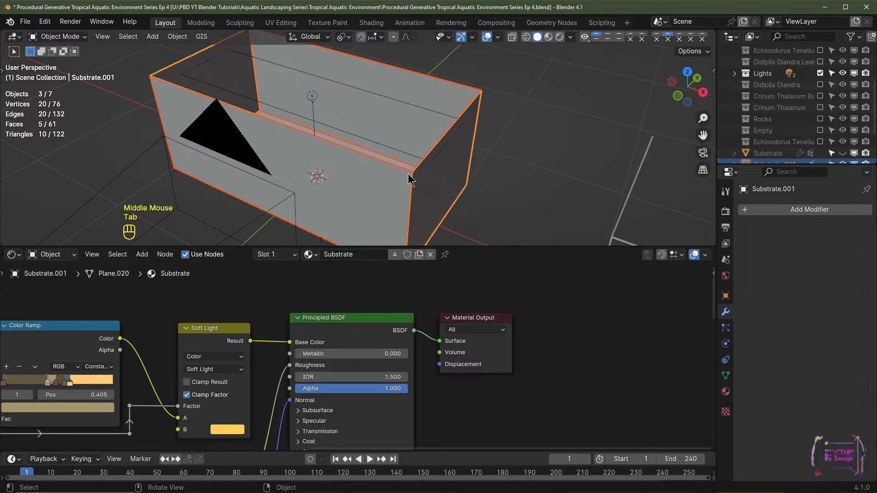
{"action": "key", "text": "ctrl+j"}
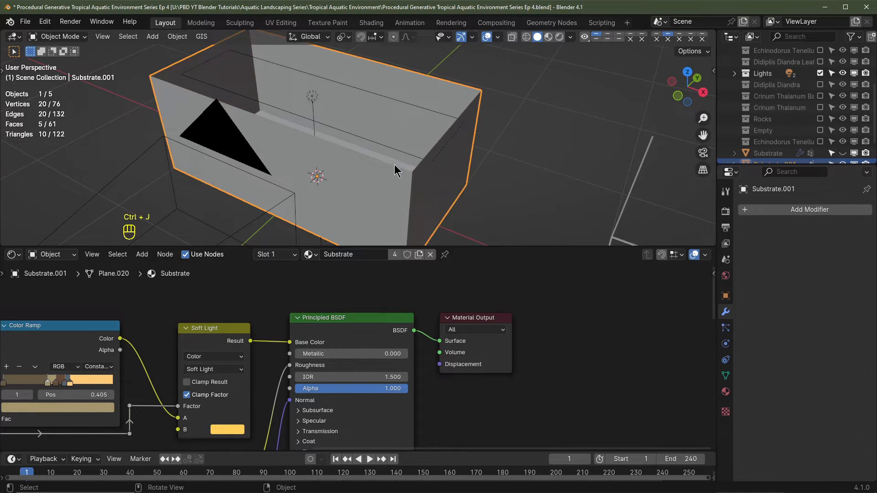
Try moving the tank's front wall and an end wall independently to test that the panels are detached.
{"action": "key", "text": "Tab"}
{"action": "left_click", "coordinate": [339, 182]}
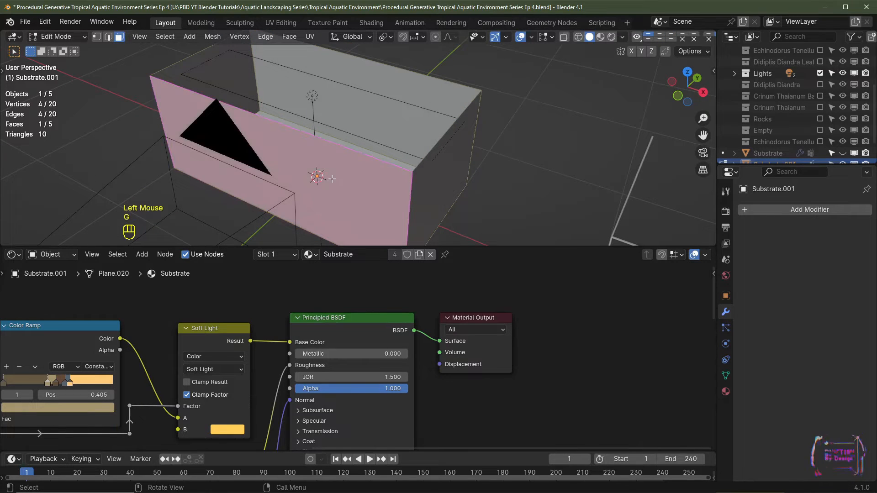
{"action": "key", "text": "g"}
{"action": "key", "text": "g"}
{"action": "middle_click_drag", "start_coordinate": [258, 188], "coordinate": [261, 206]}
{"action": "left_click", "coordinate": [366, 128]}
{"action": "key", "text": "g"}
{"action": "middle_click_drag", "start_coordinate": [470, 185], "coordinate": [486, 160]}
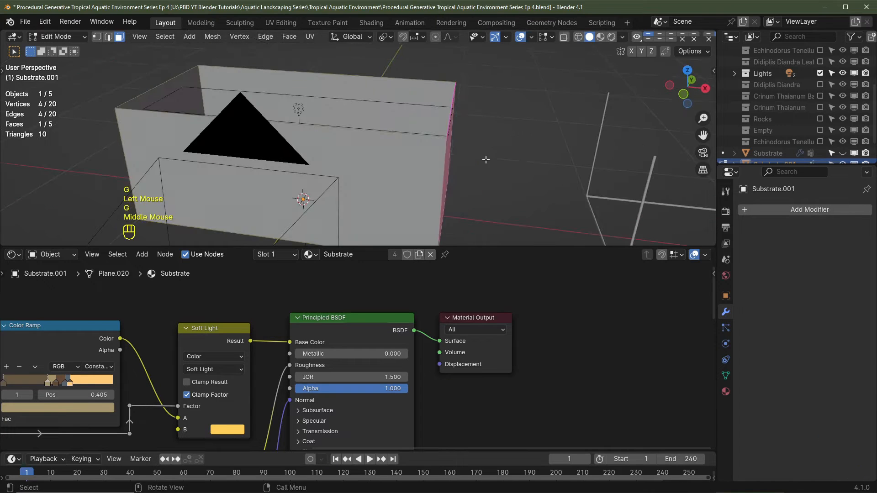
{"action": "key", "text": "Tab"}
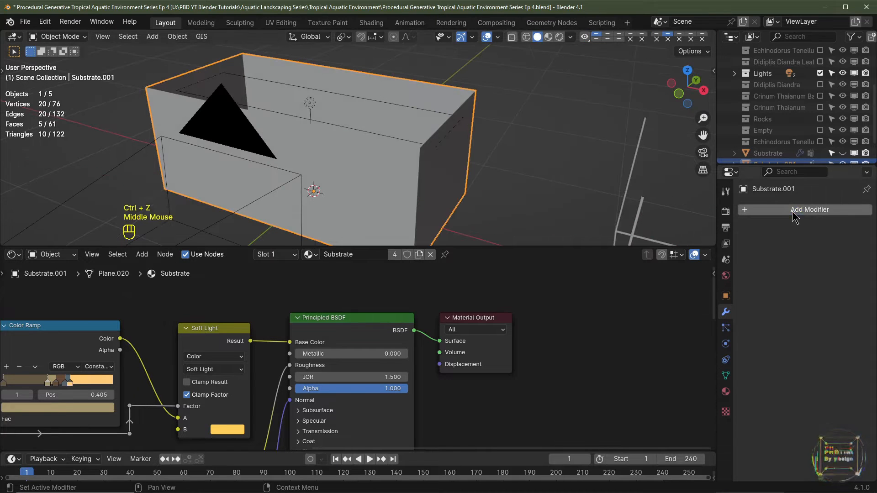
Add a Solidify modifier to the tank and set its thickness to 0.02 m.
{"action": "left_click", "coordinate": [809, 209]}
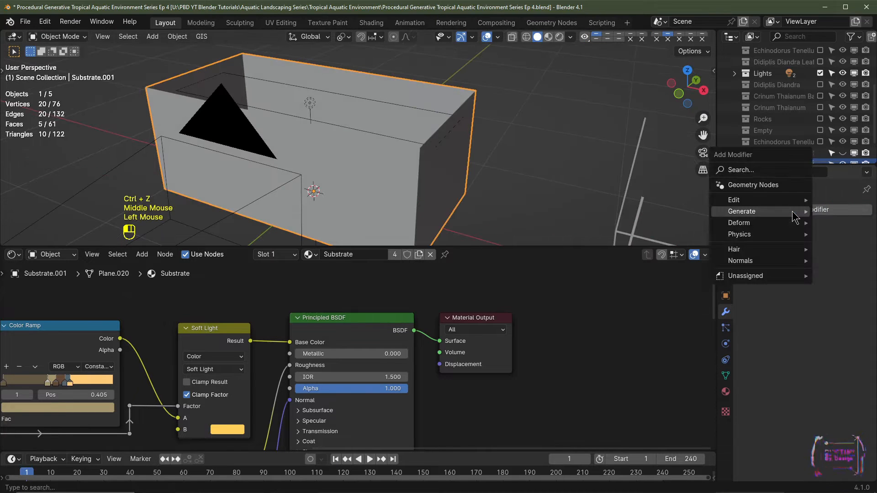
{"action": "mouse_move", "coordinate": [795, 217]}
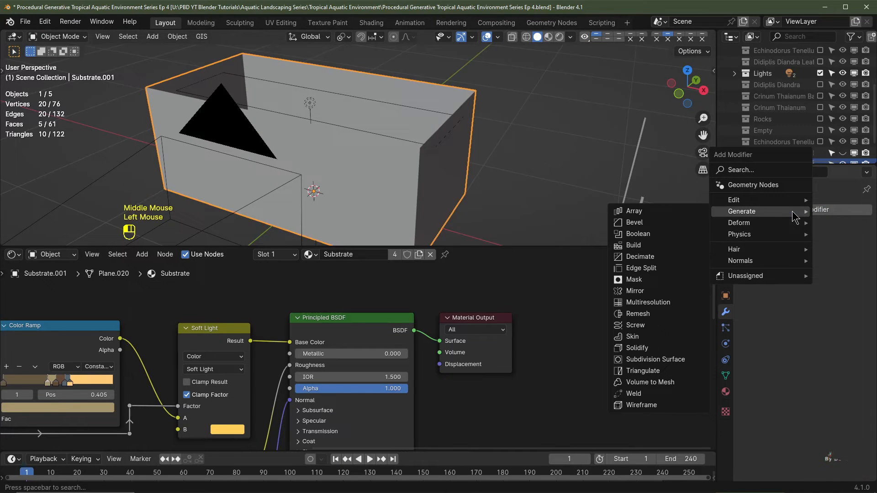
{"action": "left_click", "coordinate": [654, 350]}
{"action": "scroll", "coordinate": [511, 167], "scroll_direction": "up", "scroll_amount": 3}
{"action": "middle_click_drag", "start_coordinate": [514, 164], "coordinate": [524, 198], "text": "shift"}
{"action": "scroll", "coordinate": [524, 155], "scroll_direction": "down", "scroll_amount": 1}
{"action": "left_click", "coordinate": [821, 284]}
{"action": "type", "text": ".02"}
{"action": "key", "text": "Return"}
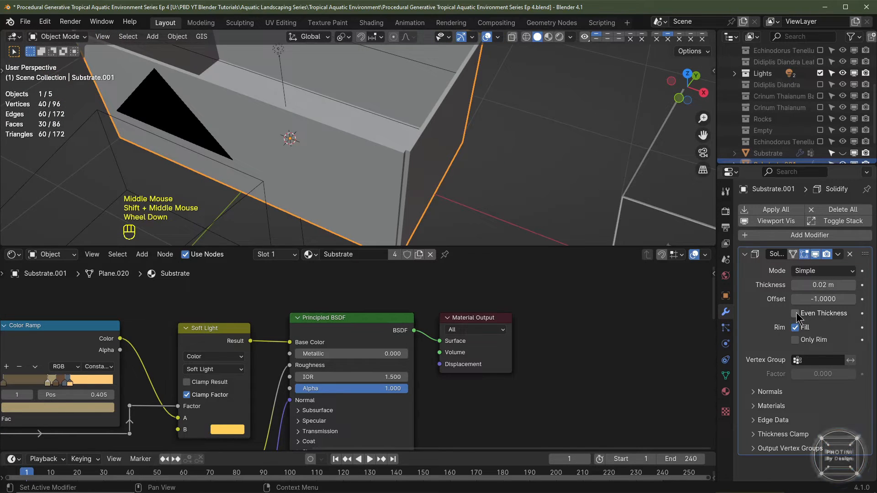
Enable Even Thickness and set the Offset to 1 in the tank's Solidify modifier.
{"action": "left_click", "coordinate": [795, 313]}
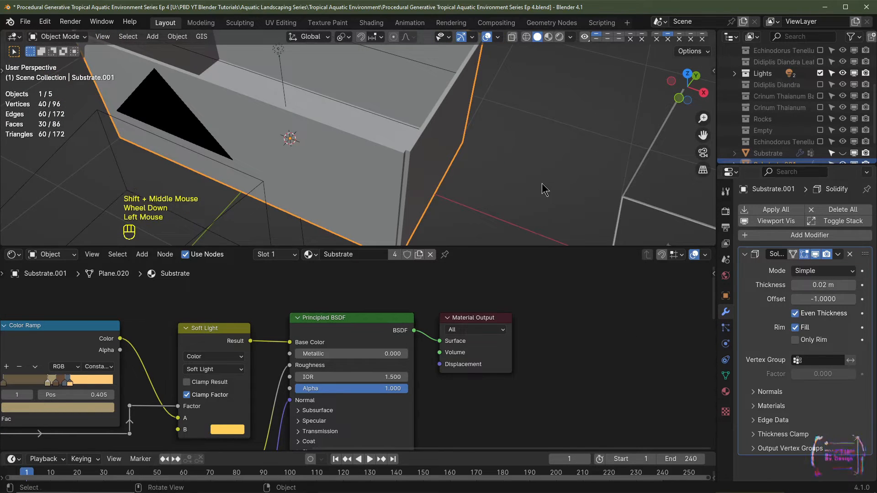
{"action": "scroll", "coordinate": [544, 187], "scroll_direction": "up", "scroll_amount": 2}
{"action": "middle_click_drag", "start_coordinate": [536, 188], "coordinate": [518, 181], "text": "shift"}
{"action": "middle_click_drag", "start_coordinate": [442, 177], "coordinate": [462, 182]}
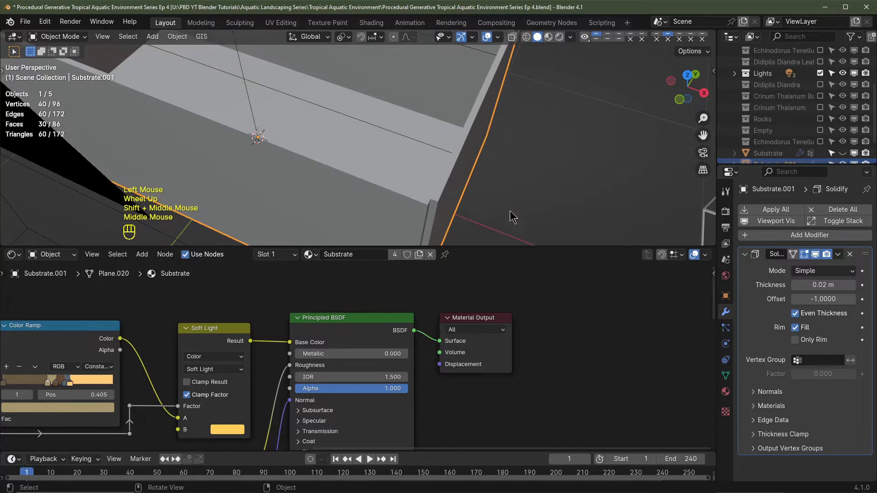
{"action": "left_click", "coordinate": [823, 300]}
{"action": "left_click_drag", "start_coordinate": [823, 299], "coordinate": [854, 299]}
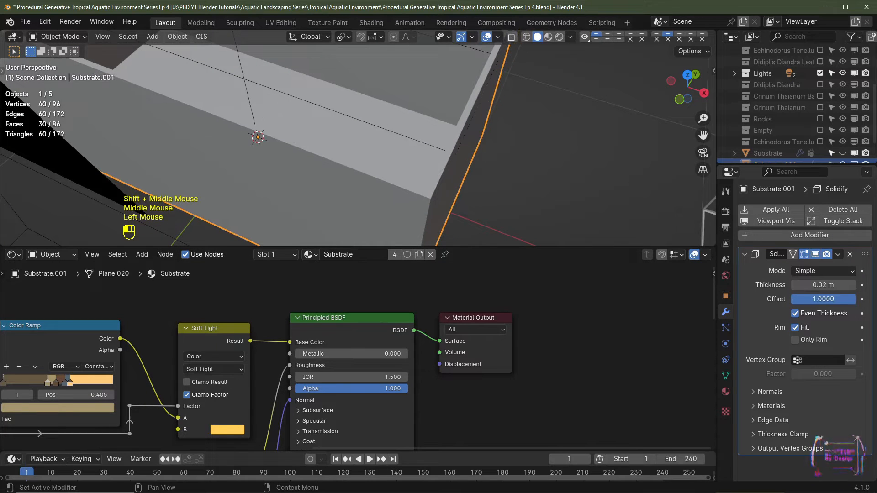
Set the tank's Solidify Offset to -1 and inspect how the panels meet at the corner.
{"action": "mouse_move", "coordinate": [467, 173]}
{"action": "middle_mouse_down"}
{"action": "mouse_move", "coordinate": [468, 192]}
{"action": "mouse_move", "coordinate": [458, 182]}
{"action": "middle_mouse_up"}
{"action": "left_click_drag", "start_coordinate": [845, 302], "coordinate": [779, 300]}
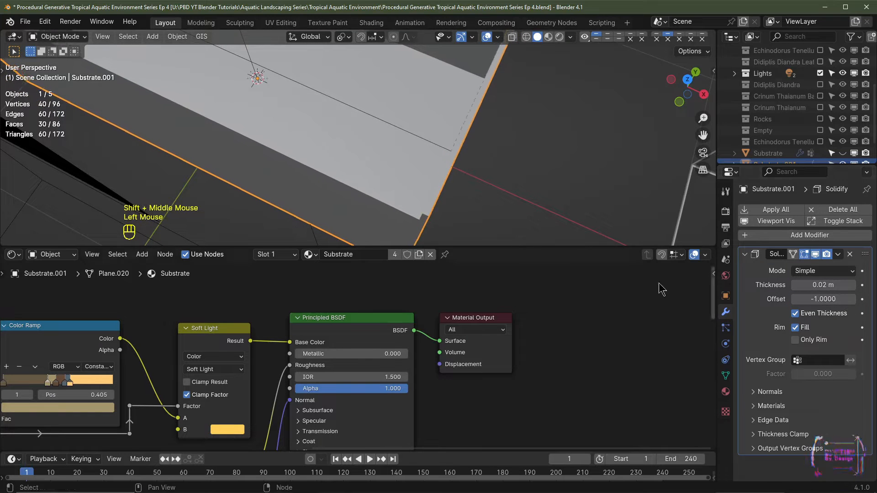
{"action": "middle_click_drag", "start_coordinate": [456, 175], "coordinate": [427, 160]}
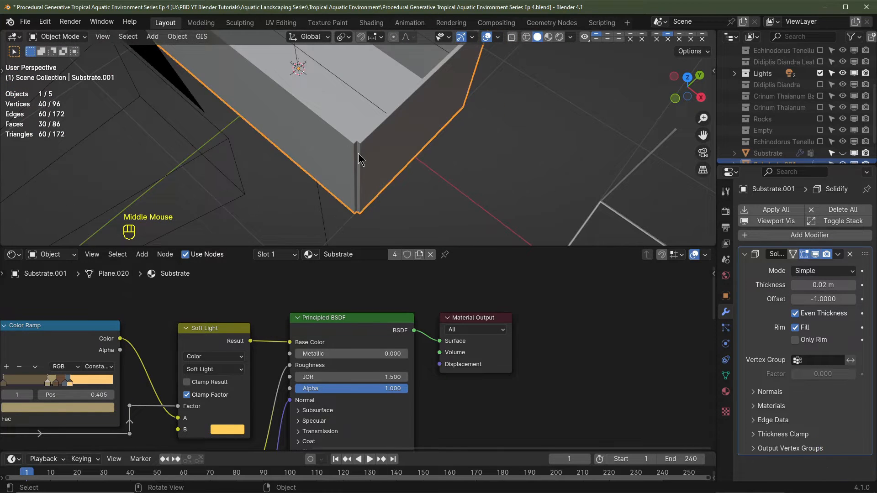
{"action": "scroll", "coordinate": [360, 155], "scroll_direction": "up", "scroll_amount": 4}
{"action": "scroll", "coordinate": [342, 175], "scroll_direction": "down", "scroll_amount": 2}
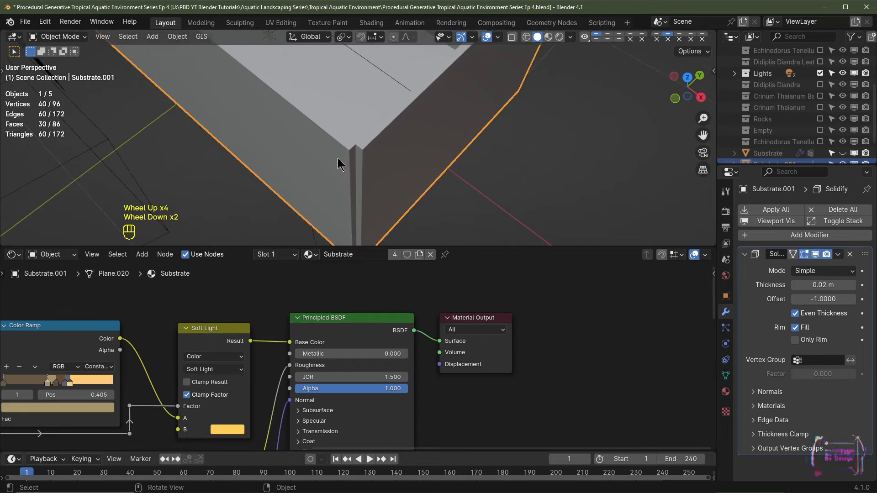
{"action": "scroll", "coordinate": [333, 161], "scroll_direction": "up", "scroll_amount": 2}
{"action": "scroll", "coordinate": [335, 155], "scroll_direction": "down", "scroll_amount": 1}
Separate the tank's front and back wall faces into their own object.
{"action": "key", "text": "Tab"}
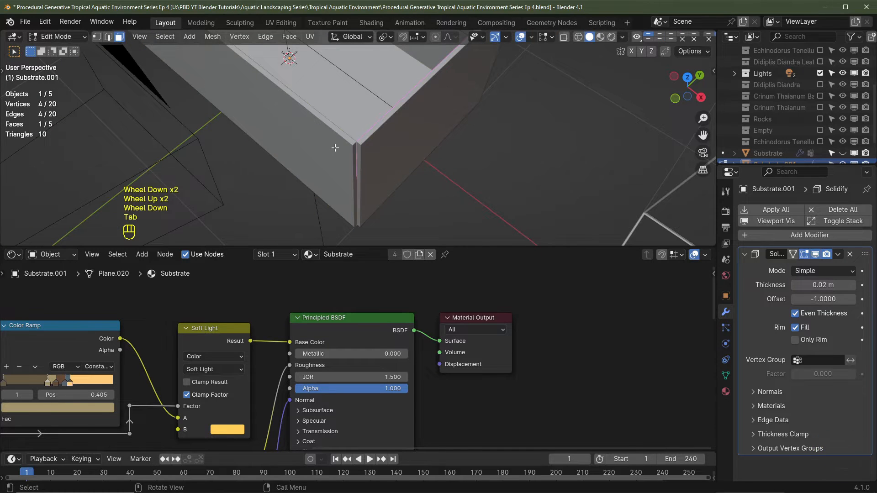
{"action": "middle_click_drag", "start_coordinate": [334, 148], "coordinate": [413, 78]}
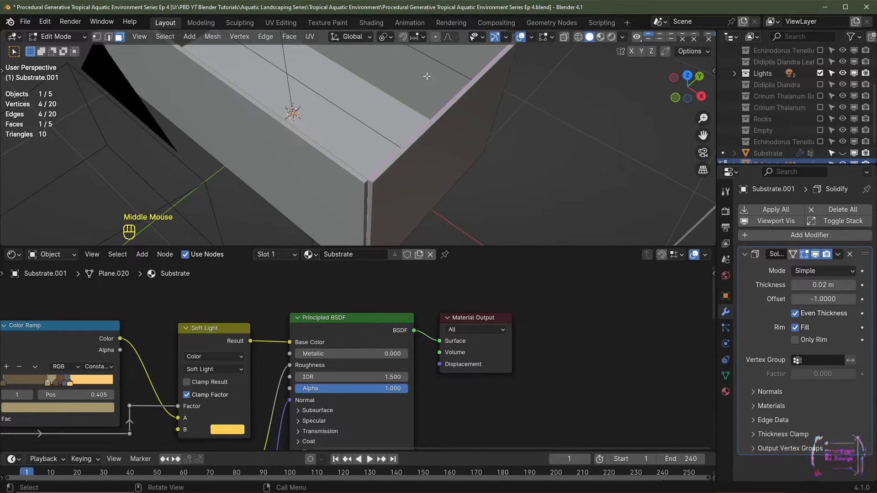
{"action": "left_click", "coordinate": [431, 71]}
{"action": "middle_click_drag", "start_coordinate": [431, 71], "coordinate": [455, 154]}
{"action": "left_click", "coordinate": [359, 124], "text": "shift"}
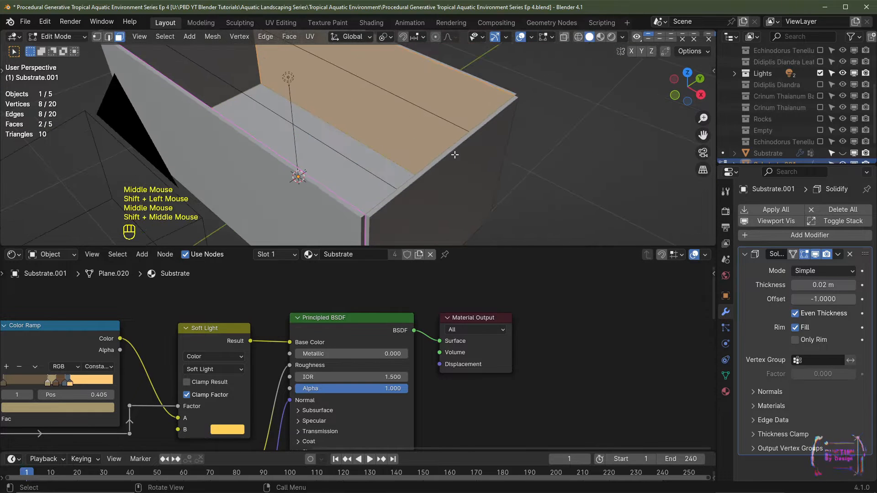
{"action": "key", "text": "p"}
{"action": "left_click", "coordinate": [453, 153]}
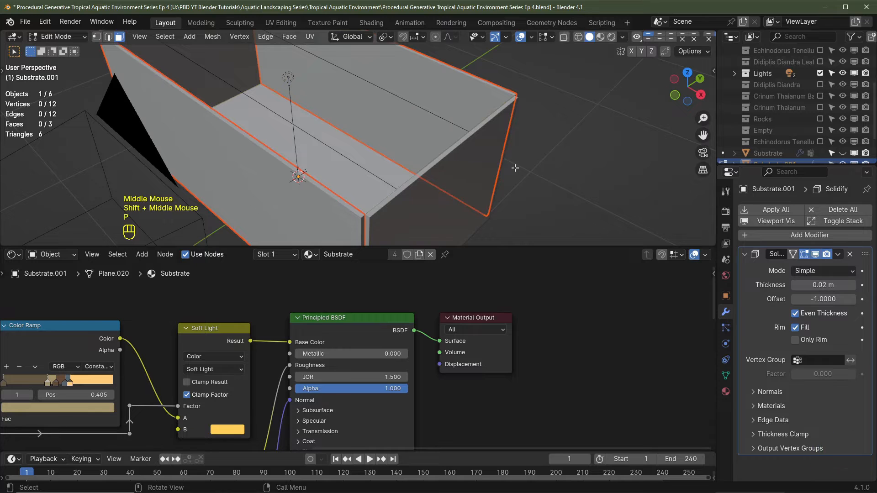
Open the front and back walls object in Edit Mode in an enlarged front view with X-ray enabled.
{"action": "key", "text": "Tab"}
{"action": "left_click", "coordinate": [333, 218]}
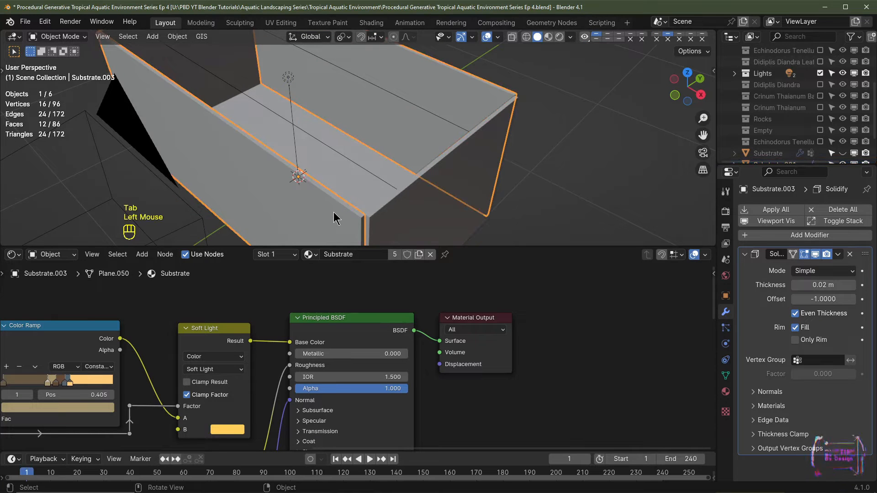
{"action": "key", "text": "KP_1"}
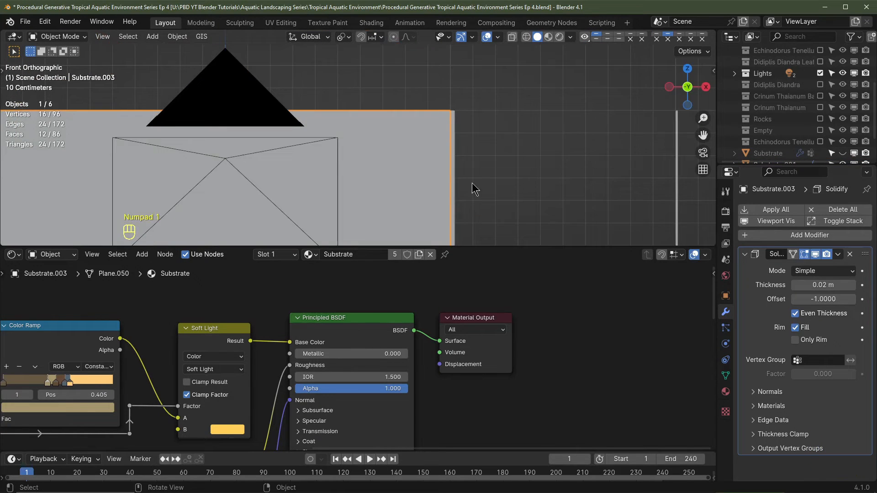
{"action": "middle_click_drag", "start_coordinate": [477, 171], "coordinate": [458, 125], "text": "shift"}
{"action": "left_click_drag", "start_coordinate": [487, 247], "coordinate": [487, 394]}
{"action": "key", "text": "Tab"}
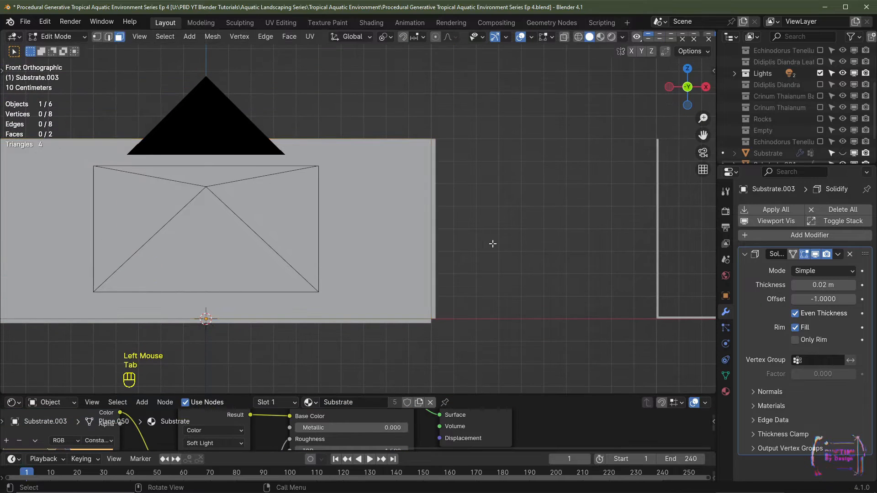
{"action": "left_click", "coordinate": [564, 37]}
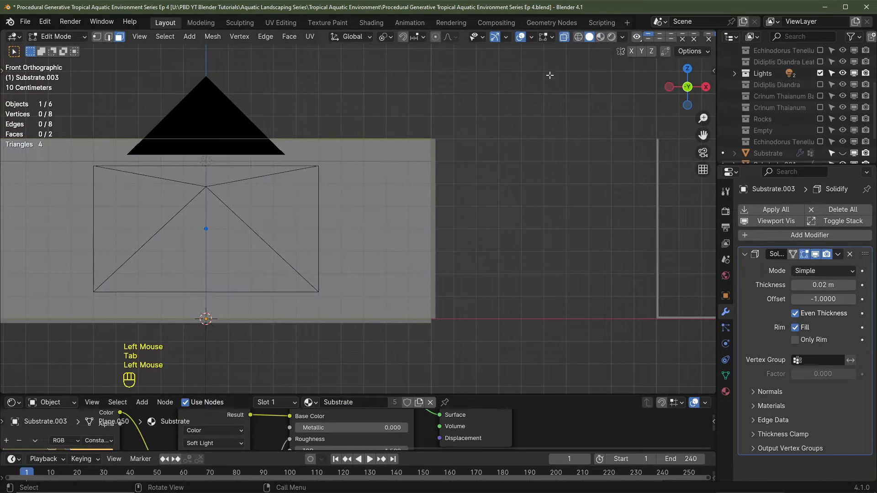
Move the vertices at the +X end of the front and back walls 0.02 m outward along X.
{"action": "key", "text": "1"}
{"action": "left_click_drag", "start_coordinate": [470, 109], "coordinate": [416, 344]}
{"action": "middle_click_drag", "start_coordinate": [416, 344], "coordinate": [456, 254]}
{"action": "key", "text": "KP_1"}
{"action": "scroll", "coordinate": [503, 259], "scroll_direction": "up", "scroll_amount": 2}
{"action": "scroll", "coordinate": [457, 253], "scroll_direction": "up", "scroll_amount": 3}
{"action": "middle_click_drag", "start_coordinate": [457, 253], "coordinate": [417, 248], "text": "shift"}
{"action": "scroll", "coordinate": [393, 248], "scroll_direction": "up", "scroll_amount": 1}
{"action": "key", "text": "g"}
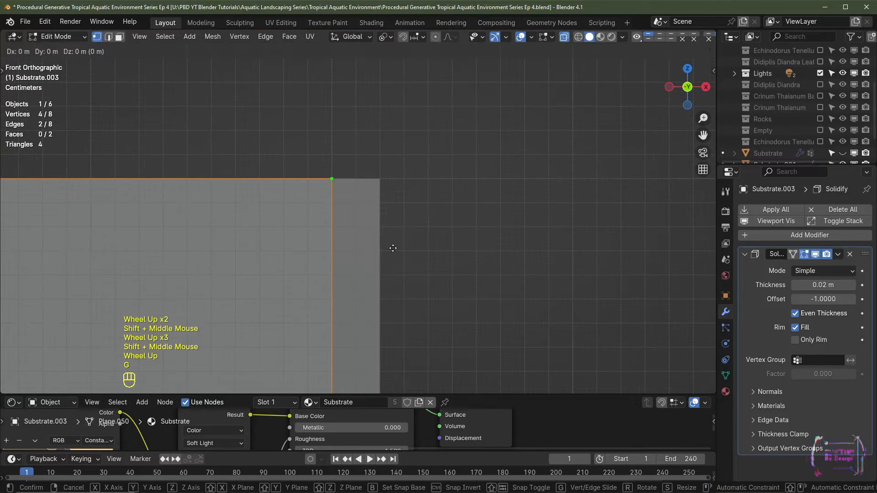
{"action": "key", "text": "x"}
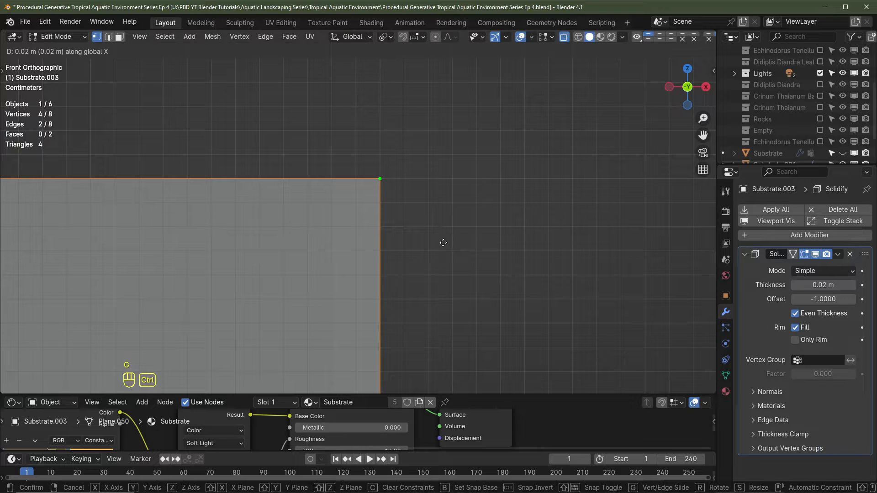
{"action": "left_click", "coordinate": [444, 243]}
Move the vertices at the -X end of the front and back walls -0.02 m along X.
{"action": "middle_click_drag", "start_coordinate": [443, 243], "coordinate": [336, 273]}
{"action": "scroll", "coordinate": [456, 235], "scroll_direction": "down", "scroll_amount": 4}
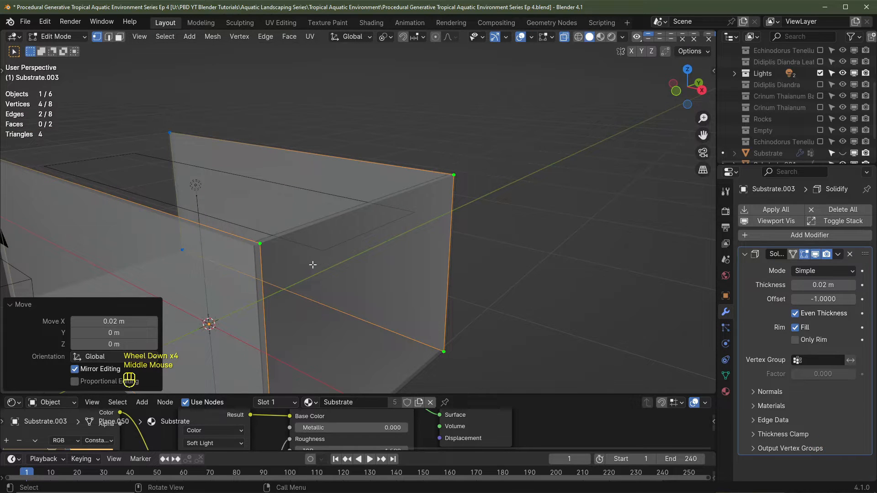
{"action": "scroll", "coordinate": [325, 264], "scroll_direction": "down", "scroll_amount": 2}
{"action": "key", "text": "KP_1"}
{"action": "middle_click_drag", "start_coordinate": [91, 162], "coordinate": [364, 115], "text": "shift"}
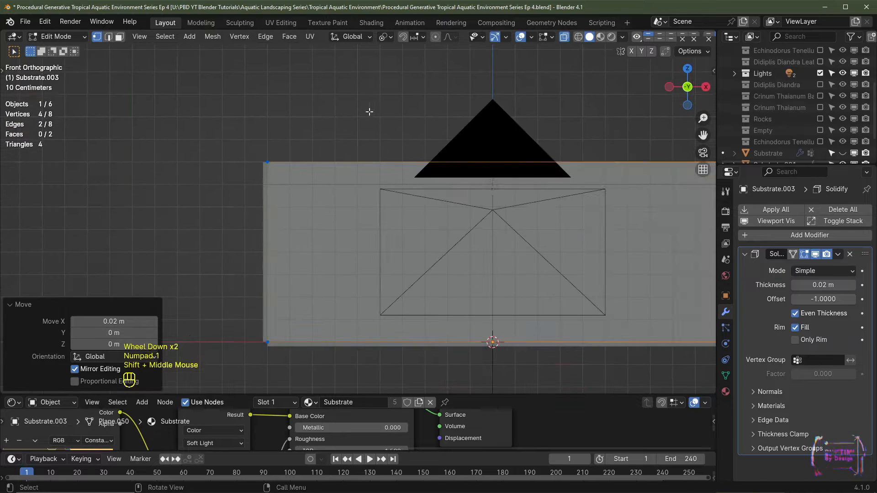
{"action": "left_click_drag", "start_coordinate": [364, 112], "coordinate": [236, 346]}
{"action": "scroll", "coordinate": [237, 219], "scroll_direction": "up", "scroll_amount": 2}
{"action": "scroll", "coordinate": [423, 284], "scroll_direction": "up", "scroll_amount": 2}
{"action": "middle_click_drag", "start_coordinate": [237, 219], "coordinate": [406, 258], "text": "shift"}
{"action": "key", "text": "g"}
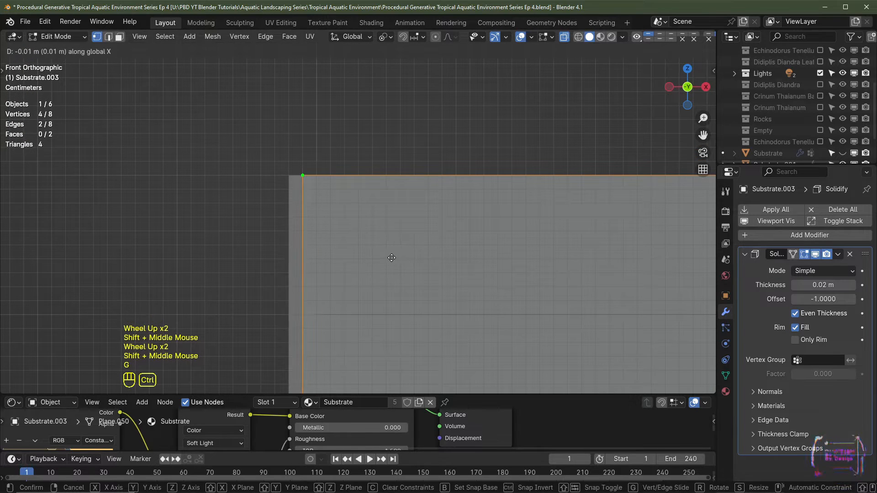
{"action": "left_click", "coordinate": [382, 258]}
Edit the object holding the end walls and floor, and separate its floor face into its own object.
{"action": "scroll", "coordinate": [382, 258], "scroll_direction": "down", "scroll_amount": 4}
{"action": "middle_click_drag", "start_coordinate": [434, 231], "coordinate": [452, 278]}
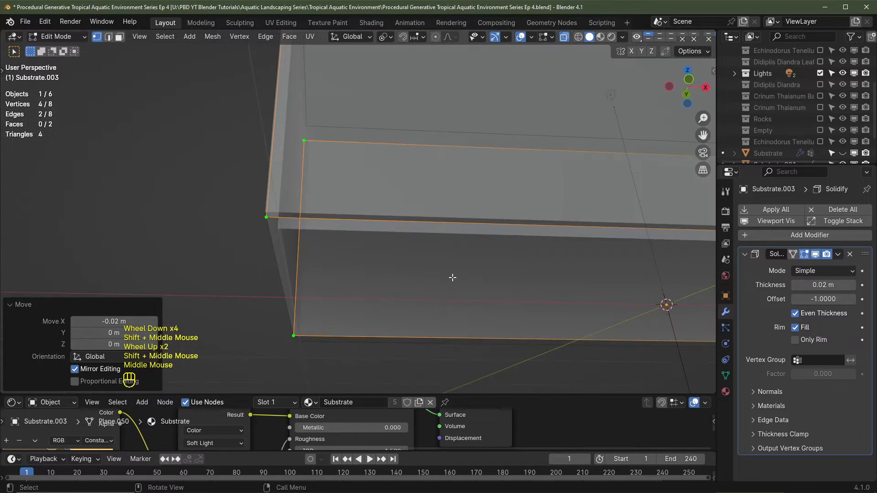
{"action": "key", "text": "Tab"}
{"action": "left_click", "coordinate": [378, 262]}
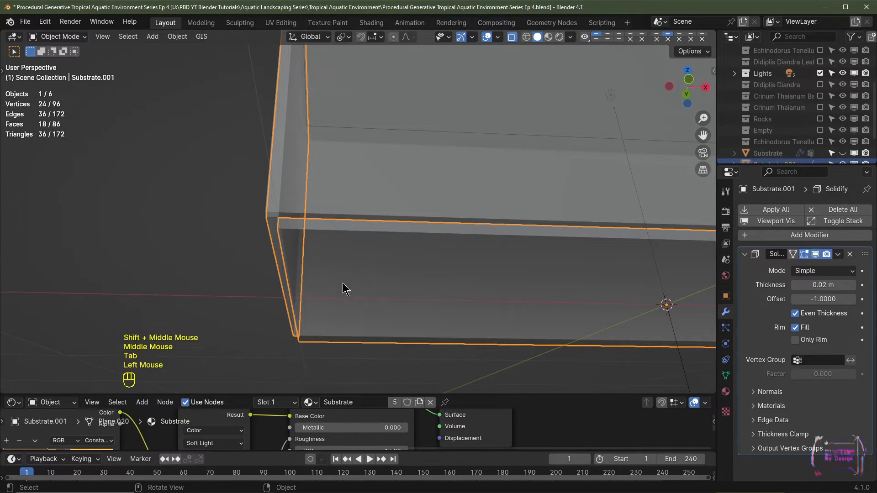
{"action": "middle_click_drag", "start_coordinate": [374, 278], "coordinate": [377, 297]}
{"action": "middle_click_drag", "start_coordinate": [460, 259], "coordinate": [457, 339]}
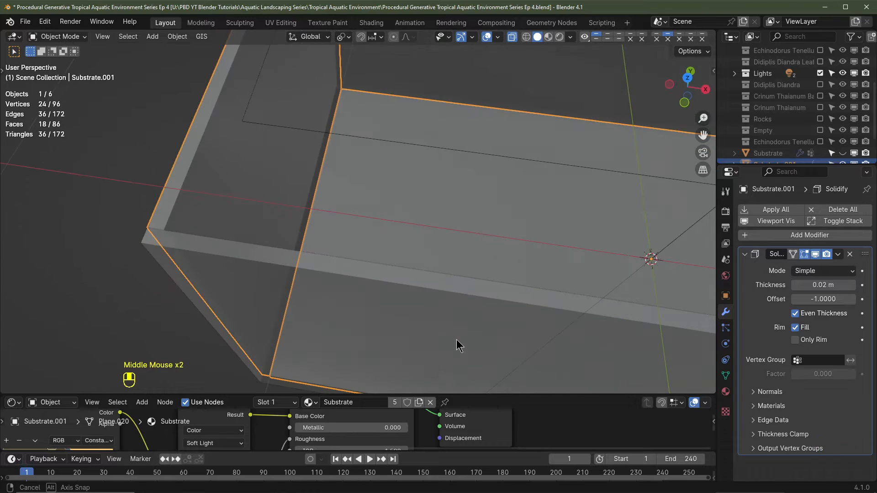
{"action": "key", "text": "Tab"}
{"action": "key", "text": "3"}
{"action": "key", "text": "1"}
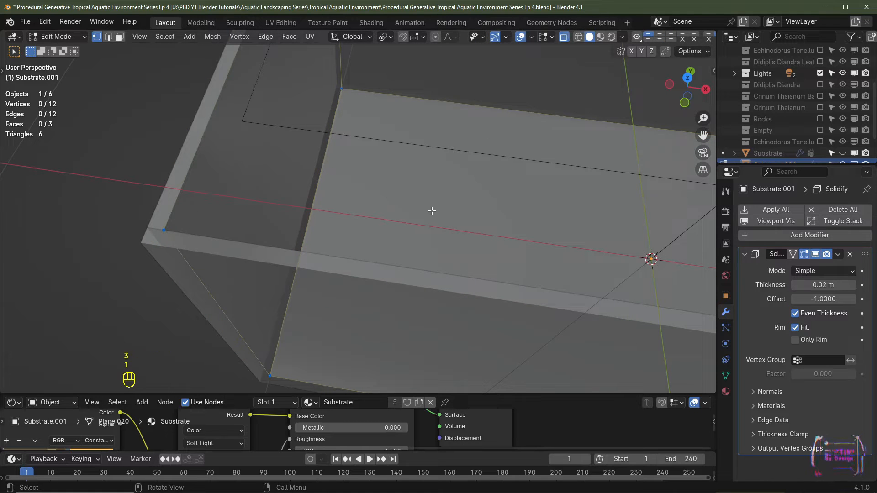
{"action": "left_click", "coordinate": [445, 210]}
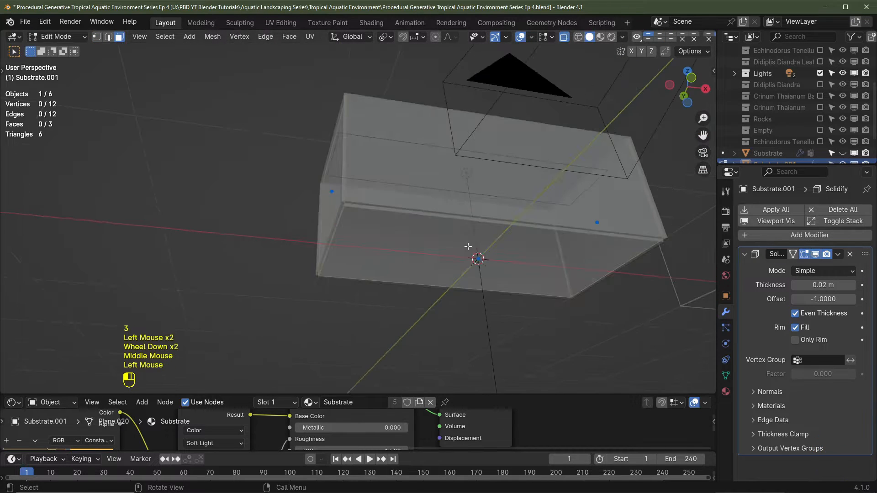
{"action": "left_click", "coordinate": [468, 248]}
{"action": "middle_click_drag", "start_coordinate": [468, 247], "coordinate": [485, 271]}
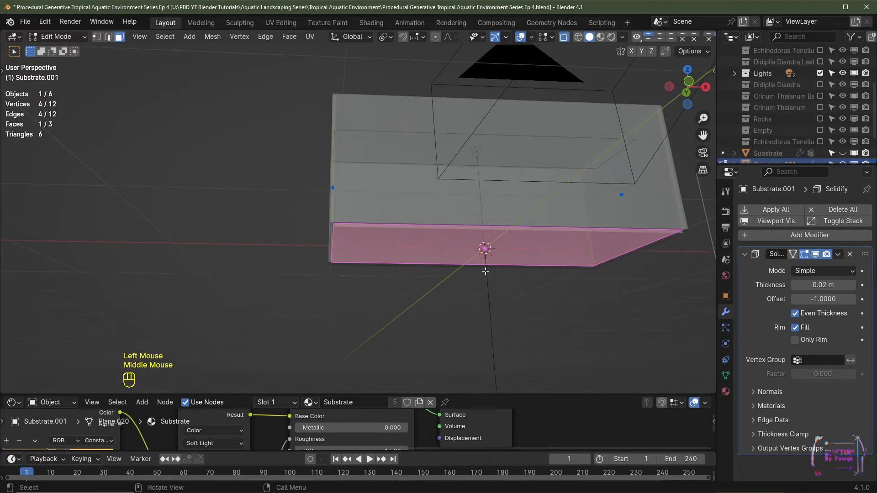
{"action": "key", "text": "p"}
{"action": "left_click", "coordinate": [485, 271]}
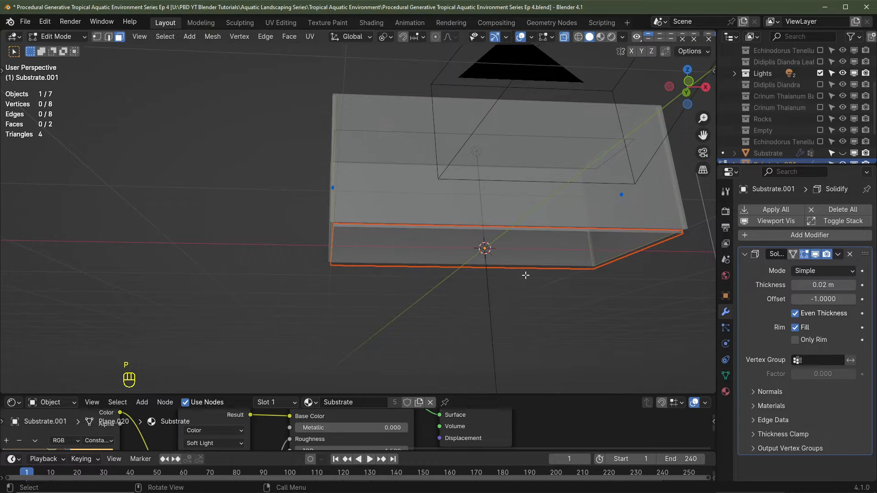
Open the separated floor panel in Edit Mode from the top view with vertex selection active.
{"action": "key", "text": "Tab"}
{"action": "left_click", "coordinate": [390, 242]}
{"action": "left_click", "coordinate": [379, 246]}
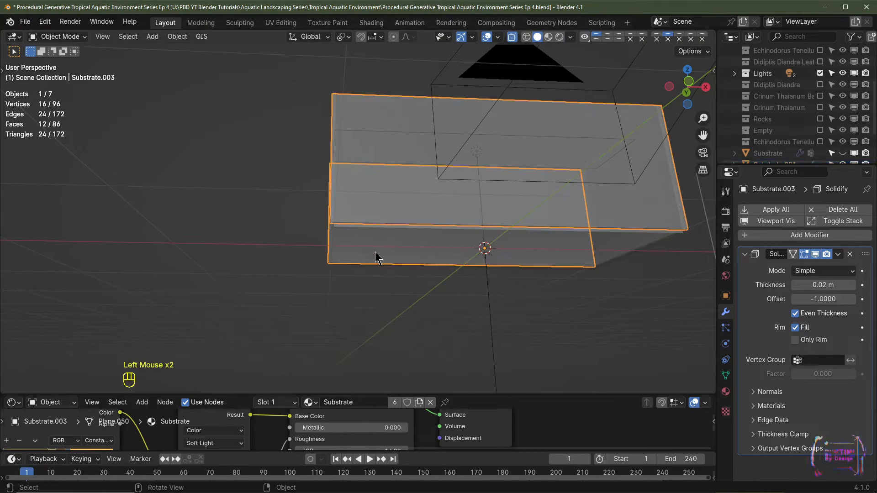
{"action": "left_click", "coordinate": [371, 245]}
{"action": "middle_click_drag", "start_coordinate": [371, 245], "coordinate": [414, 262]}
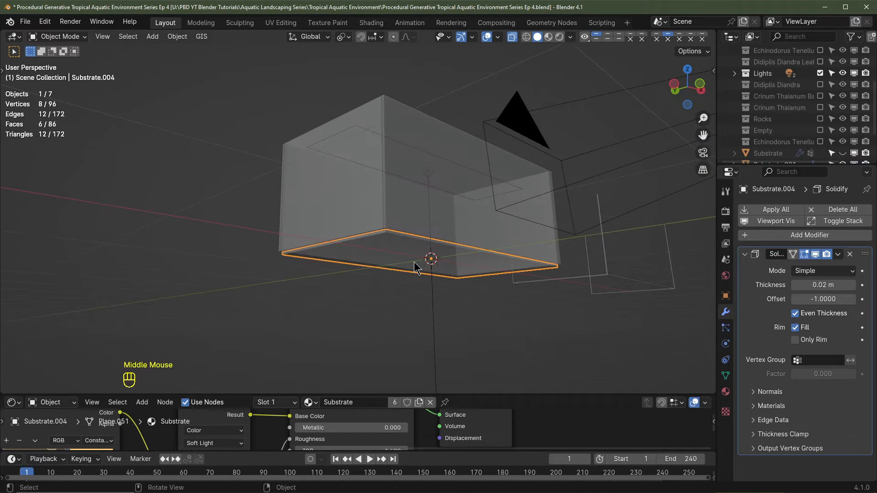
{"action": "key", "text": "KP_7"}
{"action": "scroll", "coordinate": [385, 245], "scroll_direction": "up", "scroll_amount": 1}
{"action": "middle_click_drag", "start_coordinate": [380, 166], "coordinate": [329, 202], "text": "shift"}
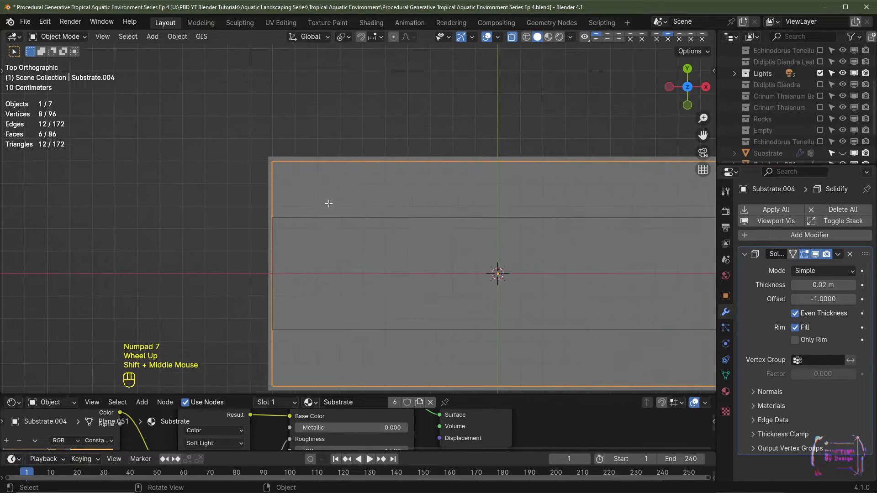
{"action": "key", "text": "Tab"}
{"action": "scroll", "coordinate": [344, 198], "scroll_direction": "down", "scroll_amount": 2}
{"action": "key", "text": "1"}
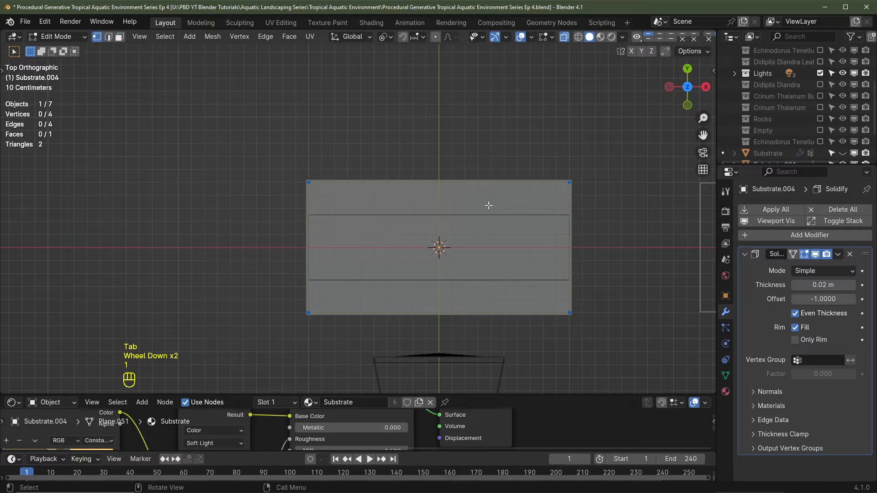
Move the floor panel's -X edge vertices -0.02 m along X to reach the tank's outer face.
{"action": "left_click_drag", "start_coordinate": [338, 125], "coordinate": [293, 345]}
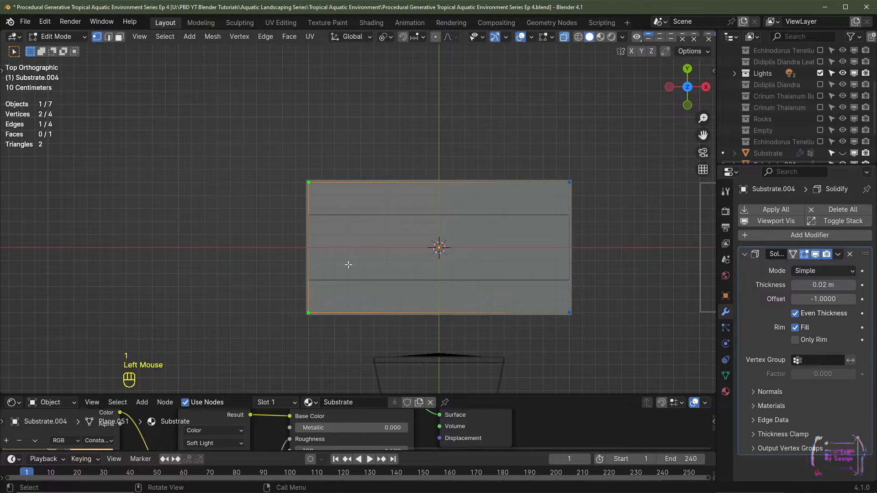
{"action": "scroll", "coordinate": [348, 265], "scroll_direction": "up", "scroll_amount": 4}
{"action": "middle_click_drag", "start_coordinate": [597, 320], "coordinate": [630, 347], "text": "shift"}
{"action": "scroll", "coordinate": [630, 347], "scroll_direction": "up", "scroll_amount": 1}
{"action": "key", "text": "g"}
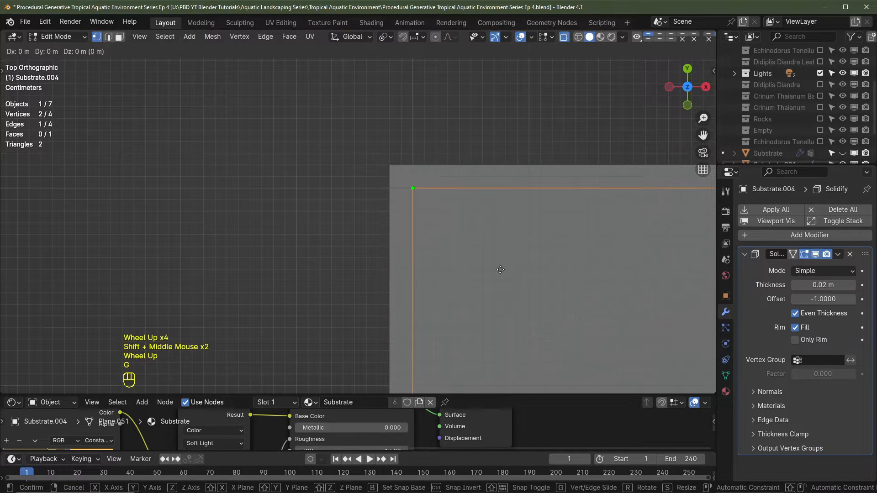
{"action": "left_click", "coordinate": [480, 270]}
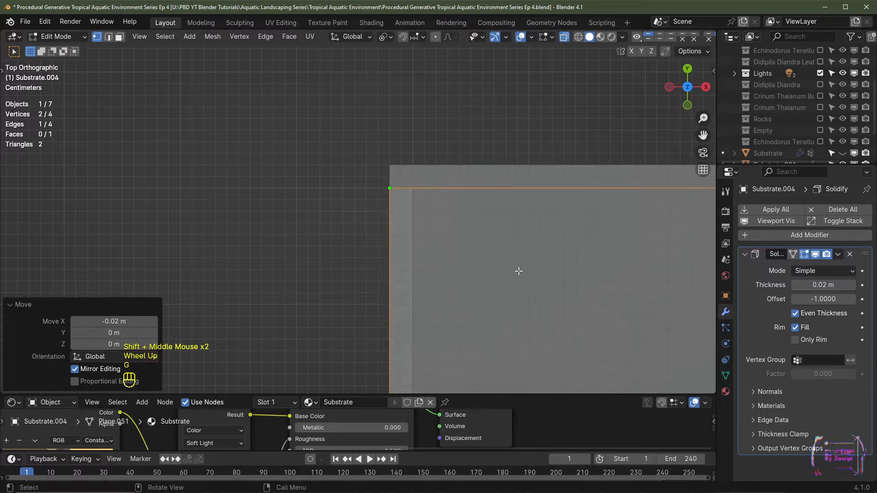
Move the floor panel's +X edge vertices 0.02 m along X to reach the tank's outer face.
{"action": "scroll", "coordinate": [529, 271], "scroll_direction": "down", "scroll_amount": 3}
{"action": "middle_click_drag", "start_coordinate": [529, 271], "coordinate": [320, 242], "text": "shift"}
{"action": "left_click_drag", "start_coordinate": [506, 121], "coordinate": [375, 340]}
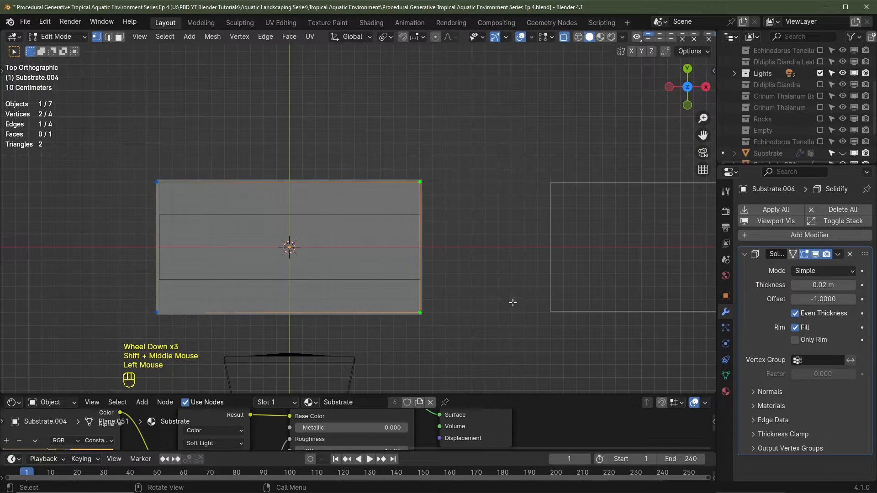
{"action": "scroll", "coordinate": [513, 303], "scroll_direction": "up", "scroll_amount": 4}
{"action": "middle_click_drag", "start_coordinate": [583, 243], "coordinate": [502, 238], "text": "shift"}
{"action": "scroll", "coordinate": [476, 237], "scroll_direction": "up", "scroll_amount": 1}
{"action": "key", "text": "g"}
{"action": "key", "text": "x"}
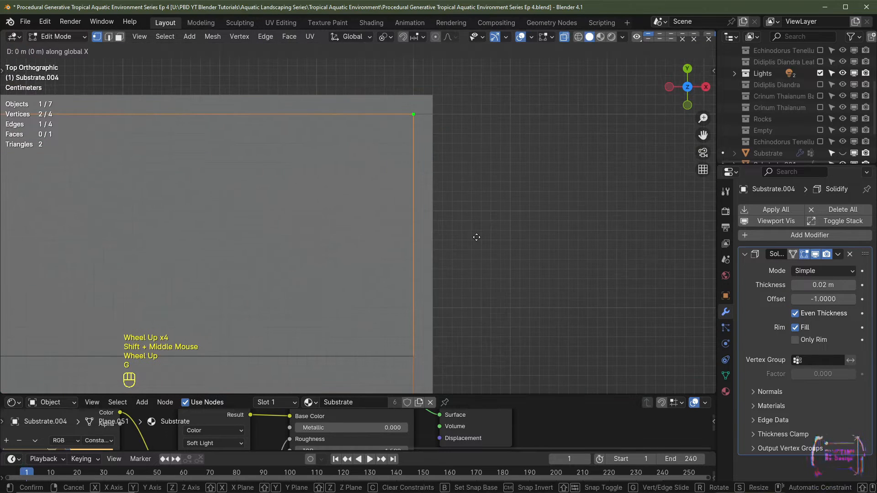
{"action": "left_click", "coordinate": [495, 238]}
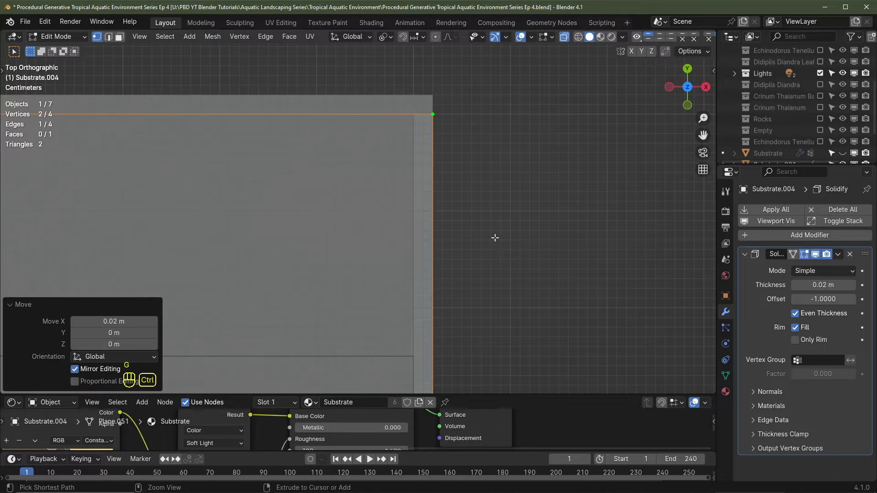
Move the floor panel's back edge vertices 0.02 m along Y to reach the back wall's outer face.
{"action": "scroll", "coordinate": [496, 238], "scroll_direction": "down", "scroll_amount": 2}
{"action": "scroll", "coordinate": [496, 238], "scroll_direction": "down", "scroll_amount": 4}
{"action": "middle_click_drag", "start_coordinate": [470, 219], "coordinate": [536, 227], "text": "shift"}
{"action": "left_click_drag", "start_coordinate": [510, 163], "coordinate": [96, 222]}
{"action": "middle_click_drag", "start_coordinate": [327, 259], "coordinate": [382, 265], "text": "shift"}
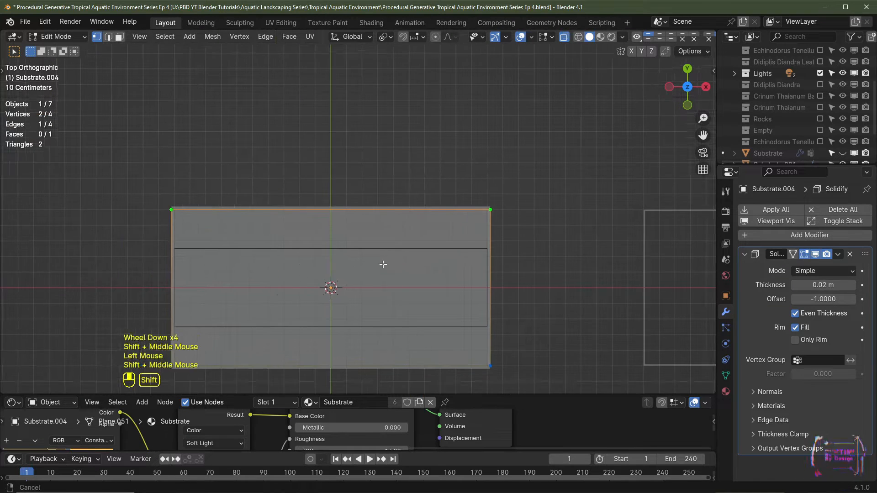
{"action": "scroll", "coordinate": [424, 256], "scroll_direction": "up", "scroll_amount": 4}
{"action": "key", "text": "g"}
{"action": "key", "text": "y"}
{"action": "left_click", "coordinate": [431, 228]}
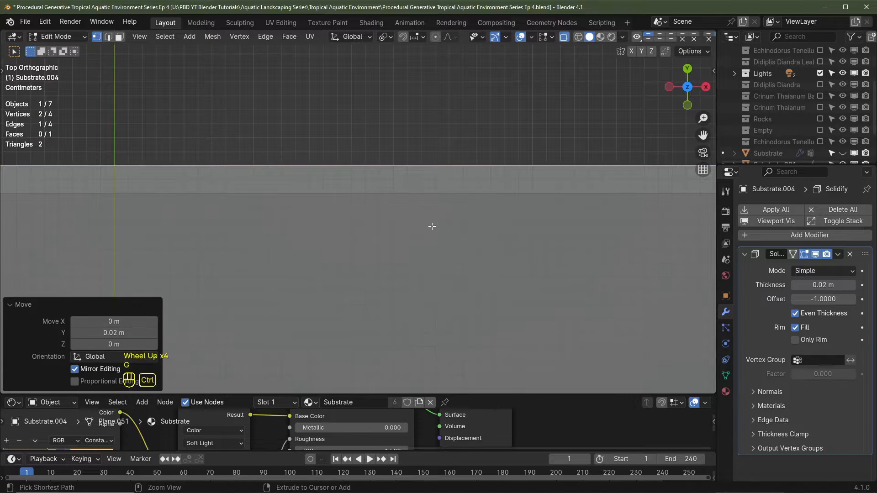
Move the floor panel's front edge vertices -0.02 m along Y to reach the front wall's outer face.
{"action": "scroll", "coordinate": [432, 250], "scroll_direction": "down", "scroll_amount": 3}
{"action": "middle_click_drag", "start_coordinate": [433, 251], "coordinate": [355, 199], "text": "shift"}
{"action": "scroll", "coordinate": [356, 201], "scroll_direction": "down", "scroll_amount": 2}
{"action": "left_click_drag", "start_coordinate": [454, 313], "coordinate": [97, 240]}
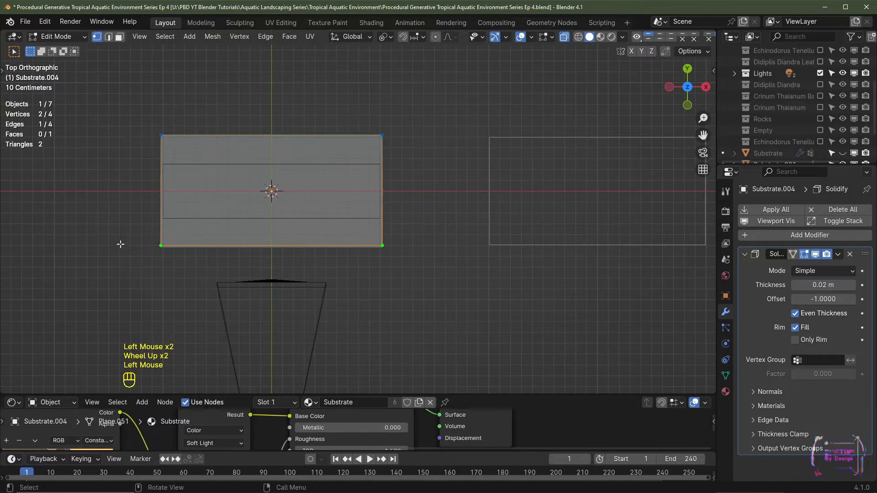
{"action": "scroll", "coordinate": [370, 259], "scroll_direction": "up", "scroll_amount": 4}
{"action": "middle_click_drag", "start_coordinate": [370, 260], "coordinate": [567, 313], "text": "shift"}
{"action": "middle_click_drag", "start_coordinate": [616, 286], "coordinate": [405, 292], "text": "shift"}
{"action": "scroll", "coordinate": [405, 293], "scroll_direction": "up", "scroll_amount": 1}
{"action": "key", "text": "g"}
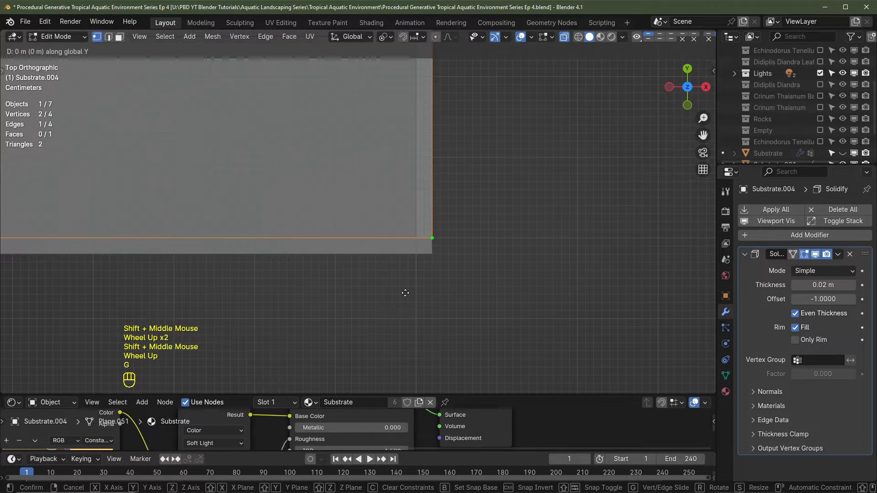
{"action": "left_click", "coordinate": [403, 306]}
{"action": "scroll", "coordinate": [423, 300], "scroll_direction": "down", "scroll_amount": 3}
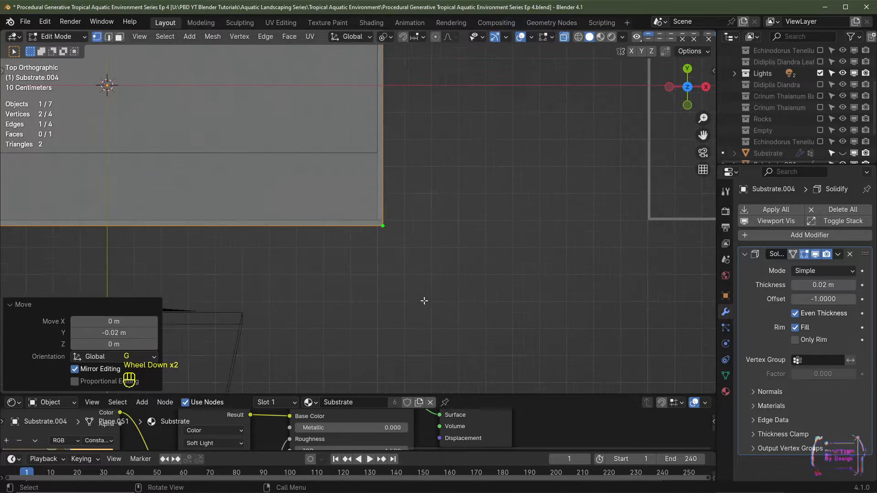
Return the floor panel to Object Mode and turn off X-ray display.
{"action": "key", "text": "Tab"}
{"action": "middle_click_drag", "start_coordinate": [423, 300], "coordinate": [470, 76]}
{"action": "left_click", "coordinate": [512, 37]}
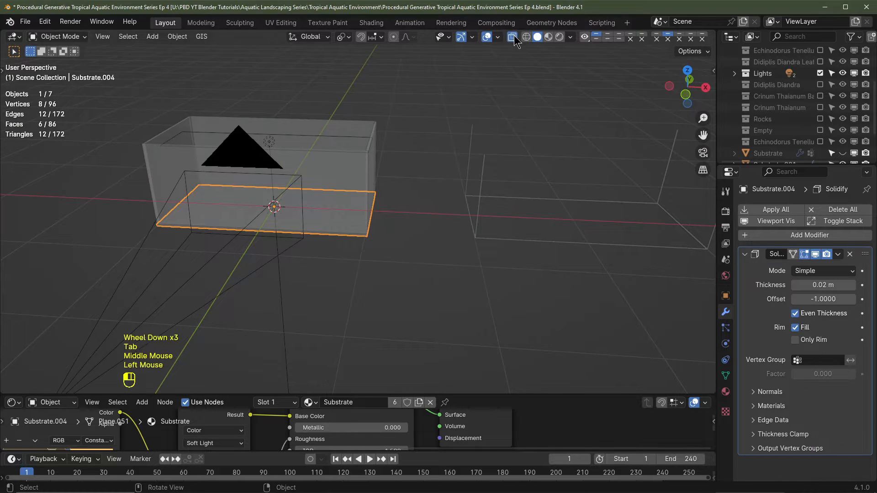
Join the front and back walls, the side walls and the floor panel into a single object.
{"action": "scroll", "coordinate": [413, 251], "scroll_direction": "up", "scroll_amount": 2}
{"action": "middle_click_drag", "start_coordinate": [413, 251], "coordinate": [417, 309]}
{"action": "scroll", "coordinate": [445, 278], "scroll_direction": "up", "scroll_amount": 4}
{"action": "scroll", "coordinate": [438, 292], "scroll_direction": "down", "scroll_amount": 2}
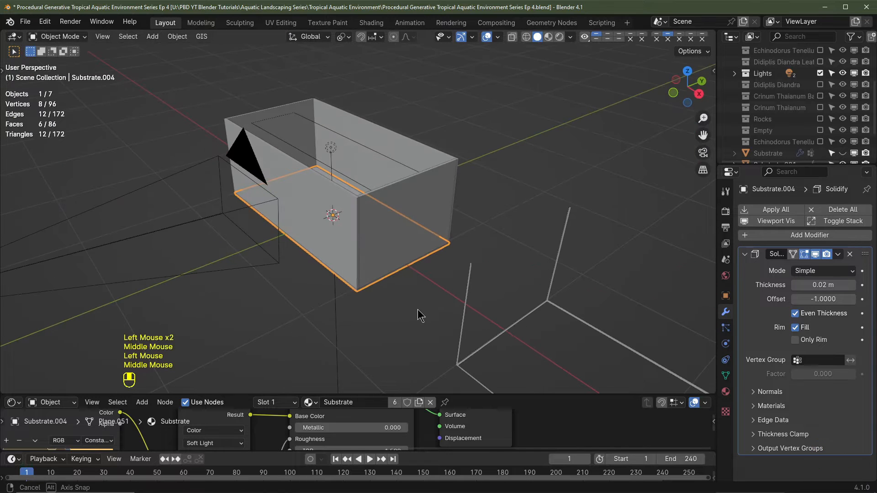
{"action": "middle_click_drag", "start_coordinate": [397, 269], "coordinate": [403, 182]}
{"action": "left_click", "coordinate": [407, 149]}
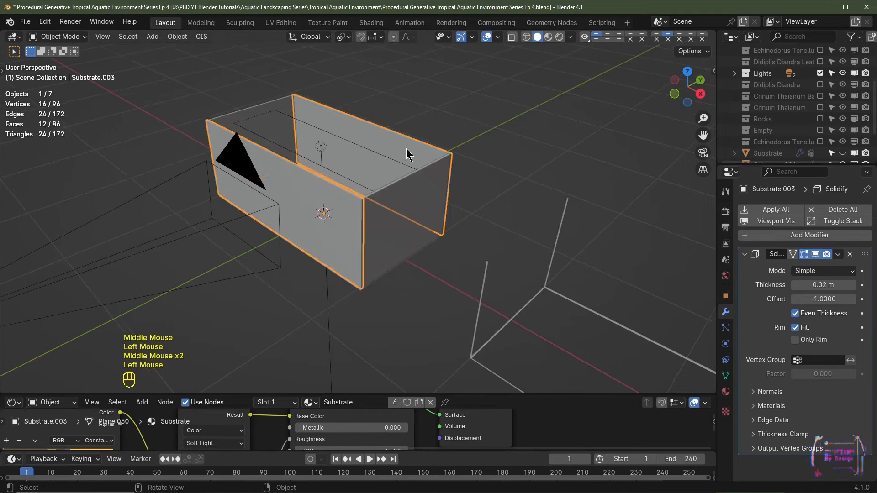
{"action": "left_click", "coordinate": [402, 241], "text": "shift"}
{"action": "middle_click_drag", "start_coordinate": [402, 241], "coordinate": [384, 247]}
{"action": "left_click", "coordinate": [340, 286], "text": "shift"}
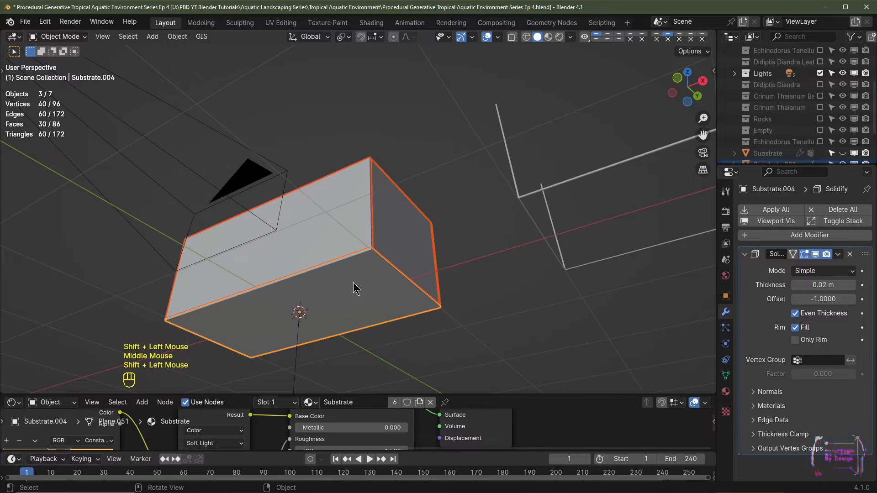
{"action": "key", "text": "ctrl+j"}
Add a Bevel modifier after the Solidify modifier on the joined glass tank.
{"action": "middle_click_drag", "start_coordinate": [444, 240], "coordinate": [439, 255]}
{"action": "scroll", "coordinate": [434, 274], "scroll_direction": "up", "scroll_amount": 3}
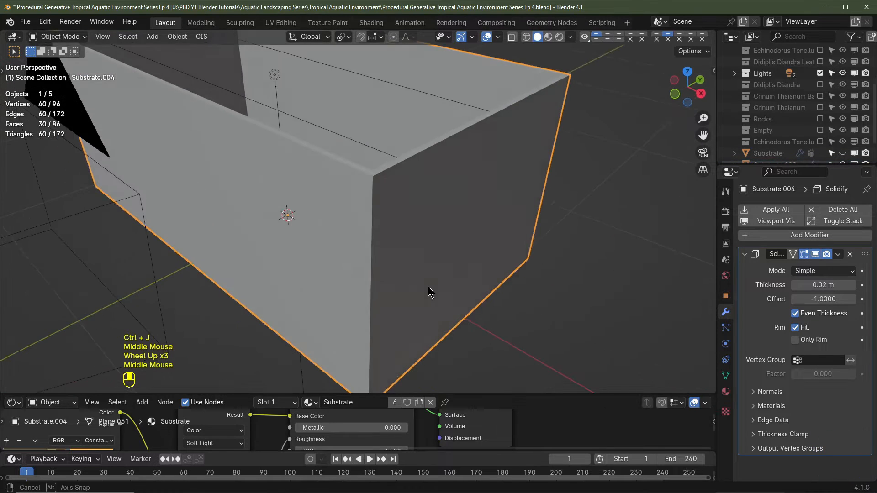
{"action": "middle_click_drag", "start_coordinate": [428, 290], "coordinate": [425, 231]}
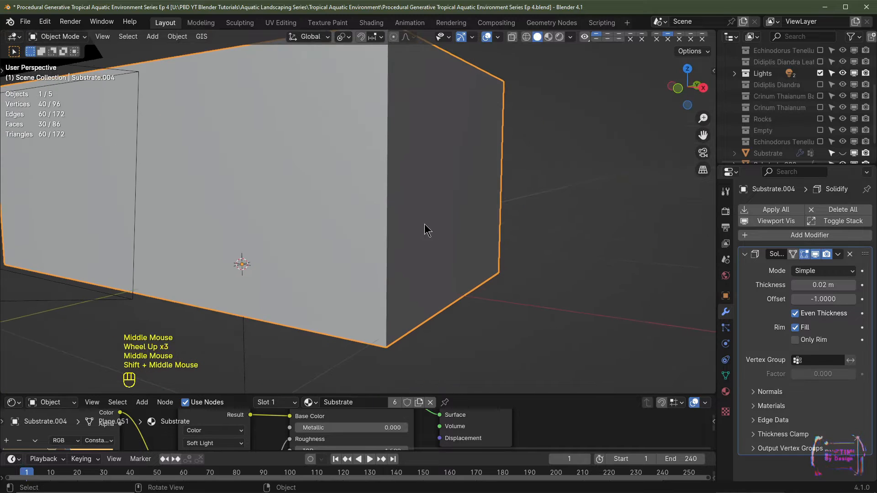
{"action": "left_click", "coordinate": [747, 252]}
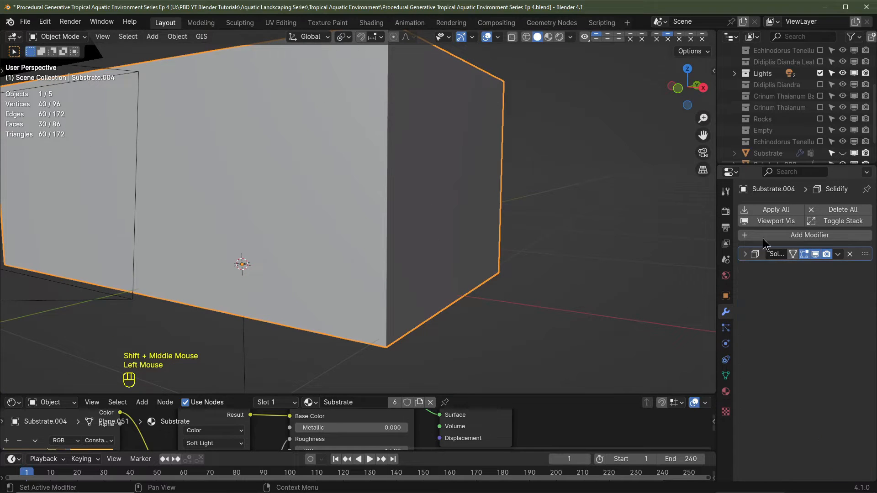
{"action": "left_click", "coordinate": [769, 235]}
{"action": "mouse_move", "coordinate": [768, 236]}
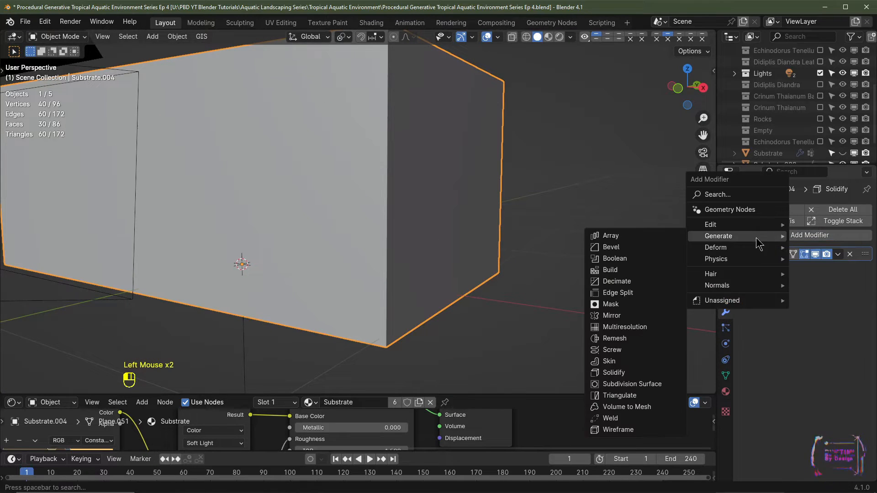
{"action": "left_click", "coordinate": [632, 246]}
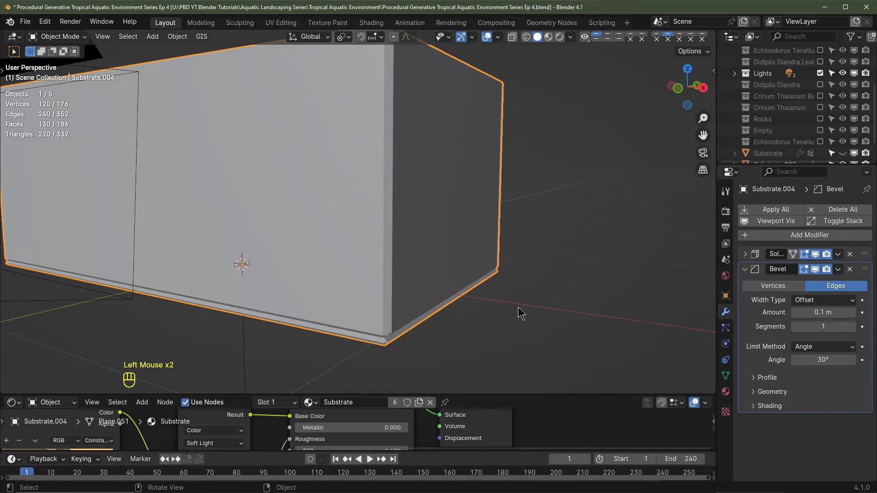
{"action": "middle_click_drag", "start_coordinate": [519, 314], "coordinate": [532, 255], "text": "shift"}
{"action": "scroll", "coordinate": [486, 287], "scroll_direction": "up", "scroll_amount": 3}
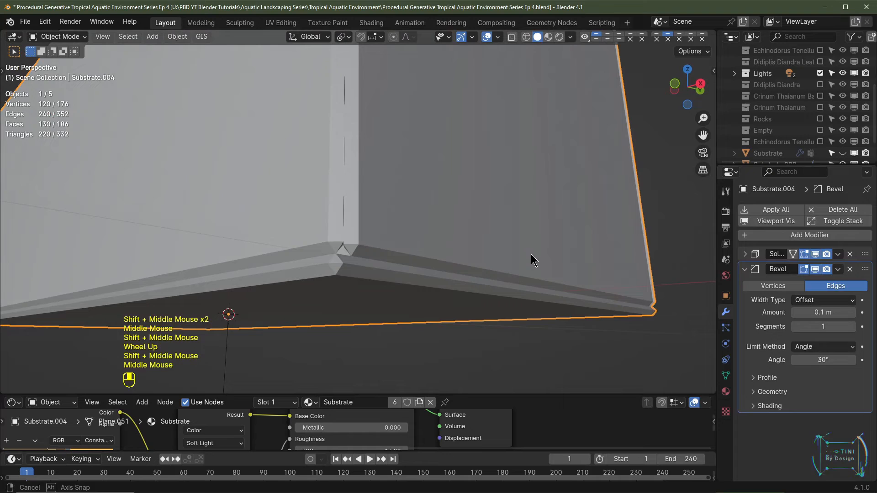
Set the tank's bevel amount to 0.0025 m and its segments to 8.
{"action": "mouse_move", "coordinate": [822, 312]}
{"action": "left_mouse_down", "text": "shift"}
{"action": "mouse_move", "coordinate": [777, 312]}
{"action": "mouse_move", "coordinate": [826, 313]}
{"action": "left_mouse_up", "text": "shift"}
{"action": "left_click", "coordinate": [827, 313], "text": "shift"}
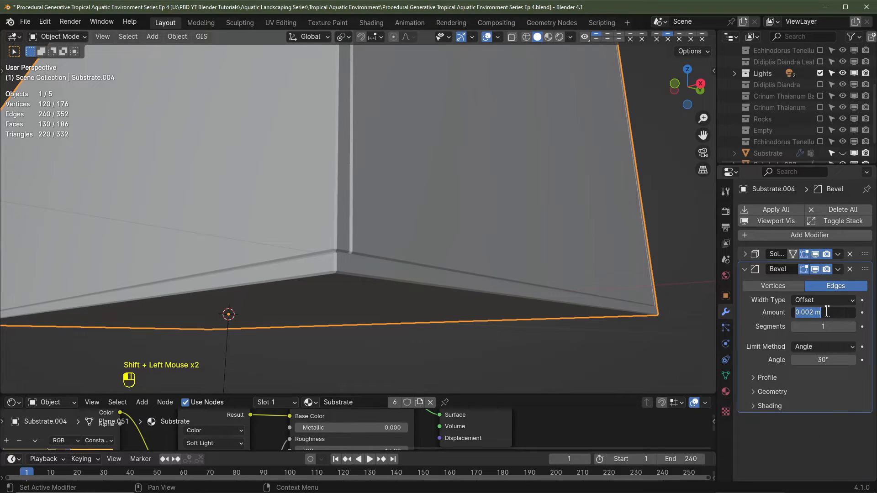
{"action": "type", "text": ".0025"}
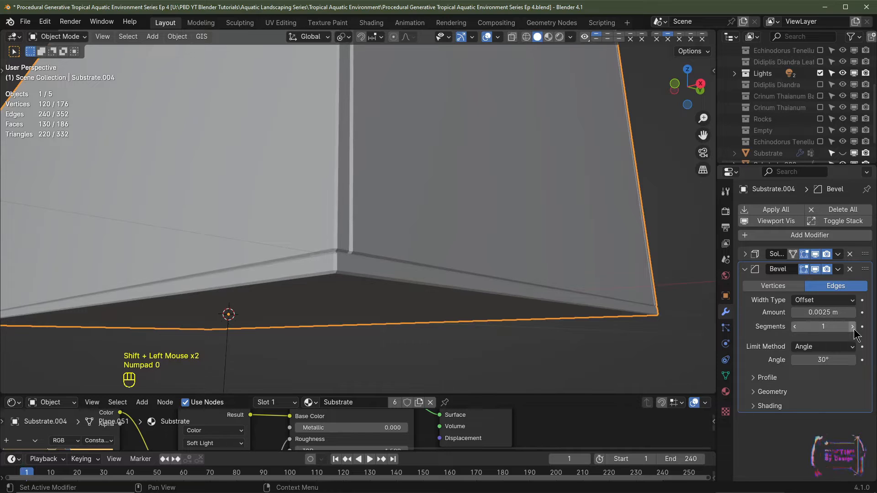
{"action": "left_click", "coordinate": [854, 327]}
{"action": "left_click", "coordinate": [853, 327]}
{"action": "left_click", "coordinate": [853, 327]}
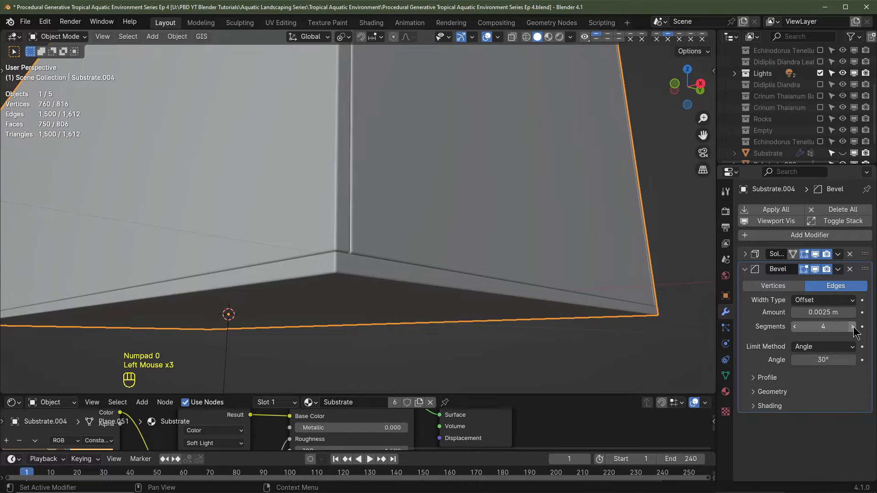
{"action": "left_click", "coordinate": [853, 327]}
{"action": "left_click", "coordinate": [854, 327]}
{"action": "left_click", "coordinate": [853, 327]}
{"action": "left_click", "coordinate": [854, 327]}
{"action": "scroll", "coordinate": [398, 318], "scroll_direction": "up", "scroll_amount": 2}
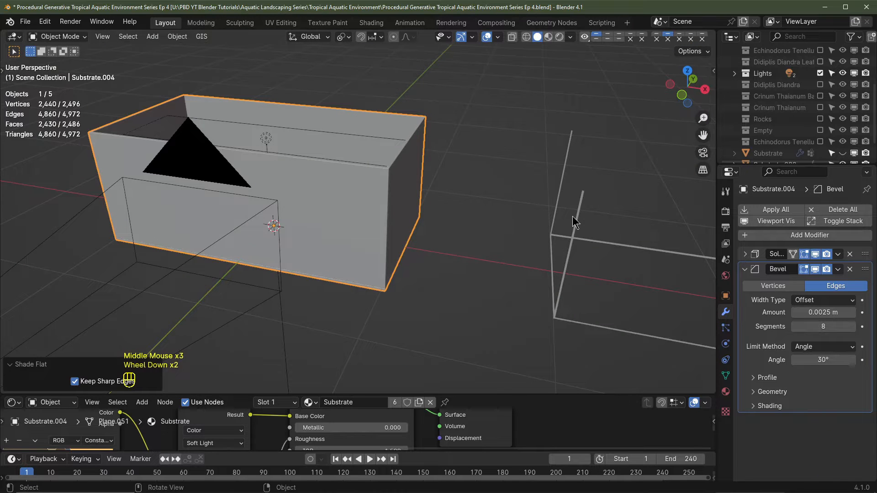
Move the silicone edge frame -3 m along X so it sits on the glass tank.
{"action": "left_click", "coordinate": [573, 223]}
{"action": "middle_click_drag", "start_coordinate": [575, 268], "coordinate": [598, 293]}
{"action": "scroll", "coordinate": [588, 274], "scroll_direction": "down", "scroll_amount": 2}
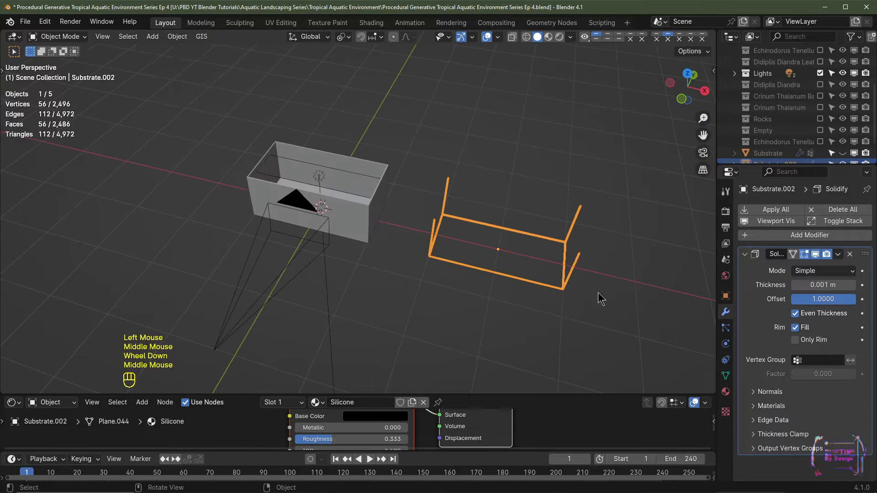
{"action": "key", "text": "g"}
{"action": "key", "text": "x"}
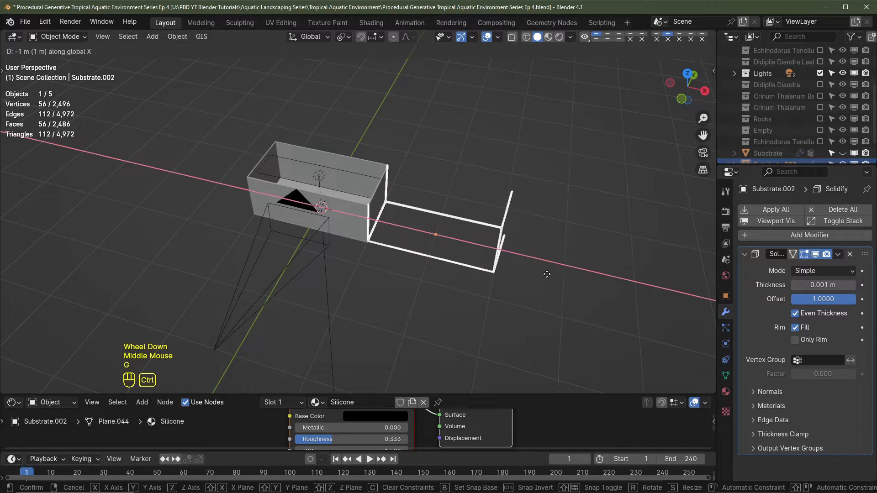
{"action": "left_click", "coordinate": [439, 243]}
{"action": "scroll", "coordinate": [440, 244], "scroll_direction": "up", "scroll_amount": 4}
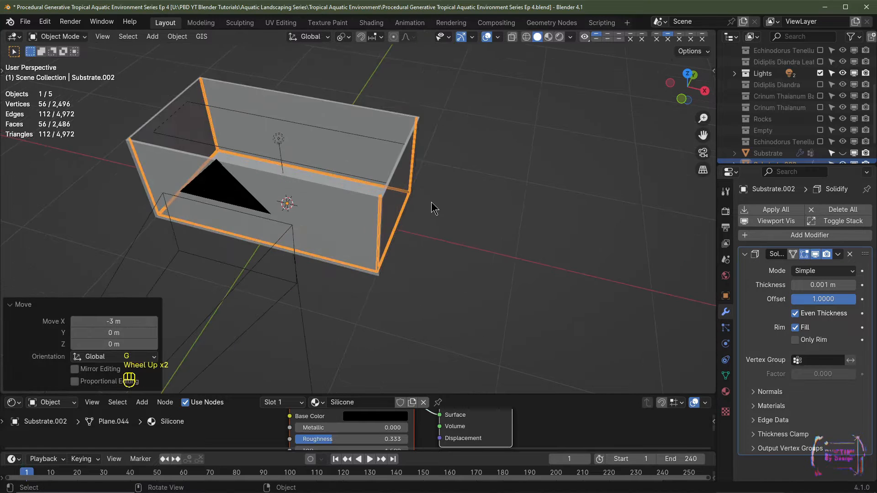
Select the glass tank and show it in rendered shading with Scene World and Scene Lights turned off.
{"action": "scroll", "coordinate": [450, 209], "scroll_direction": "down", "scroll_amount": 4}
{"action": "middle_click_drag", "start_coordinate": [451, 210], "coordinate": [336, 237]}
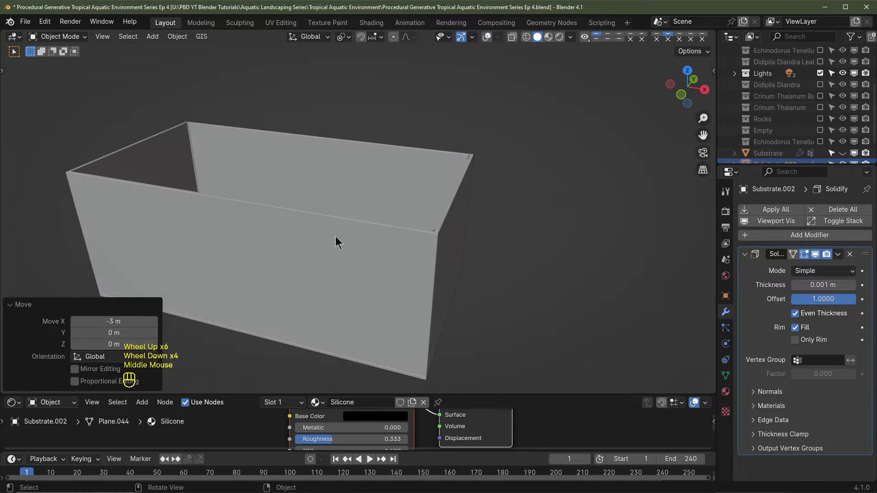
{"action": "left_click", "coordinate": [338, 235]}
{"action": "left_click", "coordinate": [487, 36]}
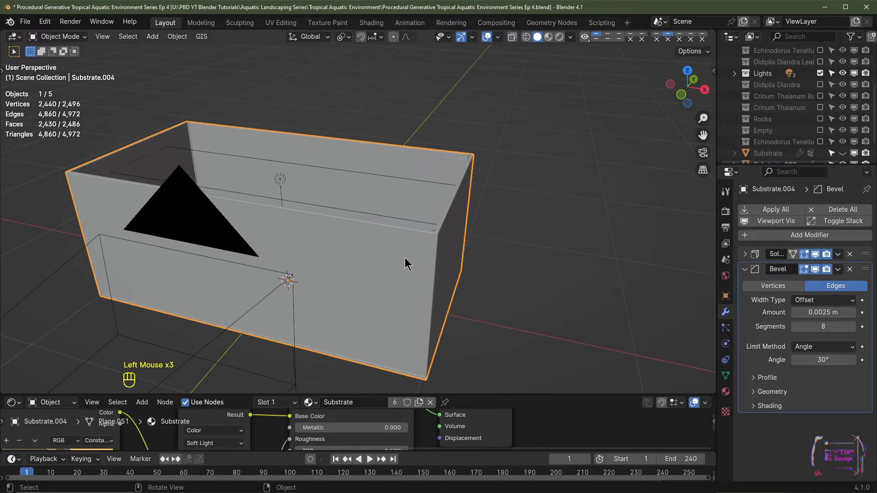
{"action": "left_click", "coordinate": [560, 39]}
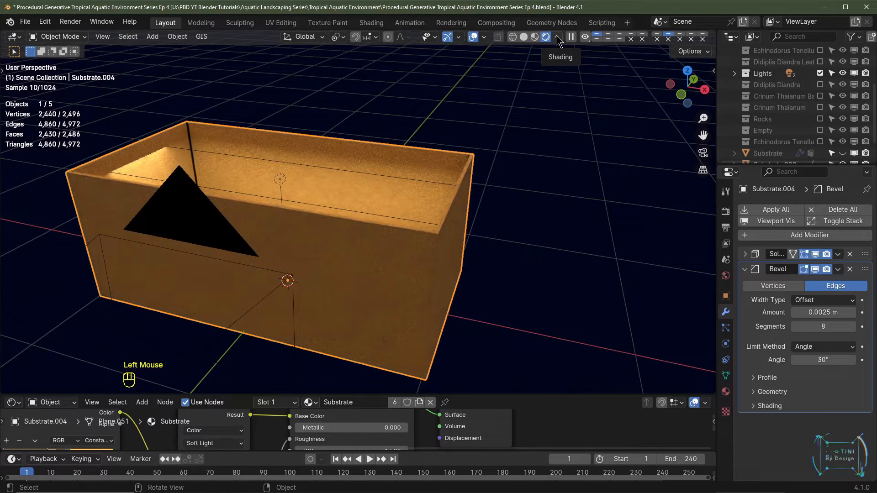
{"action": "left_click", "coordinate": [557, 38]}
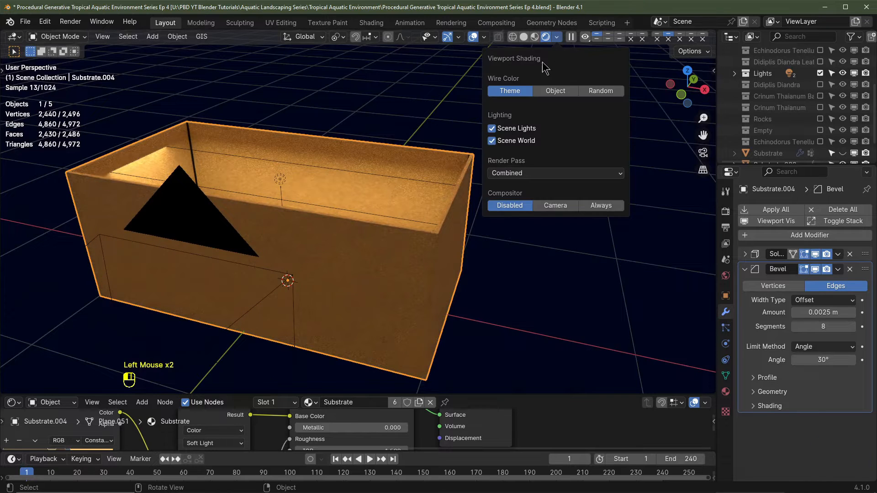
{"action": "left_click", "coordinate": [492, 140]}
{"action": "left_click", "coordinate": [492, 128]}
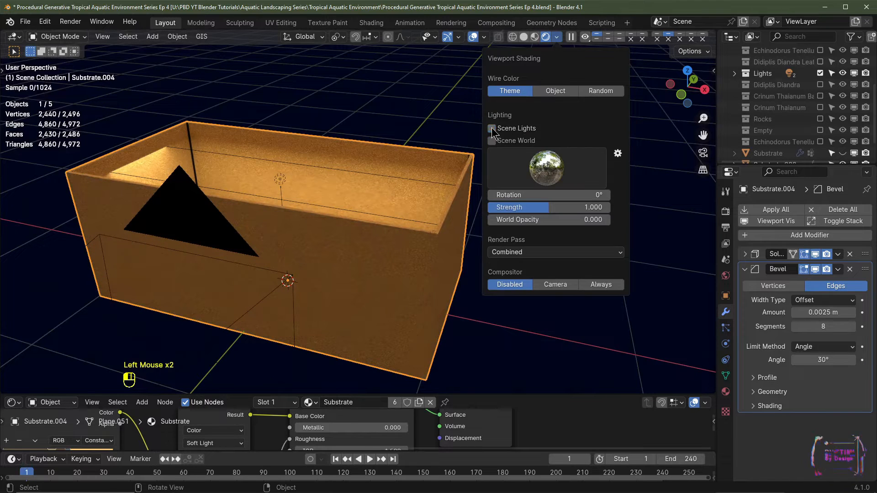
Enlarge the node editor below the viewport and frame the whole tank in the reduced 3D view.
{"action": "middle_click_drag", "start_coordinate": [558, 162], "coordinate": [578, 114], "text": "shift"}
{"action": "left_click_drag", "start_coordinate": [546, 394], "coordinate": [543, 237]}
{"action": "scroll", "coordinate": [448, 319], "scroll_direction": "down", "scroll_amount": 2}
{"action": "middle_click_drag", "start_coordinate": [448, 320], "coordinate": [460, 364]}
{"action": "scroll", "coordinate": [429, 145], "scroll_direction": "up", "scroll_amount": 1}
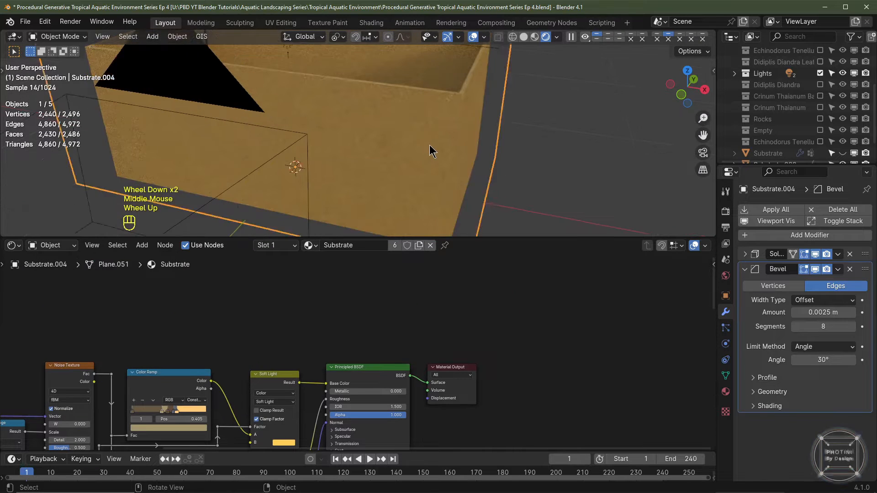
{"action": "scroll", "coordinate": [430, 144], "scroll_direction": "up", "scroll_amount": 3}
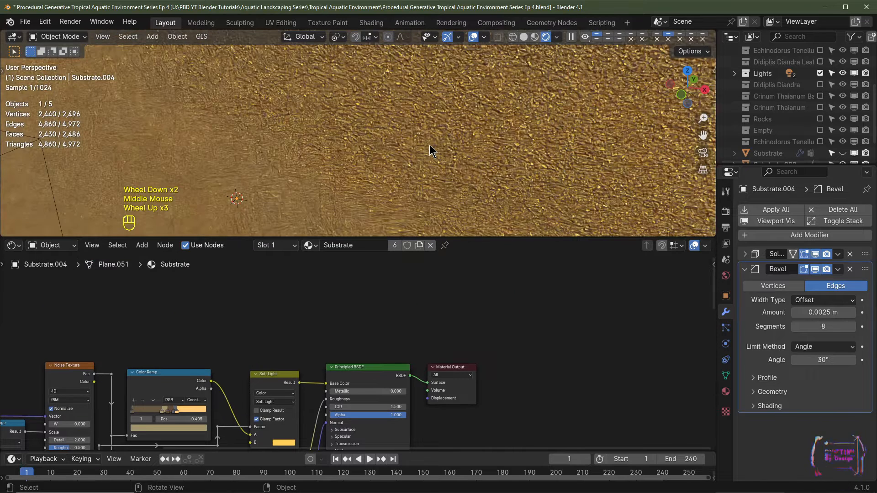
{"action": "scroll", "coordinate": [396, 160], "scroll_direction": "down", "scroll_amount": 5}
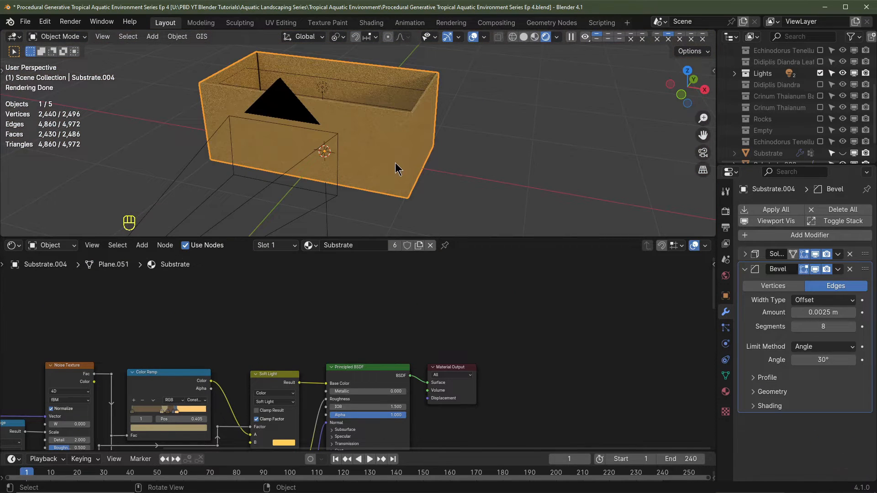
Unlink the Substrate material from the tank and create a new material named Glass.
{"action": "left_click", "coordinate": [431, 245]}
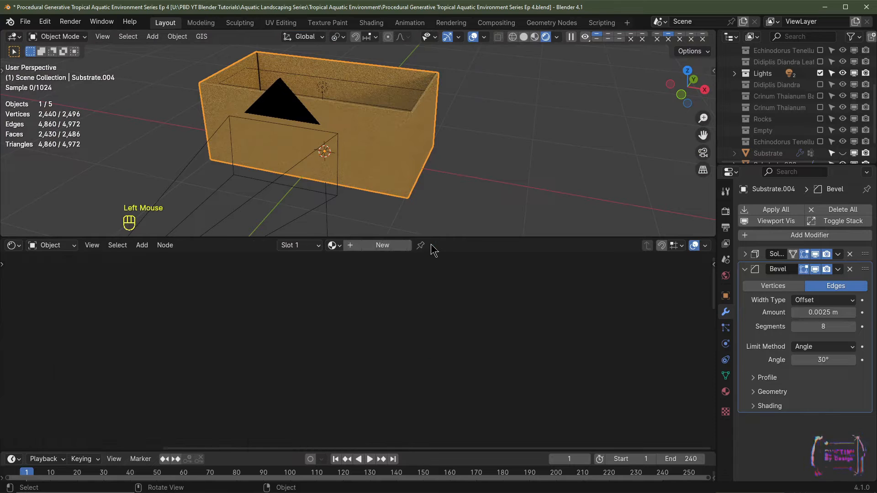
{"action": "left_click", "coordinate": [379, 247]}
{"action": "left_click", "coordinate": [367, 245]}
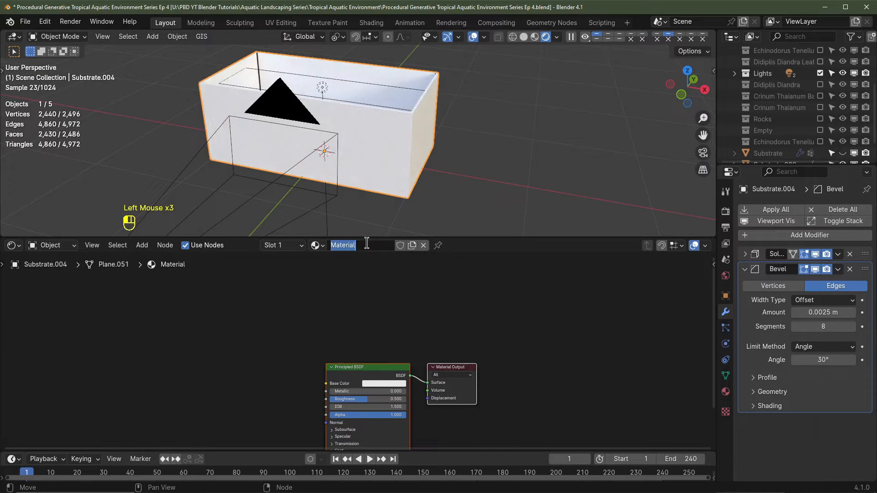
{"action": "type", "text": "Glass"}
{"action": "key", "text": "Return"}
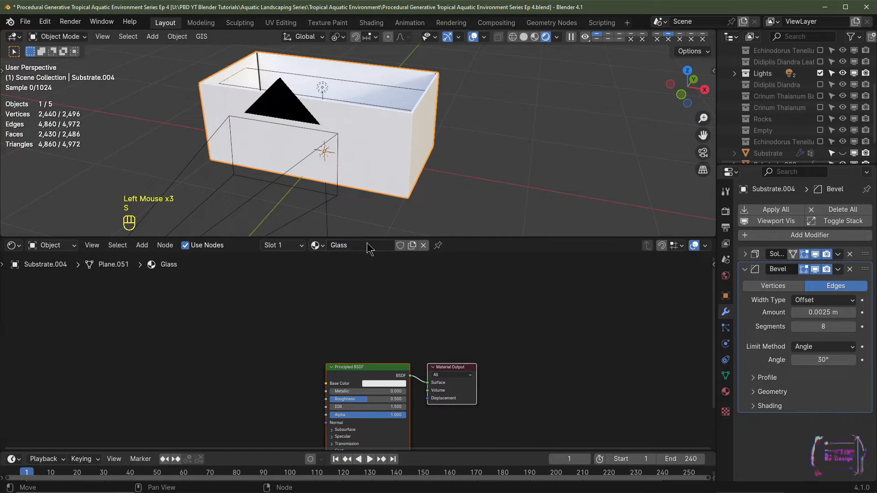
Delete the Glass material's Principled BSDF node and place a Glass BSDF node beside the Material Output.
{"action": "middle_click_drag", "start_coordinate": [393, 428], "coordinate": [403, 370]}
{"action": "scroll", "coordinate": [396, 306], "scroll_direction": "up", "scroll_amount": 2}
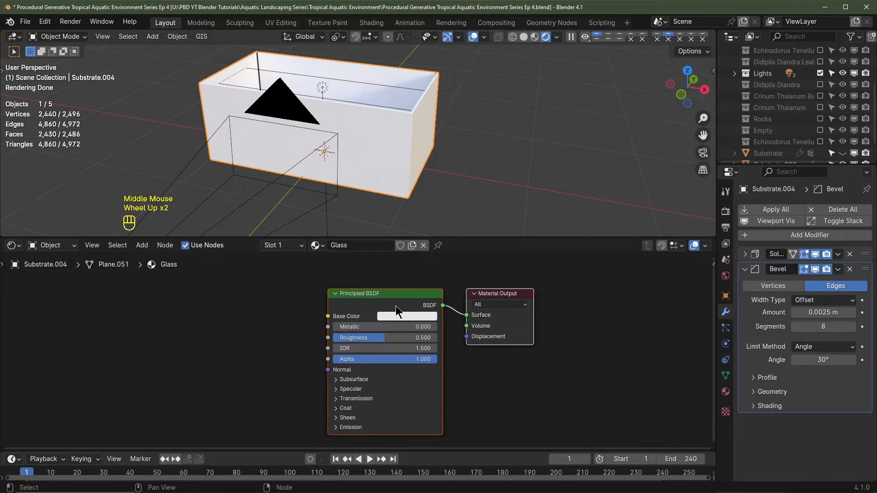
{"action": "left_click", "coordinate": [392, 299]}
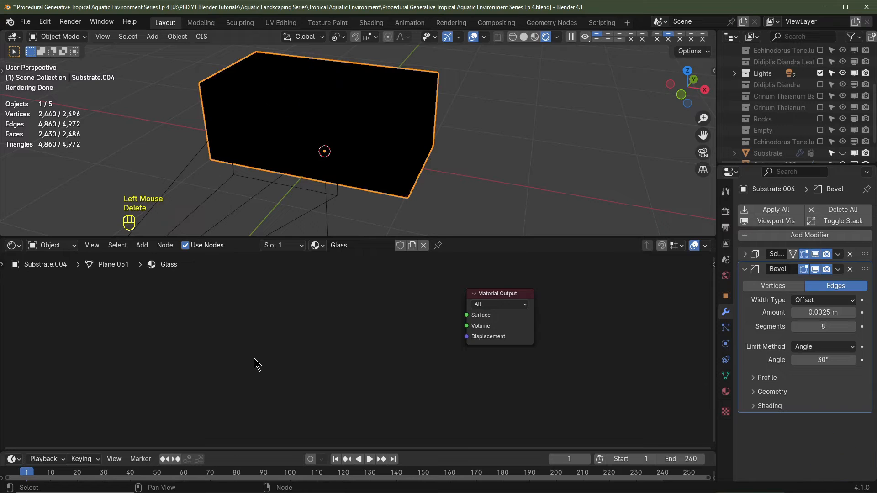
{"action": "key", "text": "shift+a"}
{"action": "mouse_move", "coordinate": [237, 395]}
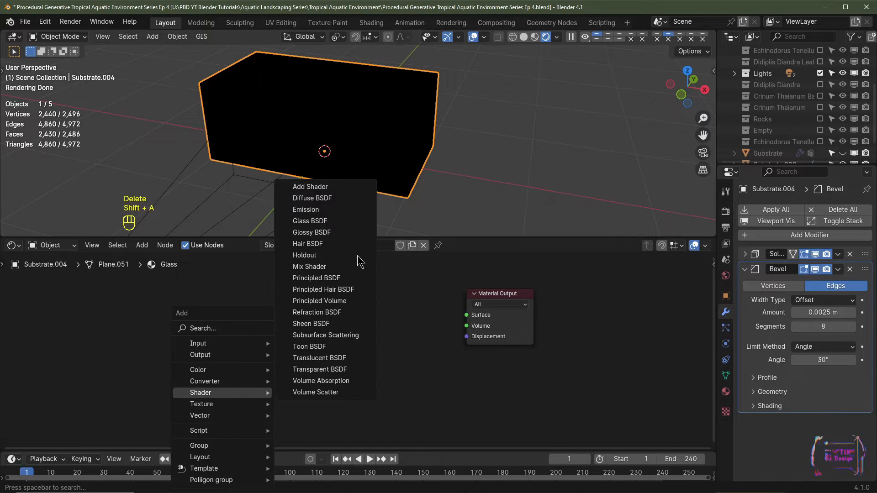
{"action": "left_click", "coordinate": [337, 221]}
{"action": "left_click", "coordinate": [350, 349]}
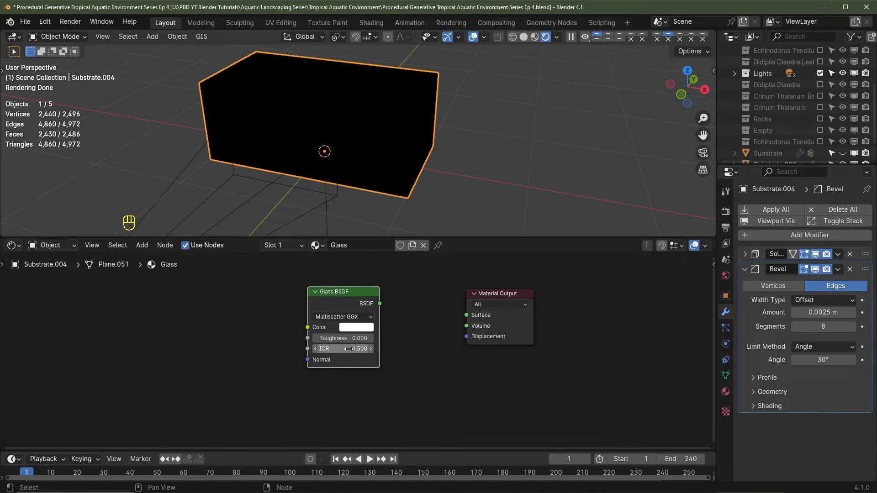
Set the Glass BSDF's IOR to 1.45 and connect its BSDF output to the Material Output's Surface input.
{"action": "left_click", "coordinate": [349, 348]}
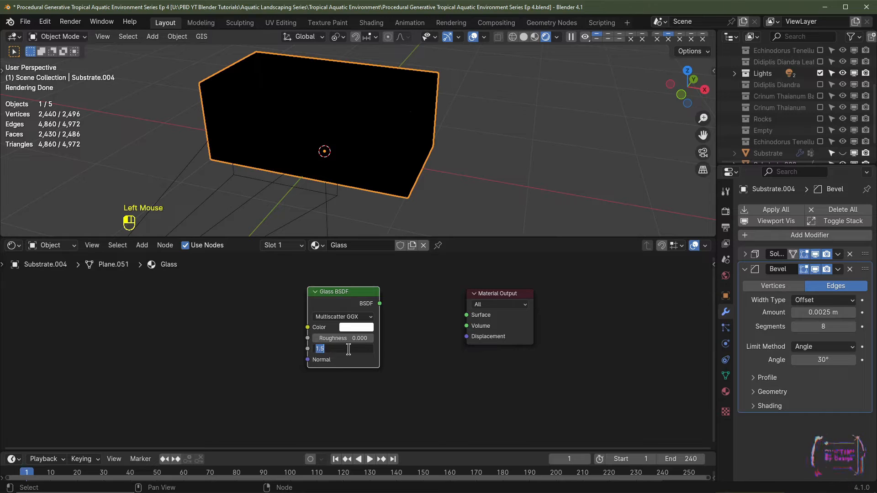
{"action": "left_click", "coordinate": [376, 345]}
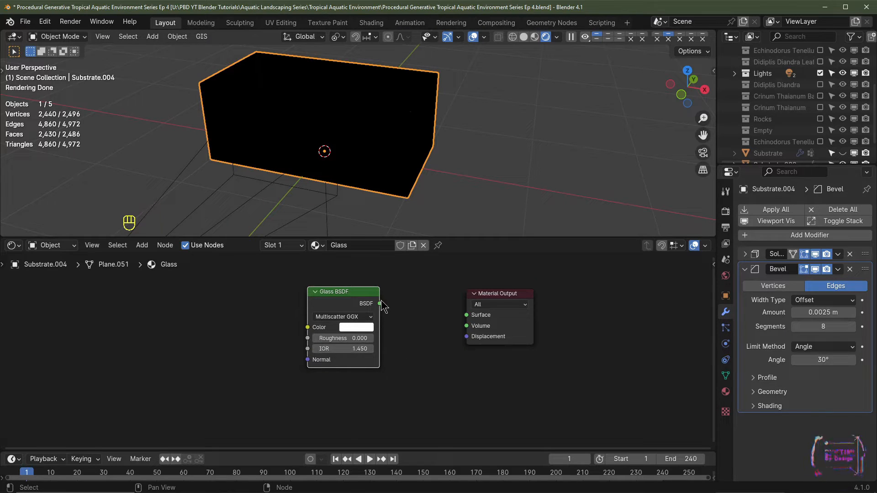
{"action": "left_click_drag", "start_coordinate": [380, 304], "coordinate": [466, 315]}
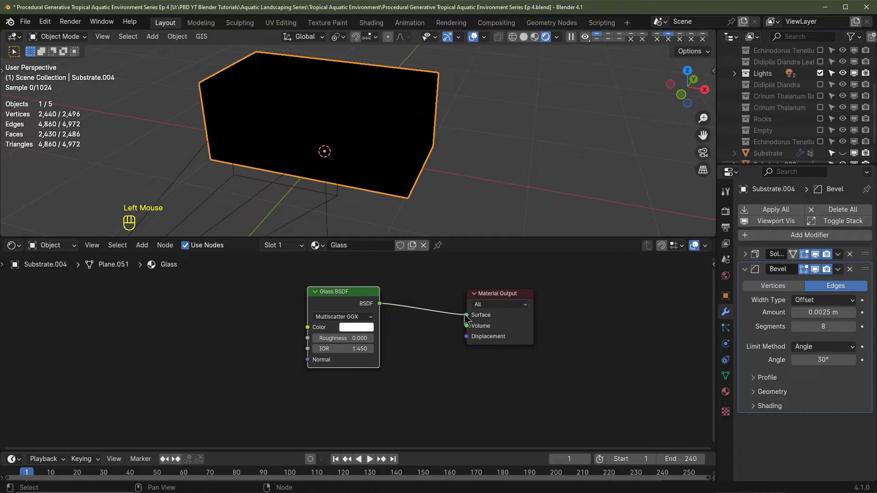
{"action": "middle_click_drag", "start_coordinate": [375, 140], "coordinate": [398, 144]}
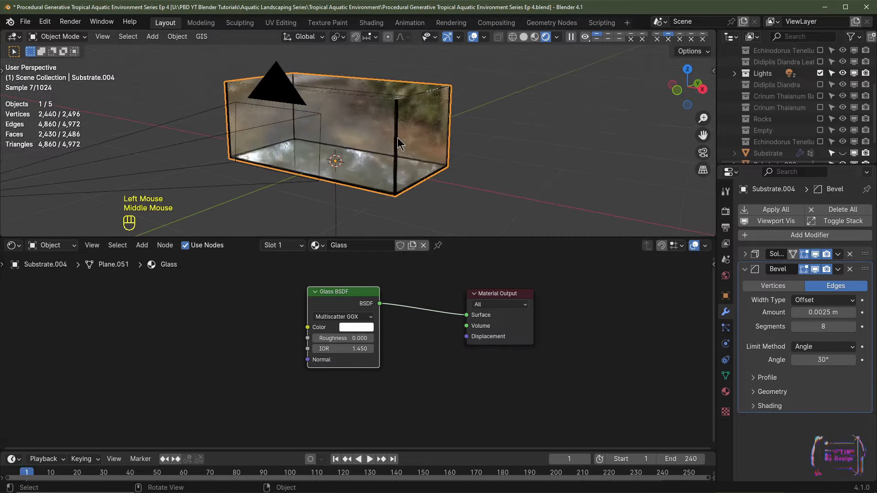
Unhide the Substrate object so the planted substrate is shown inside the glass tank.
{"action": "scroll", "coordinate": [844, 136], "scroll_direction": "down", "scroll_amount": 2}
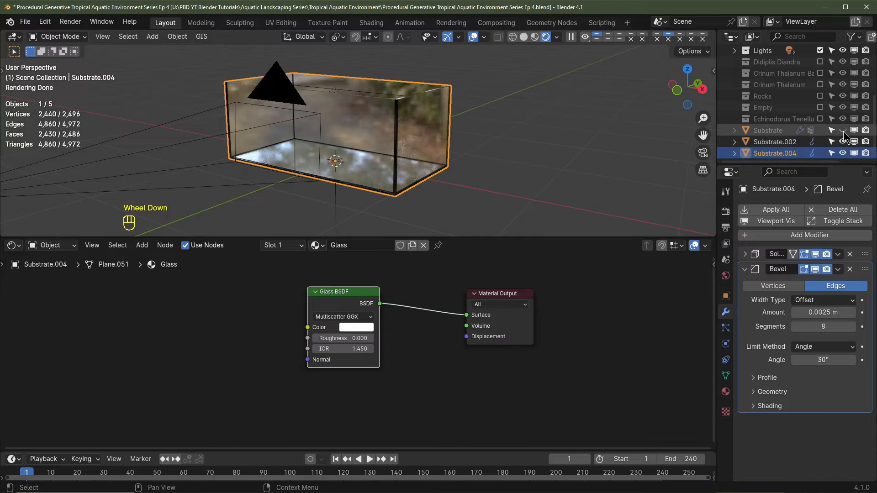
{"action": "left_click", "coordinate": [843, 131]}
{"action": "scroll", "coordinate": [369, 160], "scroll_direction": "up", "scroll_amount": 2}
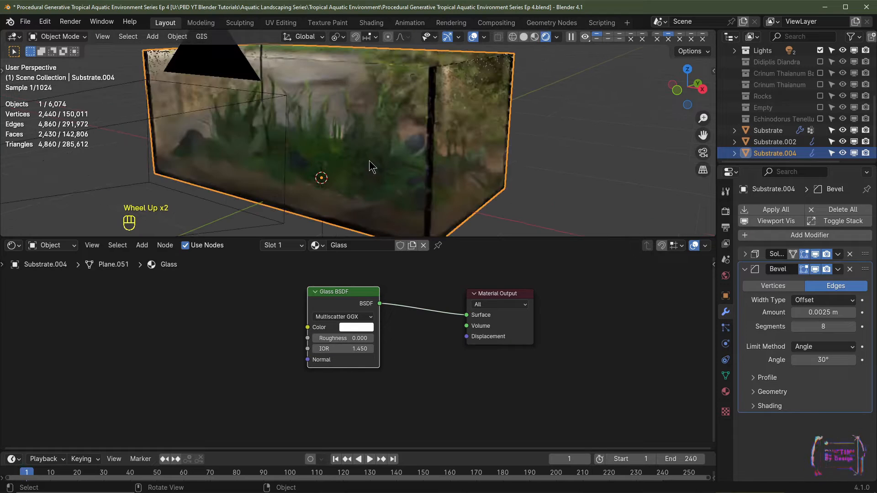
{"action": "middle_click_drag", "start_coordinate": [376, 174], "coordinate": [407, 175]}
{"action": "scroll", "coordinate": [407, 175], "scroll_direction": "down", "scroll_amount": 2}
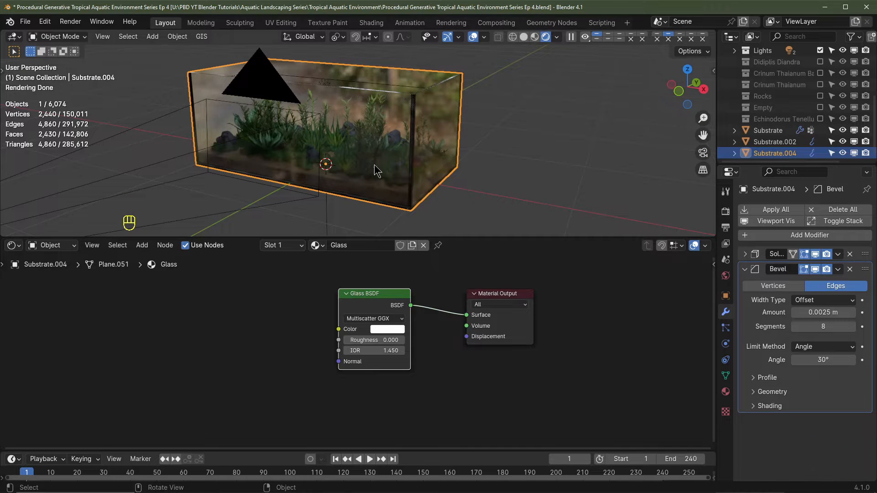
{"action": "scroll", "coordinate": [374, 166], "scroll_direction": "up", "scroll_amount": 2}
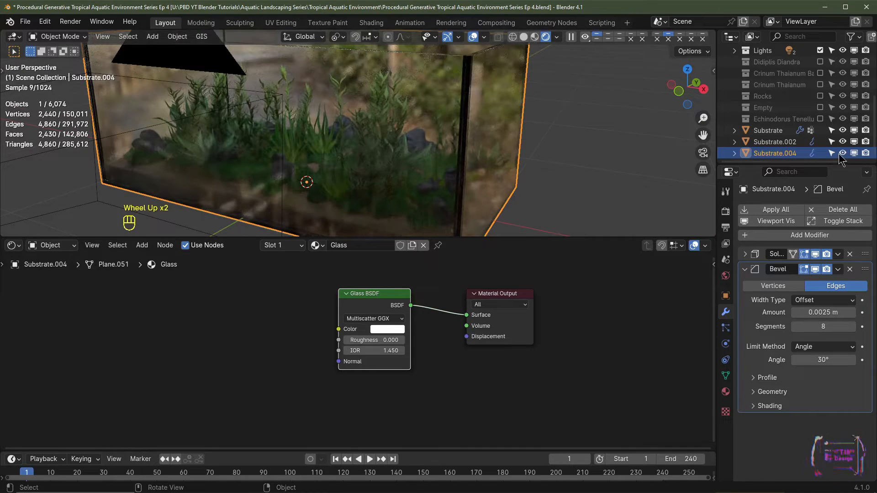
Hide the glass tank Substrate.004 and show it again to compare the planting with and without glass.
{"action": "left_click", "coordinate": [440, 137]}
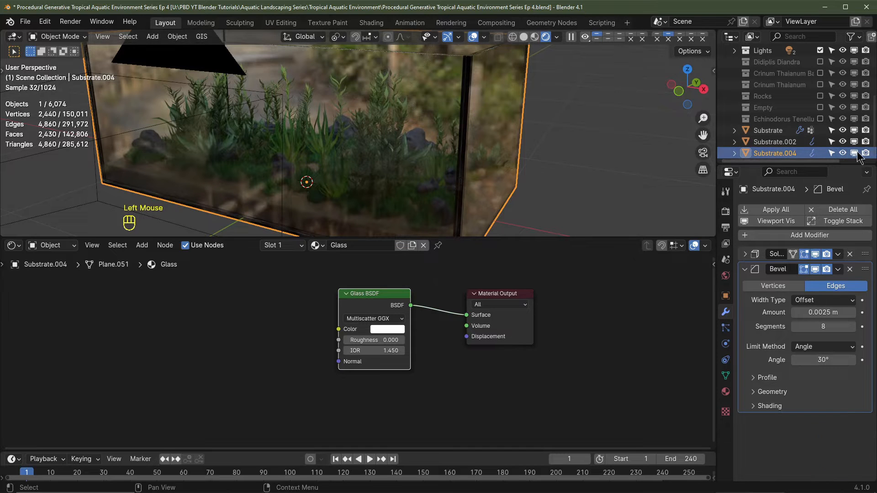
{"action": "left_click", "coordinate": [843, 153]}
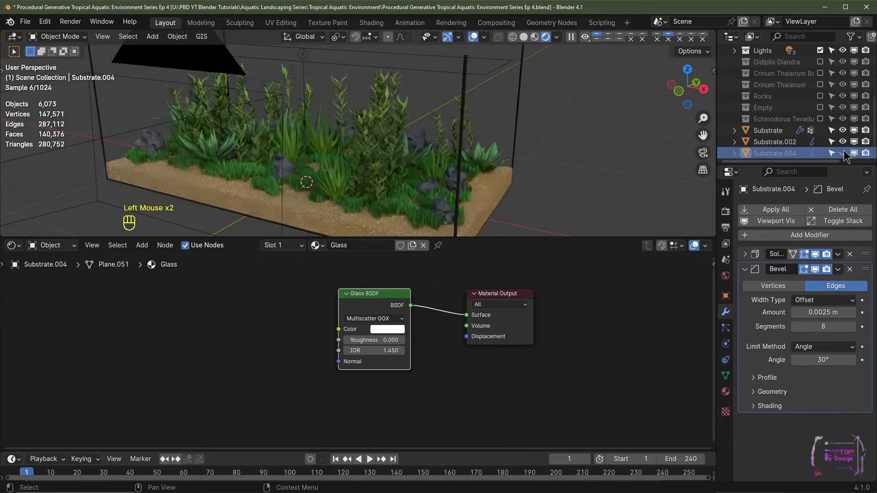
{"action": "left_click", "coordinate": [842, 154]}
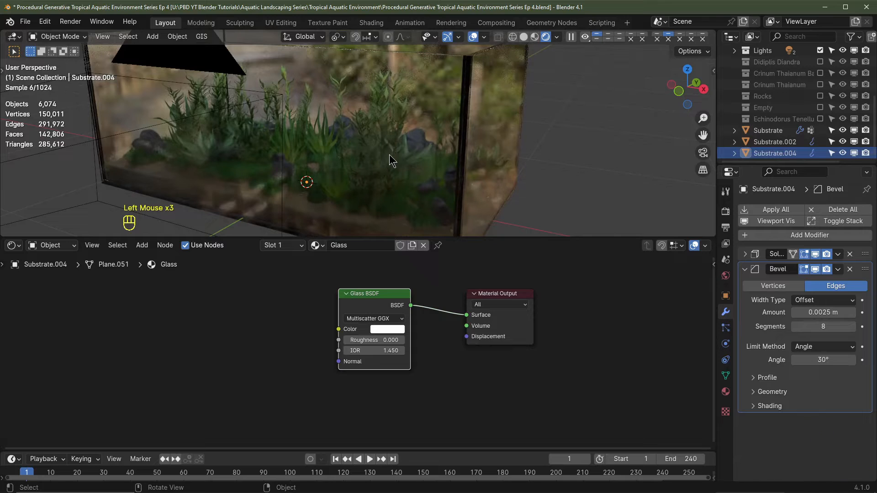
Insert a Mix Shader node on the link between the Glass BSDF and the Material Output.
{"action": "middle_click_drag", "start_coordinate": [412, 296], "coordinate": [450, 322]}
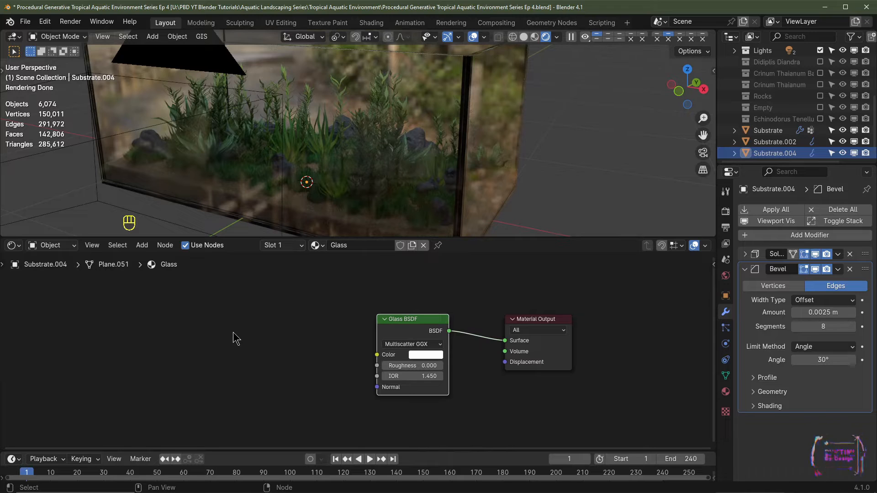
{"action": "key", "text": "shift+a"}
{"action": "mouse_move", "coordinate": [236, 339]}
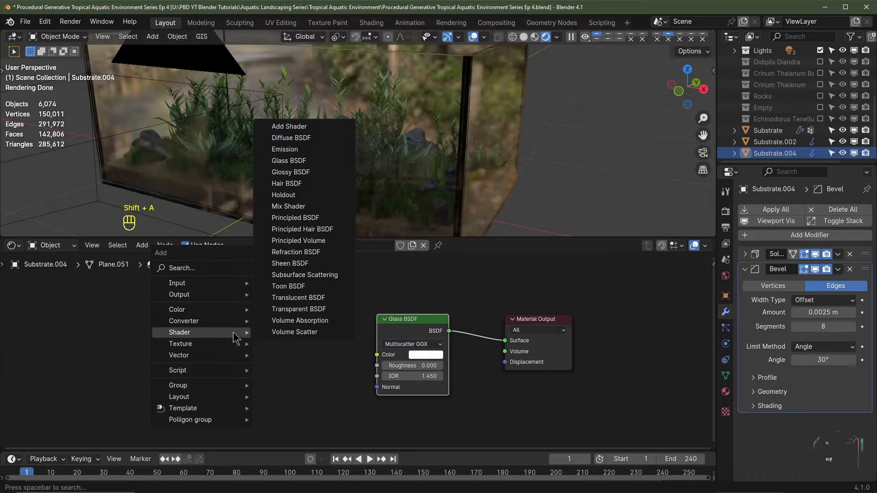
{"action": "left_click", "coordinate": [311, 206]}
{"action": "left_click", "coordinate": [520, 322]}
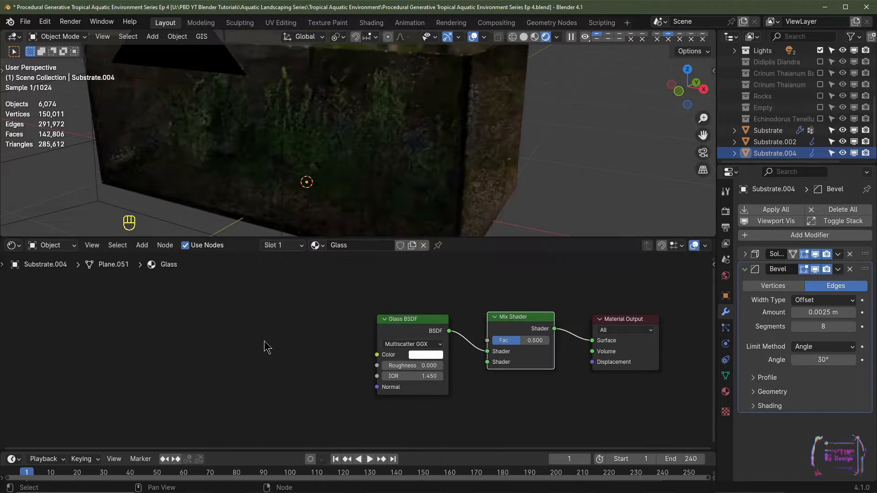
Add a Transparent BSDF node below the Glass BSDF and connect it to the Mix Shader's second Shader input.
{"action": "key", "text": "shift+a"}
{"action": "mouse_move", "coordinate": [264, 347]}
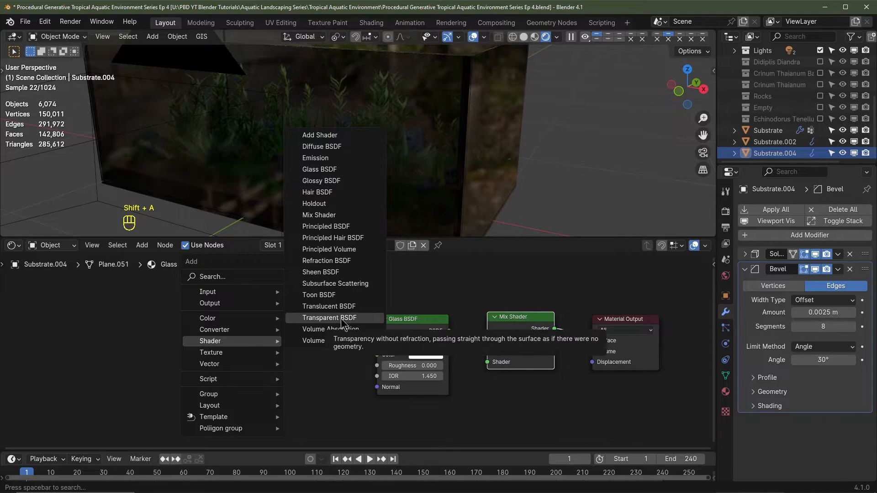
{"action": "left_click", "coordinate": [329, 318]}
{"action": "left_click", "coordinate": [379, 400]}
{"action": "left_click_drag", "start_coordinate": [449, 416], "coordinate": [488, 363]}
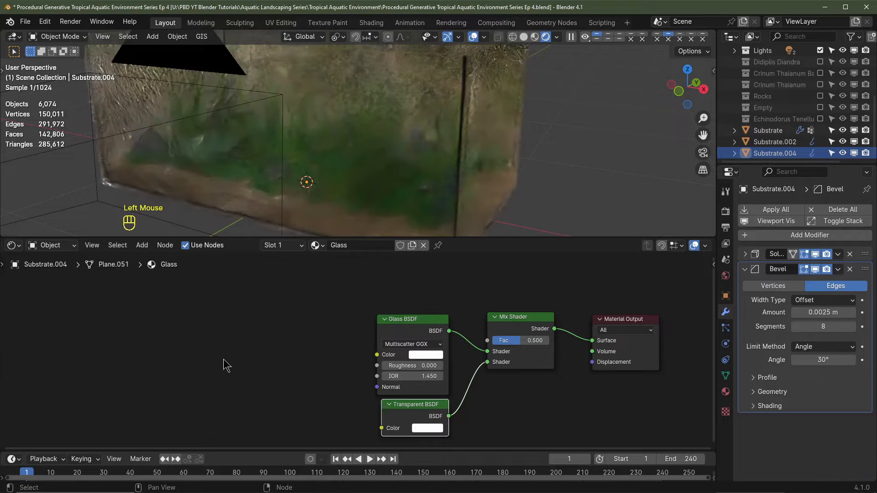
Add a Light Path node and connect its Is Shadow Ray output to the Mix Shader's Fac input.
{"action": "key", "text": "shift+a"}
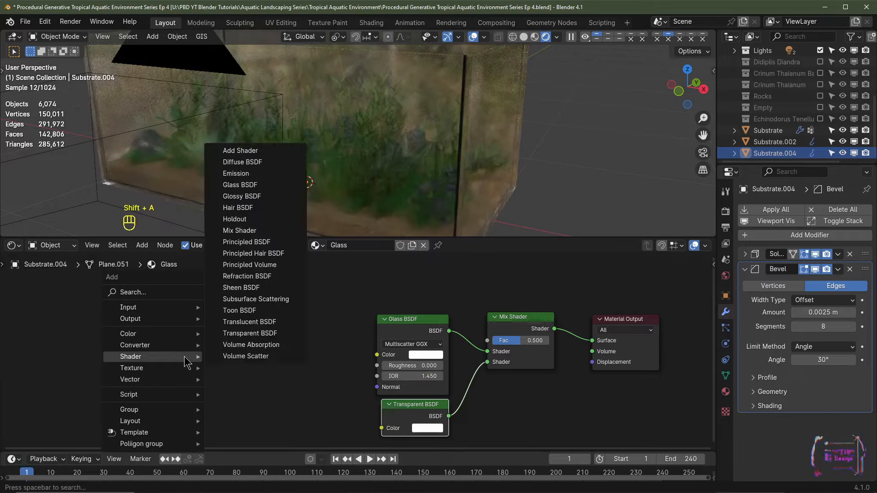
{"action": "mouse_move", "coordinate": [173, 307]}
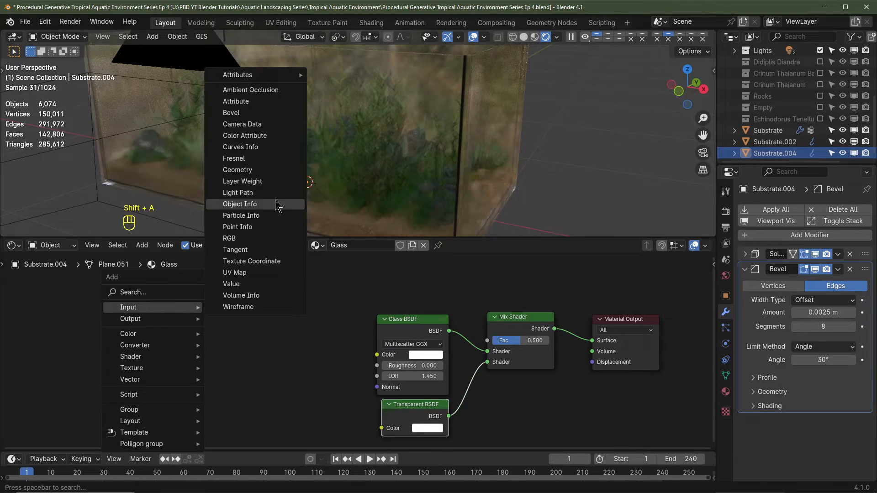
{"action": "left_click", "coordinate": [254, 191]}
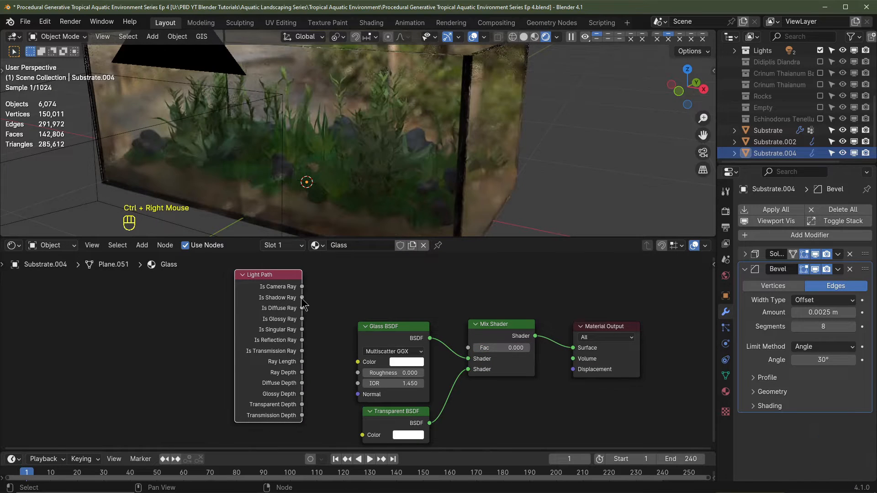
{"action": "left_click_drag", "start_coordinate": [302, 298], "coordinate": [475, 346]}
{"action": "scroll", "coordinate": [436, 187], "scroll_direction": "down", "scroll_amount": 3}
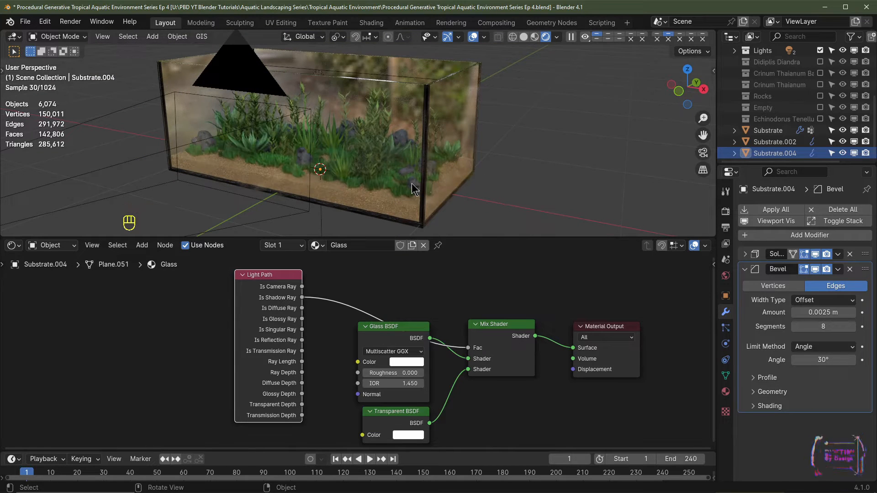
{"action": "scroll", "coordinate": [415, 178], "scroll_direction": "up", "scroll_amount": 2}
{"action": "middle_click_drag", "start_coordinate": [416, 178], "coordinate": [380, 158]}
Move the Light Path node up, clear of the shader nodes.
{"action": "scroll", "coordinate": [436, 325], "scroll_direction": "down", "scroll_amount": 3}
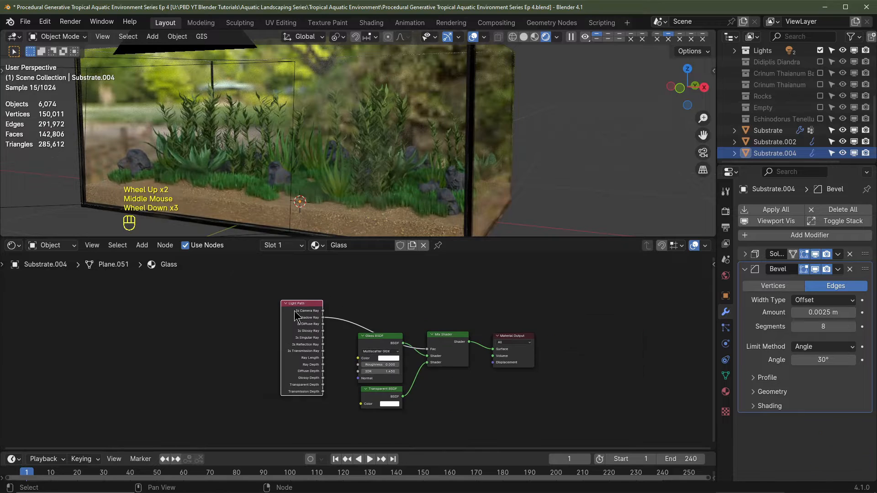
{"action": "left_click_drag", "start_coordinate": [302, 304], "coordinate": [302, 270]}
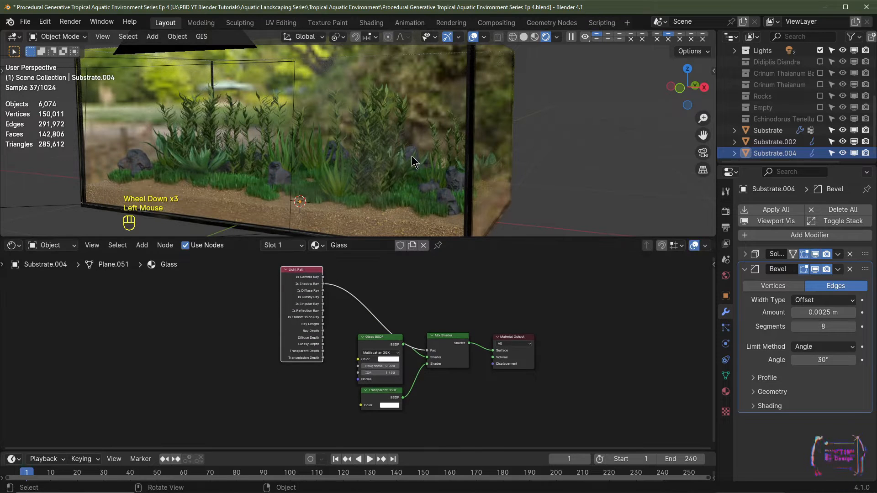
{"action": "scroll", "coordinate": [412, 155], "scroll_direction": "down", "scroll_amount": 2}
Add a Noise Texture node ahead of the glass shader nodes, below the Light Path node.
{"action": "middle_click_drag", "start_coordinate": [371, 431], "coordinate": [353, 410]}
{"action": "left_click", "coordinate": [270, 406]}
{"action": "scroll", "coordinate": [217, 412], "scroll_direction": "up", "scroll_amount": 2}
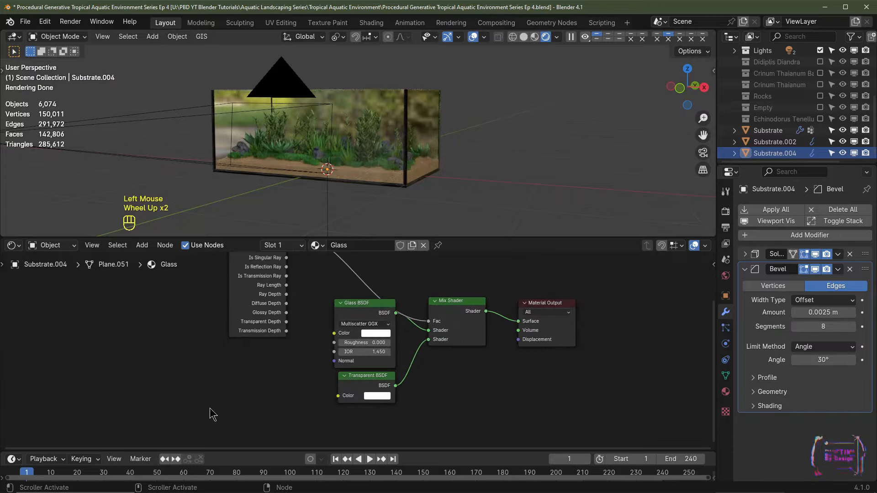
{"action": "key", "text": "shift+a"}
{"action": "mouse_move", "coordinate": [180, 405]}
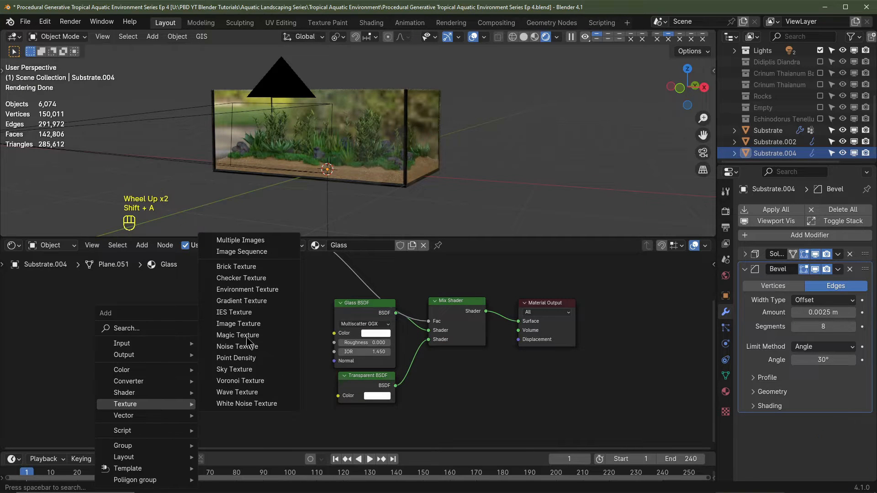
{"action": "left_click", "coordinate": [239, 350]}
{"action": "left_click", "coordinate": [77, 343]}
Add a Texture Coordinate node and a Mapping node in front of the Noise Texture.
{"action": "key", "text": "shift+a"}
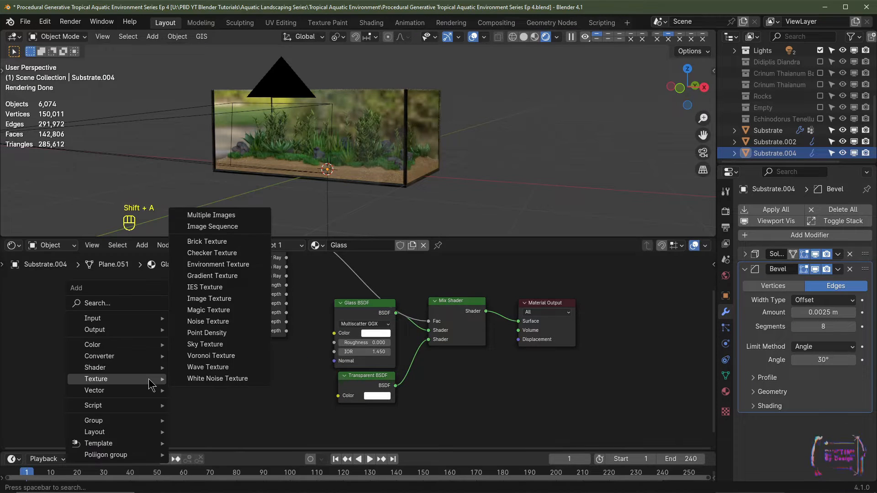
{"action": "mouse_move", "coordinate": [123, 315]}
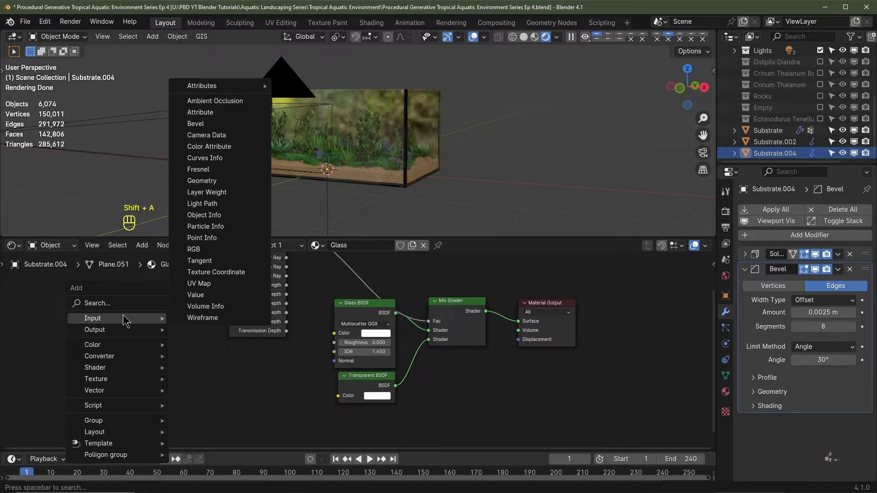
{"action": "left_click", "coordinate": [227, 271]}
{"action": "left_click", "coordinate": [42, 340]}
{"action": "key", "text": "shift+a"}
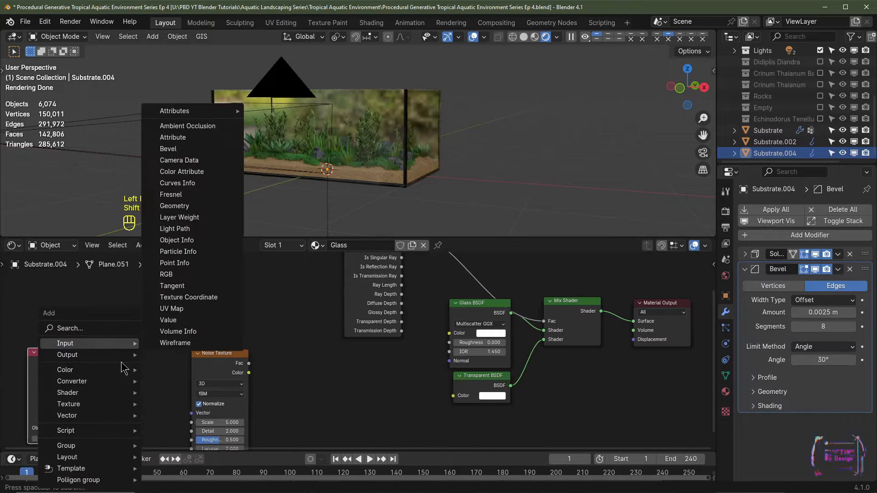
{"action": "mouse_move", "coordinate": [96, 415]}
{"action": "left_click", "coordinate": [211, 353]}
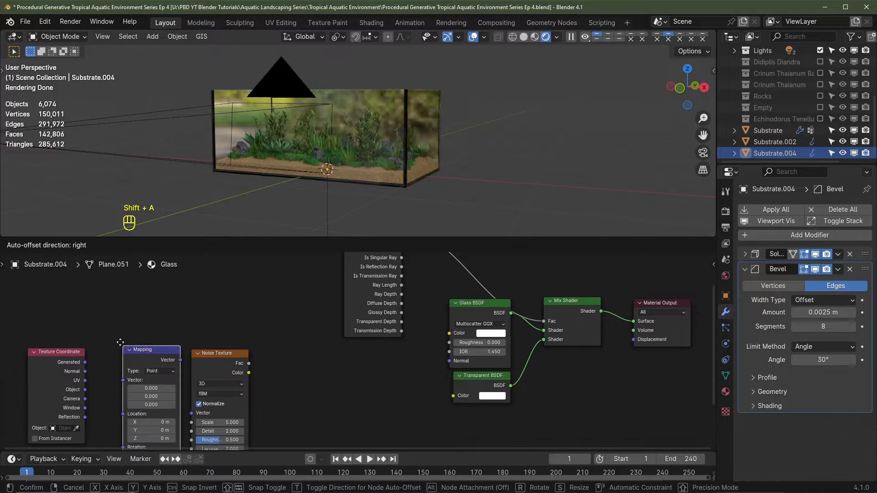
{"action": "left_click", "coordinate": [62, 336]}
Add a Color Ramp node between the Noise Texture and the Glass BSDF.
{"action": "key", "text": "shift+a"}
{"action": "mouse_move", "coordinate": [135, 303]}
{"action": "left_click", "coordinate": [170, 324]}
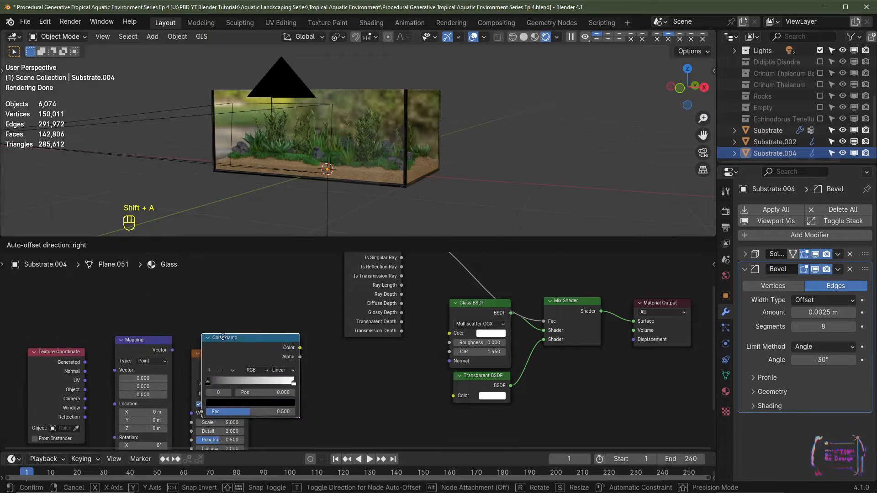
{"action": "left_click", "coordinate": [320, 365]}
Link the Object coordinates to the Mapping Vector, Mapping to the Noise Texture's Vector, and the noise Fac to the Color Ramp.
{"action": "middle_click_drag", "start_coordinate": [92, 402], "coordinate": [76, 374]}
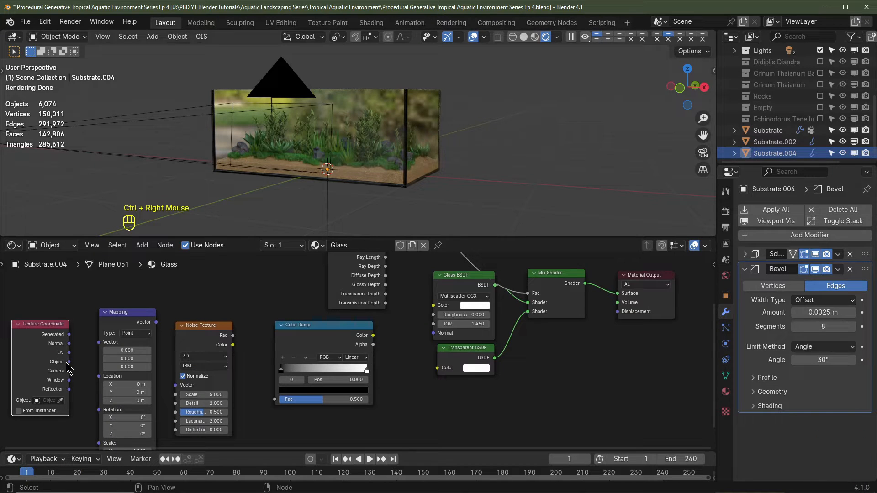
{"action": "left_click", "coordinate": [67, 363]}
{"action": "left_click_drag", "start_coordinate": [68, 365], "coordinate": [98, 343]}
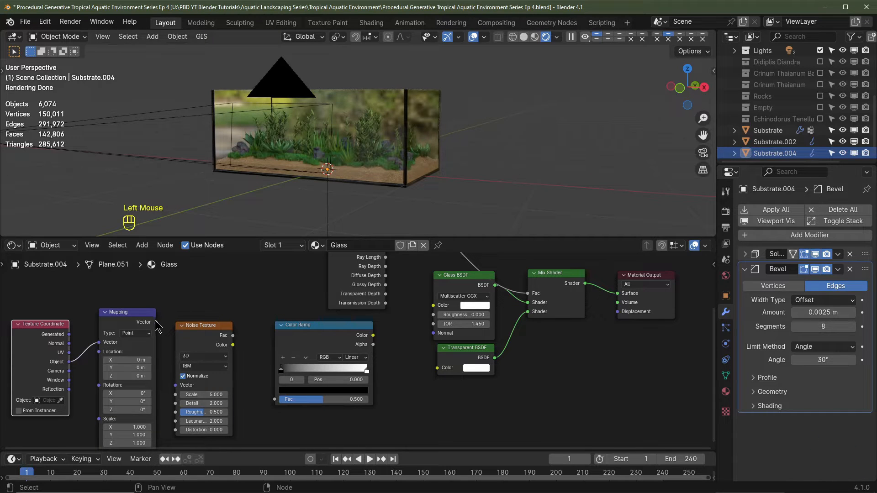
{"action": "left_click_drag", "start_coordinate": [156, 323], "coordinate": [176, 386]}
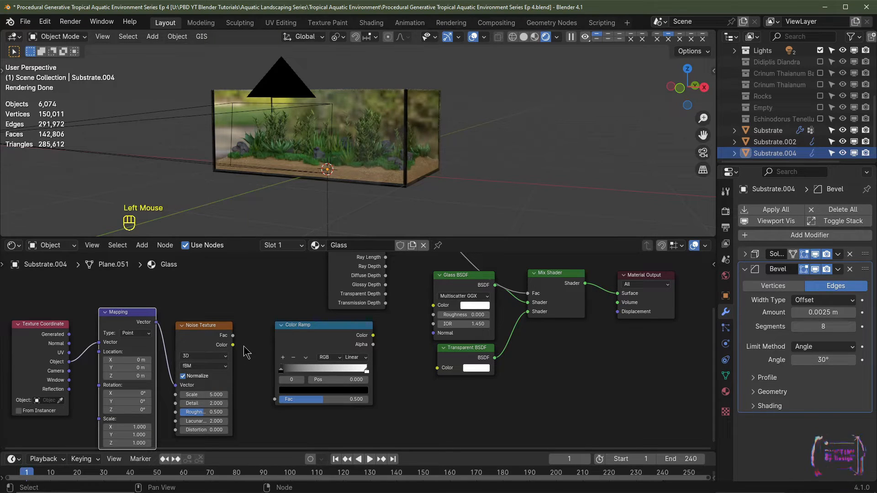
{"action": "left_click_drag", "start_coordinate": [234, 337], "coordinate": [262, 402]}
Set the Noise Texture to 4D and connect the Color Ramp's Color output to the Glass BSDF's Roughness.
{"action": "left_click_drag", "start_coordinate": [204, 356], "coordinate": [199, 399]}
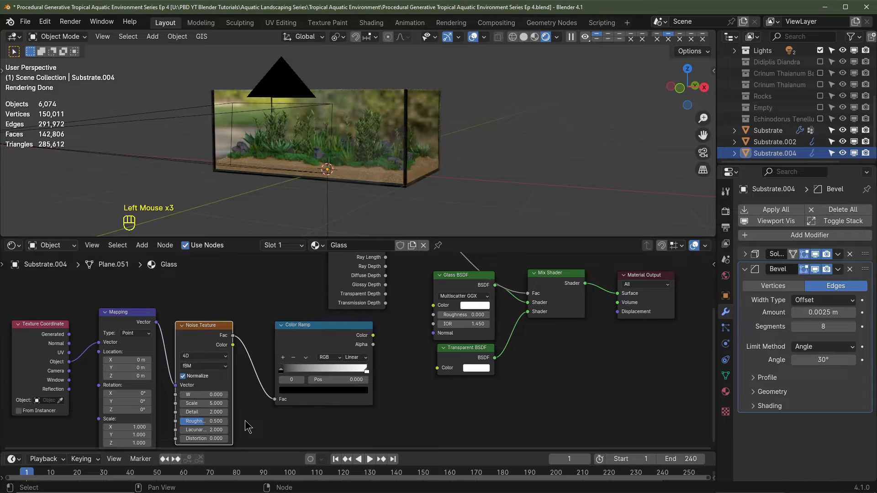
{"action": "middle_click_drag", "start_coordinate": [369, 333], "coordinate": [324, 357]}
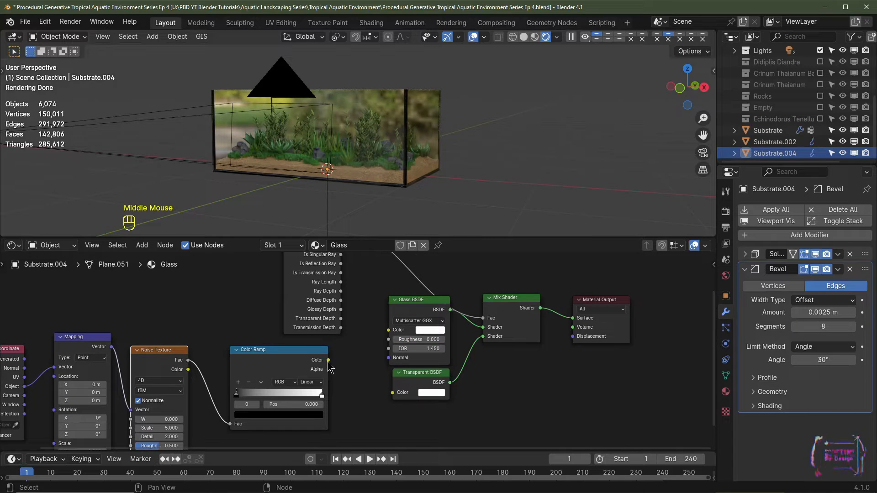
{"action": "left_click_drag", "start_coordinate": [328, 360], "coordinate": [389, 340]}
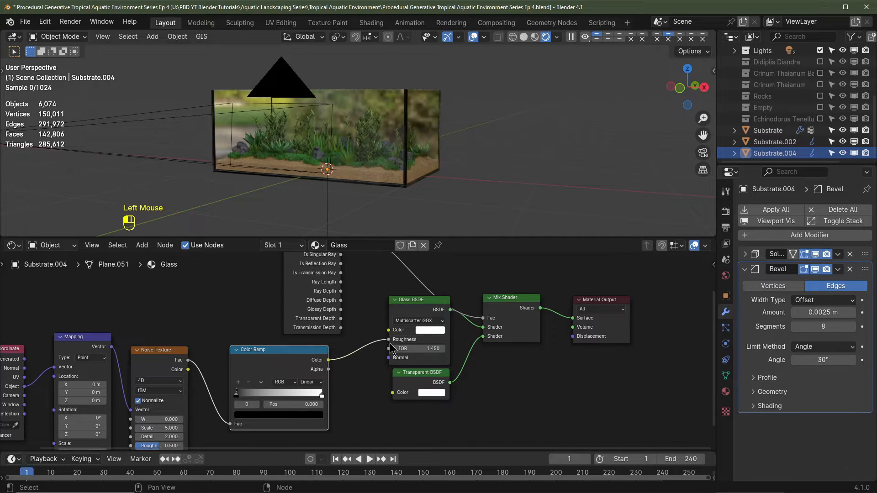
Set the Noise Texture's Detail to 4.
{"action": "middle_click_drag", "start_coordinate": [391, 340], "coordinate": [416, 310]}
{"action": "scroll", "coordinate": [387, 167], "scroll_direction": "up", "scroll_amount": 2}
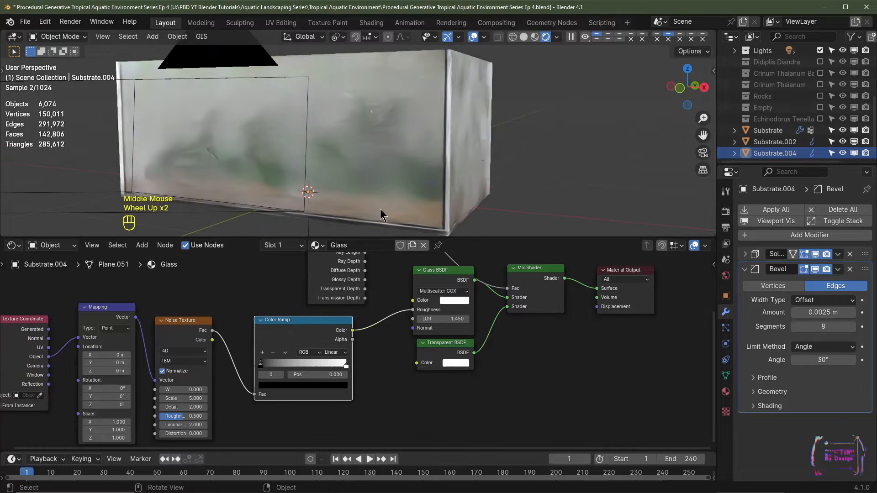
{"action": "left_click", "coordinate": [186, 407]}
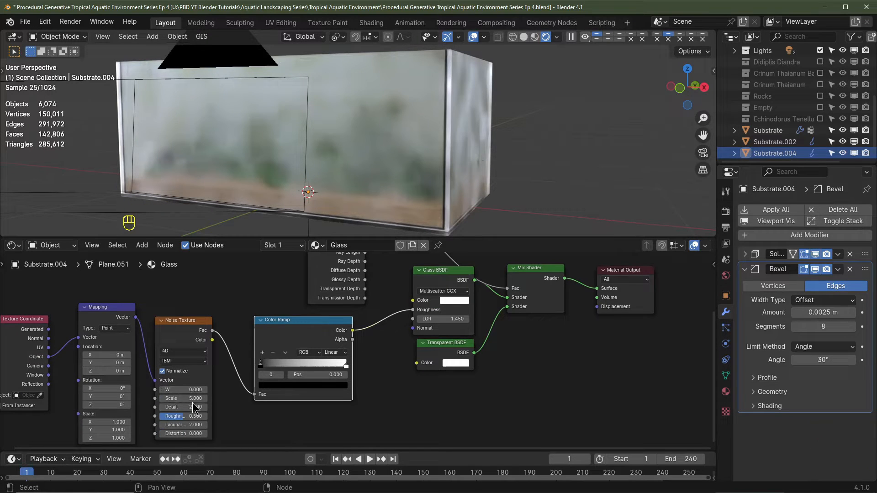
{"action": "type", "text": "4"}
{"action": "key", "text": "Return"}
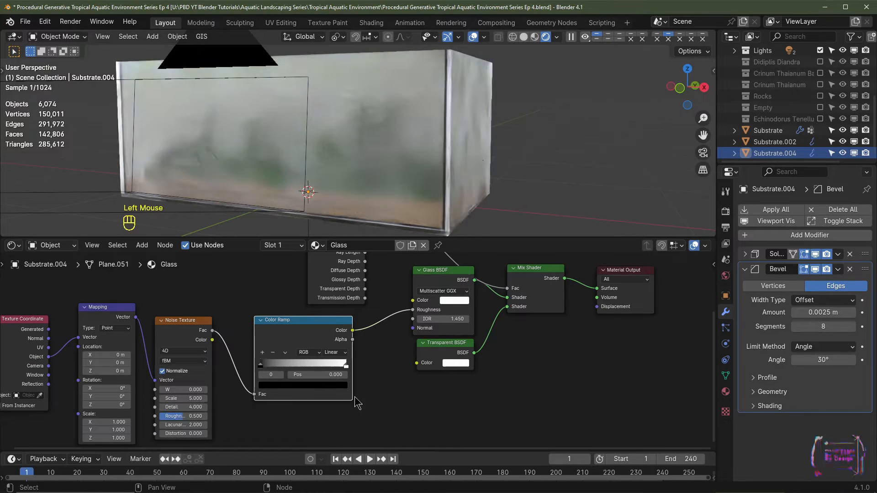
Unlink the Color Ramp from the Glass BSDF's Roughness, try a Roughness of 1.000, and reconnect the Color Ramp.
{"action": "scroll", "coordinate": [374, 419], "scroll_direction": "up", "scroll_amount": 3}
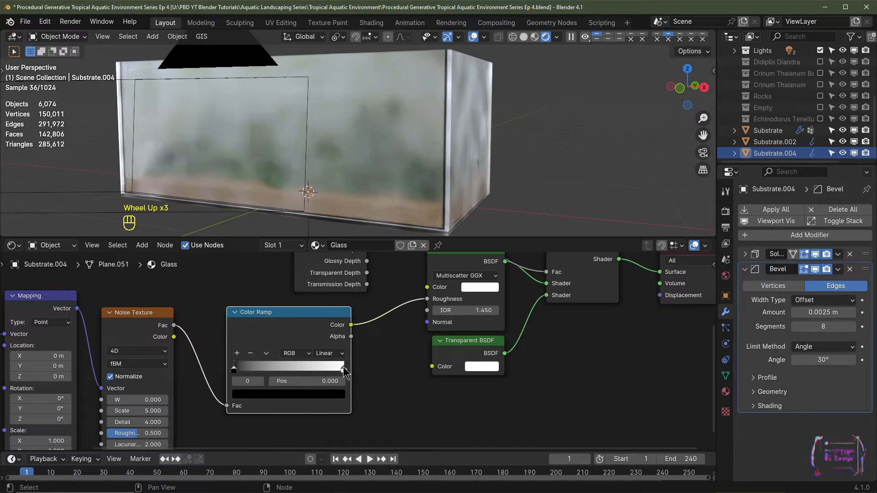
{"action": "left_click_drag", "start_coordinate": [426, 299], "coordinate": [387, 313]}
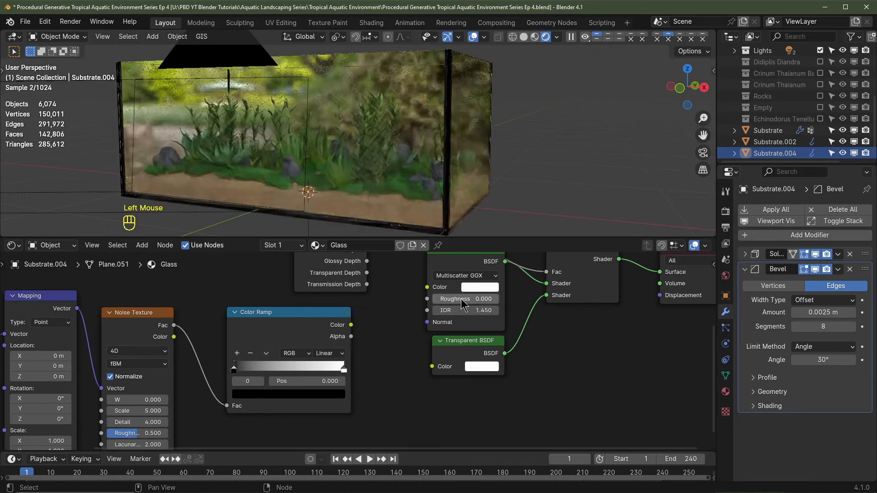
{"action": "left_click_drag", "start_coordinate": [450, 304], "coordinate": [503, 303]}
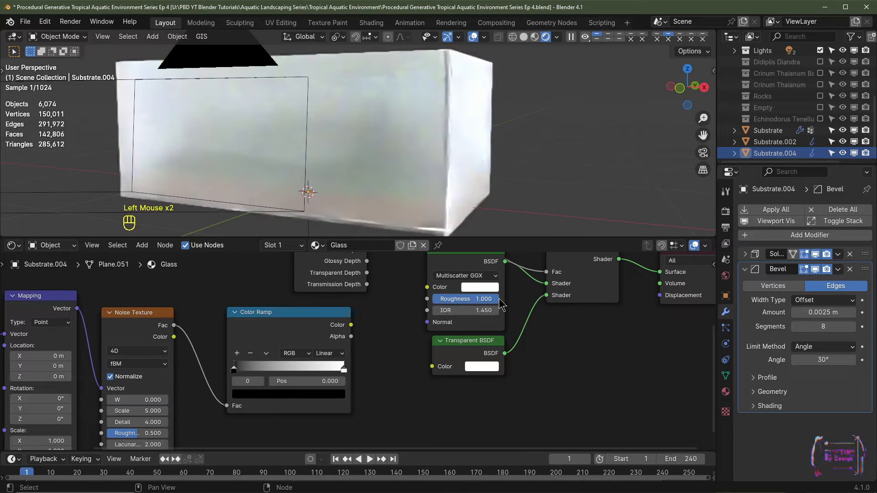
{"action": "left_click_drag", "start_coordinate": [351, 325], "coordinate": [427, 299]}
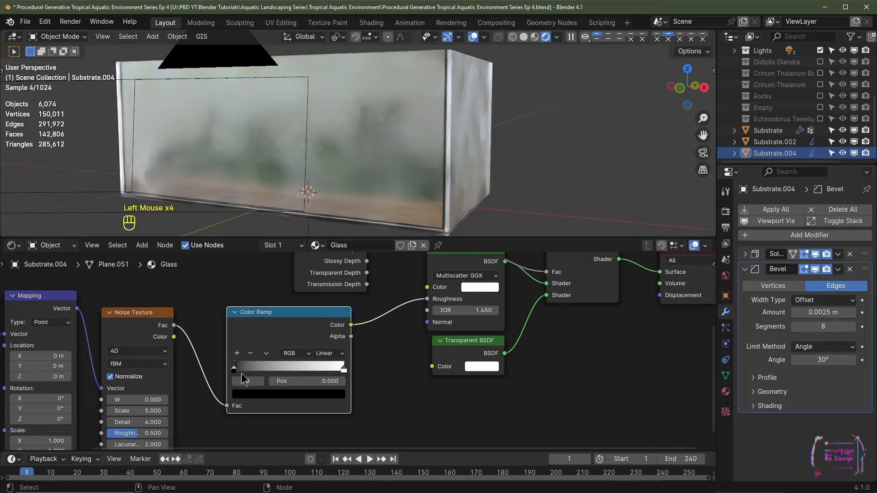
Move the Color Ramp's black stop to position 0.415.
{"action": "left_click_drag", "start_coordinate": [237, 370], "coordinate": [287, 366]}
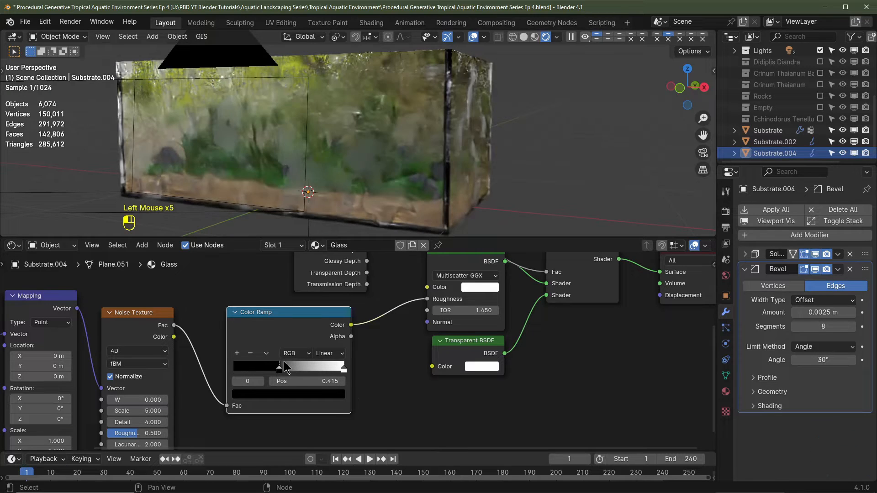
{"action": "middle_click_drag", "start_coordinate": [352, 183], "coordinate": [364, 185]}
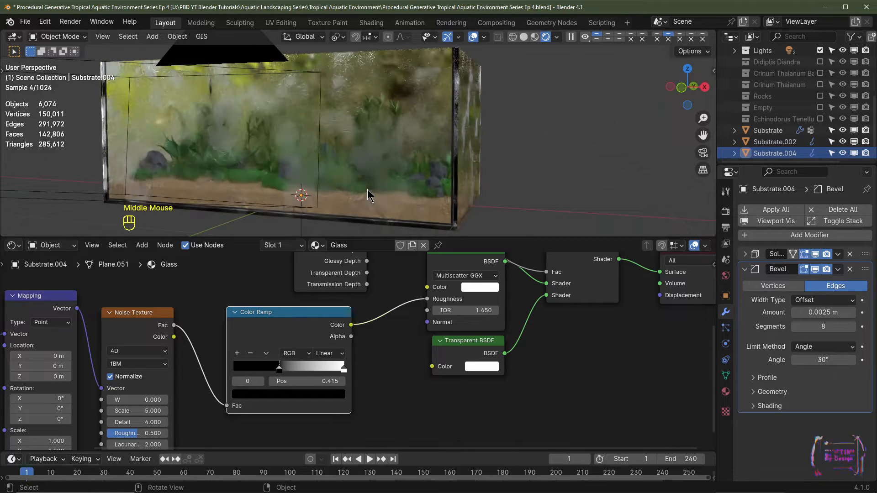
{"action": "scroll", "coordinate": [367, 189], "scroll_direction": "up", "scroll_amount": 1}
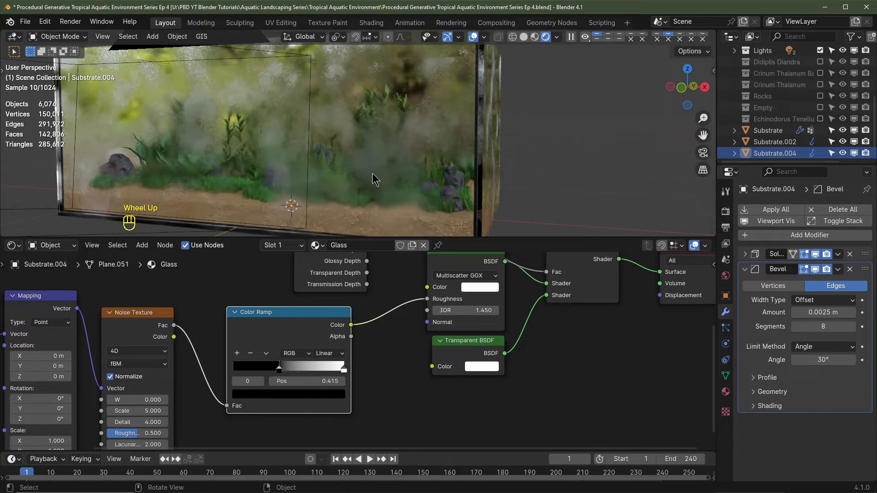
{"action": "middle_click_drag", "start_coordinate": [345, 370], "coordinate": [345, 371]}
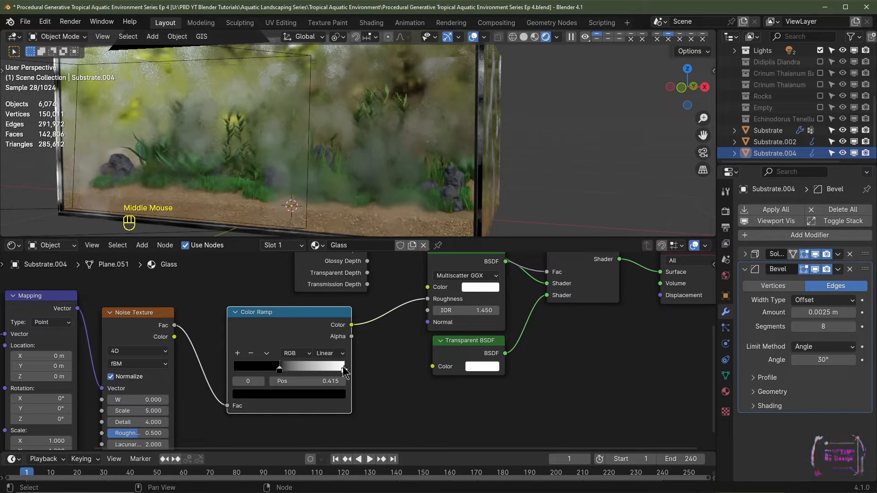
Darken the Color Ramp's white stop to a Value of 0.171 and inspect the glass from the tank's side.
{"action": "left_click", "coordinate": [345, 369]}
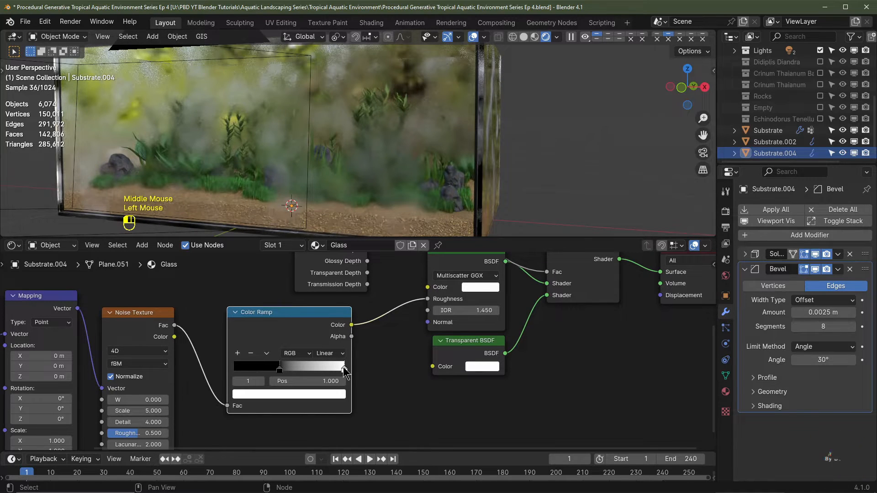
{"action": "left_click", "coordinate": [321, 395]}
{"action": "scroll", "coordinate": [321, 396], "scroll_direction": "down", "scroll_amount": 16}
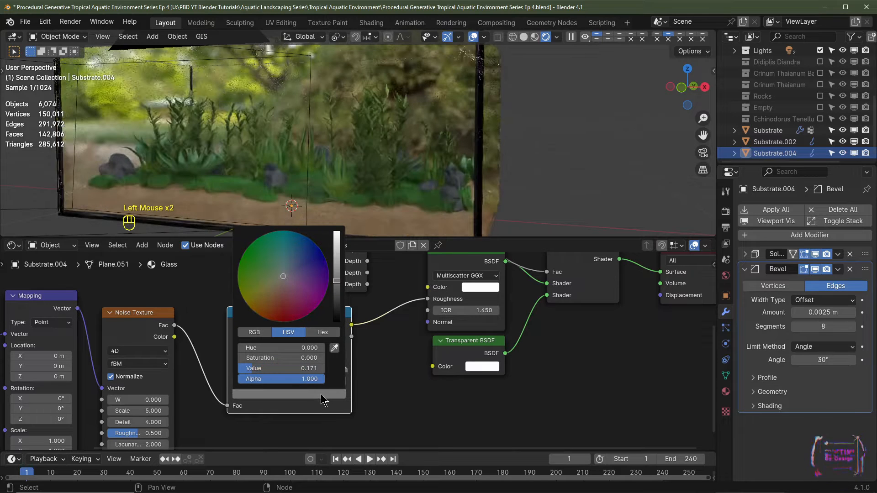
{"action": "middle_click_drag", "start_coordinate": [393, 173], "coordinate": [297, 144]}
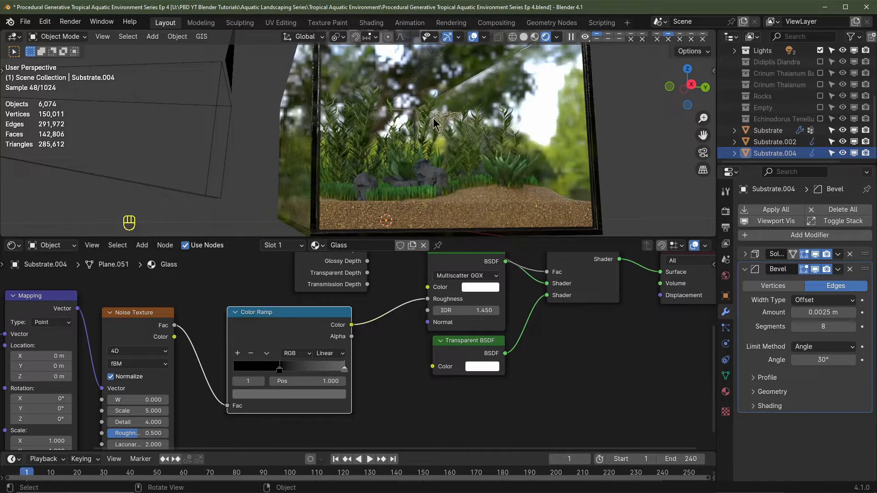
Return the Color Ramp's black stop to position 0 and darken the other stop to a Value of 0.073.
{"action": "left_click_drag", "start_coordinate": [280, 369], "coordinate": [232, 371]}
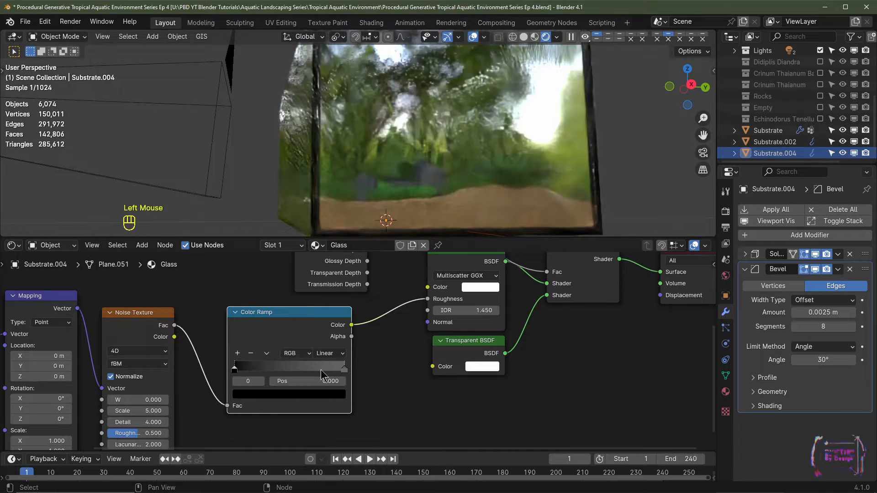
{"action": "left_click", "coordinate": [344, 370]}
{"action": "left_click", "coordinate": [328, 394]}
{"action": "scroll", "coordinate": [328, 394], "scroll_direction": "down", "scroll_amount": 2}
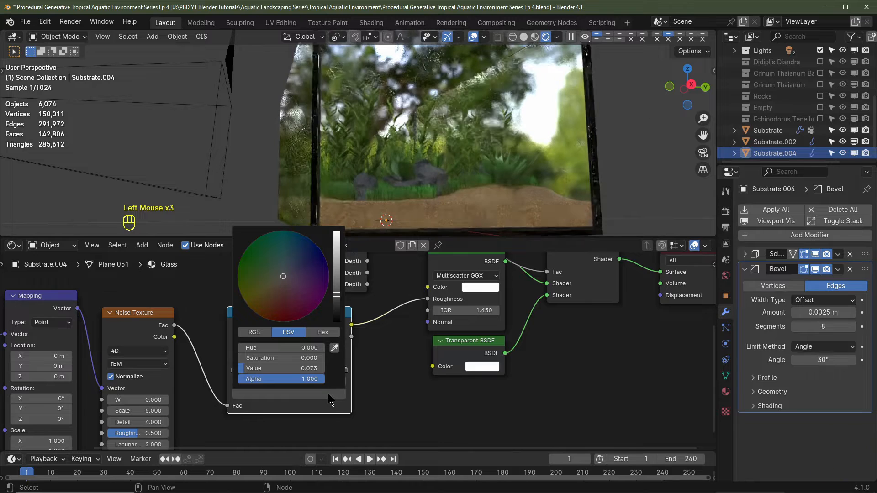
{"action": "middle_click_drag", "start_coordinate": [400, 122], "coordinate": [396, 173]}
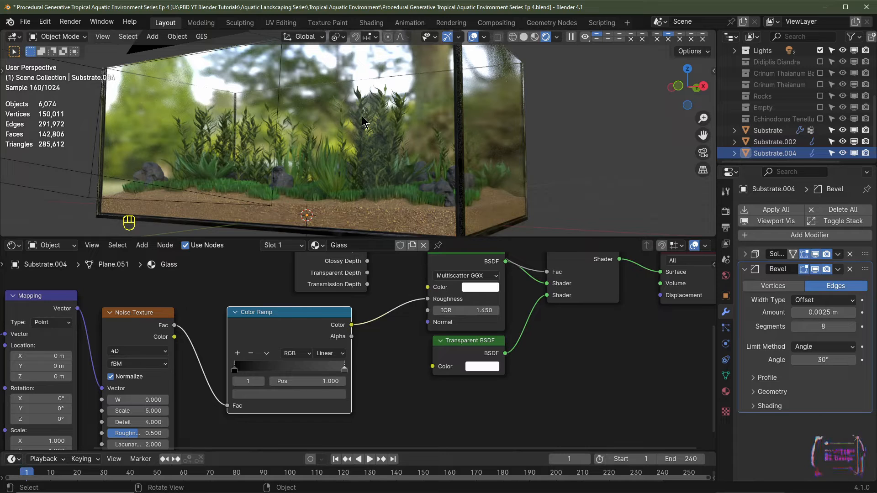
{"action": "key", "text": "KP_0"}
{"action": "scroll", "coordinate": [386, 386], "scroll_direction": "down", "scroll_amount": 3}
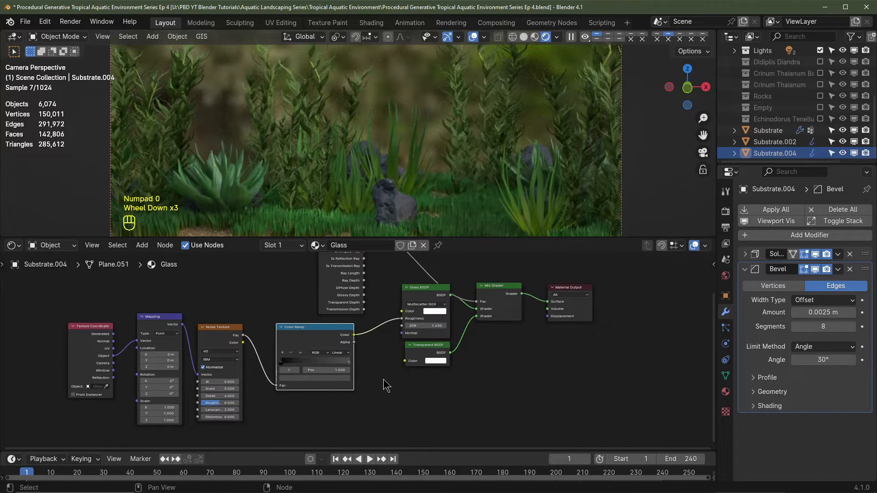
Tint the Glass BSDF's color a faint blue with Hue 0.579 and Saturation 0.025.
{"action": "scroll", "coordinate": [430, 106], "scroll_direction": "down", "scroll_amount": 2}
{"action": "middle_click_drag", "start_coordinate": [429, 106], "coordinate": [432, 104]}
{"action": "scroll", "coordinate": [431, 104], "scroll_direction": "up", "scroll_amount": 2}
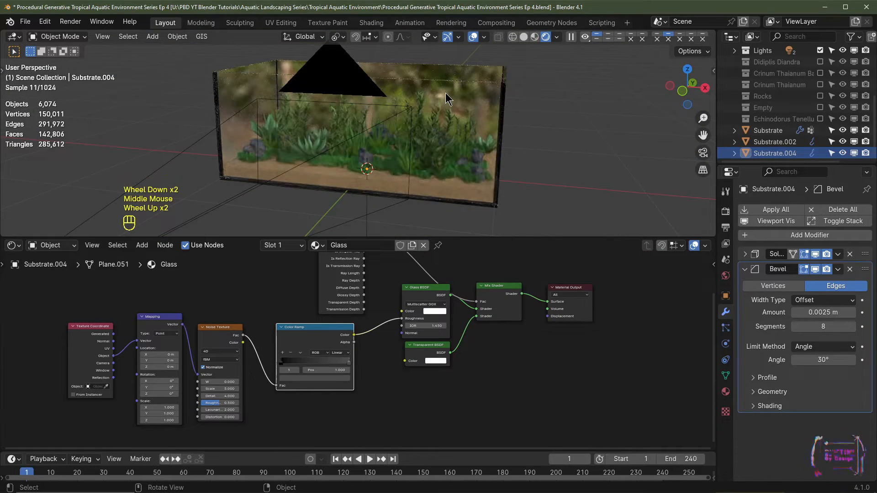
{"action": "left_click", "coordinate": [466, 94]}
{"action": "scroll", "coordinate": [420, 359], "scroll_direction": "down", "scroll_amount": 4}
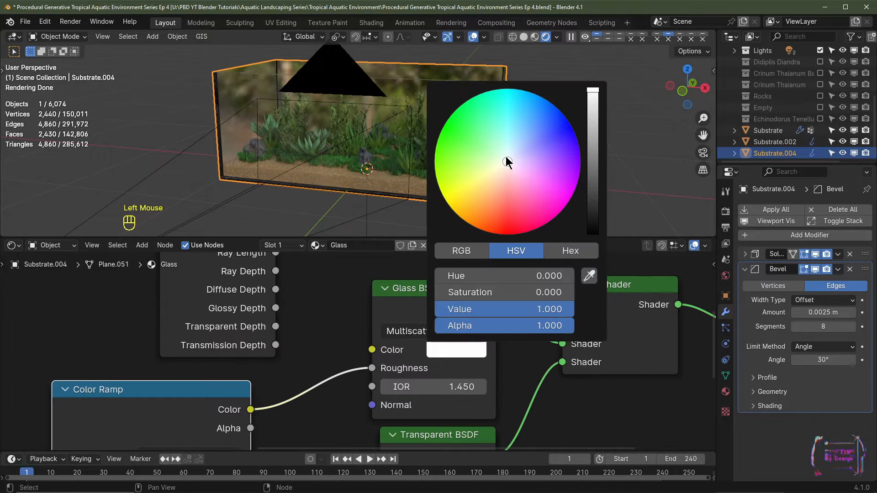
{"action": "left_click_drag", "start_coordinate": [509, 156], "coordinate": [516, 145]}
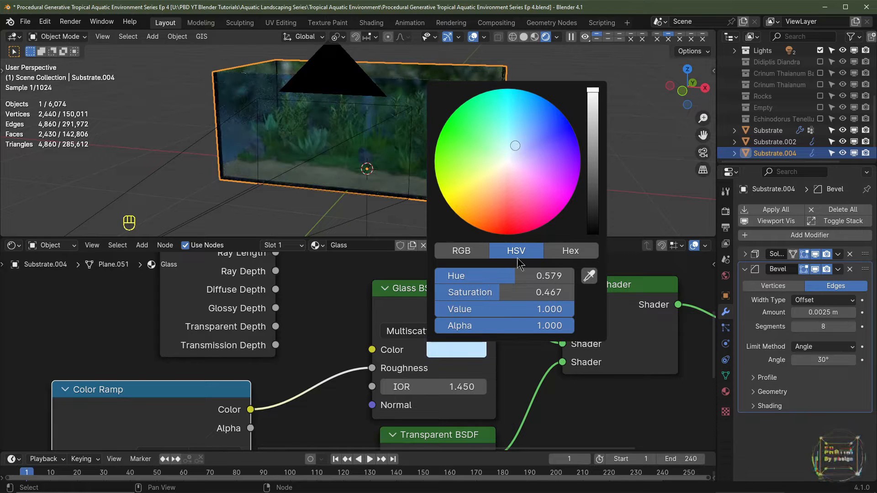
{"action": "left_click", "coordinate": [531, 290]}
{"action": "type", "text": ".02"}
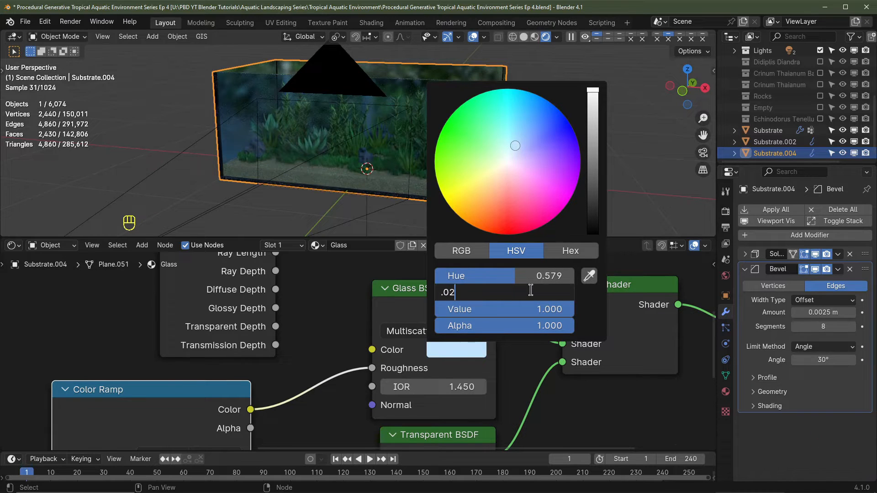
{"action": "type", "text": "0025"}
{"action": "key", "text": "Return"}
{"action": "middle_click_drag", "start_coordinate": [440, 217], "coordinate": [428, 176]}
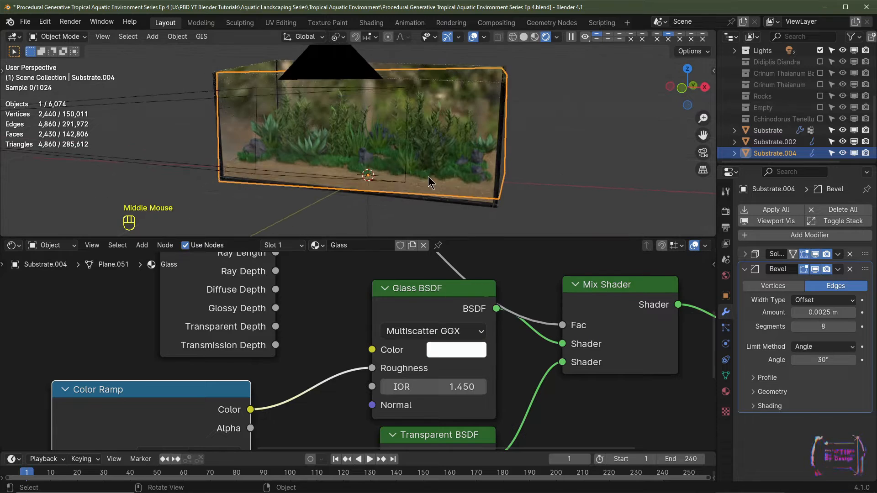
Slightly lower the Value of the Glass BSDF's color.
{"action": "left_click", "coordinate": [455, 349]}
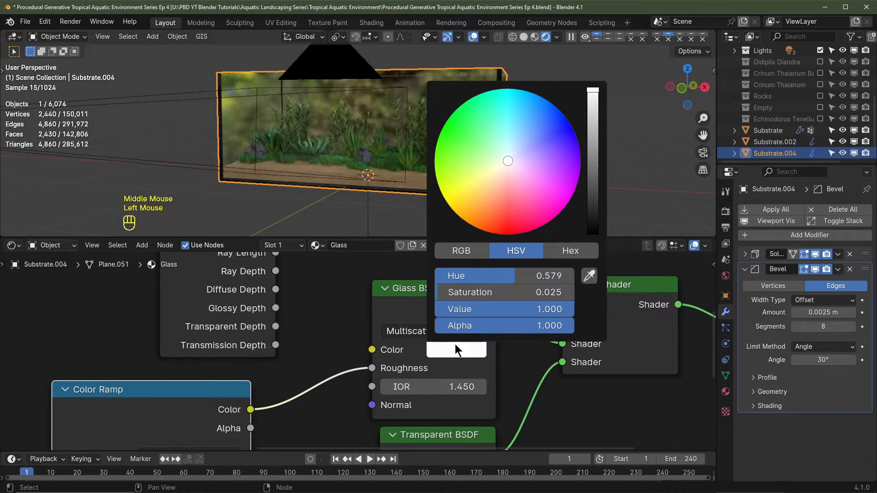
{"action": "left_click", "coordinate": [499, 308]}
{"action": "type", "text": ".9"}
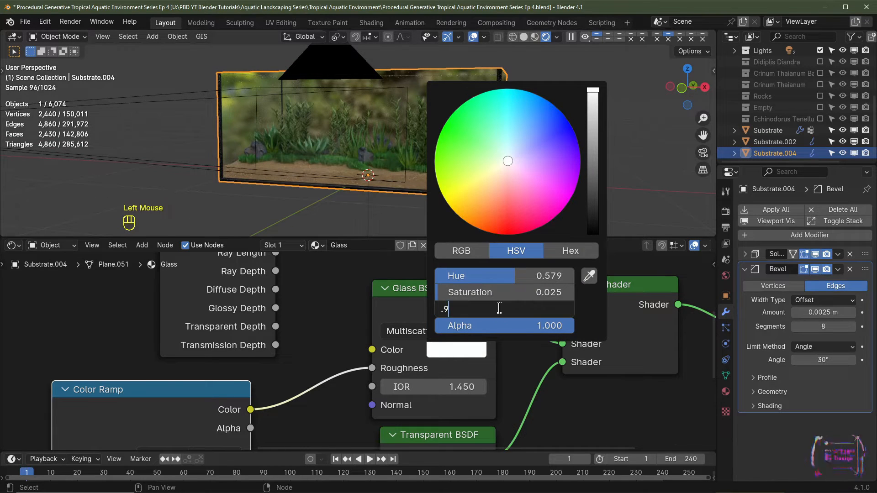
{"action": "type", "text": "95"}
{"action": "key", "text": "Return"}
{"action": "scroll", "coordinate": [360, 352], "scroll_direction": "down", "scroll_amount": 5}
{"action": "middle_click_drag", "start_coordinate": [512, 196], "coordinate": [528, 150]}
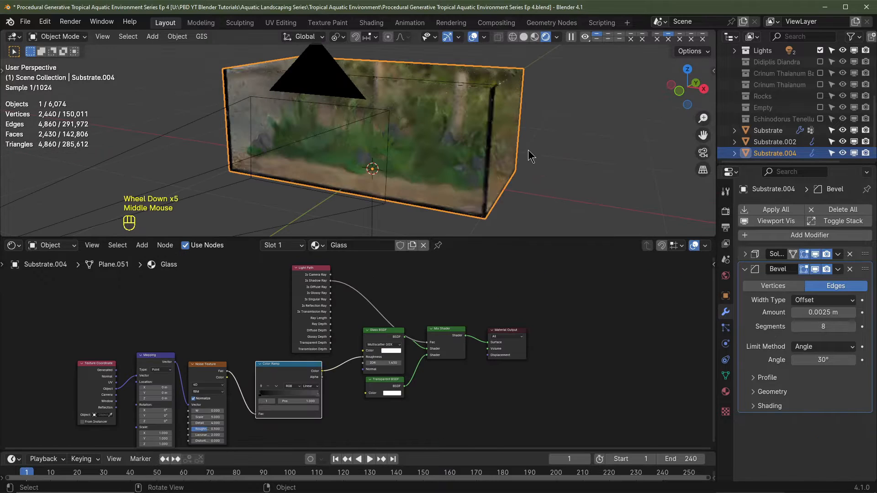
Switch the viewport to solid shading and open the glass tank mesh in Edit Mode with face selection.
{"action": "middle_click_drag", "start_coordinate": [523, 186], "coordinate": [481, 165], "text": "shift"}
{"action": "scroll", "coordinate": [485, 169], "scroll_direction": "up", "scroll_amount": 3}
{"action": "middle_click_drag", "start_coordinate": [488, 174], "coordinate": [522, 167], "text": "shift"}
{"action": "key", "text": "KP_1"}
{"action": "left_click", "coordinate": [525, 39]}
{"action": "key", "text": "Tab"}
{"action": "key", "text": "3"}
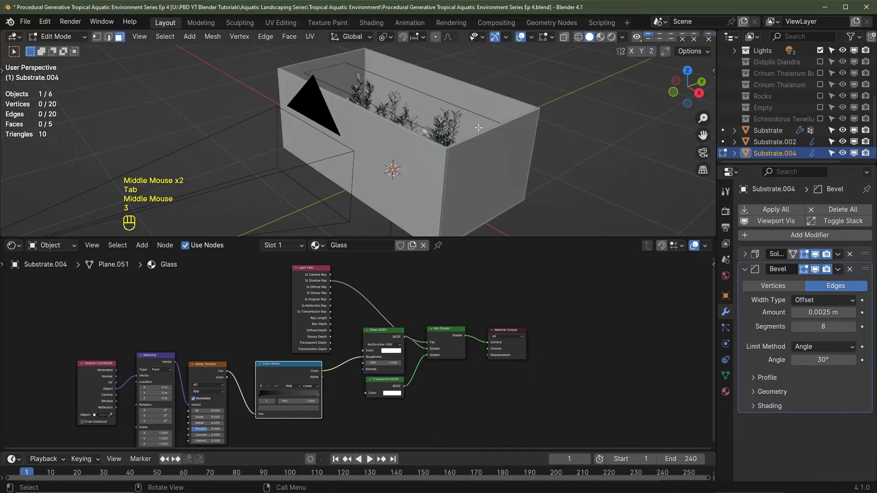
Duplicate the tank's long back face in place, separate the copy into its own object, and return to Object Mode.
{"action": "left_click", "coordinate": [463, 104]}
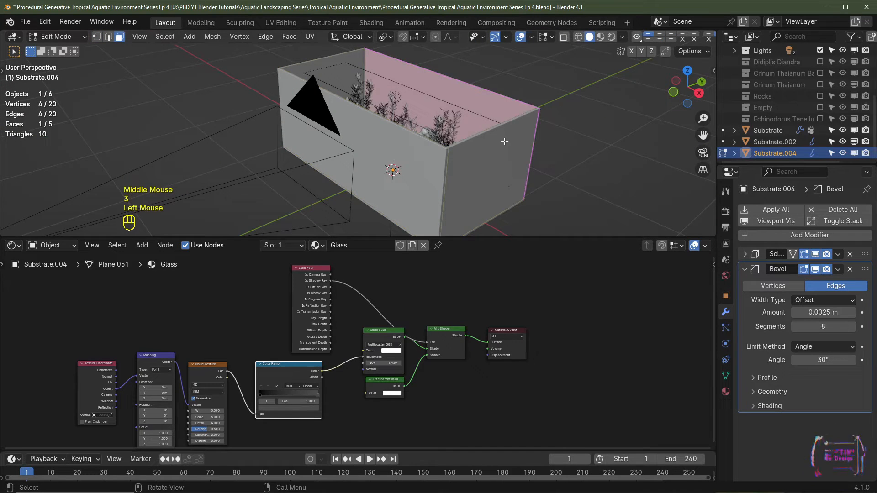
{"action": "key", "text": "shift+d"}
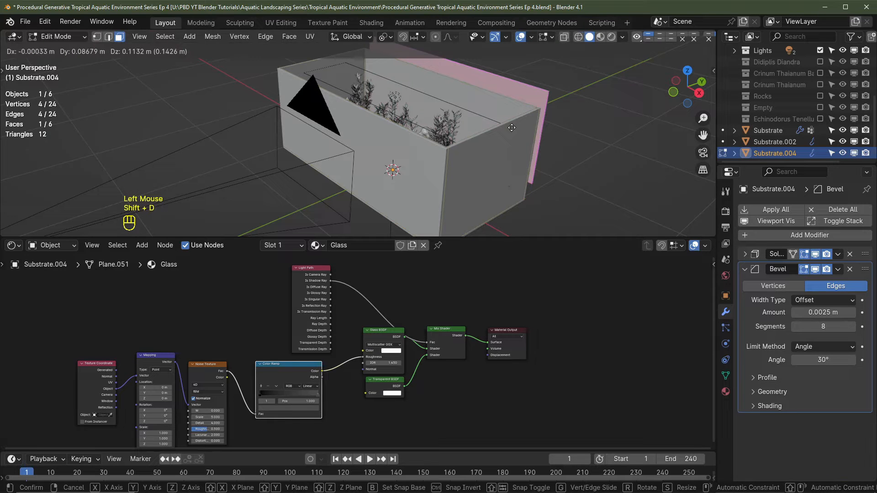
{"action": "right_click", "coordinate": [512, 127]}
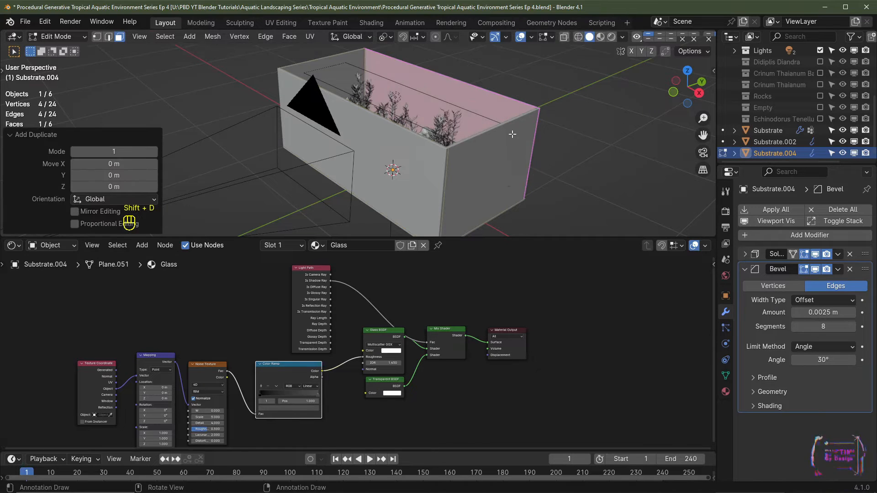
{"action": "key", "text": "p"}
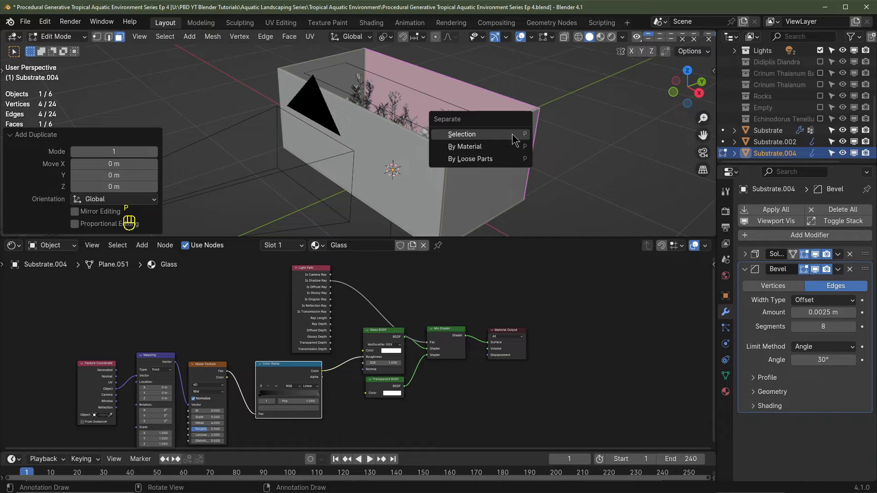
{"action": "left_click", "coordinate": [511, 133]}
{"action": "key", "text": "Tab"}
{"action": "key", "text": "Tab"}
{"action": "key", "text": "Tab"}
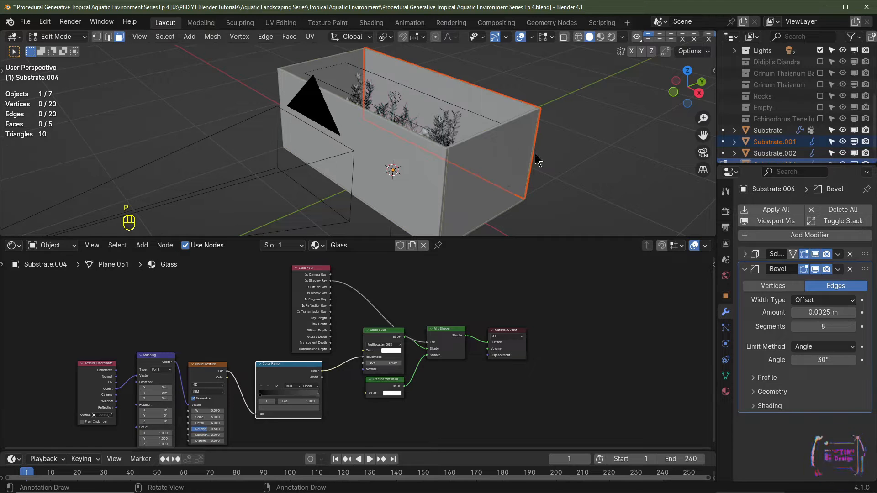
Remove the Solidify modifier from the separated back panel.
{"action": "left_click", "coordinate": [501, 117]}
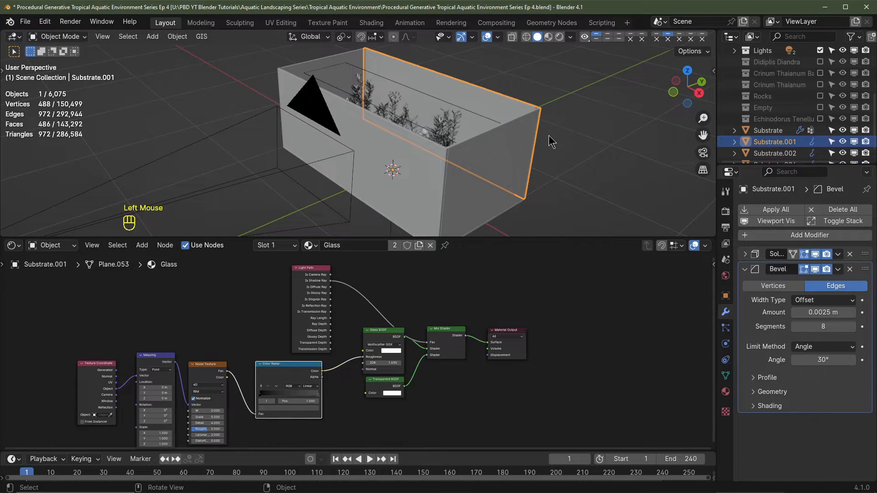
{"action": "key", "text": "KP_3"}
{"action": "scroll", "coordinate": [523, 156], "scroll_direction": "up", "scroll_amount": 3}
{"action": "middle_click_drag", "start_coordinate": [507, 164], "coordinate": [440, 151], "text": "shift"}
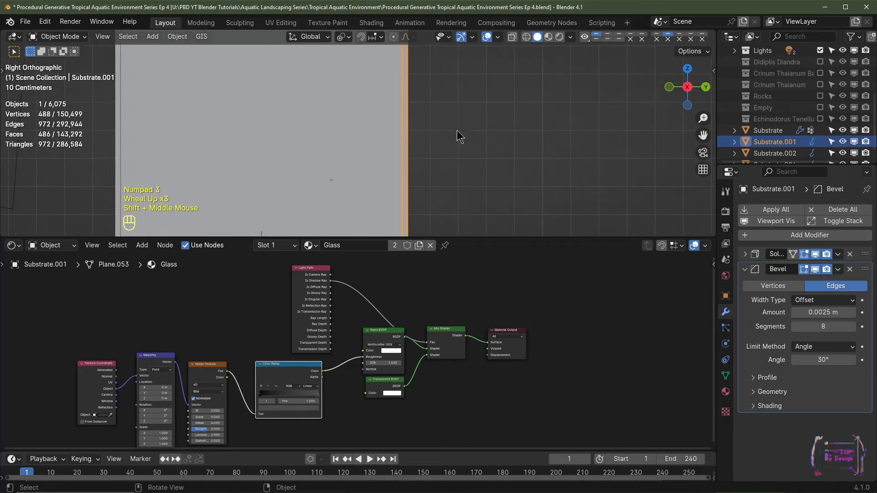
{"action": "scroll", "coordinate": [457, 132], "scroll_direction": "up", "scroll_amount": 1}
{"action": "left_click", "coordinate": [849, 256]}
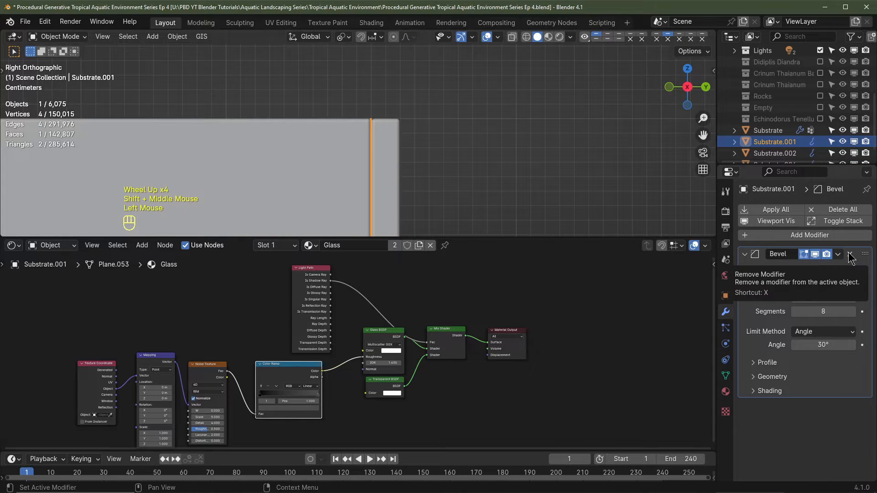
Remove the back panel's Bevel modifier and move the panel about 0.02 m along Y to the tank's outer back surface.
{"action": "left_click", "coordinate": [850, 258]}
{"action": "scroll", "coordinate": [434, 146], "scroll_direction": "up", "scroll_amount": 3}
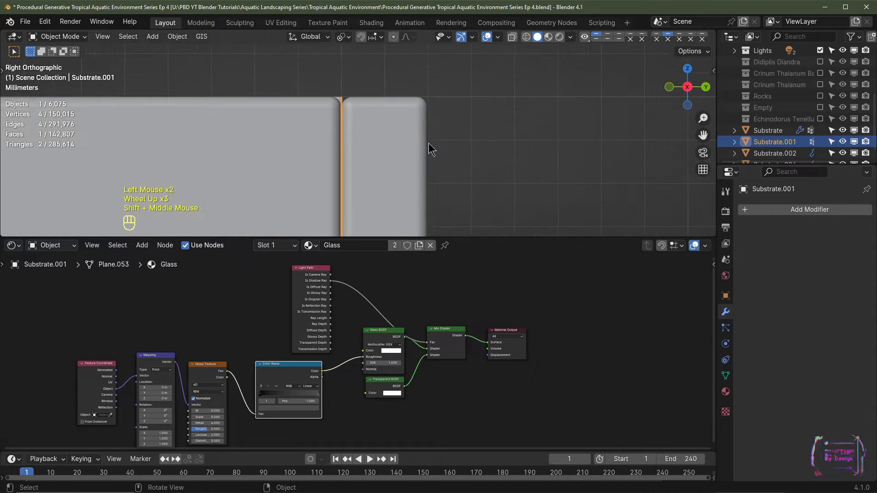
{"action": "middle_click_drag", "start_coordinate": [428, 143], "coordinate": [405, 142], "text": "shift"}
{"action": "key", "text": "g"}
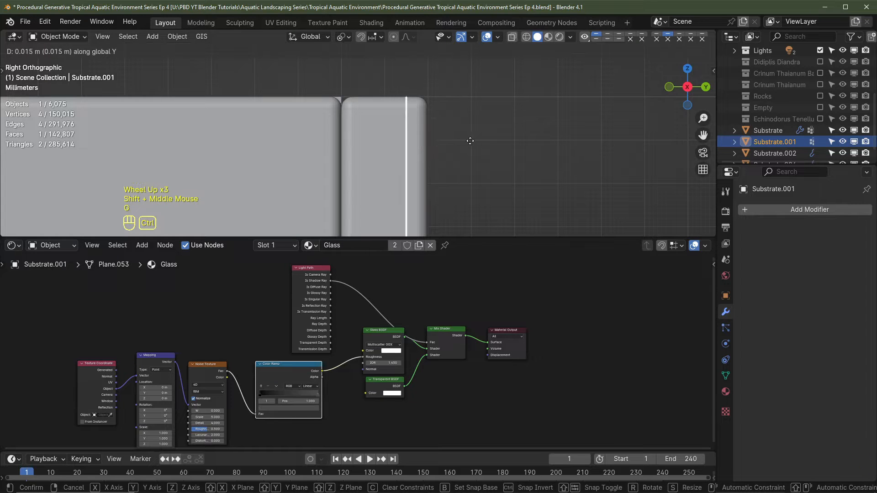
{"action": "left_click", "coordinate": [487, 140]}
In the right orthographic view, nudge the back panel about 0.00003 m outward along Y from the glass.
{"action": "scroll", "coordinate": [485, 155], "scroll_direction": "up", "scroll_amount": 2}
{"action": "mouse_move", "coordinate": [483, 165]}
{"action": "middle_mouse_down", "text": "shift"}
{"action": "mouse_move", "coordinate": [500, 127]}
{"action": "mouse_move", "coordinate": [515, 147]}
{"action": "mouse_move", "coordinate": [485, 149]}
{"action": "middle_mouse_up", "text": "shift"}
{"action": "scroll", "coordinate": [412, 172], "scroll_direction": "down", "scroll_amount": 2}
{"action": "middle_click_drag", "start_coordinate": [411, 173], "coordinate": [441, 184]}
{"action": "key", "text": "KP_3"}
{"action": "scroll", "coordinate": [468, 166], "scroll_direction": "up", "scroll_amount": 5}
{"action": "scroll", "coordinate": [441, 185], "scroll_direction": "up", "scroll_amount": 2}
{"action": "middle_click_drag", "start_coordinate": [464, 94], "coordinate": [391, 212], "text": "shift"}
{"action": "scroll", "coordinate": [470, 116], "scroll_direction": "up", "scroll_amount": 2}
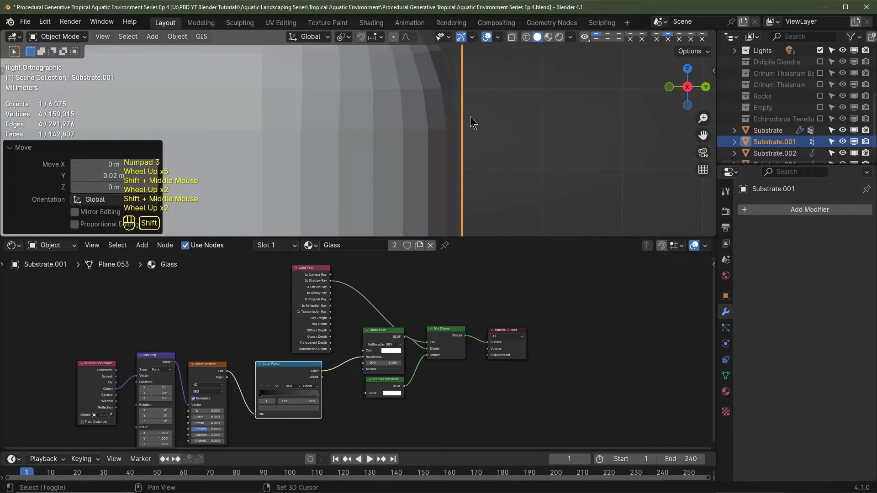
{"action": "middle_click_drag", "start_coordinate": [470, 116], "coordinate": [435, 192], "text": "shift"}
{"action": "key", "text": "g"}
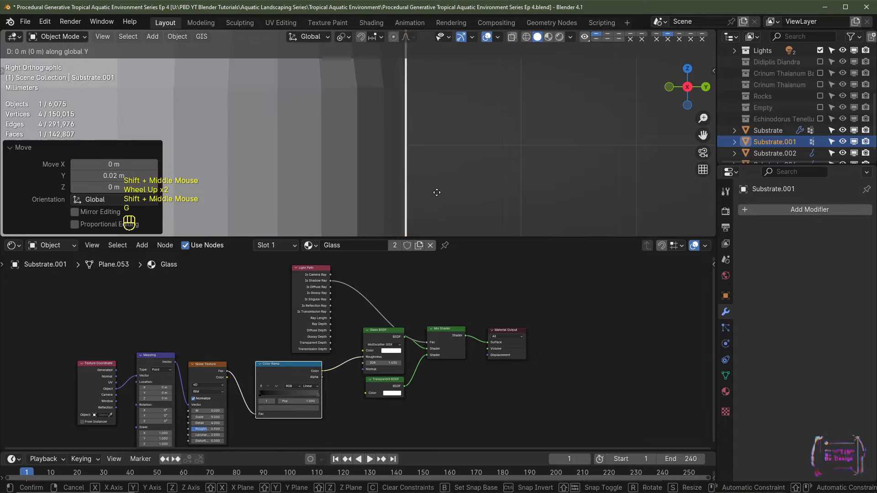
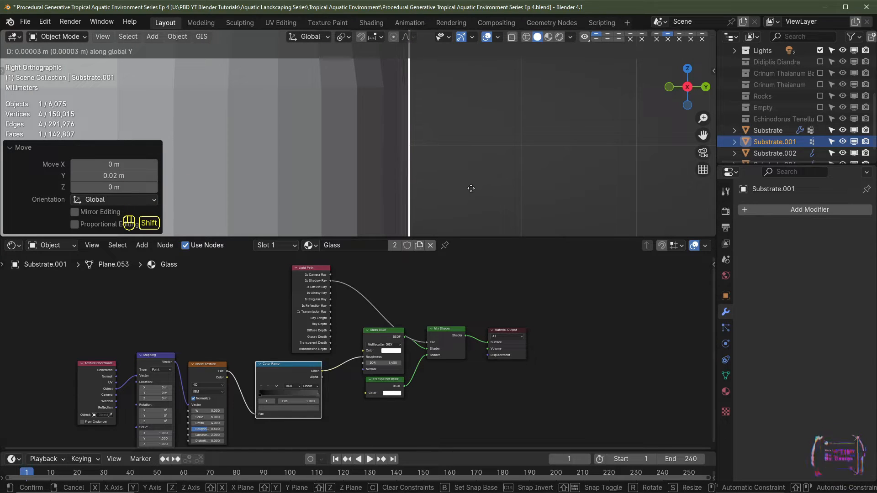
{"action": "left_click", "coordinate": [471, 188]}
Fine-tune the gap by moving the back panel about 0.000012 m along negative Y, closer to the glass.
{"action": "scroll", "coordinate": [470, 188], "scroll_direction": "up", "scroll_amount": 3}
{"action": "middle_click_drag", "start_coordinate": [523, 196], "coordinate": [412, 176], "text": "shift"}
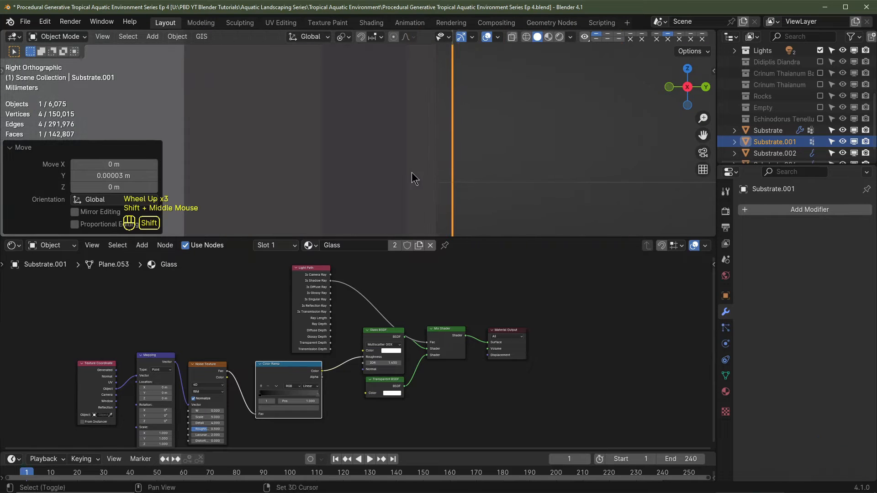
{"action": "scroll", "coordinate": [512, 177], "scroll_direction": "up", "scroll_amount": 2}
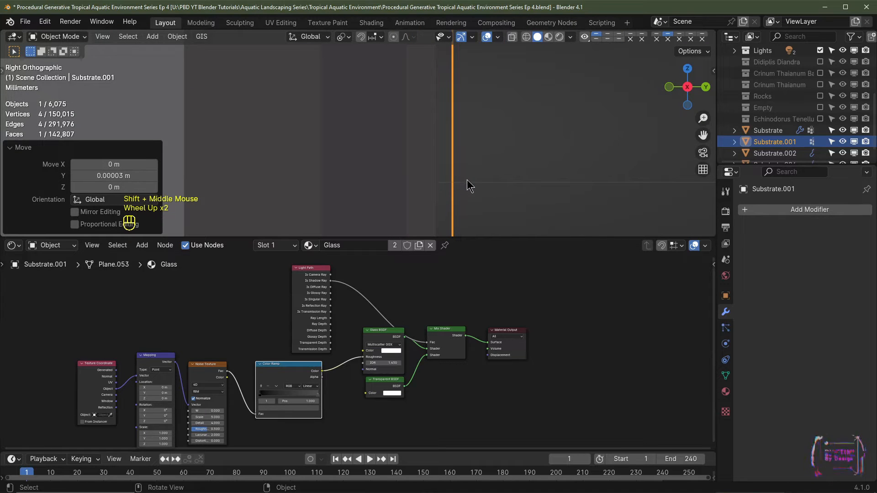
{"action": "key", "text": "g"}
{"action": "key", "text": "shift"}
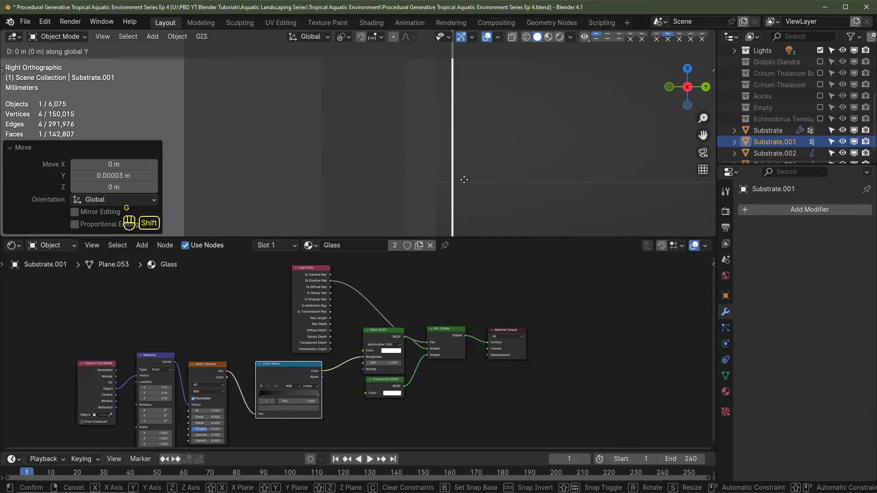
{"action": "left_click", "coordinate": [398, 182]}
Select the glass tank object and rename it Aquarium.
{"action": "scroll", "coordinate": [482, 173], "scroll_direction": "down", "scroll_amount": 4}
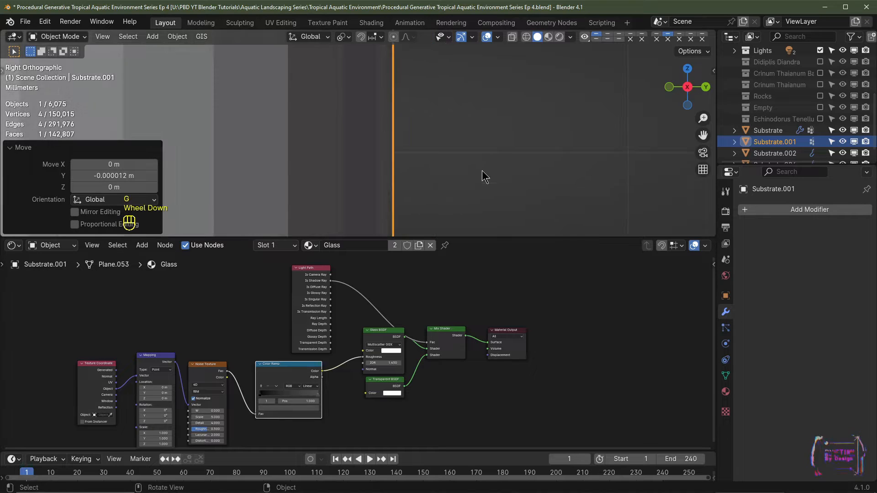
{"action": "scroll", "coordinate": [473, 178], "scroll_direction": "down", "scroll_amount": 8}
{"action": "middle_click_drag", "start_coordinate": [473, 178], "coordinate": [480, 136]}
{"action": "left_click", "coordinate": [475, 137]}
{"action": "scroll", "coordinate": [776, 147], "scroll_direction": "down", "scroll_amount": 2}
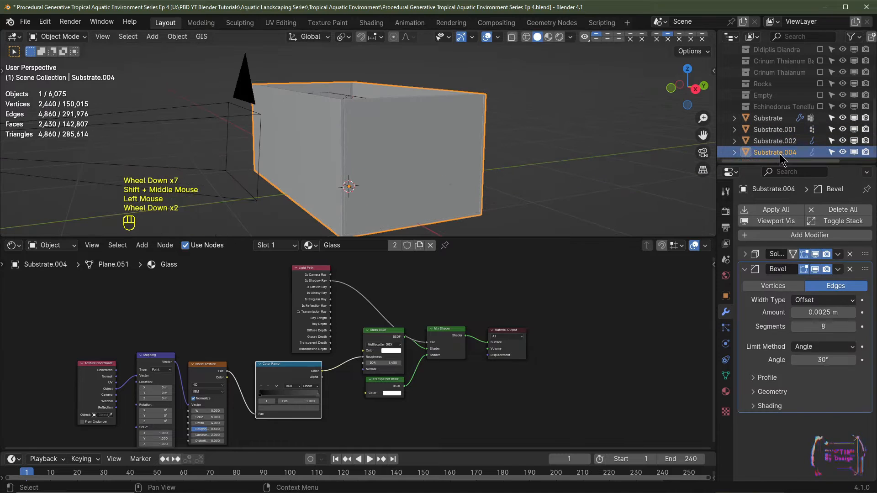
{"action": "double_click", "coordinate": [777, 152]}
{"action": "type", "text": "Aquarium"}
{"action": "key", "text": "Return"}
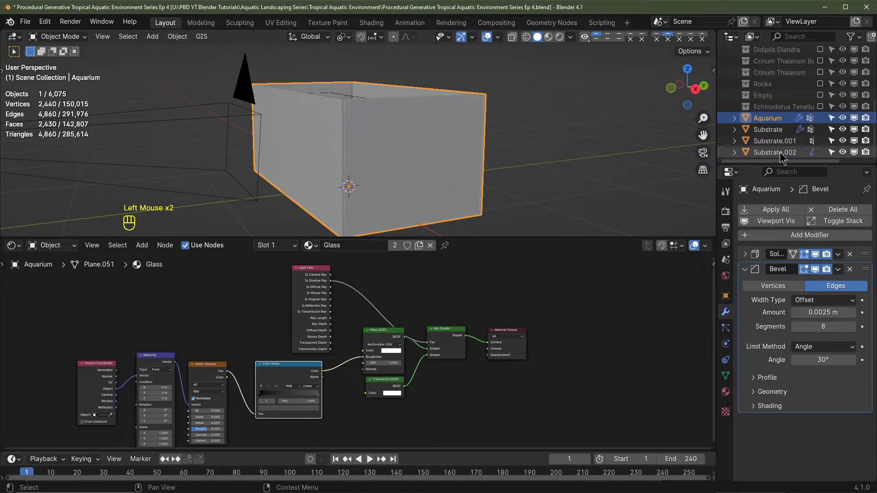
Rename the separated back panel object Backing Paper.
{"action": "left_click", "coordinate": [772, 141]}
{"action": "double_click", "coordinate": [777, 141]}
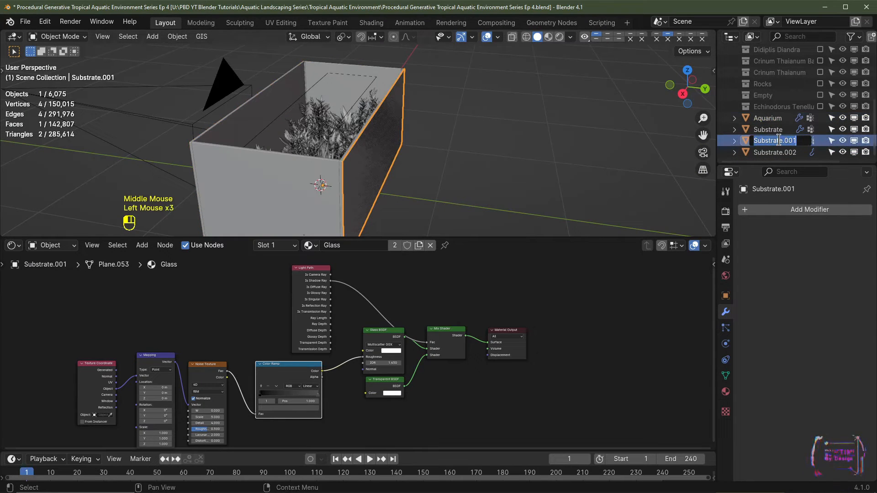
{"action": "type", "text": "Backing Paper"}
{"action": "key", "text": "Return"}
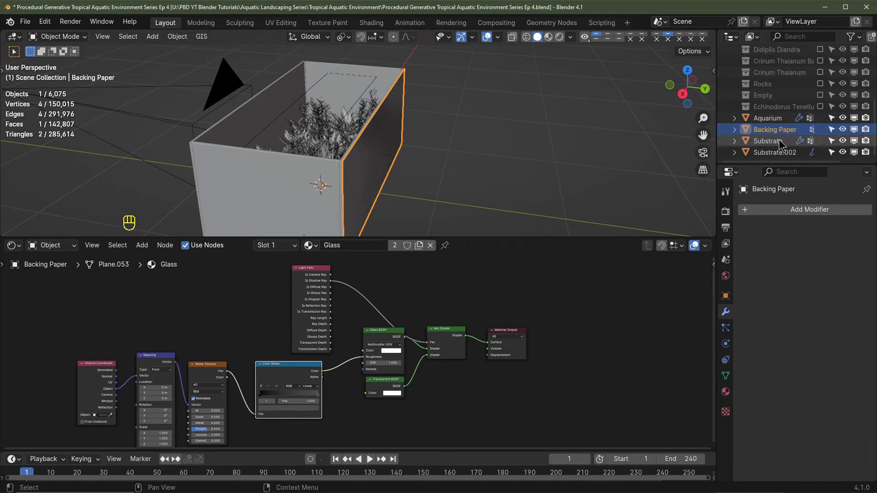
Rename the silicone frame object Silicone.
{"action": "left_click", "coordinate": [775, 152]}
{"action": "double_click", "coordinate": [775, 152]}
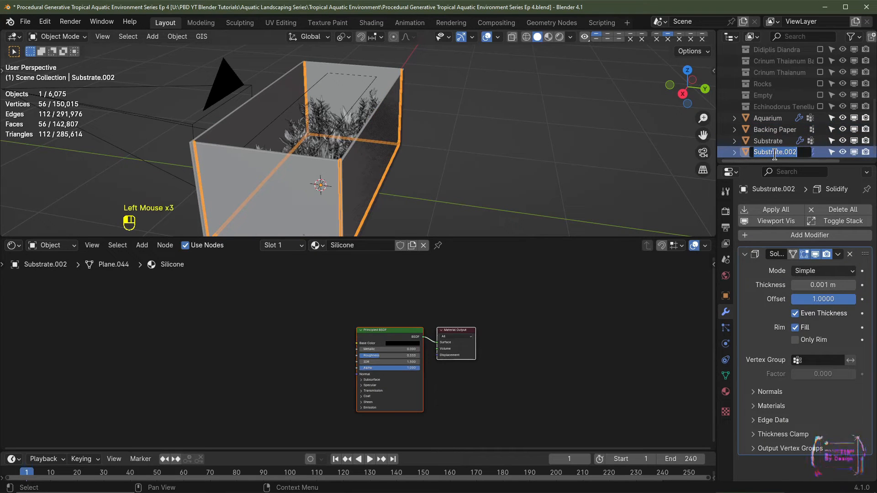
{"action": "type", "text": "Silicone"}
{"action": "key", "text": "Return"}
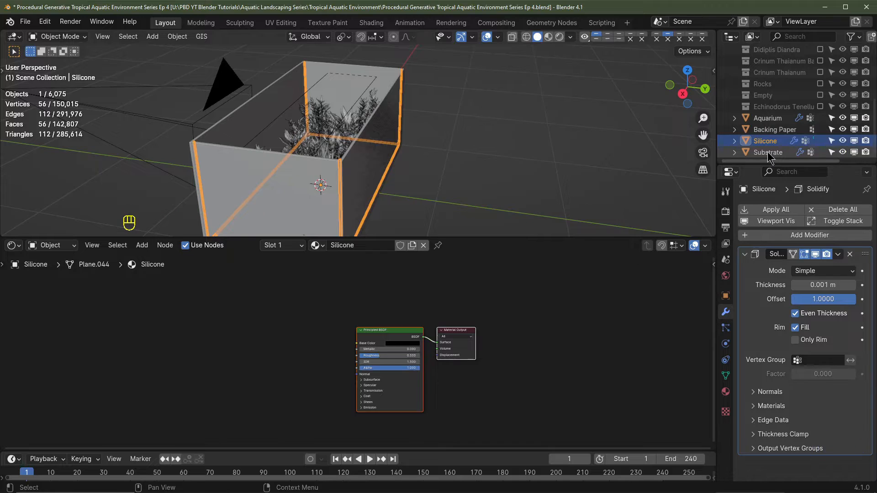
Unlink the Glass material from the Backing Paper object and give it a new material named Backing Paper.
{"action": "middle_click_drag", "start_coordinate": [329, 150], "coordinate": [346, 149]}
{"action": "left_click", "coordinate": [346, 149]}
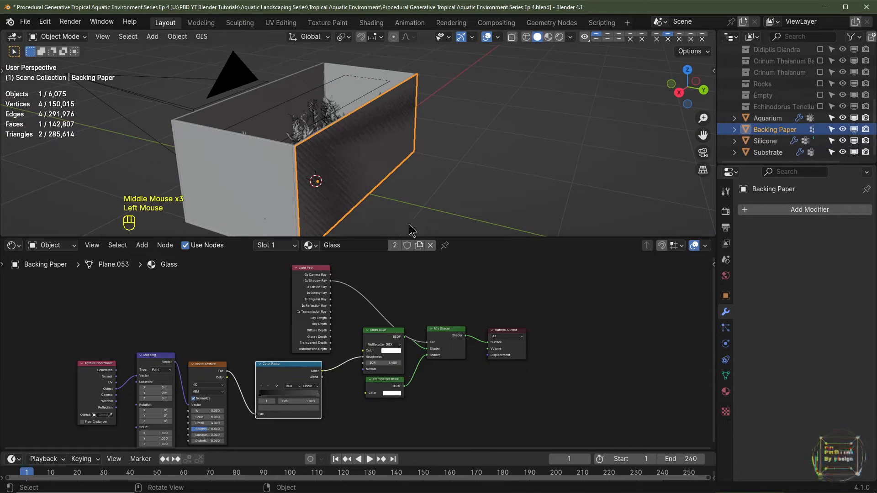
{"action": "left_click", "coordinate": [430, 245]}
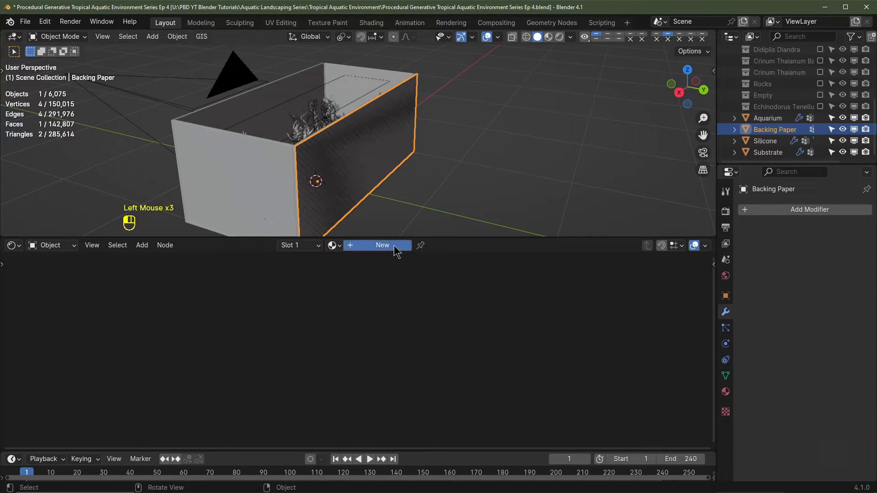
{"action": "left_click", "coordinate": [396, 249]}
{"action": "left_click", "coordinate": [360, 246]}
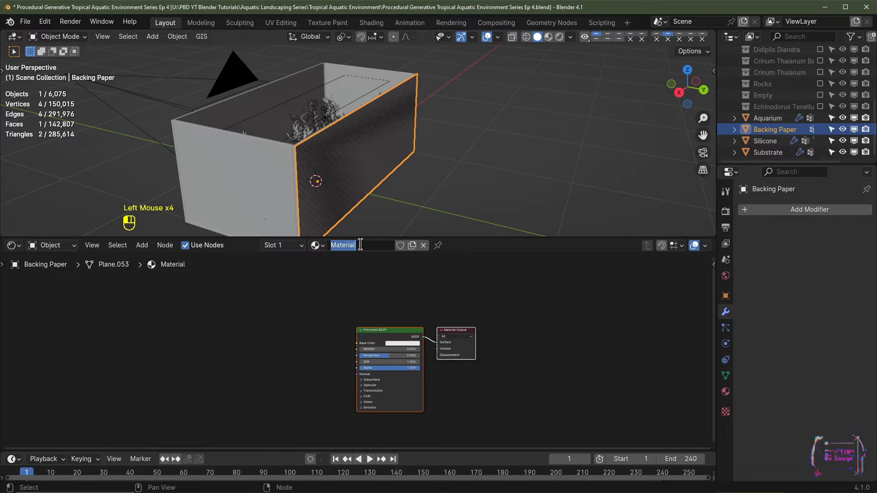
{"action": "key", "text": "Return"}
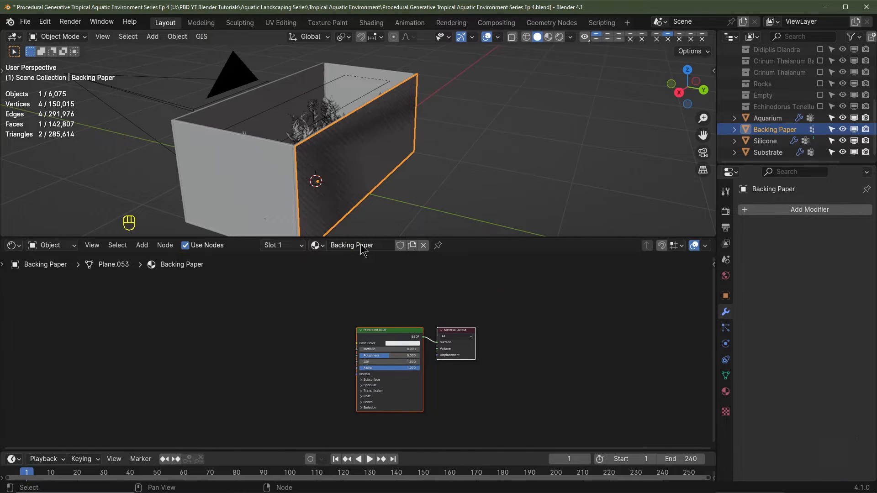
Add a Color Ramp node before the Principled BSDF in the Backing Paper material.
{"action": "scroll", "coordinate": [451, 333], "scroll_direction": "up", "scroll_amount": 4}
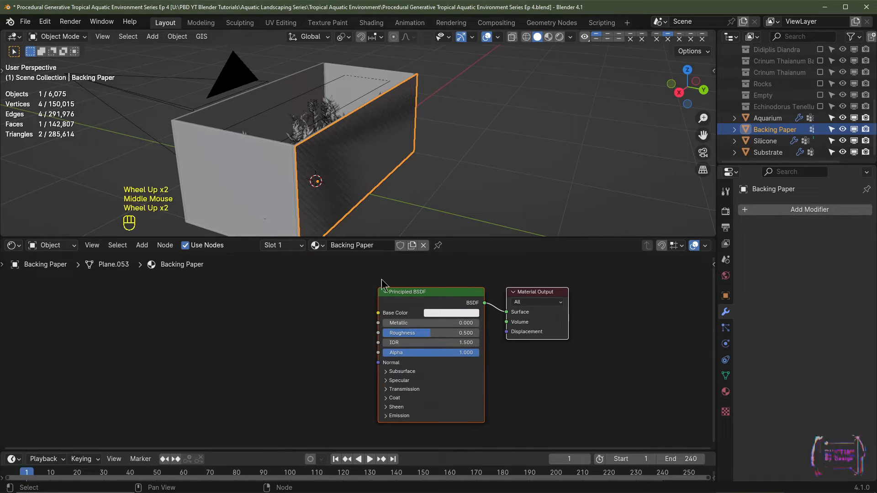
{"action": "middle_click_drag", "start_coordinate": [323, 165], "coordinate": [355, 167]}
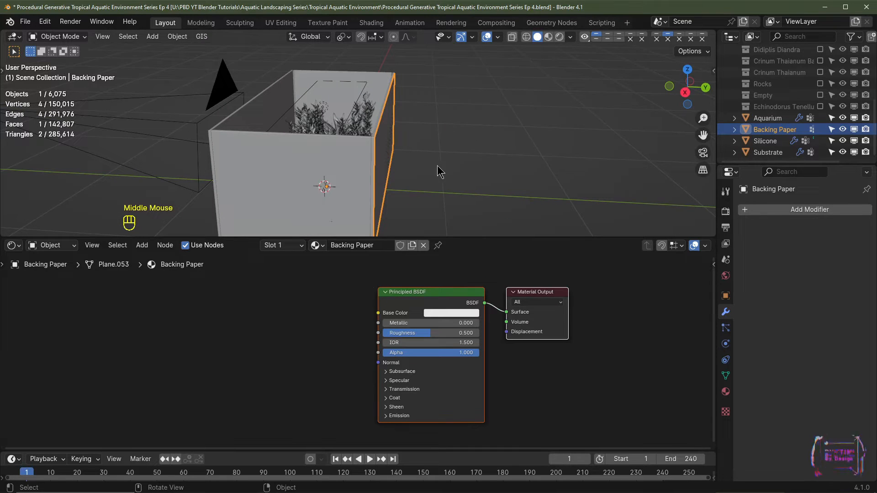
{"action": "middle_click_drag", "start_coordinate": [248, 357], "coordinate": [358, 354]}
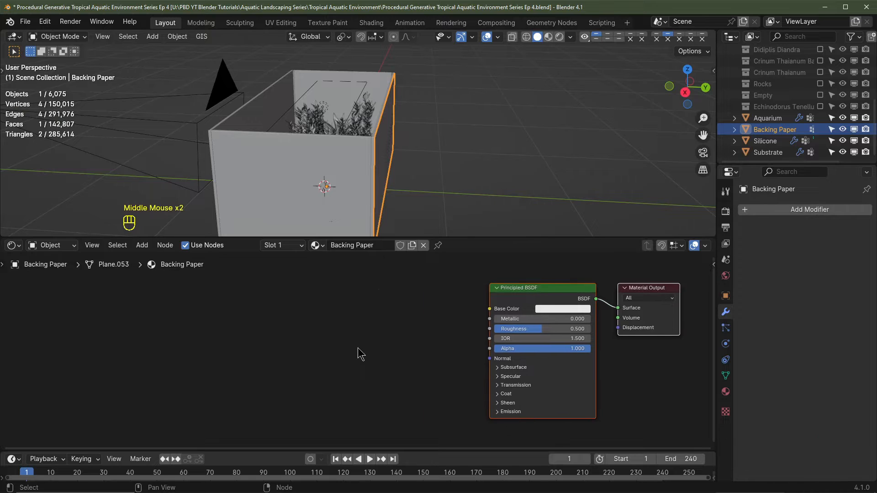
{"action": "key", "text": "shift+a"}
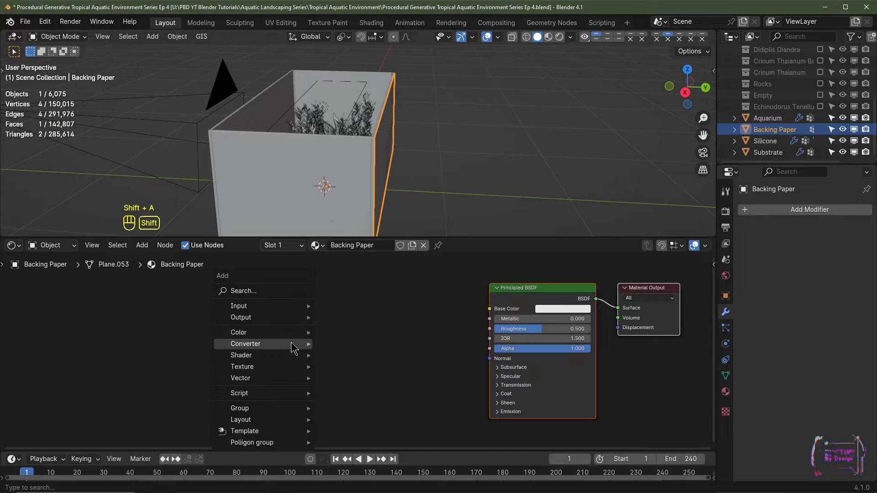
{"action": "mouse_move", "coordinate": [284, 345]}
{"action": "left_click", "coordinate": [350, 216]}
{"action": "left_click", "coordinate": [345, 291]}
Add an Object Info node and place it before the Color Ramp.
{"action": "key", "text": "shift+a"}
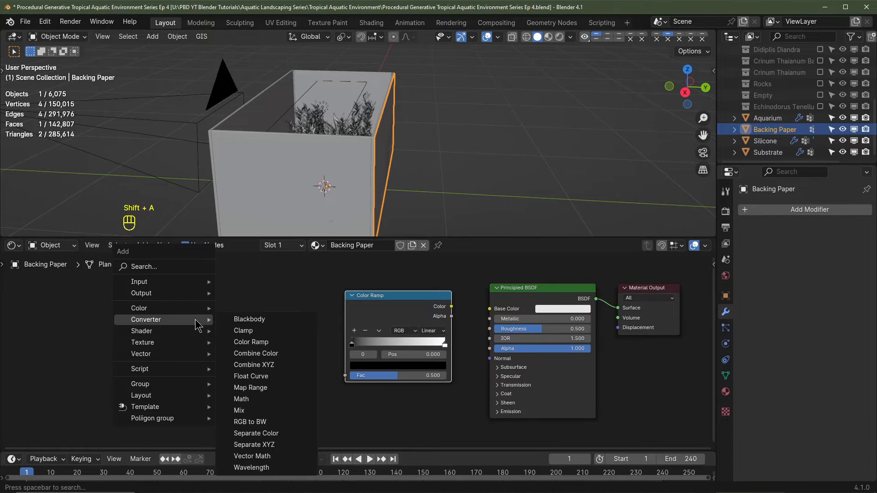
{"action": "mouse_move", "coordinate": [165, 281]}
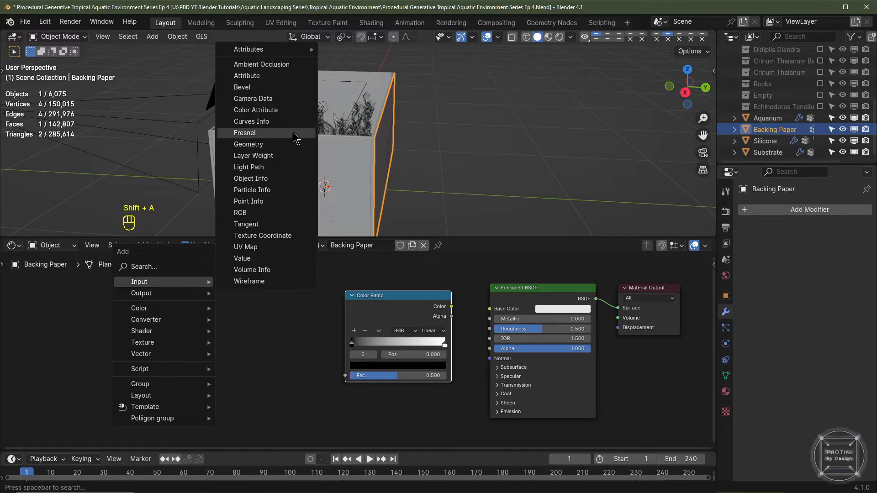
{"action": "left_click", "coordinate": [278, 177]}
{"action": "left_click", "coordinate": [189, 302]}
Add four extra color stops to the Color Ramp, one of them at position 0.750.
{"action": "scroll", "coordinate": [194, 303], "scroll_direction": "down", "scroll_amount": 3}
{"action": "scroll", "coordinate": [349, 312], "scroll_direction": "up", "scroll_amount": 5}
{"action": "scroll", "coordinate": [350, 317], "scroll_direction": "down", "scroll_amount": 2}
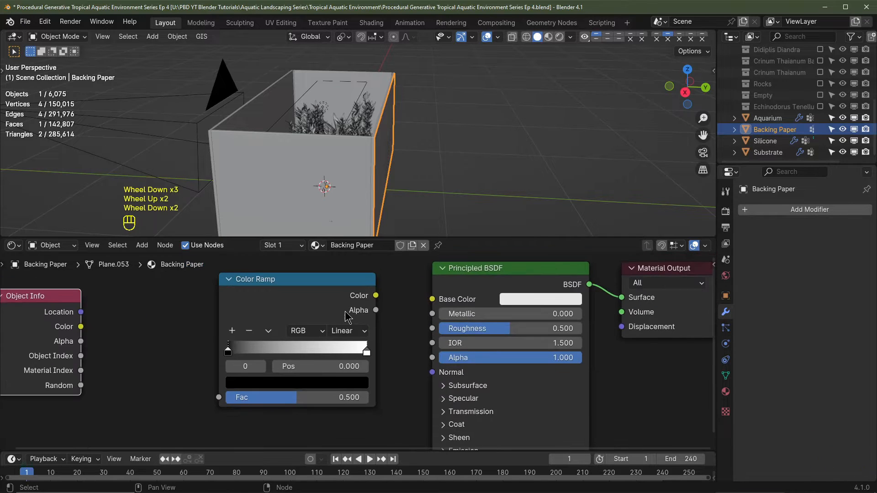
{"action": "middle_click_drag", "start_coordinate": [277, 316], "coordinate": [287, 327]}
{"action": "left_click", "coordinate": [243, 343]}
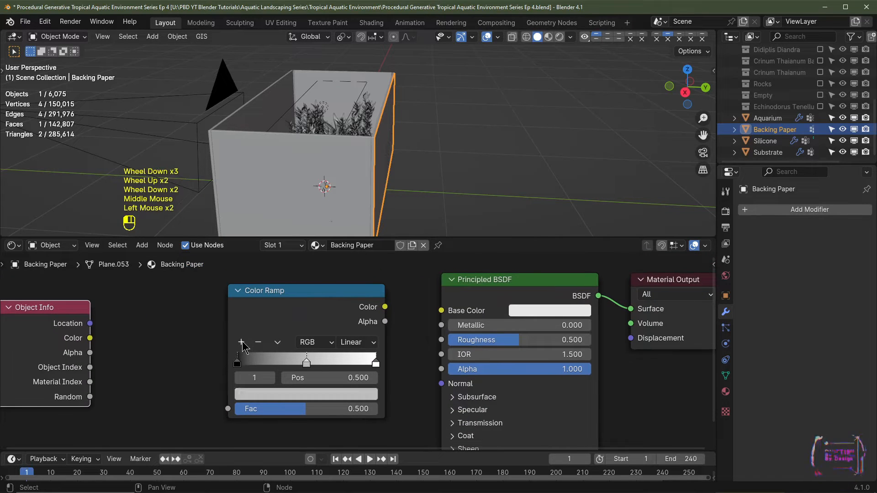
{"action": "left_click", "coordinate": [243, 343]}
{"action": "left_click", "coordinate": [243, 343]}
{"action": "left_click", "coordinate": [376, 363]}
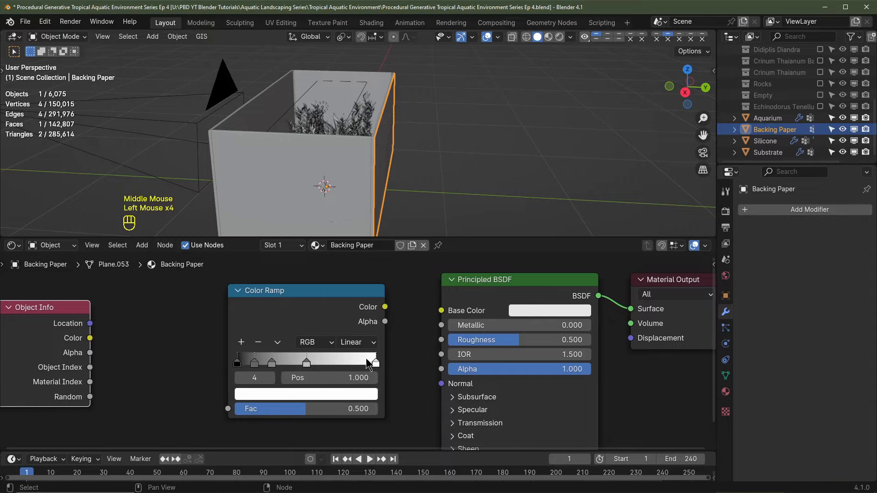
{"action": "left_click", "coordinate": [243, 344]}
Set the Color Ramp's first stop to bright green with Hue 0.403, Saturation 0.980 and Value 1.000.
{"action": "scroll", "coordinate": [242, 347], "scroll_direction": "up", "scroll_amount": 1}
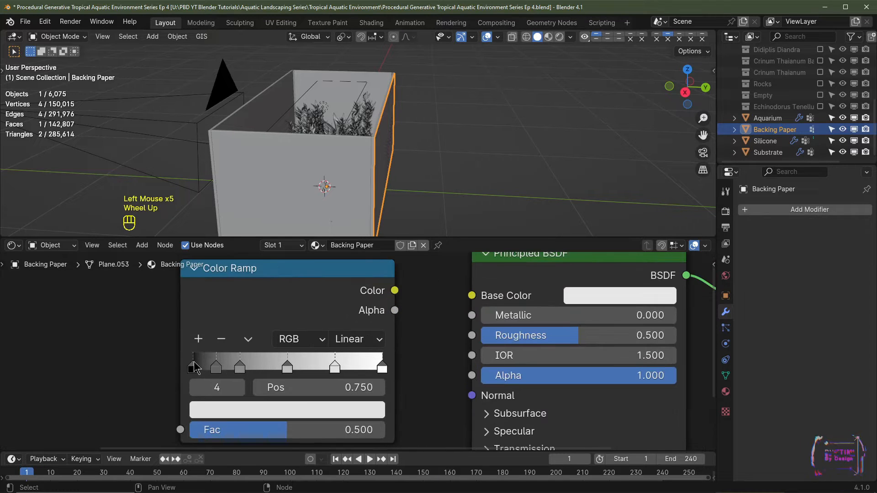
{"action": "left_click", "coordinate": [193, 367]}
{"action": "left_click", "coordinate": [233, 411]}
{"action": "scroll", "coordinate": [233, 410], "scroll_direction": "up", "scroll_amount": 20}
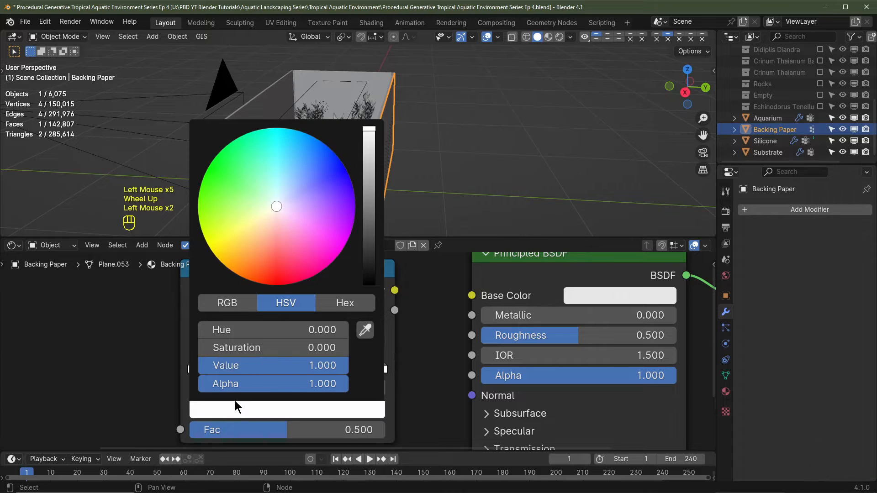
{"action": "left_click_drag", "start_coordinate": [291, 193], "coordinate": [253, 153]}
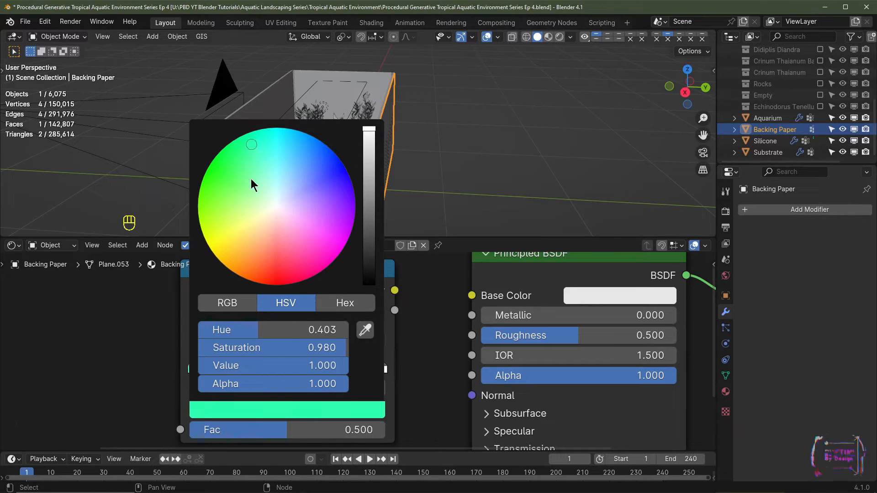
Set the Color Ramp's second stop to dark blue with Hue 0.651, Saturation 0.932 and Value 0.204.
{"action": "left_click", "coordinate": [218, 367]}
{"action": "left_click", "coordinate": [275, 413]}
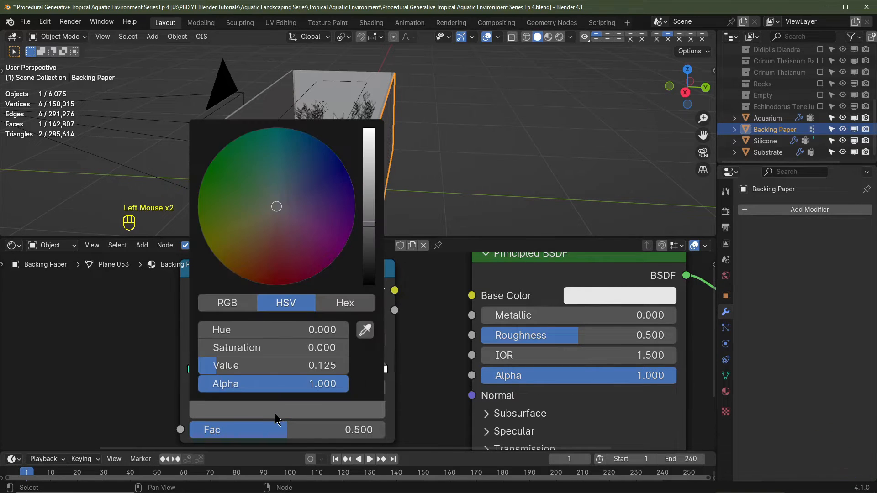
{"action": "mouse_move", "coordinate": [308, 134]}
{"action": "left_mouse_down"}
{"action": "mouse_move", "coordinate": [330, 150]}
{"action": "mouse_move", "coordinate": [320, 170]}
{"action": "left_mouse_up"}
{"action": "scroll", "coordinate": [331, 154], "scroll_direction": "up", "scroll_amount": 11}
{"action": "scroll", "coordinate": [320, 170], "scroll_direction": "down", "scroll_amount": 9}
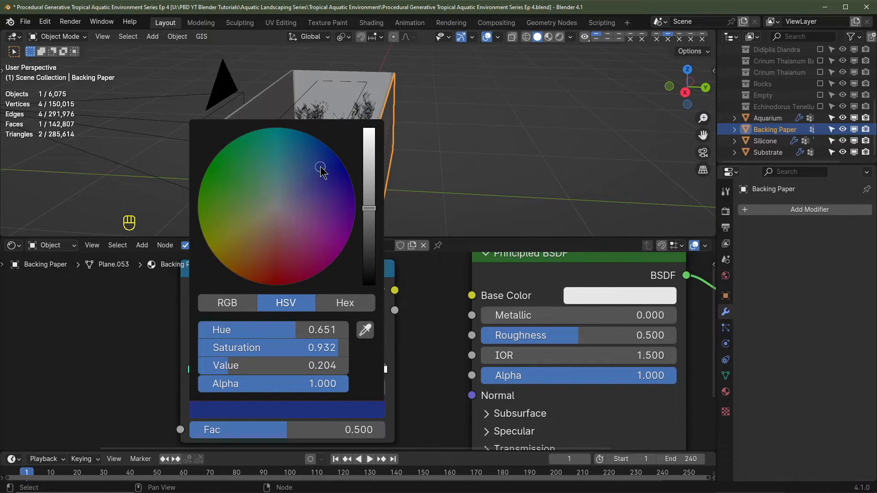
Set the Color Ramp's third stop to light blue with Hue about 0.605, Saturation about 0.934 and Value 1.000.
{"action": "left_click", "coordinate": [242, 368]}
{"action": "left_click", "coordinate": [301, 420]}
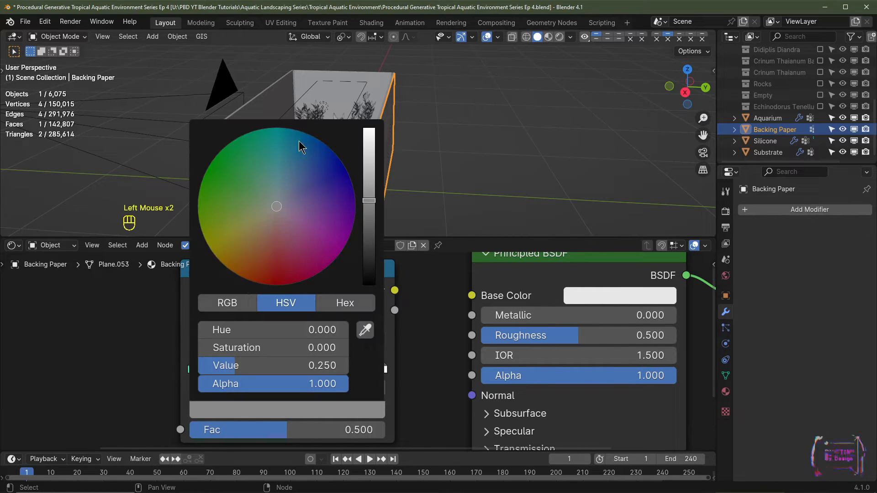
{"action": "scroll", "coordinate": [301, 146], "scroll_direction": "up", "scroll_amount": 10}
{"action": "left_click", "coordinate": [296, 169]}
{"action": "left_click_drag", "start_coordinate": [296, 169], "coordinate": [306, 153]}
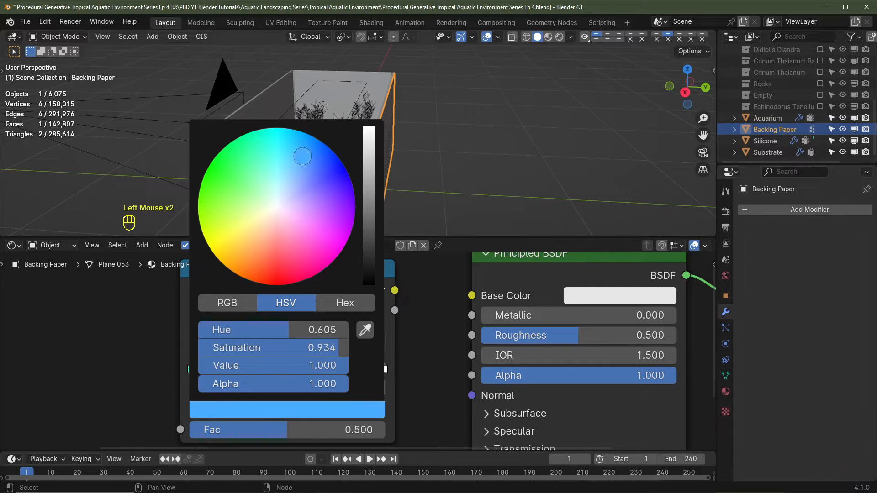
Set the Color Ramp's fourth stop to muted green and the fifth stop, at position 0.750, to dark green.
{"action": "left_click", "coordinate": [287, 368]}
{"action": "left_click", "coordinate": [301, 414]}
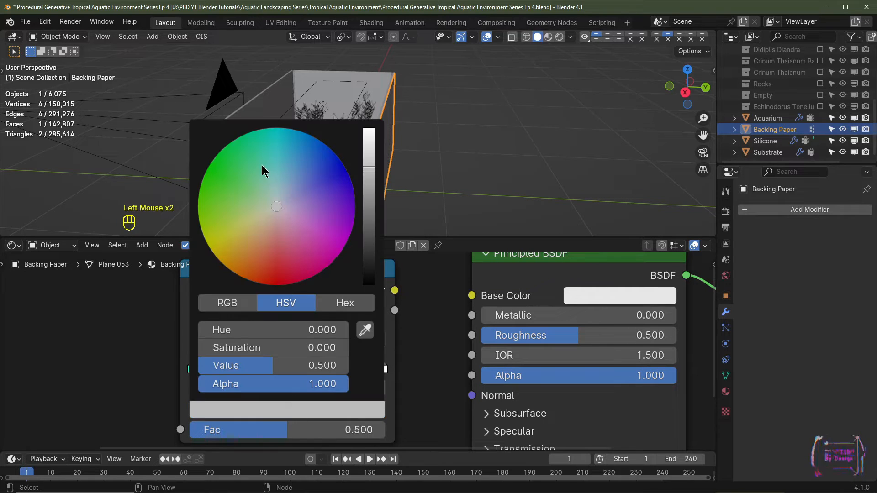
{"action": "mouse_move", "coordinate": [251, 191]}
{"action": "left_mouse_down"}
{"action": "mouse_move", "coordinate": [236, 177]}
{"action": "mouse_move", "coordinate": [235, 206]}
{"action": "mouse_move", "coordinate": [204, 180]}
{"action": "left_mouse_up"}
{"action": "left_click", "coordinate": [336, 370]}
{"action": "left_click", "coordinate": [326, 412]}
{"action": "scroll", "coordinate": [222, 192], "scroll_direction": "down", "scroll_amount": 11}
{"action": "scroll", "coordinate": [225, 190], "scroll_direction": "down", "scroll_amount": 2}
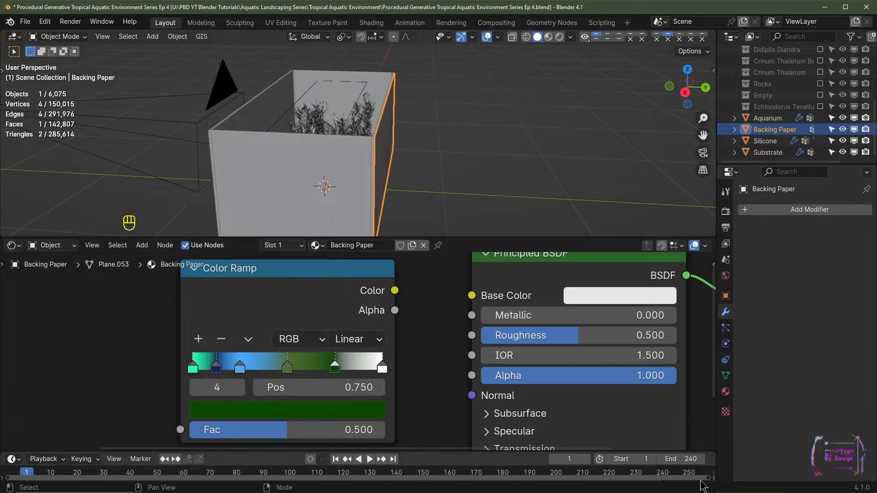
Add a Color Ramp stop at position 0.625 between the two greens and set it to muted dark blue.
{"action": "left_click", "coordinate": [198, 340]}
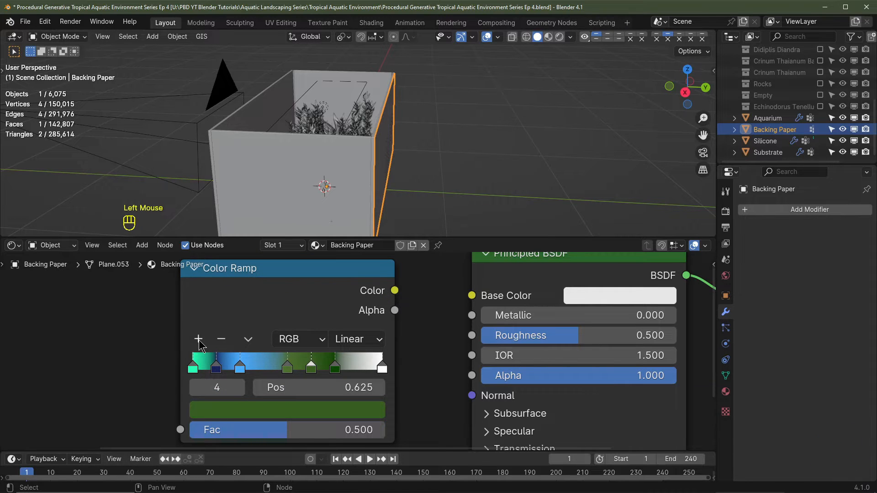
{"action": "left_click", "coordinate": [324, 409]}
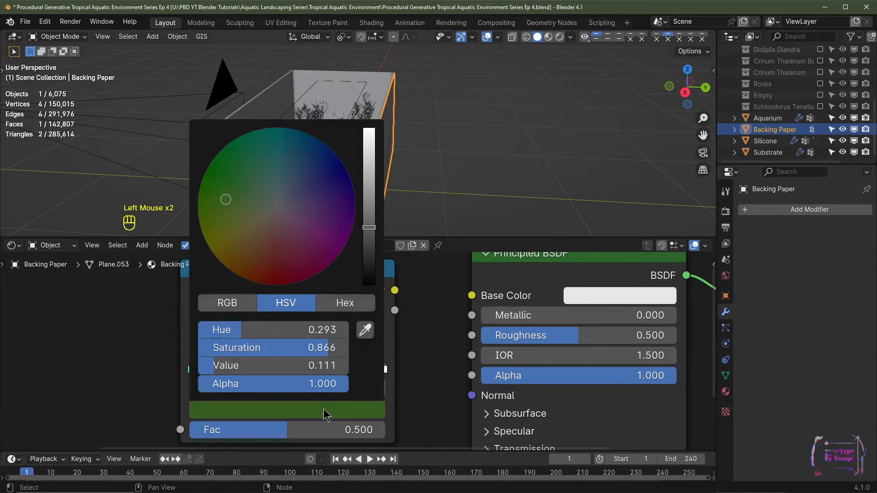
{"action": "scroll", "coordinate": [325, 387], "scroll_direction": "up", "scroll_amount": 10}
{"action": "left_click", "coordinate": [308, 193]}
{"action": "scroll", "coordinate": [303, 180], "scroll_direction": "down", "scroll_amount": 10}
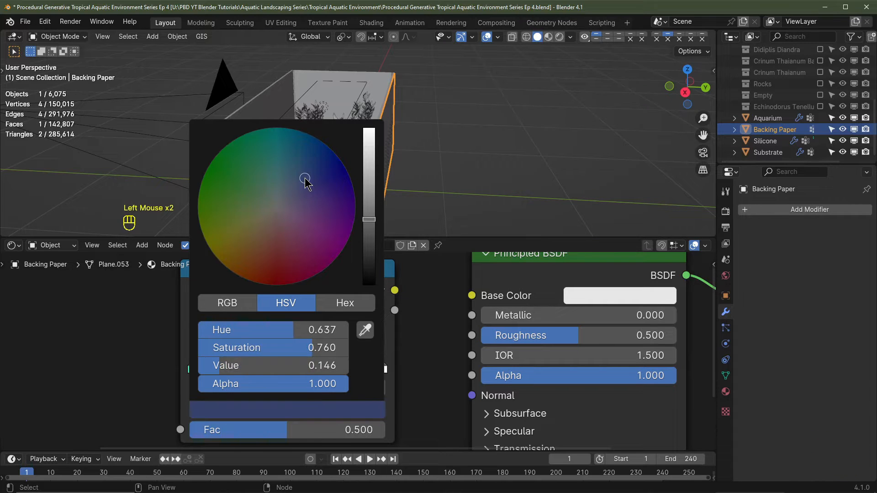
{"action": "left_click_drag", "start_coordinate": [303, 180], "coordinate": [307, 173]}
Add a Color Ramp stop midway between the dark green and white stops and set it to black.
{"action": "left_click", "coordinate": [382, 368]}
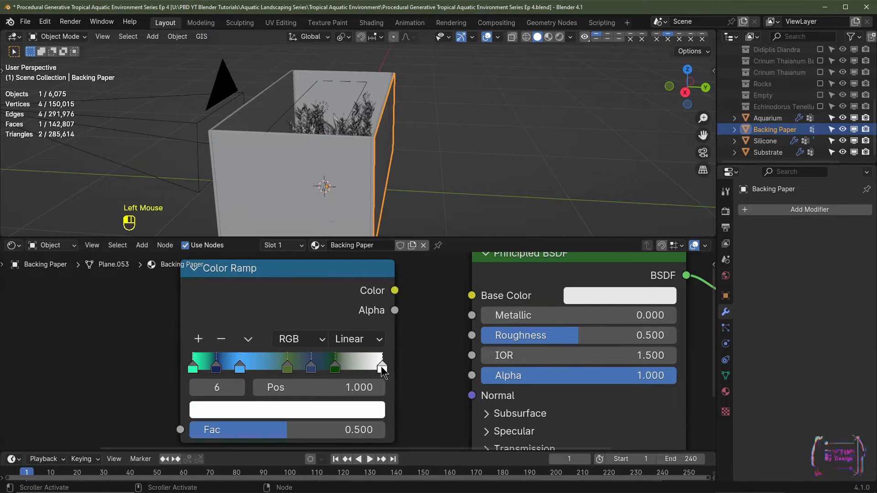
{"action": "left_click", "coordinate": [358, 368]}
{"action": "left_click", "coordinate": [352, 407]}
{"action": "scroll", "coordinate": [351, 408], "scroll_direction": "down", "scroll_amount": 12}
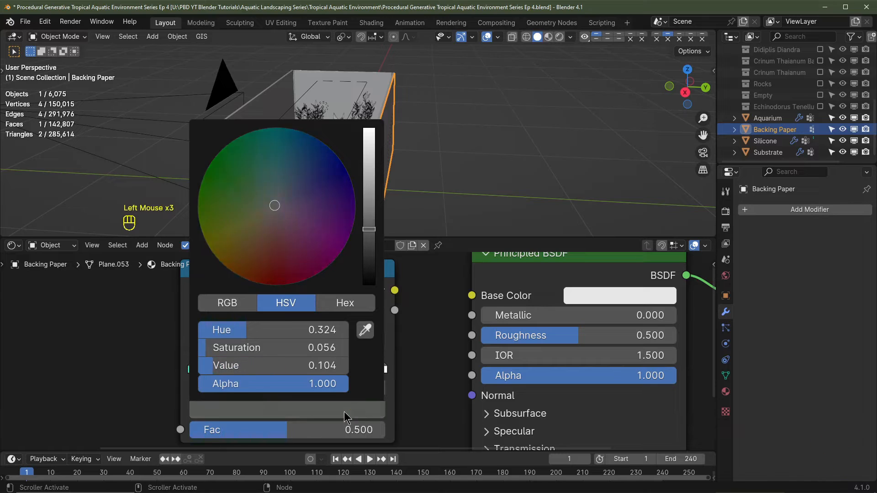
{"action": "left_click", "coordinate": [382, 368]}
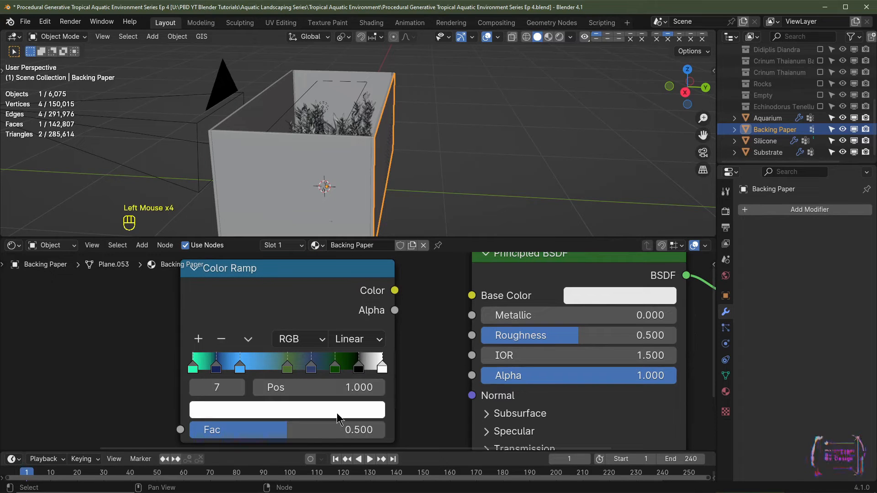
Set the Color Ramp interpolation to Constant and space the stops more evenly, with the black stop at 0.817.
{"action": "left_click", "coordinate": [358, 350]}
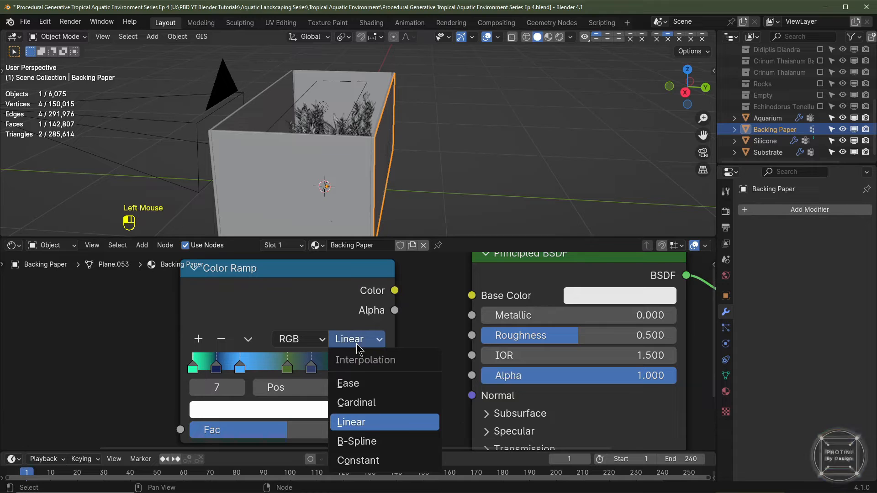
{"action": "left_click", "coordinate": [363, 462]}
{"action": "left_click_drag", "start_coordinate": [237, 370], "coordinate": [368, 369]}
{"action": "left_click_drag", "start_coordinate": [280, 369], "coordinate": [271, 369]}
{"action": "left_click_drag", "start_coordinate": [302, 369], "coordinate": [296, 369]}
{"action": "left_click_drag", "start_coordinate": [354, 369], "coordinate": [348, 370]}
Duplicate the Backing Paper panel along the global X axis so the copy stands beside the tank.
{"action": "scroll", "coordinate": [358, 351], "scroll_direction": "down", "scroll_amount": 2}
{"action": "middle_click_drag", "start_coordinate": [387, 152], "coordinate": [390, 185]}
{"action": "left_click", "coordinate": [334, 153]}
{"action": "scroll", "coordinate": [375, 160], "scroll_direction": "down", "scroll_amount": 2}
{"action": "scroll", "coordinate": [372, 155], "scroll_direction": "down", "scroll_amount": 4}
{"action": "scroll", "coordinate": [388, 172], "scroll_direction": "up", "scroll_amount": 2}
{"action": "key", "text": "shift+d"}
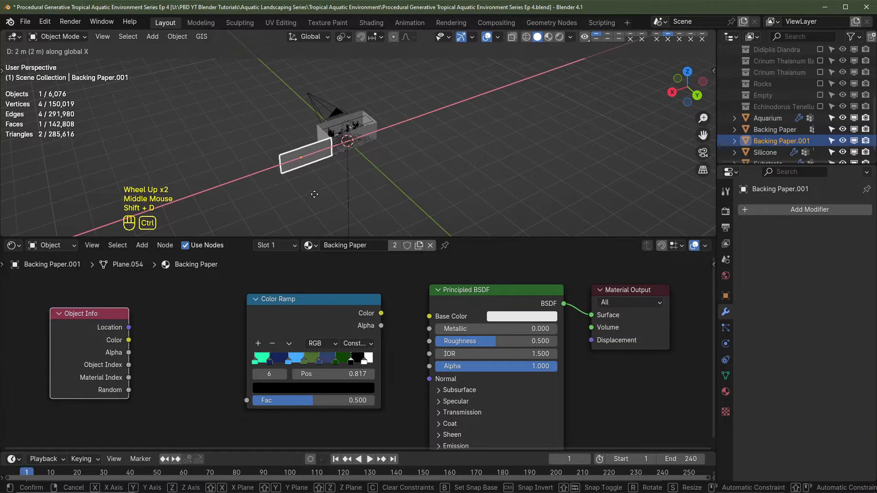
{"action": "left_click", "coordinate": [292, 197], "text": "shift"}
Select both Backing Paper panels and duplicate them together 6 m along the X axis.
{"action": "left_click", "coordinate": [364, 135]}
{"action": "left_click", "coordinate": [286, 164], "text": "shift"}
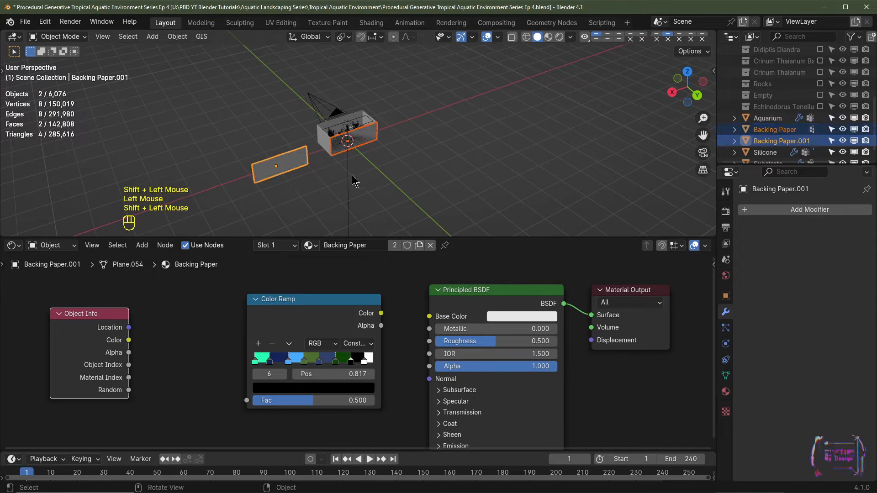
{"action": "scroll", "coordinate": [381, 175], "scroll_direction": "down", "scroll_amount": 2}
{"action": "key", "text": "shift+d"}
{"action": "key", "text": "x"}
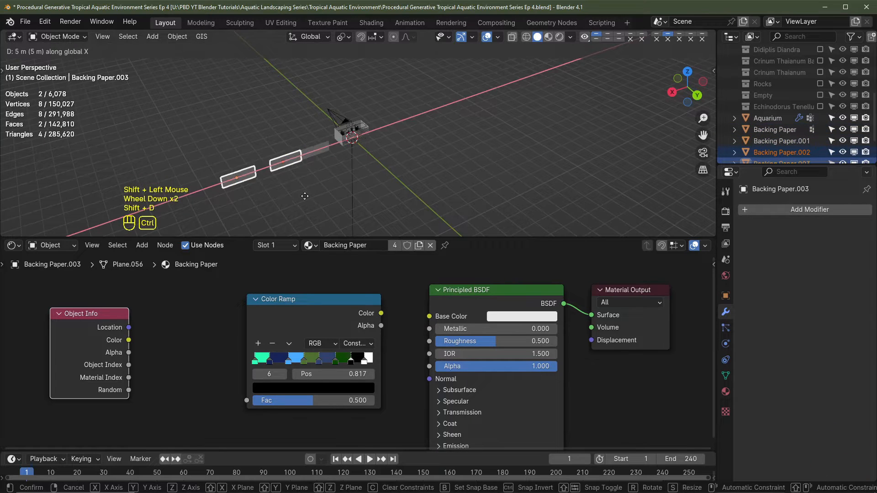
{"action": "left_click", "coordinate": [290, 196], "text": "ctrl"}
Duplicate the newest pair of Backing Paper panels twice more, each time 6 m further along the X axis.
{"action": "middle_click_drag", "start_coordinate": [290, 197], "coordinate": [372, 159], "text": "shift"}
{"action": "key", "text": "shift+d"}
{"action": "key", "text": "x"}
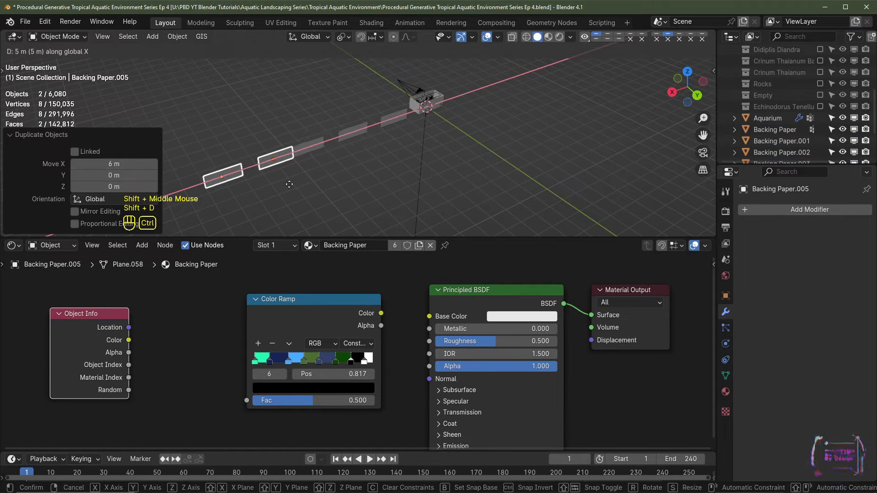
{"action": "left_click", "coordinate": [290, 184], "text": "ctrl"}
{"action": "middle_click_drag", "start_coordinate": [312, 169], "coordinate": [415, 133], "text": "shift"}
{"action": "key", "text": "shift+d"}
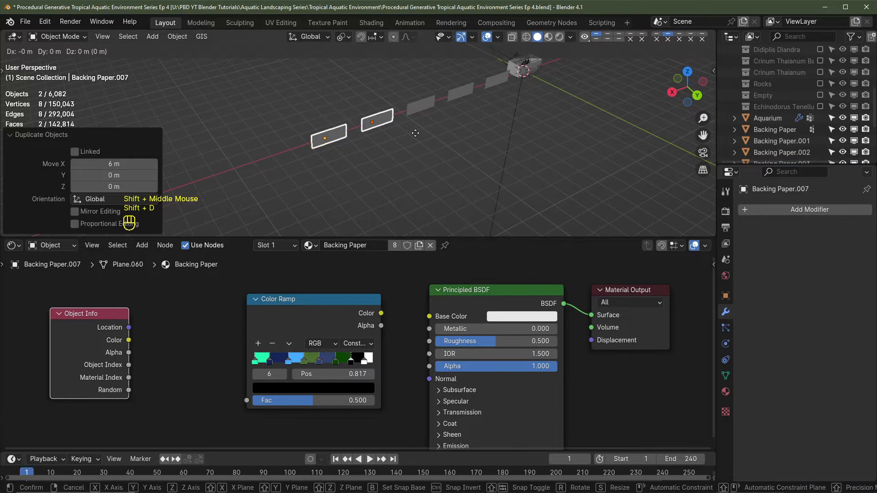
{"action": "key", "text": "x"}
{"action": "left_click", "coordinate": [326, 166], "text": "ctrl"}
Show the rendered preview, then link Color Ramp Color to Base Color and Object Info Random to the ramp's Fac.
{"action": "left_click", "coordinate": [558, 37]}
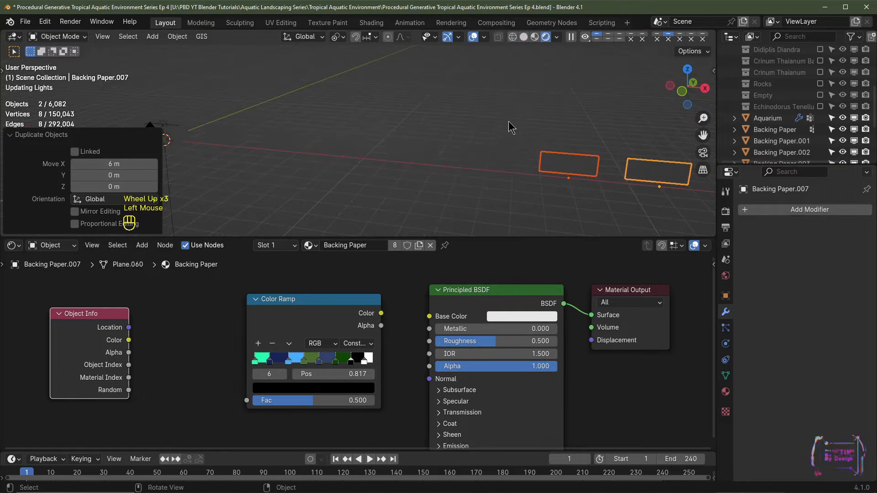
{"action": "left_click_drag", "start_coordinate": [381, 313], "coordinate": [430, 316]}
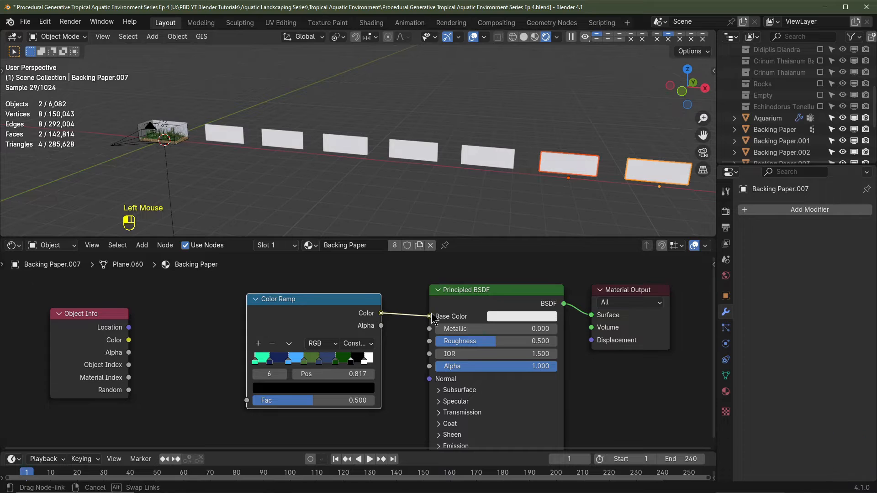
{"action": "left_click_drag", "start_coordinate": [129, 390], "coordinate": [246, 400]}
{"action": "middle_click_drag", "start_coordinate": [320, 183], "coordinate": [479, 176]}
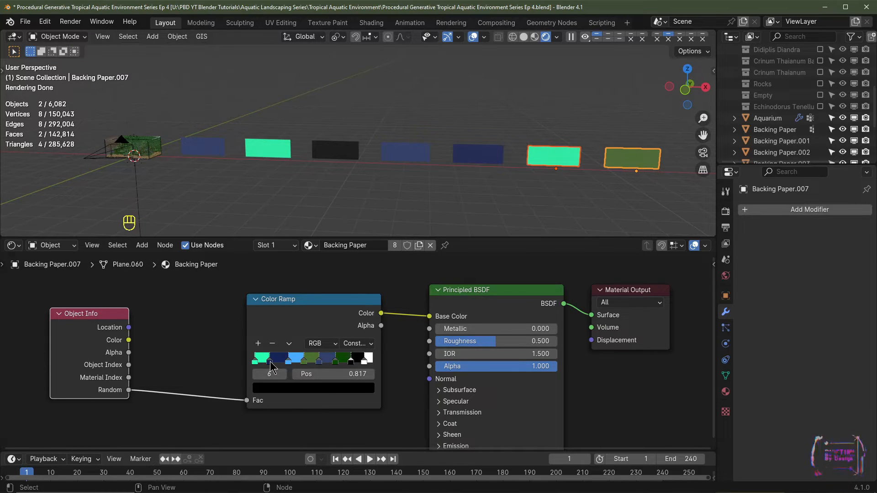
Reposition the Color Ramp stops to rebalance the color bands, placing black at 0.657 and light blue at 0.174.
{"action": "left_click_drag", "start_coordinate": [270, 362], "coordinate": [316, 362]}
{"action": "left_click_drag", "start_coordinate": [351, 361], "coordinate": [355, 363]}
{"action": "scroll", "coordinate": [359, 351], "scroll_direction": "up", "scroll_amount": 2}
{"action": "left_click_drag", "start_coordinate": [332, 366], "coordinate": [303, 365]}
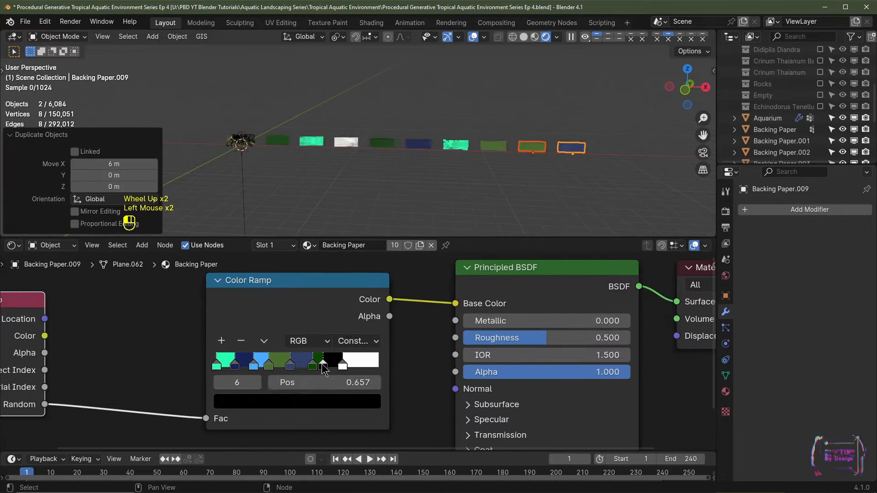
{"action": "left_click_drag", "start_coordinate": [283, 365], "coordinate": [244, 365]}
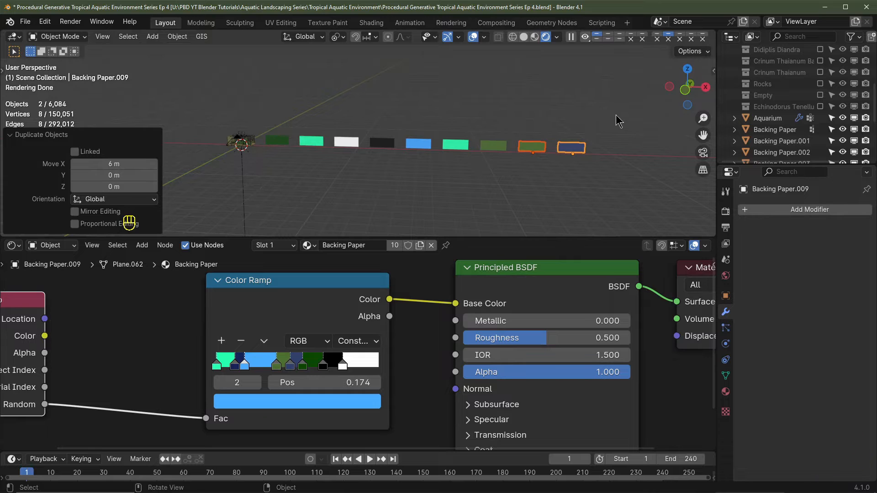
Delete all the duplicated Backing Paper panels, keeping only the original on the tank.
{"action": "left_click", "coordinate": [572, 147]}
{"action": "left_click", "coordinate": [532, 146], "text": "shift"}
{"action": "left_click", "coordinate": [494, 146], "text": "shift"}
{"action": "left_click", "coordinate": [455, 144], "text": "shift"}
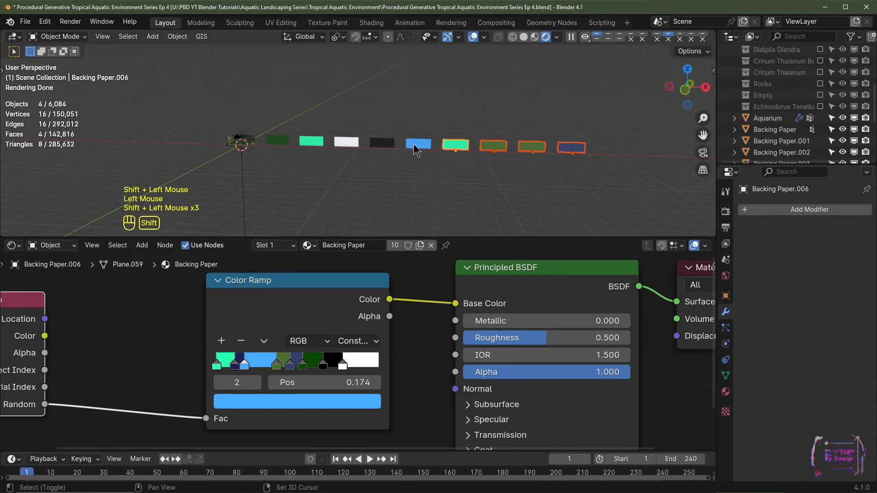
{"action": "left_click", "coordinate": [415, 144], "text": "shift"}
{"action": "left_click", "coordinate": [347, 142], "text": "shift"}
{"action": "left_click", "coordinate": [311, 142], "text": "shift"}
{"action": "left_click", "coordinate": [277, 141], "text": "shift"}
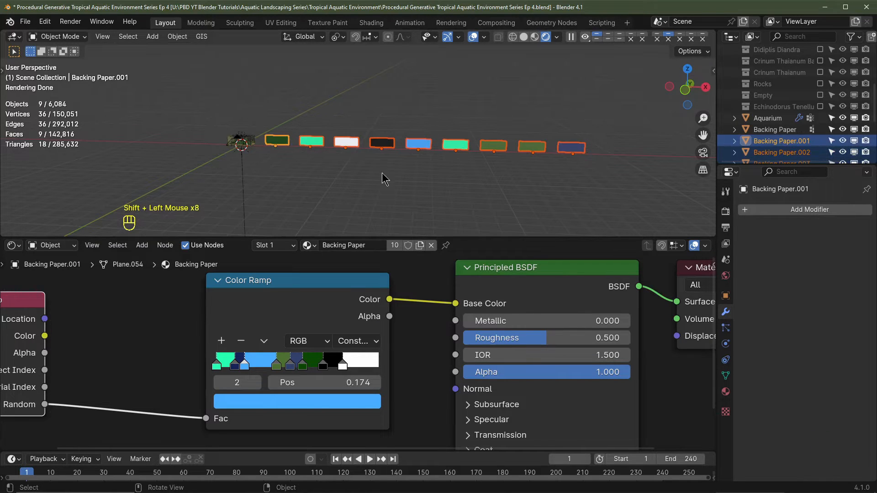
{"action": "key", "text": "x"}
{"action": "left_click", "coordinate": [367, 172]}
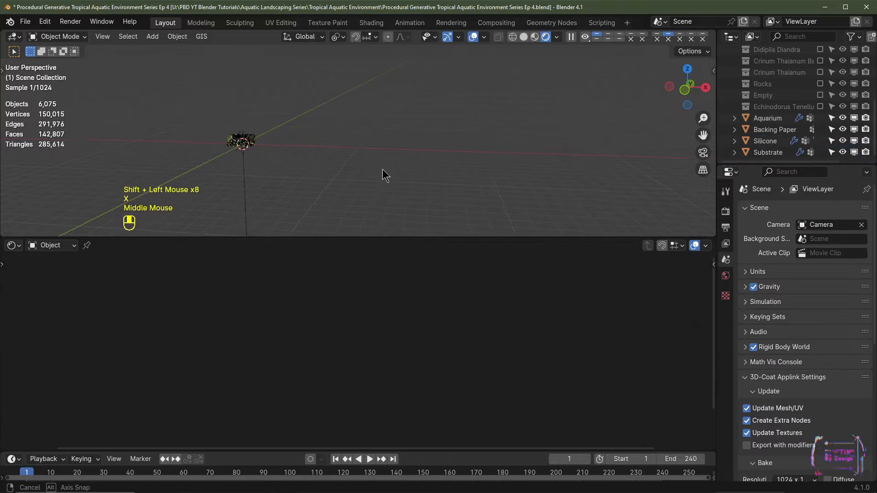
Select the original Backing Paper panel on the tank and return the viewport to solid shading.
{"action": "middle_click_drag", "start_coordinate": [385, 172], "coordinate": [319, 174]}
{"action": "left_click", "coordinate": [439, 100]}
{"action": "left_click", "coordinate": [380, 141]}
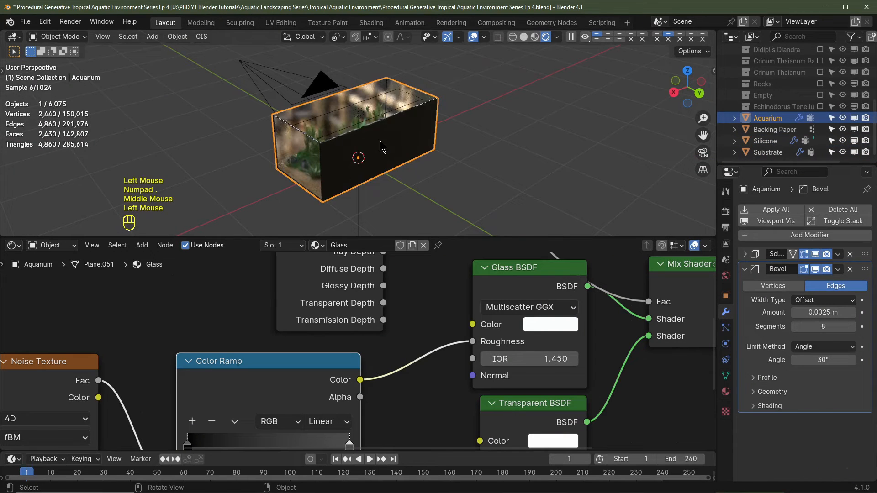
{"action": "left_click", "coordinate": [379, 146]}
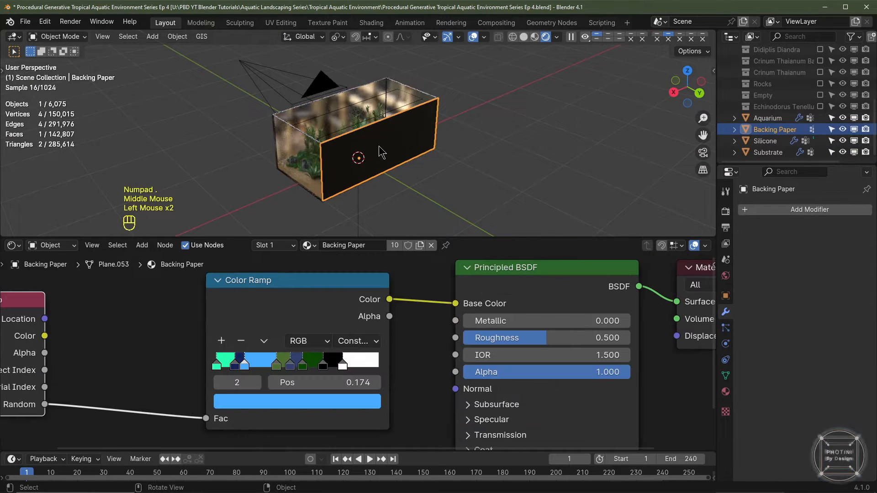
{"action": "left_click", "coordinate": [524, 36]}
In the right orthographic view, nudge the Backing Paper panel slightly so it no longer overlaps the tank's rear glass.
{"action": "middle_click_drag", "start_coordinate": [448, 147], "coordinate": [439, 162]}
{"action": "scroll", "coordinate": [440, 162], "scroll_direction": "up", "scroll_amount": 2}
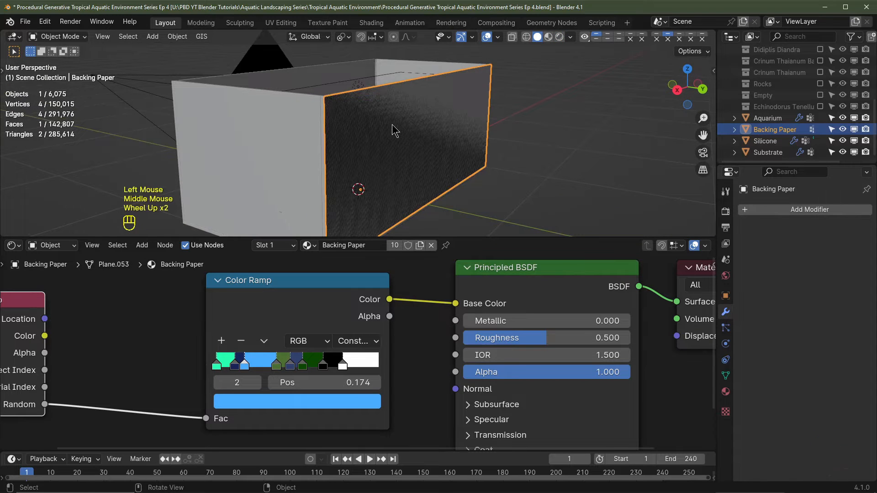
{"action": "middle_click_drag", "start_coordinate": [432, 120], "coordinate": [457, 133]}
{"action": "key", "text": "KP_3"}
{"action": "scroll", "coordinate": [591, 138], "scroll_direction": "up", "scroll_amount": 2}
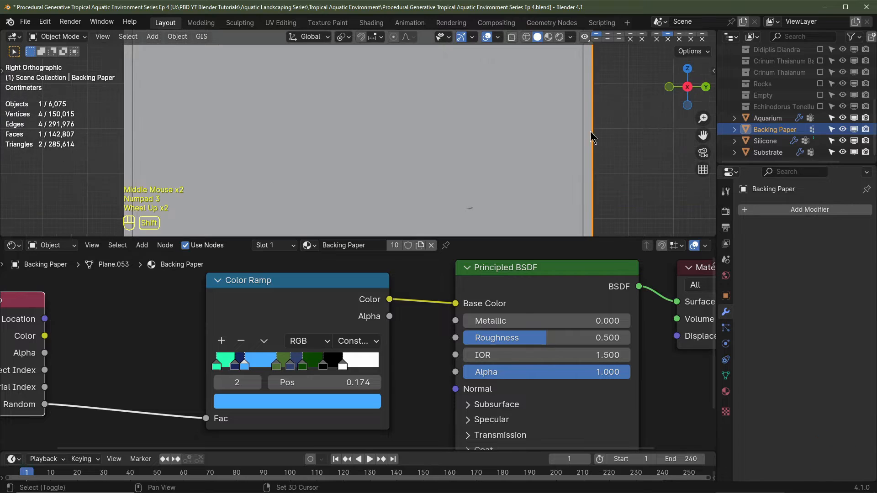
{"action": "middle_click_drag", "start_coordinate": [591, 137], "coordinate": [417, 160], "text": "shift"}
{"action": "scroll", "coordinate": [417, 160], "scroll_direction": "up", "scroll_amount": 5}
{"action": "middle_click_drag", "start_coordinate": [568, 141], "coordinate": [386, 155], "text": "shift"}
{"action": "scroll", "coordinate": [429, 160], "scroll_direction": "up", "scroll_amount": 4}
{"action": "scroll", "coordinate": [432, 160], "scroll_direction": "up", "scroll_amount": 4}
{"action": "key", "text": "g"}
{"action": "left_click", "coordinate": [423, 152]}
{"action": "scroll", "coordinate": [423, 152], "scroll_direction": "down", "scroll_amount": 2}
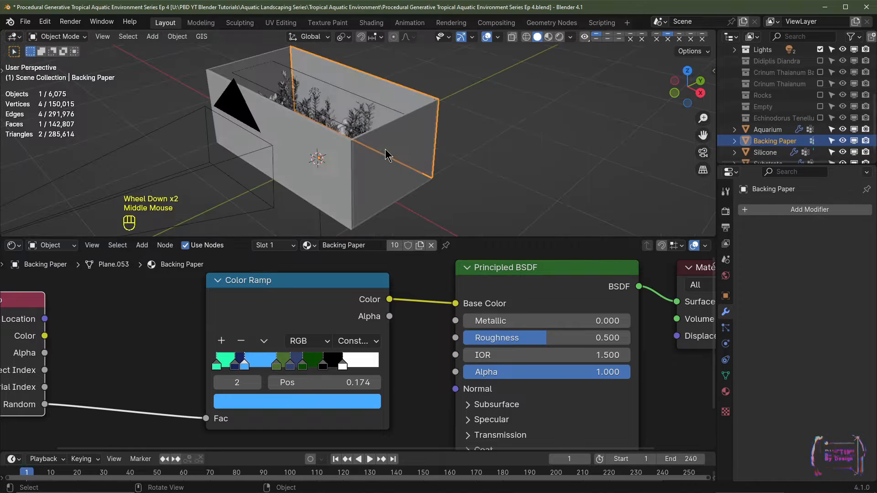
Examine the vertex groups stored on the Aquarium and Substrate objects.
{"action": "left_click", "coordinate": [381, 155]}
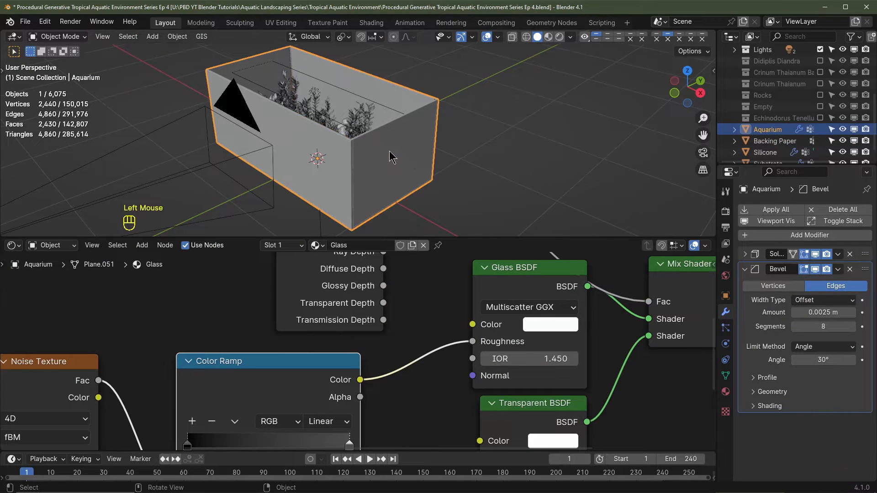
{"action": "left_click", "coordinate": [725, 377]}
{"action": "scroll", "coordinate": [783, 256], "scroll_direction": "up", "scroll_amount": 2}
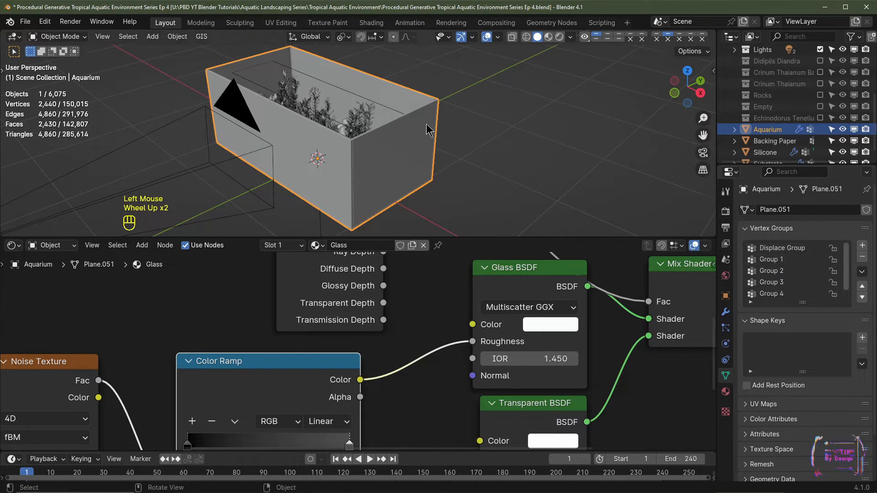
{"action": "scroll", "coordinate": [418, 123], "scroll_direction": "up", "scroll_amount": 4}
{"action": "middle_click_drag", "start_coordinate": [379, 134], "coordinate": [438, 194]}
{"action": "left_click", "coordinate": [355, 159]}
{"action": "scroll", "coordinate": [333, 170], "scroll_direction": "up", "scroll_amount": 2}
{"action": "scroll", "coordinate": [333, 170], "scroll_direction": "down", "scroll_amount": 2}
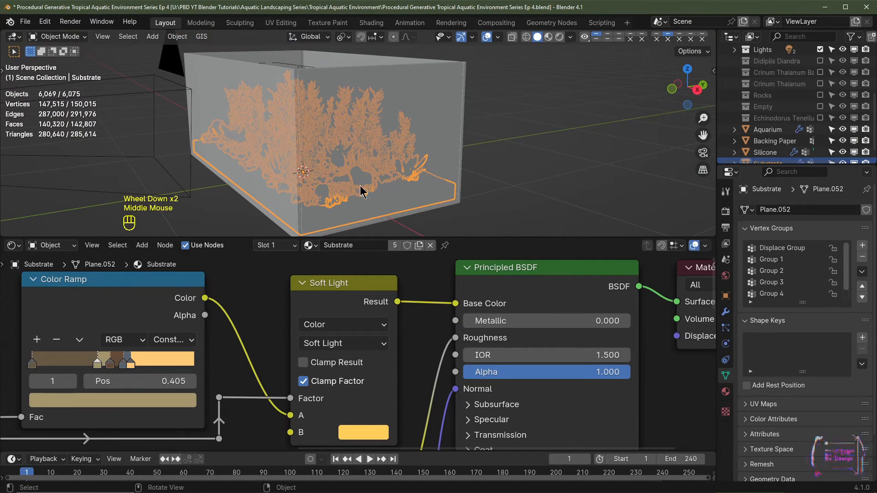
Delete all vertex groups from the Aquarium object, starting with Displace Group.
{"action": "left_click", "coordinate": [379, 110]}
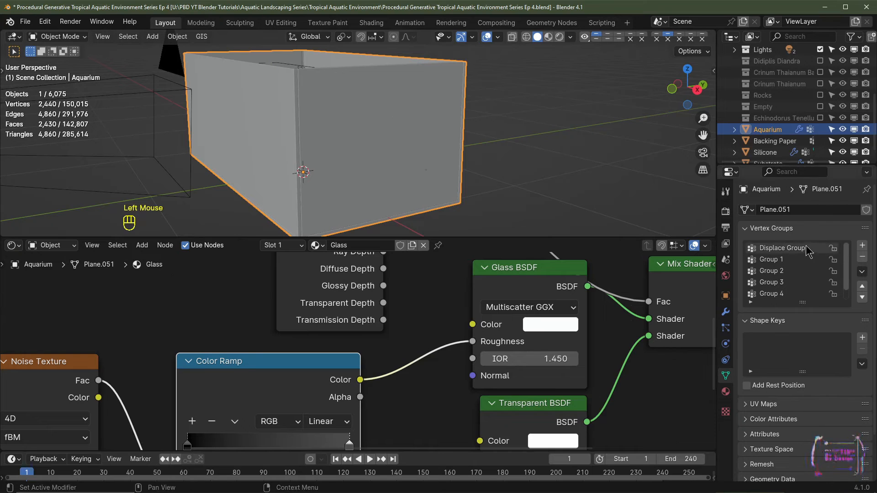
{"action": "left_click", "coordinate": [821, 249]}
{"action": "left_click", "coordinate": [863, 257]}
{"action": "left_click", "coordinate": [862, 257]}
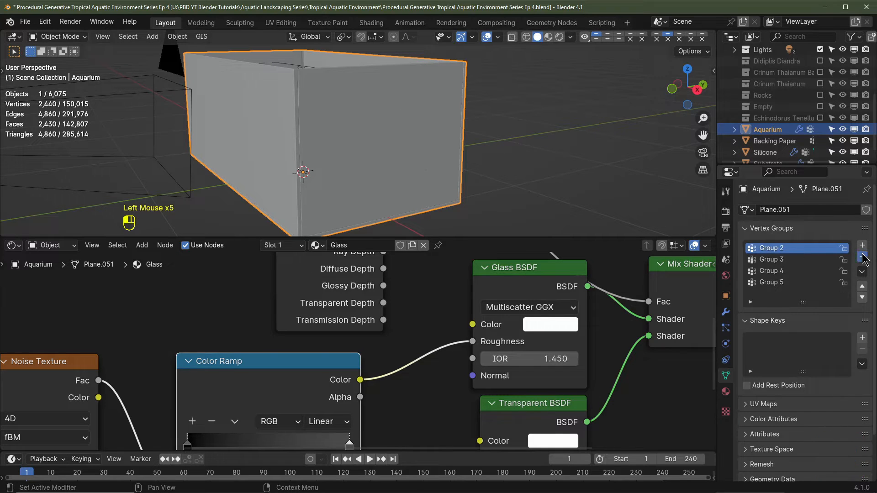
{"action": "left_click", "coordinate": [863, 257]}
Set the viewport display color of the Backing Paper material to blue.
{"action": "scroll", "coordinate": [404, 149], "scroll_direction": "up", "scroll_amount": 2}
{"action": "middle_click_drag", "start_coordinate": [500, 201], "coordinate": [535, 169]}
{"action": "left_click", "coordinate": [403, 149]}
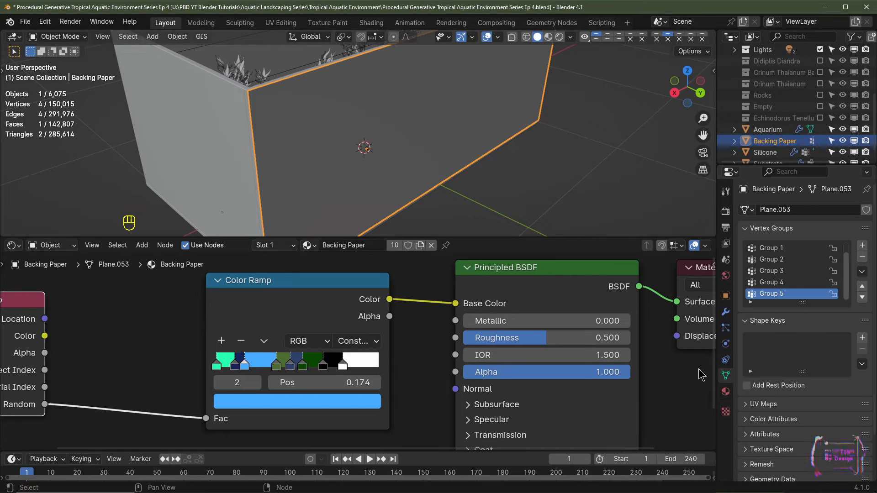
{"action": "left_click", "coordinate": [725, 392]}
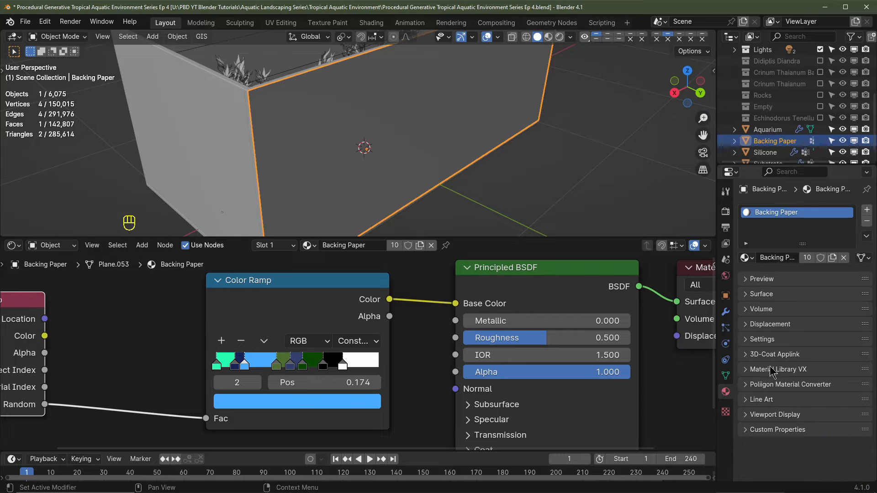
{"action": "left_click", "coordinate": [775, 414]}
{"action": "left_click", "coordinate": [824, 432]}
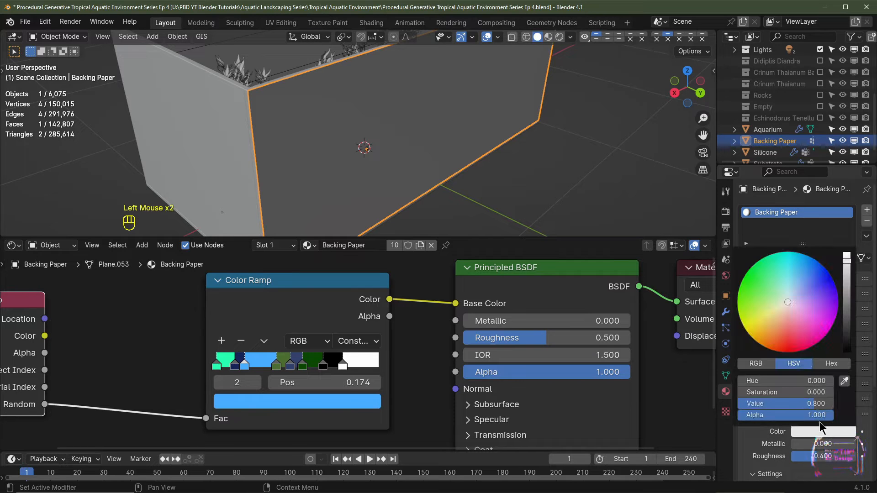
{"action": "left_click", "coordinate": [809, 269]}
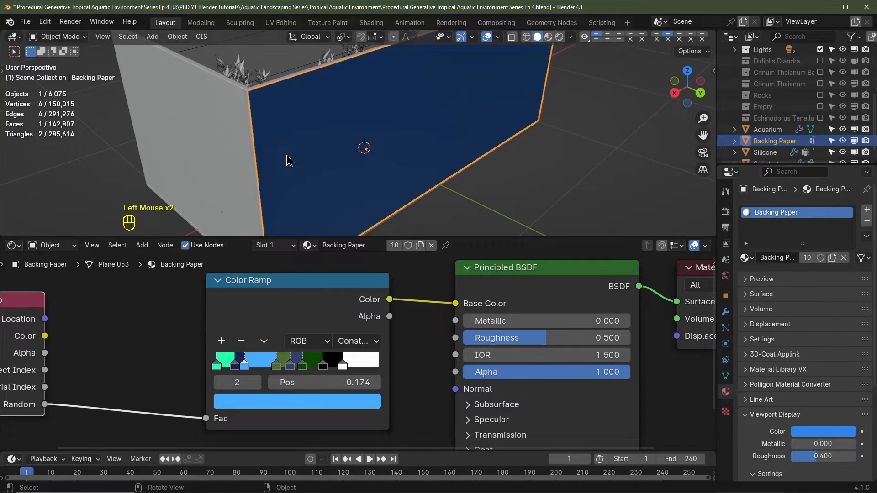
Set the viewport display color of the Aquarium's Glass material to pale green.
{"action": "left_click", "coordinate": [211, 104]}
{"action": "scroll", "coordinate": [825, 428], "scroll_direction": "down", "scroll_amount": 1}
{"action": "scroll", "coordinate": [825, 427], "scroll_direction": "down", "scroll_amount": 2}
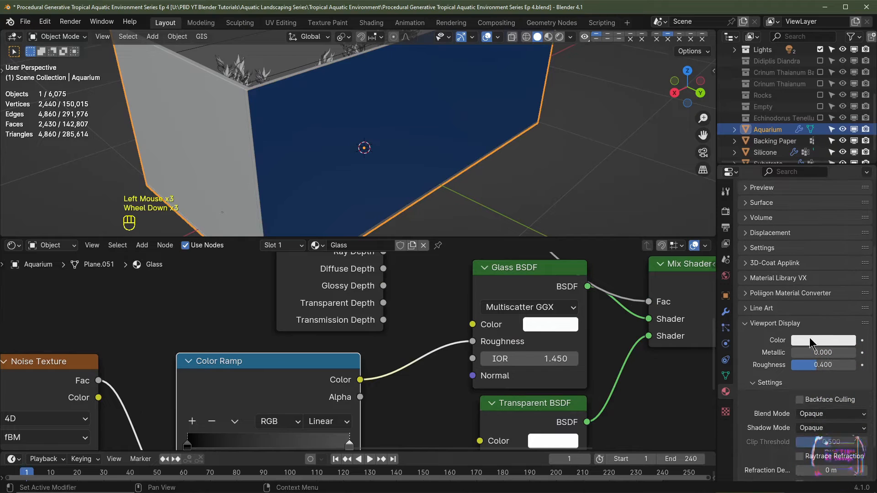
{"action": "left_click", "coordinate": [811, 335]}
{"action": "left_click", "coordinate": [778, 199]}
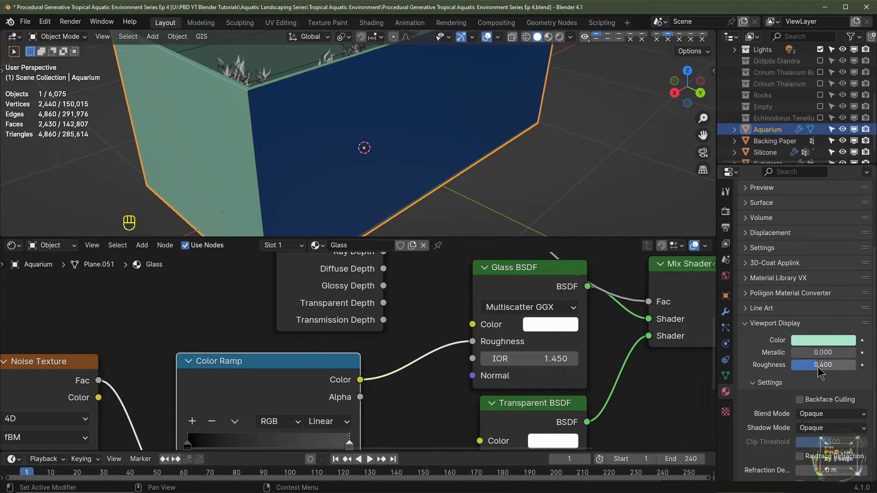
Set the alpha of the Glass material's viewport display color to 0.3 for see-through tank walls.
{"action": "left_click", "coordinate": [816, 340]}
{"action": "left_click_drag", "start_coordinate": [834, 324], "coordinate": [779, 324]}
{"action": "left_click", "coordinate": [779, 323]}
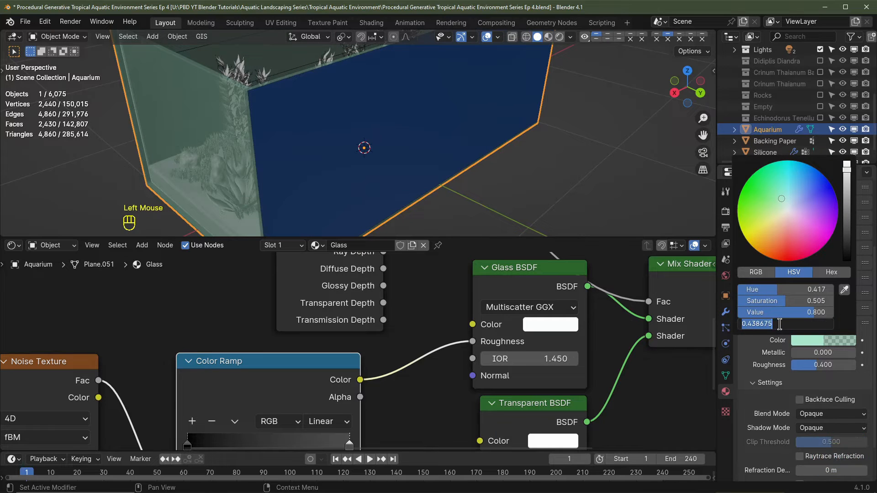
{"action": "type", "text": ".3"}
{"action": "key", "text": "Return"}
Select the Silicone along the tank's inner corners and set its material's viewport display color to black.
{"action": "middle_click_drag", "start_coordinate": [334, 137], "coordinate": [427, 67]}
{"action": "scroll", "coordinate": [434, 115], "scroll_direction": "down", "scroll_amount": 2}
{"action": "scroll", "coordinate": [430, 105], "scroll_direction": "up", "scroll_amount": 2}
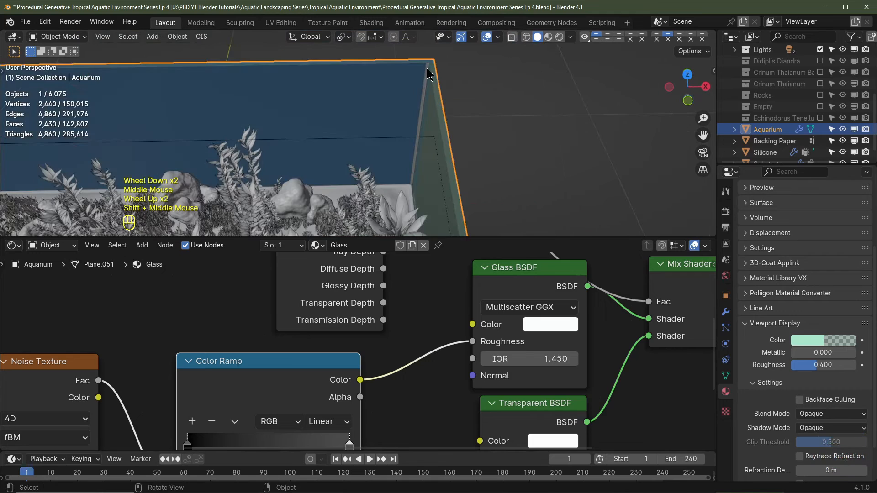
{"action": "left_click", "coordinate": [426, 68]}
{"action": "left_click", "coordinate": [812, 340]}
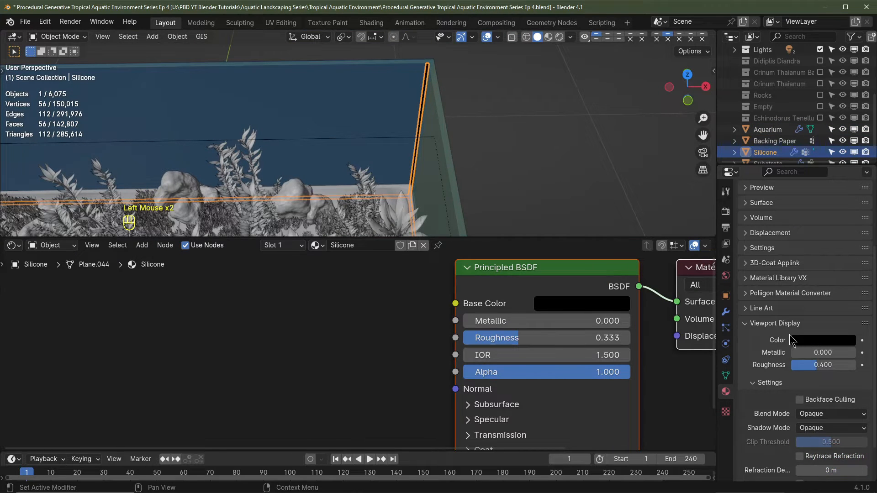
Select the Substrate and give its material a sandy brown viewport display color.
{"action": "middle_click_drag", "start_coordinate": [445, 169], "coordinate": [436, 153]}
{"action": "middle_click_drag", "start_coordinate": [436, 153], "coordinate": [440, 179], "text": "shift"}
{"action": "scroll", "coordinate": [441, 179], "scroll_direction": "down", "scroll_amount": 2}
{"action": "middle_click_drag", "start_coordinate": [385, 165], "coordinate": [358, 135]}
{"action": "left_click", "coordinate": [358, 135]}
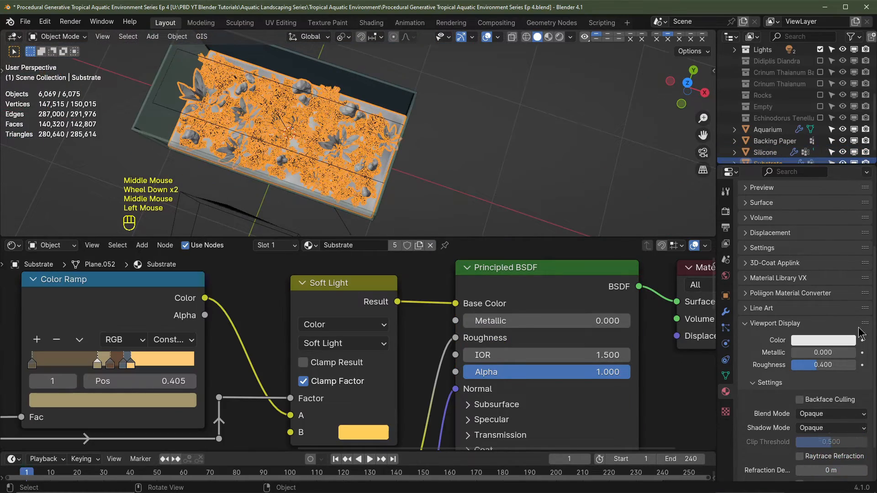
{"action": "left_click", "coordinate": [822, 341]}
{"action": "left_click", "coordinate": [767, 235]}
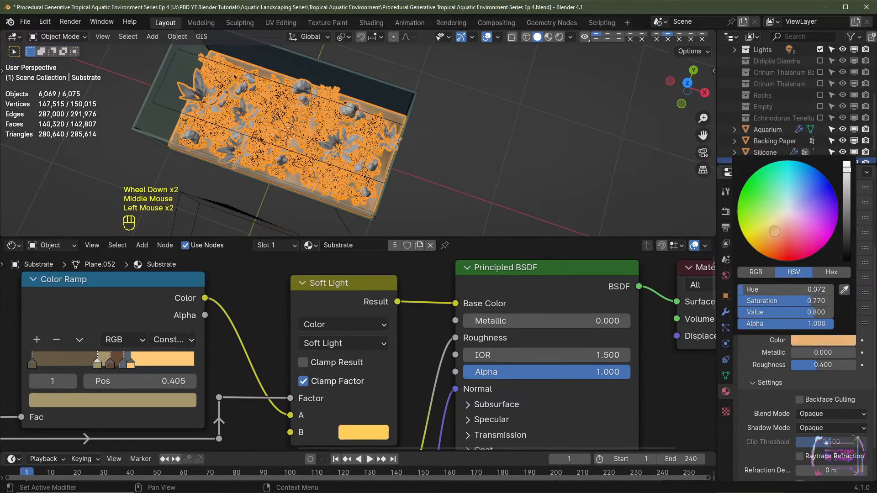
Select the rectangular area light over the tank and set its size to 1.75 m in X and 0.25 m in Y.
{"action": "scroll", "coordinate": [336, 164], "scroll_direction": "down", "scroll_amount": 2}
{"action": "middle_click_drag", "start_coordinate": [347, 150], "coordinate": [336, 164]}
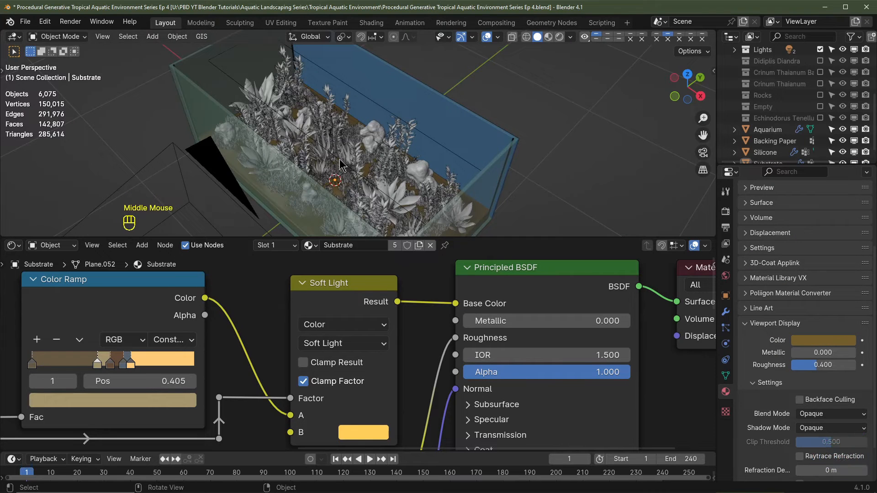
{"action": "left_click", "coordinate": [345, 88]}
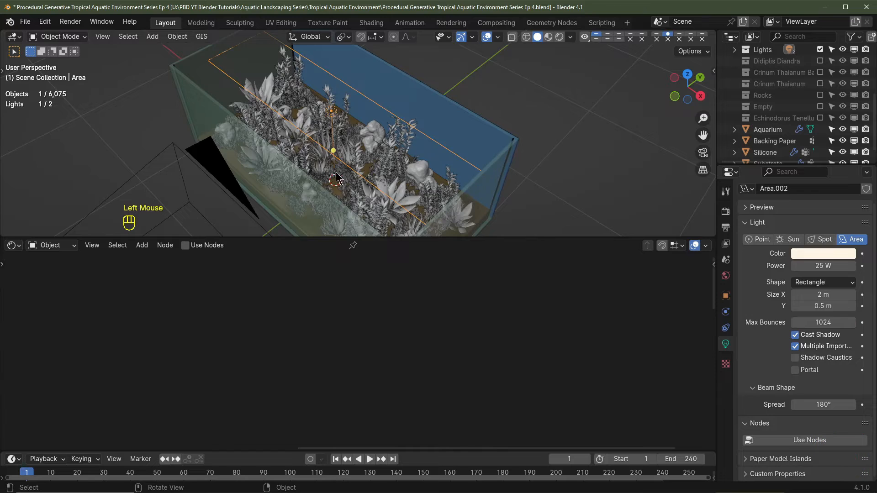
{"action": "middle_click_drag", "start_coordinate": [345, 88], "coordinate": [356, 196]}
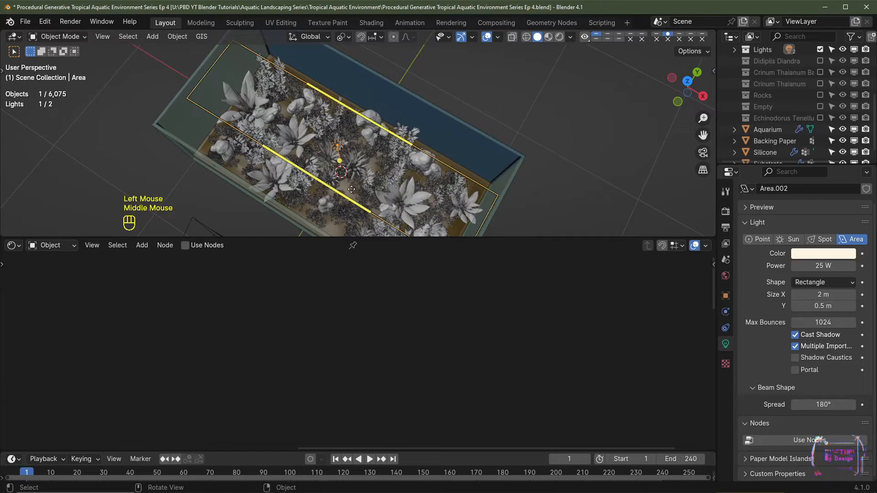
{"action": "key", "text": "KP_7"}
{"action": "middle_click_drag", "start_coordinate": [571, 189], "coordinate": [555, 160], "text": "shift"}
{"action": "left_click", "coordinate": [827, 294]}
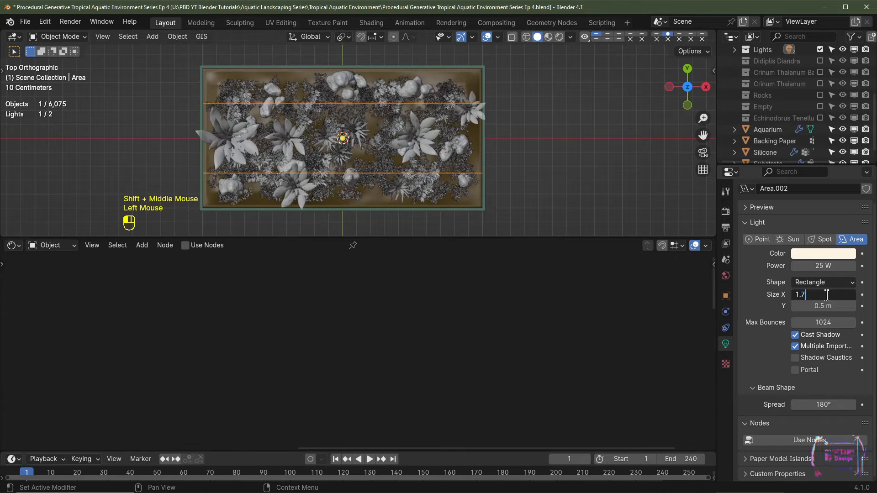
{"action": "type", "text": "1.75"}
{"action": "key", "text": "Tab"}
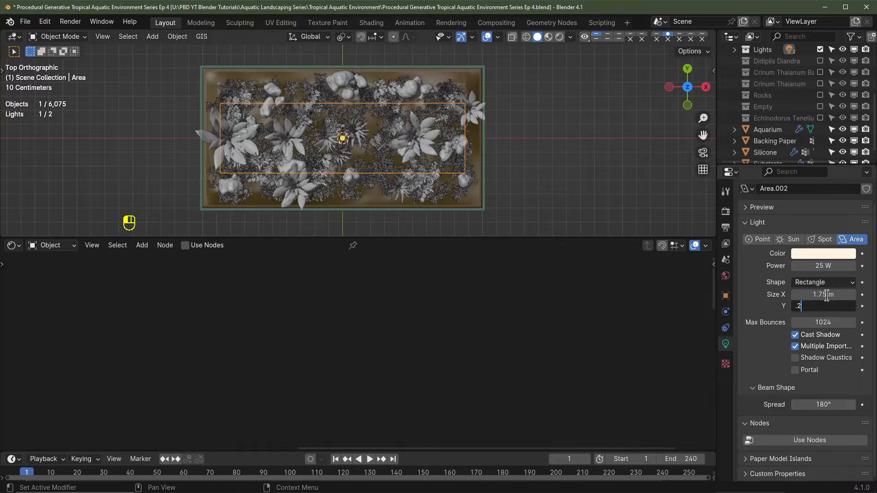
{"action": "key", "text": "Return"}
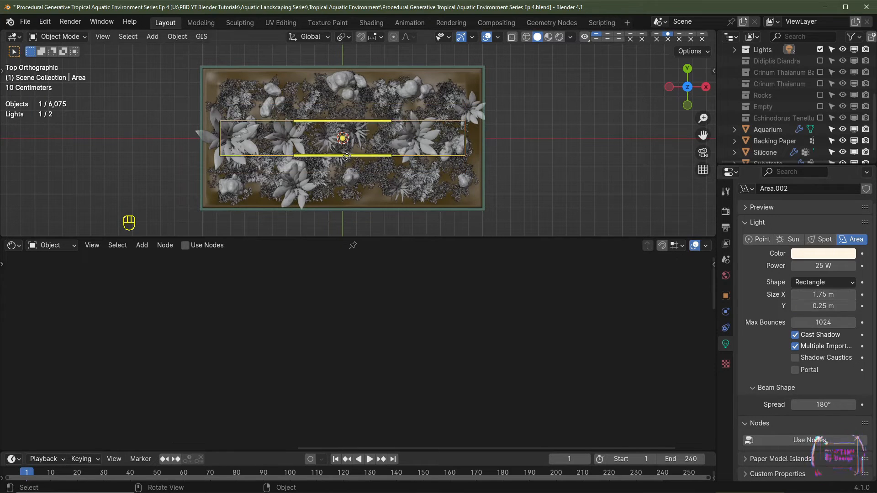
In the front orthographic view, hide the Camera and turn on X-ray display.
{"action": "middle_click_drag", "start_coordinate": [436, 171], "coordinate": [401, 207]}
{"action": "key", "text": "KP_1"}
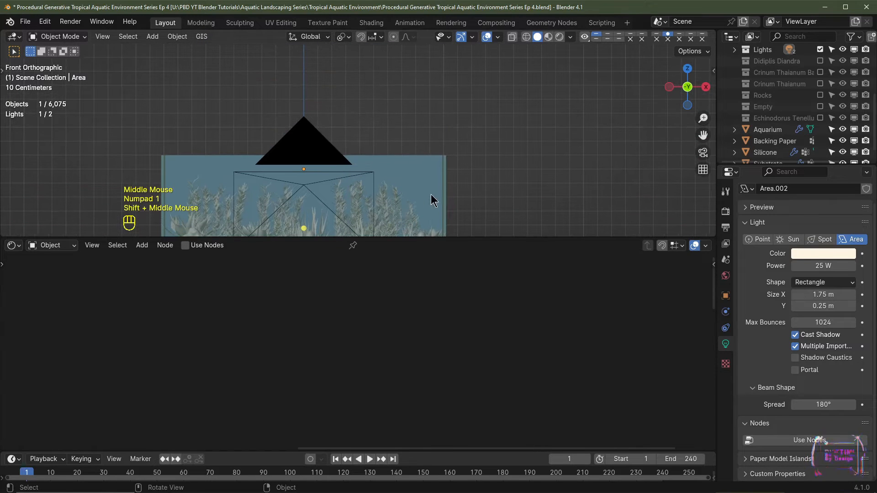
{"action": "scroll", "coordinate": [835, 76], "scroll_direction": "up", "scroll_amount": 2}
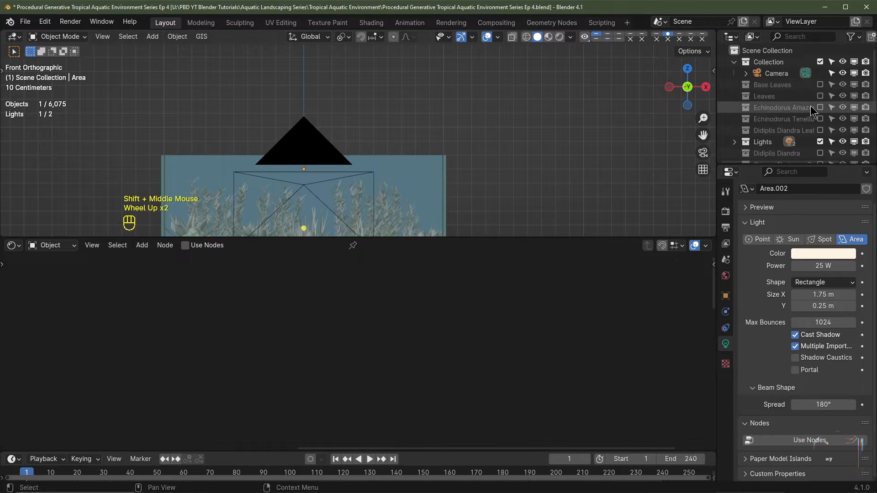
{"action": "left_click", "coordinate": [843, 73]}
{"action": "scroll", "coordinate": [411, 182], "scroll_direction": "up", "scroll_amount": 2}
{"action": "left_click", "coordinate": [512, 36]}
Raise the area light 0.15 m along Z so it sits just above the tank's rim.
{"action": "middle_click_drag", "start_coordinate": [499, 123], "coordinate": [535, 104], "text": "shift"}
{"action": "scroll", "coordinate": [403, 156], "scroll_direction": "up", "scroll_amount": 2}
{"action": "middle_click_drag", "start_coordinate": [340, 101], "coordinate": [371, 127], "text": "shift"}
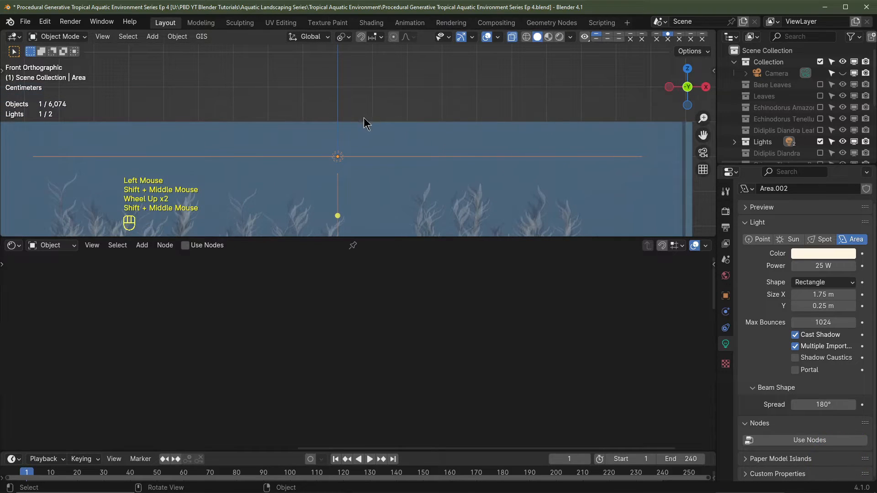
{"action": "scroll", "coordinate": [372, 164], "scroll_direction": "up", "scroll_amount": 3}
{"action": "key", "text": "g"}
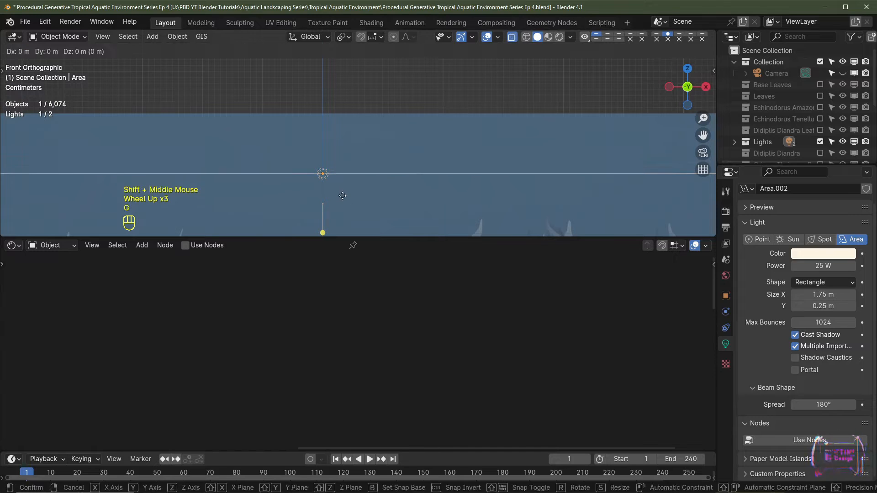
{"action": "key", "text": "z"}
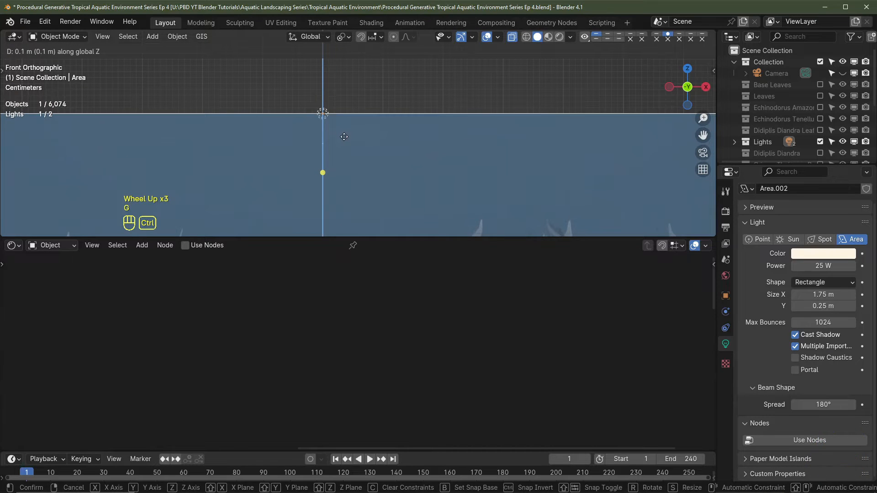
{"action": "left_click", "coordinate": [343, 112]}
View the tank through the scene camera with rendered viewport shading.
{"action": "scroll", "coordinate": [390, 155], "scroll_direction": "down", "scroll_amount": 2}
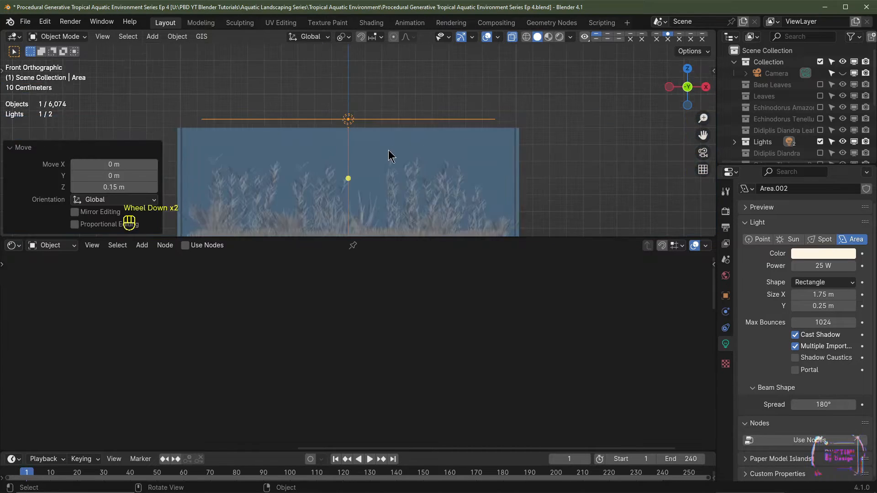
{"action": "scroll", "coordinate": [484, 143], "scroll_direction": "down", "scroll_amount": 1}
{"action": "mouse_move", "coordinate": [484, 143]}
{"action": "middle_mouse_down"}
{"action": "mouse_move", "coordinate": [500, 141]}
{"action": "mouse_move", "coordinate": [475, 165]}
{"action": "mouse_move", "coordinate": [474, 149]}
{"action": "middle_mouse_up"}
{"action": "scroll", "coordinate": [474, 164], "scroll_direction": "up", "scroll_amount": 2}
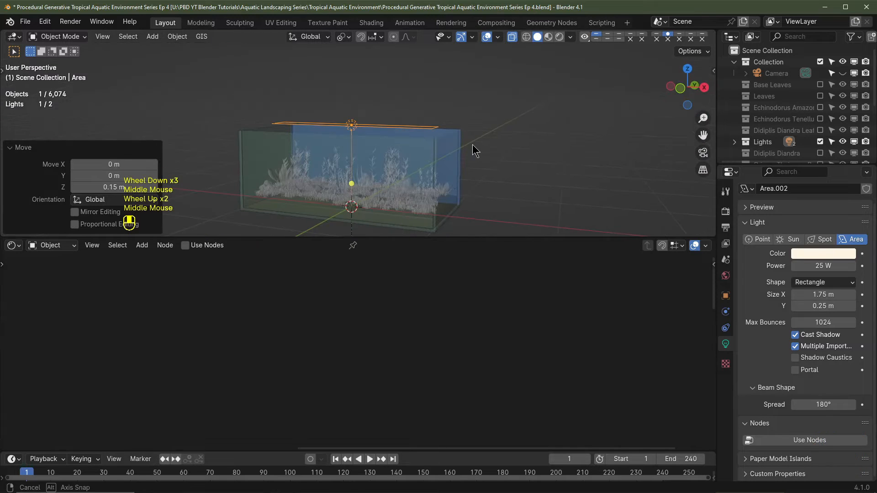
{"action": "key", "text": "KP_0"}
{"action": "scroll", "coordinate": [541, 82], "scroll_direction": "down", "scroll_amount": 1}
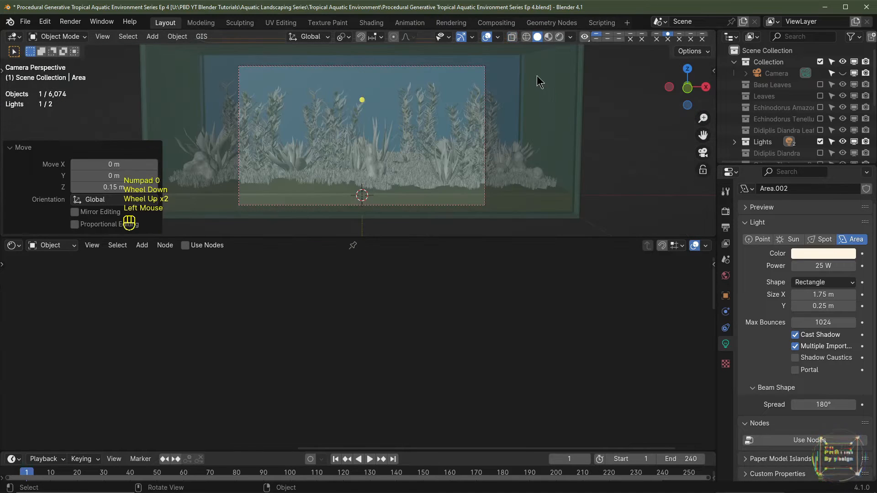
{"action": "left_click", "coordinate": [560, 37]}
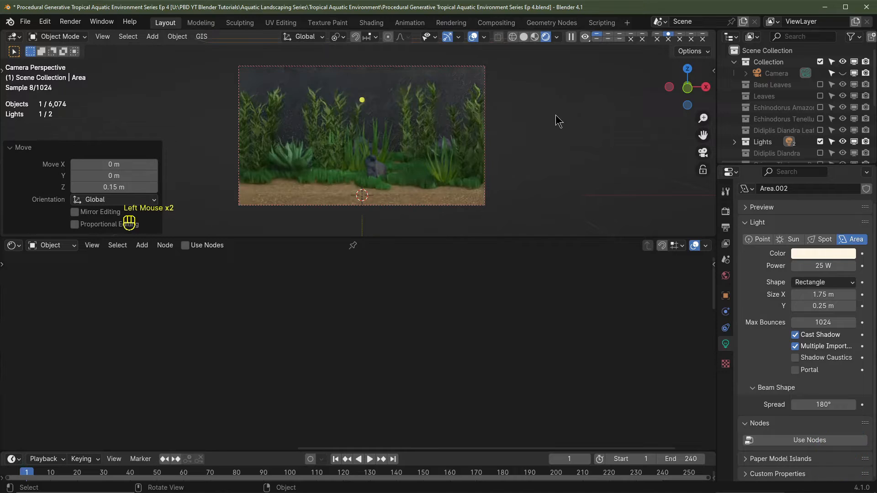
Set the saturation of the area light's color to 0.05.
{"action": "left_click", "coordinate": [820, 254]}
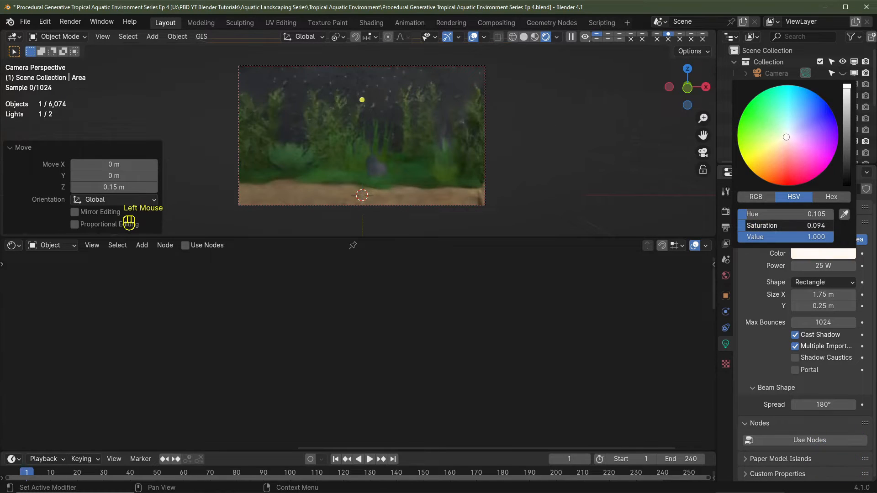
{"action": "left_click_drag", "start_coordinate": [747, 226], "coordinate": [744, 226]}
{"action": "left_click", "coordinate": [744, 226]}
{"action": "type", "text": ".05"}
{"action": "key", "text": "Return"}
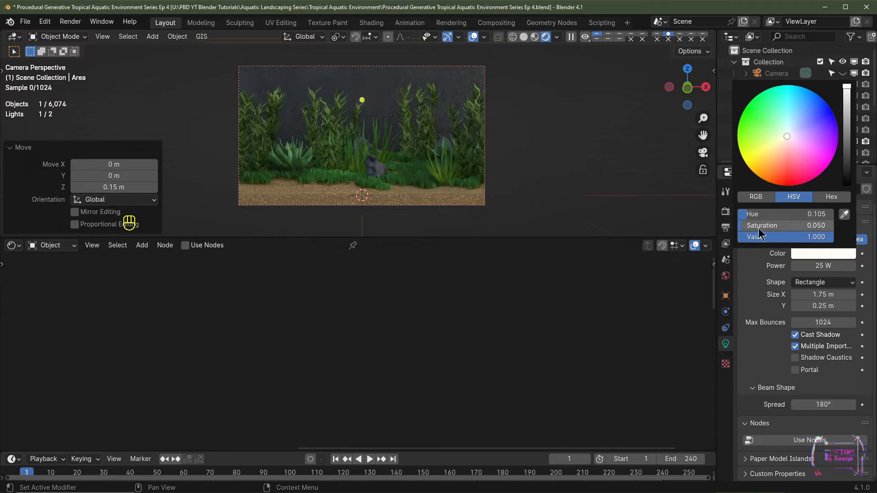
{"action": "left_click", "coordinate": [818, 255]}
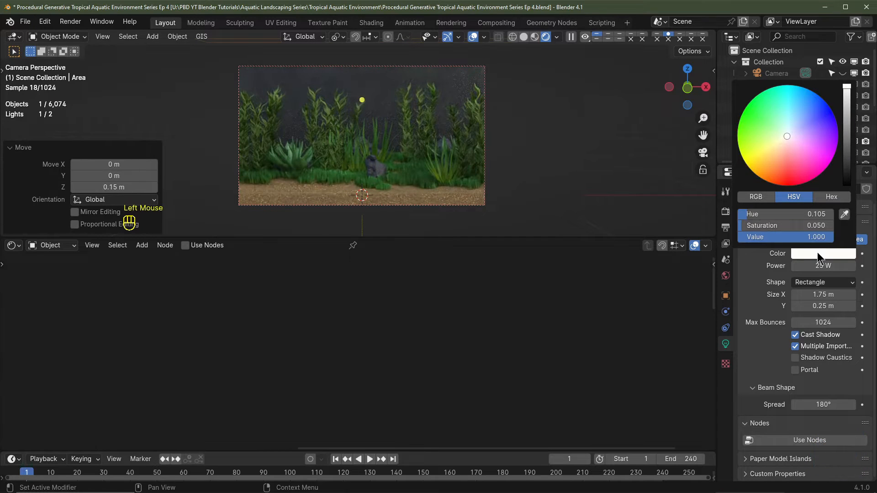
In the front view, enable Scene World and Scene Lights for the rendered viewport shading.
{"action": "key", "text": "KP_1"}
{"action": "scroll", "coordinate": [358, 201], "scroll_direction": "up", "scroll_amount": 2}
{"action": "middle_click_drag", "start_coordinate": [361, 192], "coordinate": [358, 204], "text": "shift"}
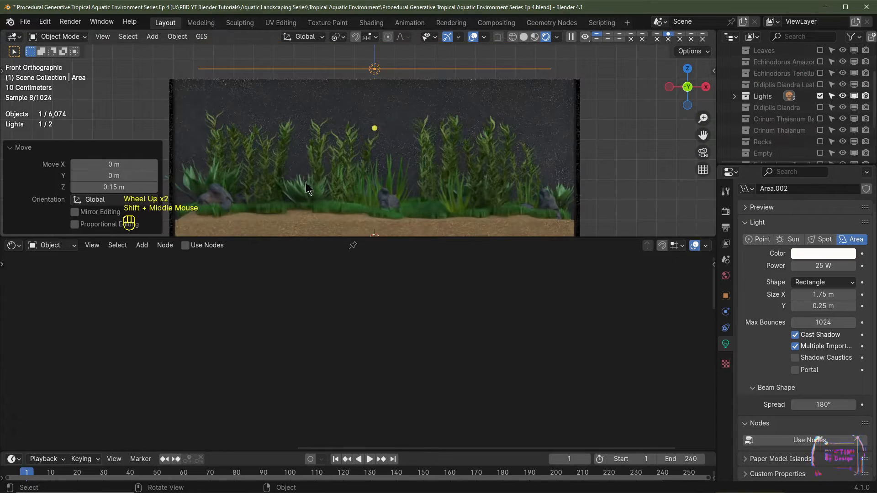
{"action": "left_click", "coordinate": [556, 37]}
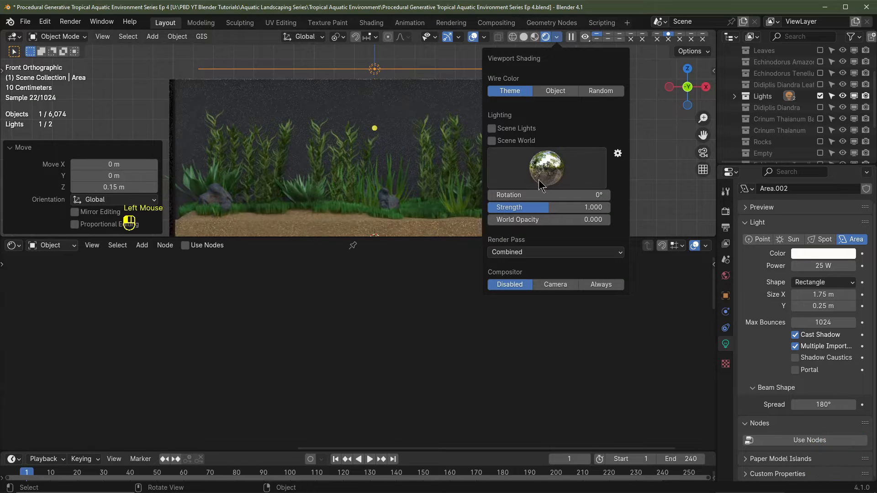
{"action": "left_click", "coordinate": [492, 139]}
{"action": "left_click", "coordinate": [492, 128]}
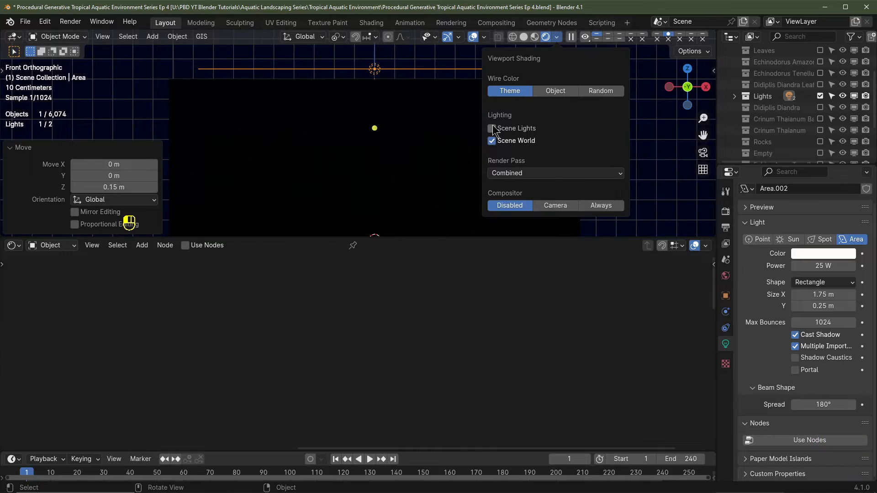
Set the area light's power to 50 W while viewing the tank through the scene camera.
{"action": "key", "text": "KP_0"}
{"action": "key", "text": "KP_0"}
{"action": "scroll", "coordinate": [450, 183], "scroll_direction": "down", "scroll_amount": 1}
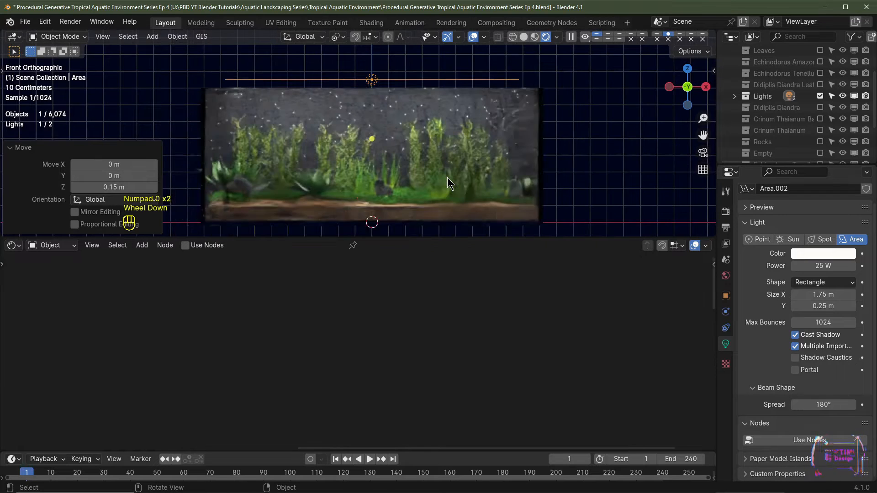
{"action": "key", "text": "KP_0"}
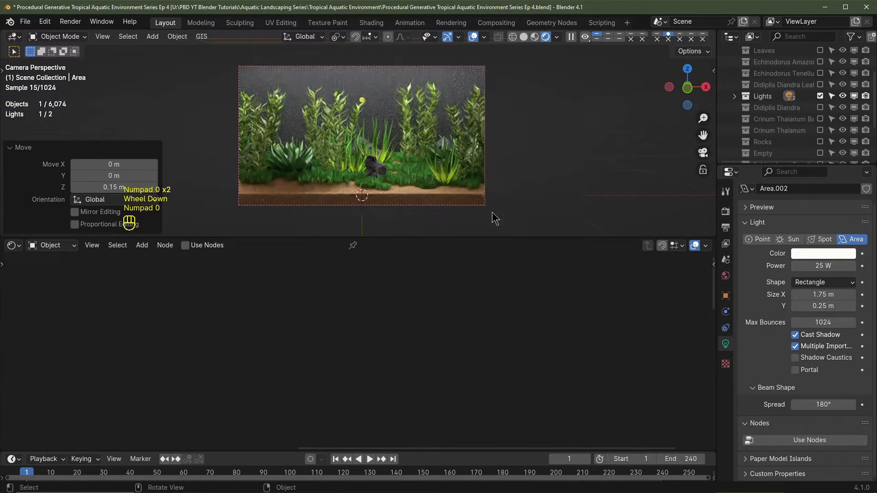
{"action": "left_click", "coordinate": [825, 265]}
{"action": "type", "text": "5"}
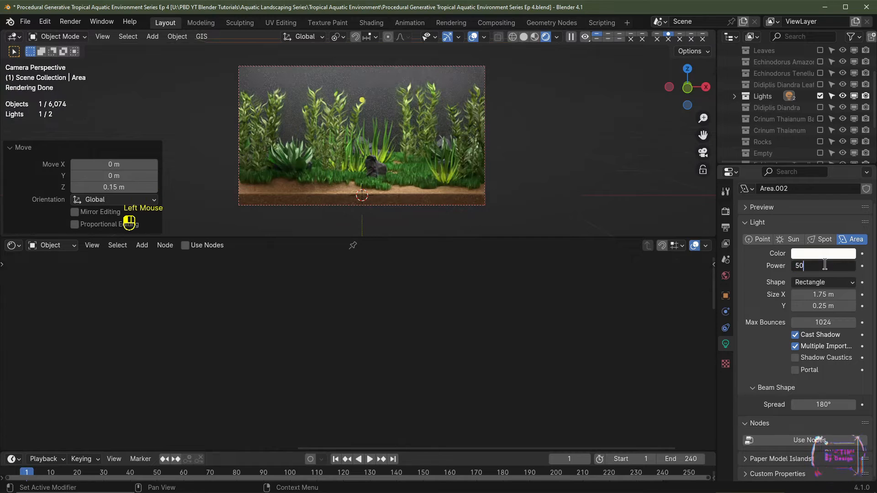
{"action": "type", "text": "0"}
{"action": "key", "text": "Return"}
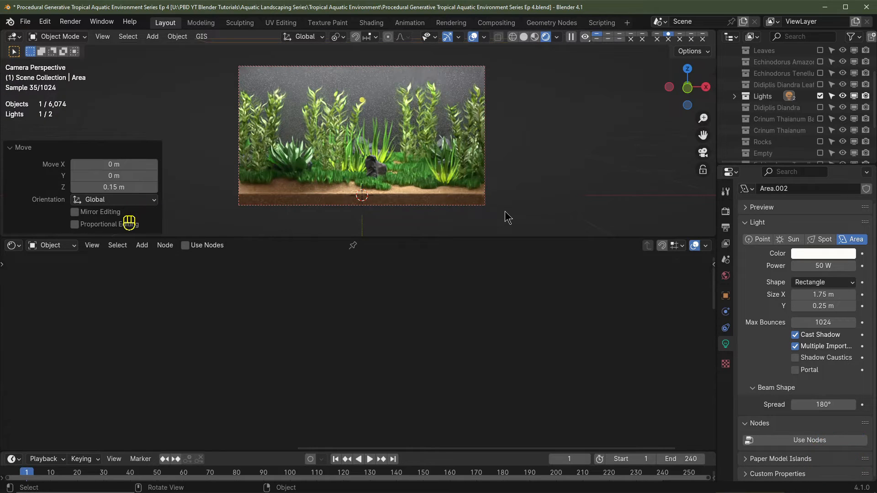
Inspect the lit tank from outside the camera and review the World background color and strength settings.
{"action": "scroll", "coordinate": [506, 203], "scroll_direction": "down", "scroll_amount": 2}
{"action": "middle_click_drag", "start_coordinate": [507, 203], "coordinate": [503, 196]}
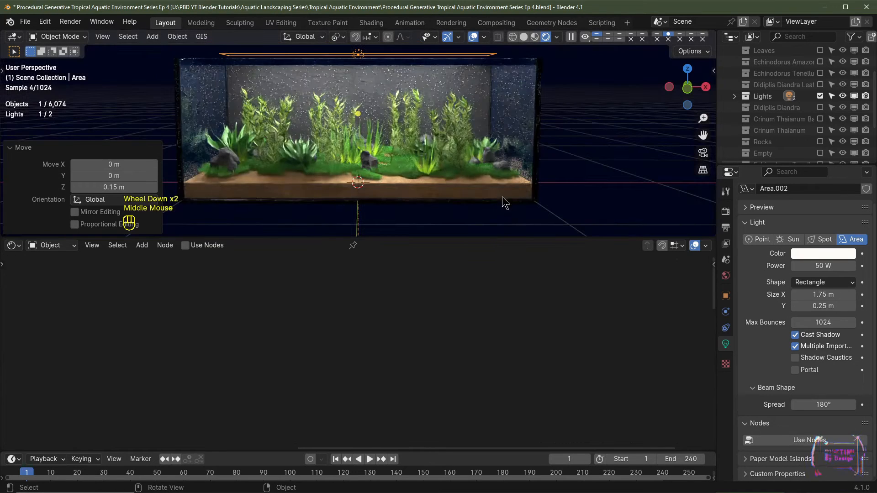
{"action": "scroll", "coordinate": [581, 120], "scroll_direction": "down", "scroll_amount": 2}
{"action": "scroll", "coordinate": [581, 120], "scroll_direction": "up", "scroll_amount": 2}
{"action": "left_click", "coordinate": [589, 90]}
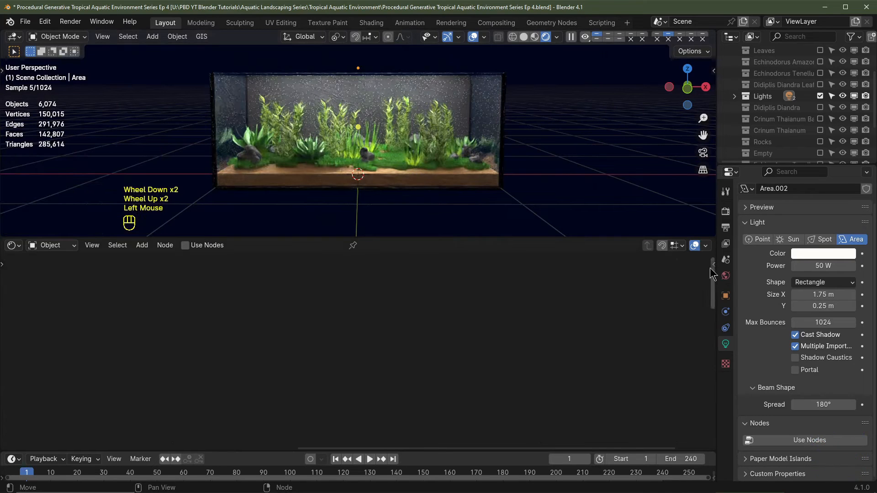
{"action": "left_click", "coordinate": [726, 277]}
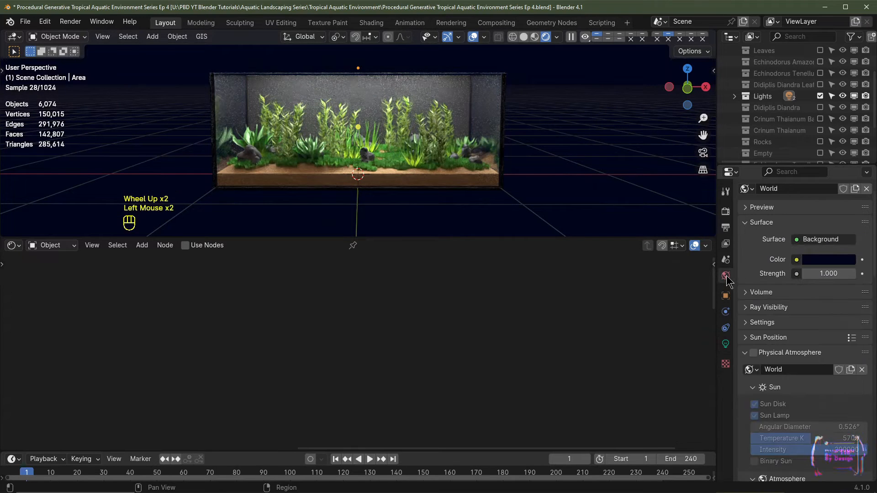
{"action": "left_click", "coordinate": [826, 265]}
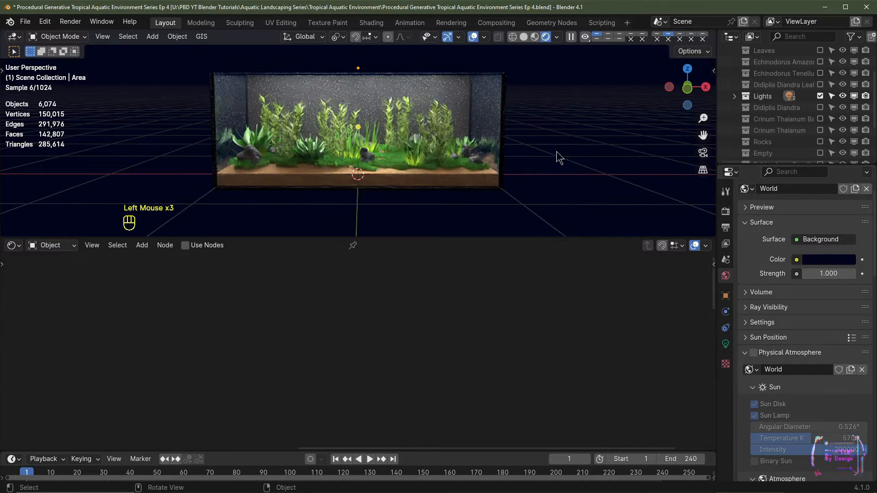
{"action": "middle_click_drag", "start_coordinate": [565, 184], "coordinate": [521, 186]}
{"action": "key", "text": "KP_0"}
{"action": "scroll", "coordinate": [859, 71], "scroll_direction": "up", "scroll_amount": 3}
Unhide and select the Camera, and set its location to Y -6 m and Z 1 m.
{"action": "left_click", "coordinate": [843, 73]}
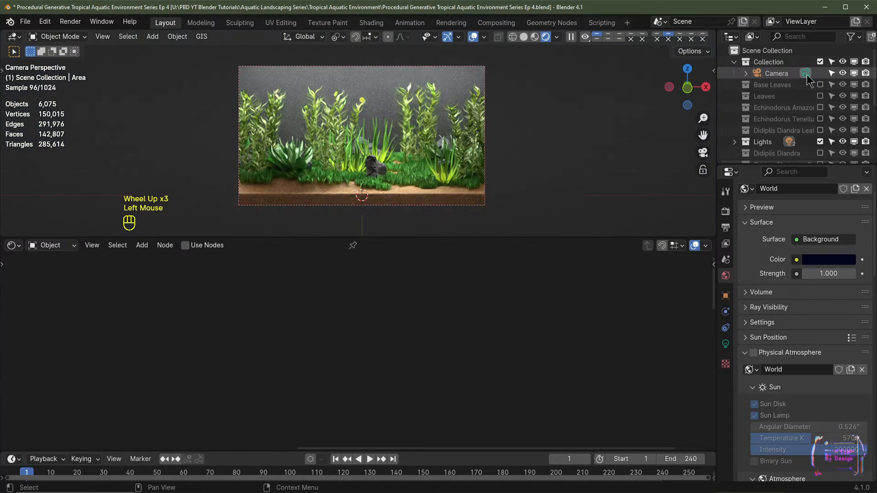
{"action": "left_click", "coordinate": [786, 74]}
{"action": "left_click", "coordinate": [726, 296]}
{"action": "left_click_drag", "start_coordinate": [818, 236], "coordinate": [795, 236], "text": "ctrl"}
{"action": "left_click", "coordinate": [816, 247], "text": "ctrl"}
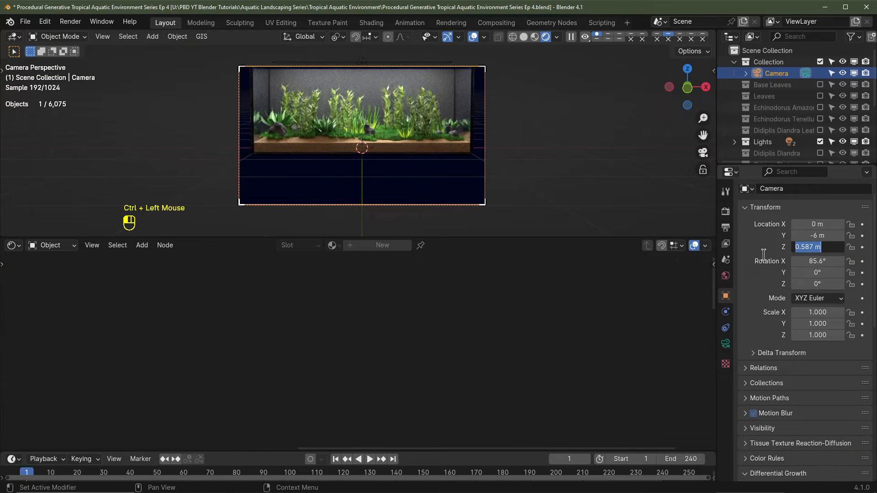
{"action": "type", "text": "1"}
{"action": "key", "text": "Return"}
{"action": "middle_click_drag", "start_coordinate": [510, 178], "coordinate": [514, 163], "text": "shift"}
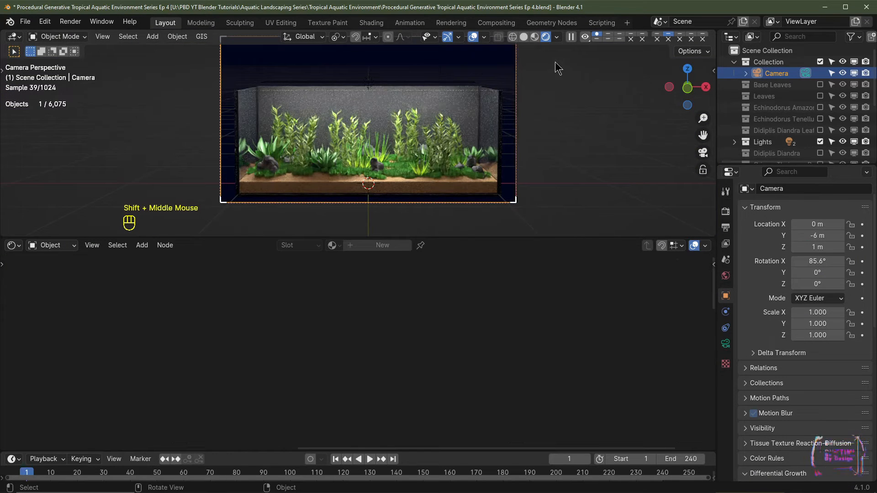
Switch the viewport to solid shading and hide the Aquarium and Backing Paper objects.
{"action": "left_click", "coordinate": [524, 36]}
{"action": "mouse_move", "coordinate": [475, 119]}
{"action": "middle_mouse_down"}
{"action": "mouse_move", "coordinate": [429, 227]}
{"action": "mouse_move", "coordinate": [446, 196]}
{"action": "mouse_move", "coordinate": [441, 189]}
{"action": "middle_mouse_up"}
{"action": "scroll", "coordinate": [840, 119], "scroll_direction": "down", "scroll_amount": 3}
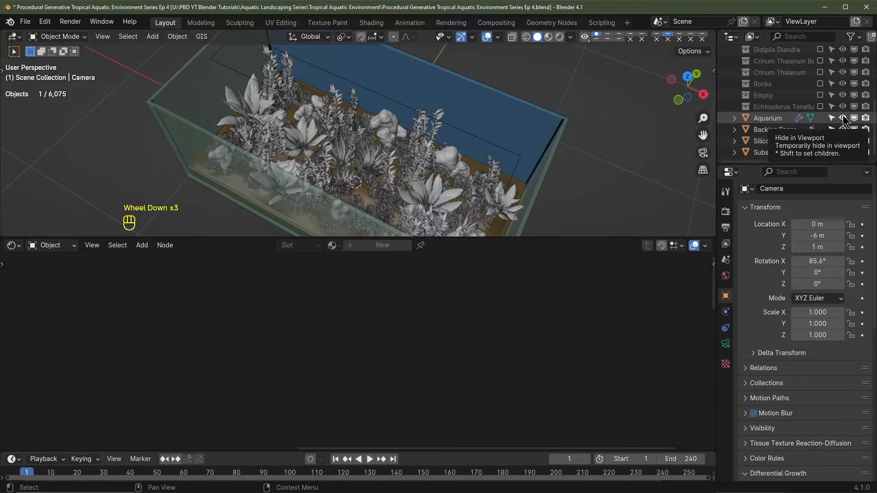
{"action": "left_click", "coordinate": [842, 117]}
{"action": "left_click", "coordinate": [842, 129]}
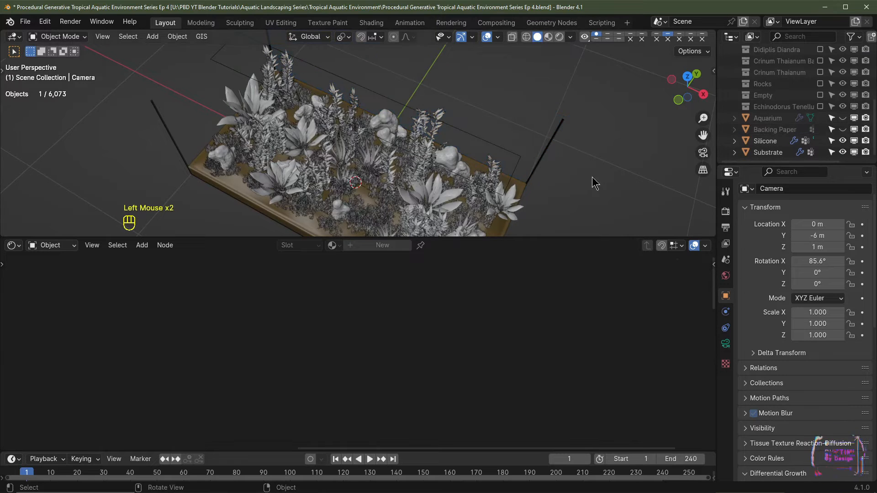
Select the Substrate object and enter Edit Mode with vertex selection.
{"action": "middle_click_drag", "start_coordinate": [594, 182], "coordinate": [457, 174]}
{"action": "left_click", "coordinate": [362, 175]}
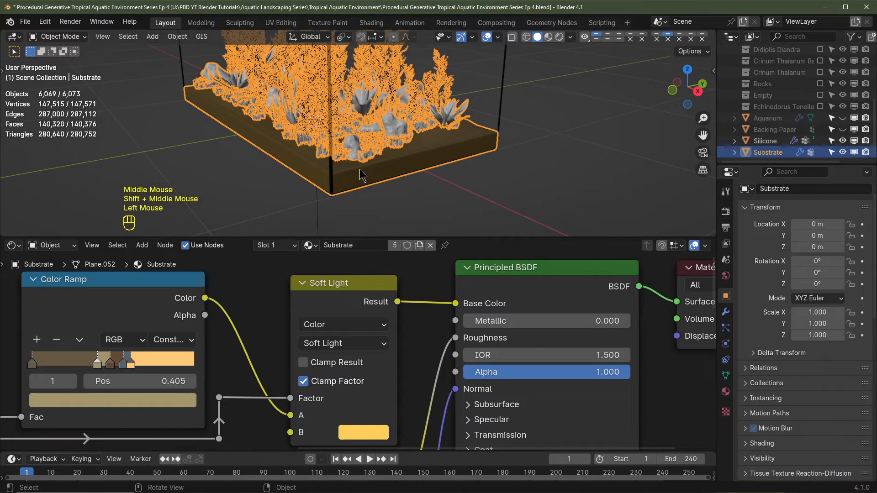
{"action": "key", "text": "Tab"}
{"action": "scroll", "coordinate": [361, 174], "scroll_direction": "up", "scroll_amount": 2}
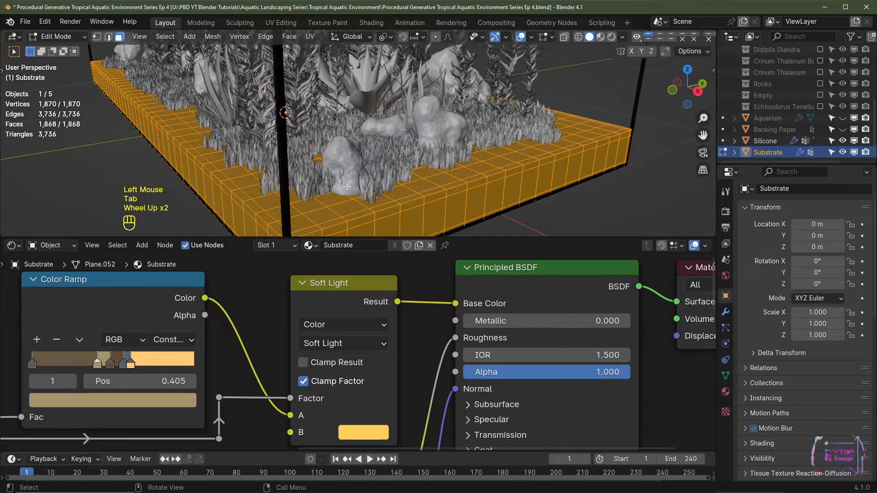
{"action": "middle_click_drag", "start_coordinate": [350, 177], "coordinate": [360, 170], "text": "shift"}
{"action": "key", "text": "1"}
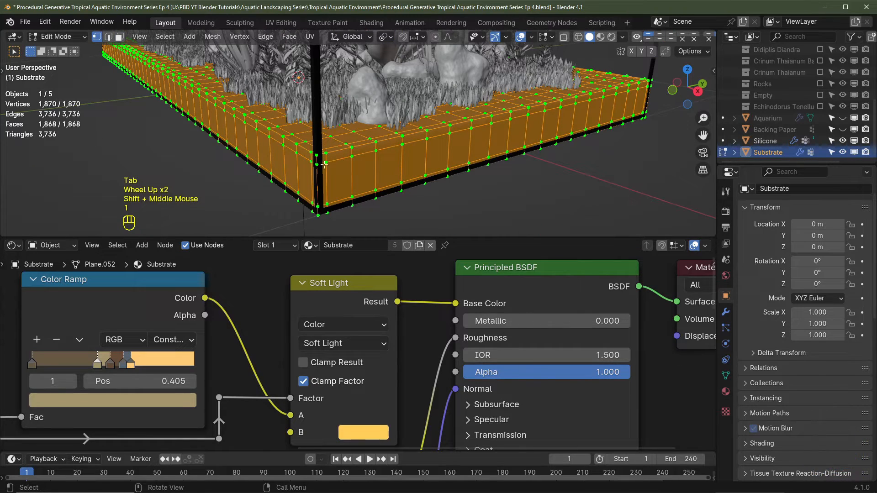
Select the four bottom corner vertices of the Substrate and fill a single face between them.
{"action": "left_click", "coordinate": [318, 215]}
{"action": "middle_click_drag", "start_coordinate": [643, 159], "coordinate": [454, 176]}
{"action": "left_click", "coordinate": [454, 176], "text": "shift"}
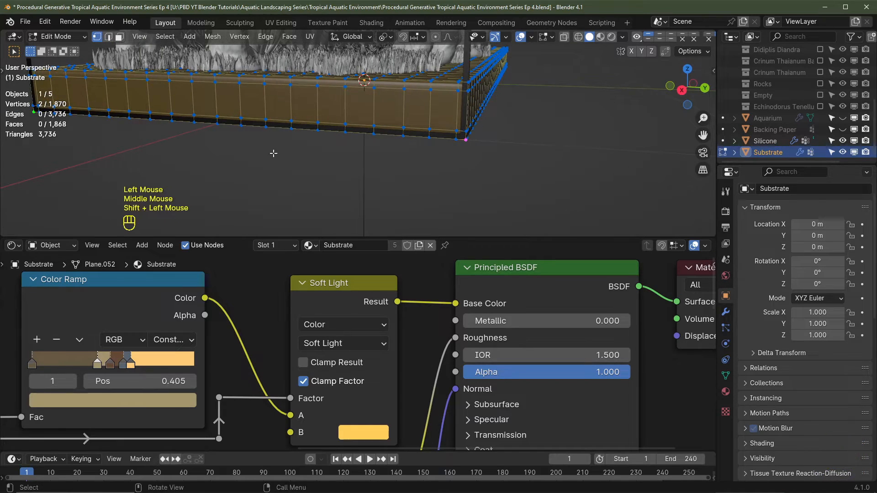
{"action": "middle_click_drag", "start_coordinate": [273, 154], "coordinate": [534, 143]}
{"action": "scroll", "coordinate": [445, 126], "scroll_direction": "down", "scroll_amount": 2}
{"action": "middle_click_drag", "start_coordinate": [445, 125], "coordinate": [465, 151]}
{"action": "scroll", "coordinate": [457, 149], "scroll_direction": "up", "scroll_amount": 2}
{"action": "middle_click_drag", "start_coordinate": [448, 149], "coordinate": [425, 168], "text": "shift"}
{"action": "left_click", "coordinate": [380, 190], "text": "shift"}
{"action": "middle_click_drag", "start_coordinate": [251, 197], "coordinate": [376, 204], "text": "shift"}
{"action": "left_click", "coordinate": [236, 156], "text": "shift"}
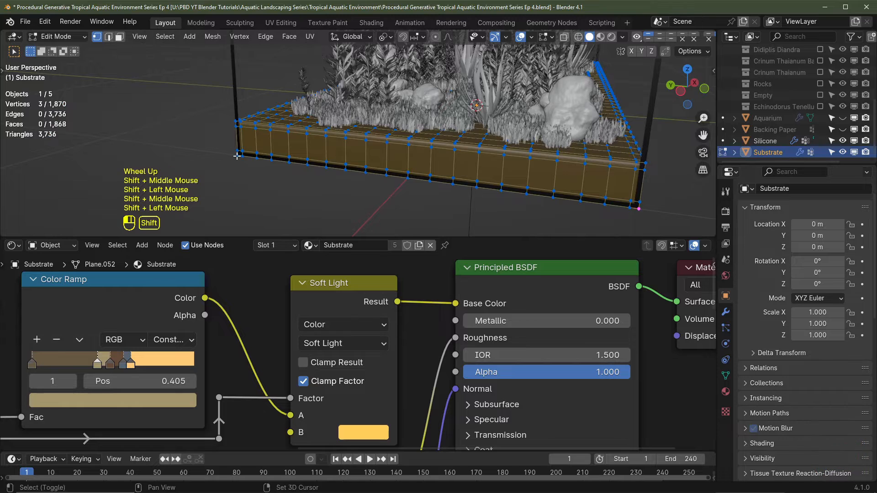
{"action": "middle_click_drag", "start_coordinate": [236, 156], "coordinate": [491, 181]}
{"action": "key", "text": "f"}
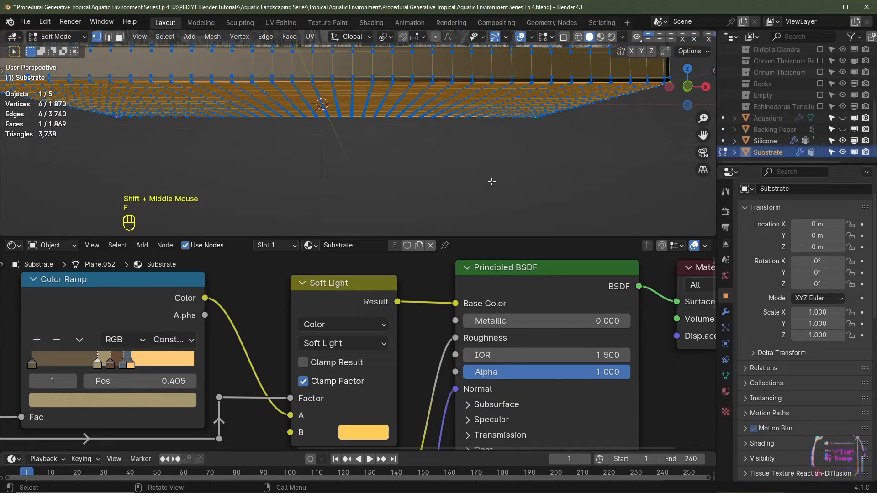
Separate the selected bottom face into its own object and return to Object Mode.
{"action": "key", "text": "p"}
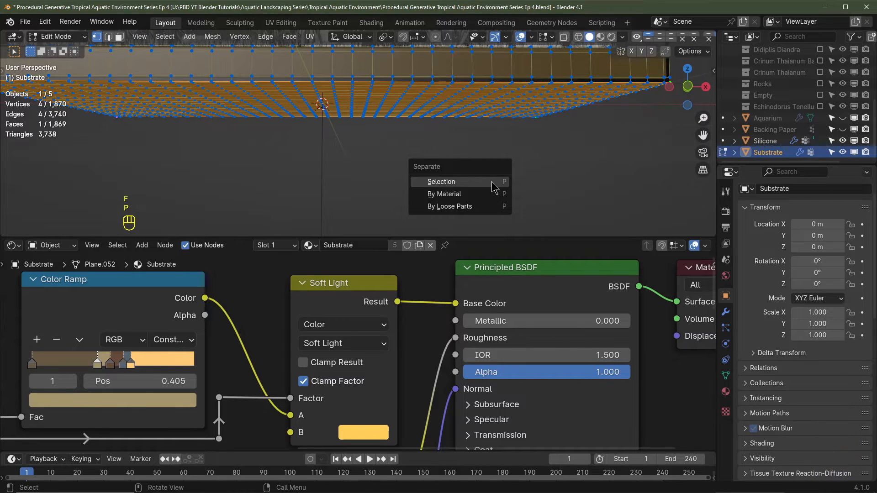
{"action": "left_click", "coordinate": [493, 182]}
{"action": "key", "text": "Tab"}
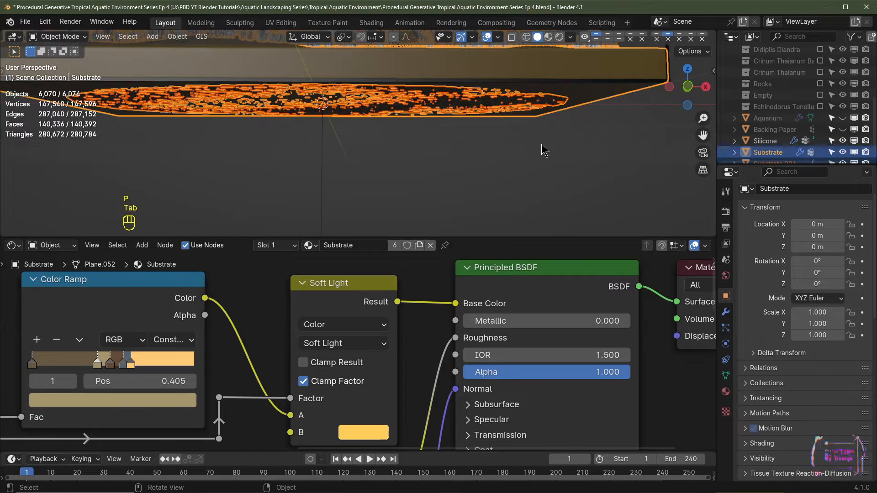
Select the separated bottom-face object and remove the first modifier from its stack.
{"action": "left_click", "coordinate": [480, 108]}
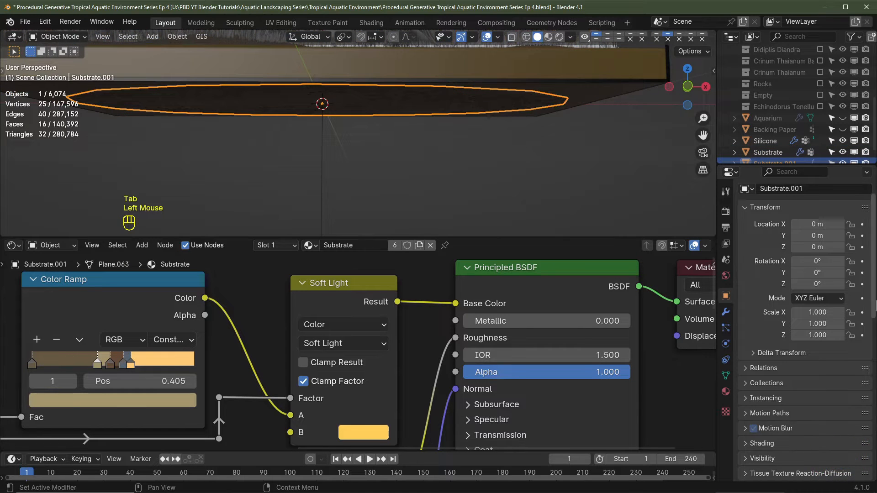
{"action": "left_click", "coordinate": [726, 312]}
{"action": "left_click", "coordinate": [850, 234]}
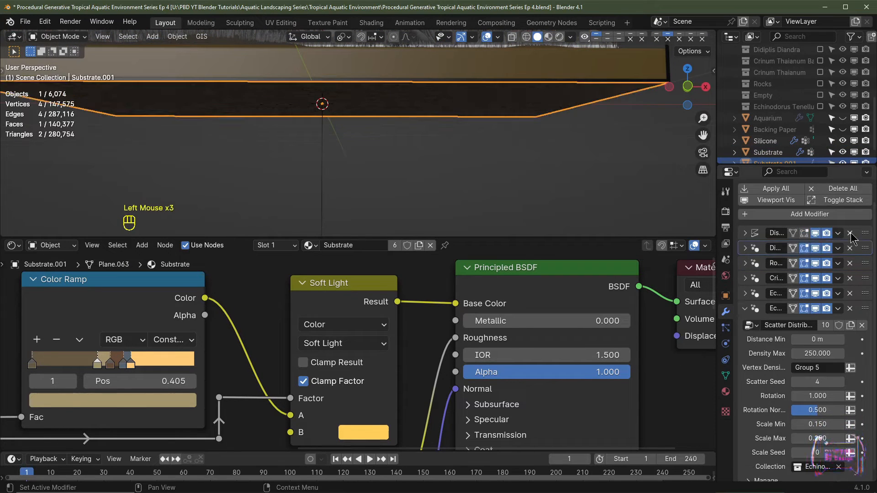
Remove every modifier from the Substrate.001 plane, including the plant and rock scatter modifiers.
{"action": "left_click", "coordinate": [850, 233]}
{"action": "left_click", "coordinate": [850, 234]}
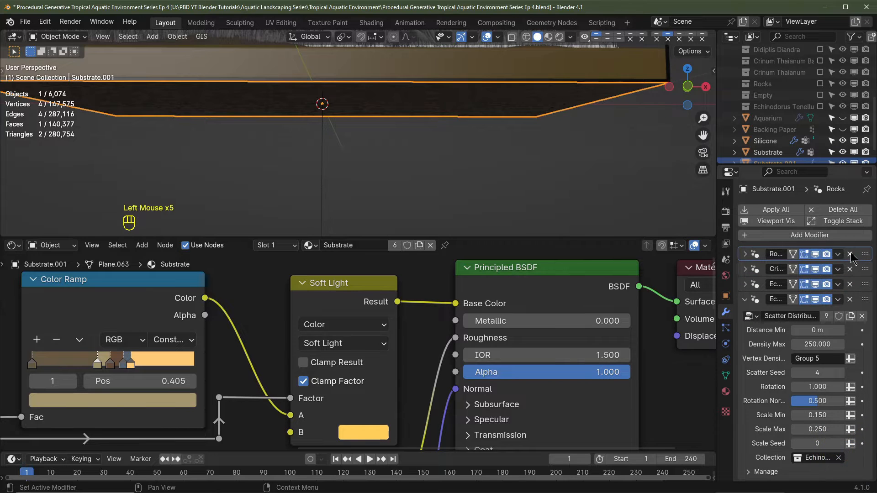
{"action": "left_click", "coordinate": [851, 254]}
{"action": "left_click", "coordinate": [850, 254]}
{"action": "left_click", "coordinate": [850, 254]}
{"action": "left_click", "coordinate": [850, 254]}
Unlink the Substrate material from Substrate.001 and give the plane a new material named Volume.
{"action": "middle_click_drag", "start_coordinate": [457, 164], "coordinate": [476, 169]}
{"action": "middle_click_drag", "start_coordinate": [475, 169], "coordinate": [487, 171], "text": "shift"}
{"action": "key", "text": "KP_1"}
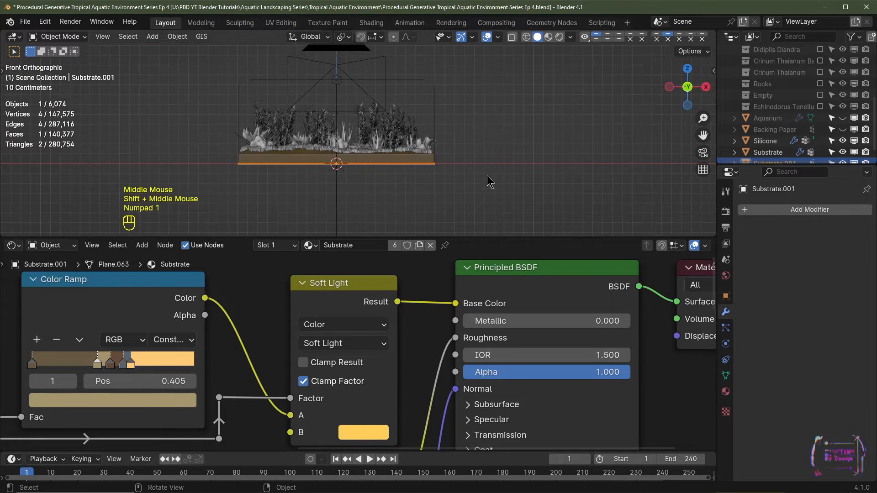
{"action": "scroll", "coordinate": [487, 182], "scroll_direction": "up", "scroll_amount": 3}
{"action": "left_click", "coordinate": [429, 246]}
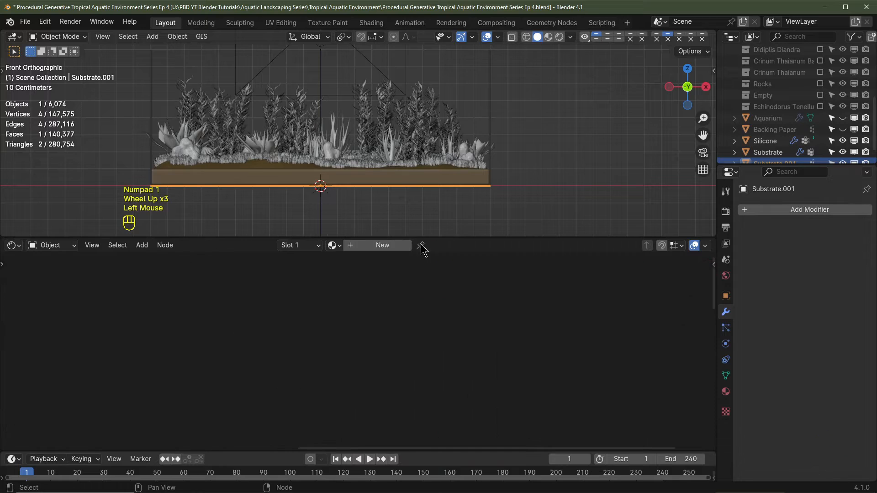
{"action": "left_click", "coordinate": [376, 247]}
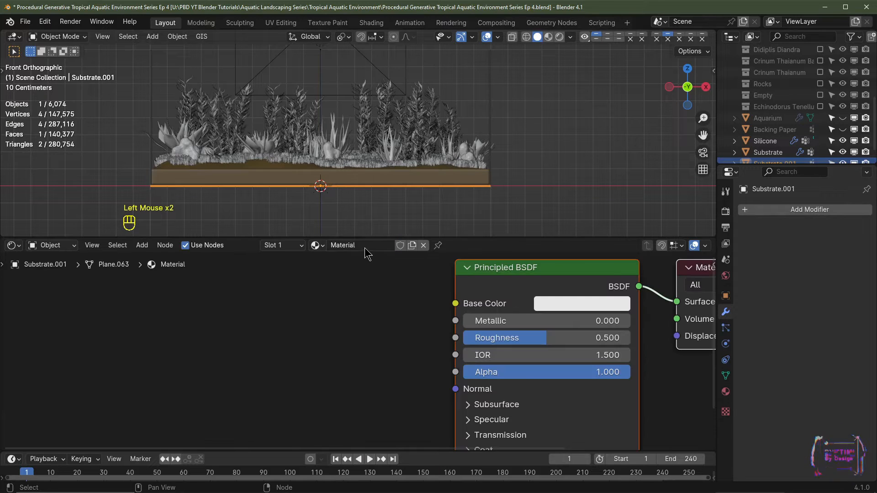
{"action": "left_click", "coordinate": [365, 247]}
{"action": "type", "text": "Volume"}
{"action": "key", "text": "Return"}
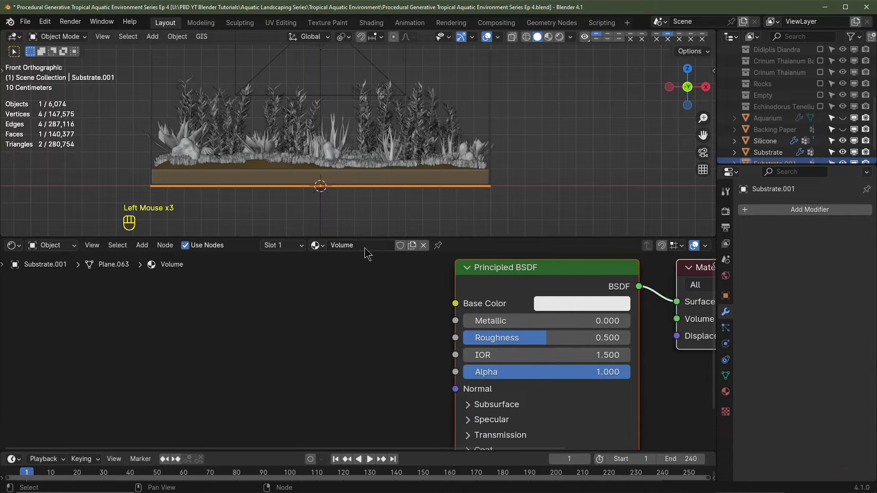
Move the Substrate.001 plane up 0.1 m along the Z axis in front view.
{"action": "middle_click_drag", "start_coordinate": [482, 204], "coordinate": [474, 218], "text": "shift"}
{"action": "key", "text": "g"}
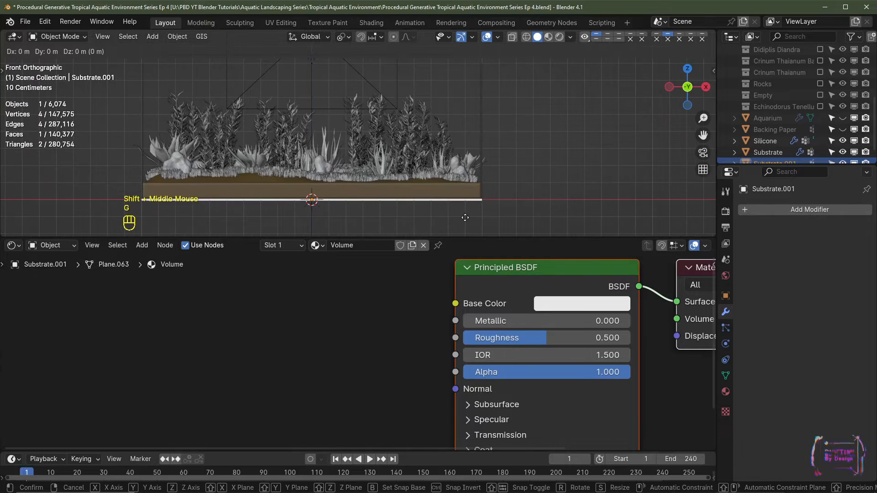
{"action": "key", "text": "z"}
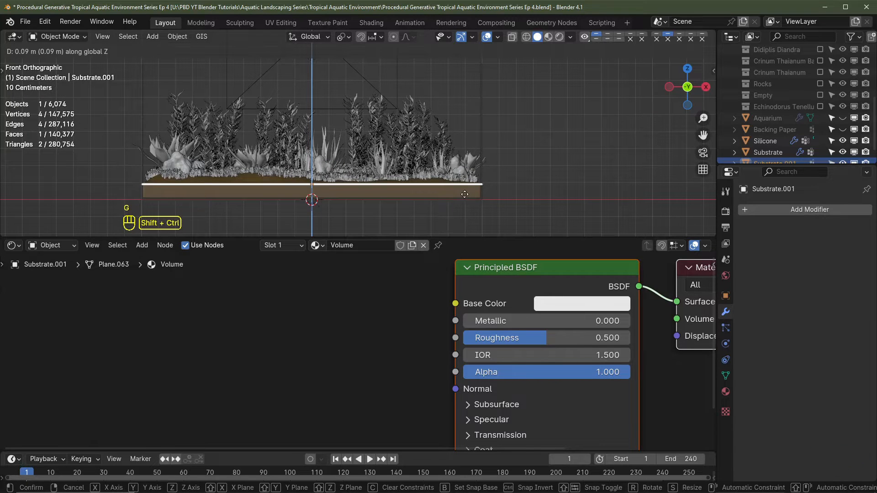
{"action": "left_click", "coordinate": [465, 190], "text": "ctrl"}
Examine up close how the raised plane lines up with the substrate and silicone at the tank's edge.
{"action": "scroll", "coordinate": [598, 185], "scroll_direction": "up", "scroll_amount": 2}
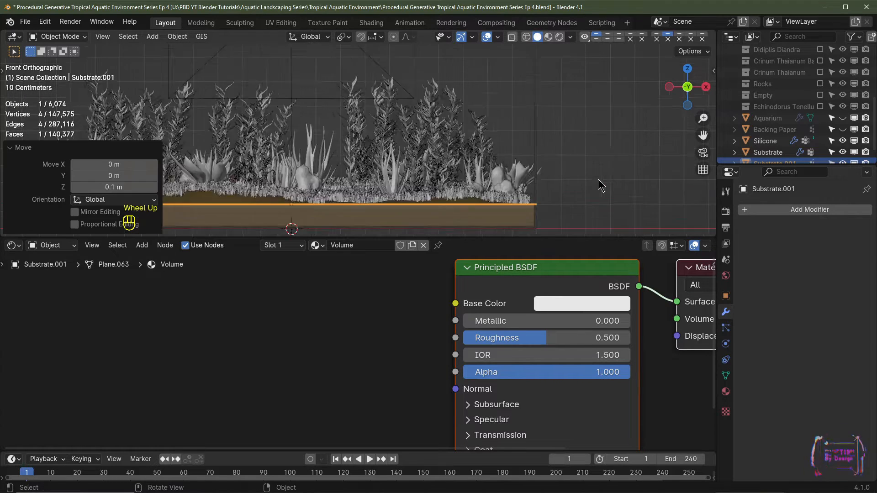
{"action": "middle_click_drag", "start_coordinate": [601, 185], "coordinate": [516, 151], "text": "shift"}
{"action": "scroll", "coordinate": [548, 160], "scroll_direction": "up", "scroll_amount": 2}
{"action": "middle_click_drag", "start_coordinate": [594, 174], "coordinate": [480, 151], "text": "shift"}
{"action": "scroll", "coordinate": [571, 160], "scroll_direction": "up", "scroll_amount": 3}
{"action": "middle_click_drag", "start_coordinate": [640, 169], "coordinate": [310, 169], "text": "shift"}
{"action": "scroll", "coordinate": [488, 165], "scroll_direction": "up", "scroll_amount": 3}
{"action": "middle_click_drag", "start_coordinate": [488, 165], "coordinate": [361, 188], "text": "shift"}
{"action": "scroll", "coordinate": [383, 168], "scroll_direction": "up", "scroll_amount": 2}
{"action": "scroll", "coordinate": [355, 185], "scroll_direction": "down", "scroll_amount": 2}
{"action": "middle_click_drag", "start_coordinate": [354, 185], "coordinate": [374, 212]}
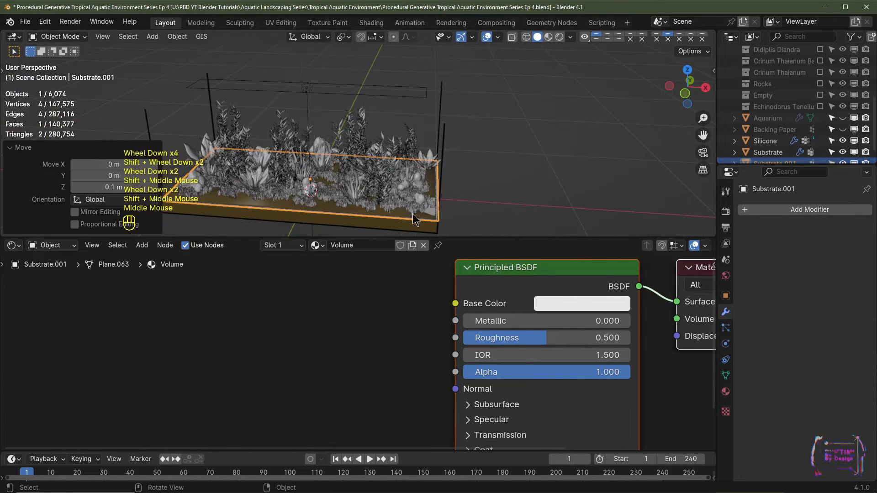
Extrude the whole Substrate.001 plane 0.7 m upward in front view to form a box filling the tank.
{"action": "key", "text": "Tab"}
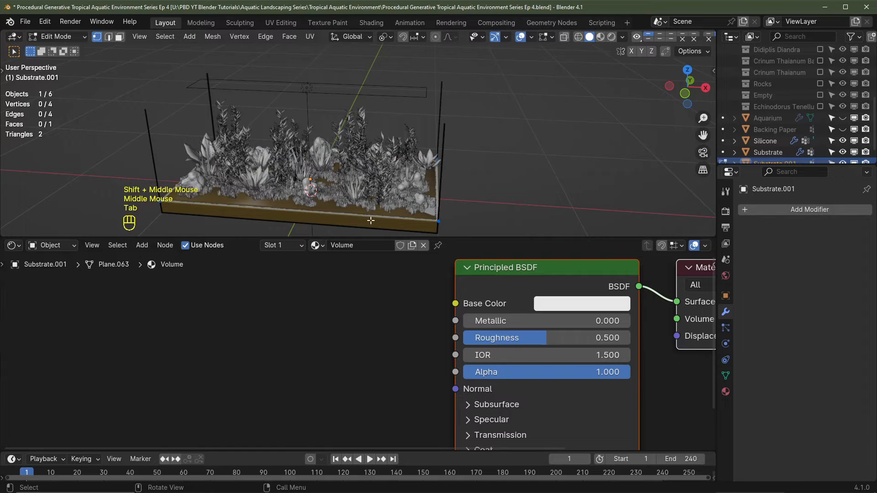
{"action": "key", "text": "a"}
{"action": "key", "text": "a"}
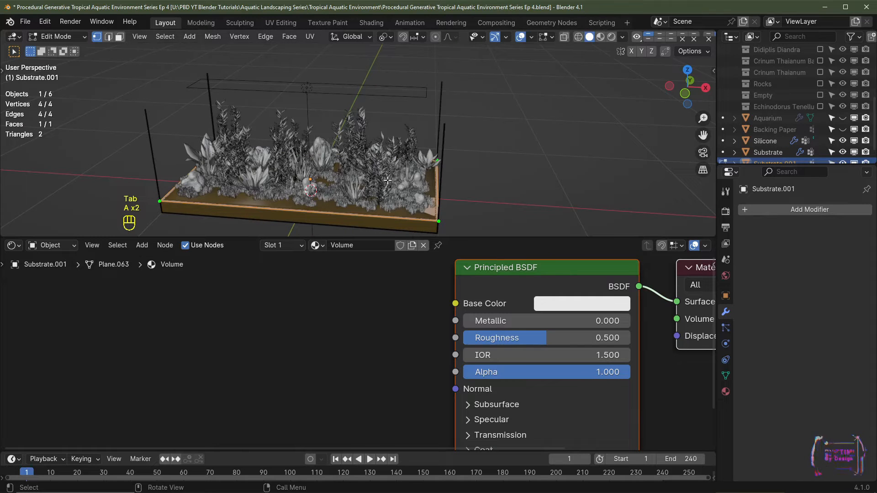
{"action": "key", "text": "KP_1"}
{"action": "middle_click_drag", "start_coordinate": [469, 168], "coordinate": [456, 196], "text": "shift"}
{"action": "scroll", "coordinate": [471, 219], "scroll_direction": "up", "scroll_amount": 1}
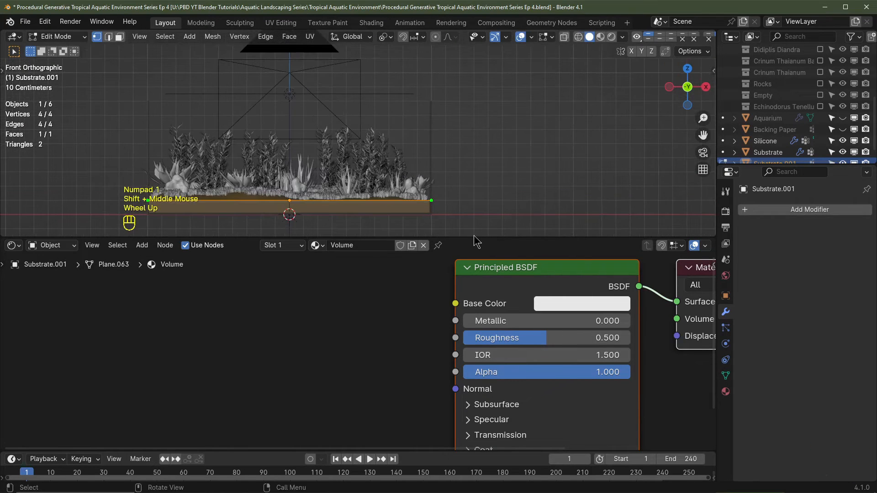
{"action": "left_click_drag", "start_coordinate": [473, 238], "coordinate": [474, 389]}
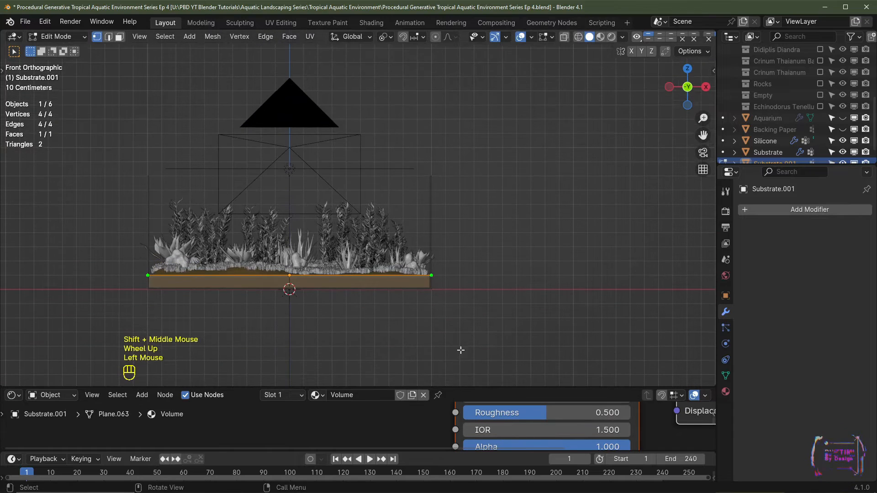
{"action": "scroll", "coordinate": [462, 352], "scroll_direction": "up", "scroll_amount": 3}
{"action": "middle_click_drag", "start_coordinate": [462, 352], "coordinate": [466, 311], "text": "shift"}
{"action": "key", "text": "e"}
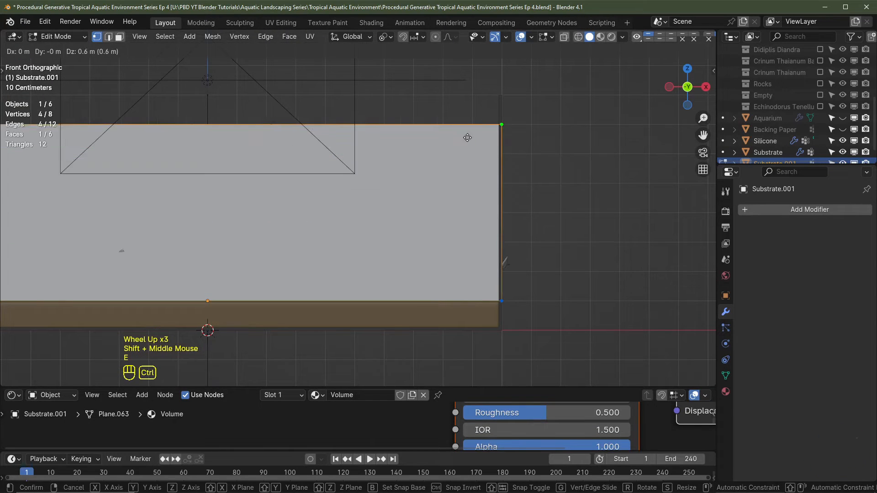
{"action": "left_click", "coordinate": [467, 107], "text": "ctrl"}
Lower the top face of the extruded box by 0.001 m along Z and return to Object Mode.
{"action": "middle_click_drag", "start_coordinate": [596, 111], "coordinate": [551, 189], "text": "shift"}
{"action": "scroll", "coordinate": [571, 184], "scroll_direction": "up", "scroll_amount": 2}
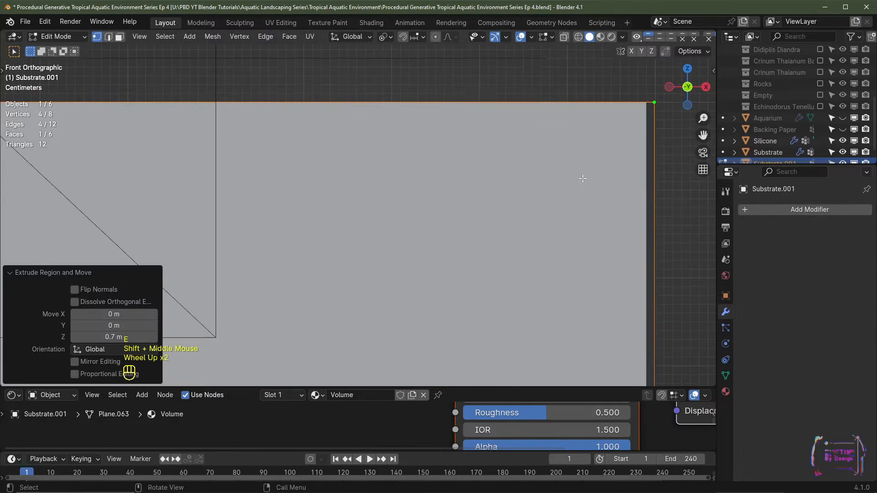
{"action": "middle_click_drag", "start_coordinate": [603, 165], "coordinate": [403, 241], "text": "shift"}
{"action": "scroll", "coordinate": [477, 204], "scroll_direction": "up", "scroll_amount": 3}
{"action": "middle_click_drag", "start_coordinate": [480, 202], "coordinate": [406, 231], "text": "shift"}
{"action": "scroll", "coordinate": [405, 231], "scroll_direction": "up", "scroll_amount": 3}
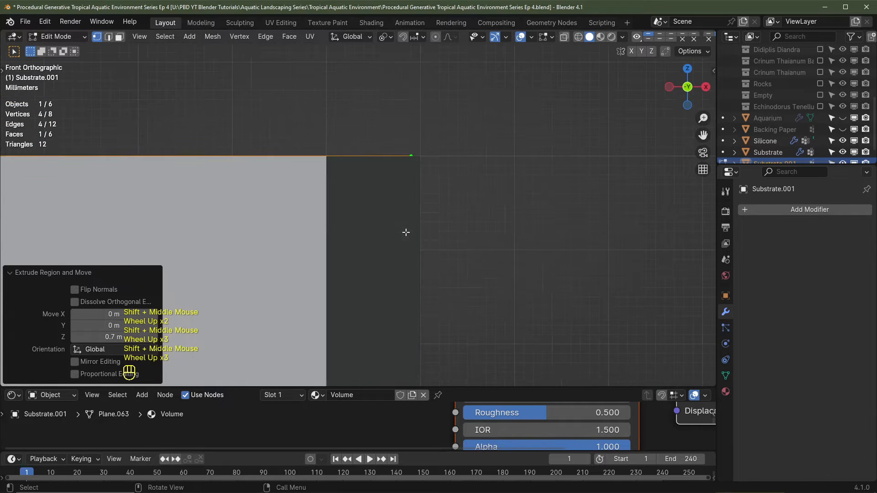
{"action": "scroll", "coordinate": [409, 215], "scroll_direction": "down", "scroll_amount": 1}
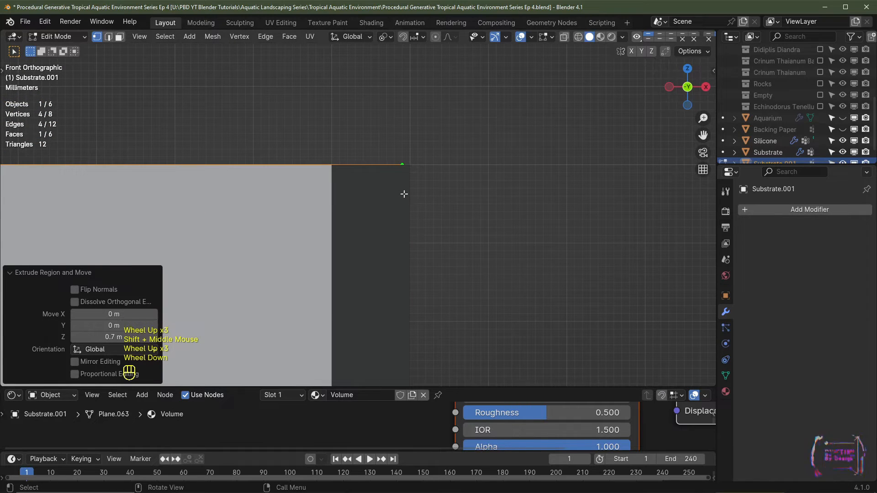
{"action": "key", "text": "g"}
{"action": "key", "text": "z"}
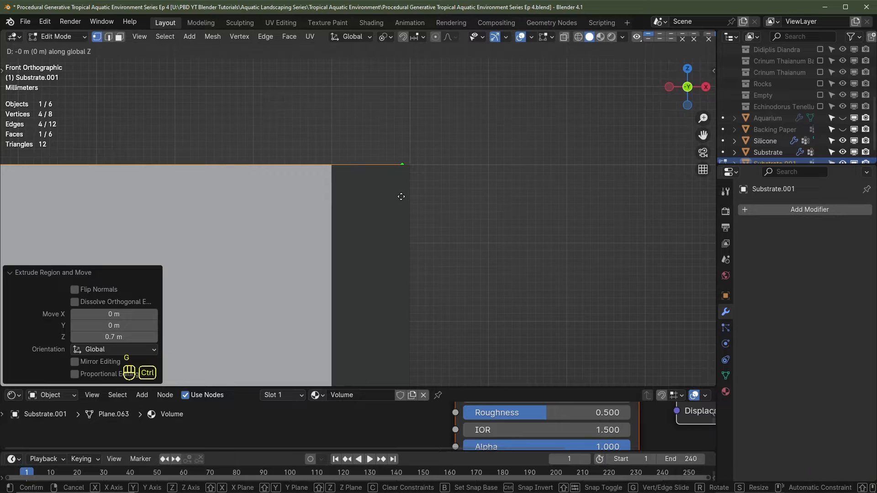
{"action": "left_click", "coordinate": [401, 198], "text": "ctrl"}
{"action": "scroll", "coordinate": [381, 228], "scroll_direction": "down", "scroll_amount": 4}
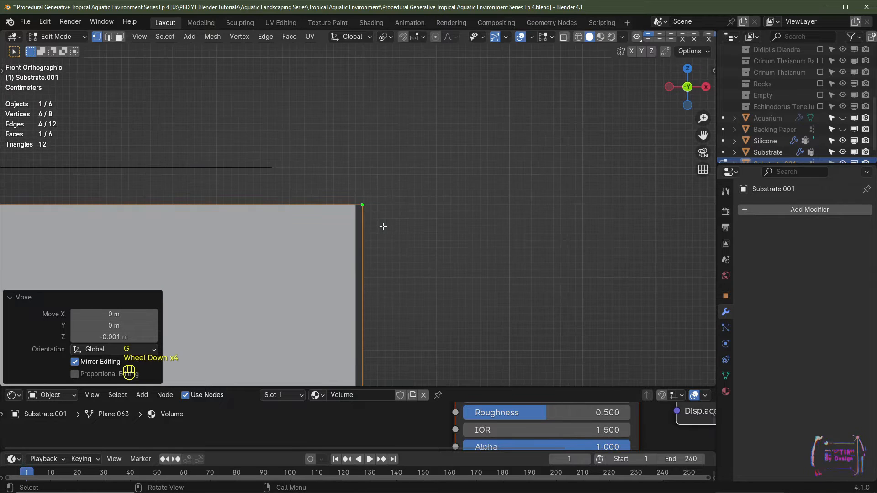
{"action": "scroll", "coordinate": [383, 226], "scroll_direction": "down", "scroll_amount": 2}
{"action": "middle_click_drag", "start_coordinate": [382, 226], "coordinate": [528, 229], "text": "shift"}
{"action": "key", "text": "Tab"}
Show the Face Orientation overlay in the viewport to check the direction of the box's normals.
{"action": "scroll", "coordinate": [527, 229], "scroll_direction": "down", "scroll_amount": 1}
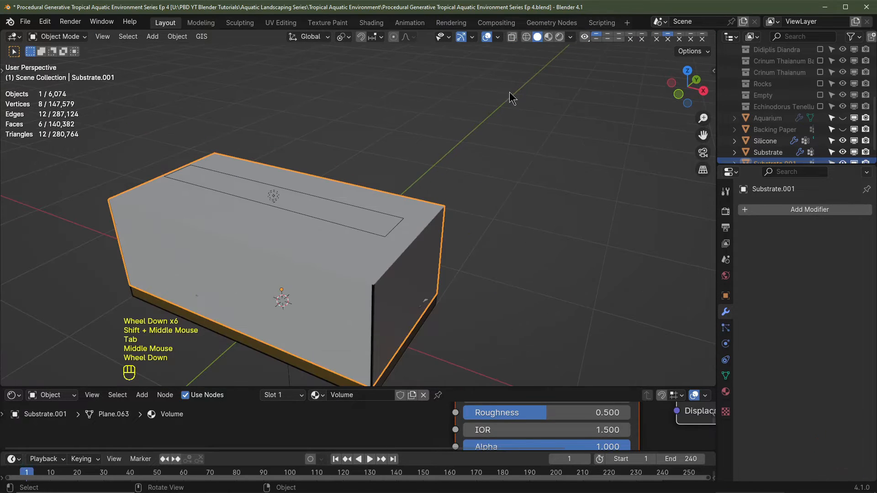
{"action": "left_click", "coordinate": [497, 36]}
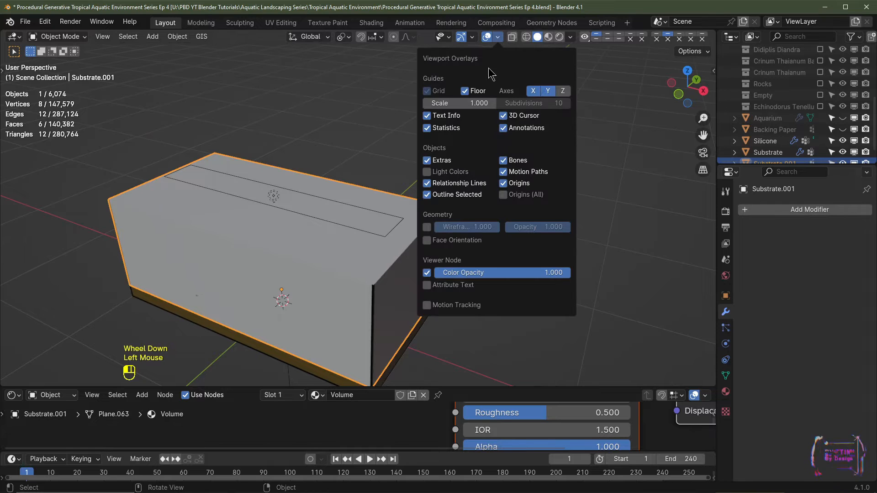
{"action": "left_click", "coordinate": [430, 240]}
{"action": "middle_click_drag", "start_coordinate": [378, 278], "coordinate": [350, 285]}
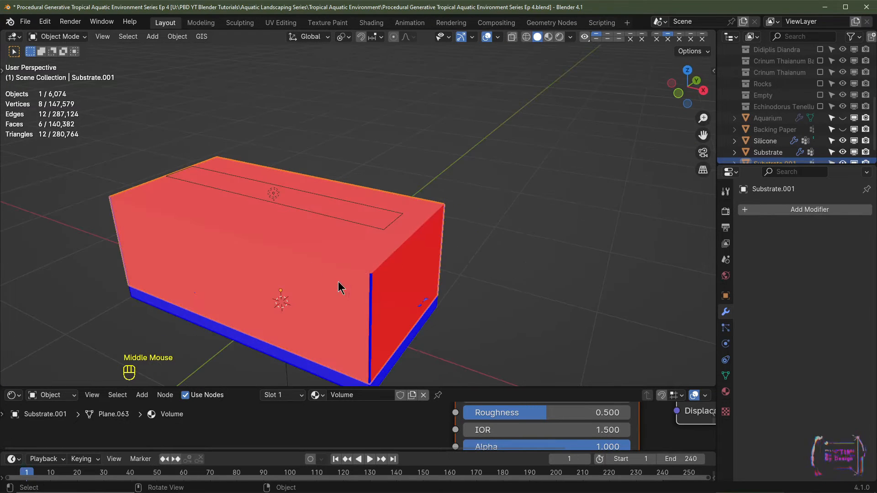
Recalculate the normals of all the box's faces to the outside and return to Object Mode.
{"action": "key", "text": "Tab"}
{"action": "key", "text": "Tab"}
{"action": "key", "text": "Tab"}
{"action": "key", "text": "Tab"}
{"action": "key", "text": "Tab"}
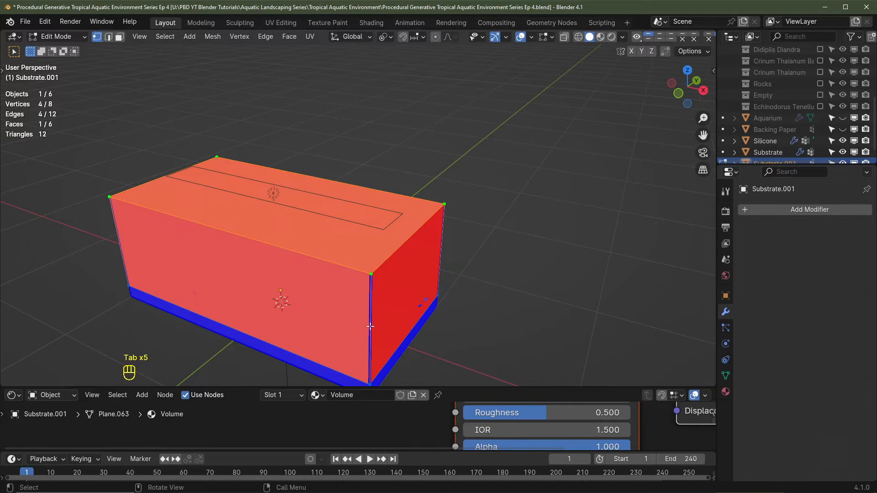
{"action": "key", "text": "a"}
{"action": "key", "text": "a"}
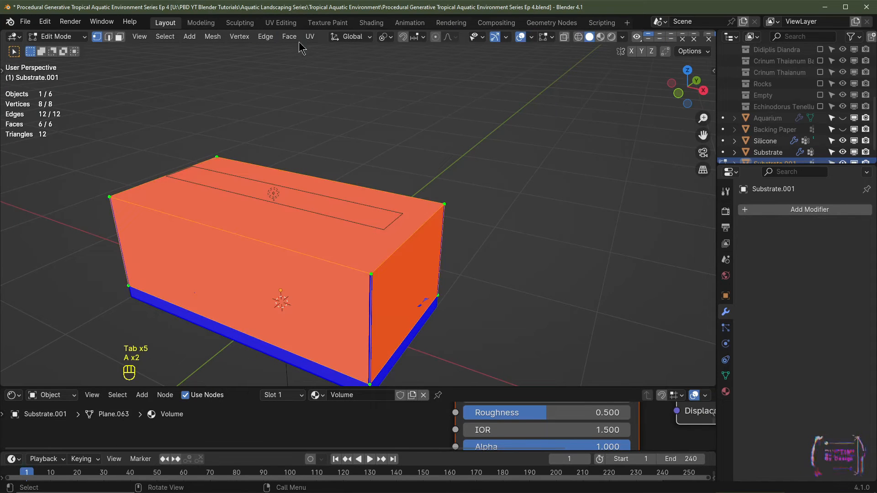
{"action": "left_click", "coordinate": [213, 36]}
{"action": "mouse_move", "coordinate": [237, 258]}
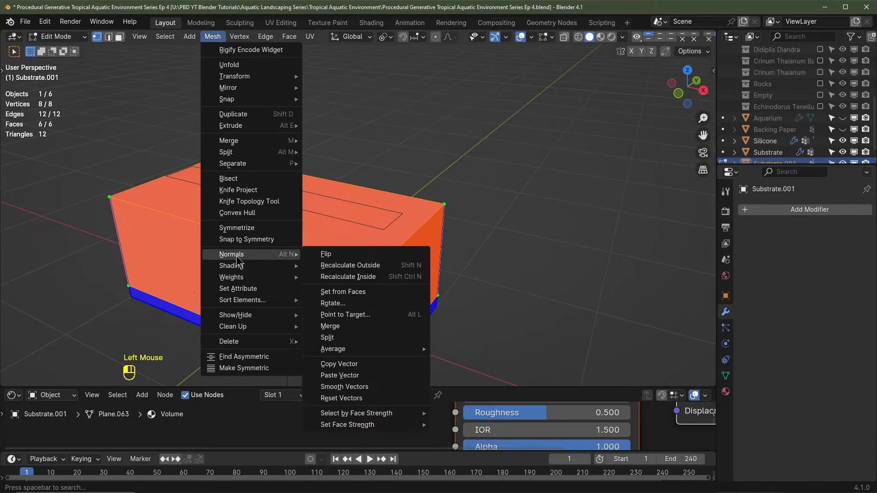
{"action": "left_click", "coordinate": [350, 266]}
{"action": "scroll", "coordinate": [532, 254], "scroll_direction": "down", "scroll_amount": 3}
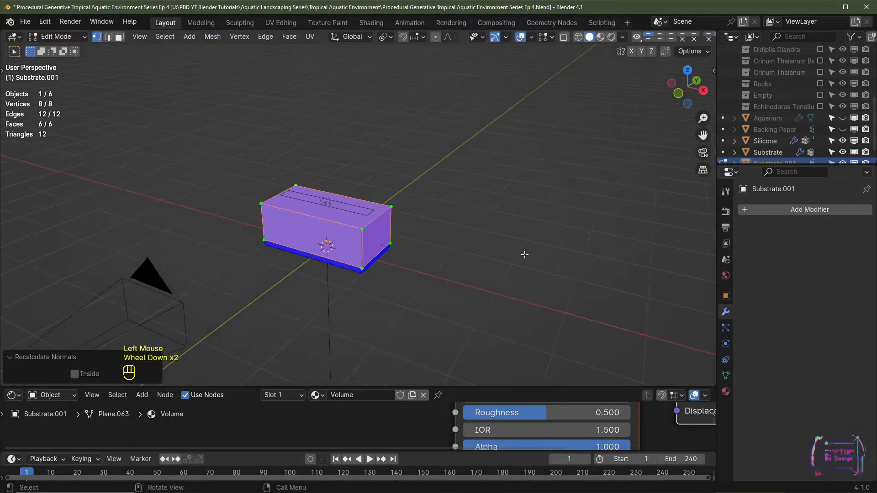
{"action": "scroll", "coordinate": [522, 254], "scroll_direction": "up", "scroll_amount": 3}
{"action": "key", "text": "Tab"}
Unhide the Aquarium and Backing Paper objects and turn off the Face Orientation overlay.
{"action": "scroll", "coordinate": [499, 254], "scroll_direction": "down", "scroll_amount": 3}
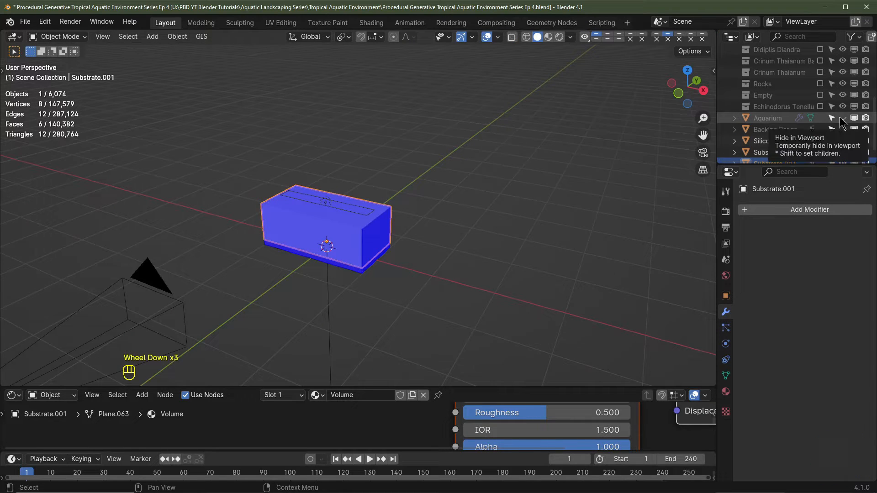
{"action": "left_click", "coordinate": [842, 118]}
{"action": "left_click", "coordinate": [843, 130]}
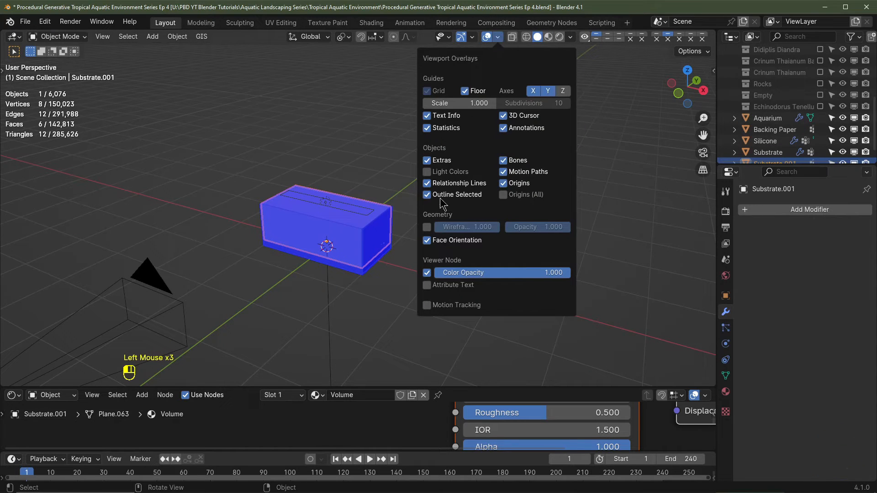
{"action": "left_click", "coordinate": [428, 240]}
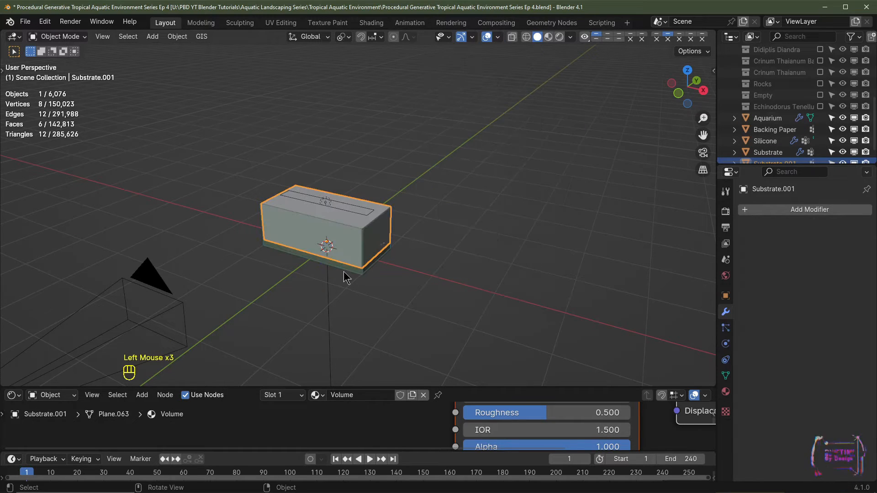
View the aquarium through the scene camera with rendered viewport shading.
{"action": "key", "text": "KP_1"}
{"action": "scroll", "coordinate": [389, 258], "scroll_direction": "up", "scroll_amount": 3}
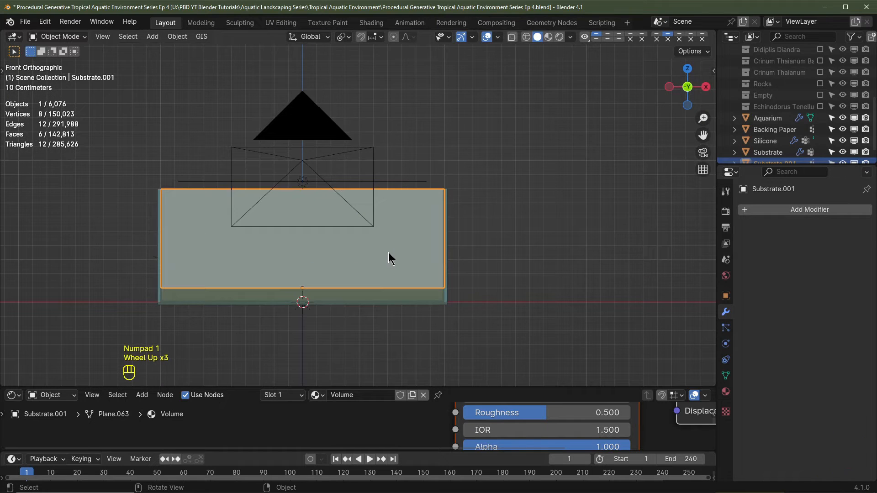
{"action": "key", "text": "KP_0"}
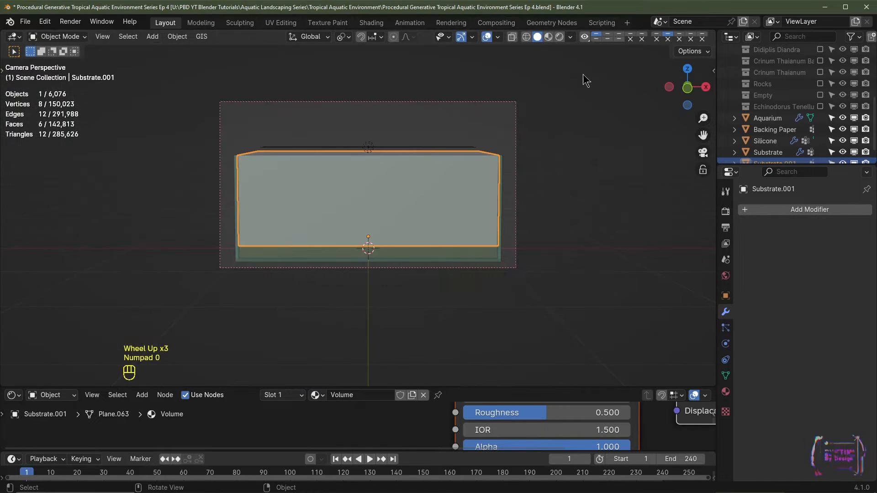
{"action": "left_click", "coordinate": [560, 37]}
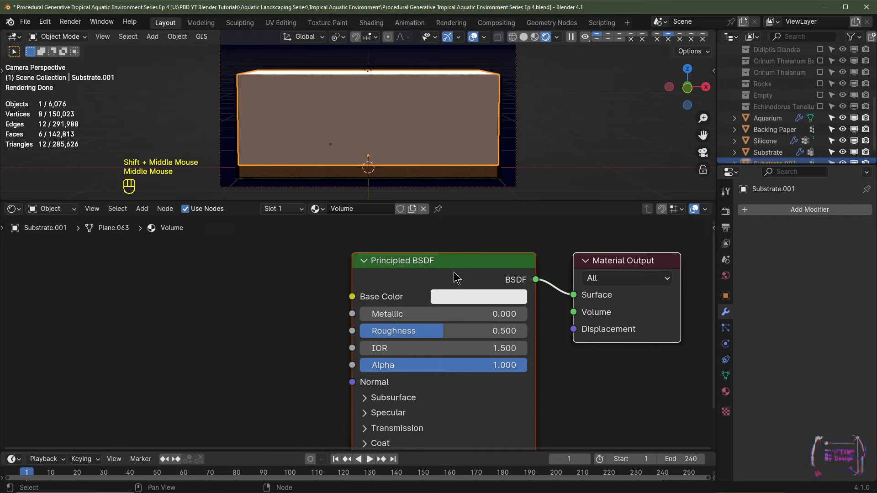
Delete the Principled BSDF from the Volume material and place a Volume Absorption shader beside the Material Output.
{"action": "left_click", "coordinate": [456, 277]}
{"action": "key", "text": "Delete"}
{"action": "key", "text": "shift+a"}
{"action": "mouse_move", "coordinate": [370, 330]}
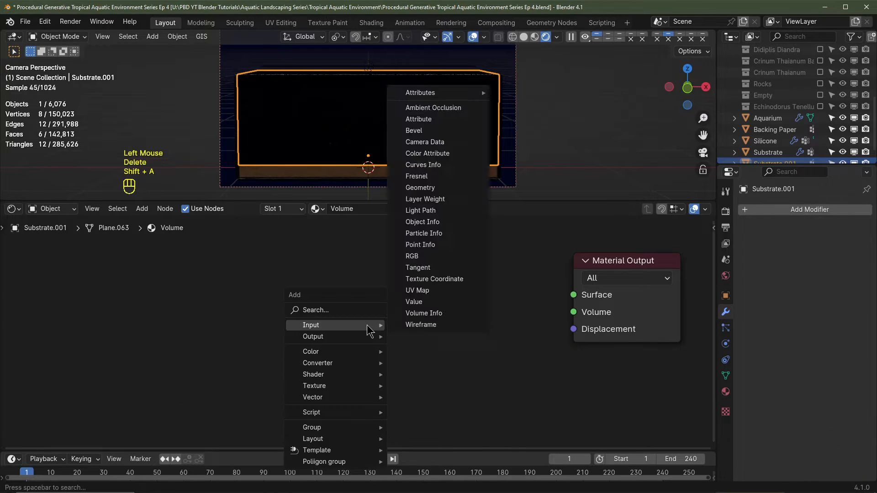
{"action": "mouse_move", "coordinate": [361, 375]}
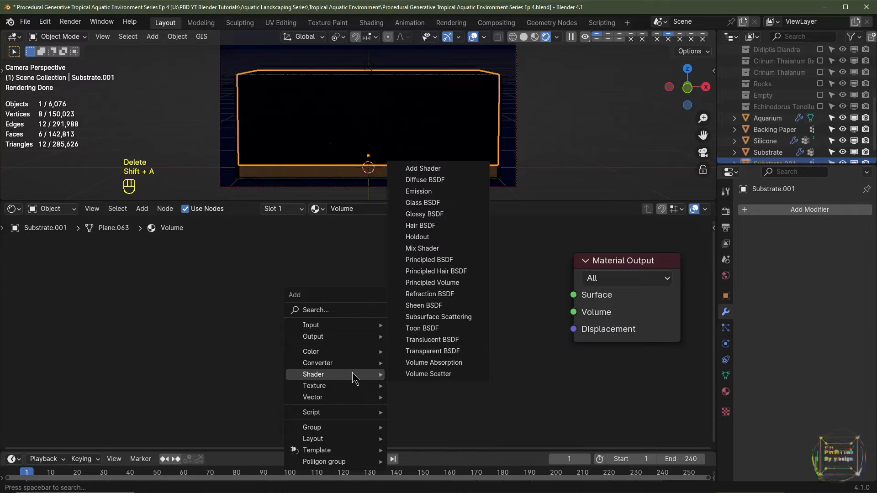
{"action": "left_click", "coordinate": [444, 367]}
{"action": "left_click", "coordinate": [449, 294]}
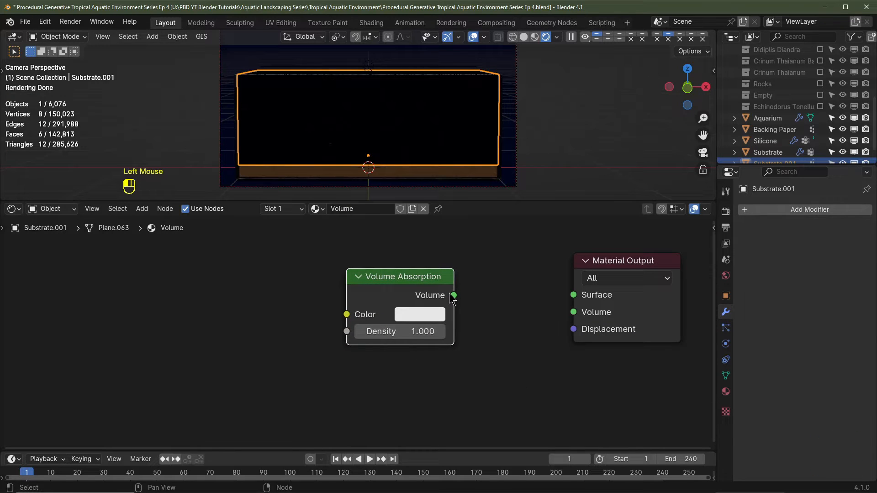
Connect the Volume Absorption shader to the Material Output's Volume input and set its density to 7.7.
{"action": "left_click_drag", "start_coordinate": [452, 296], "coordinate": [578, 309]}
{"action": "scroll", "coordinate": [437, 292], "scroll_direction": "up", "scroll_amount": 5}
{"action": "left_click_drag", "start_coordinate": [434, 331], "coordinate": [546, 331]}
{"action": "left_click", "coordinate": [430, 307]}
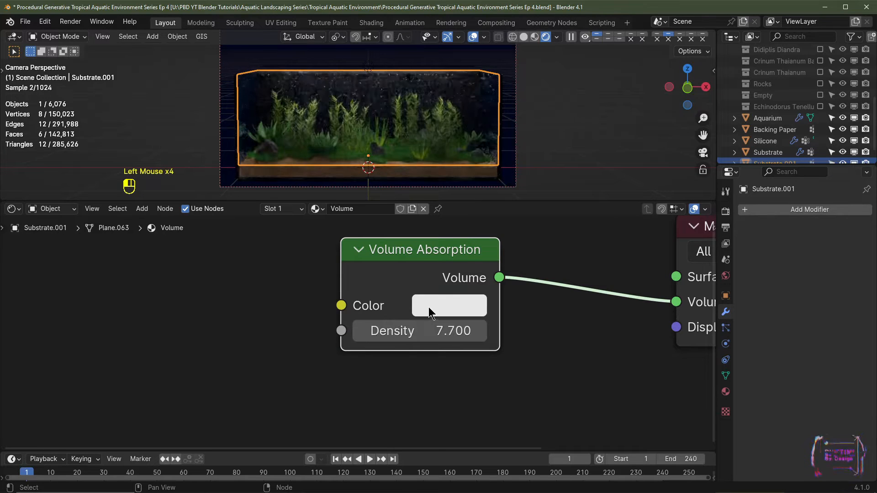
{"action": "left_click", "coordinate": [541, 101]}
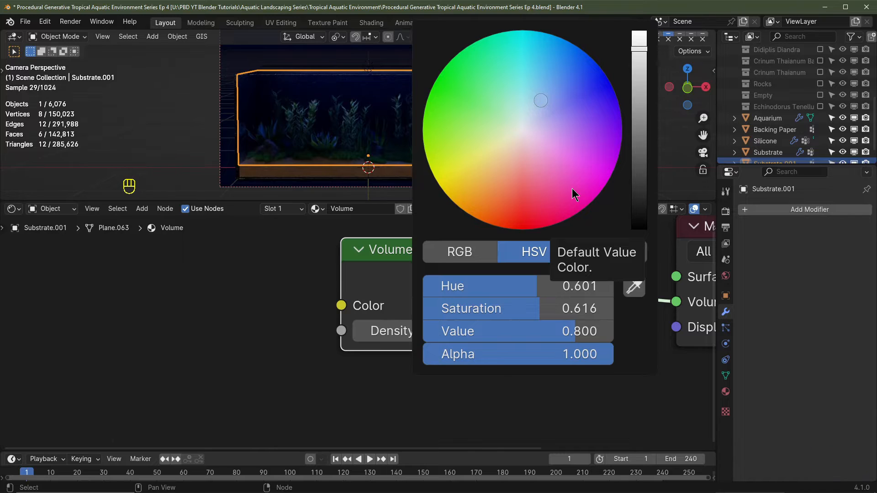
{"action": "key", "text": "Escape"}
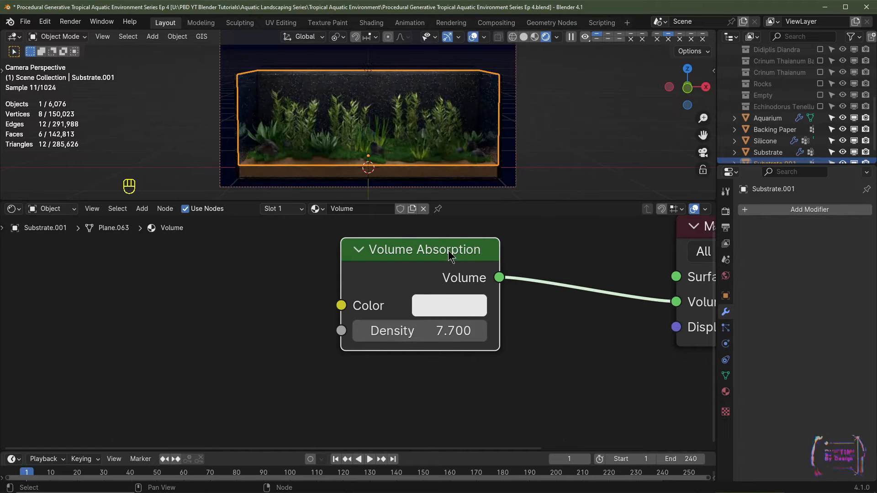
Add a Color Ramp node and an Object Info node ahead of the Volume Absorption shader in the Volume material.
{"action": "left_click_drag", "start_coordinate": [426, 290], "coordinate": [419, 314]}
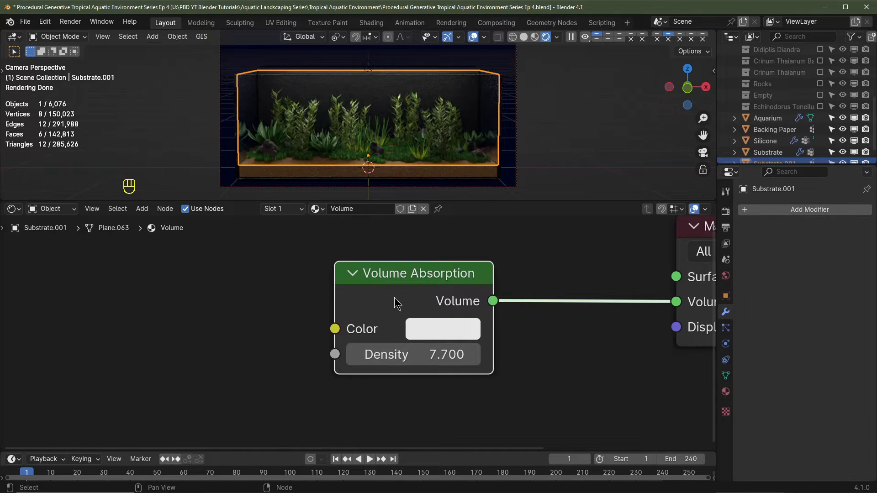
{"action": "middle_click_drag", "start_coordinate": [271, 315], "coordinate": [405, 303]}
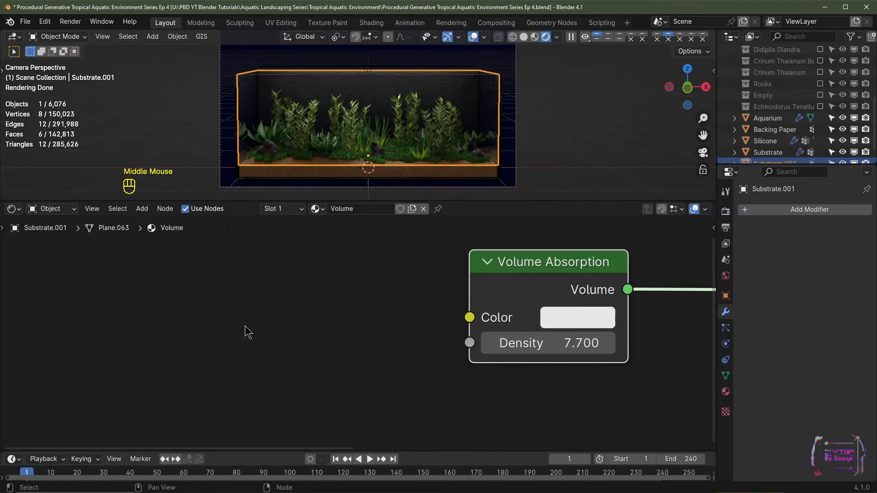
{"action": "key", "text": "shift+a"}
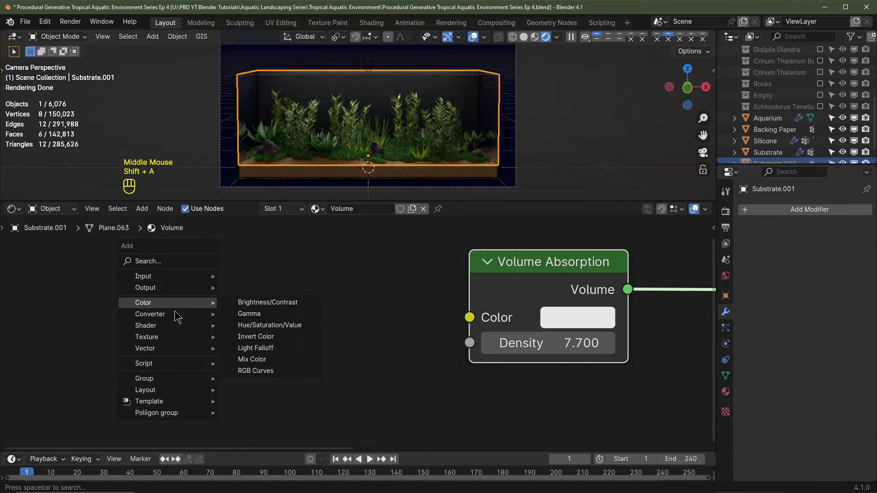
{"action": "mouse_move", "coordinate": [172, 315]}
{"action": "left_click", "coordinate": [255, 337]}
{"action": "left_click", "coordinate": [468, 325]}
{"action": "key", "text": "shift+a"}
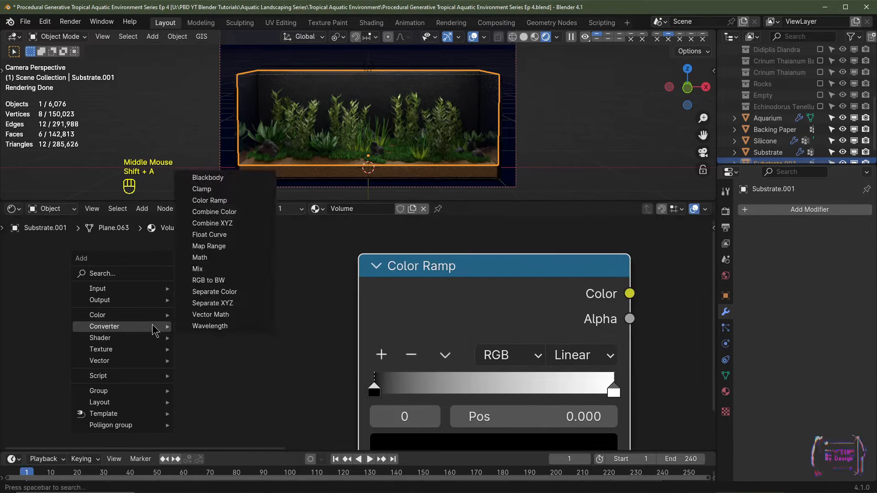
{"action": "mouse_move", "coordinate": [160, 283]}
{"action": "left_click", "coordinate": [223, 186]}
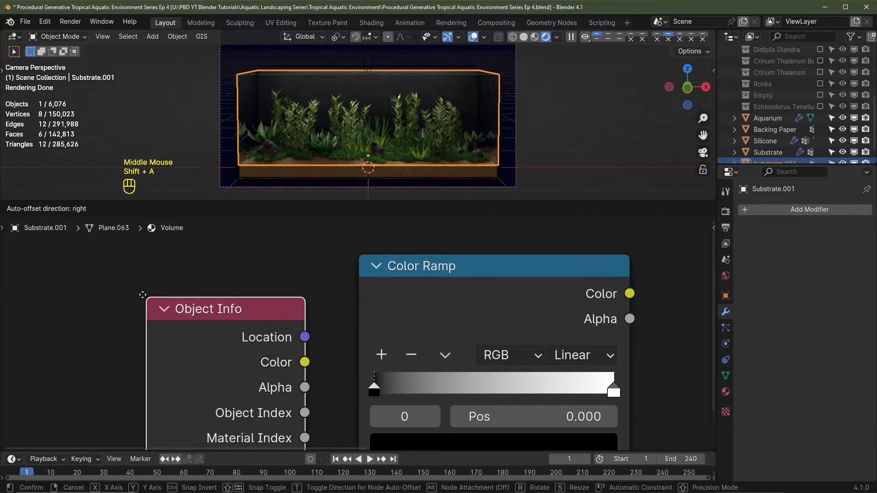
{"action": "left_click", "coordinate": [106, 289]}
Add three stops to the Color Ramp at positions 0.250, 0.500 and 0.750.
{"action": "middle_click_drag", "start_coordinate": [649, 423], "coordinate": [513, 375]}
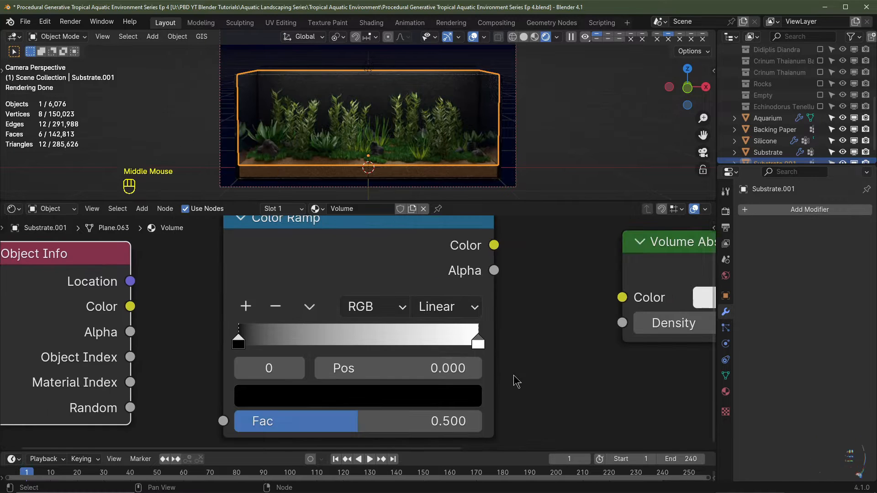
{"action": "left_click", "coordinate": [245, 307]}
{"action": "left_click", "coordinate": [246, 306]}
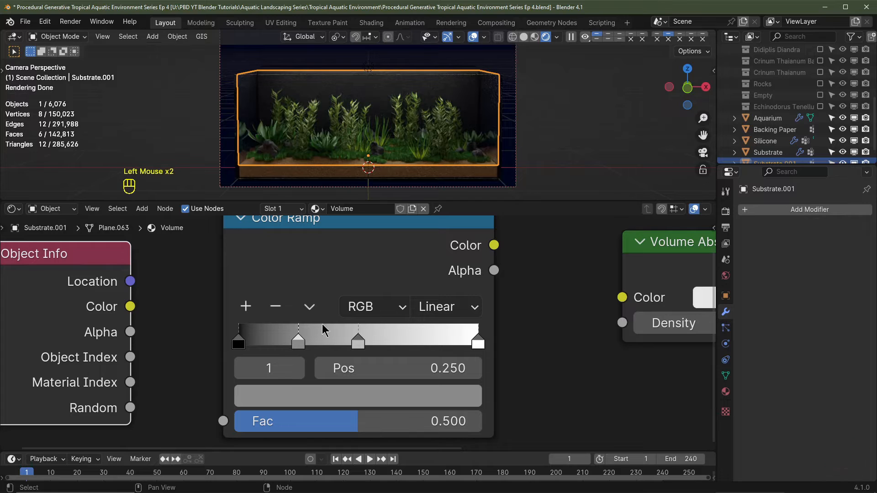
{"action": "left_click", "coordinate": [477, 343]}
{"action": "left_click", "coordinate": [249, 307]}
{"action": "middle_click_drag", "start_coordinate": [267, 311], "coordinate": [298, 287]}
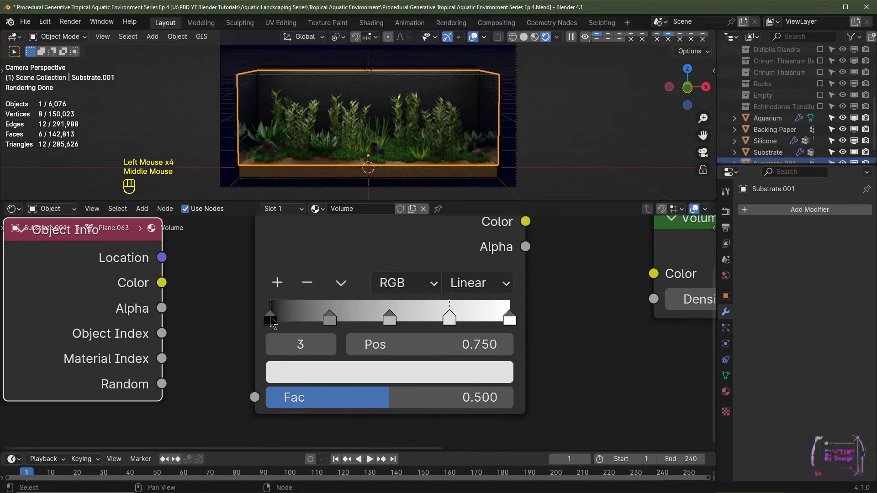
Color the ramp's first stop light blue (hue 0.605, saturation 0.606, value 1.000) and the stop at 0.250 muted green.
{"action": "left_click", "coordinate": [270, 318]}
{"action": "left_click", "coordinate": [314, 377]}
{"action": "left_click", "coordinate": [394, 102]}
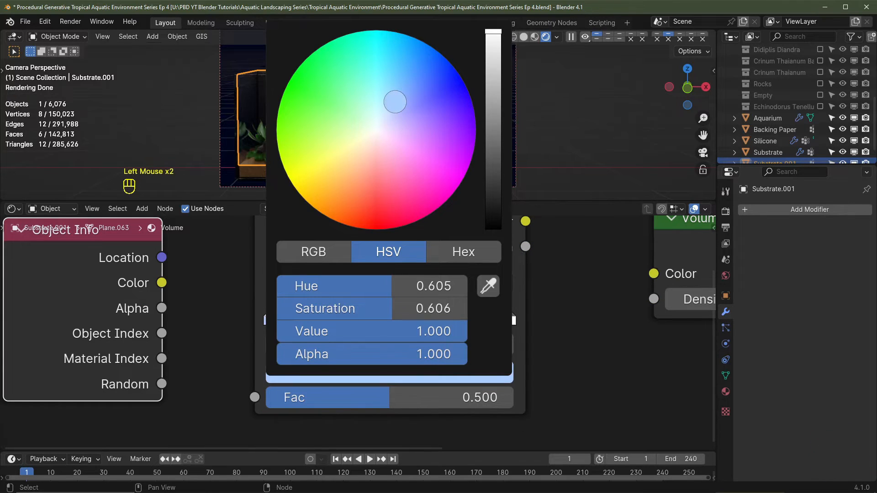
{"action": "left_click", "coordinate": [330, 318]}
{"action": "left_click", "coordinate": [393, 376]}
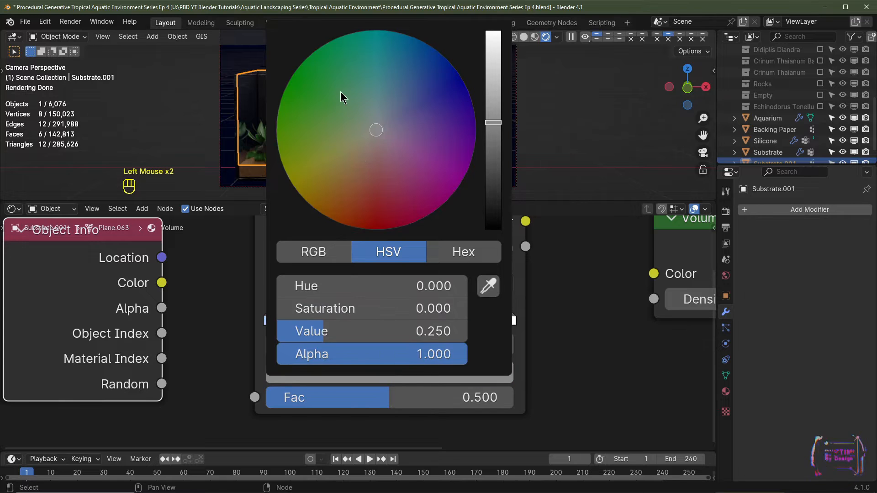
{"action": "left_click", "coordinate": [352, 97]}
{"action": "mouse_move", "coordinate": [351, 98]}
{"action": "left_mouse_down"}
{"action": "mouse_move", "coordinate": [359, 93]}
{"action": "mouse_move", "coordinate": [343, 106]}
{"action": "left_mouse_up"}
{"action": "left_click", "coordinate": [382, 373]}
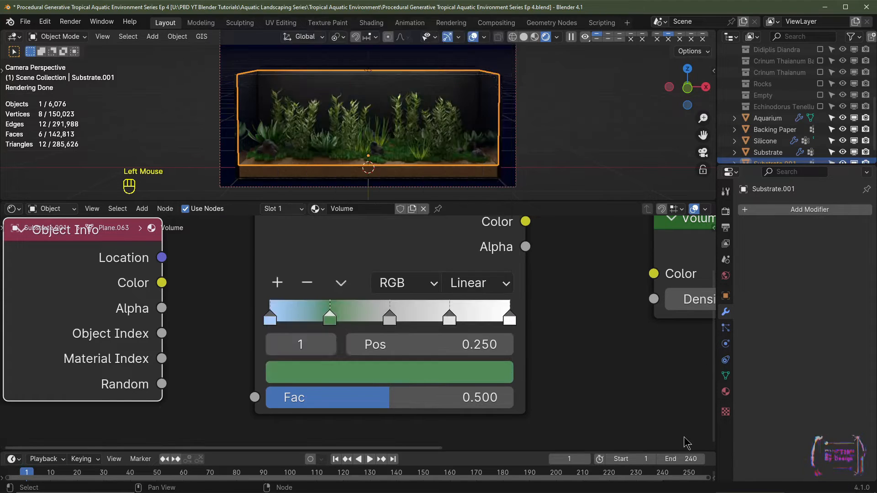
Color the ramp's middle stop tan and the stop at 0.750 saturated blue.
{"action": "left_click", "coordinate": [391, 320]}
{"action": "left_click", "coordinate": [420, 374]}
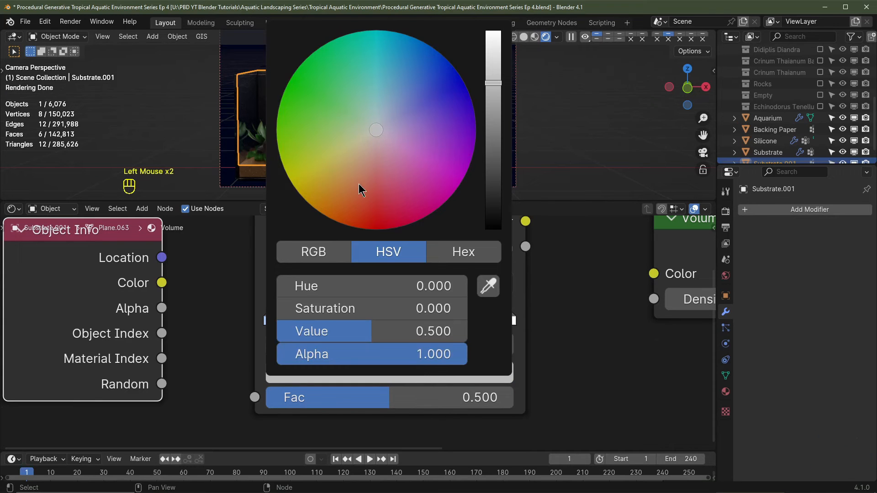
{"action": "left_click_drag", "start_coordinate": [357, 154], "coordinate": [356, 174]}
{"action": "left_click", "coordinate": [450, 320]}
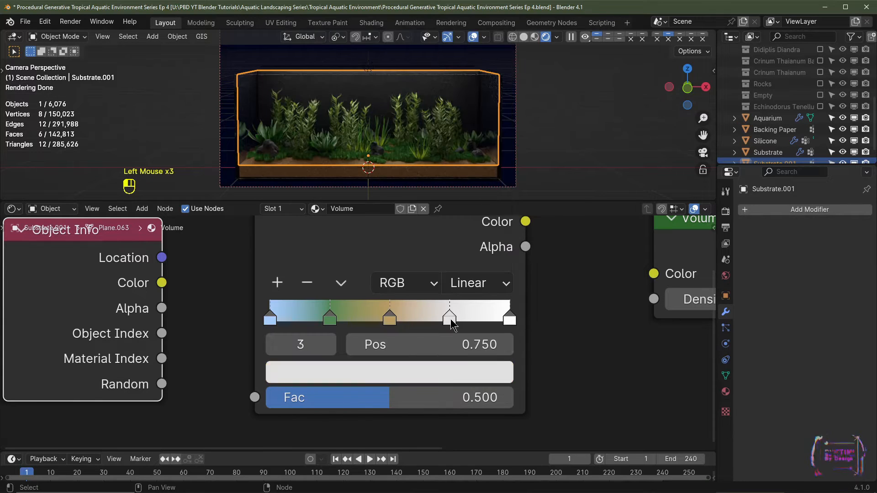
{"action": "left_click", "coordinate": [454, 383]}
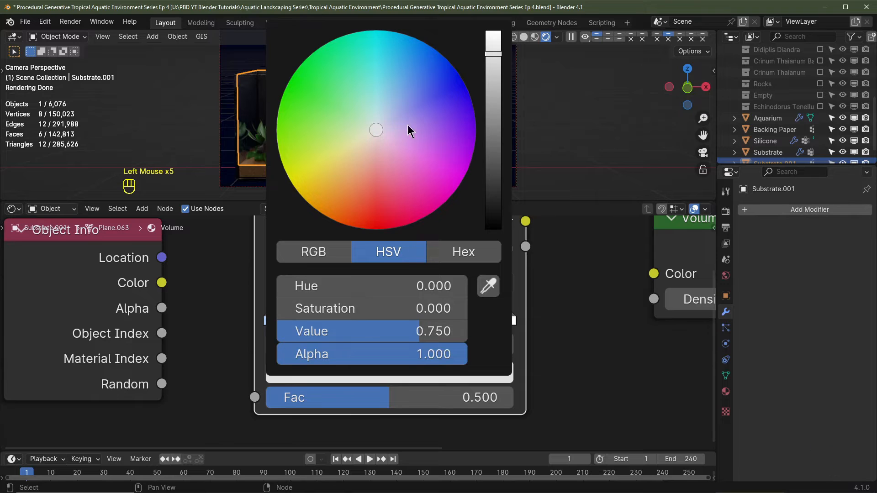
{"action": "left_click_drag", "start_coordinate": [410, 131], "coordinate": [427, 74]}
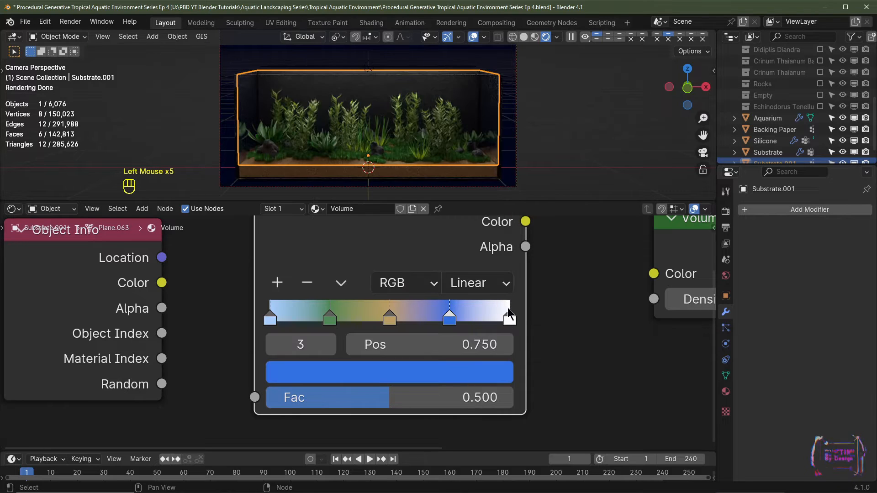
Color the ramp's last stop olive green and set the ramp's interpolation to Constant.
{"action": "left_click", "coordinate": [508, 315]}
{"action": "left_click", "coordinate": [455, 383]}
{"action": "left_click_drag", "start_coordinate": [312, 136], "coordinate": [315, 138]}
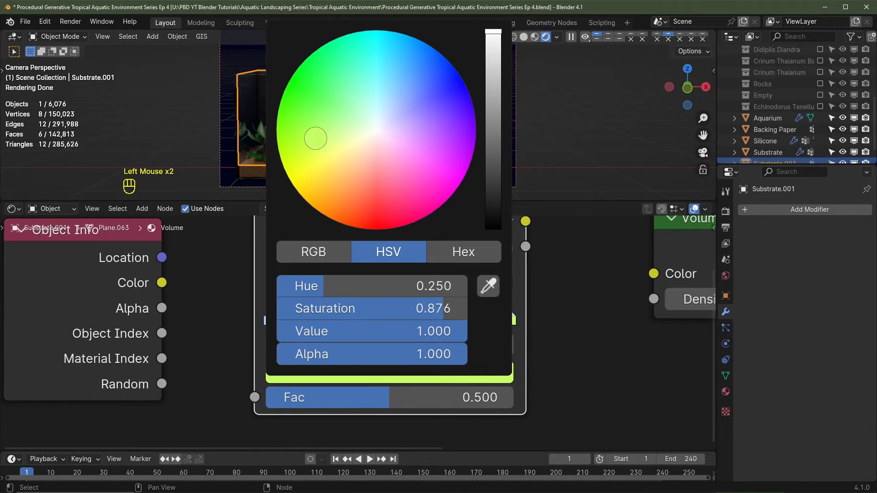
{"action": "scroll", "coordinate": [317, 141], "scroll_direction": "down", "scroll_amount": 5}
{"action": "scroll", "coordinate": [453, 307], "scroll_direction": "down", "scroll_amount": 2}
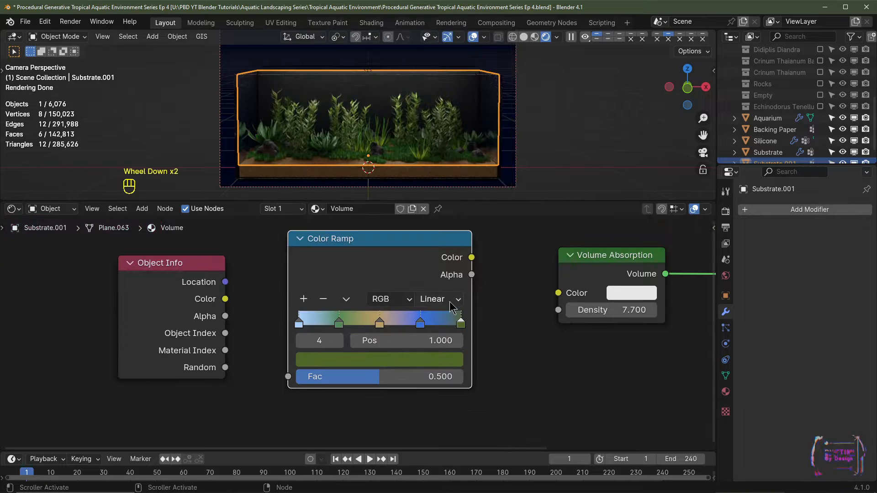
{"action": "left_click", "coordinate": [441, 299]}
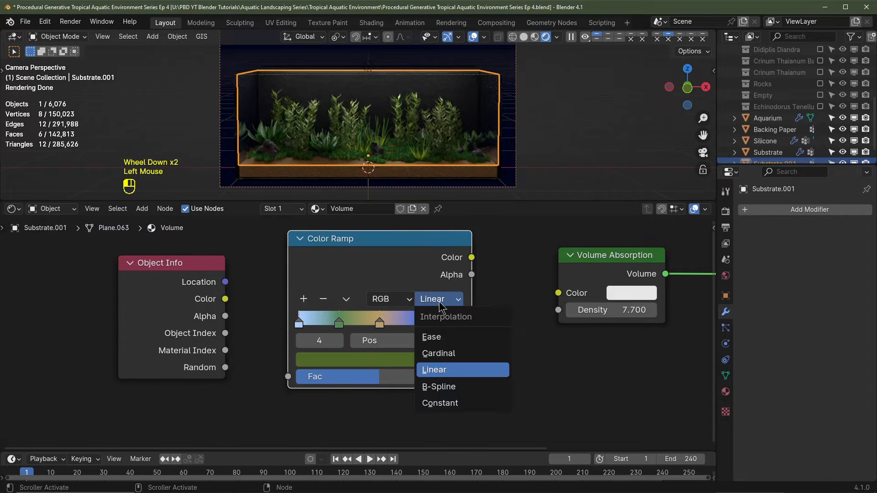
{"action": "left_click", "coordinate": [445, 404]}
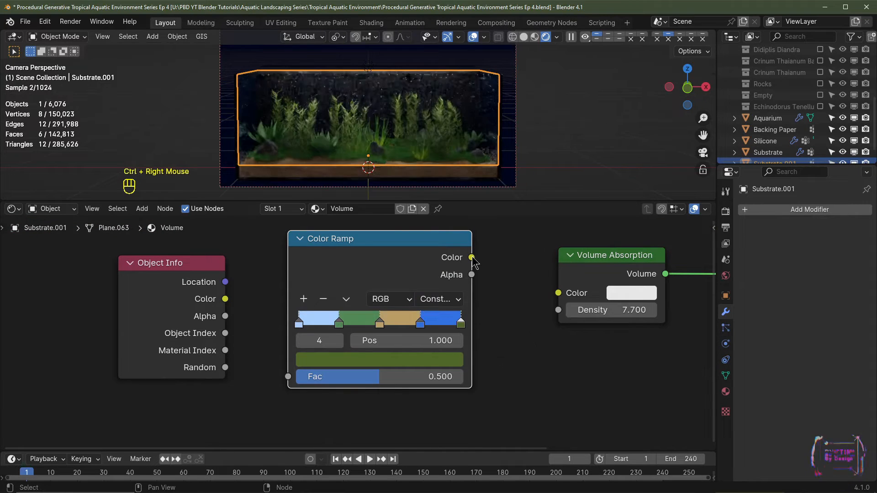
Connect the Color Ramp's color to the Volume Absorption color and the Object Info Random output to the ramp's Fac.
{"action": "left_click_drag", "start_coordinate": [472, 258], "coordinate": [565, 295]}
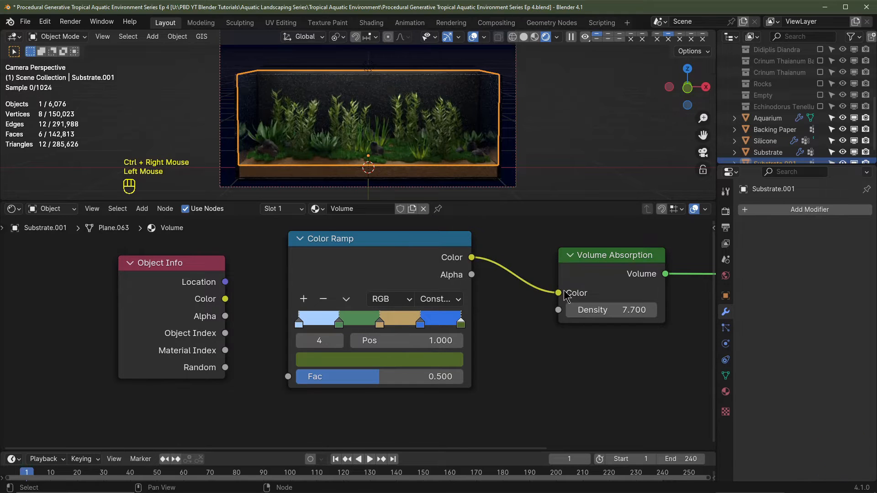
{"action": "left_click_drag", "start_coordinate": [229, 371], "coordinate": [242, 367]}
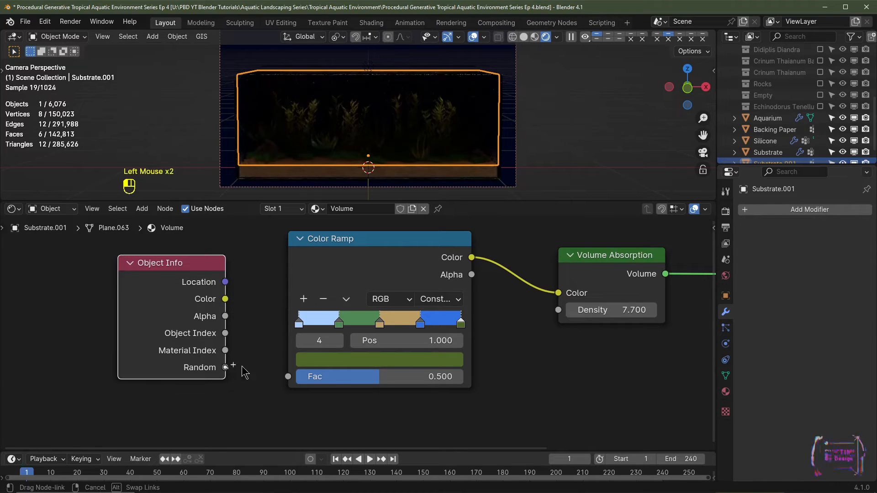
{"action": "left_click_drag", "start_coordinate": [293, 379], "coordinate": [292, 377]}
Turn off Scene World in the viewport shading and set the Volume Absorption density to 1.000.
{"action": "scroll", "coordinate": [362, 137], "scroll_direction": "down", "scroll_amount": 2}
{"action": "left_click", "coordinate": [556, 37]}
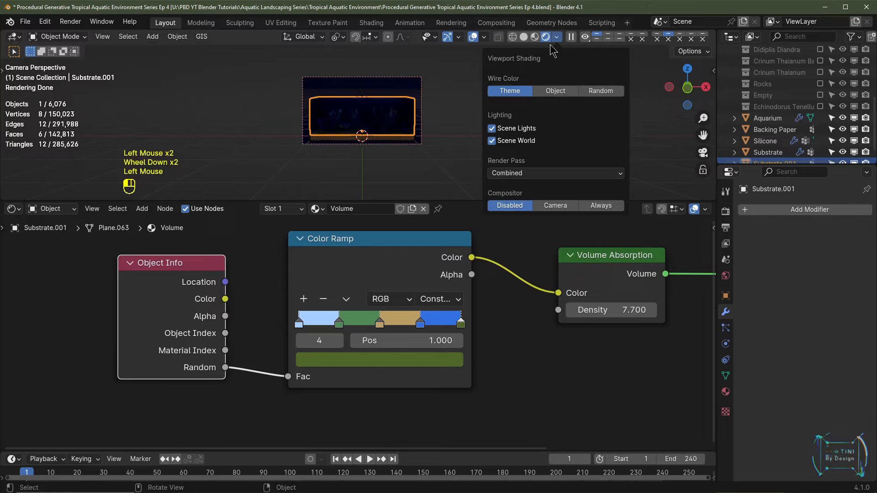
{"action": "left_click", "coordinate": [497, 140]}
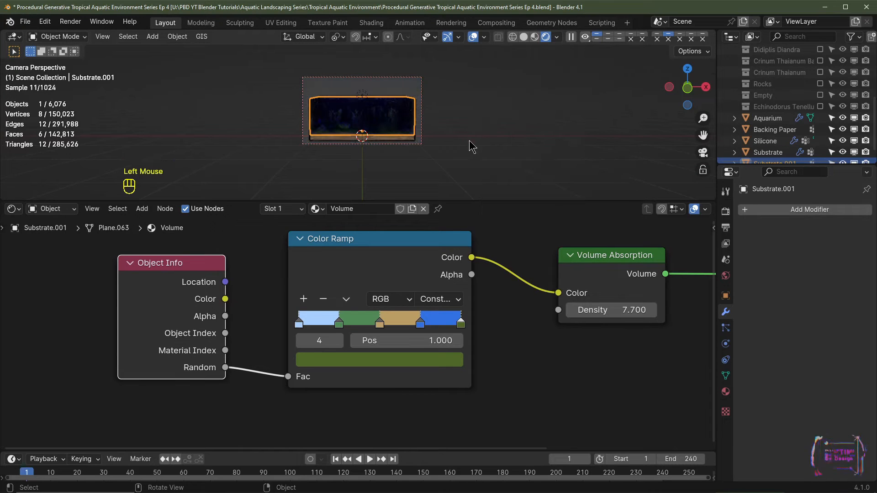
{"action": "left_click", "coordinate": [632, 315]}
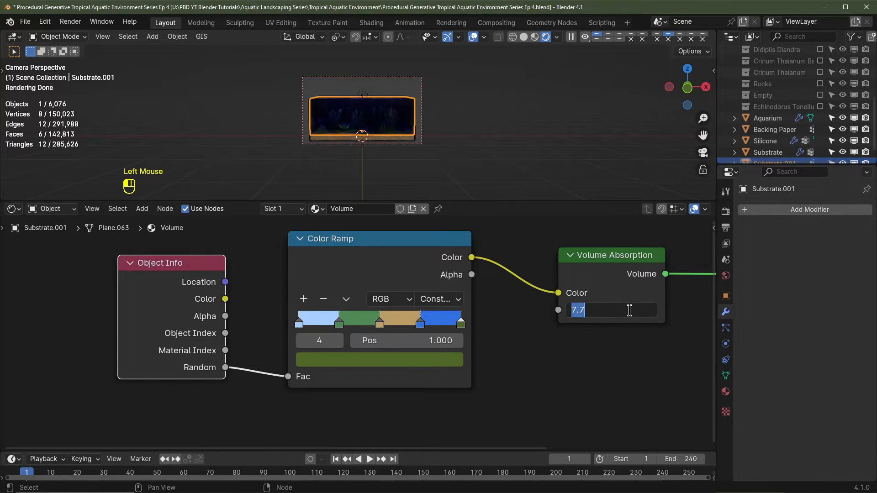
{"action": "key", "text": "Return"}
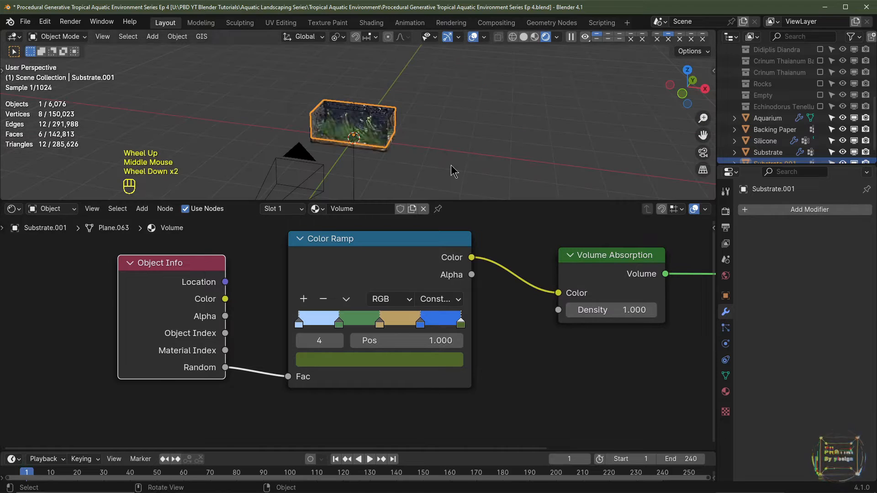
Duplicate the water box 3 m along the X axis and duplicate that copy another 2 m along X.
{"action": "key", "text": "shift+d"}
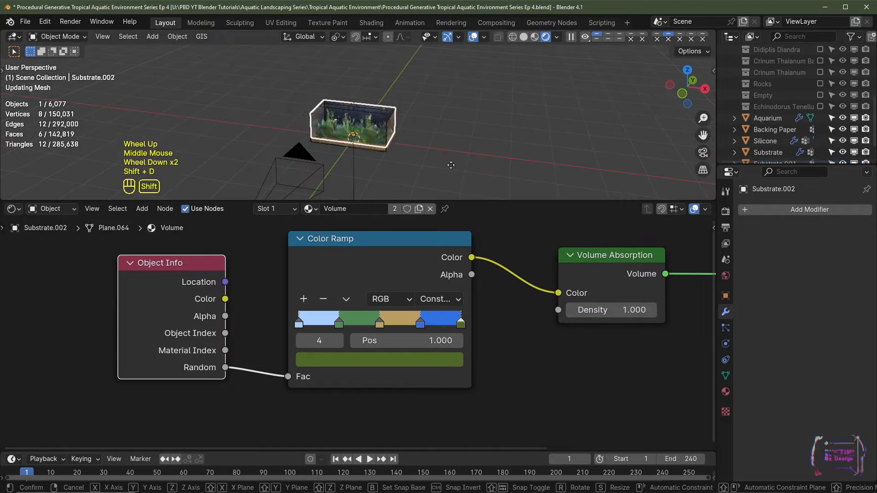
{"action": "key", "text": "x"}
{"action": "left_click", "coordinate": [553, 174]}
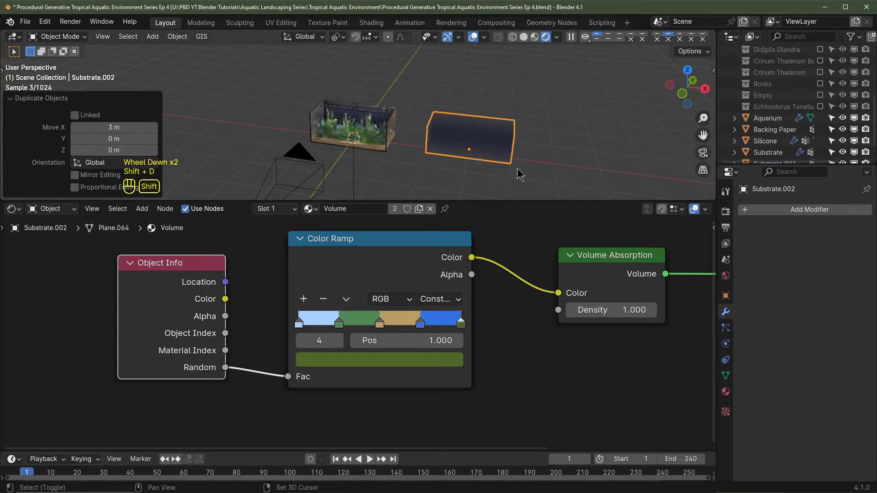
{"action": "key", "text": "shift+d"}
{"action": "key", "text": "x"}
{"action": "left_click", "coordinate": [592, 178]}
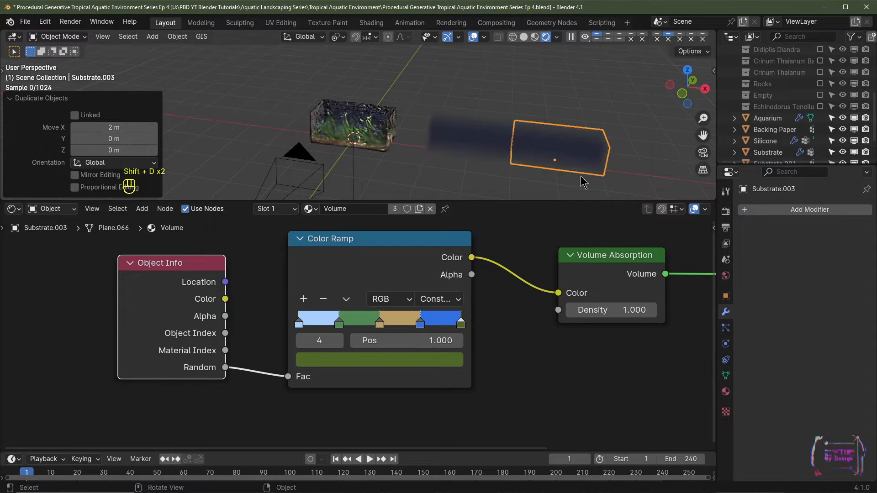
Extend the row with three more duplicates of the water box, each offset 2 m along the X axis.
{"action": "key", "text": "shift+d"}
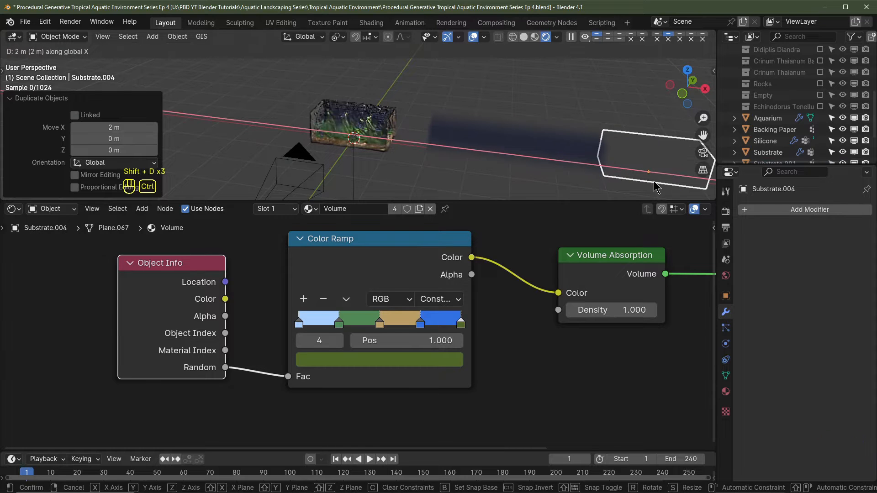
{"action": "left_click", "coordinate": [644, 188]}
{"action": "middle_click_drag", "start_coordinate": [645, 187], "coordinate": [478, 160], "text": "shift"}
{"action": "key", "text": "shift+d"}
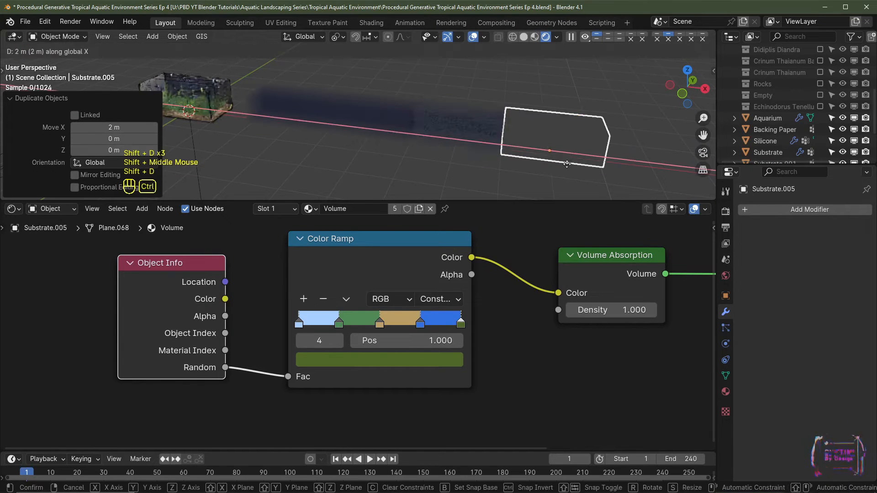
{"action": "left_click", "coordinate": [572, 172]}
{"action": "key", "text": "shift+d"}
{"action": "key", "text": "x"}
{"action": "left_click", "coordinate": [608, 160]}
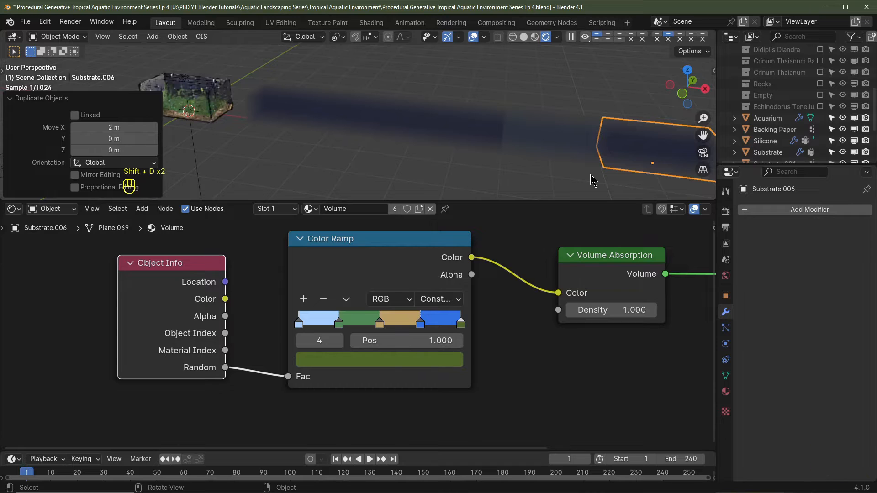
{"action": "scroll", "coordinate": [594, 160], "scroll_direction": "down", "scroll_amount": 2}
{"action": "middle_click_drag", "start_coordinate": [594, 160], "coordinate": [579, 159]}
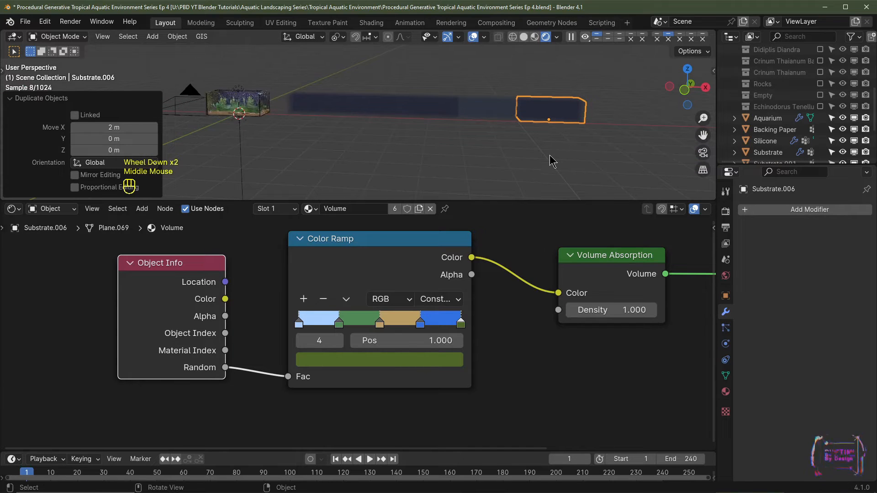
Shift the Color Ramp's olive, blue, green and tan stops toward the start of the ramp to spread the colors.
{"action": "key", "text": "KP_1"}
{"action": "scroll", "coordinate": [491, 322], "scroll_direction": "up", "scroll_amount": 1}
{"action": "left_click_drag", "start_coordinate": [478, 321], "coordinate": [444, 321]}
{"action": "left_click_drag", "start_coordinate": [429, 320], "coordinate": [412, 317]}
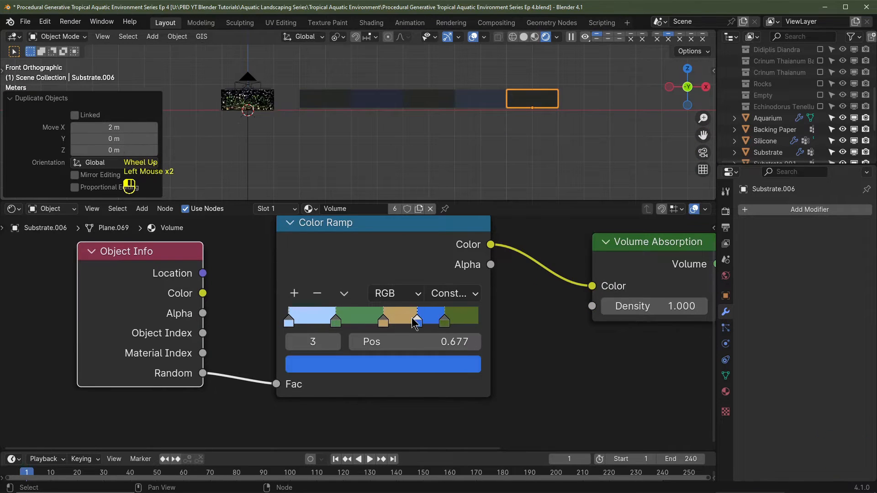
{"action": "left_click_drag", "start_coordinate": [336, 321], "coordinate": [325, 322]}
{"action": "left_click_drag", "start_coordinate": [384, 322], "coordinate": [364, 323]}
{"action": "left_click_drag", "start_coordinate": [417, 322], "coordinate": [406, 322]}
Fine-tune the Color Ramp, placing the tan stop at 0.296 and the olive stop at 0.804.
{"action": "scroll", "coordinate": [457, 146], "scroll_direction": "up", "scroll_amount": 2}
{"action": "left_click_drag", "start_coordinate": [364, 322], "coordinate": [355, 323]}
{"action": "middle_click_drag", "start_coordinate": [535, 154], "coordinate": [519, 176]}
{"action": "scroll", "coordinate": [519, 176], "scroll_direction": "down", "scroll_amount": 2}
{"action": "left_click_drag", "start_coordinate": [448, 321], "coordinate": [443, 320]}
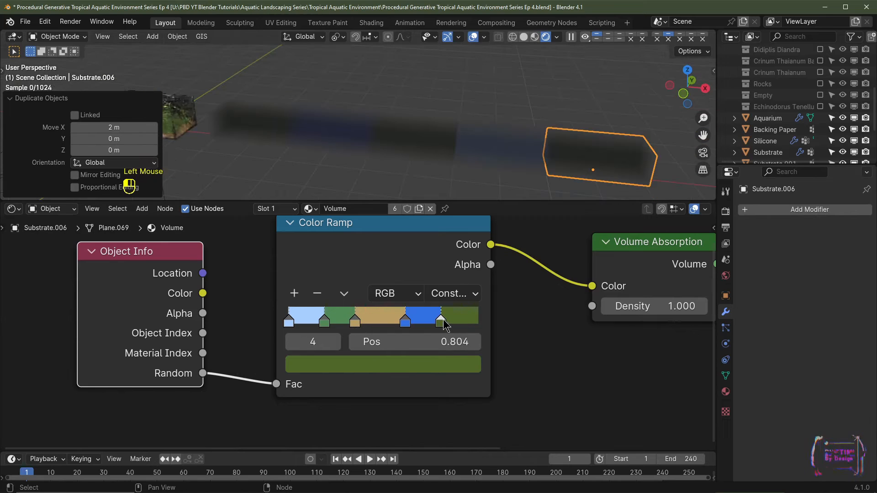
{"action": "left_click", "coordinate": [354, 323]}
{"action": "scroll", "coordinate": [357, 331], "scroll_direction": "down", "scroll_amount": 5}
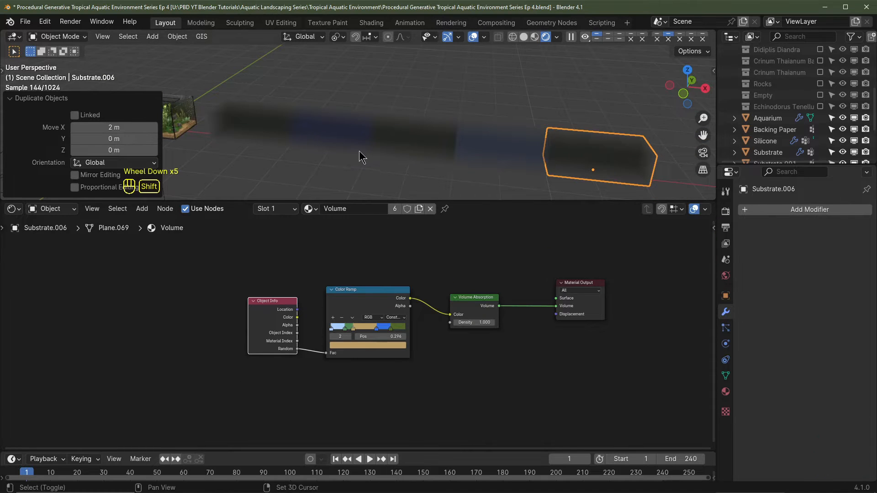
{"action": "mouse_move", "coordinate": [361, 157]}
{"action": "middle_mouse_down", "text": "shift"}
{"action": "mouse_move", "coordinate": [459, 136]}
{"action": "mouse_move", "coordinate": [360, 144]}
{"action": "middle_mouse_up", "text": "shift"}
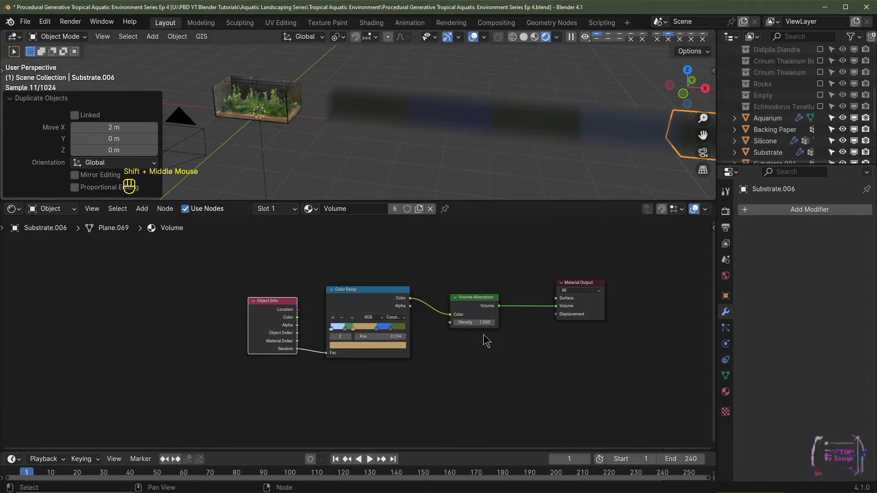
Test lower Volume Absorption densities, entering .05 and 0.500.
{"action": "scroll", "coordinate": [503, 334], "scroll_direction": "up", "scroll_amount": 2}
{"action": "left_click", "coordinate": [517, 319]}
{"action": "type", "text": ".05"}
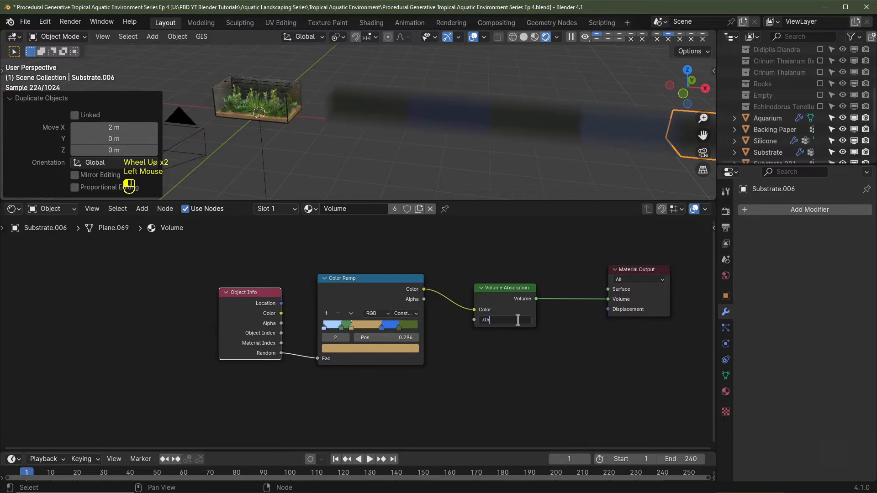
{"action": "key", "text": "Return"}
{"action": "key", "text": "Return"}
{"action": "middle_click_drag", "start_coordinate": [547, 150], "coordinate": [525, 139]}
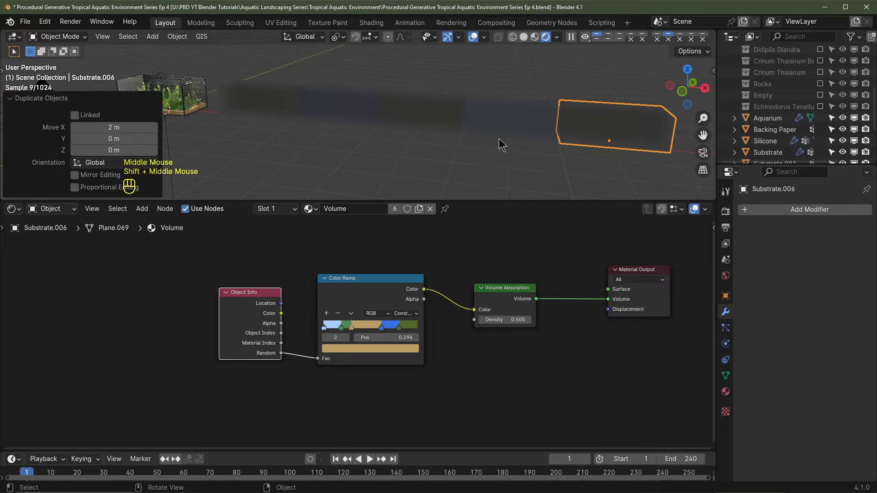
{"action": "mouse_move", "coordinate": [506, 321]}
{"action": "left_mouse_down"}
{"action": "mouse_move", "coordinate": [517, 321]}
{"action": "mouse_move", "coordinate": [507, 320]}
{"action": "left_mouse_up"}
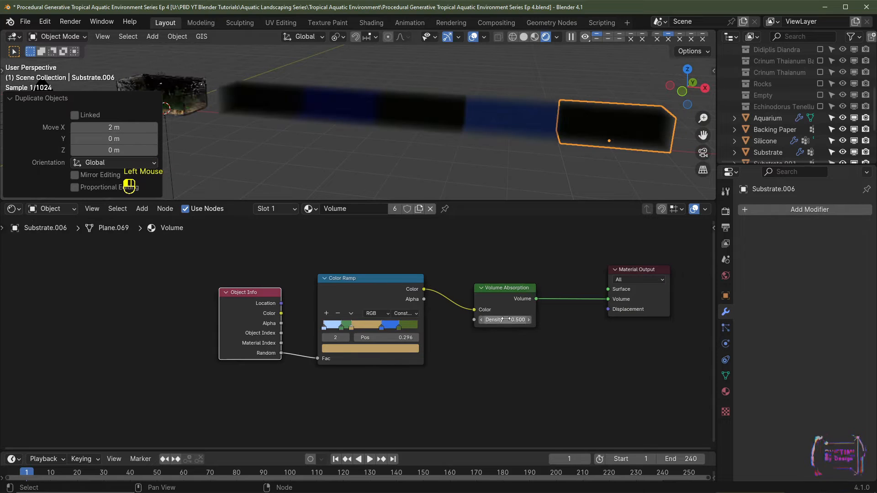
Move the Color Ramp and Object Info nodes up and back from Volume Absorption, and try a density of 1.500.
{"action": "scroll", "coordinate": [356, 313], "scroll_direction": "down", "scroll_amount": 2}
{"action": "left_click_drag", "start_coordinate": [358, 301], "coordinate": [334, 269]}
{"action": "left_click_drag", "start_coordinate": [282, 324], "coordinate": [246, 286]}
{"action": "scroll", "coordinate": [541, 344], "scroll_direction": "up", "scroll_amount": 1}
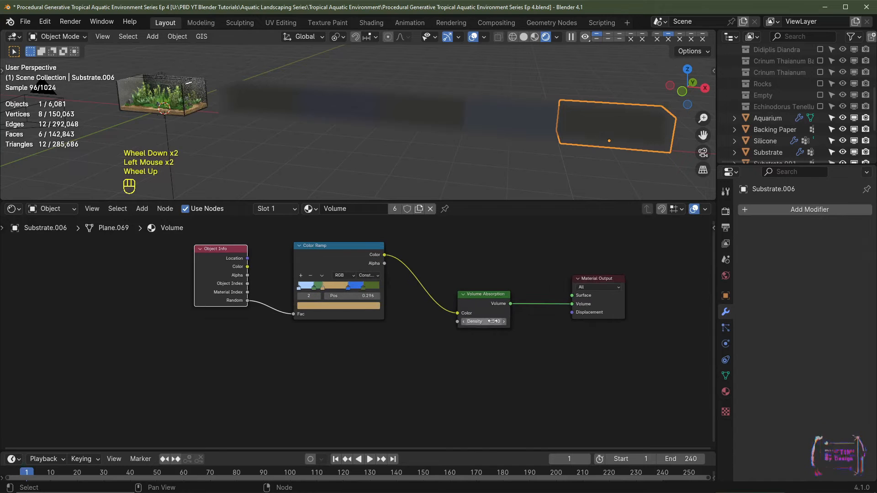
{"action": "left_click", "coordinate": [530, 347]}
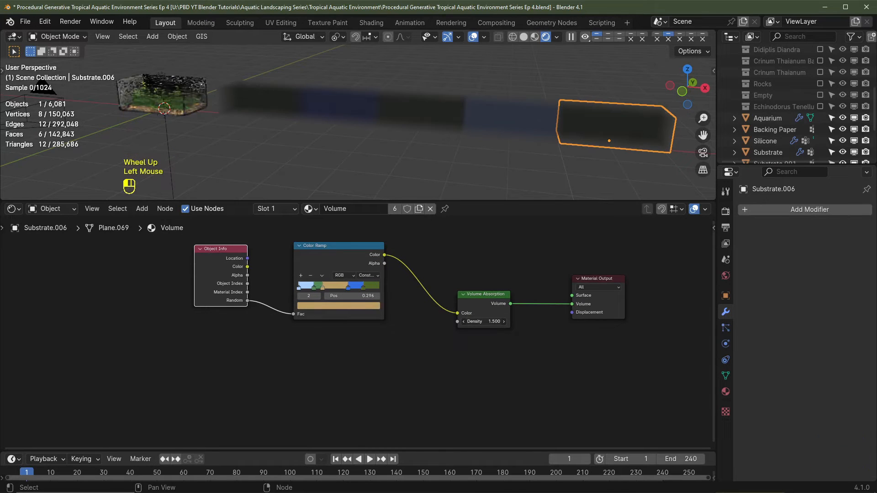
Add a Map Range node beneath the Color Ramp in the Volume material.
{"action": "key", "text": "shift+a"}
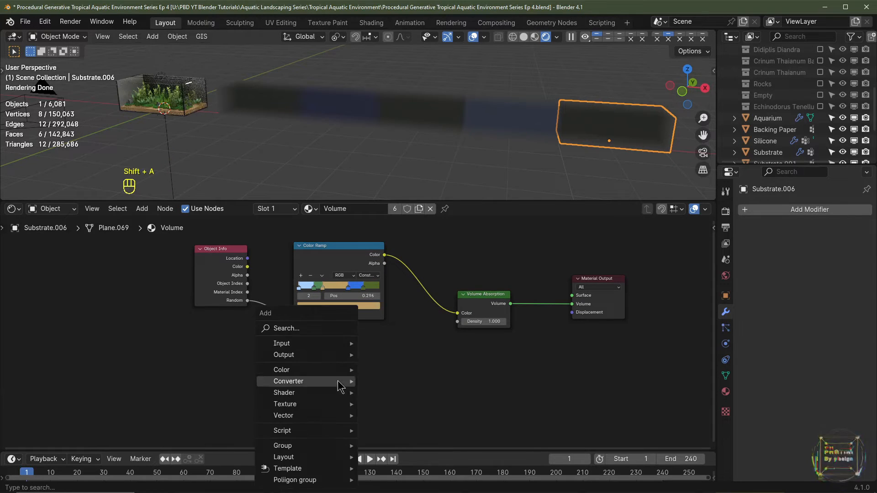
{"action": "left_click", "coordinate": [309, 328]}
{"action": "type", "text": "map"}
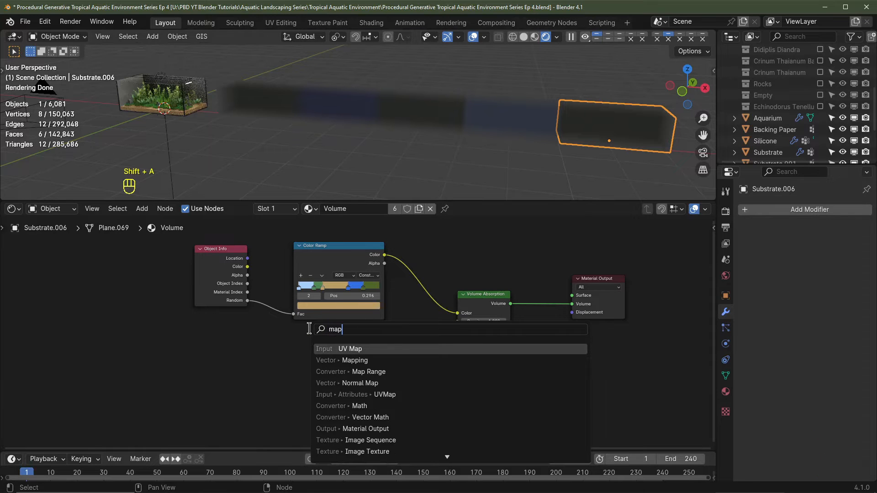
{"action": "left_click", "coordinate": [369, 372]}
{"action": "left_click", "coordinate": [361, 361]}
{"action": "scroll", "coordinate": [376, 411], "scroll_direction": "up", "scroll_amount": 2}
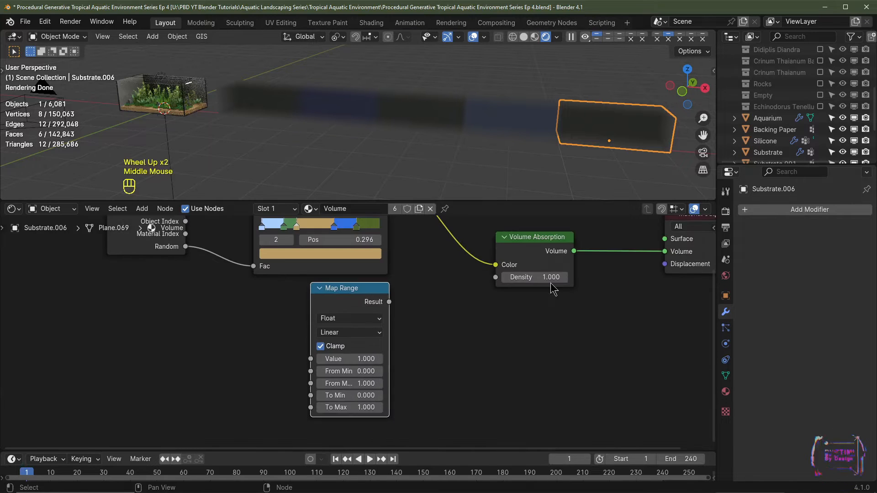
Set the Map Range's To Min to 0.500 and To Max to 1.500.
{"action": "left_click", "coordinate": [355, 395]}
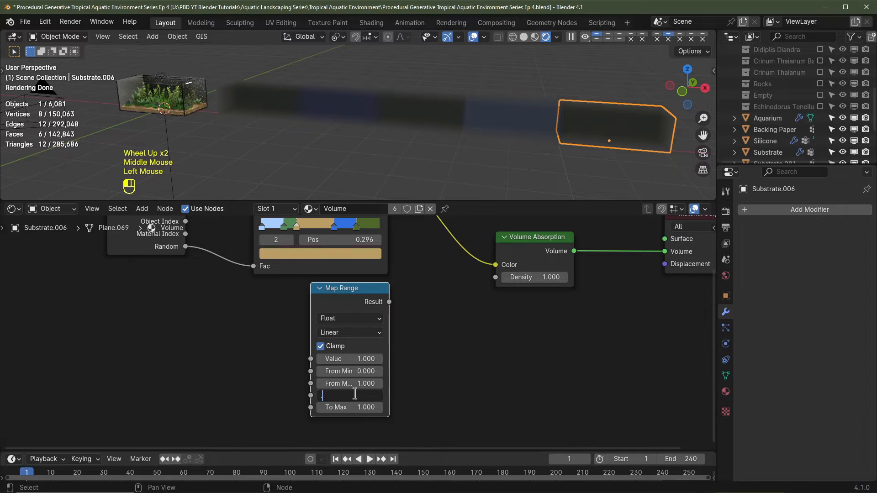
{"action": "type", "text": ".5"}
{"action": "key", "text": "Tab"}
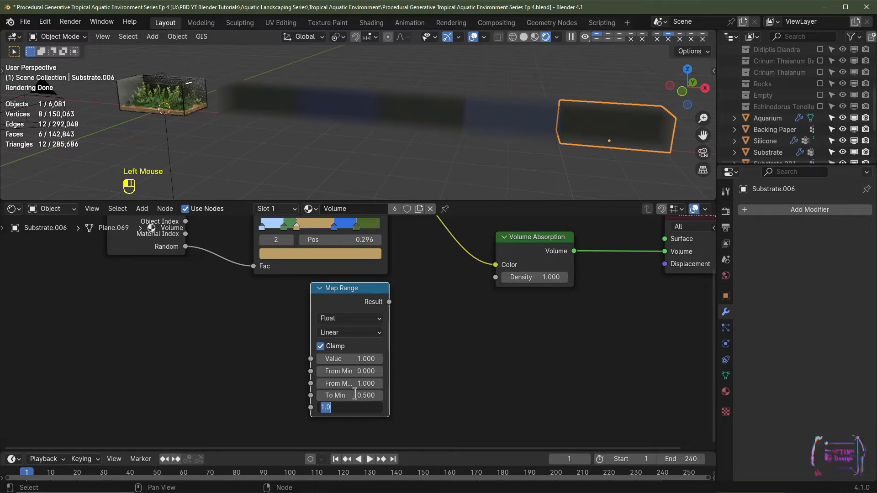
{"action": "key", "text": "Return"}
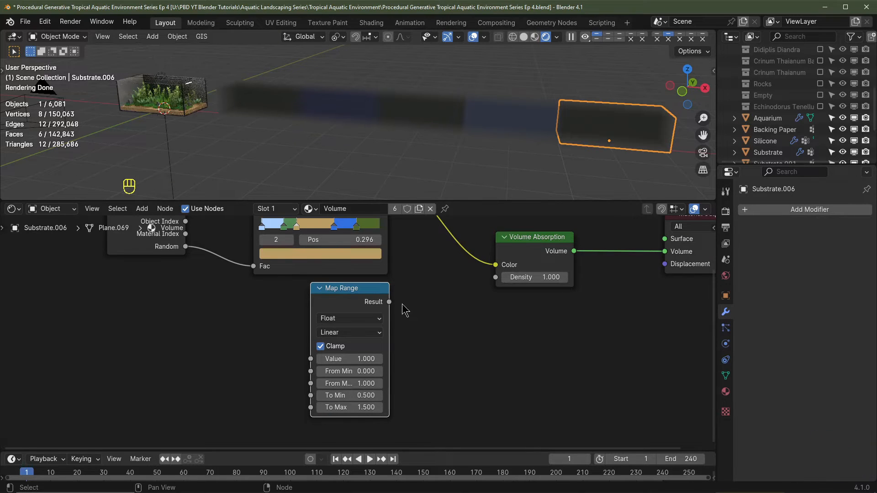
Connect the Map Range Result to the Volume Absorption density and the Object Info Random output to the Map Range Value.
{"action": "left_click_drag", "start_coordinate": [389, 302], "coordinate": [496, 278]}
{"action": "scroll", "coordinate": [208, 264], "scroll_direction": "down", "scroll_amount": 2}
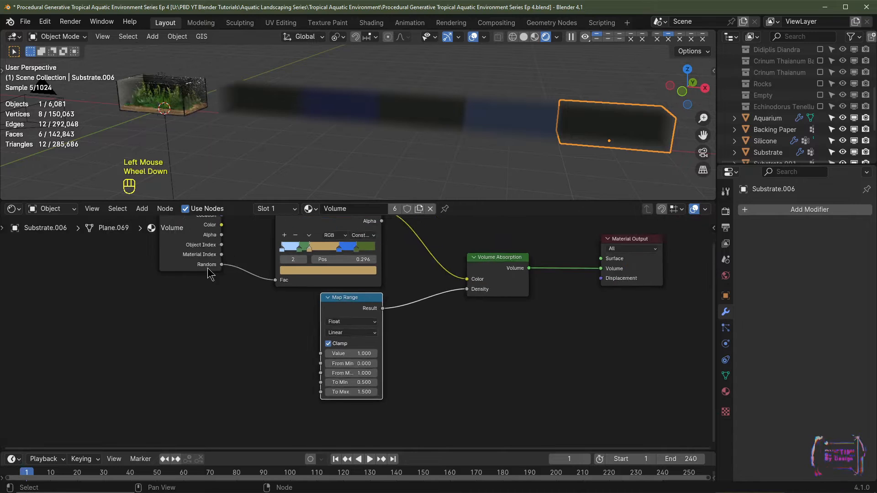
{"action": "left_click_drag", "start_coordinate": [208, 263], "coordinate": [316, 358]}
{"action": "scroll", "coordinate": [215, 320], "scroll_direction": "up", "scroll_amount": 2}
{"action": "left_click", "coordinate": [172, 299]}
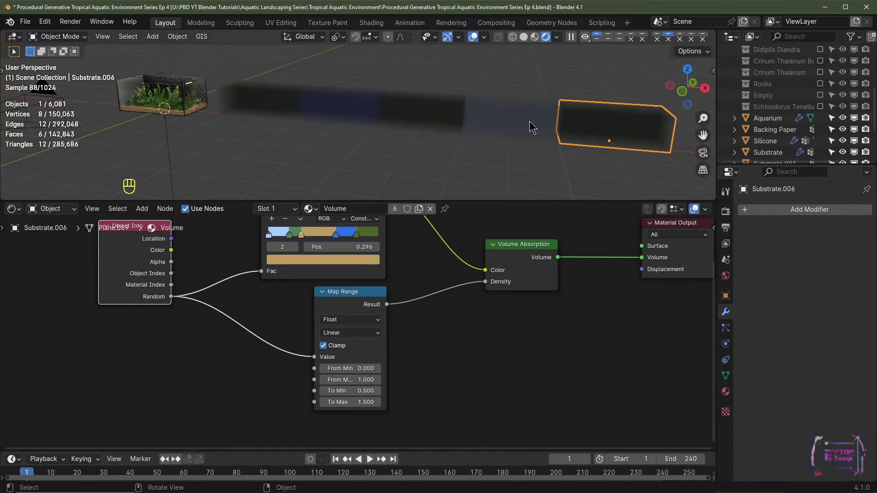
Select all five water box copies and duplicate them together 10 m along the X axis.
{"action": "scroll", "coordinate": [435, 118], "scroll_direction": "down", "scroll_amount": 4}
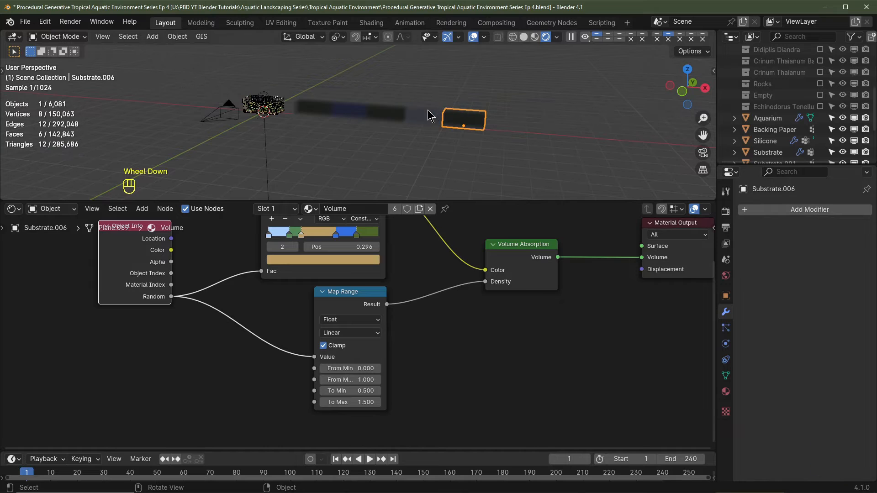
{"action": "left_click", "coordinate": [412, 117], "text": "shift"}
{"action": "left_click", "coordinate": [384, 119], "text": "shift"}
{"action": "left_click", "coordinate": [347, 117], "text": "shift"}
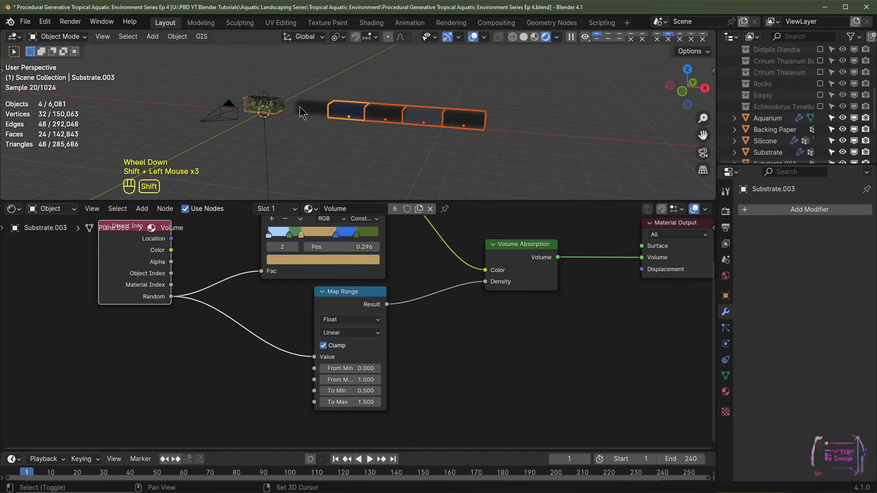
{"action": "left_click", "coordinate": [312, 111], "text": "shift"}
{"action": "middle_click", "coordinate": [421, 152]}
{"action": "key", "text": "shift+d"}
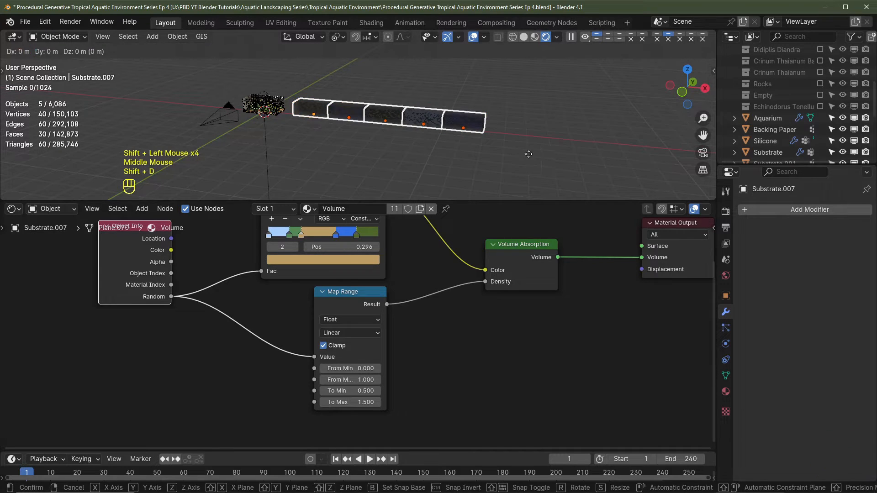
{"action": "left_click", "coordinate": [512, 169]}
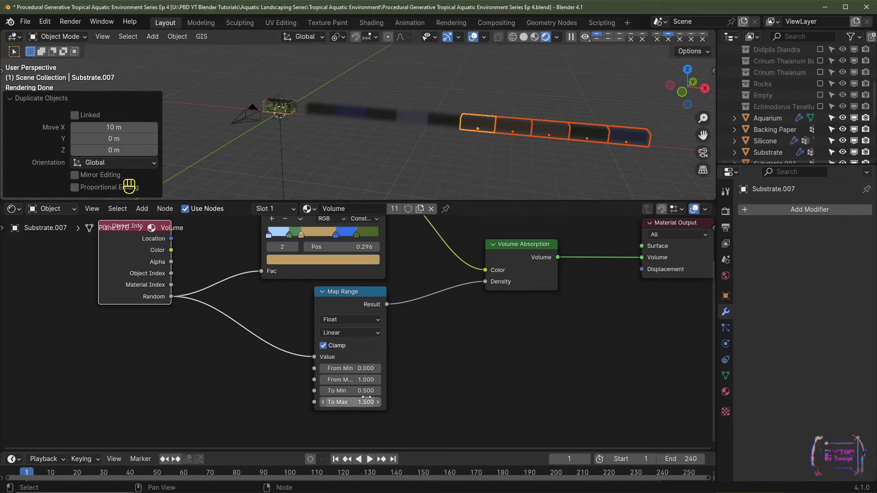
{"action": "middle_click_drag", "start_coordinate": [297, 256], "coordinate": [270, 299]}
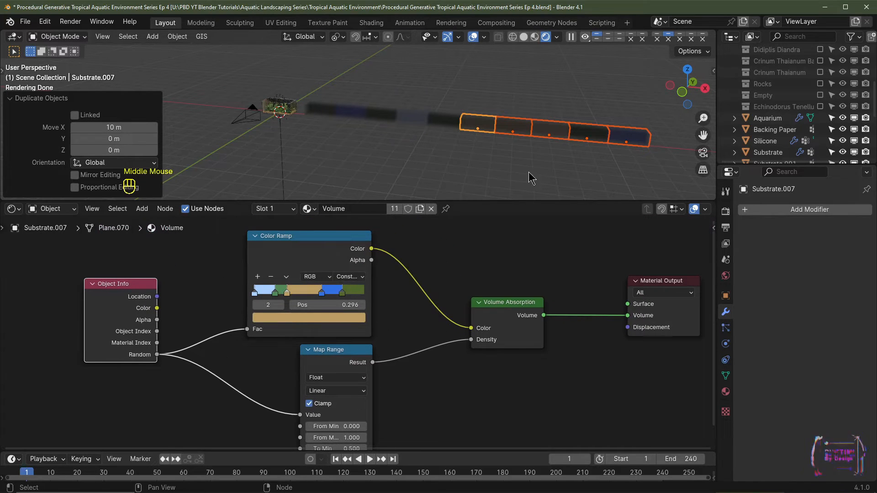
Delete all ten test copies of the water box and return to the camera view.
{"action": "left_click_drag", "start_coordinate": [634, 111], "coordinate": [327, 138]}
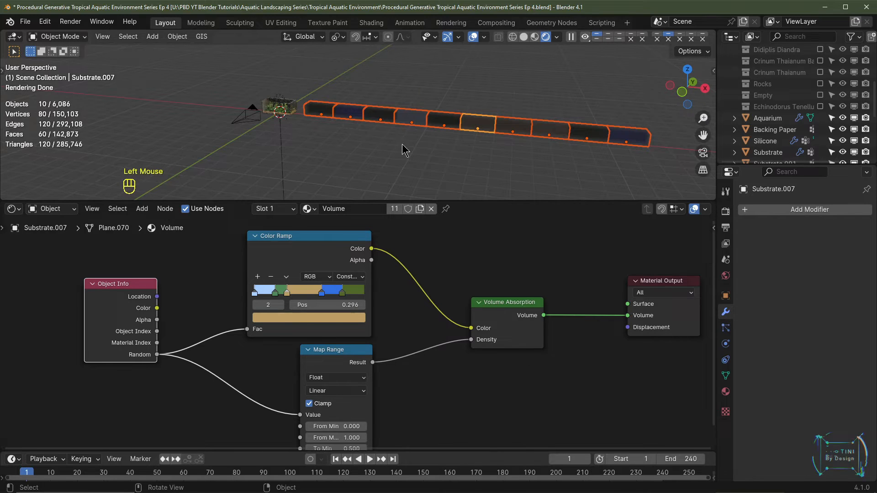
{"action": "key", "text": "x"}
{"action": "left_click", "coordinate": [457, 144]}
{"action": "key", "text": "KP_0"}
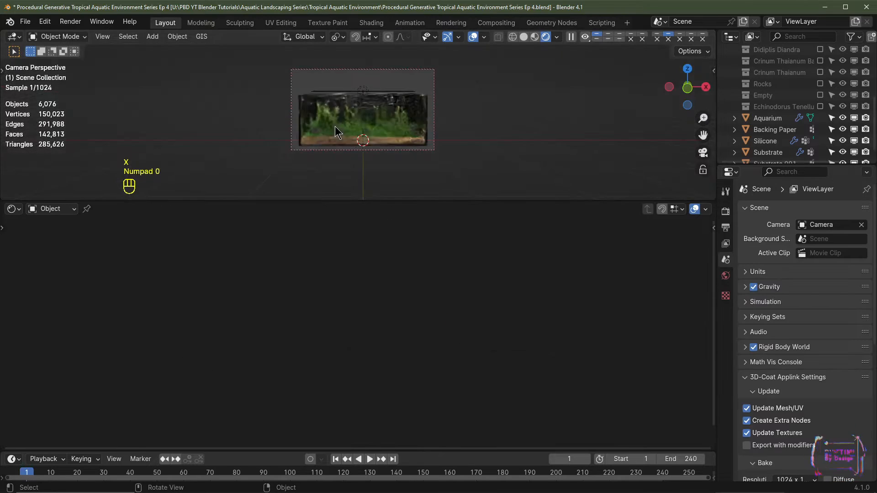
{"action": "scroll", "coordinate": [441, 160], "scroll_direction": "up", "scroll_amount": 2}
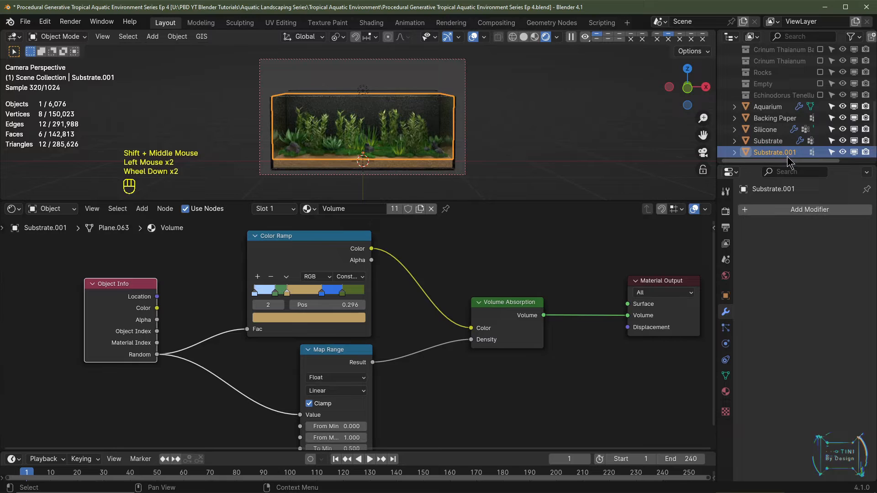
Remove all vertex groups from the original water box, Substrate.001.
{"action": "left_click", "coordinate": [786, 155]}
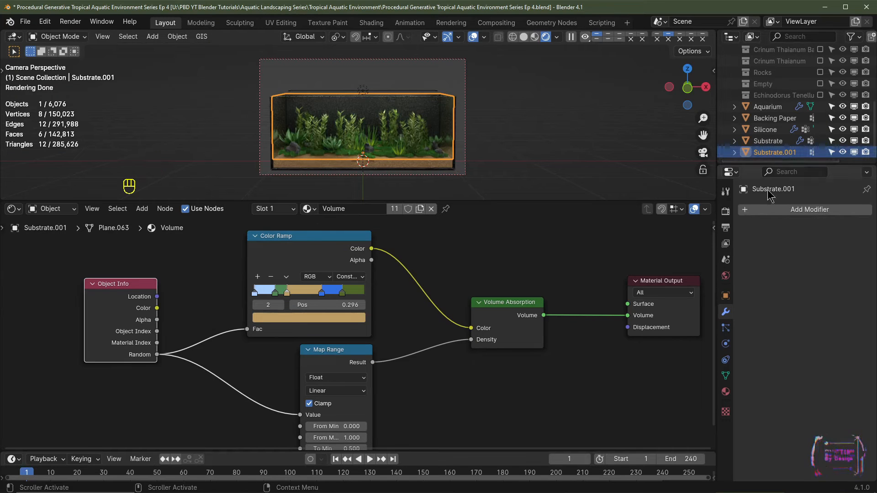
{"action": "left_click", "coordinate": [725, 375]}
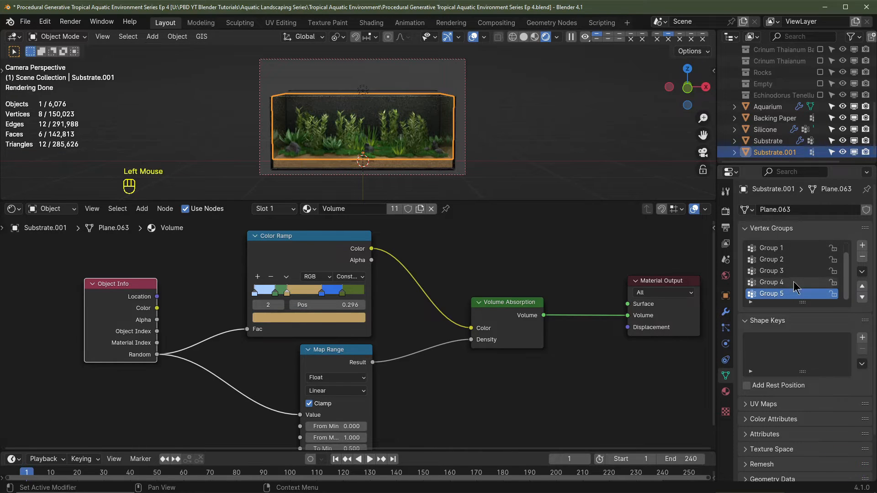
{"action": "left_click", "coordinate": [863, 258]}
{"action": "left_click", "coordinate": [863, 258]}
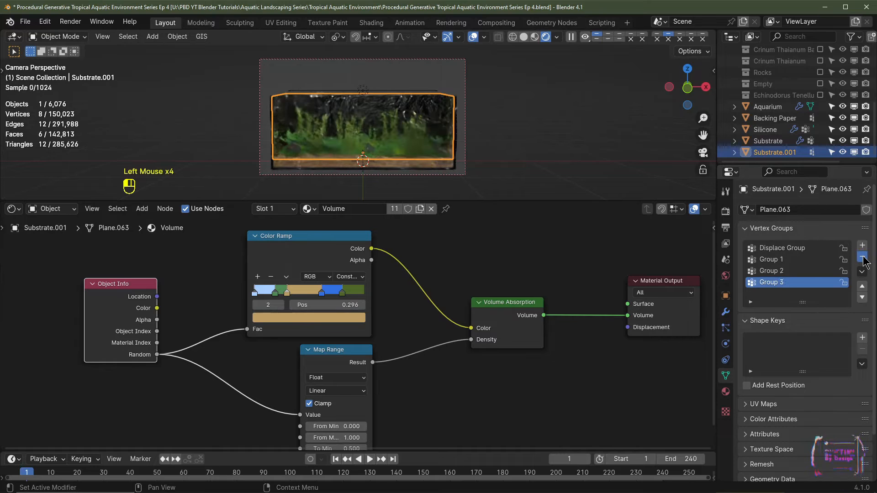
{"action": "left_click", "coordinate": [863, 259]}
{"action": "left_click", "coordinate": [863, 259]}
{"action": "left_click", "coordinate": [862, 258]}
{"action": "left_click", "coordinate": [863, 259]}
Rename the Substrate.001 object to Volume.
{"action": "double_click", "coordinate": [773, 153]}
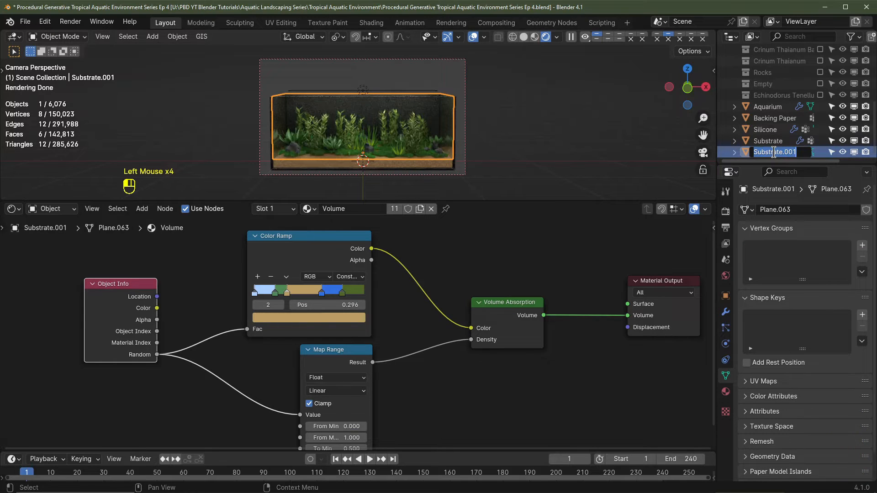
{"action": "type", "text": "Volume"}
{"action": "key", "text": "Return"}
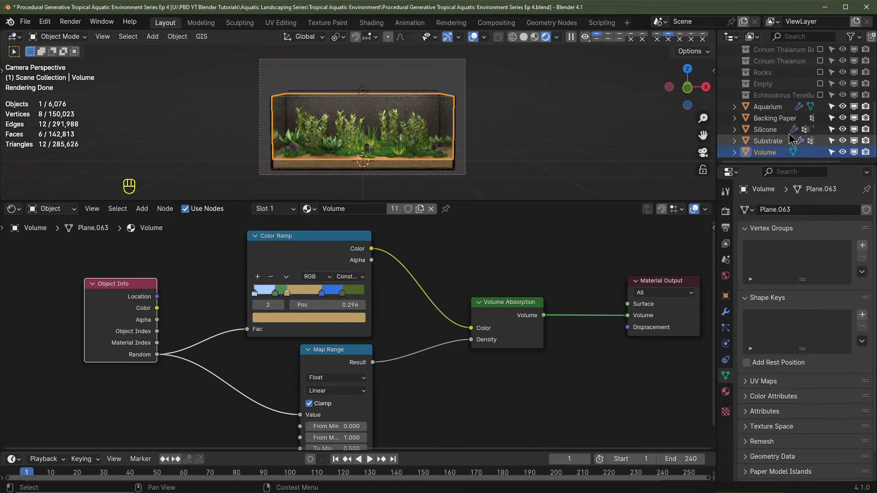
Select the Silicone object and remove all of its vertex groups.
{"action": "left_click", "coordinate": [772, 142]}
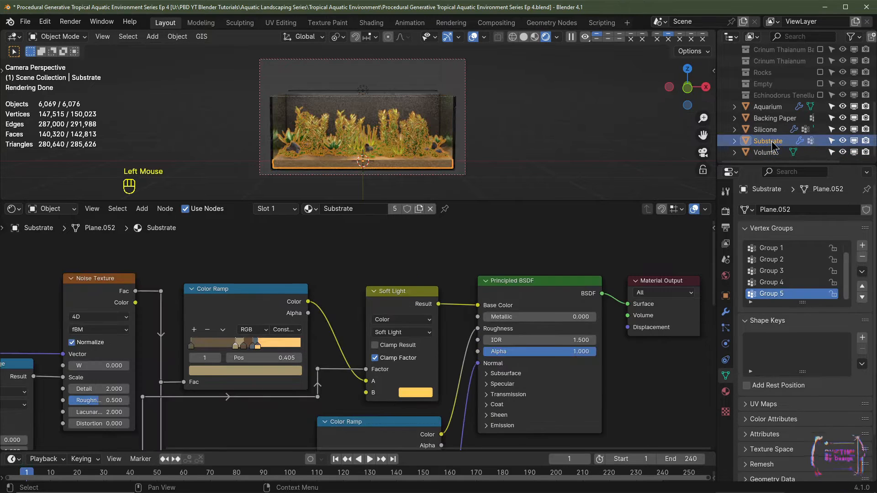
{"action": "left_click", "coordinate": [433, 171]}
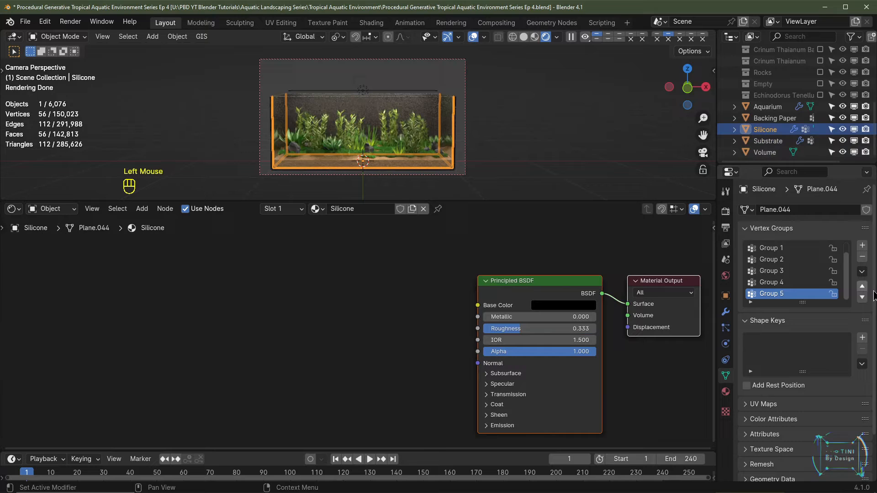
{"action": "left_click", "coordinate": [862, 258]}
{"action": "left_click", "coordinate": [862, 259]}
{"action": "left_click", "coordinate": [863, 259]}
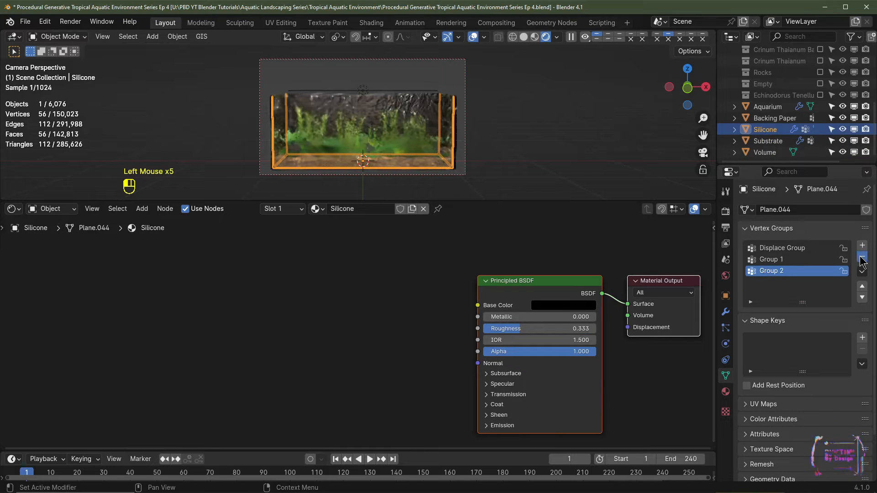
{"action": "left_click", "coordinate": [863, 258]}
{"action": "left_click", "coordinate": [862, 259]}
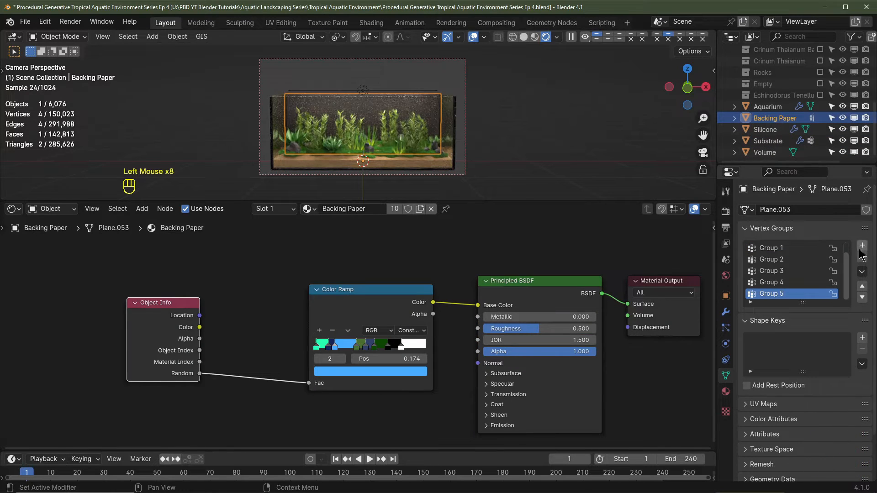
Remove all remaining vertex groups from the Backing Paper object, and check the vertex groups of the Aquarium and Substrate objects.
{"action": "left_click", "coordinate": [863, 258]}
{"action": "left_click", "coordinate": [863, 258]}
{"action": "left_click", "coordinate": [863, 258]}
{"action": "left_click", "coordinate": [862, 258]}
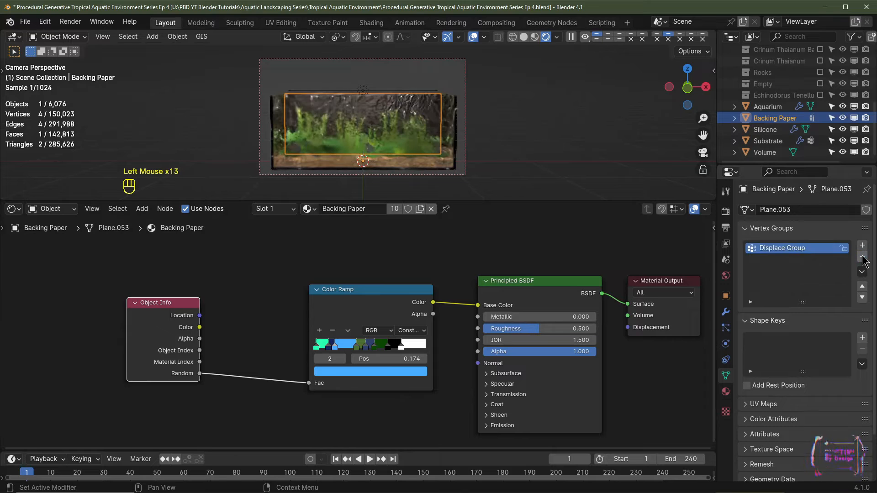
{"action": "left_click", "coordinate": [863, 259]}
{"action": "left_click", "coordinate": [769, 109]}
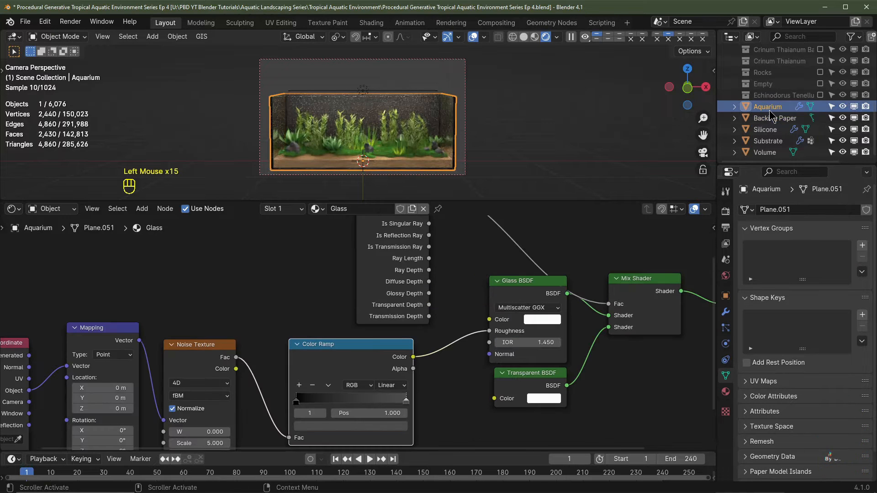
{"action": "left_click", "coordinate": [770, 144]}
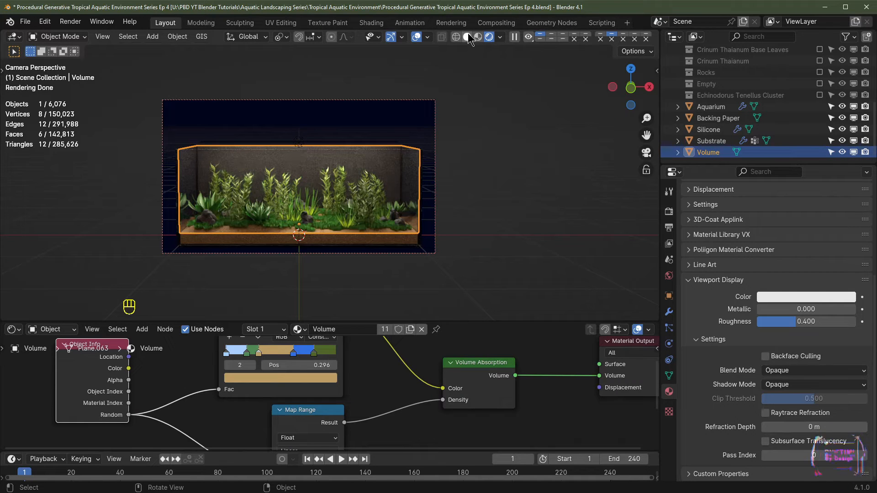
Switch the viewport to solid shading and set the Volume material's viewport display color to fully saturated red.
{"action": "left_click", "coordinate": [467, 37]}
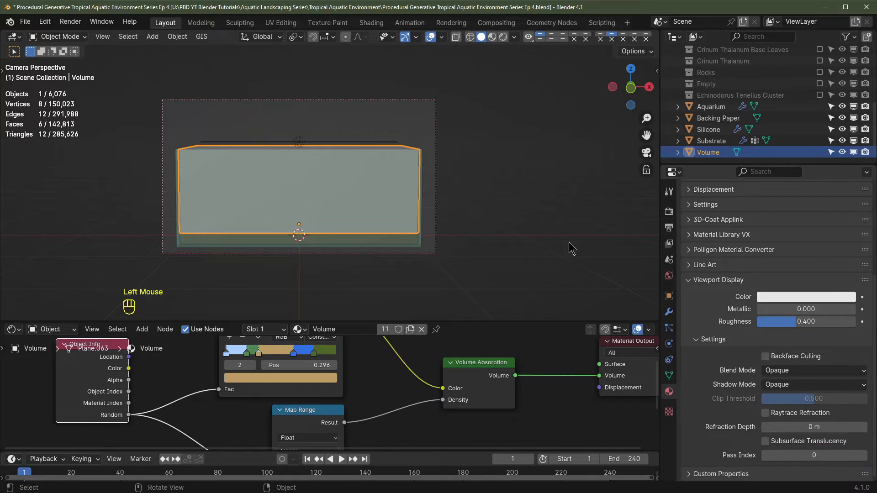
{"action": "mouse_move", "coordinate": [570, 247]}
{"action": "middle_mouse_down"}
{"action": "mouse_move", "coordinate": [331, 243]}
{"action": "mouse_move", "coordinate": [405, 190]}
{"action": "middle_mouse_up"}
{"action": "scroll", "coordinate": [331, 246], "scroll_direction": "up", "scroll_amount": 2}
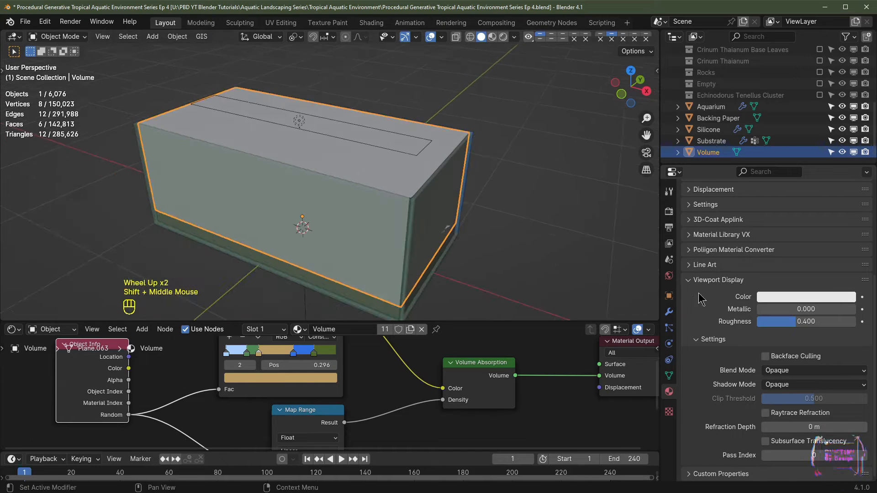
{"action": "left_click", "coordinate": [669, 391]}
{"action": "left_click", "coordinate": [669, 391]}
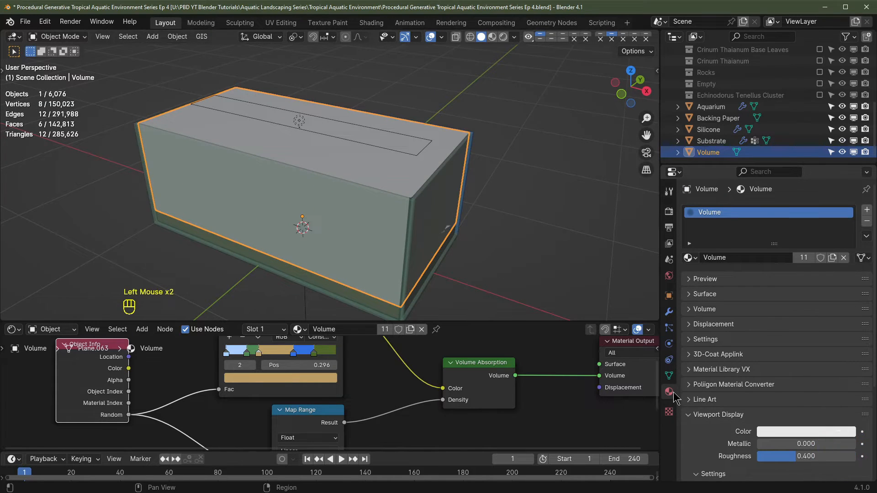
{"action": "scroll", "coordinate": [793, 352], "scroll_direction": "down", "scroll_amount": 2}
{"action": "left_click", "coordinate": [799, 340]}
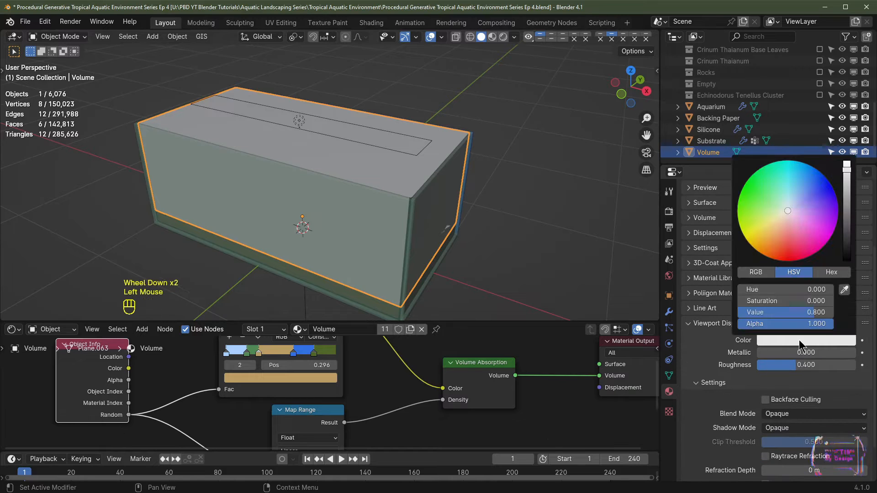
{"action": "left_click", "coordinate": [788, 262]}
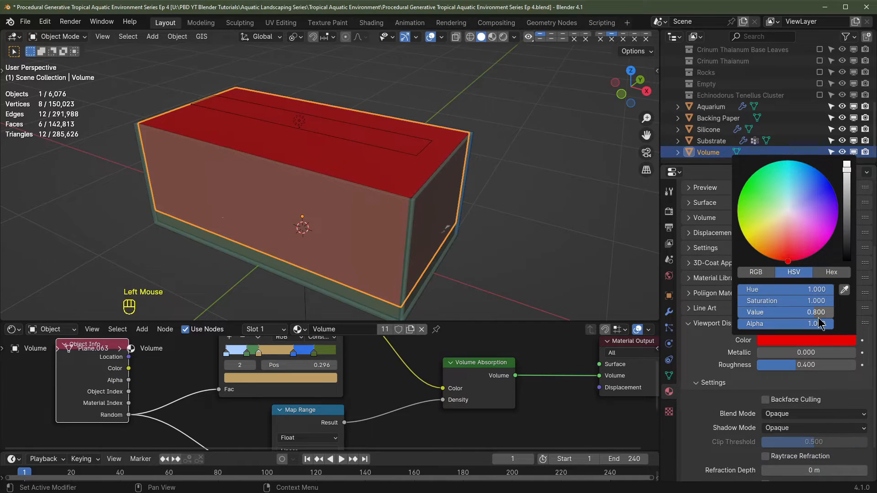
Lower the alpha of the Volume material's viewport display color to make the water box semi-transparent, and inspect it from several angles.
{"action": "left_click_drag", "start_coordinate": [827, 324], "coordinate": [791, 324]}
{"action": "left_click", "coordinate": [791, 325]}
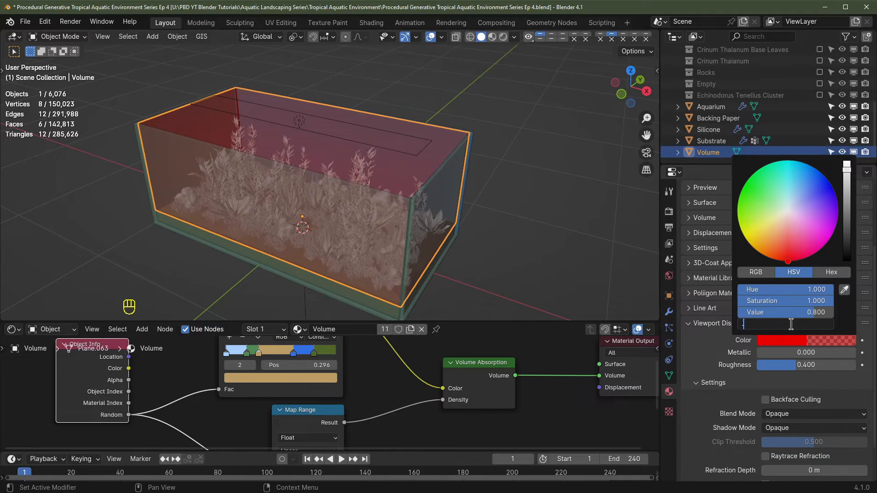
{"action": "key", "text": "Return"}
{"action": "middle_click_drag", "start_coordinate": [411, 187], "coordinate": [450, 167]}
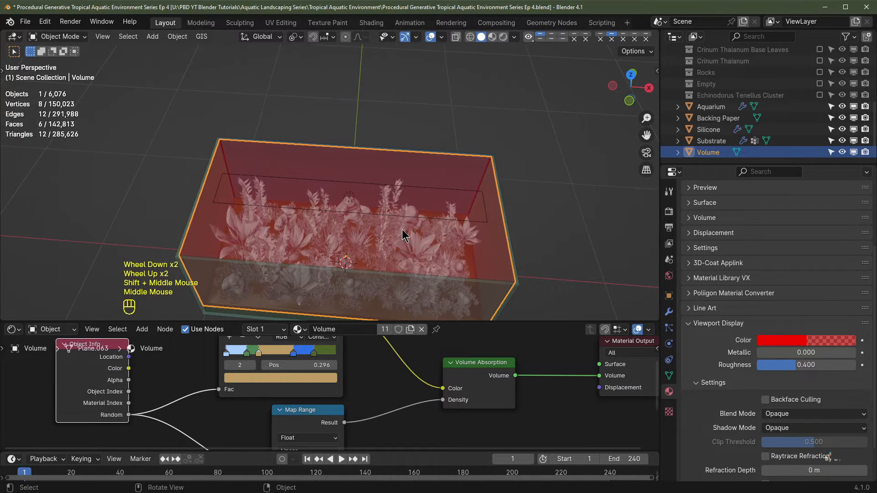
{"action": "left_click", "coordinate": [401, 237]}
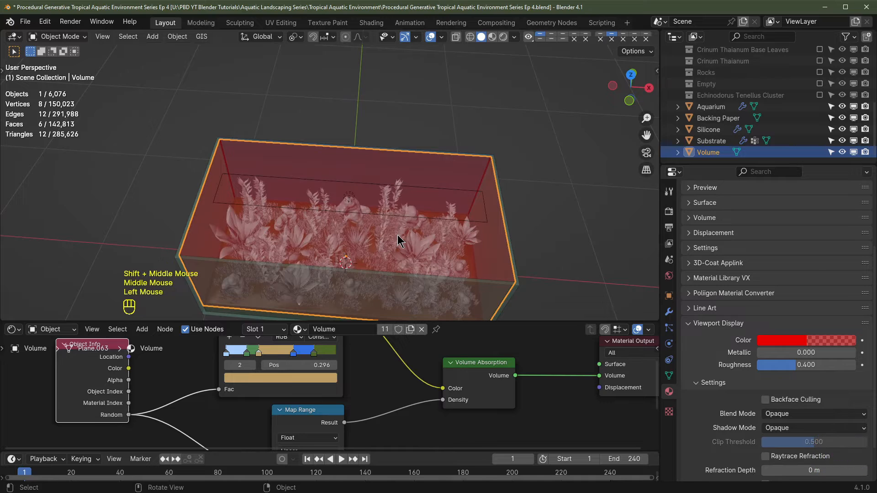
{"action": "middle_click_drag", "start_coordinate": [397, 236], "coordinate": [489, 194]}
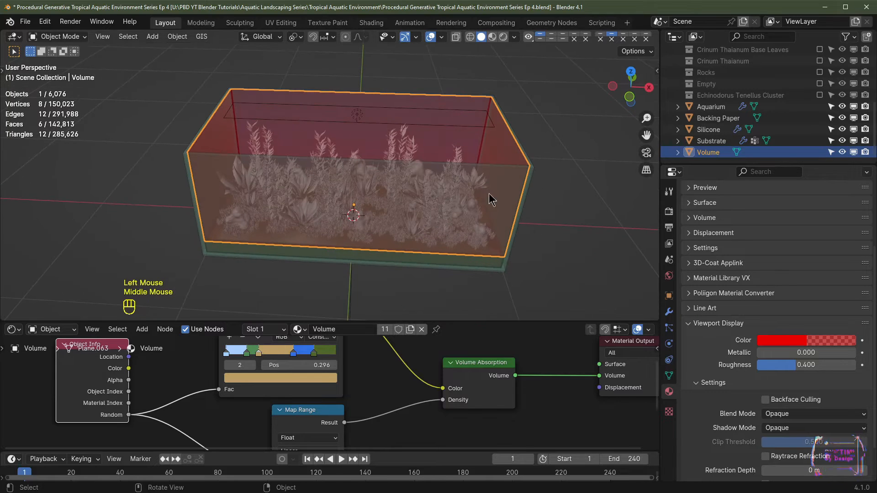
Move the Volume, Substrate, Silicone, Backing Paper and Aquarium objects into a new collection named Aquarium, and clear the selection.
{"action": "left_click", "coordinate": [707, 156]}
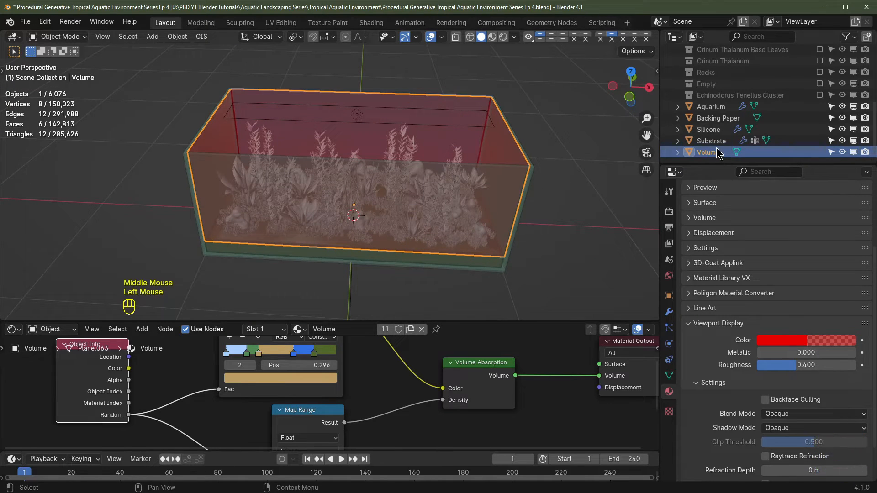
{"action": "left_click", "coordinate": [712, 140], "text": "shift"}
{"action": "left_click", "coordinate": [713, 130], "text": "shift"}
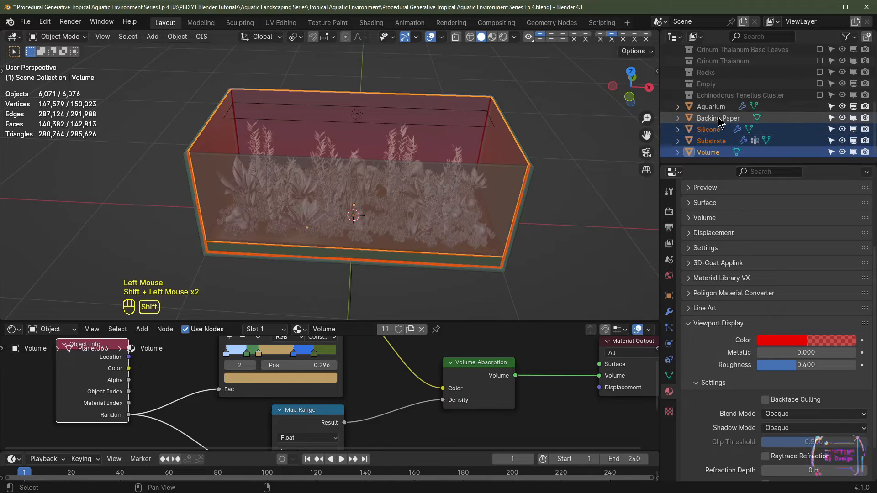
{"action": "left_click", "coordinate": [718, 118], "text": "shift"}
{"action": "left_click", "coordinate": [710, 107], "text": "shift"}
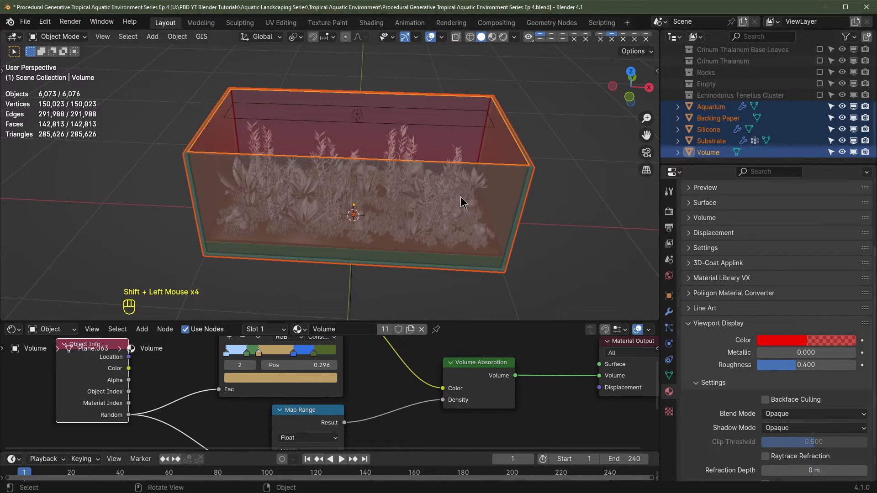
{"action": "key", "text": "m"}
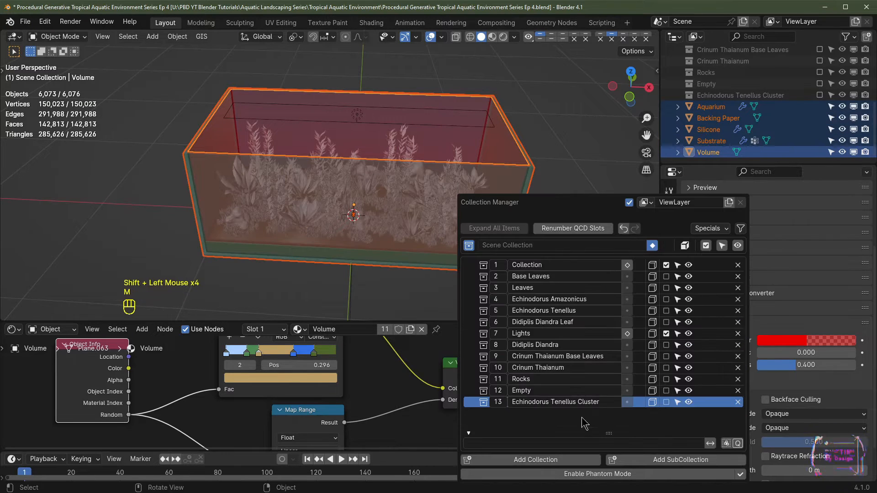
{"action": "left_click", "coordinate": [519, 461]}
{"action": "double_click", "coordinate": [560, 413]}
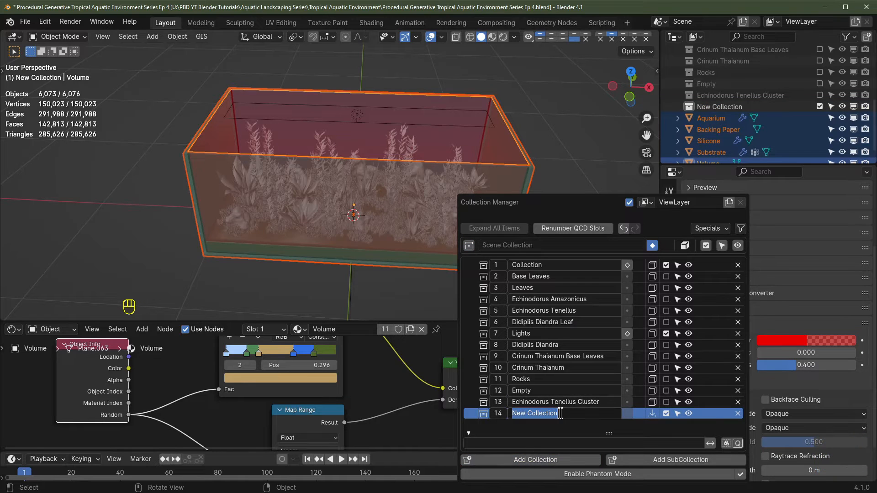
{"action": "type", "text": "Aquariu"}
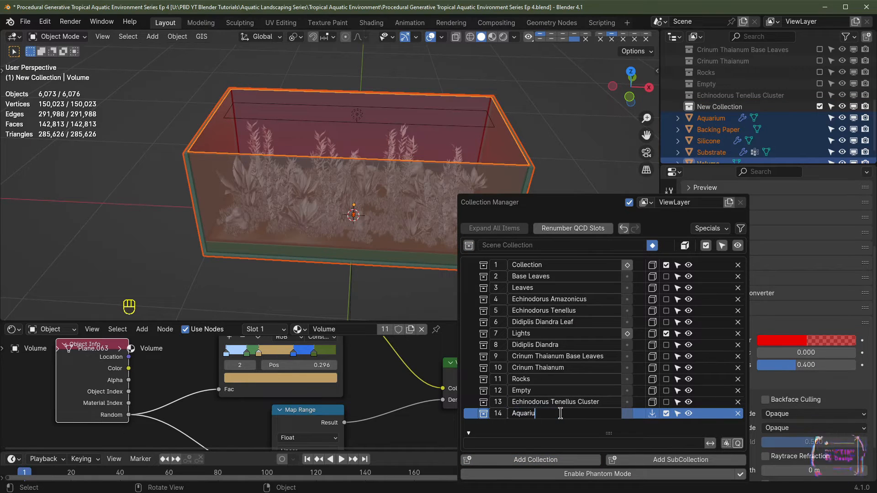
{"action": "type", "text": "m"}
{"action": "key", "text": "Return"}
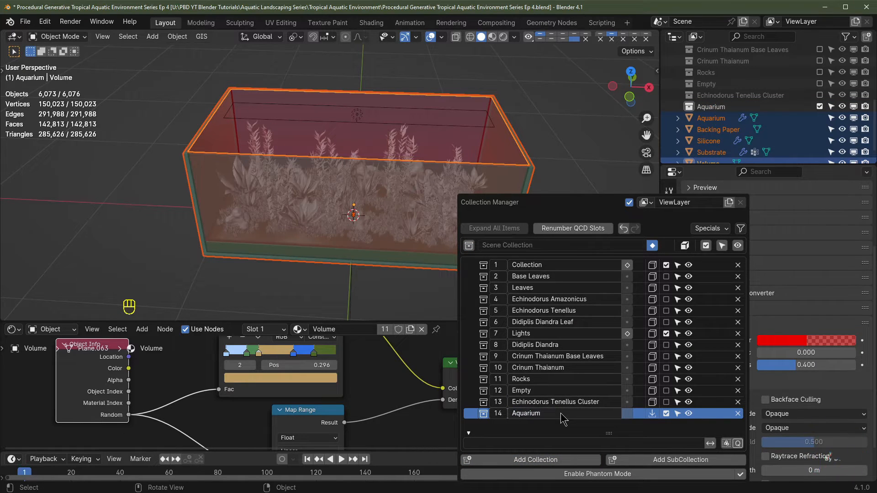
{"action": "left_click", "coordinate": [652, 414]}
{"action": "scroll", "coordinate": [724, 151], "scroll_direction": "down", "scroll_amount": 2}
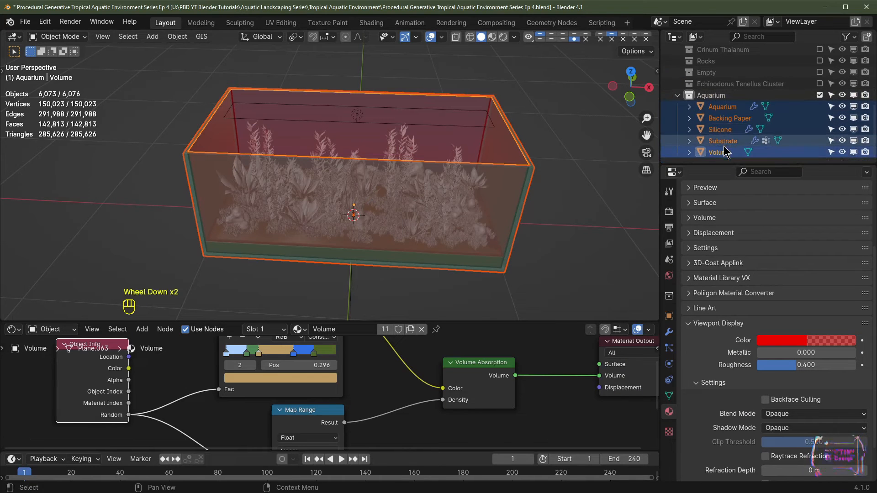
{"action": "left_click", "coordinate": [578, 180]}
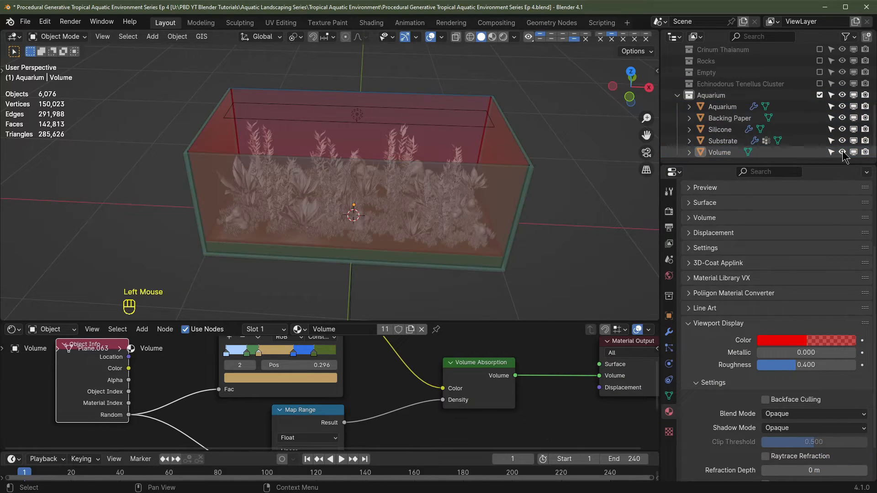
Hide the Volume, Silicone, Backing Paper and Aquarium objects in the viewport, keeping only the planted Substrate visible.
{"action": "left_click", "coordinate": [843, 153]}
{"action": "left_click", "coordinate": [843, 129]}
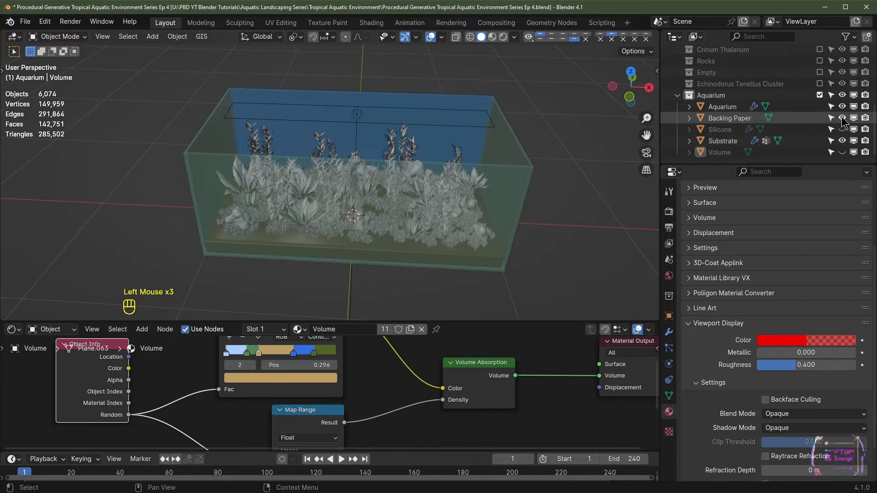
{"action": "left_click", "coordinate": [842, 107]}
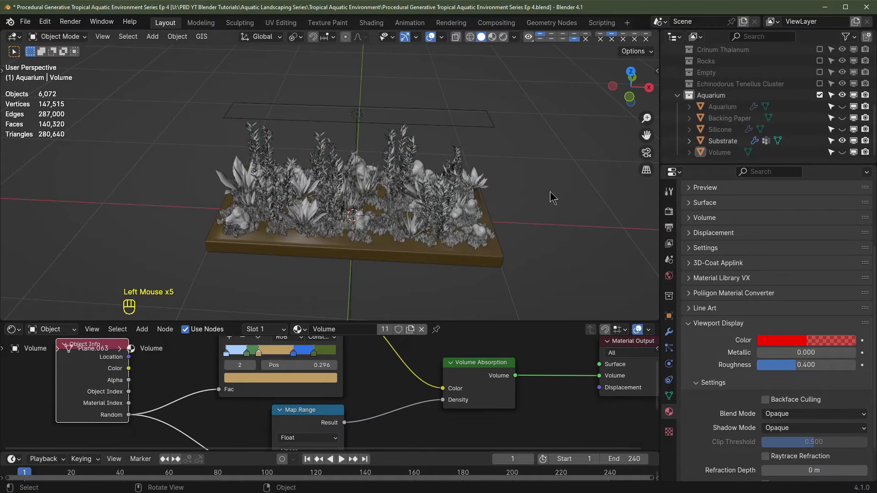
Select the Substrate and compare its vertex groups with the density group used by its Didiplis Diandra scatter modifier.
{"action": "left_click", "coordinate": [454, 239]}
{"action": "middle_click_drag", "start_coordinate": [448, 257], "coordinate": [411, 241]}
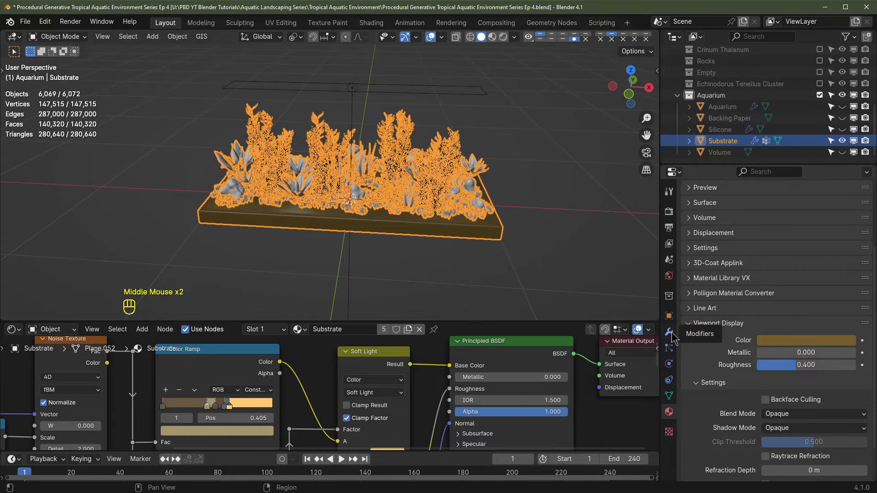
{"action": "left_click", "coordinate": [669, 396]}
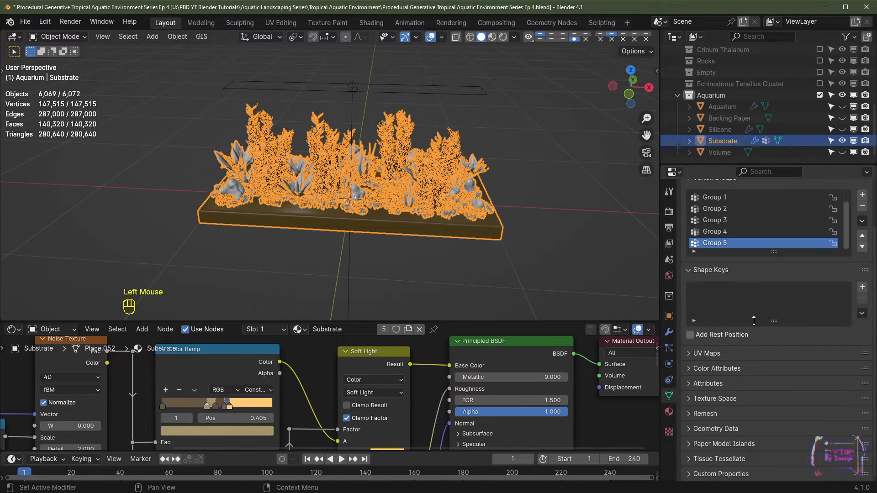
{"action": "scroll", "coordinate": [764, 249], "scroll_direction": "up", "scroll_amount": 2}
{"action": "scroll", "coordinate": [740, 245], "scroll_direction": "down", "scroll_amount": 1}
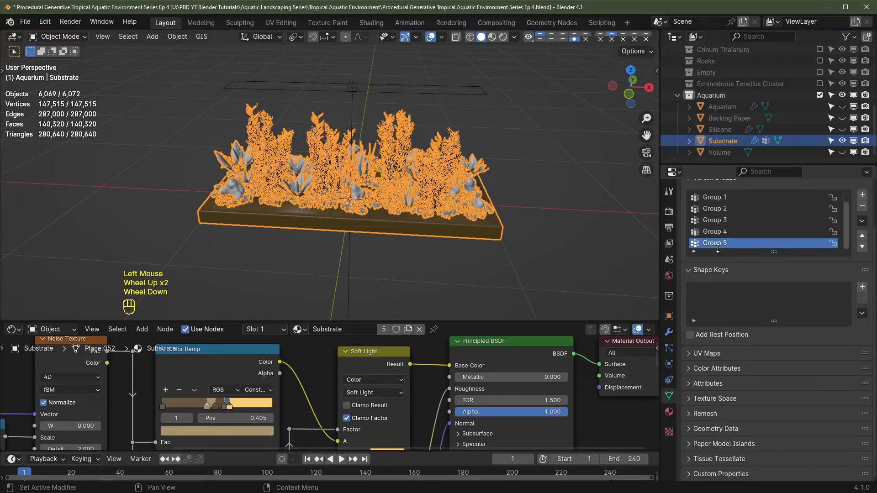
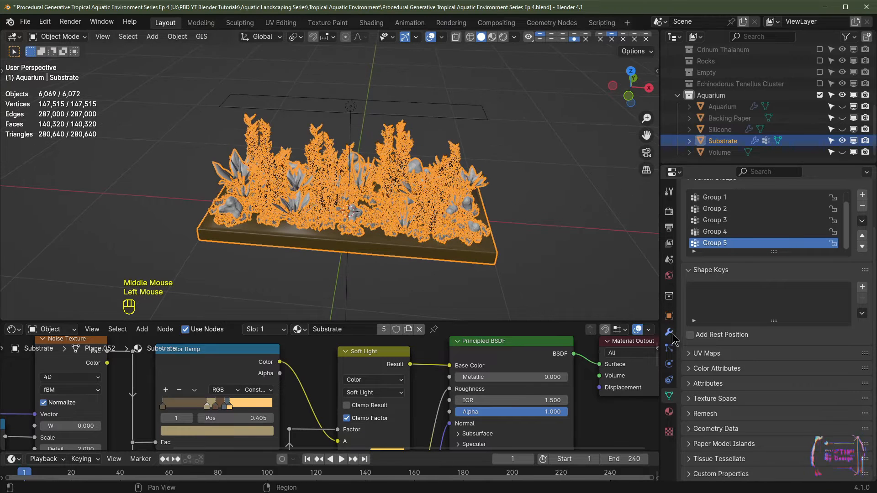
{"action": "left_click", "coordinate": [669, 332]}
{"action": "left_click", "coordinate": [689, 285]}
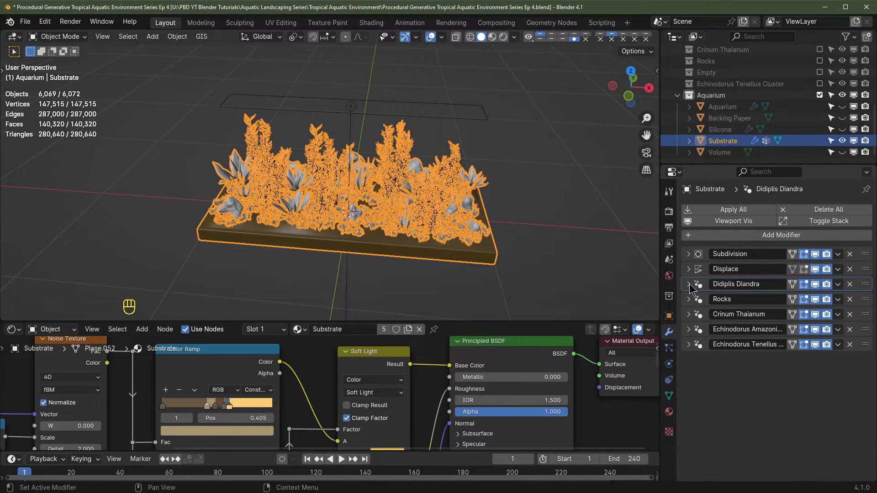
{"action": "left_click", "coordinate": [689, 284]}
{"action": "scroll", "coordinate": [757, 363], "scroll_direction": "down", "scroll_amount": 2}
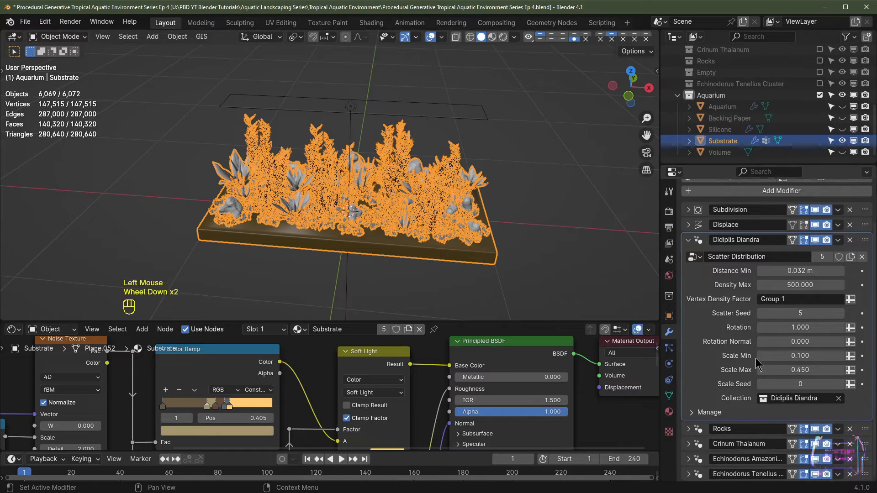
{"action": "left_click", "coordinate": [670, 395]}
{"action": "scroll", "coordinate": [736, 285], "scroll_direction": "up", "scroll_amount": 2}
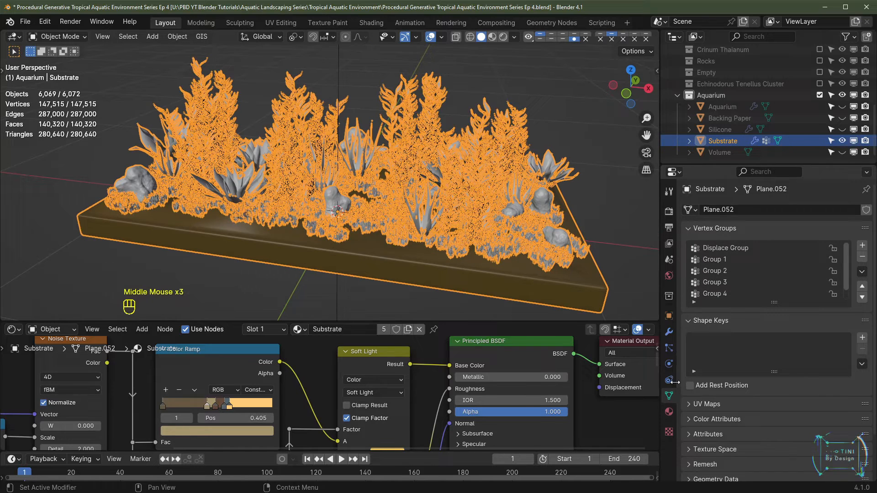
Copy the Didiplis Diandra modifier's name and rename the Substrate's vertex group Group 1 to Didiplis Diandra.
{"action": "left_click", "coordinate": [669, 332]}
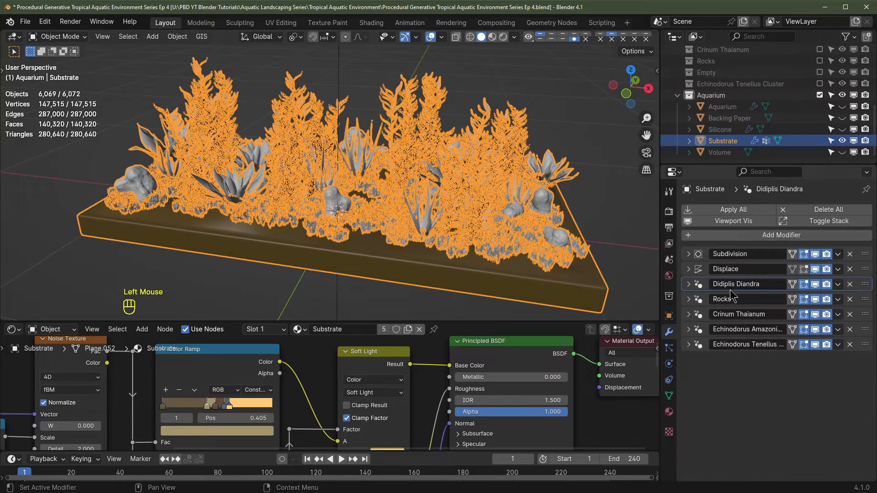
{"action": "left_click", "coordinate": [690, 285]}
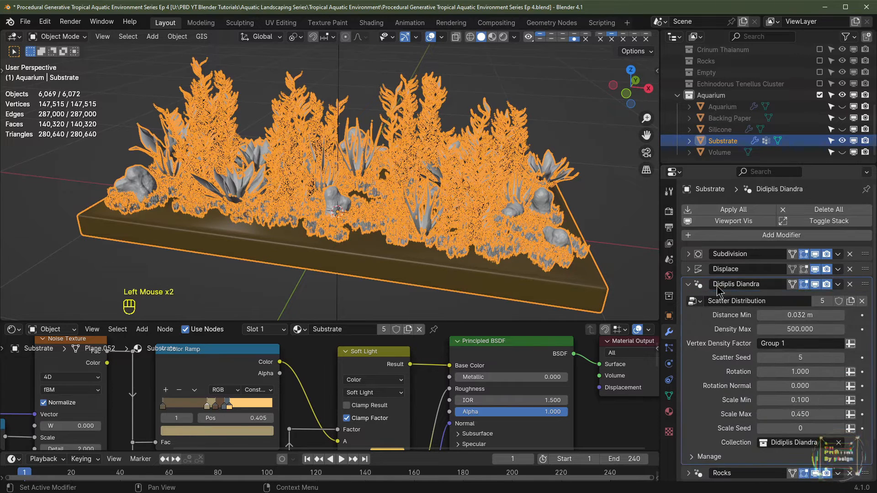
{"action": "left_click", "coordinate": [746, 284]}
{"action": "key", "text": "ctrl"}
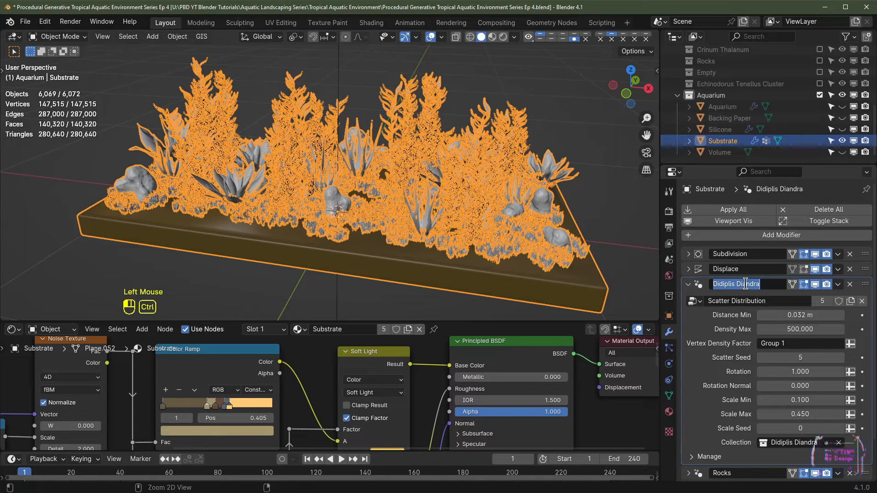
{"action": "left_click", "coordinate": [670, 397]}
{"action": "left_click", "coordinate": [721, 259]}
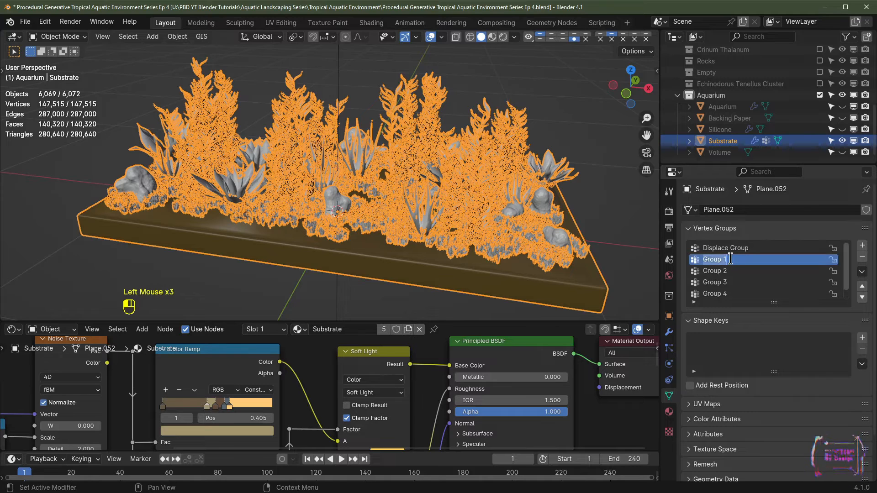
{"action": "type", "text": "Didiplis Diandra"}
{"action": "key", "text": "Return"}
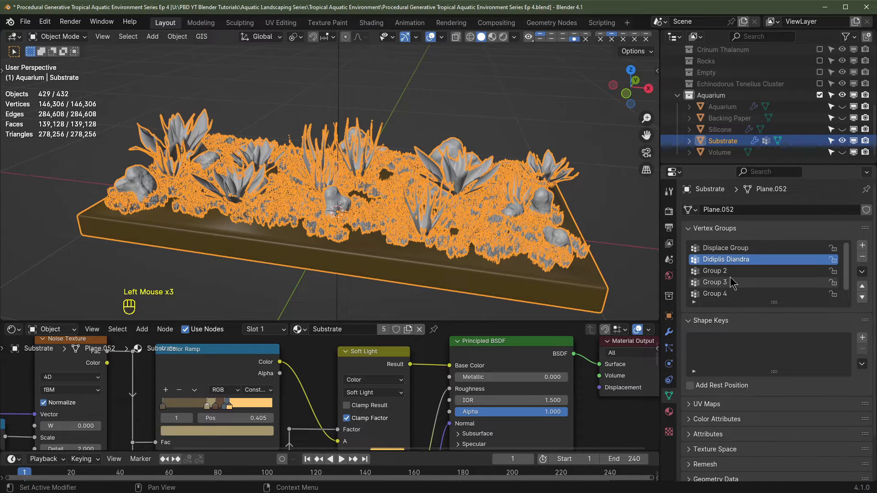
Copy the Rocks modifier's name and rename the Substrate's vertex group Group 2 to Rocks.
{"action": "left_click", "coordinate": [669, 332]}
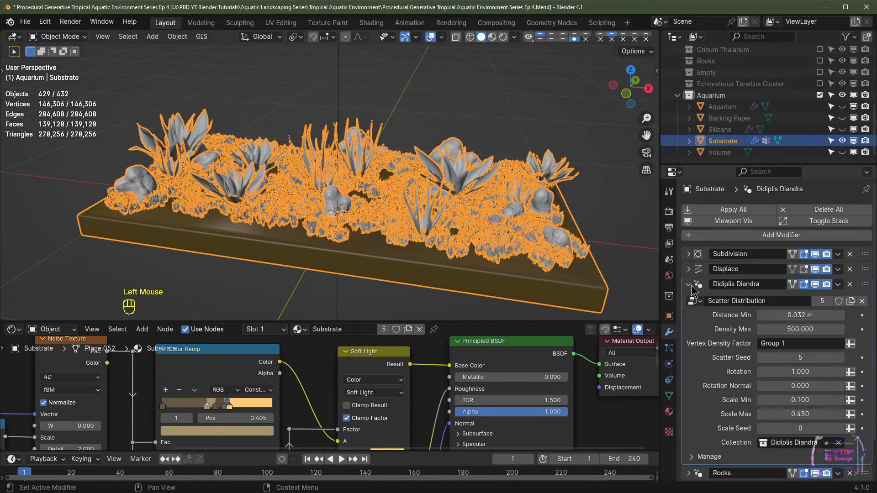
{"action": "left_click", "coordinate": [688, 285]}
{"action": "left_click", "coordinate": [708, 294]}
{"action": "key", "text": "ctrl+c"}
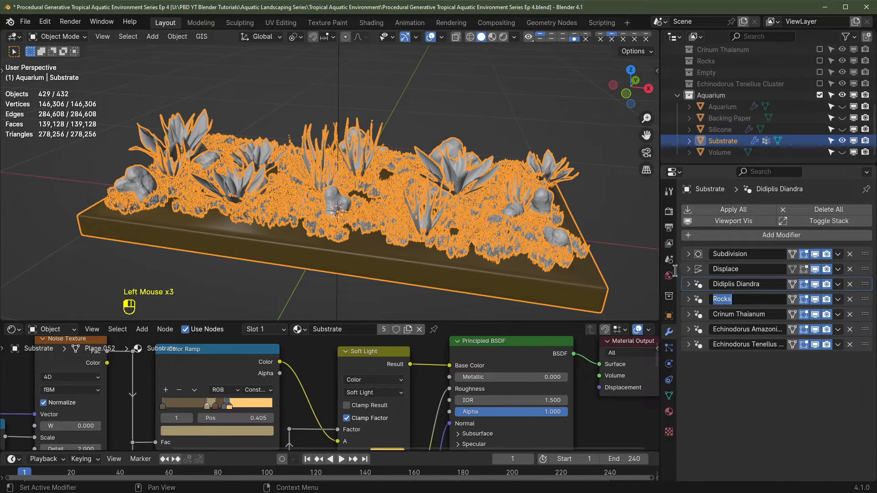
{"action": "left_click", "coordinate": [669, 396]}
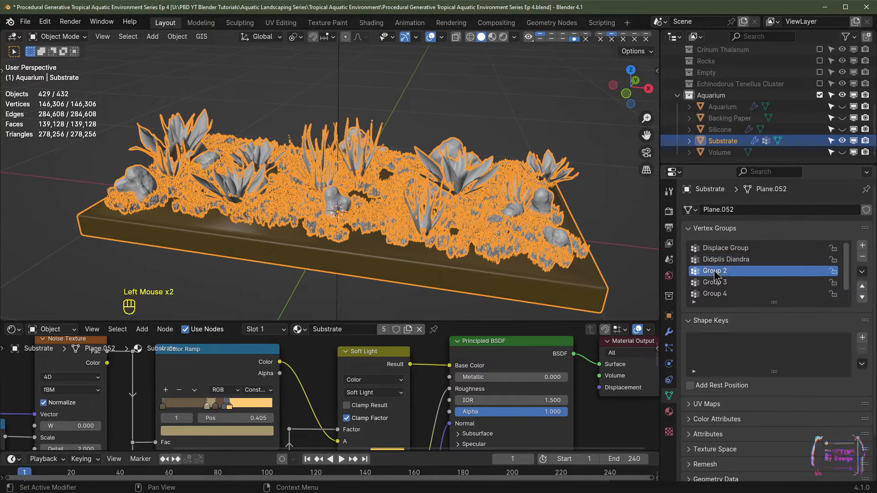
{"action": "double_click", "coordinate": [714, 271]}
{"action": "key", "text": "ctrl+v"}
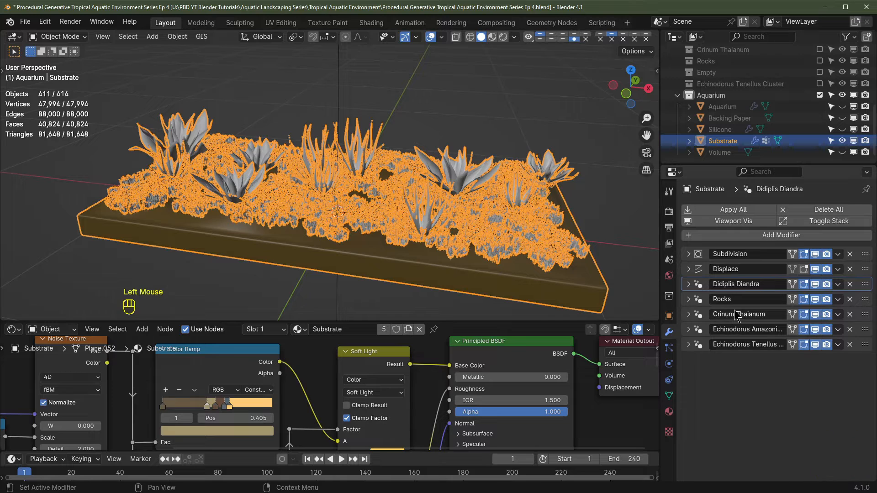
Copy the Crinum Thaianum modifier's name and rename vertex group Group 3 to Crinum Thaianum.
{"action": "double_click", "coordinate": [737, 314]}
{"action": "key", "text": "ctrl+c"}
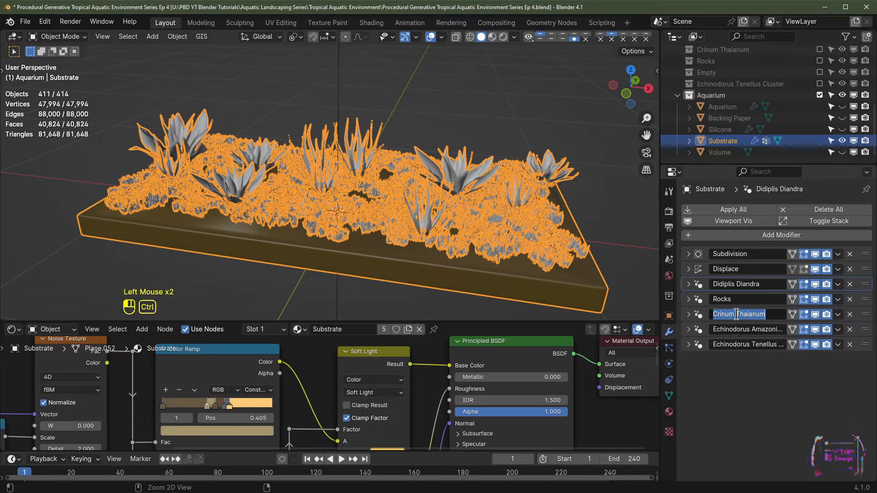
{"action": "left_click", "coordinate": [669, 395]}
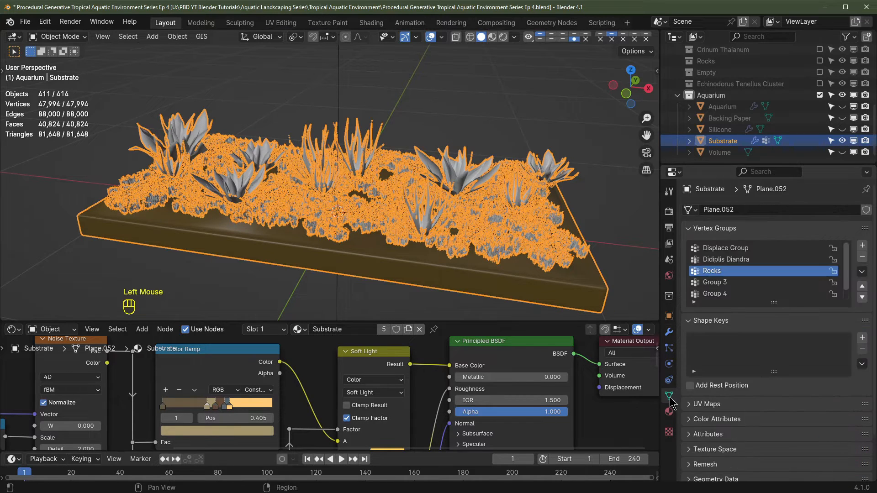
{"action": "double_click", "coordinate": [729, 285]}
{"action": "key", "text": "ctrl+v"}
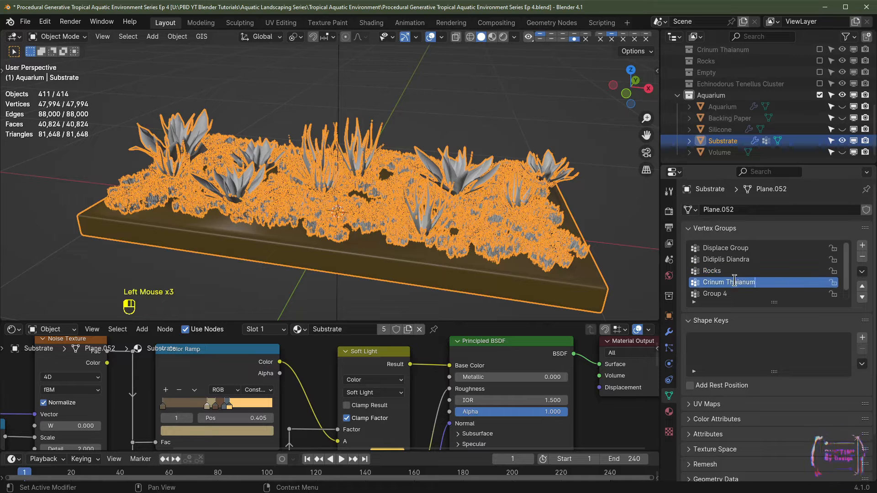
{"action": "key", "text": "Return"}
Copy the Echinodorus Amazonicus modifier's name and rename vertex group Group 4 to Echinodorus Amazonicus.
{"action": "left_click", "coordinate": [670, 332]}
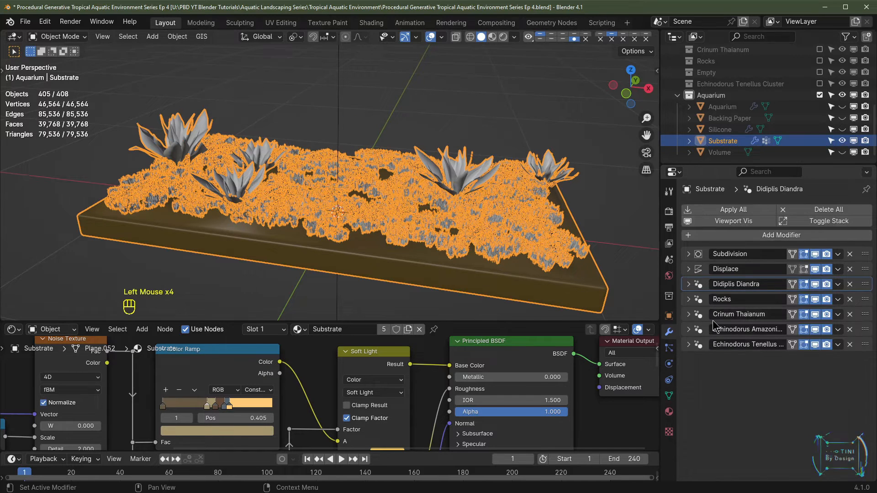
{"action": "left_click", "coordinate": [746, 330]}
{"action": "key", "text": "ctrl+c"}
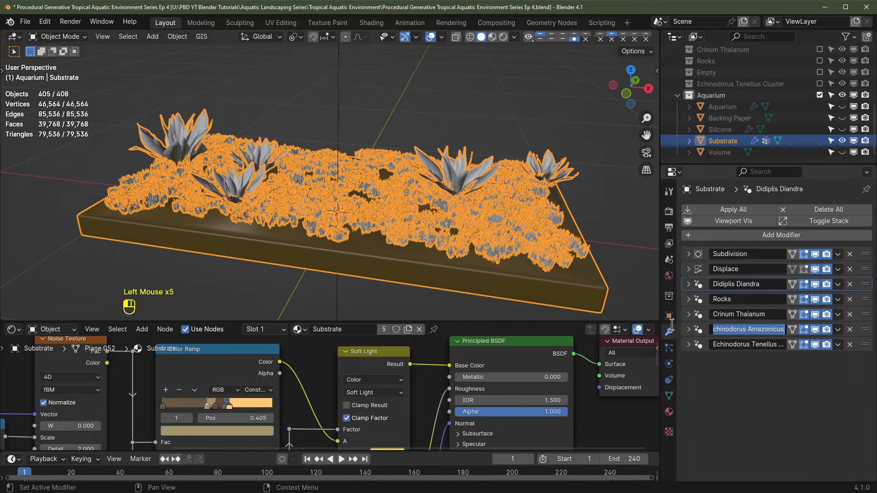
{"action": "left_click", "coordinate": [669, 396]}
{"action": "left_click", "coordinate": [669, 395]}
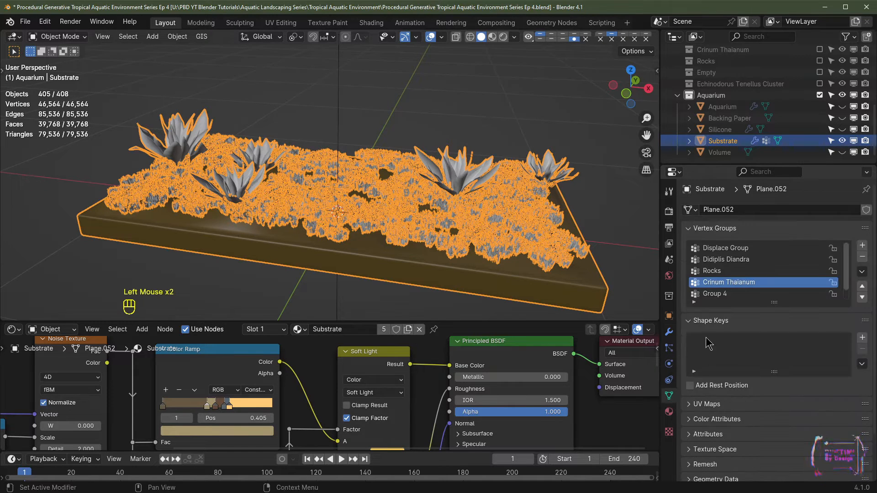
{"action": "double_click", "coordinate": [718, 293]}
{"action": "key", "text": "ctrl+v"}
{"action": "left_click", "coordinate": [765, 274]}
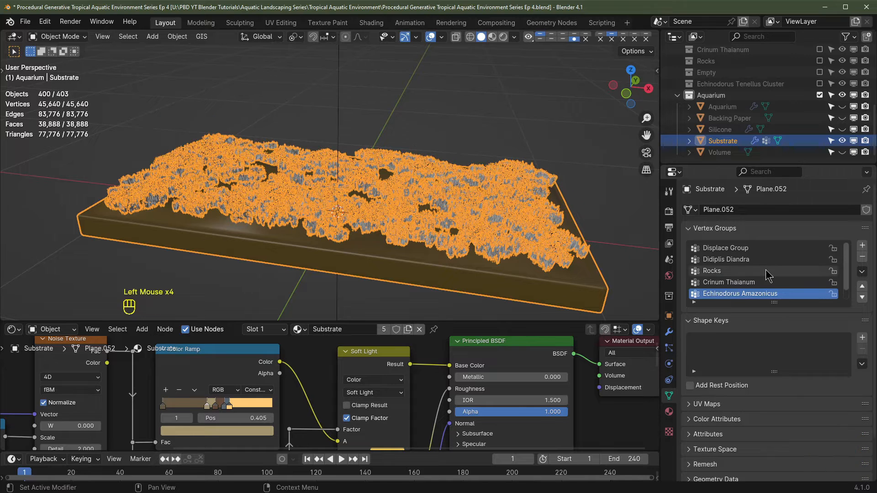
Copy the Echinodorus Tenellus Cluster modifier's name and rename vertex group Group 5 to Echinodorus Tenellus Cluster.
{"action": "scroll", "coordinate": [766, 275], "scroll_direction": "down", "scroll_amount": 3}
{"action": "left_click", "coordinate": [669, 332]}
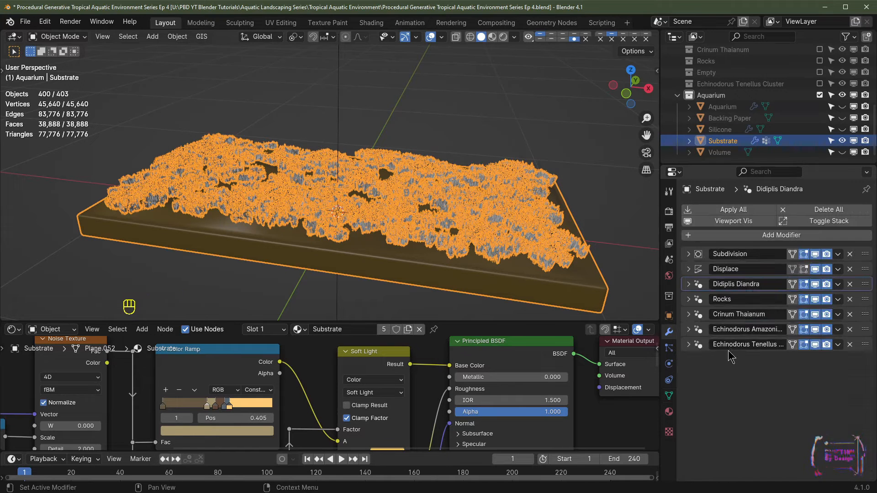
{"action": "left_click", "coordinate": [740, 345]}
{"action": "key", "text": "ctrl+c"}
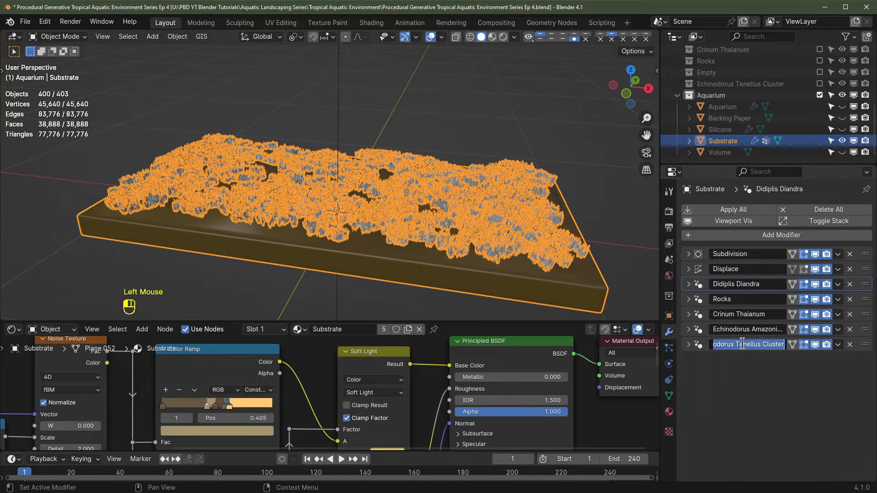
{"action": "left_click", "coordinate": [669, 396]}
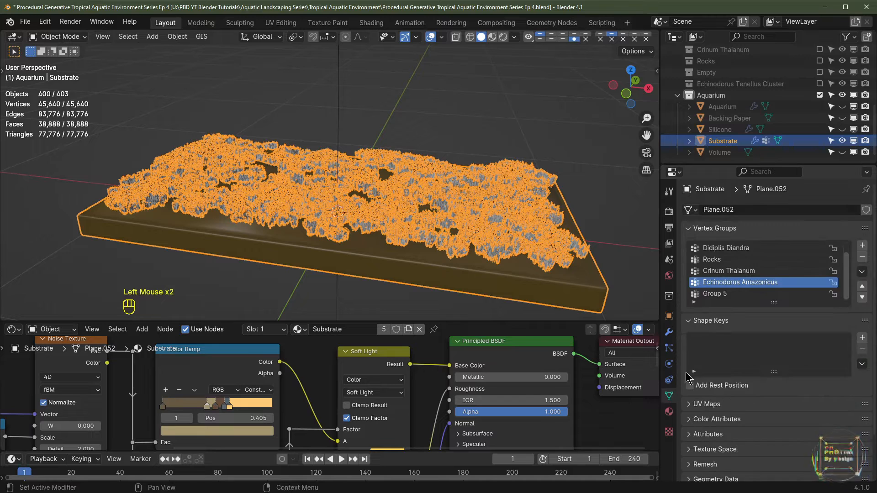
{"action": "left_click", "coordinate": [732, 295]}
{"action": "left_click", "coordinate": [732, 294]}
{"action": "key", "text": "ctrl+v"}
{"action": "key", "text": "Return"}
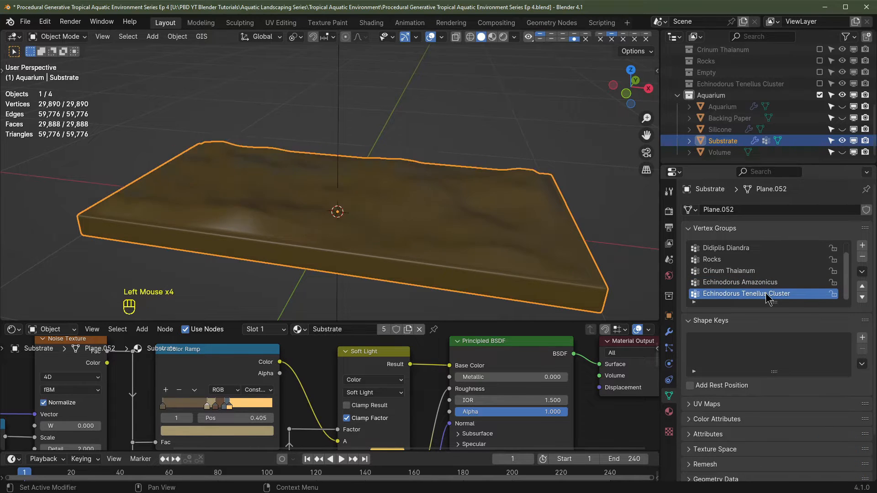
In Edit Mode, select the whole Substrate mesh and remove its vertices from the Rocks group and all four plant vertex groups.
{"action": "middle_click_drag", "start_coordinate": [457, 247], "coordinate": [436, 253]}
{"action": "key", "text": "Tab"}
{"action": "key", "text": "a"}
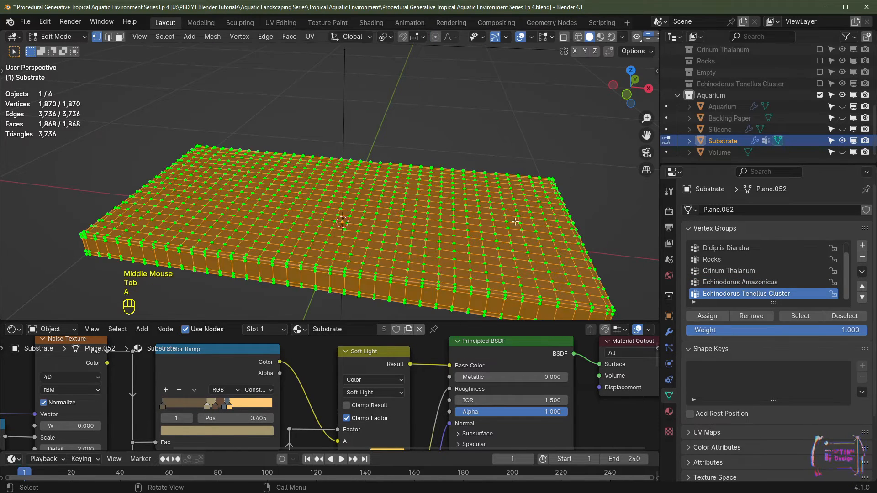
{"action": "scroll", "coordinate": [736, 264], "scroll_direction": "up", "scroll_amount": 3}
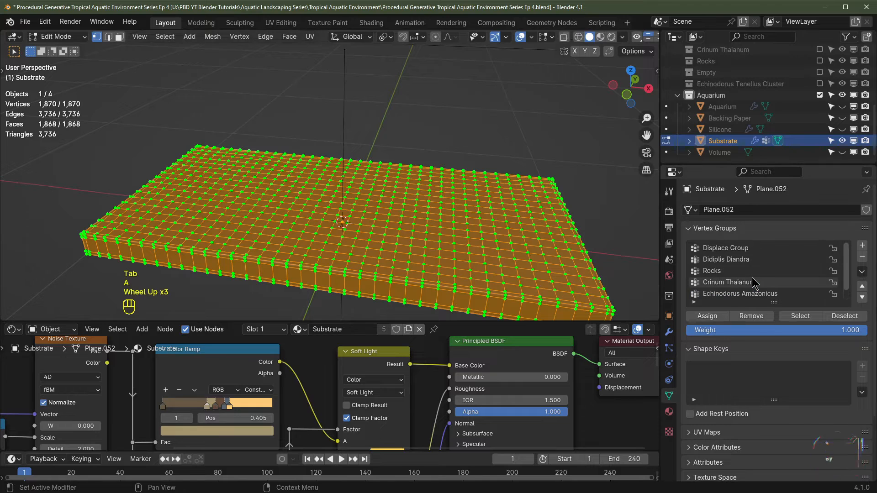
{"action": "left_click", "coordinate": [733, 261]}
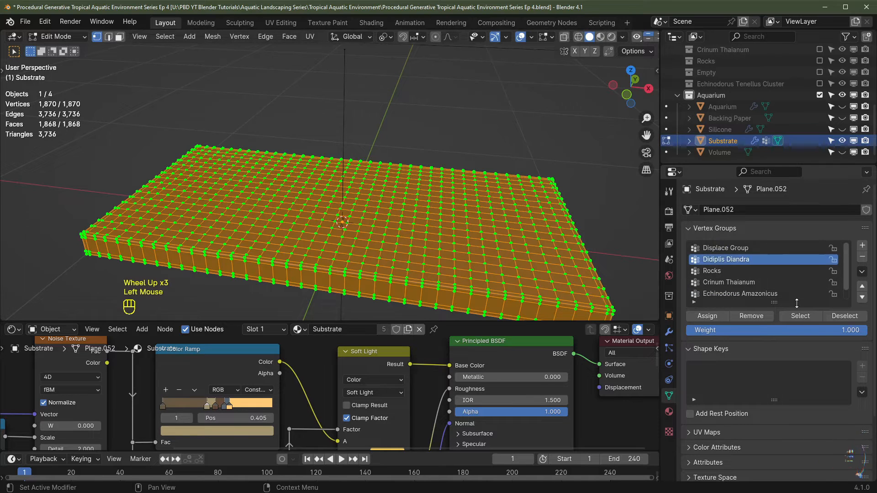
{"action": "left_click", "coordinate": [717, 271]}
{"action": "left_click", "coordinate": [729, 282]}
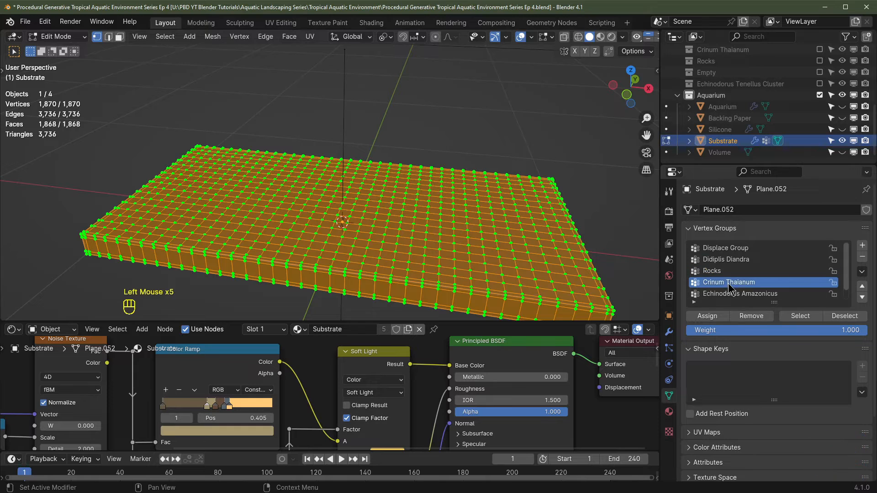
{"action": "left_click", "coordinate": [741, 294]}
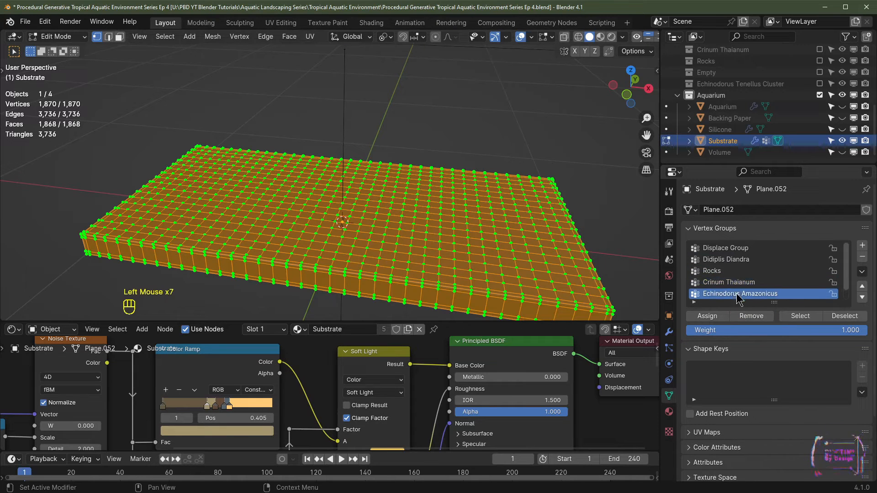
{"action": "left_click", "coordinate": [760, 316]}
{"action": "scroll", "coordinate": [749, 288], "scroll_direction": "down", "scroll_amount": 2}
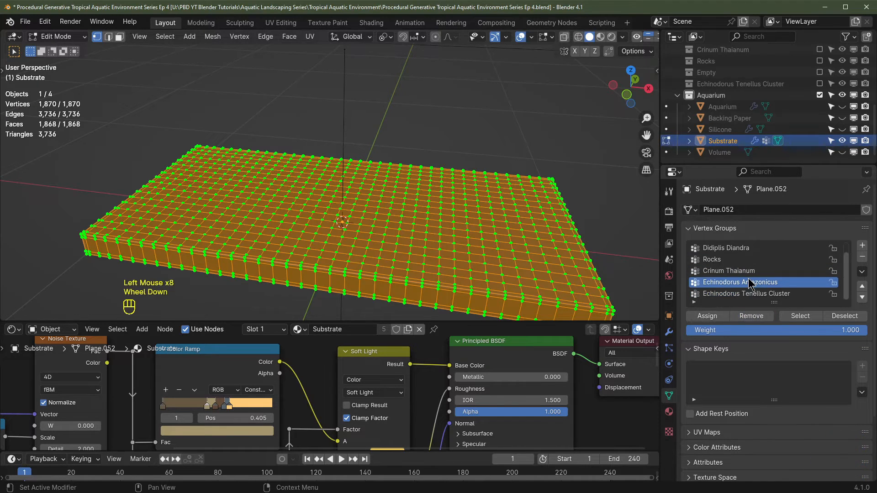
{"action": "left_click", "coordinate": [759, 319]}
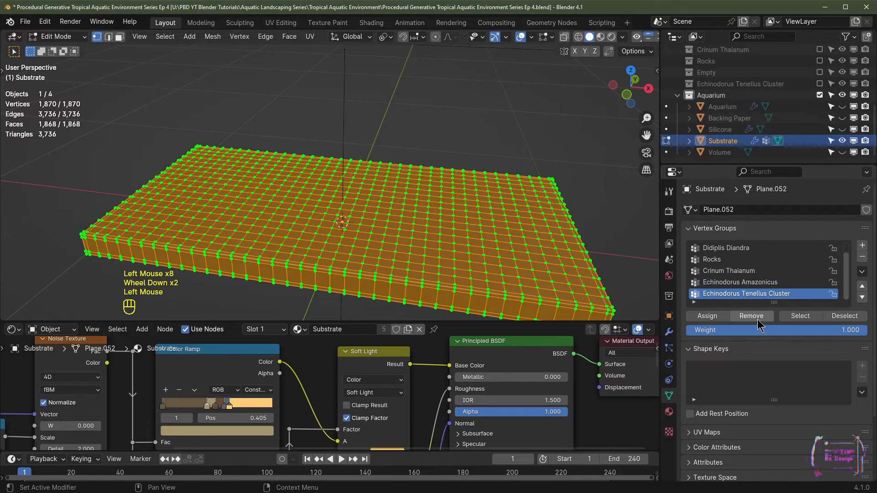
{"action": "left_click", "coordinate": [757, 319]}
{"action": "scroll", "coordinate": [754, 283], "scroll_direction": "up", "scroll_amount": 2}
Clear the selection, select the Displace Group's vertices to check their coverage and use in the Displace modifier, and return to Object Mode.
{"action": "key", "text": "a"}
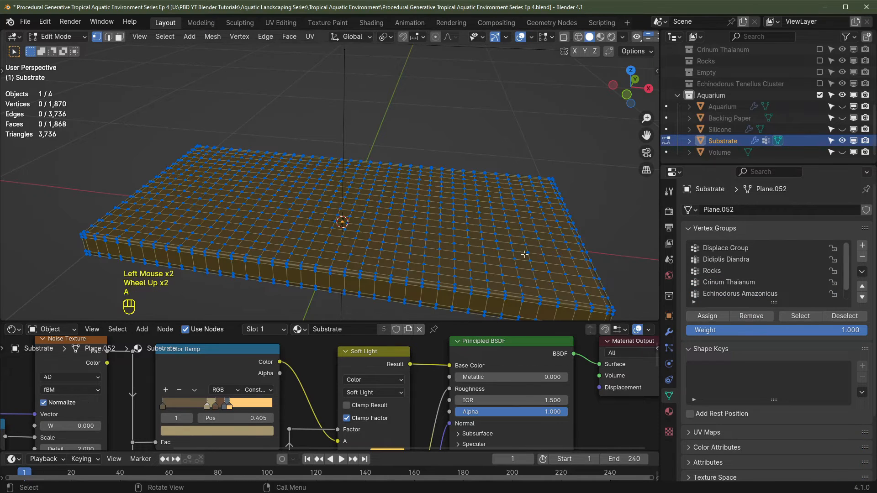
{"action": "left_click", "coordinate": [730, 250]}
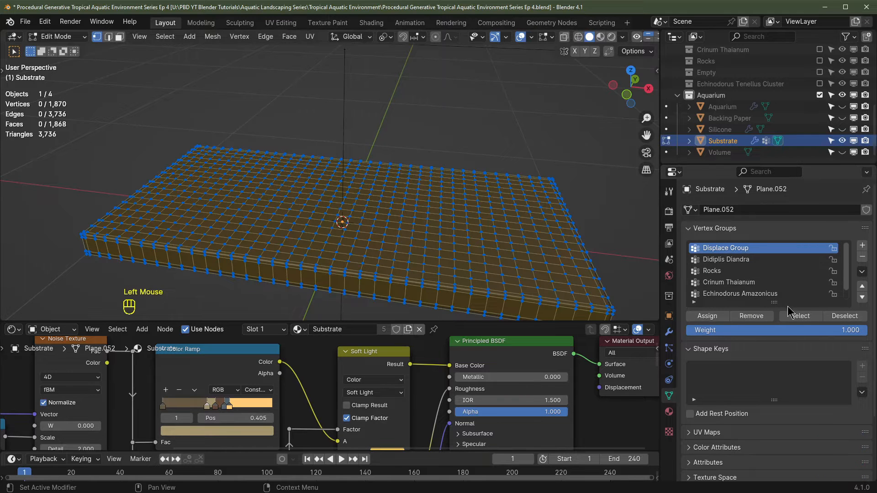
{"action": "left_click", "coordinate": [800, 315]}
{"action": "middle_click_drag", "start_coordinate": [577, 271], "coordinate": [342, 236]}
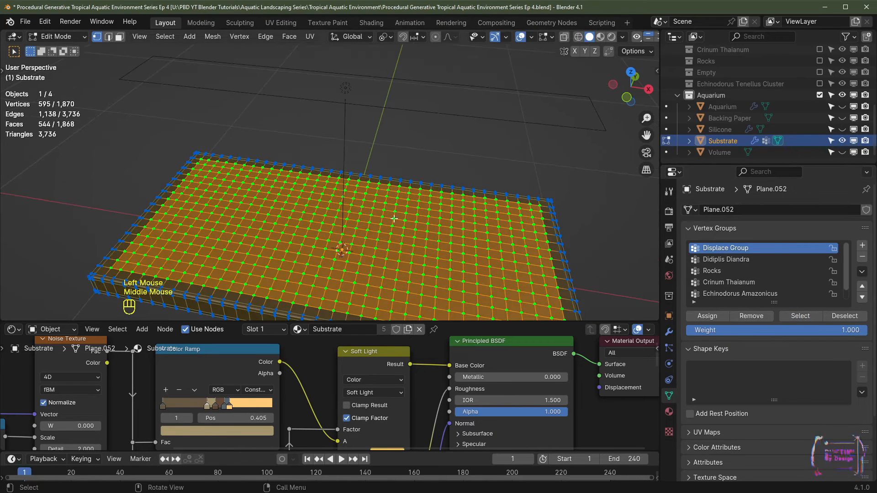
{"action": "middle_click_drag", "start_coordinate": [475, 254], "coordinate": [461, 224]}
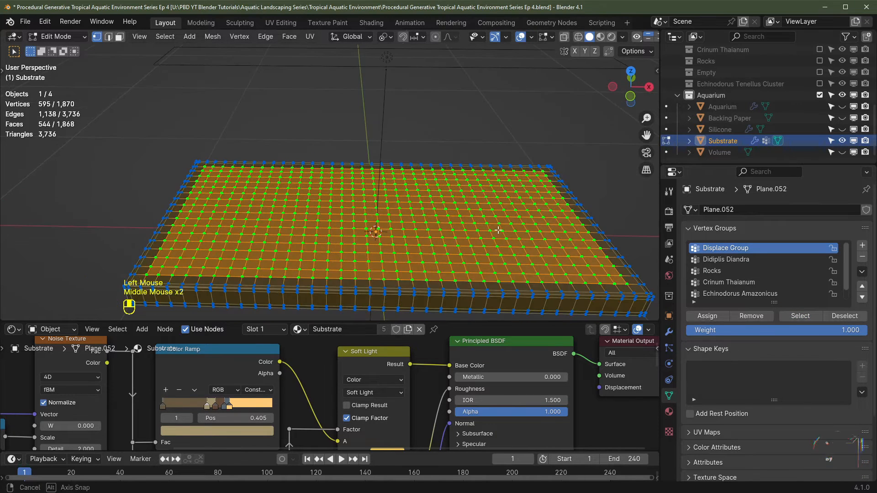
{"action": "left_click", "coordinate": [669, 333]}
{"action": "left_click", "coordinate": [688, 269]}
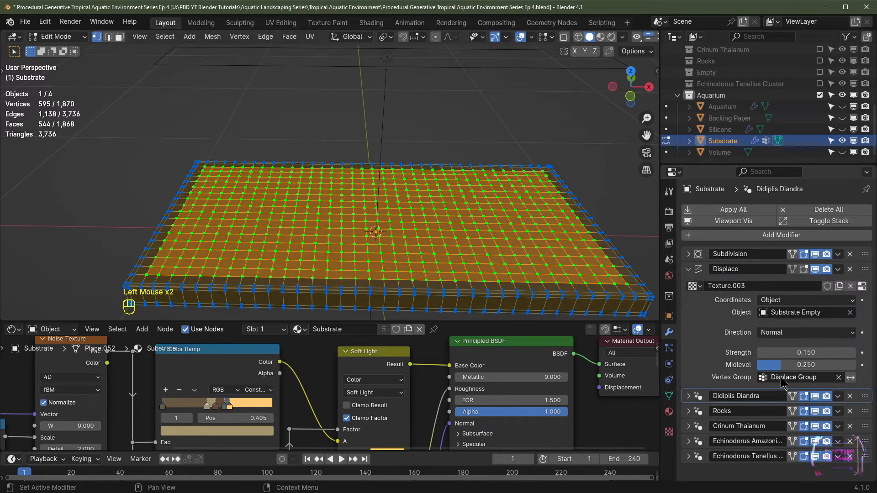
{"action": "middle_click", "coordinate": [671, 393]}
{"action": "left_click", "coordinate": [669, 395]}
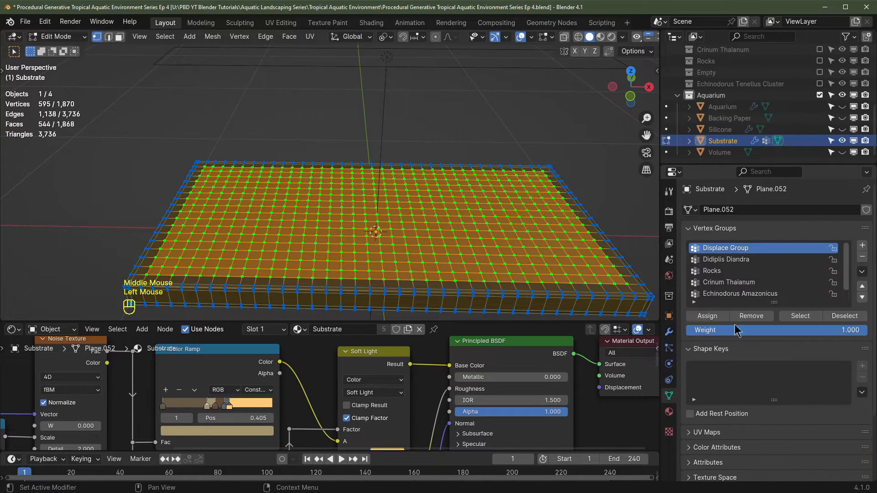
{"action": "key", "text": "Tab"}
Set the Didiplis Diandra modifier's Vertex Density Factor to the Didiplis Diandra vertex group.
{"action": "left_click", "coordinate": [669, 332]}
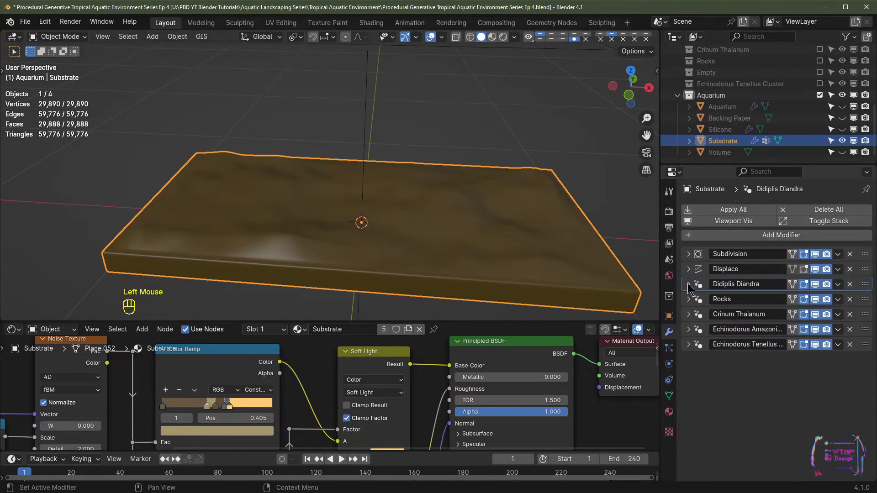
{"action": "left_click", "coordinate": [689, 285]}
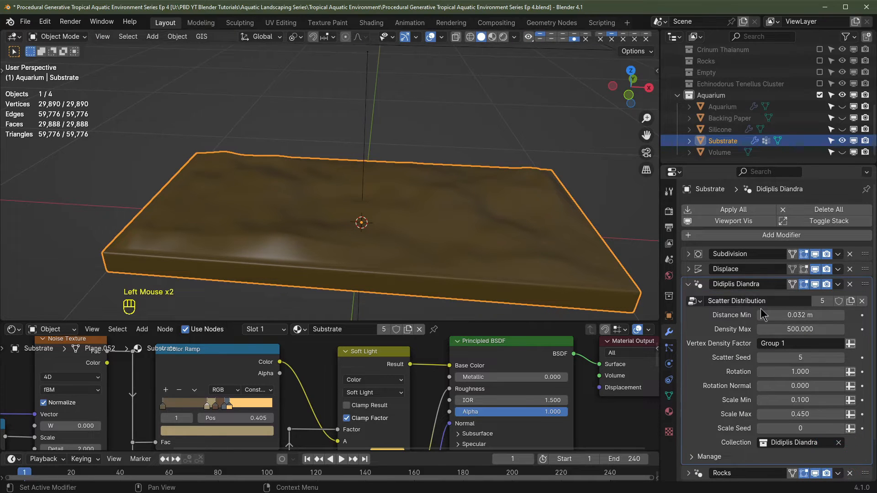
{"action": "left_click", "coordinate": [783, 343]}
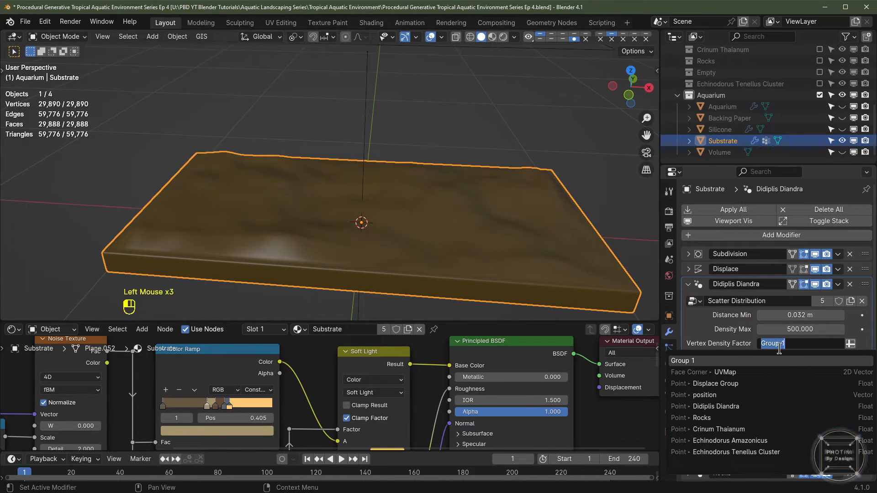
{"action": "left_click", "coordinate": [736, 406]}
Set the Rocks modifier's Vertex Density Factor to the Rocks vertex group, and collapse the Rocks and Didiplis Diandra modifiers.
{"action": "scroll", "coordinate": [740, 369], "scroll_direction": "down", "scroll_amount": 2}
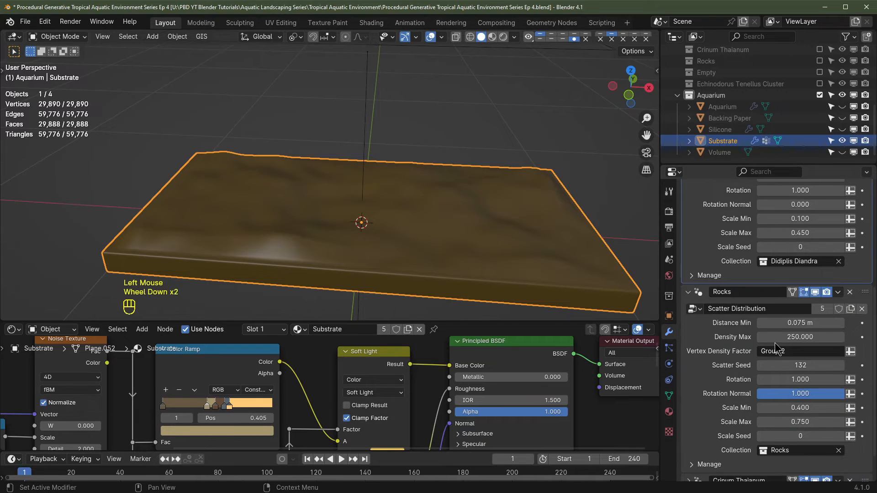
{"action": "left_click", "coordinate": [785, 352]}
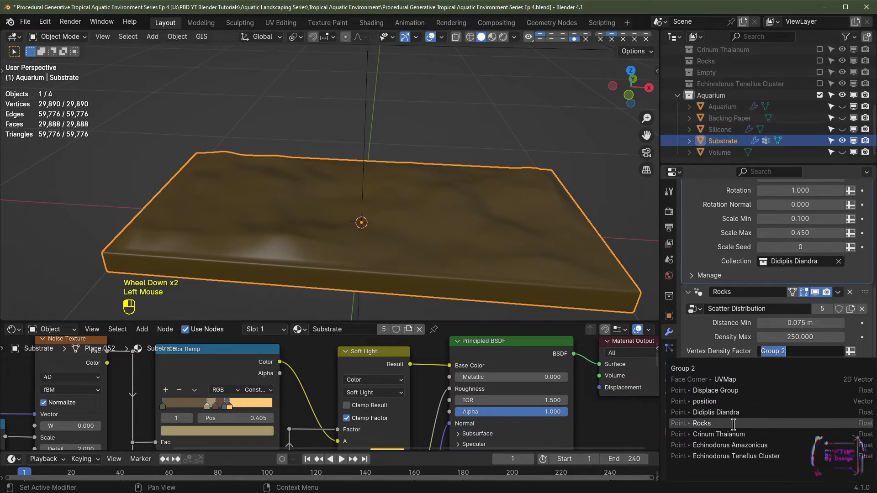
{"action": "left_click", "coordinate": [766, 384]}
{"action": "left_click", "coordinate": [689, 292]}
{"action": "left_click", "coordinate": [689, 240]}
Set the Crinum Thaianum modifier's Vertex Density Factor to the Crinum Thaianum vertex group and collapse the modifier.
{"action": "left_click", "coordinate": [689, 315]}
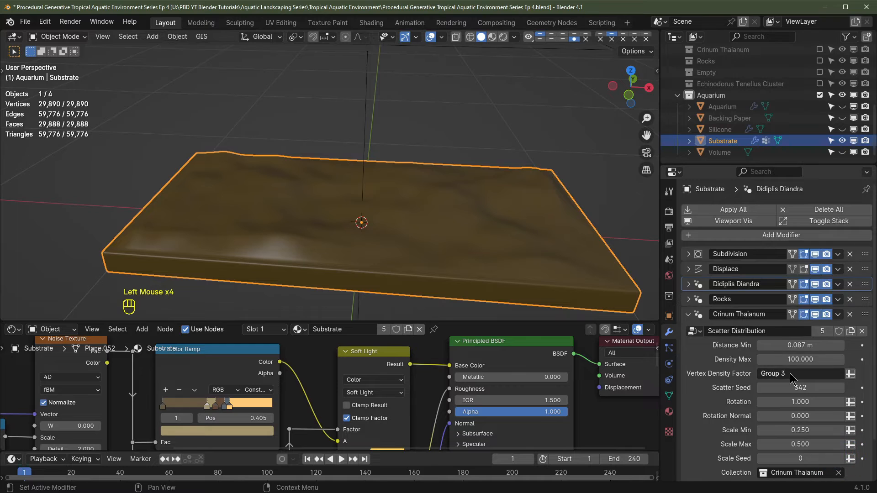
{"action": "left_click", "coordinate": [772, 372]}
{"action": "left_click", "coordinate": [719, 321]}
{"action": "left_click", "coordinate": [688, 314]}
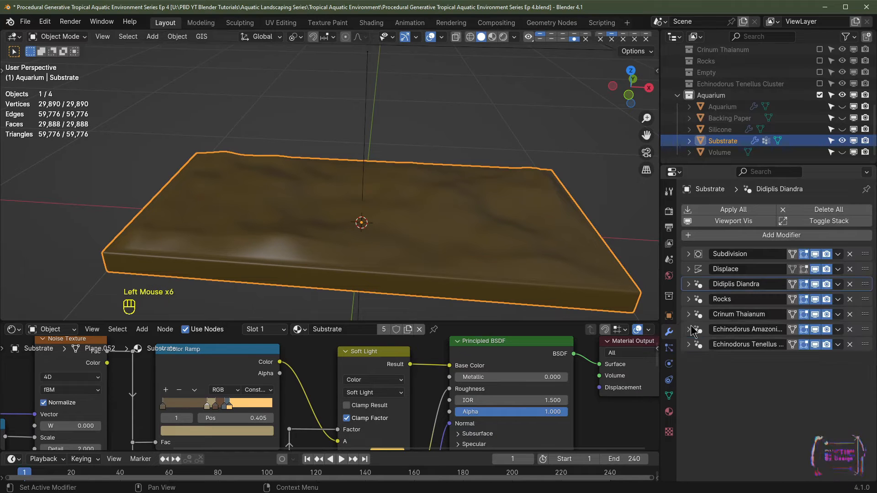
Set the Echinodorus Amazonicus modifier's Vertex Density Factor to the Echinodorus Amazonicus vertex group and collapse the modifier.
{"action": "left_click", "coordinate": [688, 330]}
{"action": "left_click", "coordinate": [772, 388]}
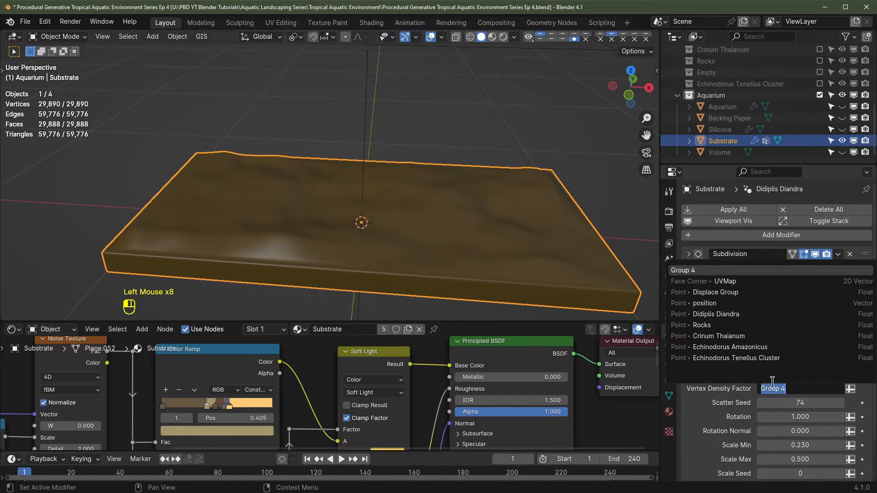
{"action": "left_click", "coordinate": [738, 348]}
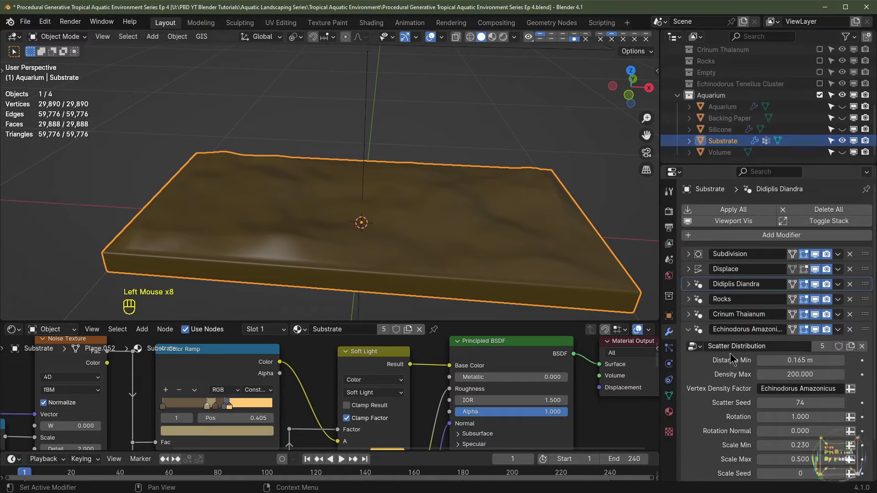
{"action": "left_click", "coordinate": [688, 329]}
Set the Echinodorus Tenellus modifier's Vertex Density Factor to the Echinodorus Tenellus Cluster vertex group and collapse the modifier.
{"action": "left_click", "coordinate": [688, 345]}
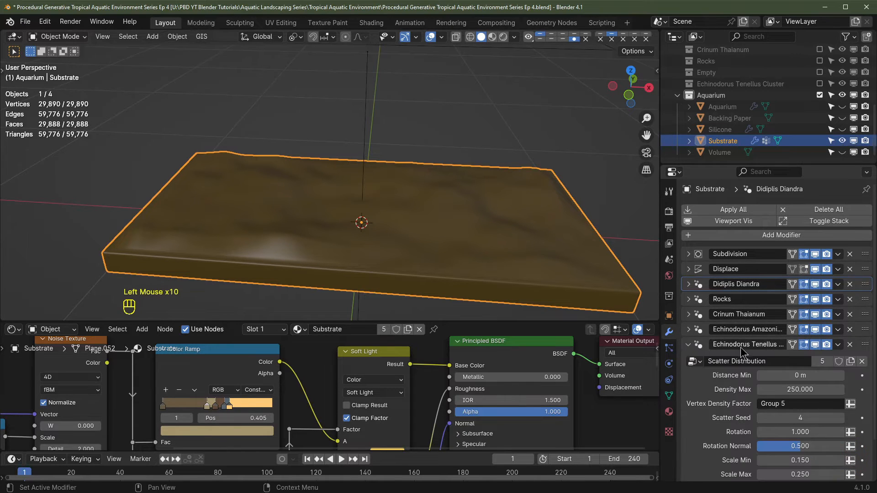
{"action": "left_click", "coordinate": [785, 404]}
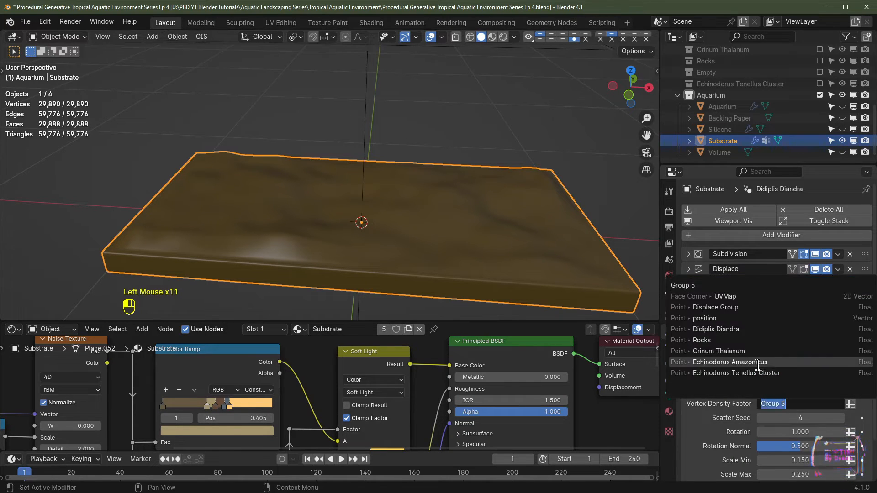
{"action": "left_click", "coordinate": [774, 373]}
{"action": "left_click", "coordinate": [688, 345]}
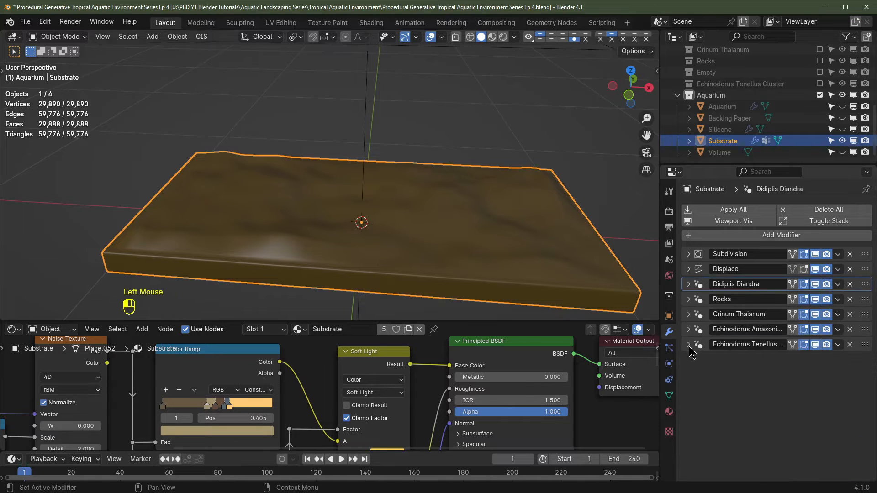
Make Rocks the active vertex group, enter Edit Mode on the Substrate in top view, and clear the vertex selection, leaving X-ray off.
{"action": "left_click", "coordinate": [669, 396]}
{"action": "left_click", "coordinate": [725, 272]}
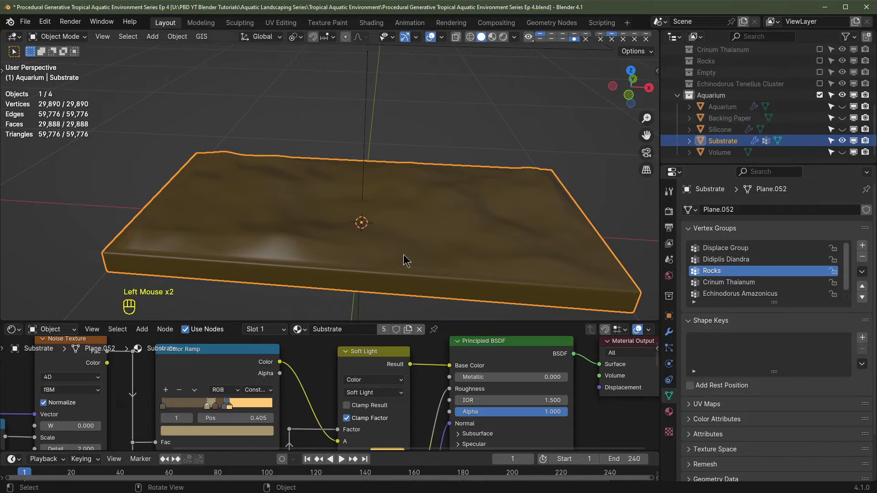
{"action": "key", "text": "Tab"}
{"action": "key", "text": "KP_7"}
{"action": "scroll", "coordinate": [474, 248], "scroll_direction": "down", "scroll_amount": 3}
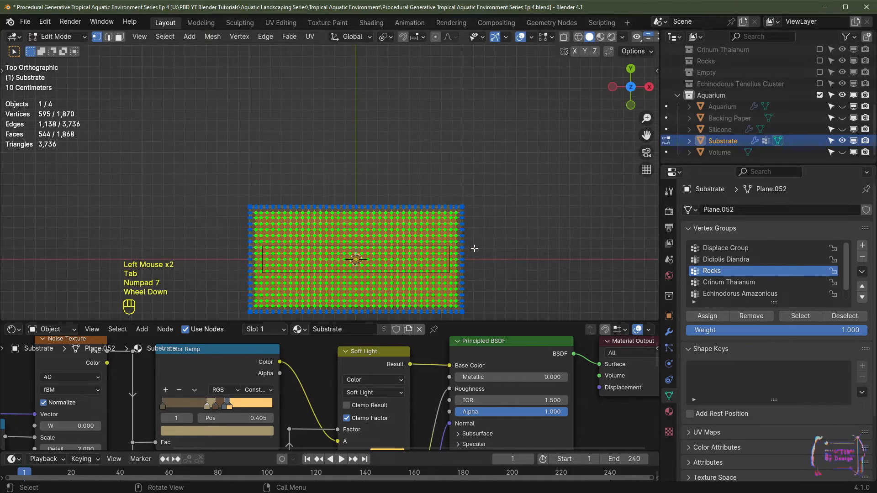
{"action": "middle_click_drag", "start_coordinate": [472, 247], "coordinate": [472, 182], "text": "shift"}
{"action": "key", "text": "a"}
{"action": "left_click", "coordinate": [451, 207]}
{"action": "scroll", "coordinate": [452, 251], "scroll_direction": "up", "scroll_amount": 1}
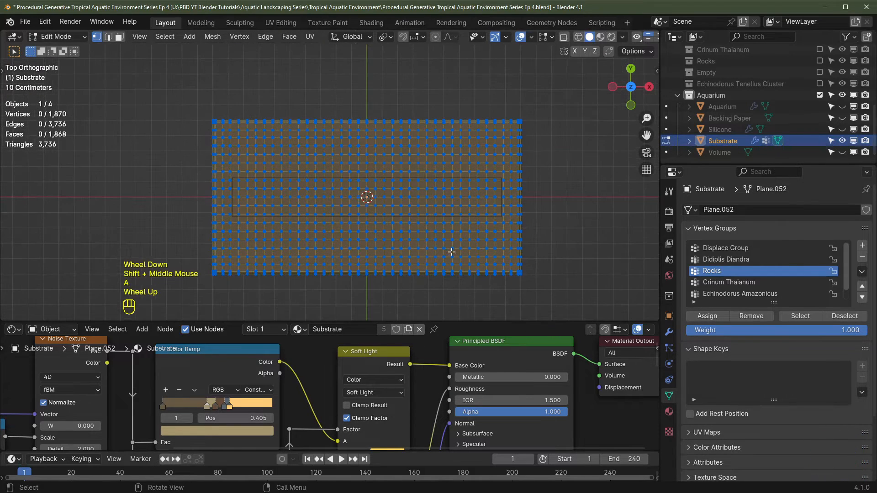
{"action": "left_click", "coordinate": [564, 37]}
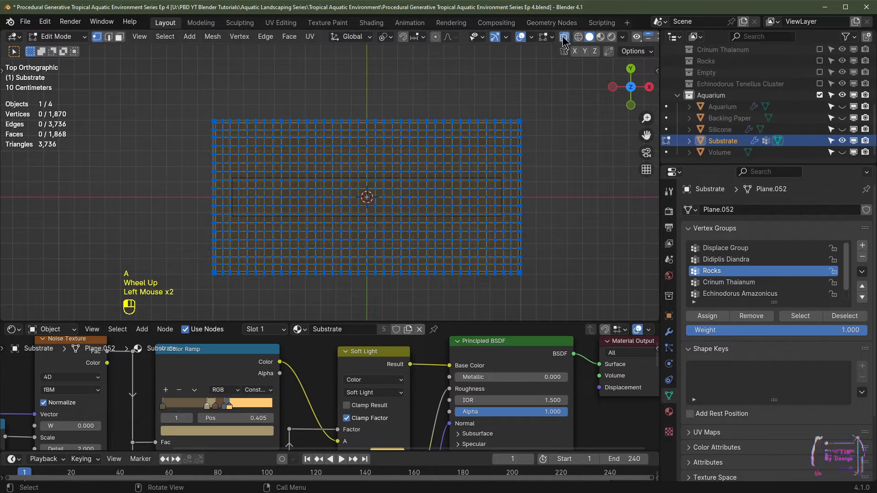
{"action": "middle_click_drag", "start_coordinate": [502, 205], "coordinate": [412, 205]}
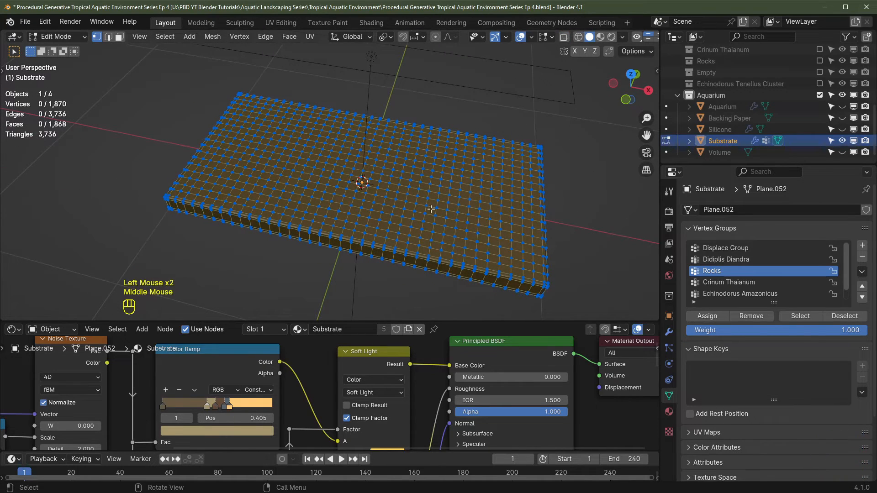
{"action": "key", "text": "KP_7"}
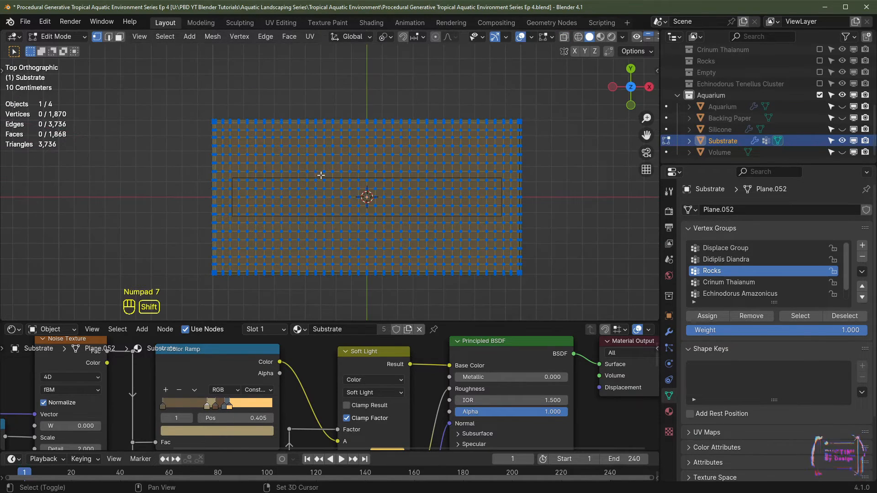
{"action": "middle_click_drag", "start_coordinate": [321, 175], "coordinate": [317, 153], "text": "shift"}
Circle-select one front-centre and two rear patches of Substrate vertices and assign them to the Rocks vertex group.
{"action": "key", "text": "c"}
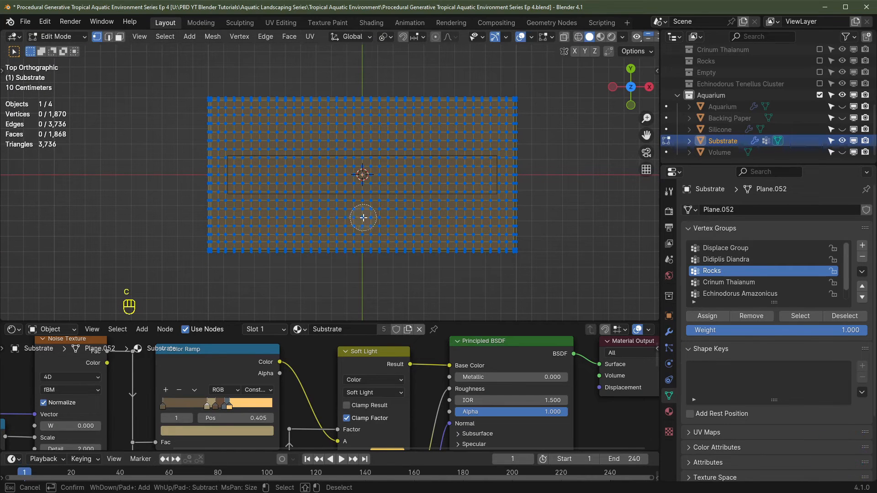
{"action": "left_click_drag", "start_coordinate": [360, 215], "coordinate": [351, 213]}
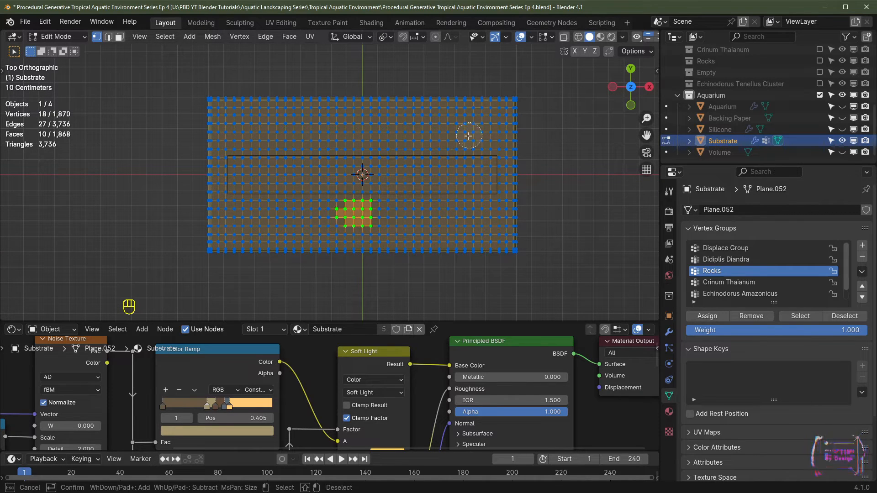
{"action": "left_click_drag", "start_coordinate": [448, 147], "coordinate": [450, 147]}
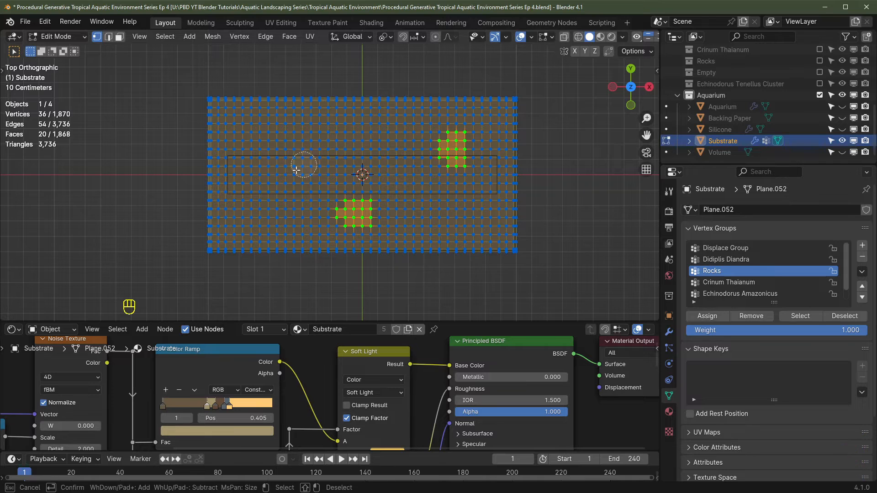
{"action": "left_click_drag", "start_coordinate": [282, 165], "coordinate": [286, 160]}
{"action": "right_click", "coordinate": [286, 159]}
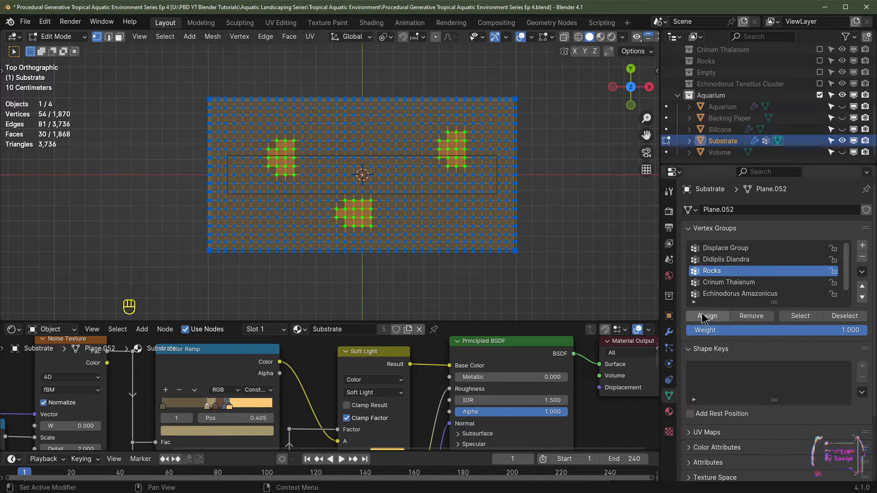
{"action": "left_click", "coordinate": [704, 318]}
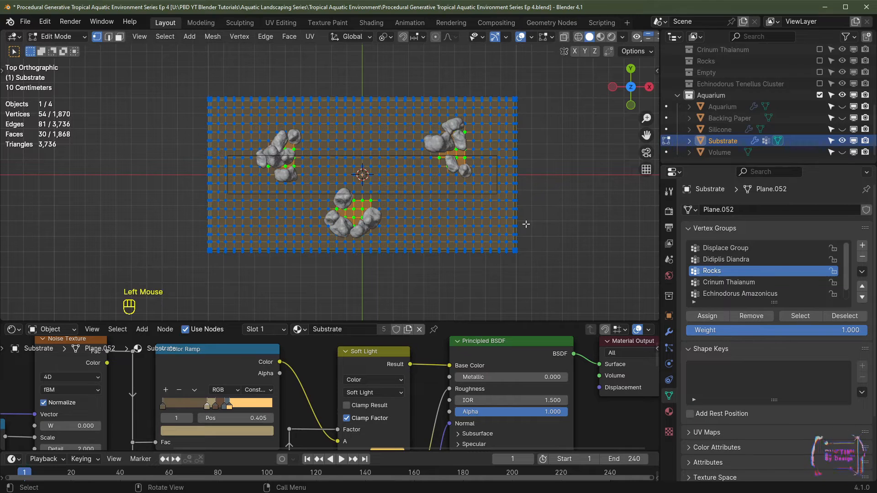
Clear the selection, circle-select two patches in front of the rear rock clusters, and assign them to the Crinum Thaianum vertex group.
{"action": "key", "text": "a"}
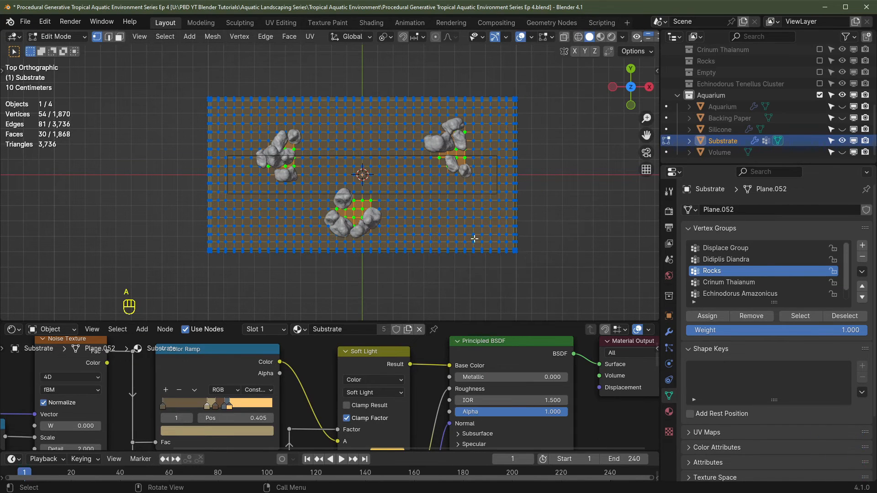
{"action": "key", "text": "a"}
{"action": "left_click", "coordinate": [731, 283]}
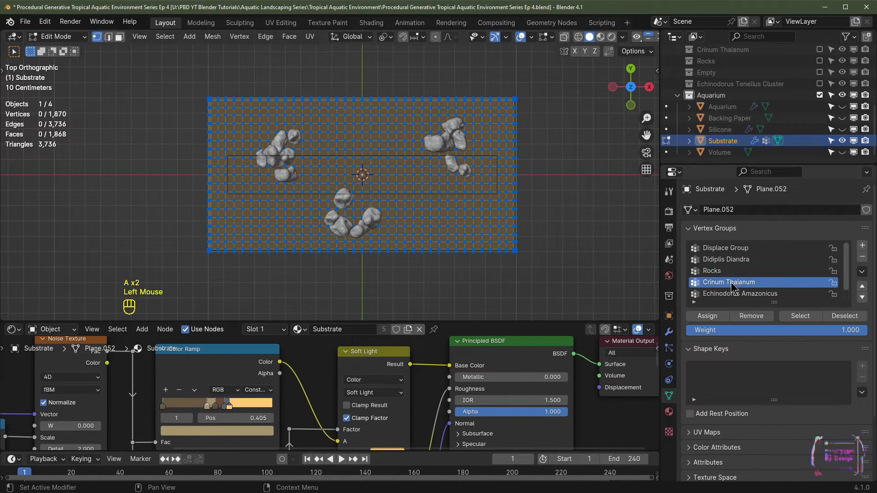
{"action": "key", "text": "c"}
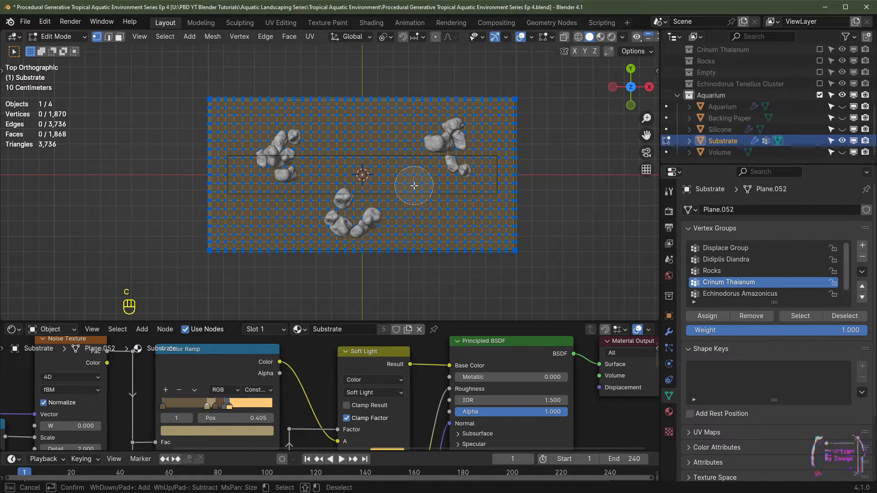
{"action": "left_click", "coordinate": [413, 183]}
{"action": "scroll", "coordinate": [257, 208], "scroll_direction": "up", "scroll_amount": 2}
{"action": "left_click_drag", "start_coordinate": [261, 207], "coordinate": [263, 207]}
{"action": "right_click", "coordinate": [573, 195]}
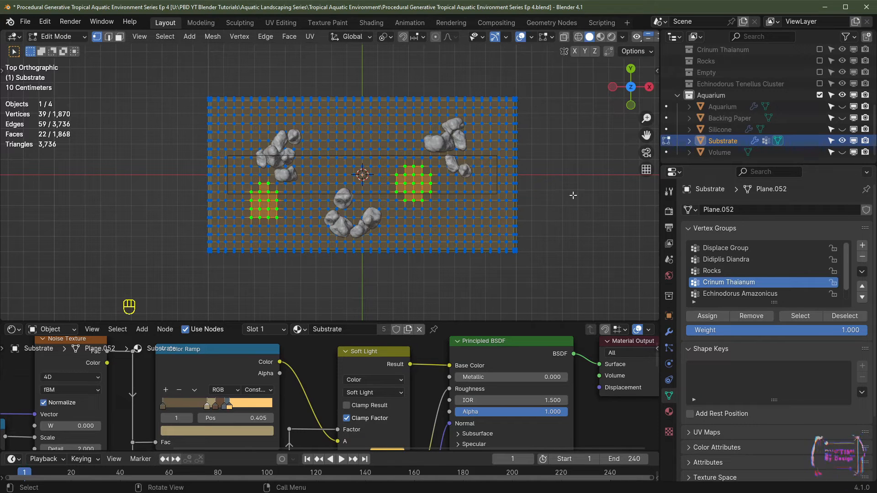
{"action": "left_click", "coordinate": [715, 317]}
{"action": "scroll", "coordinate": [329, 179], "scroll_direction": "up", "scroll_amount": 2}
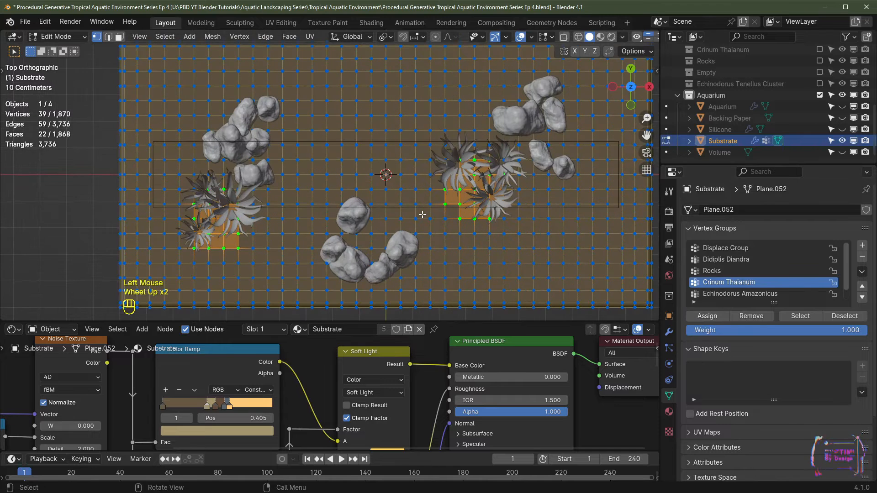
{"action": "scroll", "coordinate": [422, 214], "scroll_direction": "down", "scroll_amount": 2}
Clear the selection, circle-select two large and two small patches between the rocks and plants, and assign them to the Echinodorus Amazonicus group.
{"action": "key", "text": "a"}
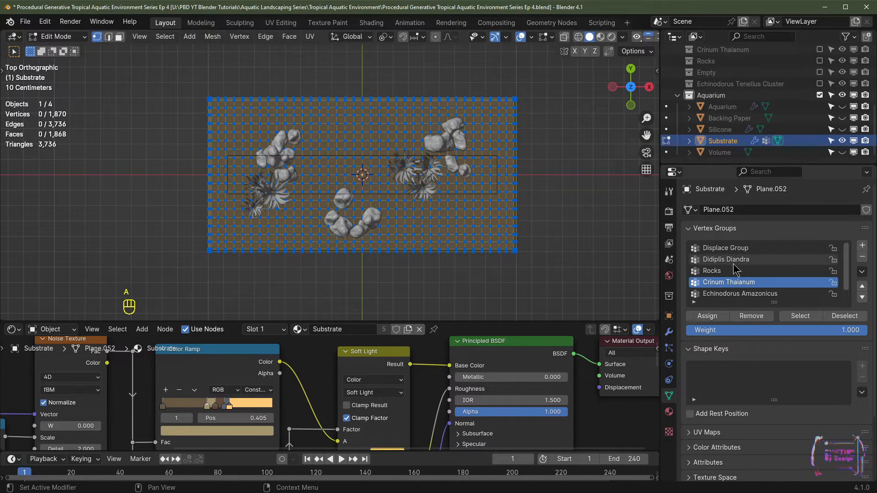
{"action": "left_click", "coordinate": [753, 294]}
{"action": "scroll", "coordinate": [754, 301], "scroll_direction": "down", "scroll_amount": 1}
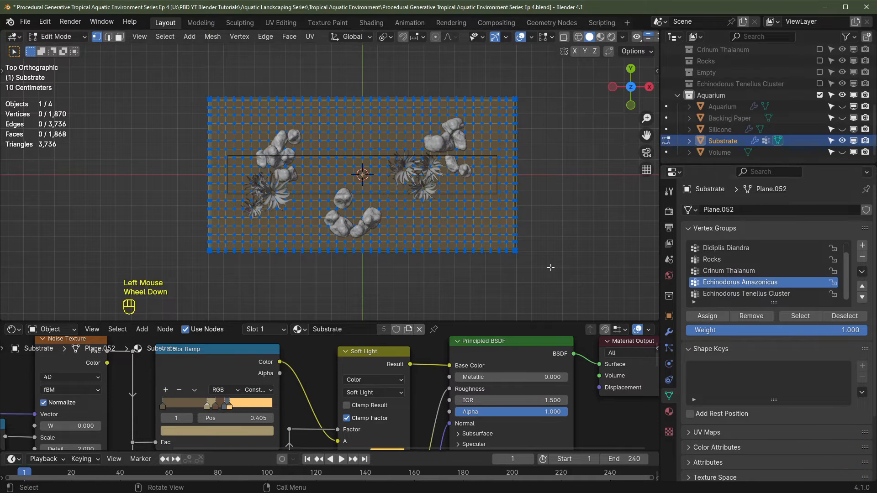
{"action": "key", "text": "c"}
{"action": "left_click_drag", "start_coordinate": [339, 153], "coordinate": [347, 162]}
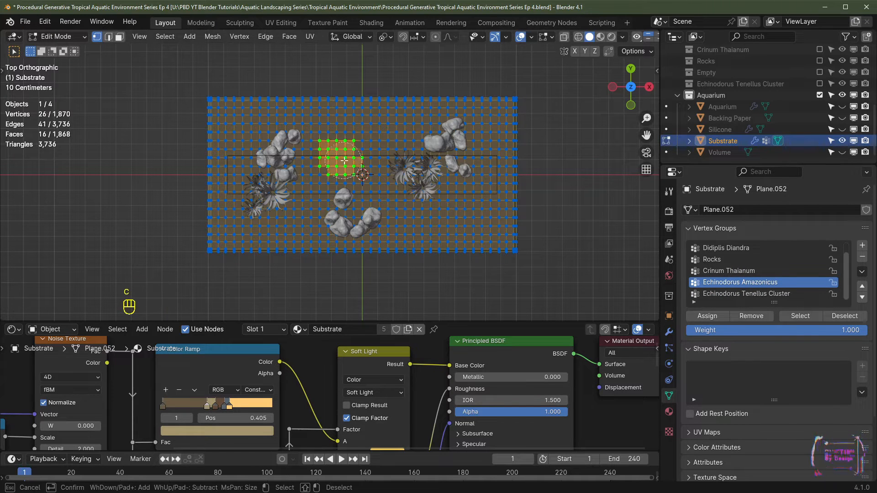
{"action": "left_click_drag", "start_coordinate": [471, 212], "coordinate": [448, 210]}
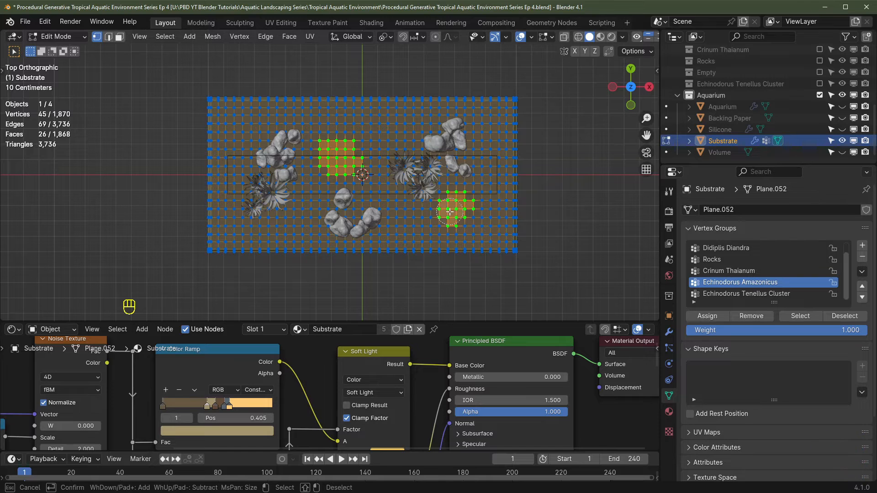
{"action": "scroll", "coordinate": [308, 201], "scroll_direction": "up", "scroll_amount": 3}
{"action": "left_click", "coordinate": [307, 214]}
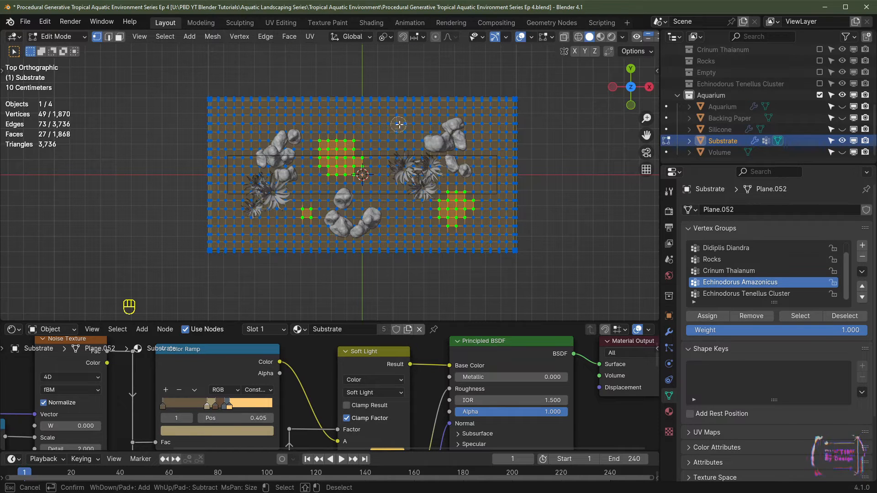
{"action": "left_click", "coordinate": [246, 138]}
{"action": "key", "text": "Escape"}
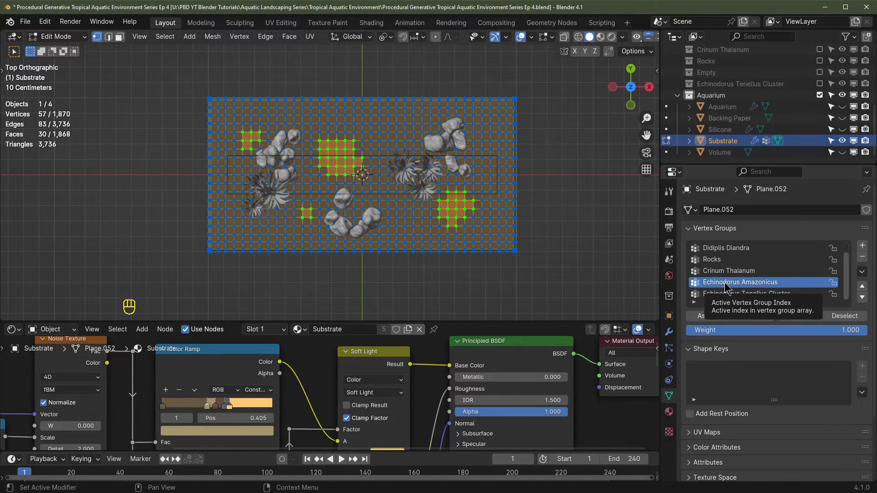
{"action": "left_click", "coordinate": [714, 316]}
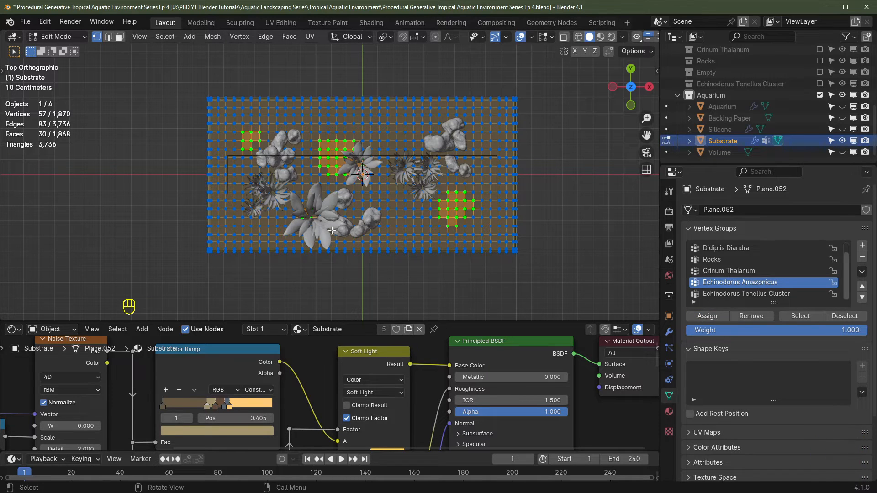
Remove the selected vertices from the Echinodorus Amazonicus group and reselect the small patch near the front rocks slightly farther back.
{"action": "scroll", "coordinate": [333, 232], "scroll_direction": "up", "scroll_amount": 3}
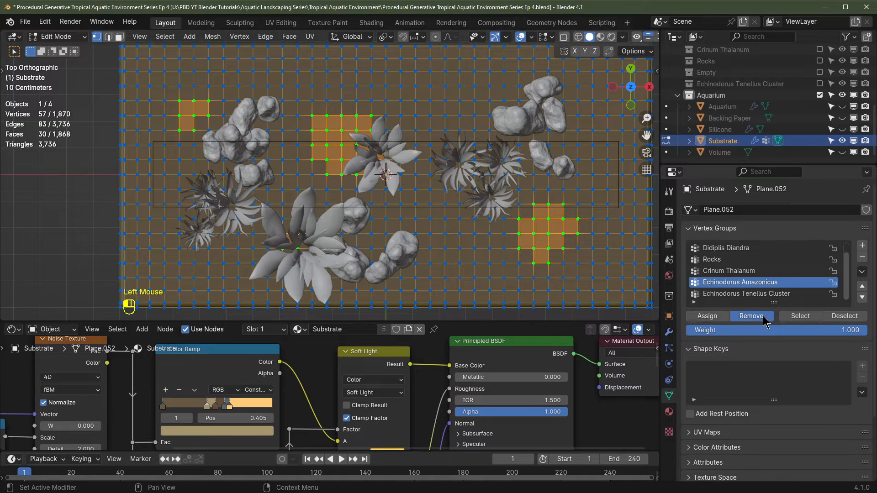
{"action": "key", "text": "c"}
{"action": "mouse_move", "coordinate": [285, 250]}
{"action": "middle_mouse_down"}
{"action": "mouse_move", "coordinate": [296, 247]}
{"action": "mouse_move", "coordinate": [289, 233]}
{"action": "middle_mouse_up"}
{"action": "left_click_drag", "start_coordinate": [301, 205], "coordinate": [307, 215]}
{"action": "right_click", "coordinate": [302, 210]}
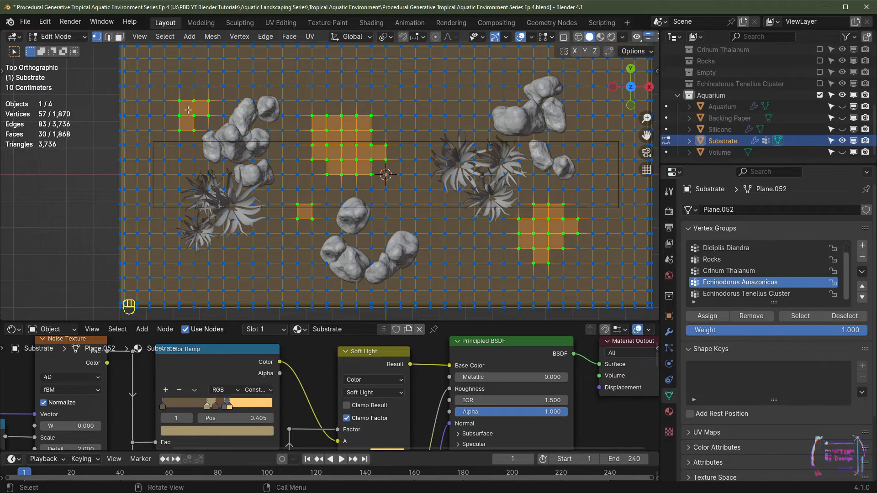
Trim the small rear patch and the large front patch from the selection, and assign the remaining vertices to Echinodorus Amazonicus.
{"action": "key", "text": "c"}
{"action": "mouse_move", "coordinate": [174, 97]}
{"action": "middle_mouse_down"}
{"action": "mouse_move", "coordinate": [176, 133]}
{"action": "mouse_move", "coordinate": [190, 136]}
{"action": "middle_mouse_up"}
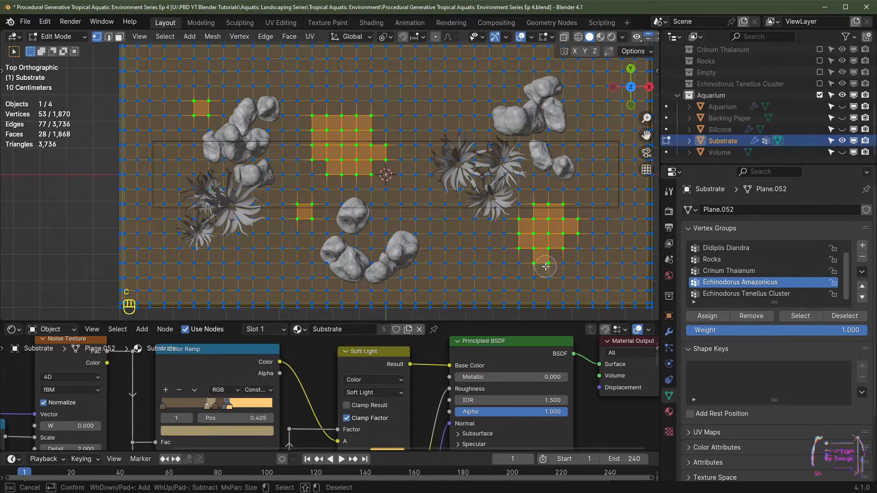
{"action": "middle_click_drag", "start_coordinate": [544, 264], "coordinate": [521, 252]}
{"action": "right_click", "coordinate": [521, 252]}
{"action": "scroll", "coordinate": [520, 253], "scroll_direction": "down", "scroll_amount": 2}
{"action": "scroll", "coordinate": [712, 319], "scroll_direction": "up", "scroll_amount": 2}
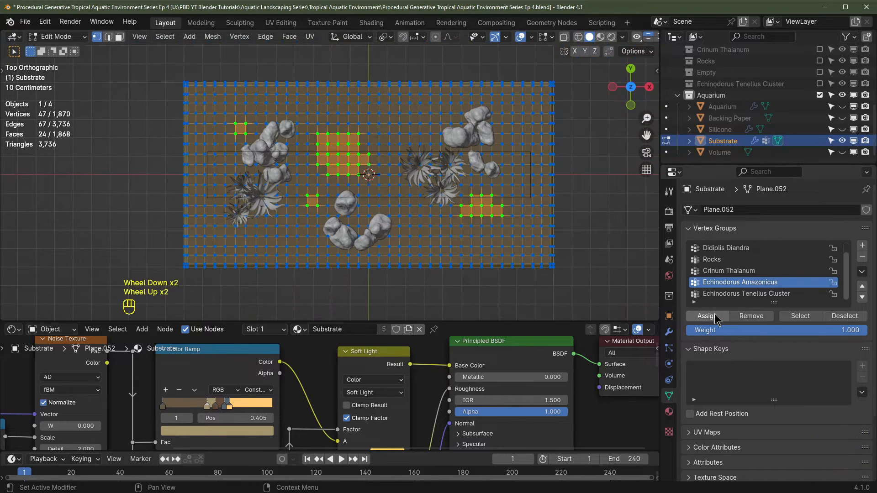
{"action": "left_click", "coordinate": [708, 316]}
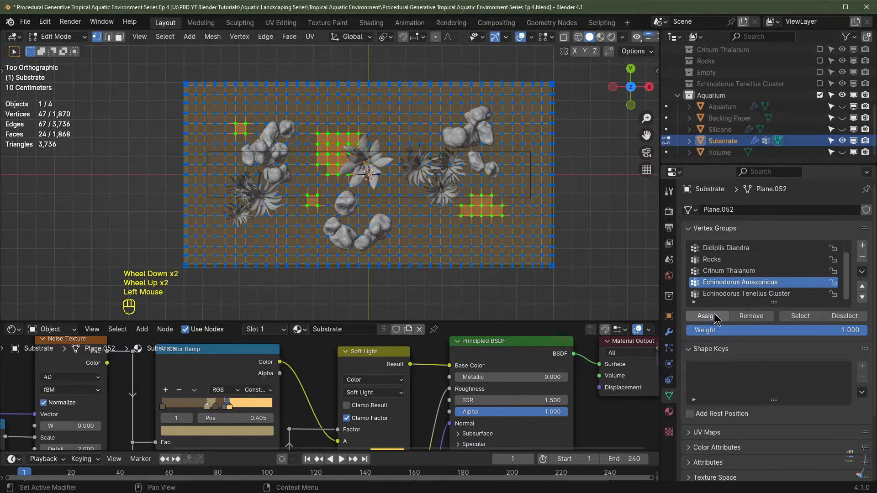
Extend the large front patch and both small patches with neighbouring vertices, and assign the selection to the Echinodorus Amazonicus group.
{"action": "key", "text": "c"}
{"action": "left_click", "coordinate": [479, 218]}
{"action": "left_click", "coordinate": [485, 221]}
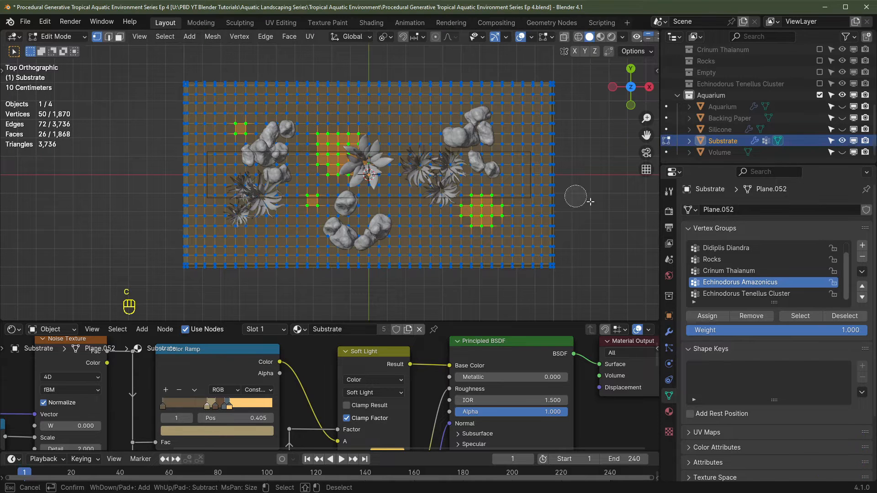
{"action": "left_click", "coordinate": [251, 132]}
{"action": "left_click", "coordinate": [302, 202]}
{"action": "right_click", "coordinate": [302, 202]}
{"action": "left_click", "coordinate": [708, 317]}
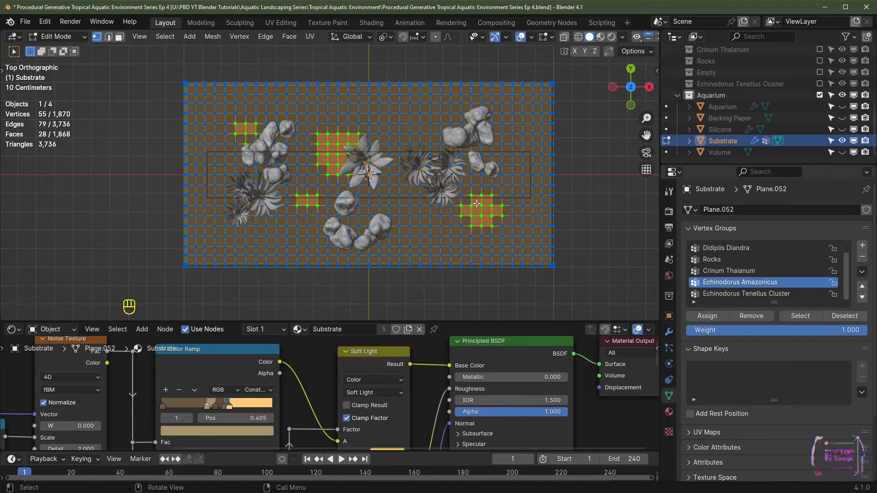
Leave Edit Mode, expand the Echinodorus Amazonicus scatter modifier, and inspect its plants in perspective and from the top.
{"action": "key", "text": "Tab"}
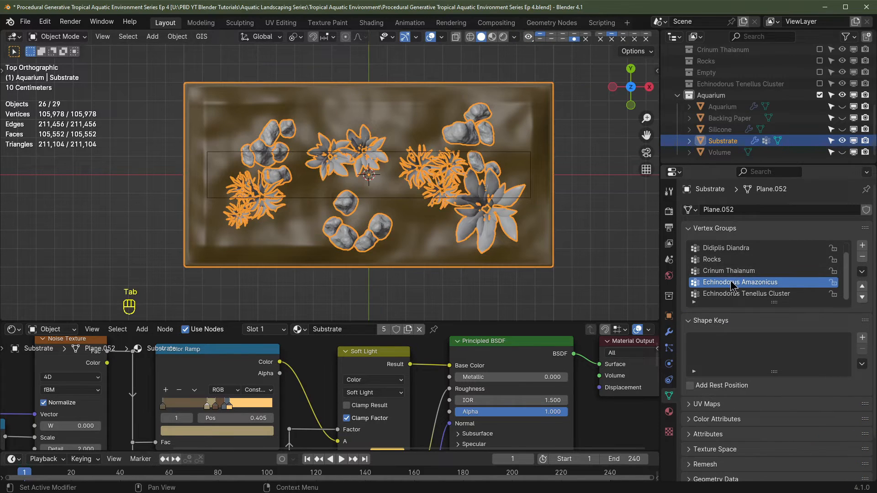
{"action": "left_click", "coordinate": [669, 332]}
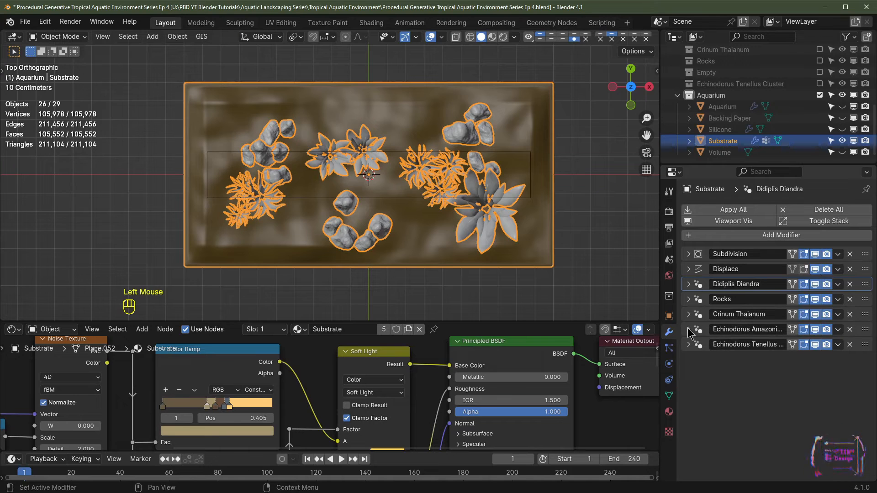
{"action": "left_click", "coordinate": [687, 330]}
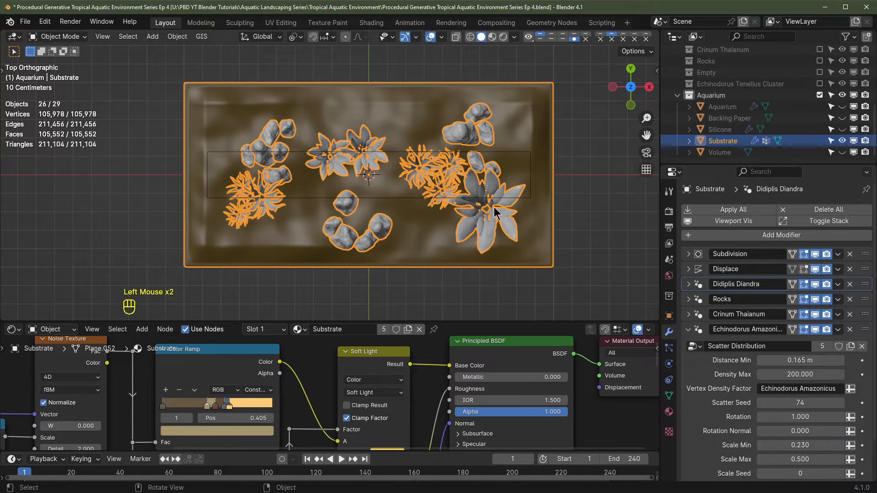
{"action": "middle_click_drag", "start_coordinate": [533, 236], "coordinate": [514, 215]}
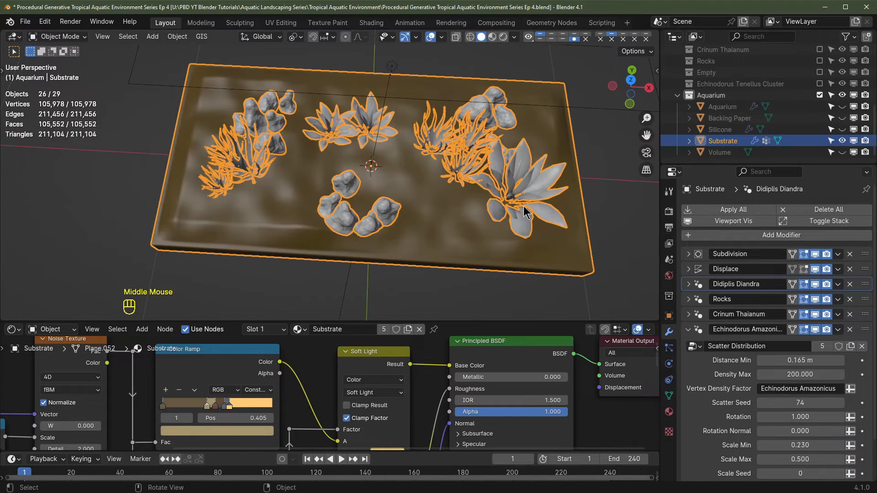
{"action": "key", "text": "KP_7"}
Set Density Max of the Crinum Thaianum scatter modifier to 50.
{"action": "left_click", "coordinate": [690, 315]}
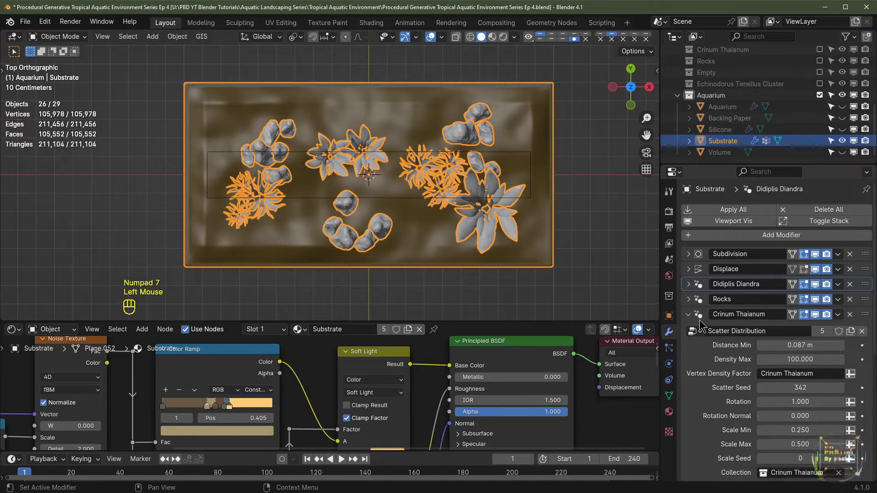
{"action": "double_click", "coordinate": [795, 360]}
{"action": "type", "text": "50"}
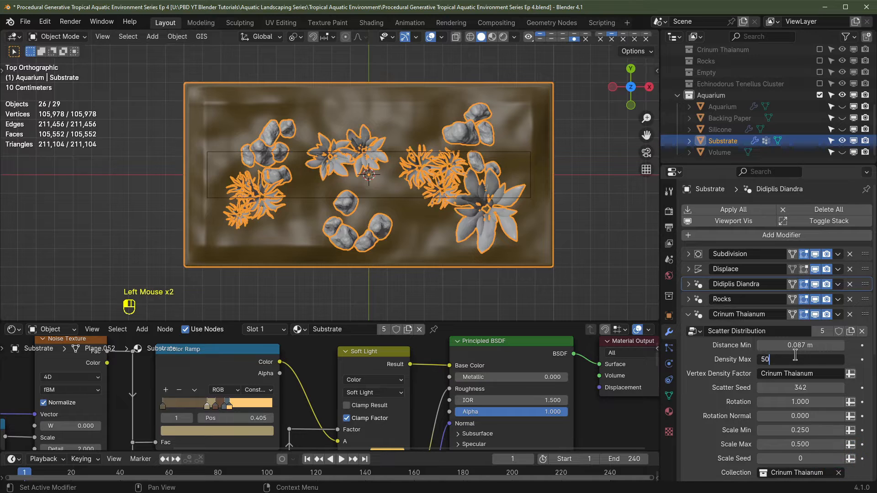
{"action": "key", "text": "Return"}
{"action": "mouse_move", "coordinate": [800, 388]}
{"action": "left_mouse_down"}
{"action": "mouse_move", "coordinate": [845, 388]}
{"action": "mouse_move", "coordinate": [800, 388]}
{"action": "left_mouse_up"}
{"action": "scroll", "coordinate": [503, 205], "scroll_direction": "up", "scroll_amount": 3}
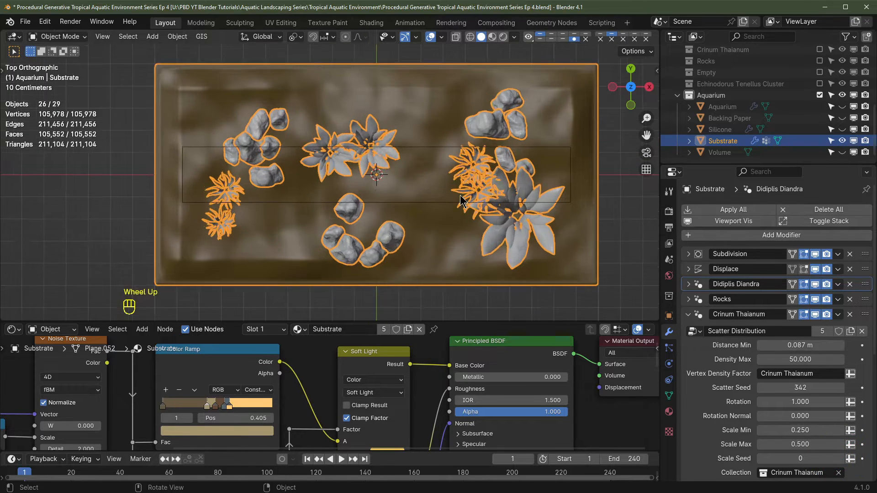
{"action": "scroll", "coordinate": [525, 212], "scroll_direction": "down", "scroll_amount": 1}
{"action": "scroll", "coordinate": [529, 224], "scroll_direction": "up", "scroll_amount": 1}
{"action": "scroll", "coordinate": [529, 223], "scroll_direction": "down", "scroll_amount": 1}
Return to Edit Mode on the Substrate, clear the selection, and select the vertices of the Crinum Thaianum group.
{"action": "key", "text": "Tab"}
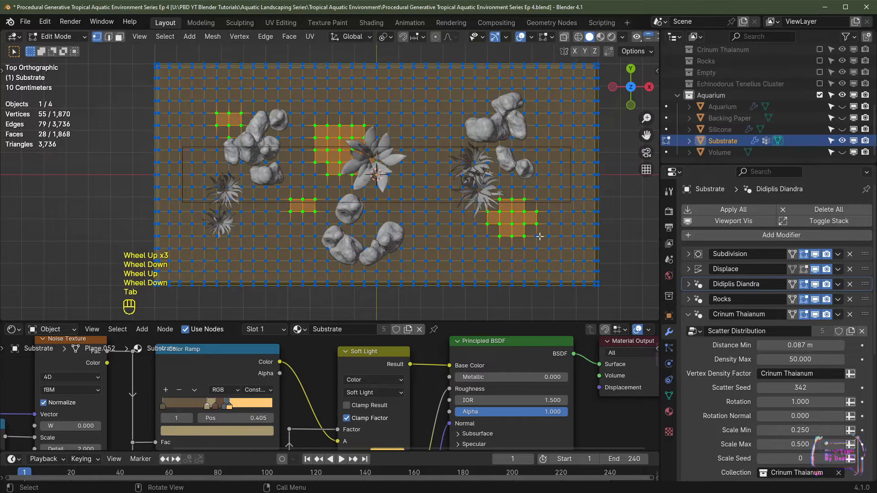
{"action": "left_click", "coordinate": [670, 396]}
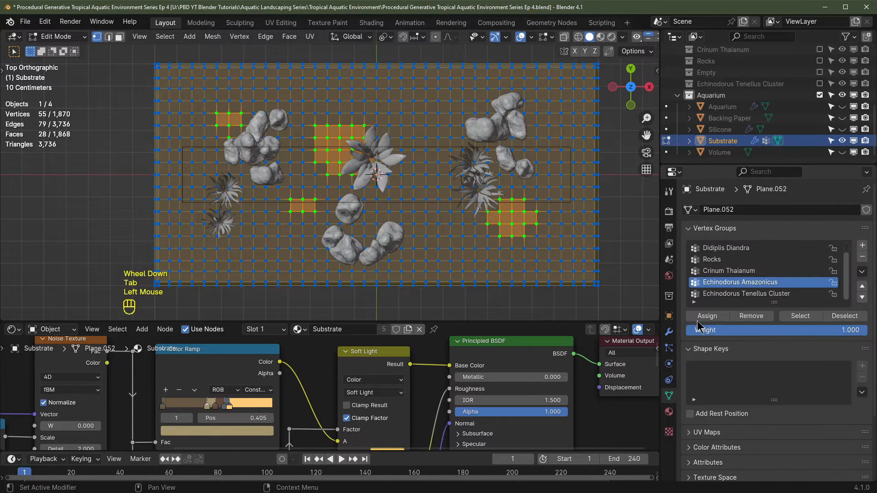
{"action": "key", "text": "ctrl+z"}
{"action": "left_click", "coordinate": [630, 260]}
{"action": "middle_click_drag", "start_coordinate": [496, 219], "coordinate": [481, 209], "text": "shift"}
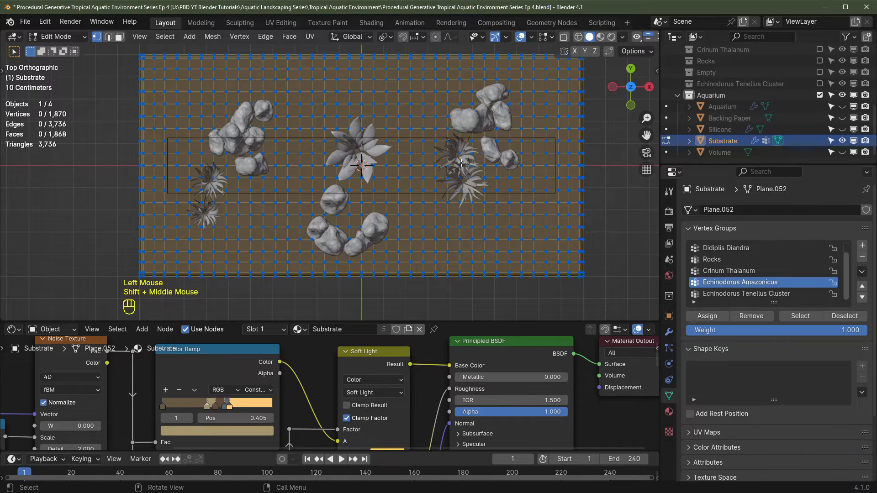
{"action": "left_click", "coordinate": [742, 271]}
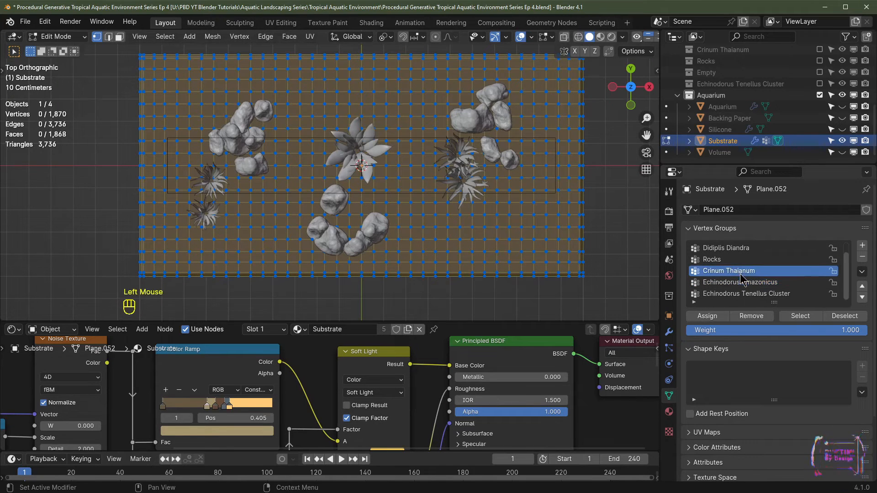
{"action": "left_click", "coordinate": [799, 316]}
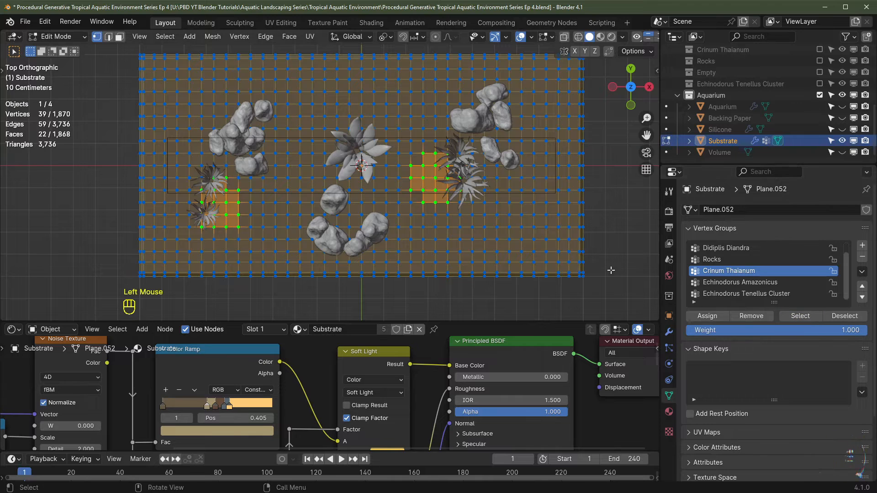
Circle-select only the vertices beneath the right-hand Crinum plants and remove them from the Crinum Thaianum group.
{"action": "left_click", "coordinate": [462, 188]}
{"action": "key", "text": "c"}
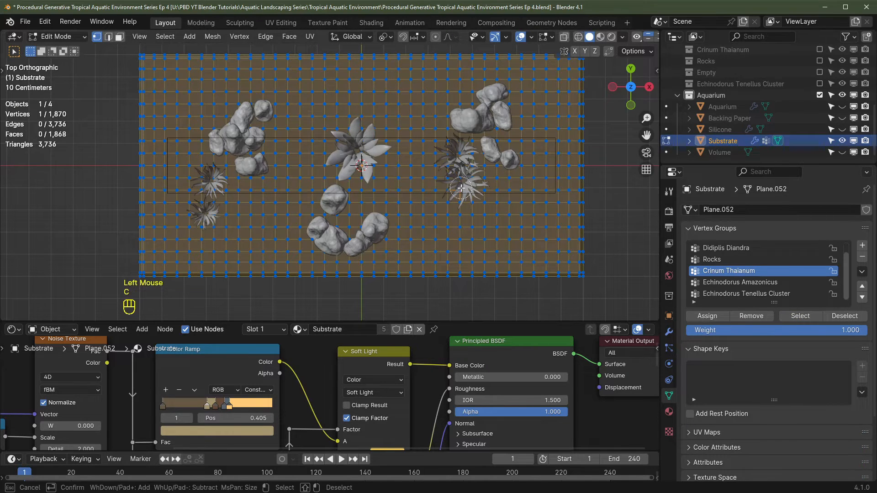
{"action": "left_click_drag", "start_coordinate": [461, 175], "coordinate": [456, 199]}
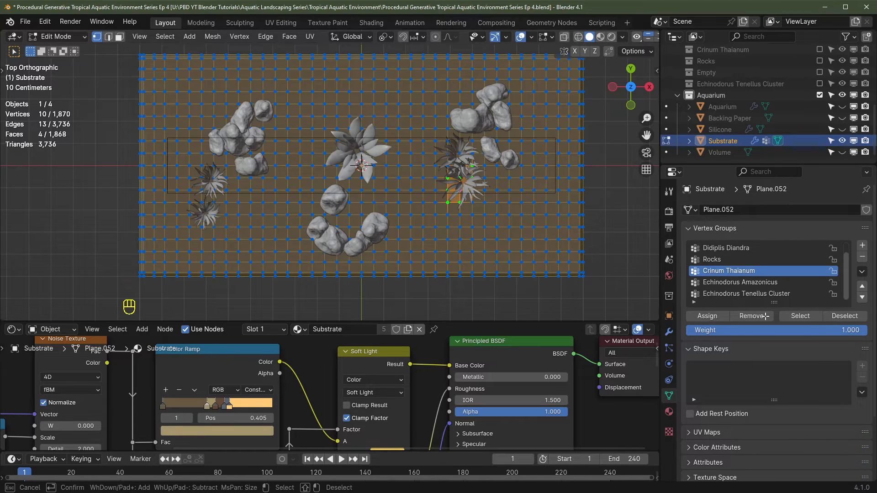
{"action": "mouse_move", "coordinate": [478, 174]}
{"action": "left_mouse_down"}
{"action": "mouse_move", "coordinate": [478, 164]}
{"action": "mouse_move", "coordinate": [476, 194]}
{"action": "left_mouse_up"}
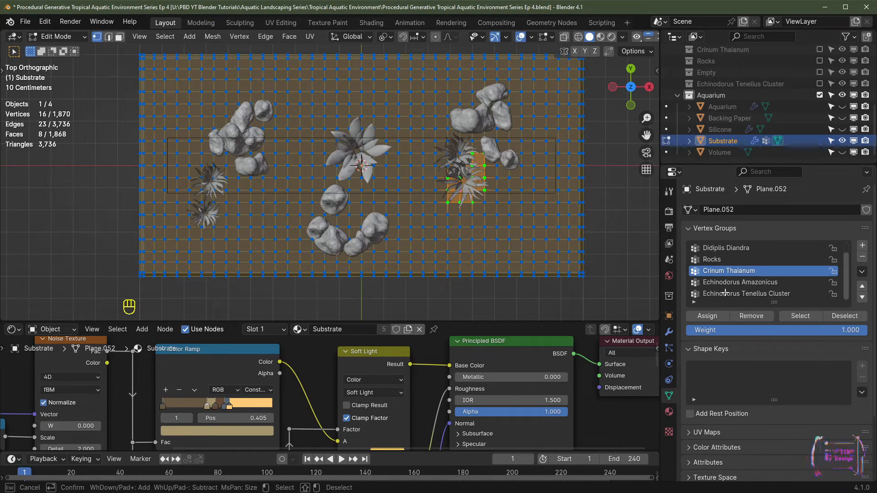
{"action": "left_click", "coordinate": [752, 316]}
{"action": "key", "text": "a"}
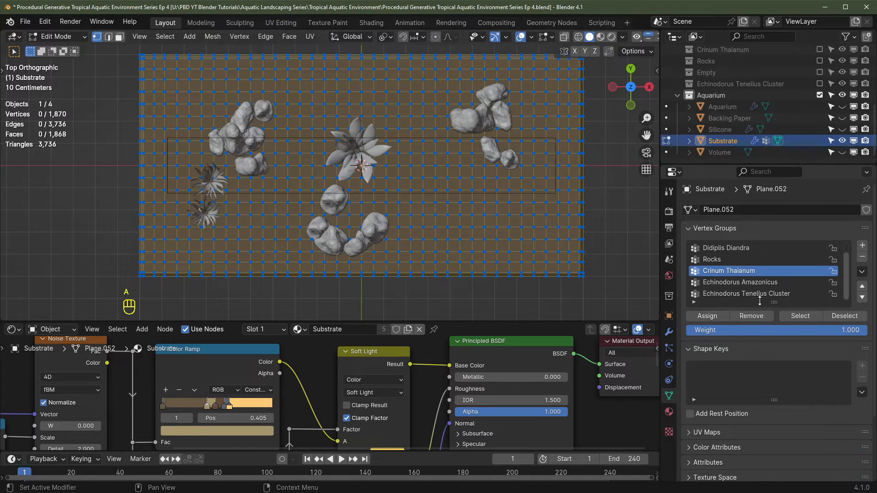
Reselect the Crinum Thaianum vertices, extend the patch beside the central large plant toward the back, and assign the selection to the group.
{"action": "left_click", "coordinate": [799, 316]}
{"action": "key", "text": "c"}
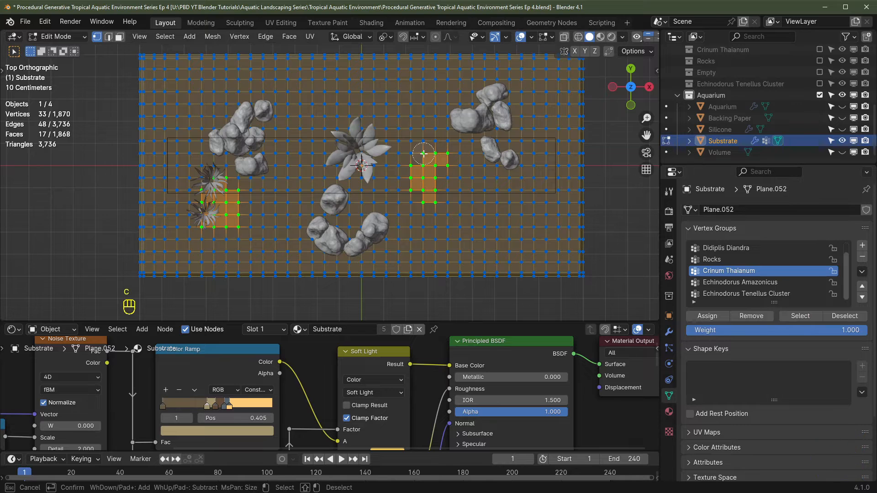
{"action": "mouse_move", "coordinate": [424, 154]}
{"action": "left_mouse_down"}
{"action": "mouse_move", "coordinate": [436, 147]}
{"action": "mouse_move", "coordinate": [414, 147]}
{"action": "left_mouse_up"}
{"action": "right_click", "coordinate": [415, 147]}
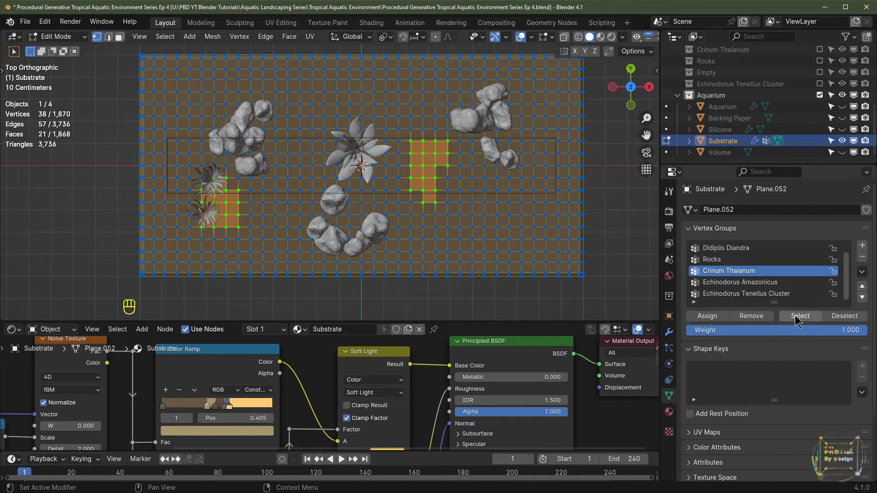
{"action": "left_click", "coordinate": [707, 316]}
{"action": "key", "text": "alt+a"}
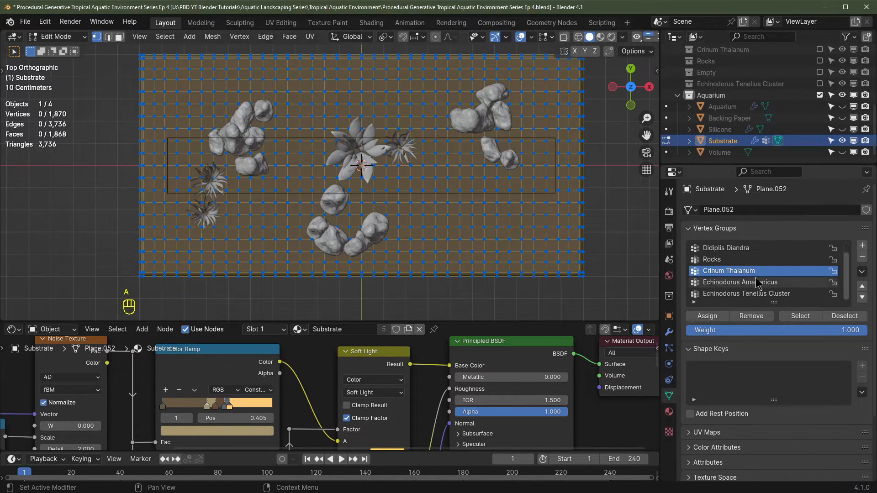
Make Didiplis Diandra the active vertex group and circle-select patches on both front sides, right of centre, and along the back middle.
{"action": "scroll", "coordinate": [730, 272], "scroll_direction": "up", "scroll_amount": 1}
{"action": "left_click", "coordinate": [726, 260]}
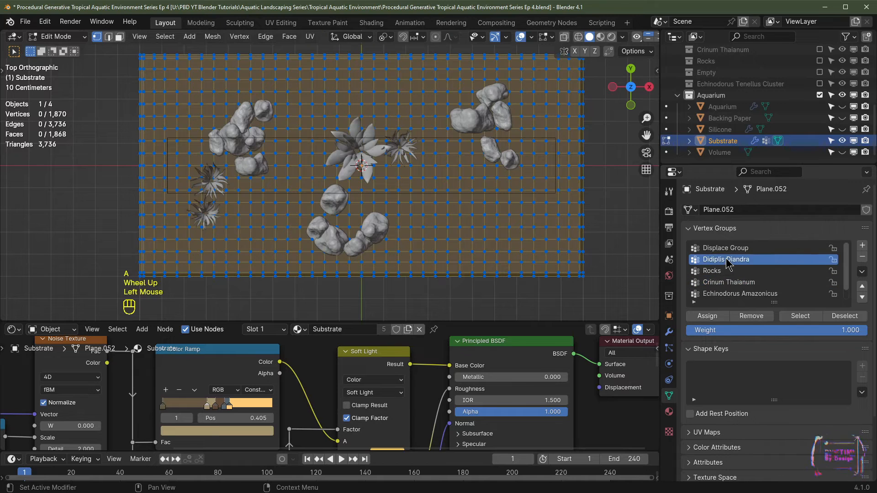
{"action": "scroll", "coordinate": [727, 261], "scroll_direction": "down", "scroll_amount": 1}
{"action": "scroll", "coordinate": [727, 264], "scroll_direction": "up", "scroll_amount": 1}
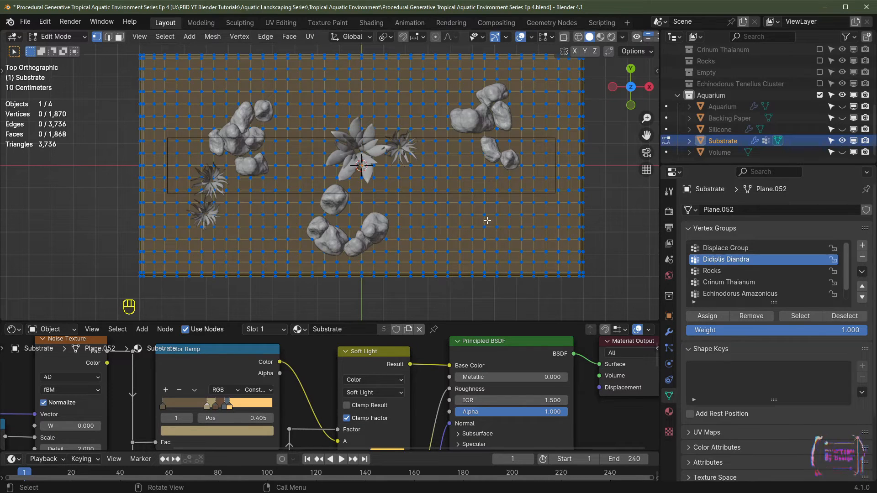
{"action": "key", "text": "c"}
{"action": "left_click_drag", "start_coordinate": [456, 177], "coordinate": [459, 192]}
{"action": "mouse_move", "coordinate": [539, 217]}
{"action": "left_mouse_down"}
{"action": "mouse_move", "coordinate": [517, 234]}
{"action": "mouse_move", "coordinate": [487, 230]}
{"action": "mouse_move", "coordinate": [448, 244]}
{"action": "mouse_move", "coordinate": [422, 238]}
{"action": "mouse_move", "coordinate": [442, 238]}
{"action": "left_mouse_up"}
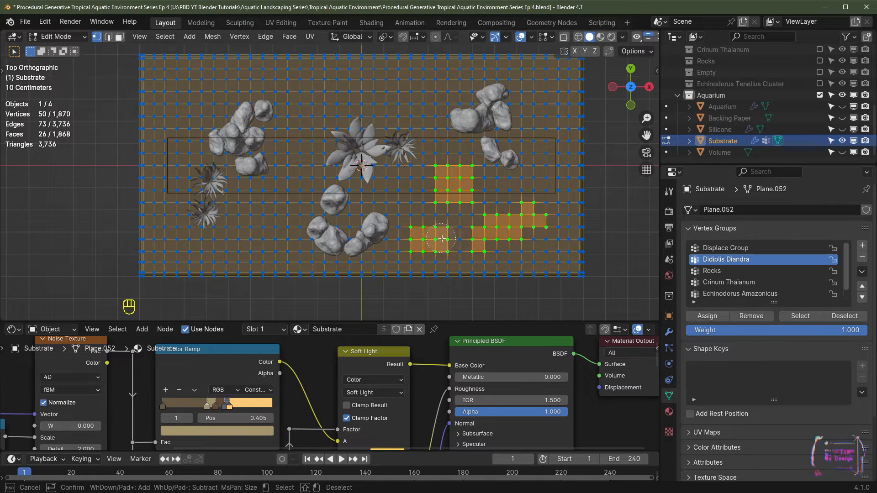
{"action": "left_click_drag", "start_coordinate": [281, 203], "coordinate": [247, 233]}
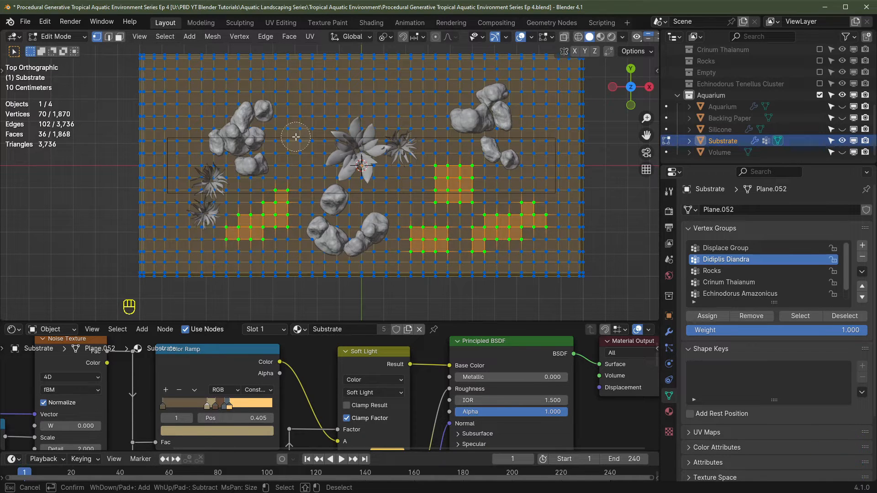
{"action": "mouse_move", "coordinate": [296, 137]}
{"action": "left_mouse_down"}
{"action": "mouse_move", "coordinate": [318, 94]}
{"action": "mouse_move", "coordinate": [426, 92]}
{"action": "mouse_move", "coordinate": [391, 70]}
{"action": "left_mouse_up"}
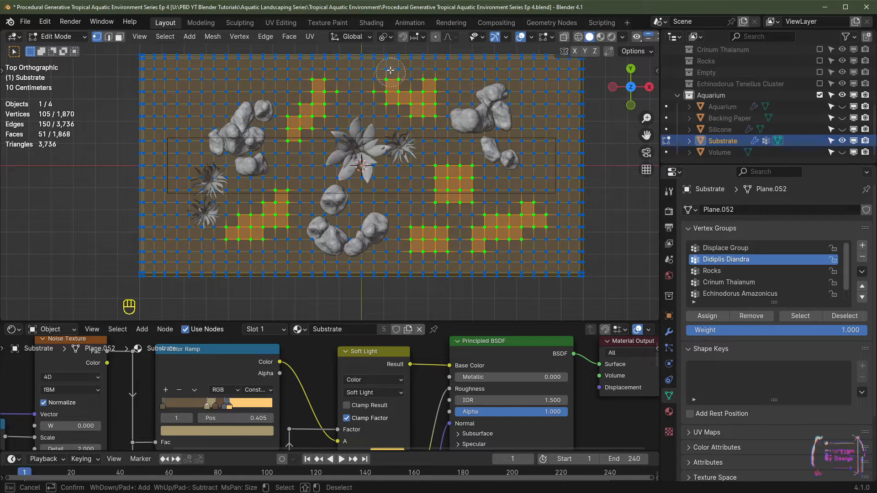
Trim the patches' outermost front and back rows, add patches at both sides and around the centre, and assign the selection to Didiplis Diandra.
{"action": "mouse_move", "coordinate": [436, 269]}
{"action": "left_mouse_down", "text": "shift"}
{"action": "mouse_move", "coordinate": [421, 261]}
{"action": "mouse_move", "coordinate": [487, 249]}
{"action": "left_mouse_up", "text": "shift"}
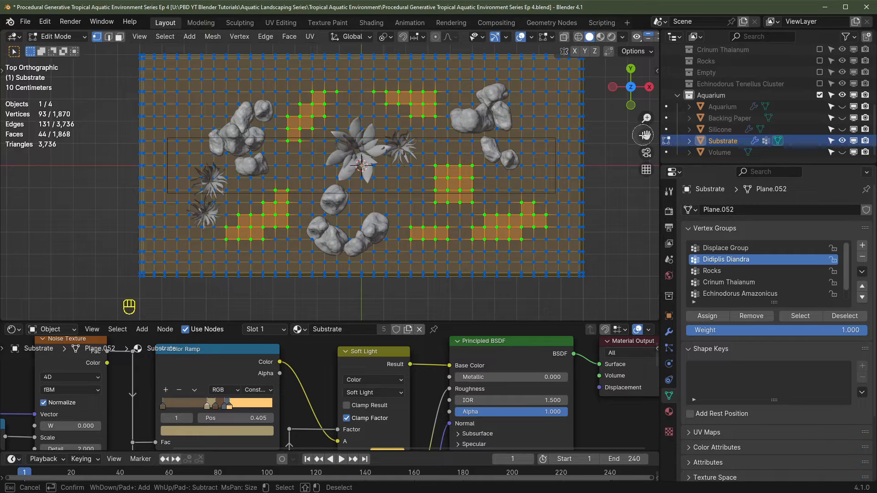
{"action": "mouse_move", "coordinate": [547, 111]}
{"action": "left_mouse_down"}
{"action": "mouse_move", "coordinate": [535, 125]}
{"action": "mouse_move", "coordinate": [532, 105]}
{"action": "left_mouse_up"}
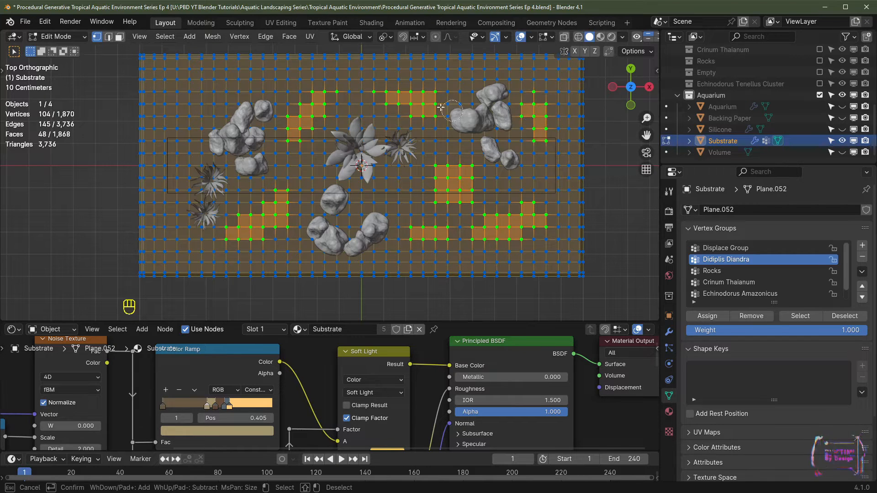
{"action": "mouse_move", "coordinate": [213, 112]}
{"action": "left_mouse_down"}
{"action": "mouse_move", "coordinate": [217, 91]}
{"action": "mouse_move", "coordinate": [183, 133]}
{"action": "mouse_move", "coordinate": [185, 175]}
{"action": "mouse_move", "coordinate": [295, 169]}
{"action": "mouse_move", "coordinate": [309, 199]}
{"action": "mouse_move", "coordinate": [337, 210]}
{"action": "mouse_move", "coordinate": [526, 176]}
{"action": "mouse_move", "coordinate": [485, 203]}
{"action": "left_mouse_up"}
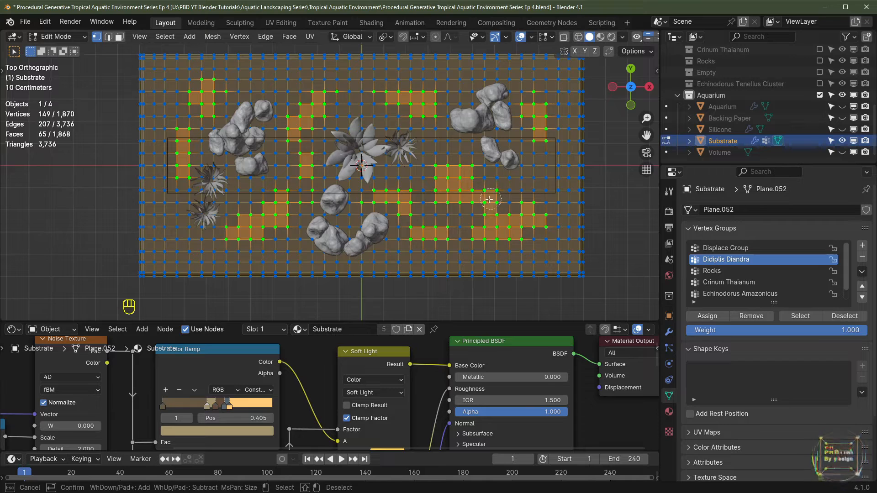
{"action": "right_click", "coordinate": [582, 226]}
{"action": "left_click", "coordinate": [707, 316]}
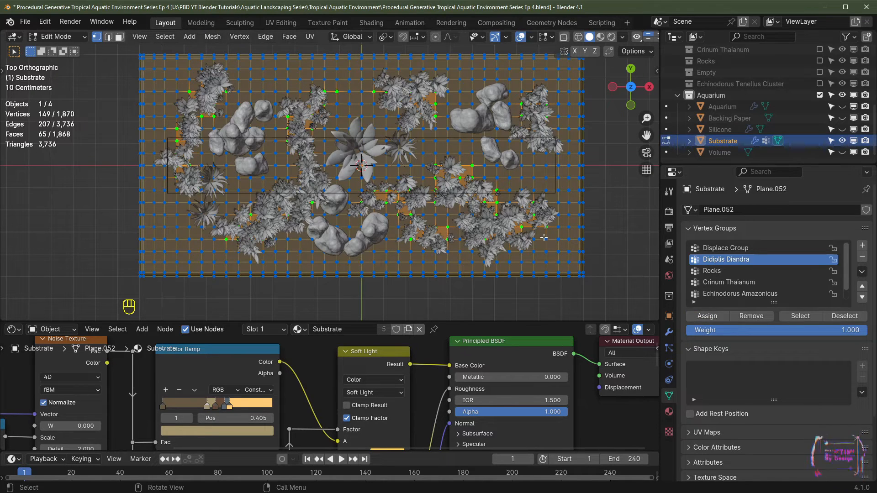
Switch to Object Mode and examine the Didiplis Diandra distribution around the rocks from low, high and top viewpoints.
{"action": "key", "text": "Tab"}
{"action": "middle_click_drag", "start_coordinate": [506, 258], "coordinate": [494, 189]}
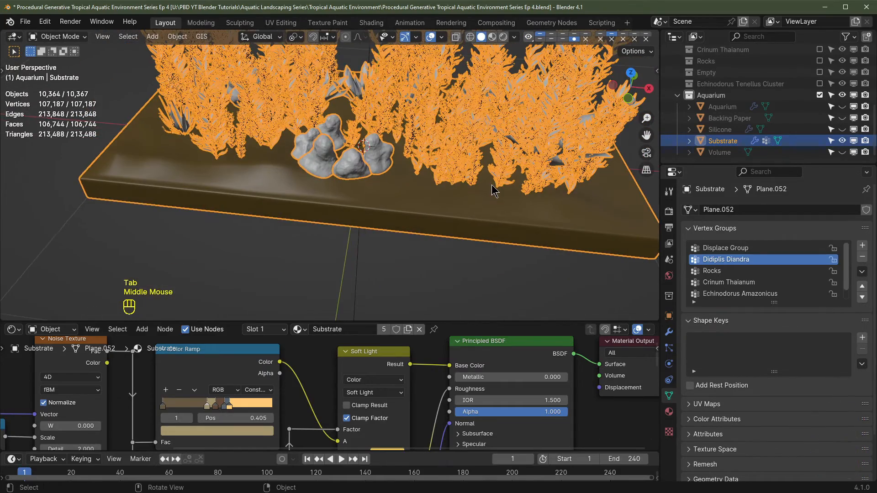
{"action": "key", "text": "KP_0"}
{"action": "scroll", "coordinate": [437, 211], "scroll_direction": "up", "scroll_amount": 2}
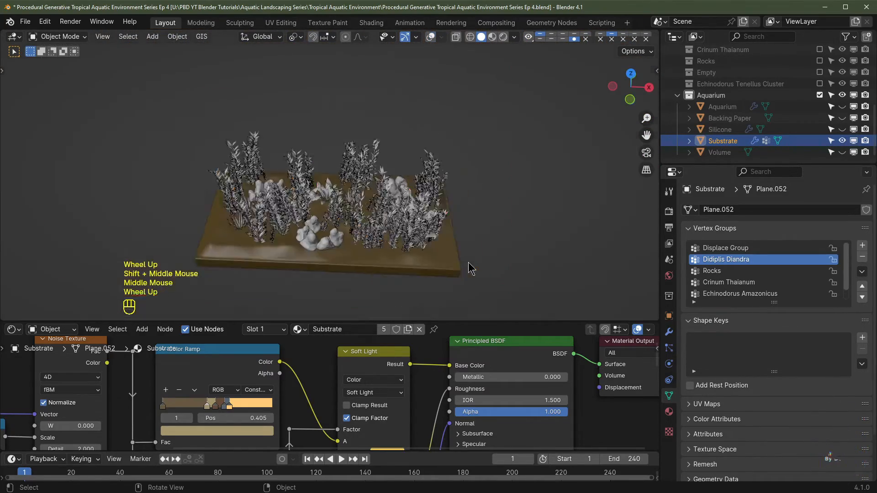
{"action": "scroll", "coordinate": [470, 269], "scroll_direction": "up", "scroll_amount": 1}
{"action": "middle_click_drag", "start_coordinate": [444, 245], "coordinate": [462, 298]}
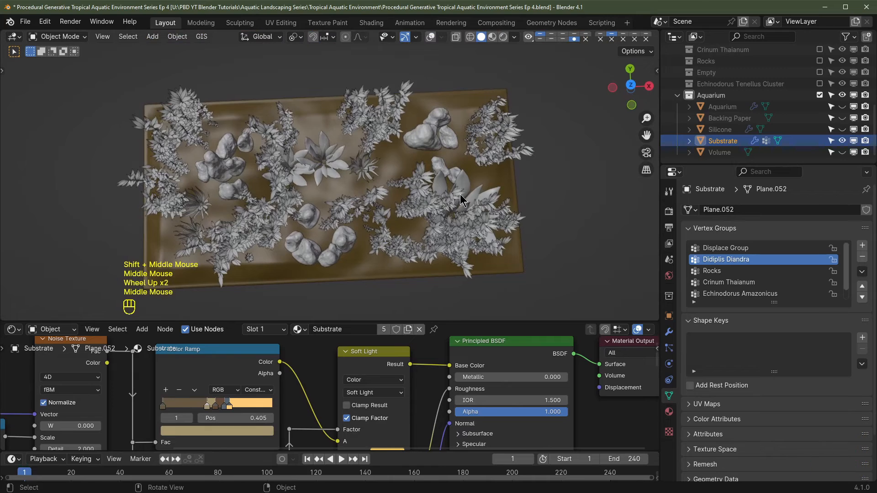
{"action": "key", "text": "KP_7"}
{"action": "middle_click_drag", "start_coordinate": [454, 206], "coordinate": [462, 209], "text": "shift"}
Back in Edit Mode, clear the selection, circle-select the patch in the Substrate's front-right area, and remove it from the Didiplis Diandra group.
{"action": "left_click", "coordinate": [462, 210]}
{"action": "key", "text": "Tab"}
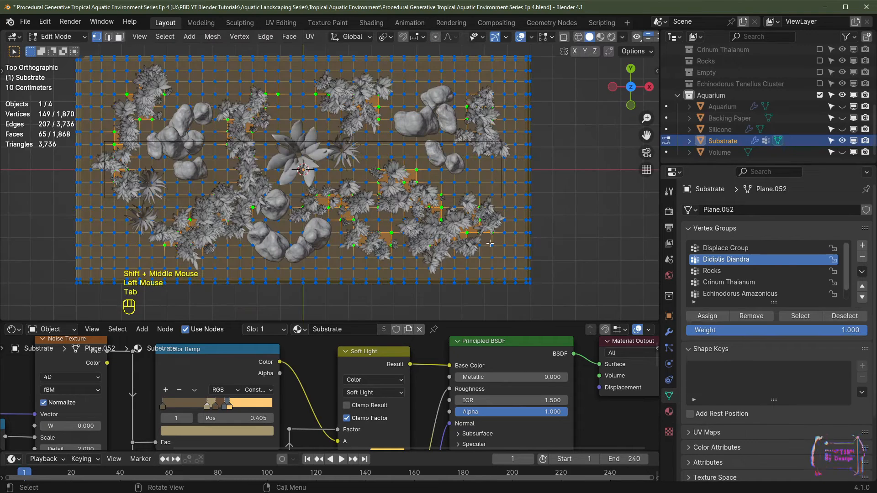
{"action": "key", "text": "c"}
{"action": "left_click", "coordinate": [524, 216]}
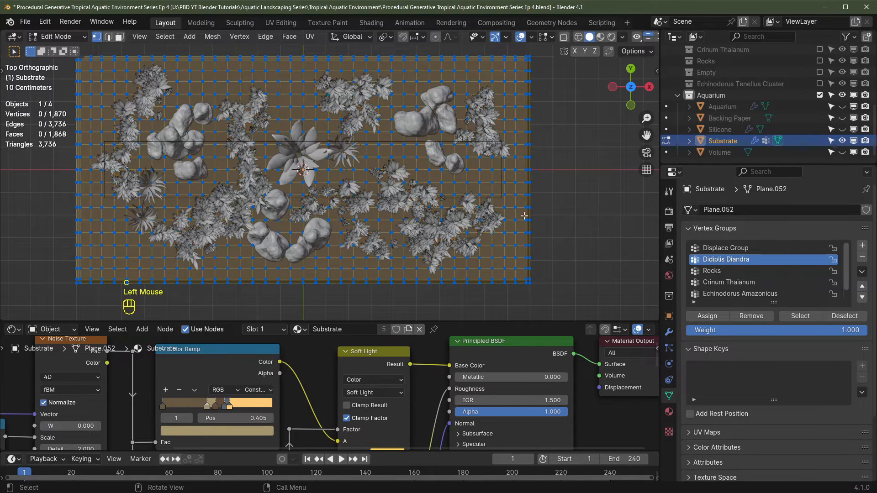
{"action": "key", "text": "c"}
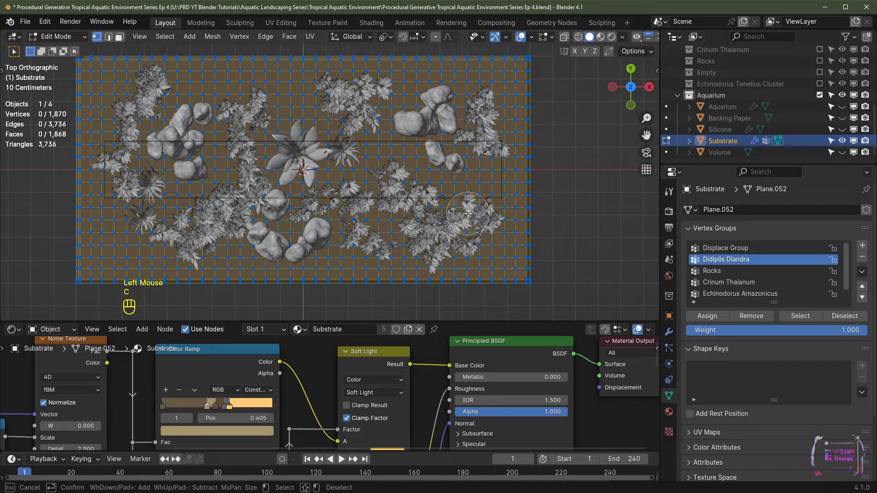
{"action": "mouse_move", "coordinate": [468, 213]}
{"action": "left_mouse_down"}
{"action": "mouse_move", "coordinate": [431, 213]}
{"action": "mouse_move", "coordinate": [445, 229]}
{"action": "left_mouse_up"}
{"action": "key", "text": "Escape"}
{"action": "left_click", "coordinate": [753, 316]}
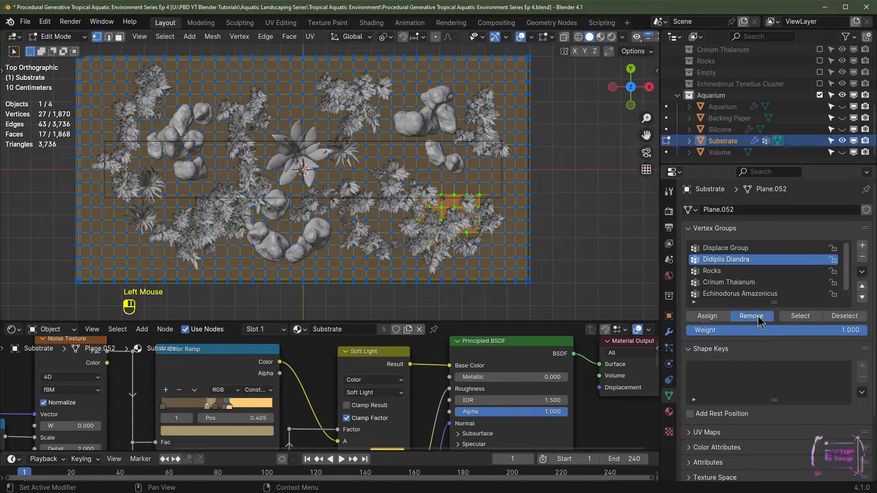
Switch to Object Mode and set Scale Max to 0.350 in the Echinodorus Amazonicus scatter modifier.
{"action": "key", "text": "Tab"}
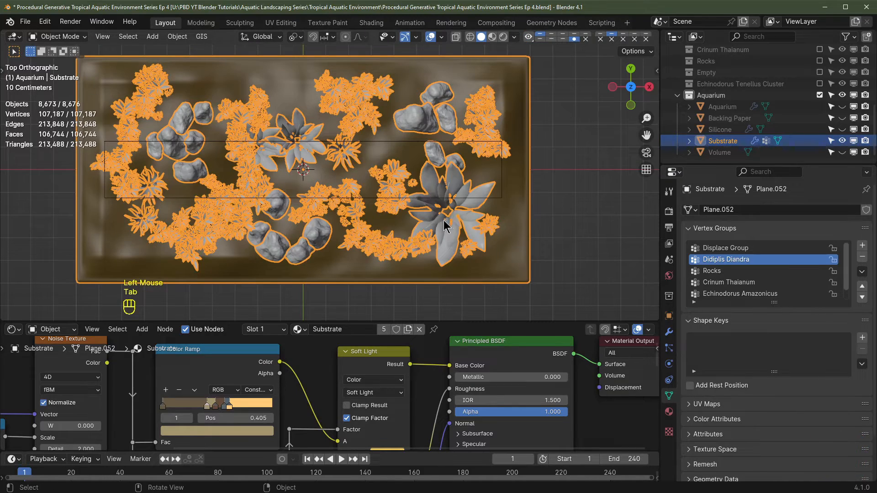
{"action": "middle_click_drag", "start_coordinate": [452, 242], "coordinate": [288, 147]}
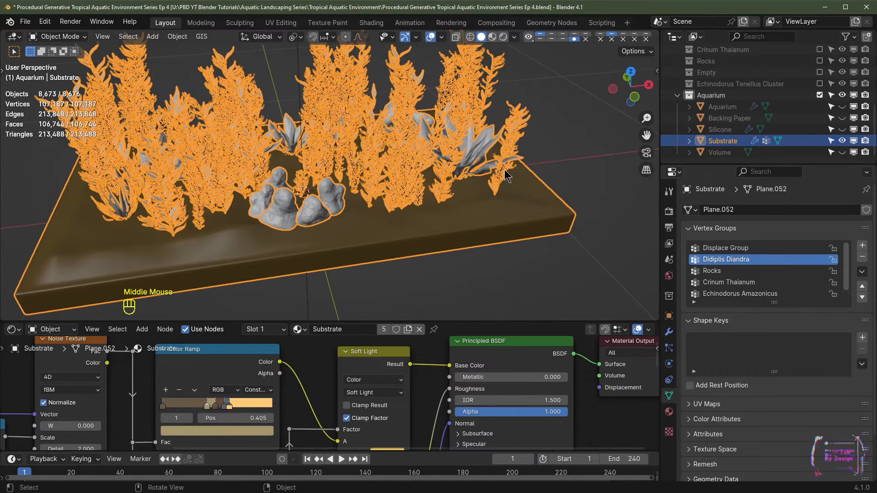
{"action": "middle_click_drag", "start_coordinate": [506, 176], "coordinate": [526, 238]}
{"action": "left_click", "coordinate": [669, 332]}
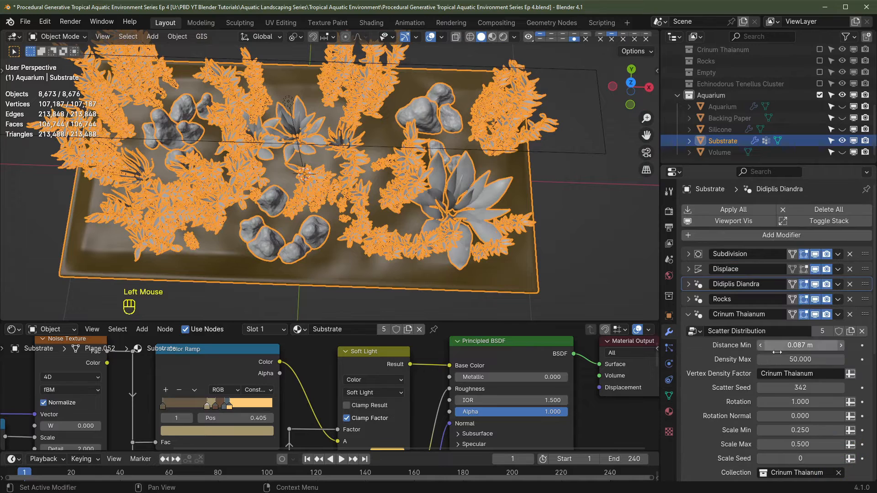
{"action": "left_click", "coordinate": [688, 314]}
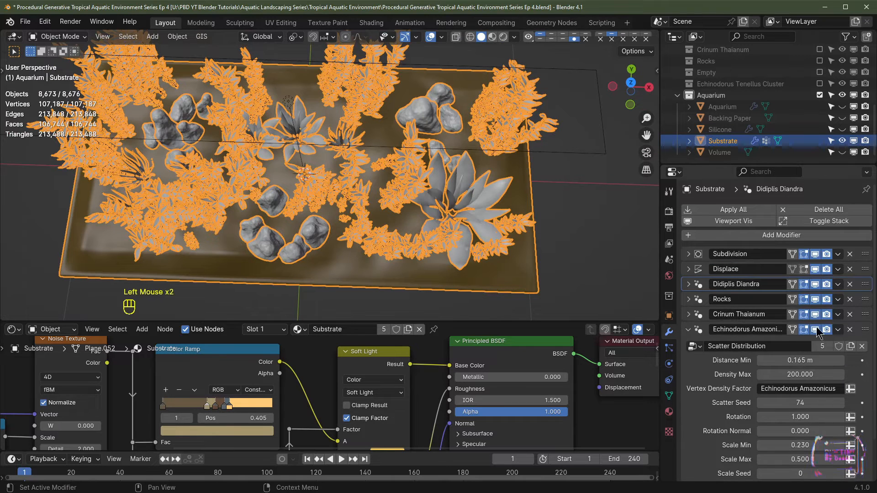
{"action": "middle_click", "coordinate": [815, 331]}
{"action": "left_click", "coordinate": [815, 331]}
{"action": "left_click", "coordinate": [815, 331]}
{"action": "scroll", "coordinate": [815, 336], "scroll_direction": "down", "scroll_amount": 3}
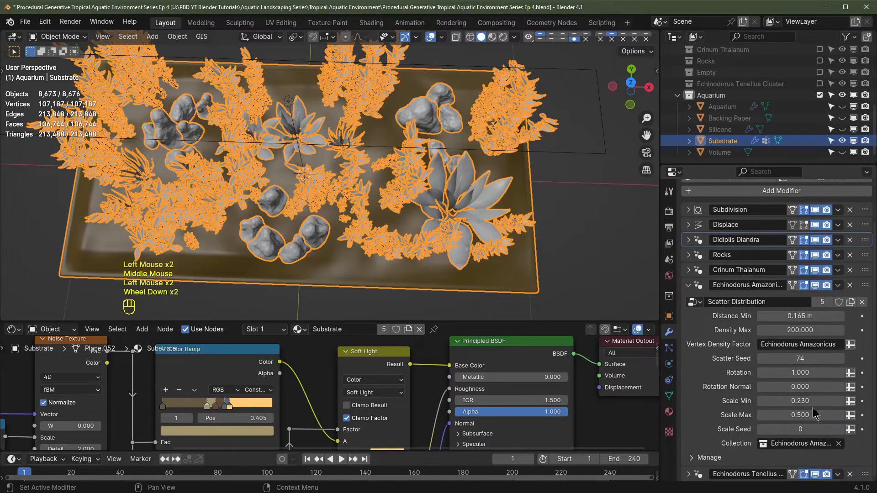
{"action": "left_click", "coordinate": [808, 412]}
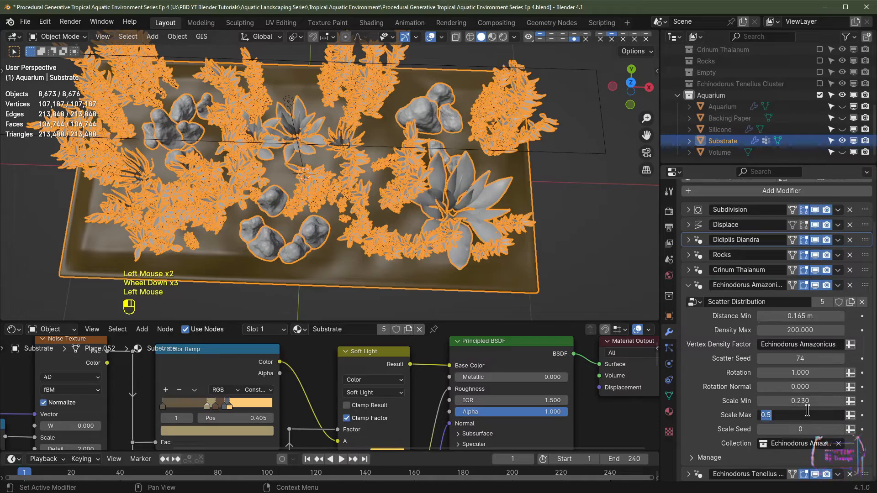
{"action": "key", "text": "Return"}
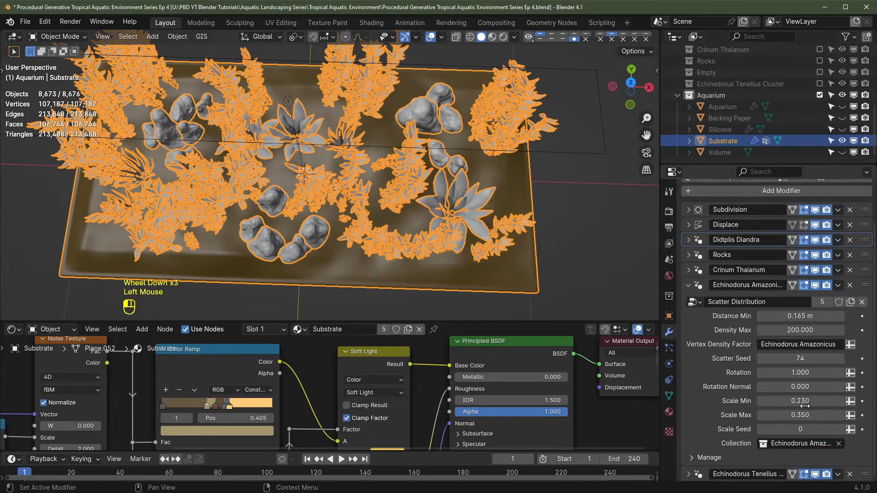
Examine the planted Substrate from low, distant and top viewpoints, temporarily showing the Aquarium object for comparison.
{"action": "middle_click_drag", "start_coordinate": [529, 258], "coordinate": [474, 184]}
{"action": "left_click", "coordinate": [694, 342]}
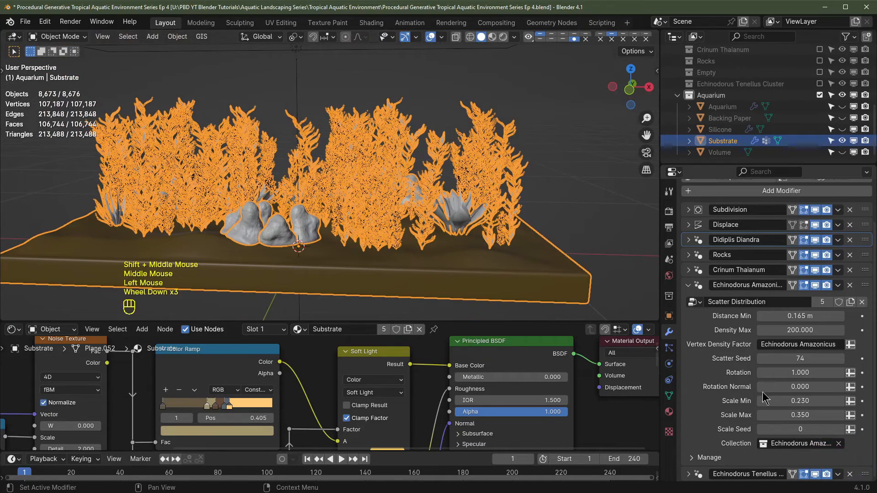
{"action": "scroll", "coordinate": [543, 207], "scroll_direction": "down", "scroll_amount": 5}
{"action": "middle_click_drag", "start_coordinate": [544, 208], "coordinate": [521, 211]}
{"action": "middle_click_drag", "start_coordinate": [832, 112], "coordinate": [832, 112]}
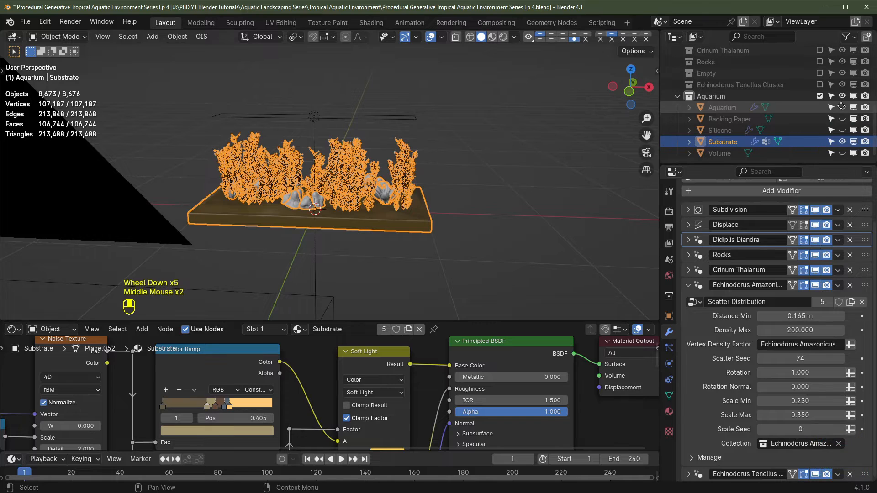
{"action": "left_click", "coordinate": [842, 107]}
{"action": "middle_click_drag", "start_coordinate": [462, 174], "coordinate": [472, 151]}
{"action": "left_click", "coordinate": [842, 107]}
{"action": "mouse_move", "coordinate": [376, 203]}
{"action": "middle_mouse_down"}
{"action": "mouse_move", "coordinate": [386, 249]}
{"action": "mouse_move", "coordinate": [378, 214]}
{"action": "middle_mouse_up"}
{"action": "scroll", "coordinate": [385, 246], "scroll_direction": "up", "scroll_amount": 1}
{"action": "key", "text": "KP_7"}
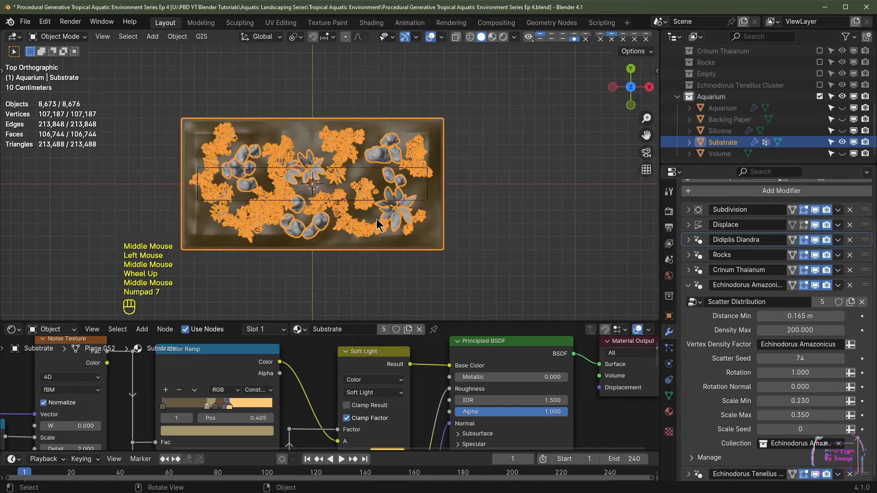
{"action": "scroll", "coordinate": [368, 225], "scroll_direction": "up", "scroll_amount": 2}
{"action": "scroll", "coordinate": [368, 225], "scroll_direction": "down", "scroll_amount": 1}
In Edit Mode, make Rocks the active vertex group, clear the selection, and circle-select small patches left of centre and in the front-left corner.
{"action": "key", "text": "Tab"}
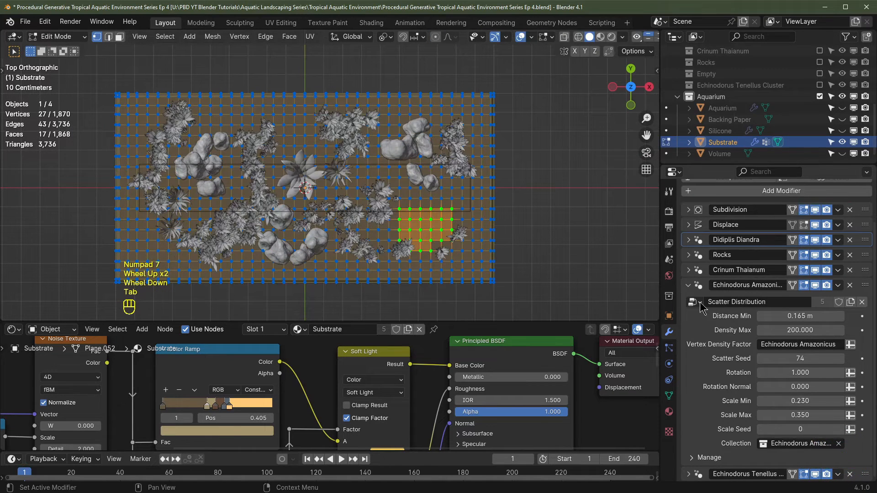
{"action": "left_click", "coordinate": [669, 395]}
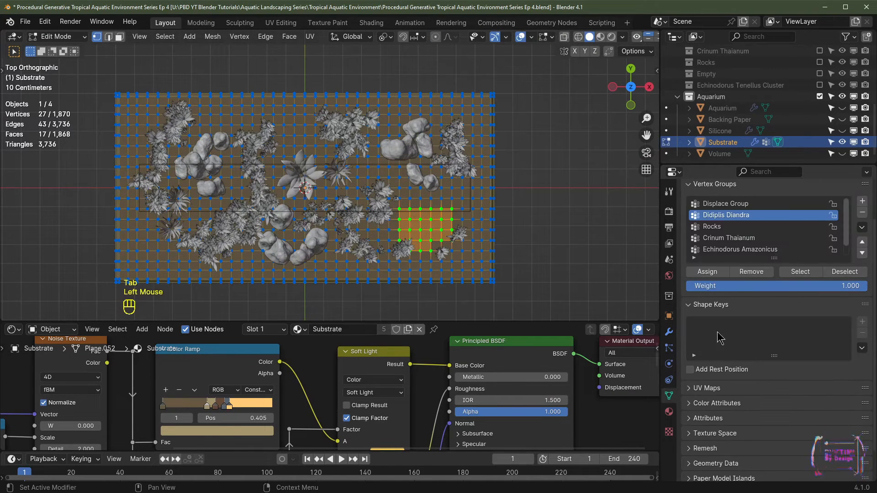
{"action": "left_click", "coordinate": [722, 227]}
{"action": "left_click", "coordinate": [504, 226]}
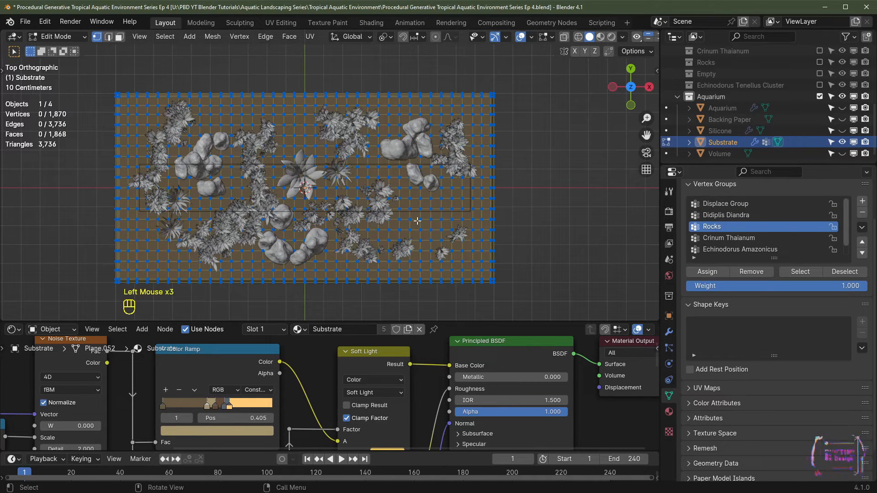
{"action": "key", "text": "c"}
{"action": "left_click_drag", "start_coordinate": [205, 203], "coordinate": [205, 214]}
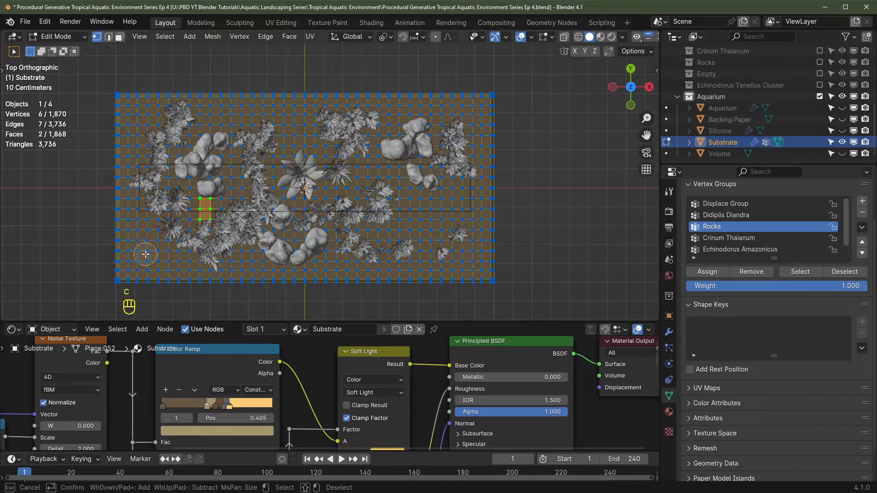
{"action": "left_click_drag", "start_coordinate": [149, 249], "coordinate": [156, 269]}
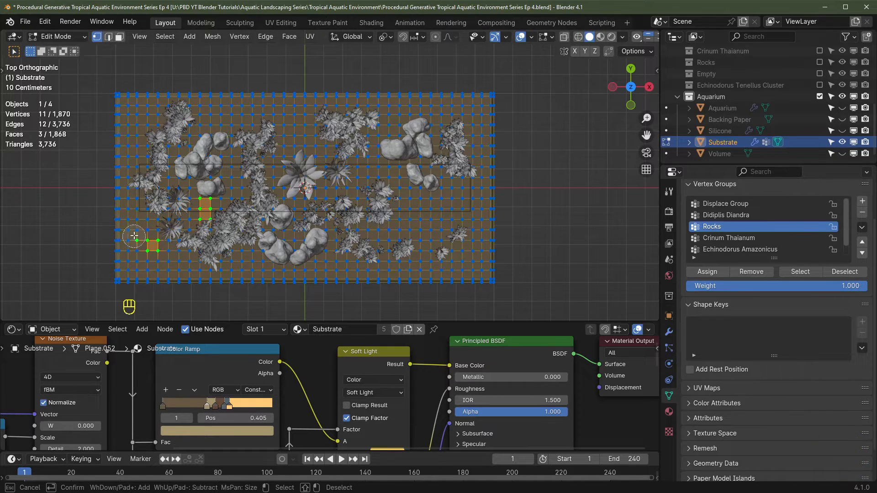
Add two small patches in the front-right area and one at the back middle, and assign the selection to the Rocks group.
{"action": "left_click", "coordinate": [431, 236]}
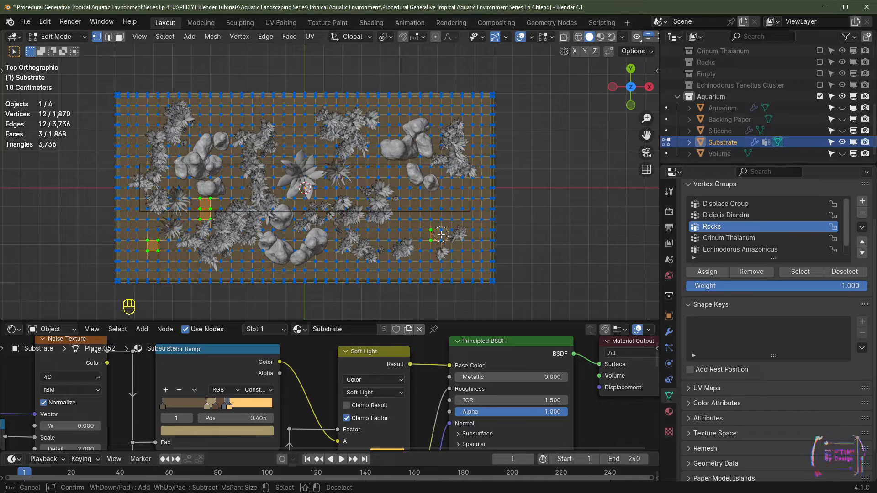
{"action": "left_click_drag", "start_coordinate": [292, 108], "coordinate": [289, 119]}
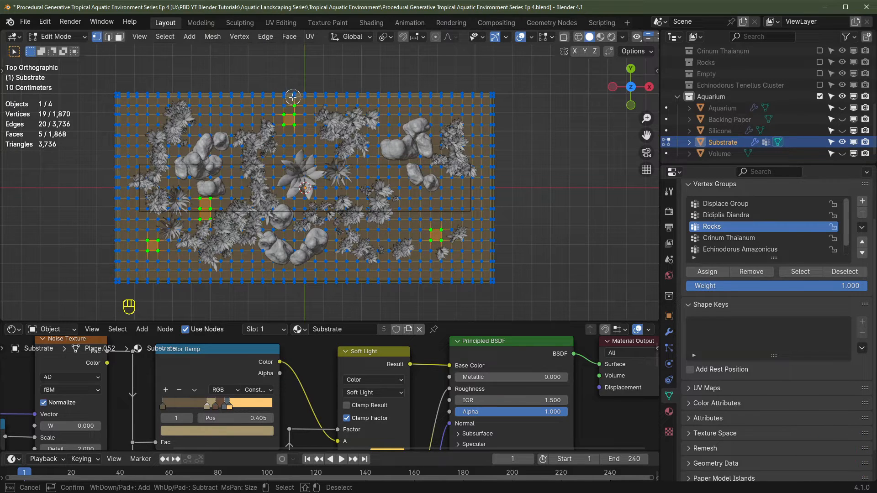
{"action": "left_click", "coordinate": [457, 256]}
{"action": "key", "text": "Escape"}
{"action": "left_click", "coordinate": [706, 272]}
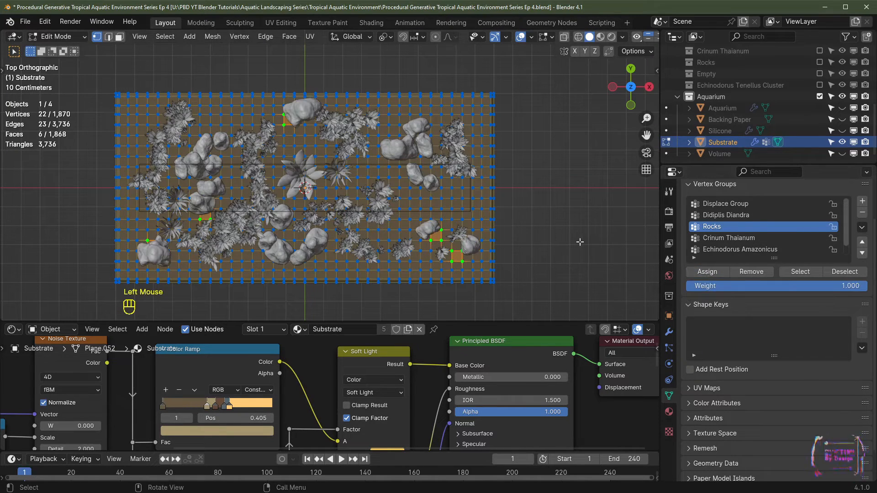
Make Echinodorus Tenellus Cluster the active vertex group, clear the selection, and circle-select patches along the Substrate's left side and front-left, trimming stray vertices.
{"action": "scroll", "coordinate": [730, 256], "scroll_direction": "down", "scroll_amount": 2}
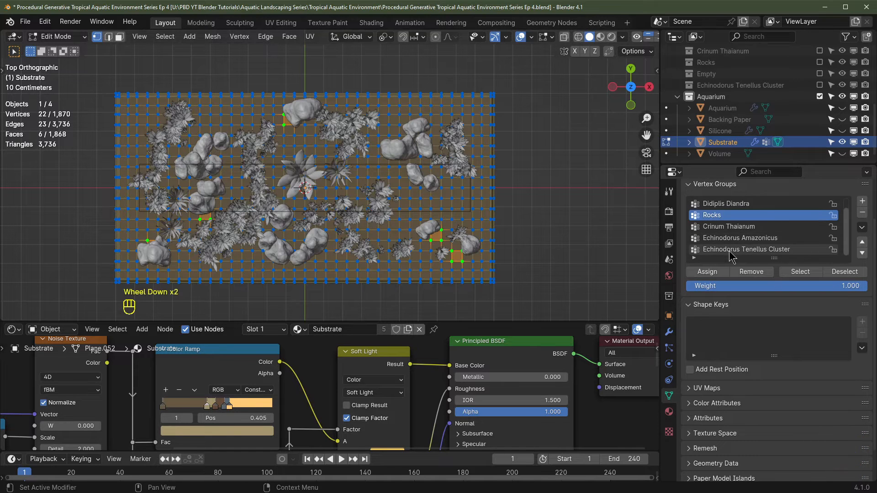
{"action": "left_click", "coordinate": [730, 238]}
{"action": "left_click", "coordinate": [730, 249]}
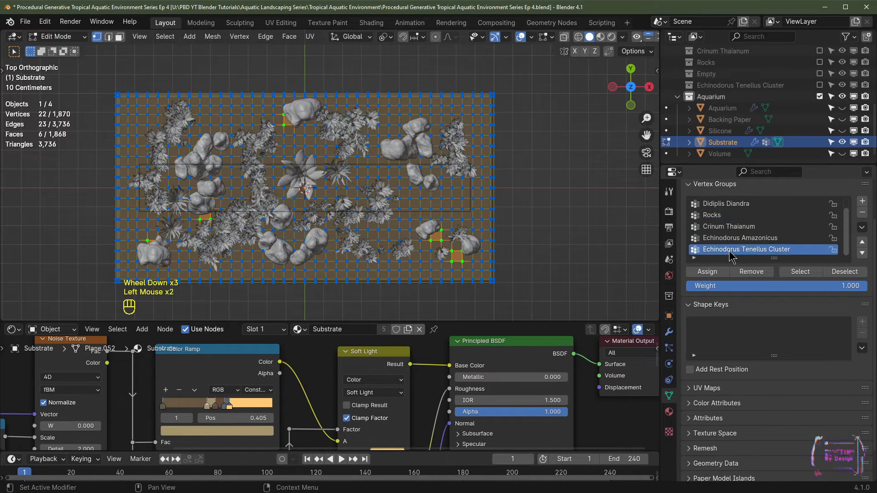
{"action": "left_click", "coordinate": [596, 232]}
{"action": "middle_click_drag", "start_coordinate": [473, 225], "coordinate": [490, 220], "text": "shift"}
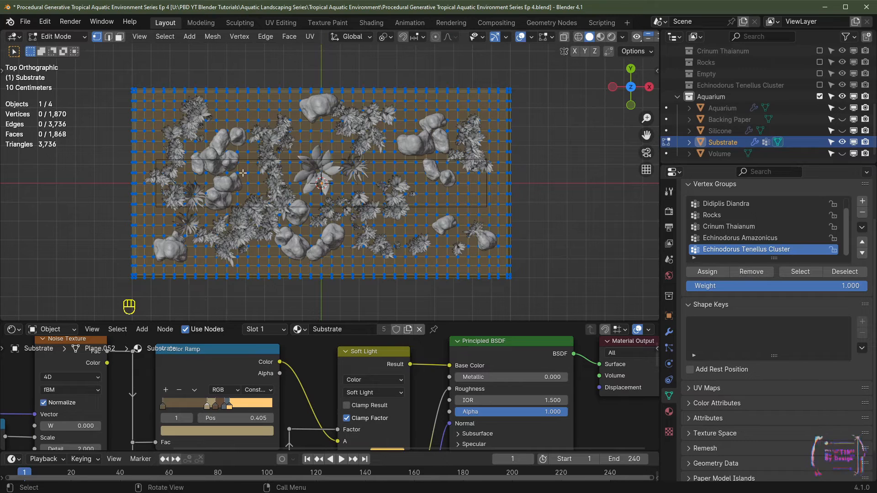
{"action": "key", "text": "c"}
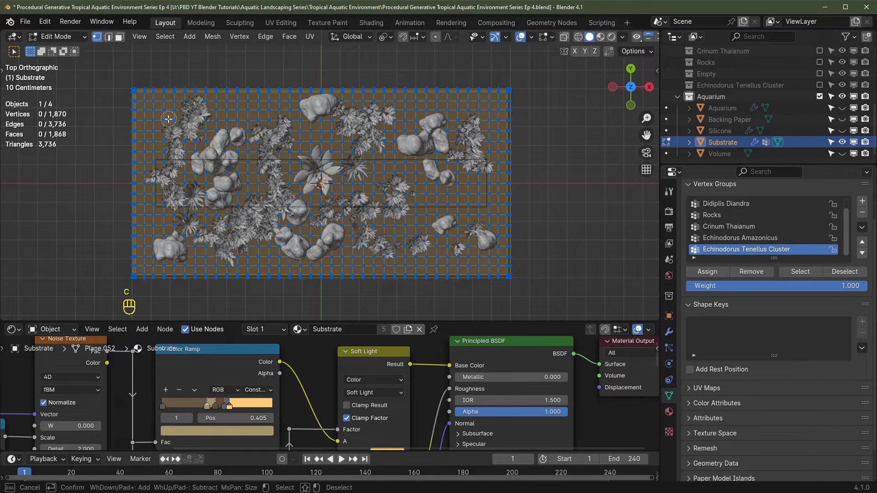
{"action": "mouse_move", "coordinate": [163, 117]}
{"action": "left_mouse_down"}
{"action": "mouse_move", "coordinate": [161, 137]}
{"action": "mouse_move", "coordinate": [167, 117]}
{"action": "mouse_move", "coordinate": [190, 182]}
{"action": "left_mouse_up"}
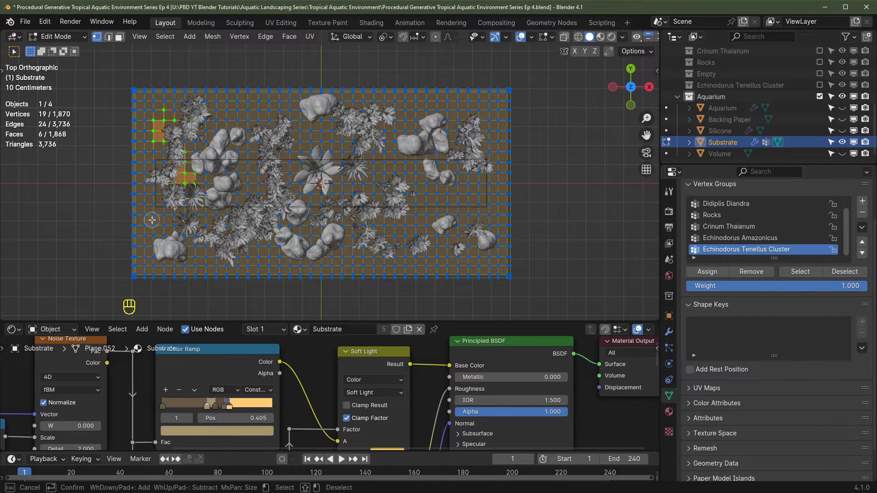
{"action": "mouse_move", "coordinate": [165, 219]}
{"action": "left_mouse_down"}
{"action": "mouse_move", "coordinate": [205, 249]}
{"action": "mouse_move", "coordinate": [235, 252]}
{"action": "left_mouse_up"}
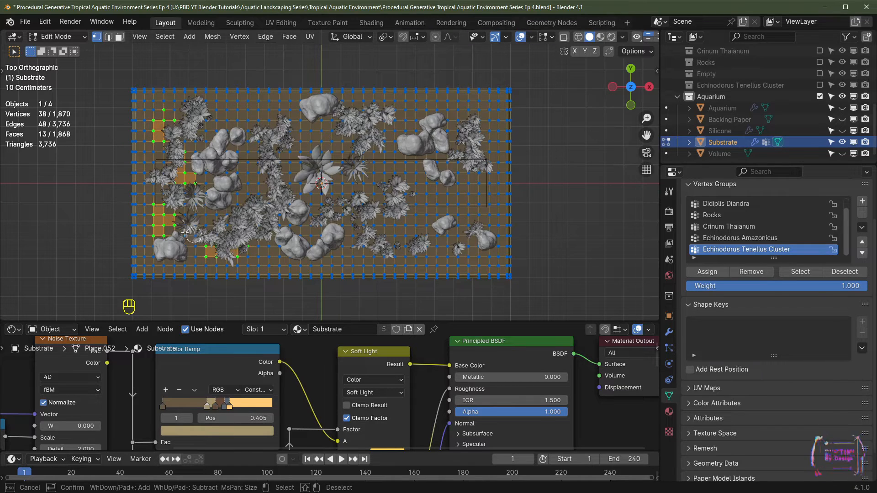
{"action": "middle_click_drag", "start_coordinate": [150, 202], "coordinate": [149, 218]}
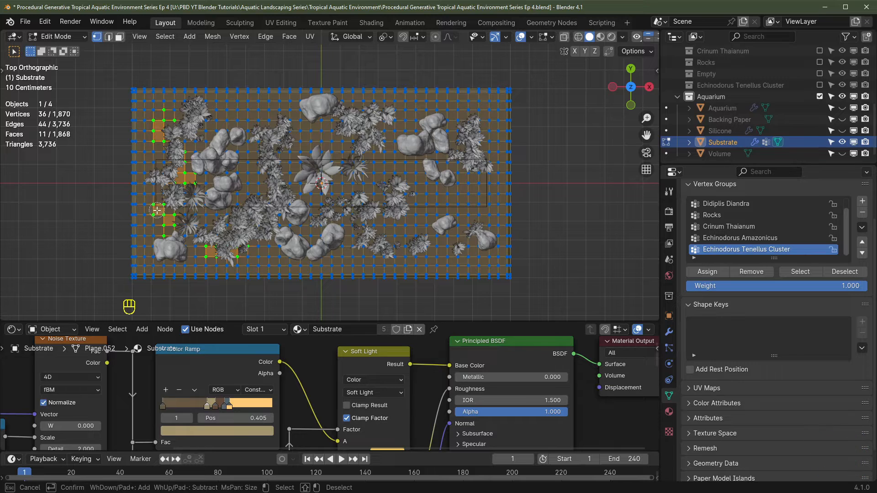
{"action": "left_click", "coordinate": [157, 211]}
Add patches in the front-right area, on the right side, along the back right and back middle, and right of the left rock cluster.
{"action": "left_click", "coordinate": [411, 226]}
{"action": "left_click", "coordinate": [477, 202]}
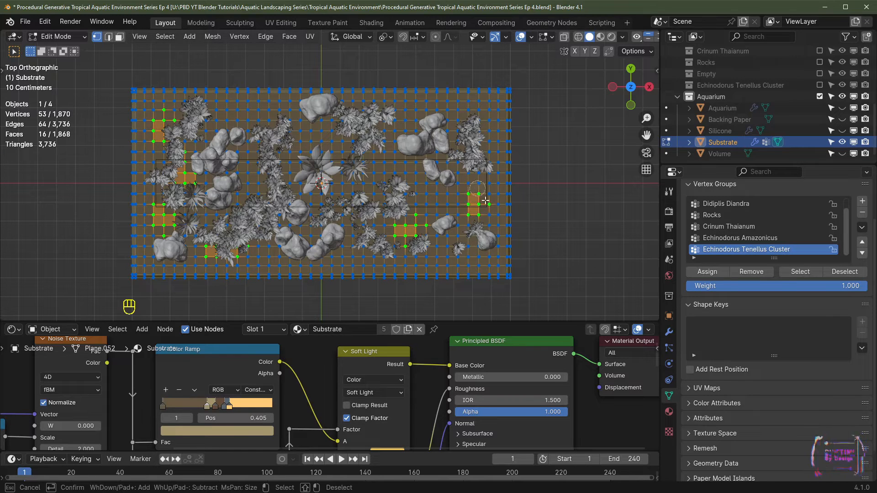
{"action": "left_click", "coordinate": [459, 113]}
{"action": "left_click_drag", "start_coordinate": [455, 116], "coordinate": [450, 115]}
{"action": "left_click_drag", "start_coordinate": [422, 113], "coordinate": [403, 125]}
{"action": "left_click_drag", "start_coordinate": [337, 136], "coordinate": [300, 146]}
{"action": "left_click_drag", "start_coordinate": [252, 168], "coordinate": [252, 188]}
{"action": "left_click_drag", "start_coordinate": [443, 199], "coordinate": [442, 208]}
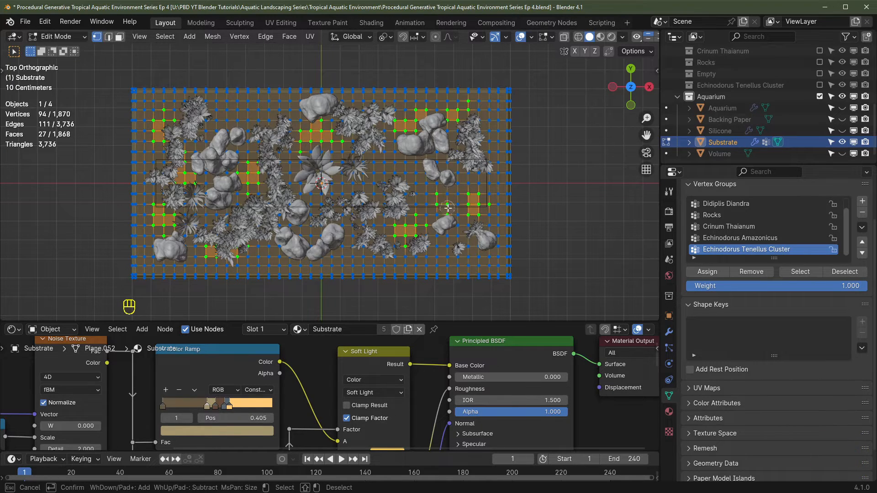
Add patches along the front, near the centre and at the back left, and assign the selection to Echinodorus Tenellus Cluster.
{"action": "left_click", "coordinate": [441, 251]}
{"action": "left_click_drag", "start_coordinate": [347, 252], "coordinate": [368, 252]}
{"action": "left_click", "coordinate": [262, 251]}
{"action": "left_click", "coordinate": [347, 188]}
{"action": "left_click", "coordinate": [379, 167]}
{"action": "left_click_drag", "start_coordinate": [252, 116], "coordinate": [222, 116]}
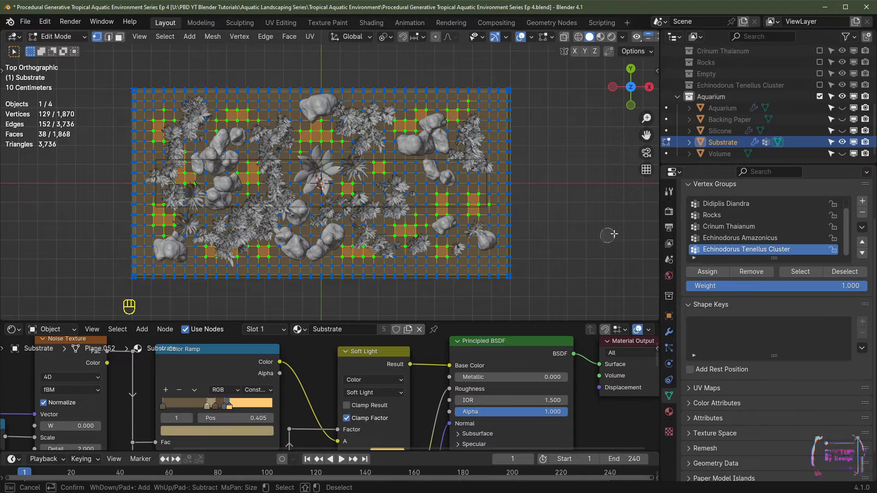
{"action": "right_click", "coordinate": [564, 201]}
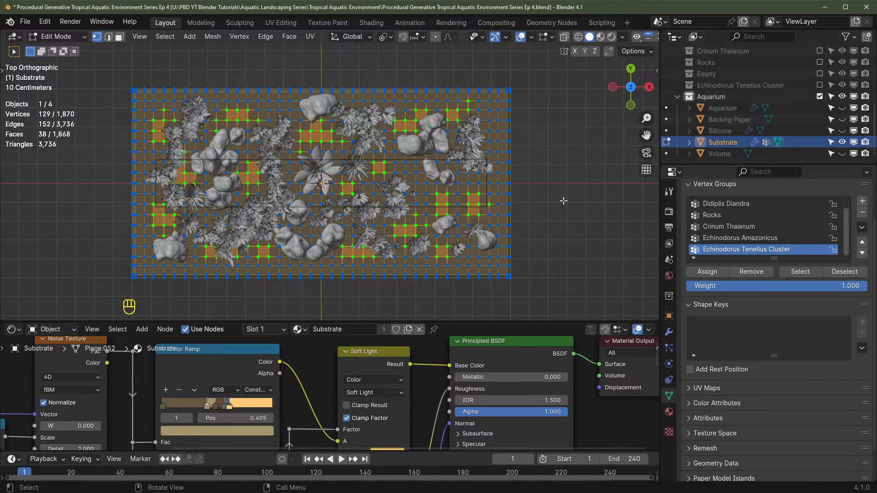
{"action": "left_click", "coordinate": [710, 271]}
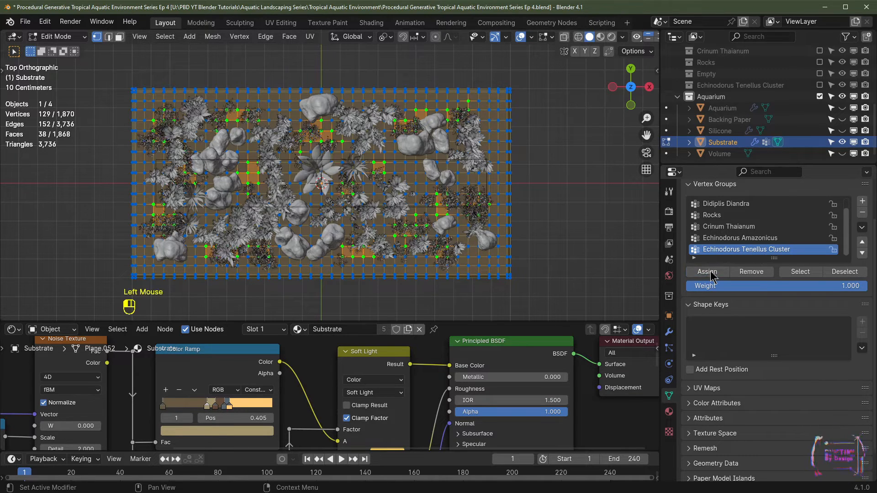
Return to Object Mode, hide the viewport overlays, and briefly play the animation from a low front view.
{"action": "key", "text": "Tab"}
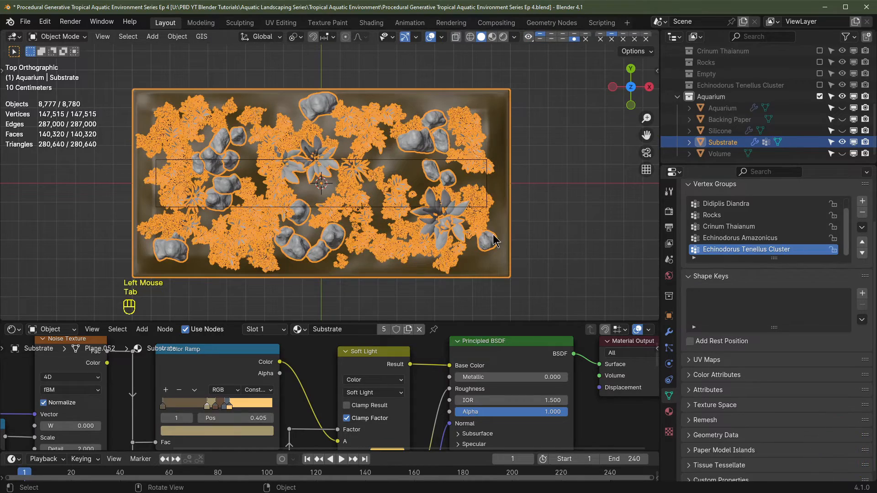
{"action": "left_click", "coordinate": [430, 39]}
{"action": "middle_click_drag", "start_coordinate": [425, 137], "coordinate": [425, 173]}
{"action": "middle_click_drag", "start_coordinate": [425, 173], "coordinate": [425, 183]}
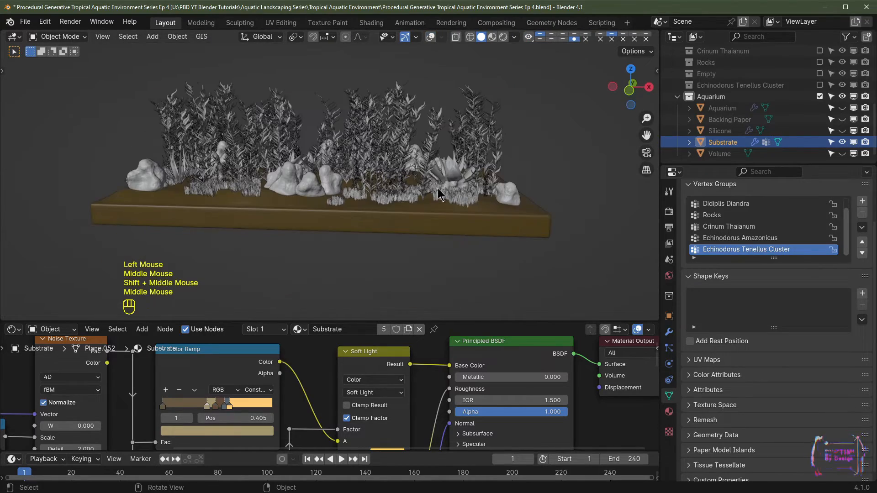
{"action": "key", "text": "space"}
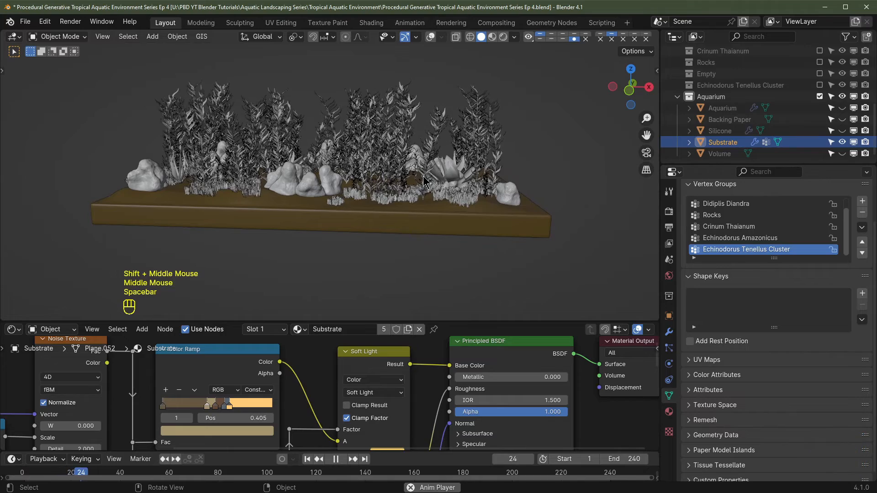
{"action": "key", "text": "space"}
Switch the viewport to Rendered shading and examine the planted substrate up close from the front.
{"action": "left_click", "coordinate": [503, 37]}
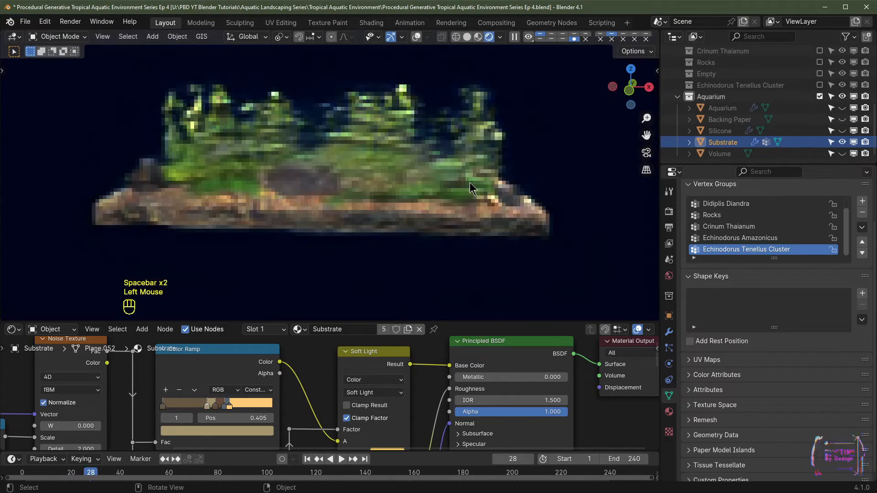
{"action": "scroll", "coordinate": [473, 196], "scroll_direction": "up", "scroll_amount": 2}
{"action": "middle_click_drag", "start_coordinate": [472, 197], "coordinate": [463, 192]}
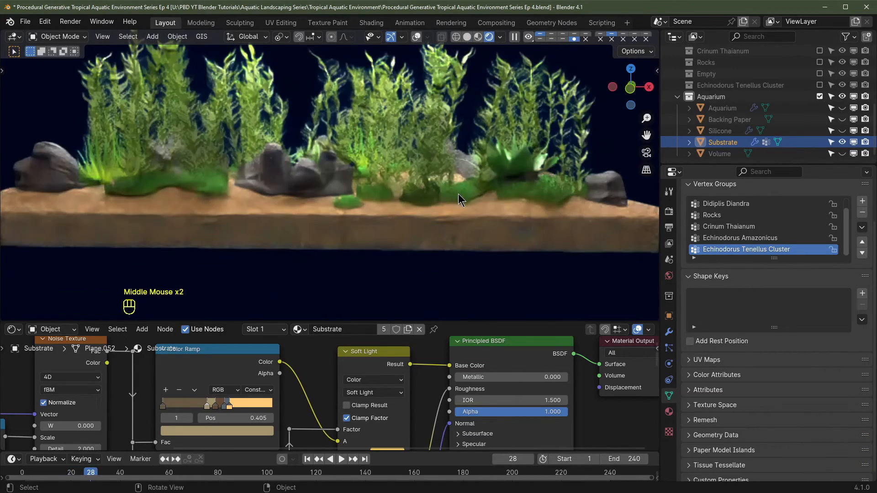
View the scene through the camera and unhide the Volume, Silicone, Backing Paper and Aquarium objects.
{"action": "scroll", "coordinate": [465, 195], "scroll_direction": "down", "scroll_amount": 2}
{"action": "key", "text": "KP_0"}
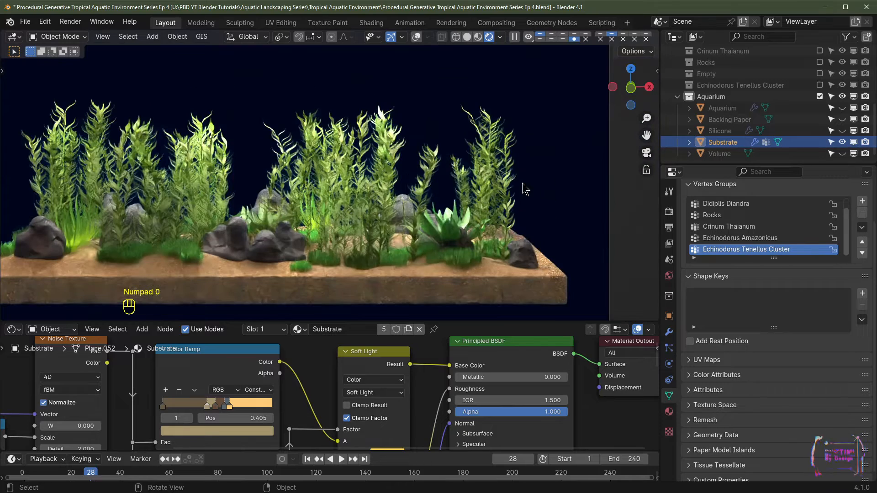
{"action": "scroll", "coordinate": [466, 198], "scroll_direction": "down", "scroll_amount": 1}
{"action": "middle_click_drag", "start_coordinate": [466, 199], "coordinate": [475, 174], "text": "shift"}
{"action": "left_click", "coordinate": [842, 153]}
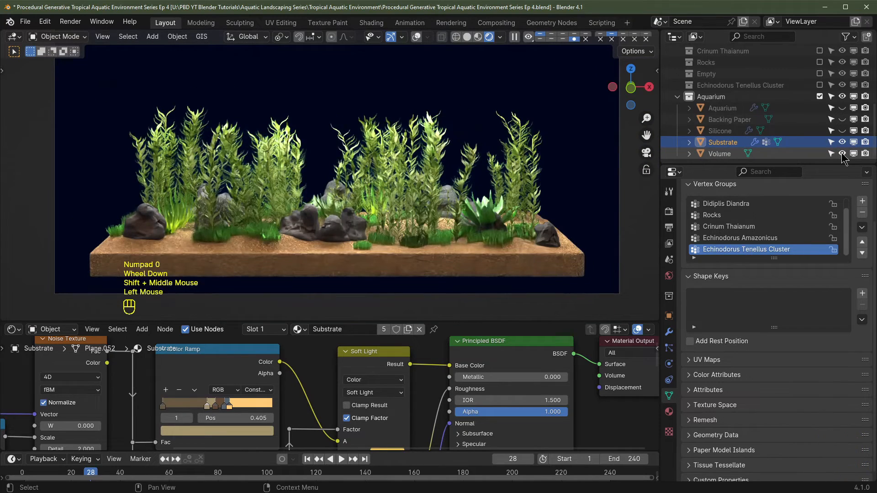
{"action": "left_click", "coordinate": [842, 130]}
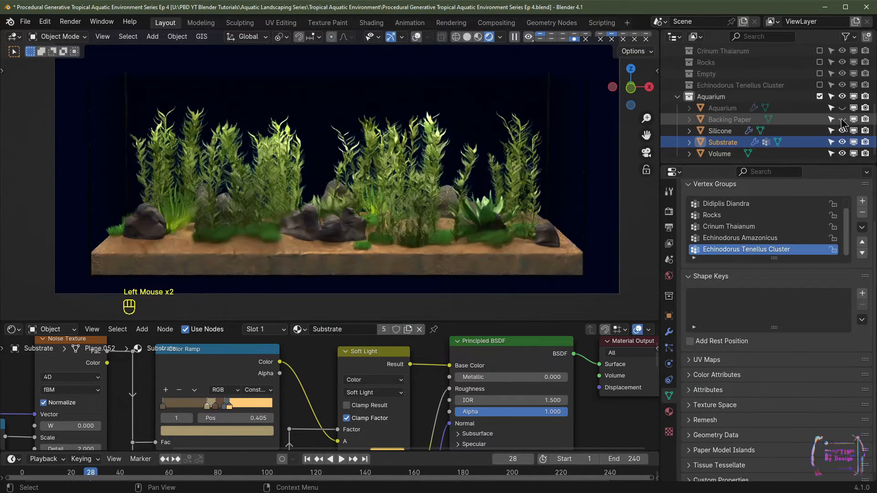
{"action": "left_click", "coordinate": [842, 120]}
{"action": "left_click", "coordinate": [842, 108]}
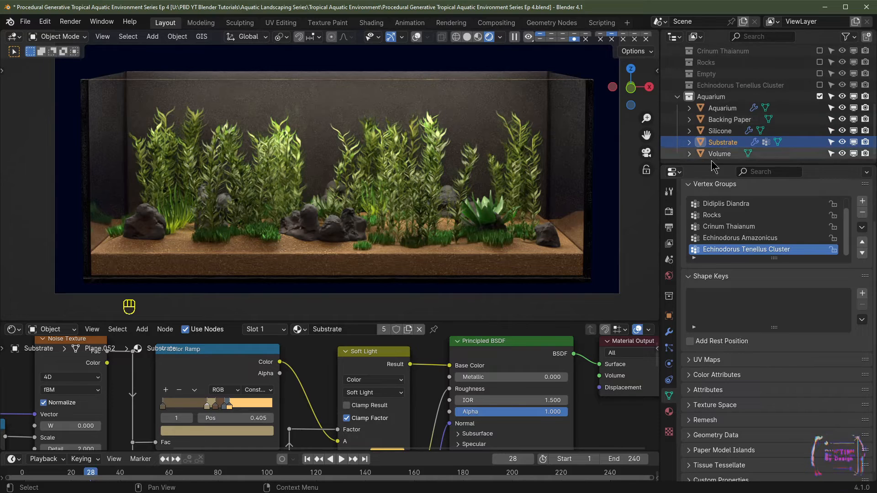
Replace the Aquarium collection with the Rocks collection in the view layer, using Solid shading with overlays shown.
{"action": "left_click", "coordinate": [820, 96]}
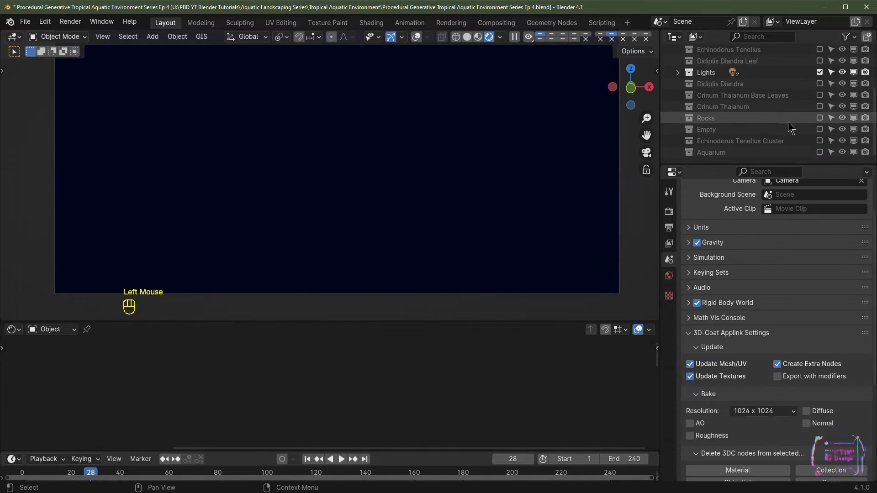
{"action": "left_click", "coordinate": [820, 118]}
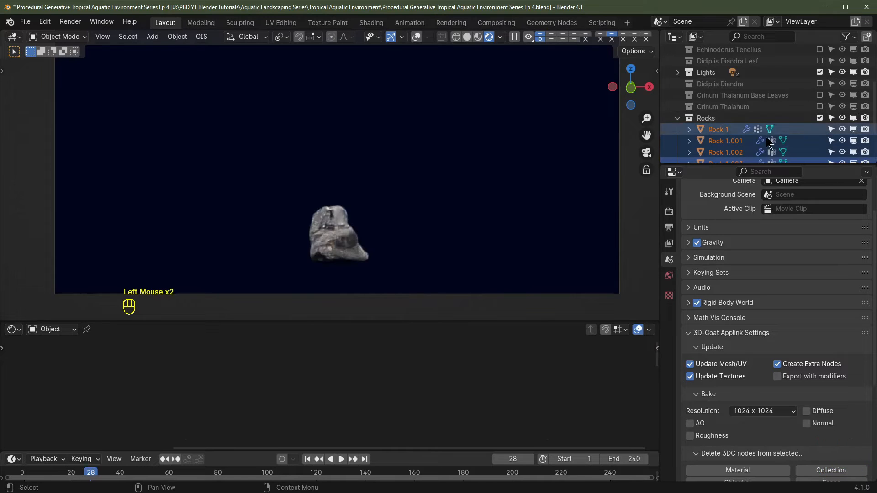
{"action": "scroll", "coordinate": [473, 69], "scroll_direction": "down", "scroll_amount": 2}
{"action": "middle_click_drag", "start_coordinate": [462, 86], "coordinate": [473, 69]}
{"action": "left_click", "coordinate": [465, 37]}
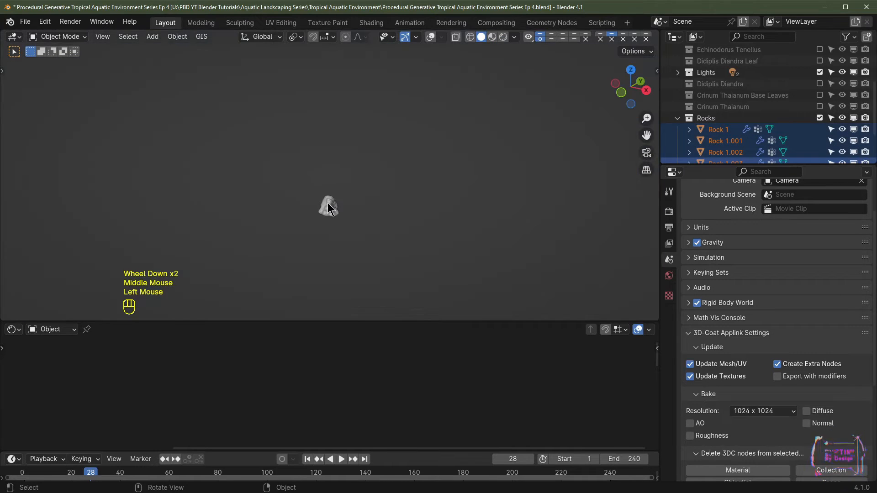
{"action": "left_click", "coordinate": [431, 37]}
{"action": "scroll", "coordinate": [372, 241], "scroll_direction": "up", "scroll_amount": 2}
{"action": "key", "text": "g"}
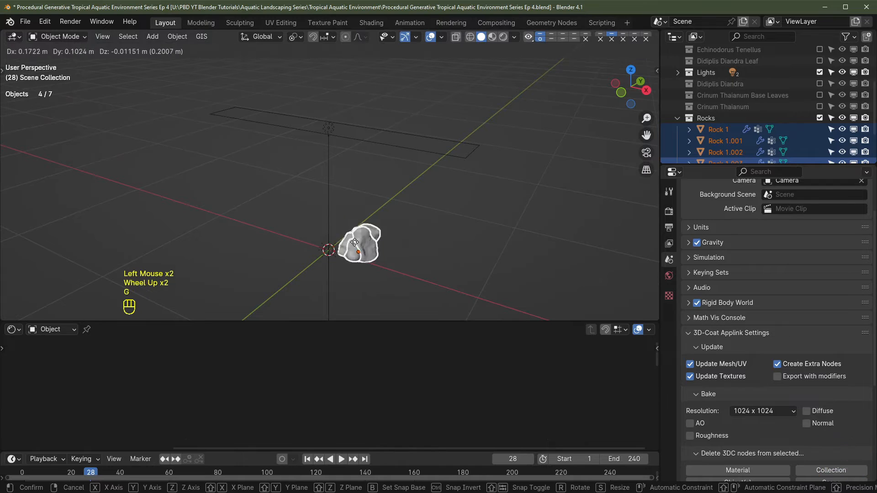
{"action": "right_click", "coordinate": [345, 240]}
Duplicate Rock 1 three times in a row along the X axis, spaced about 0.57, 0.36 and 0.34 m apart.
{"action": "left_click", "coordinate": [720, 131]}
{"action": "middle_click_drag", "start_coordinate": [381, 261], "coordinate": [403, 258]}
{"action": "middle_click_drag", "start_coordinate": [403, 257], "coordinate": [361, 208], "text": "shift"}
{"action": "scroll", "coordinate": [733, 115], "scroll_direction": "down", "scroll_amount": 3}
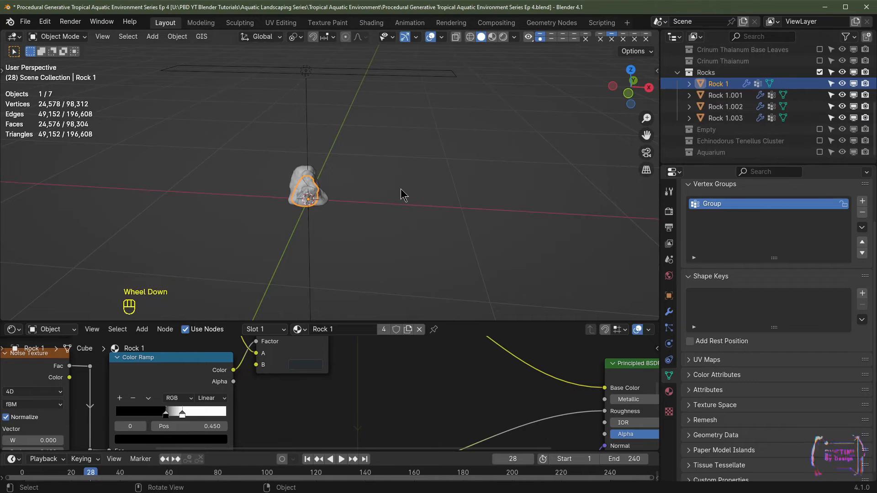
{"action": "key", "text": "shift+d"}
{"action": "key", "text": "x"}
{"action": "left_click", "coordinate": [488, 201]}
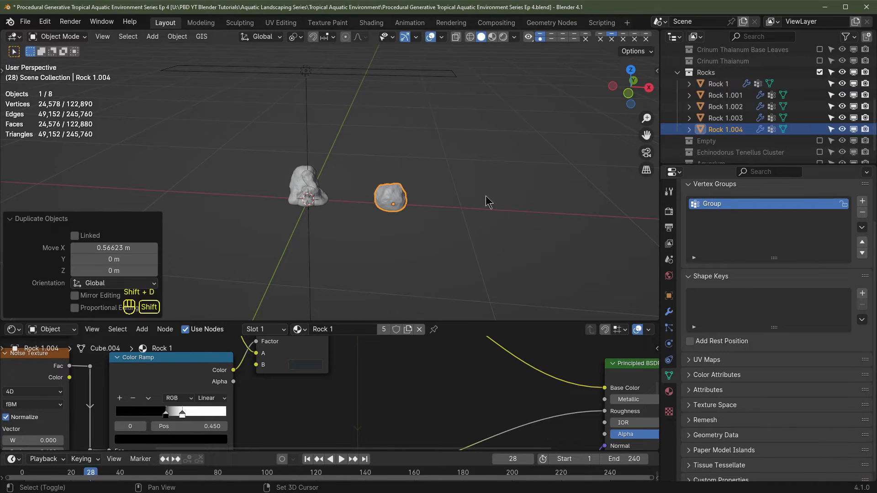
{"action": "key", "text": "shift+d"}
{"action": "key", "text": "x"}
{"action": "left_click", "coordinate": [542, 199]}
{"action": "key", "text": "shift+d"}
{"action": "key", "text": "x"}
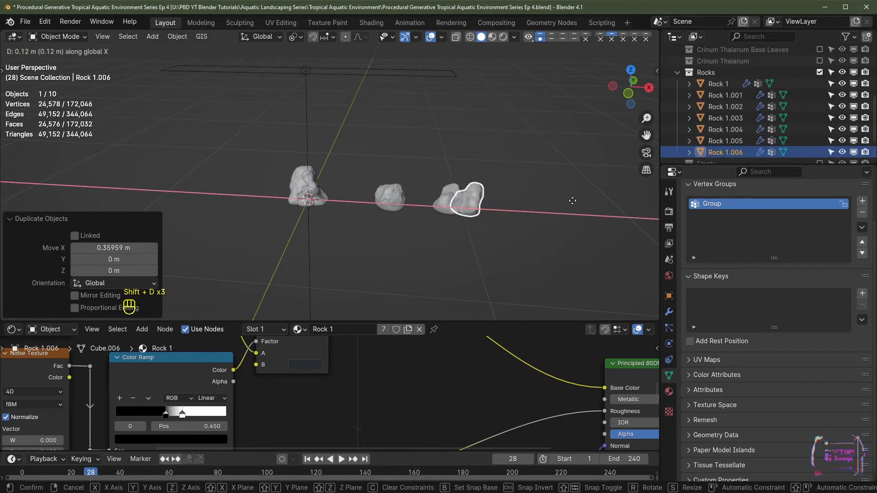
{"action": "left_click", "coordinate": [603, 205]}
Extend the row along the X axis with three more rock duplicates, placing the last about 0.35 m from its neighbour.
{"action": "key", "text": "shift+d"}
{"action": "key", "text": "x"}
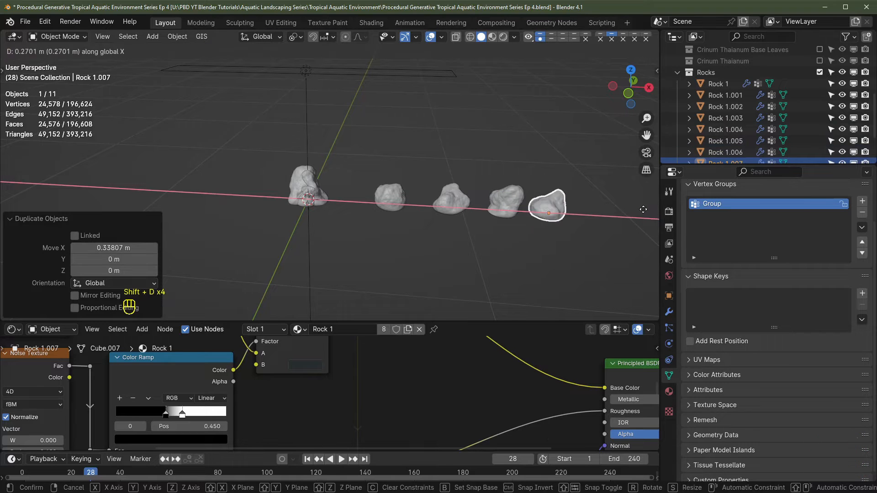
{"action": "left_click", "coordinate": [639, 209]}
{"action": "middle_click_drag", "start_coordinate": [507, 245], "coordinate": [445, 231], "text": "shift"}
{"action": "key", "text": "shift+d"}
{"action": "key", "text": "x"}
{"action": "left_click", "coordinate": [463, 239]}
{"action": "key", "text": "shift+d"}
{"action": "key", "text": "x"}
{"action": "left_click", "coordinate": [520, 242]}
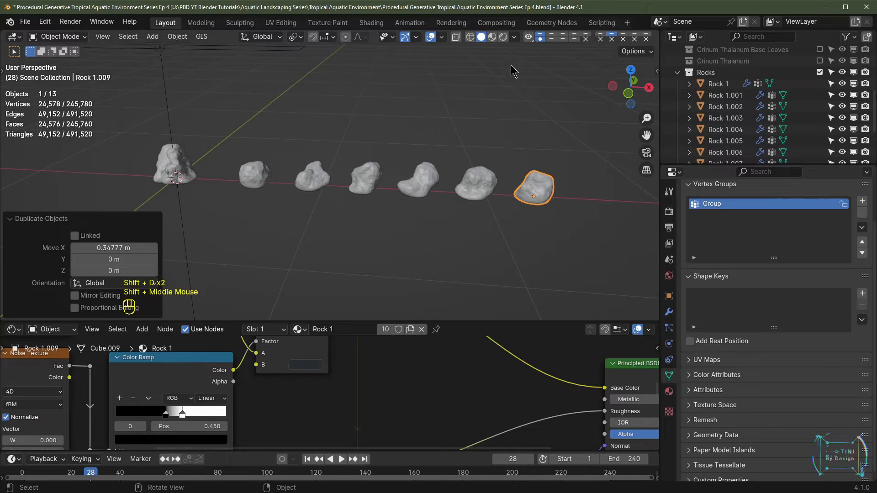
Switch the viewport to Rendered shading and enlarge the Shader Editor to show more of the Rock 1 material.
{"action": "left_click", "coordinate": [503, 37]}
{"action": "scroll", "coordinate": [530, 205], "scroll_direction": "up", "scroll_amount": 2}
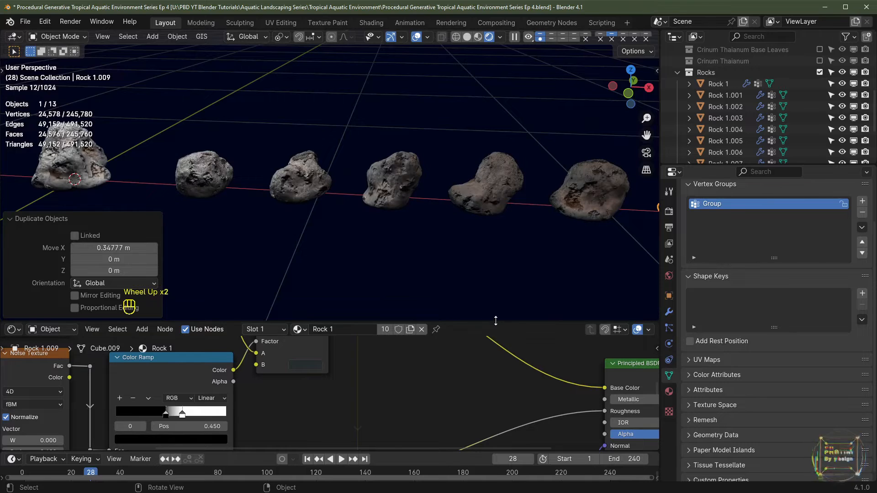
{"action": "left_click_drag", "start_coordinate": [495, 320], "coordinate": [492, 182]}
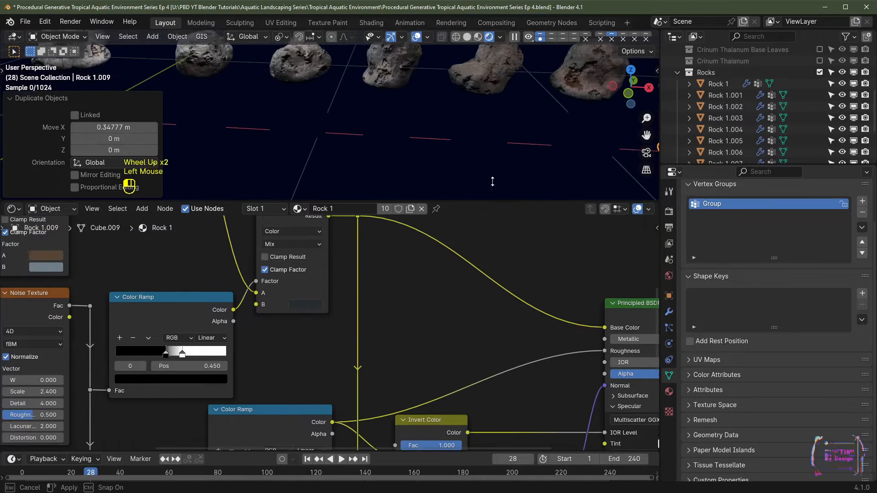
{"action": "left_click_drag", "start_coordinate": [491, 182], "coordinate": [491, 173]}
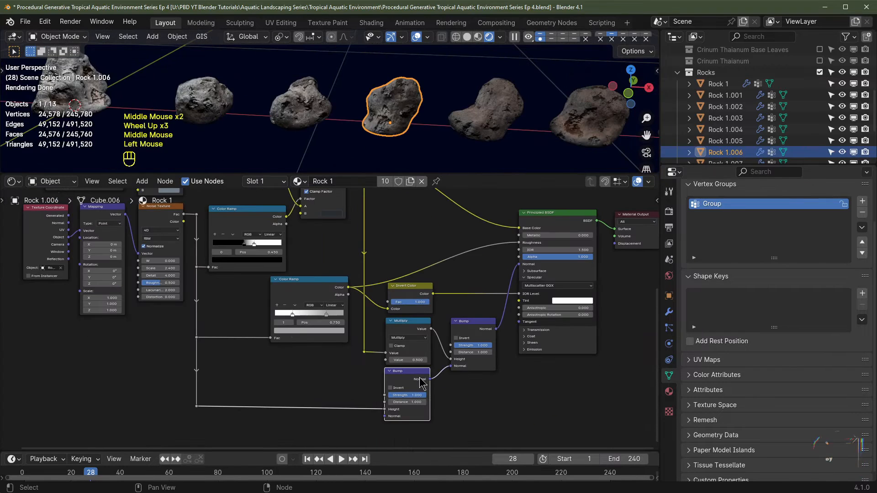
Mute and re-enable the lower Bump node to compare the rocks with and without its surface detail.
{"action": "key", "text": "m"}
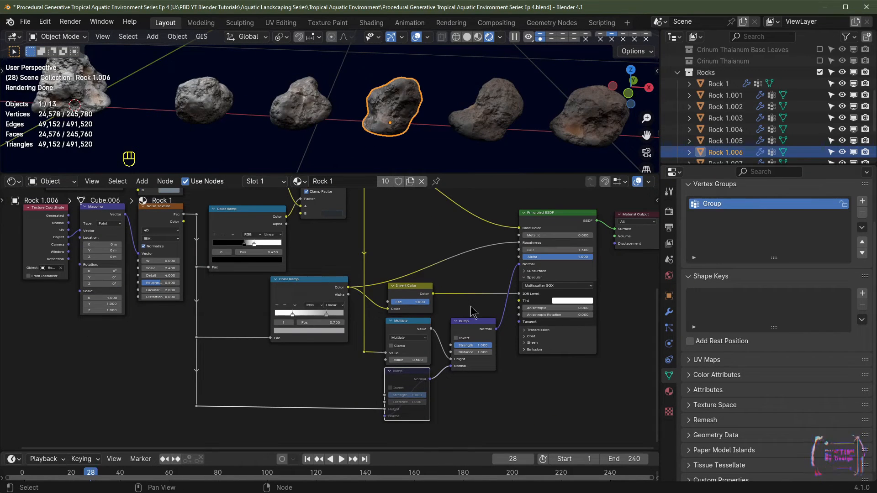
{"action": "left_click", "coordinate": [405, 377]}
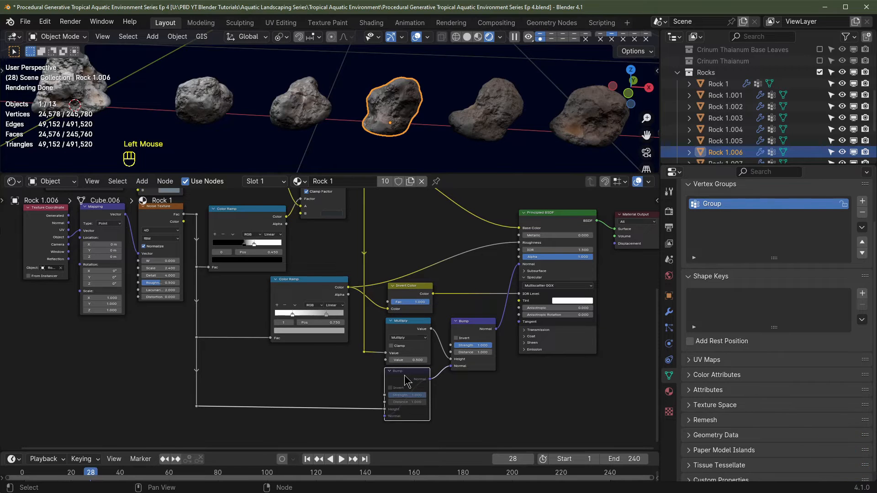
{"action": "key", "text": "m"}
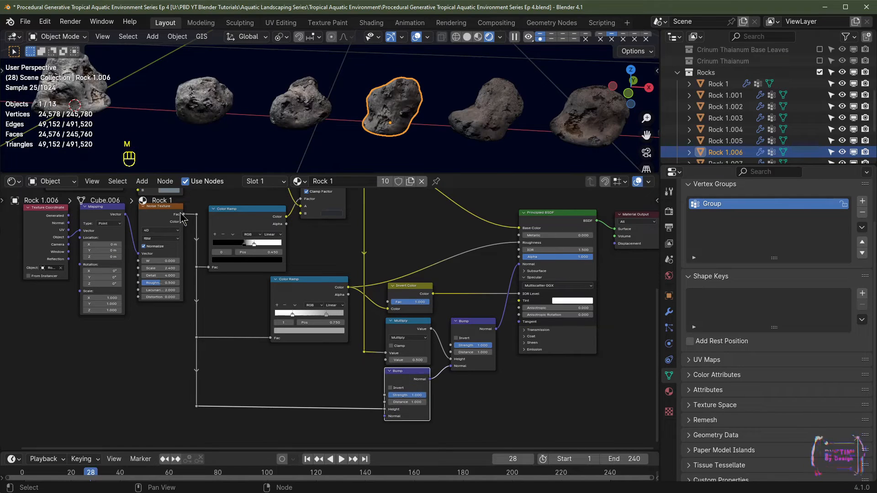
Link the Noise Texture's Fac directly to the lower Bump node's Height, and restore the link from the reroute point.
{"action": "left_click_drag", "start_coordinate": [184, 214], "coordinate": [386, 411]}
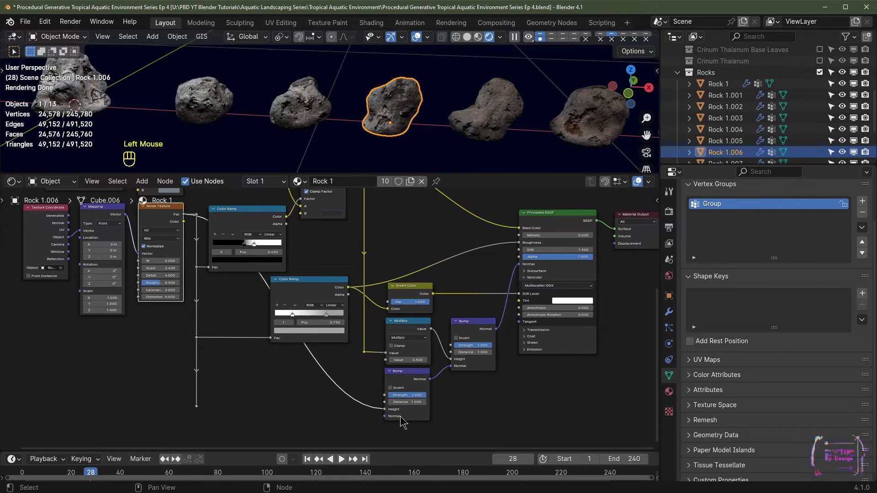
{"action": "scroll", "coordinate": [464, 392], "scroll_direction": "up", "scroll_amount": 2}
{"action": "middle_click_drag", "start_coordinate": [464, 392], "coordinate": [405, 394]}
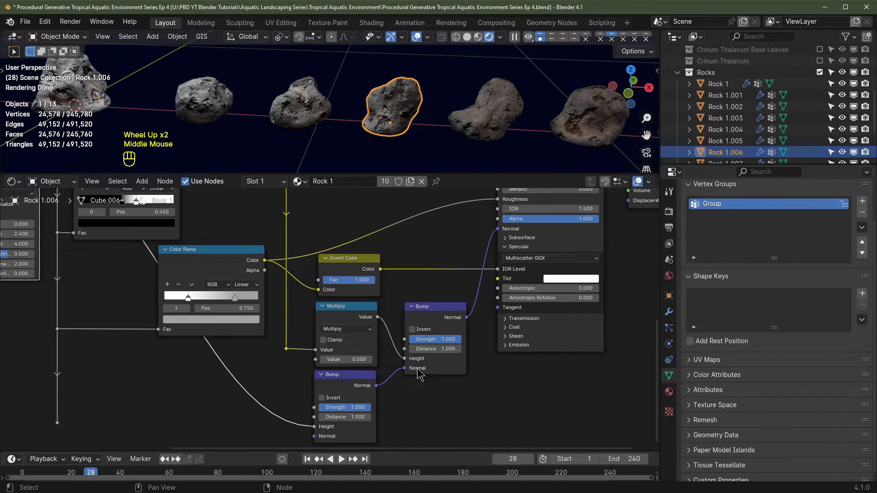
{"action": "left_click_drag", "start_coordinate": [434, 310], "coordinate": [436, 304]}
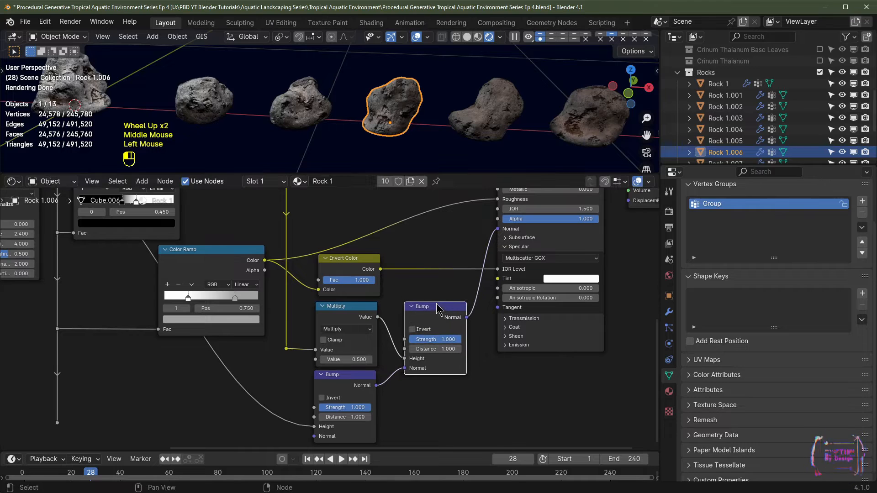
{"action": "left_click_drag", "start_coordinate": [58, 424], "coordinate": [315, 397]}
Compare the rocks up close with the lower Bump node muted and re-enabled.
{"action": "left_click", "coordinate": [346, 349]}
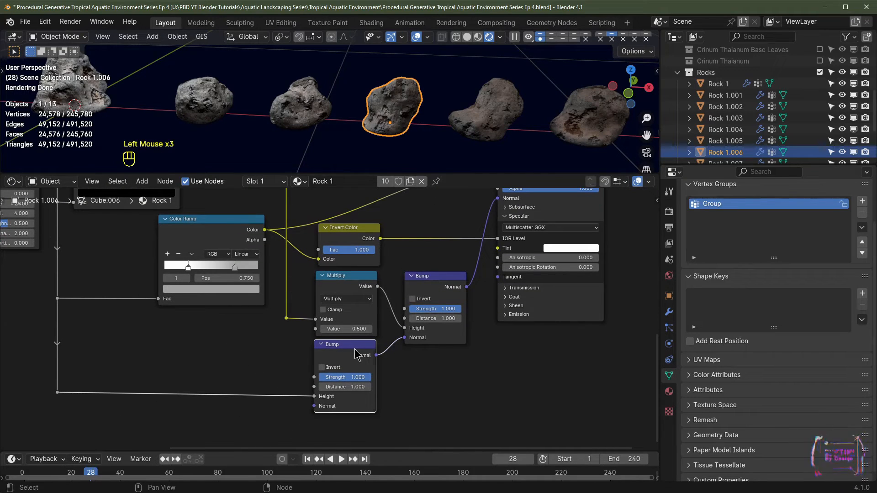
{"action": "key", "text": "m"}
{"action": "scroll", "coordinate": [408, 137], "scroll_direction": "up", "scroll_amount": 2}
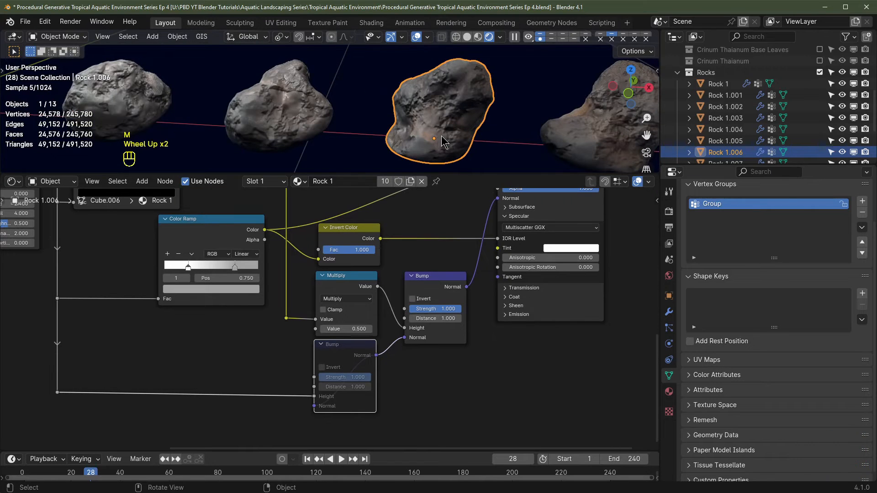
{"action": "key", "text": "m"}
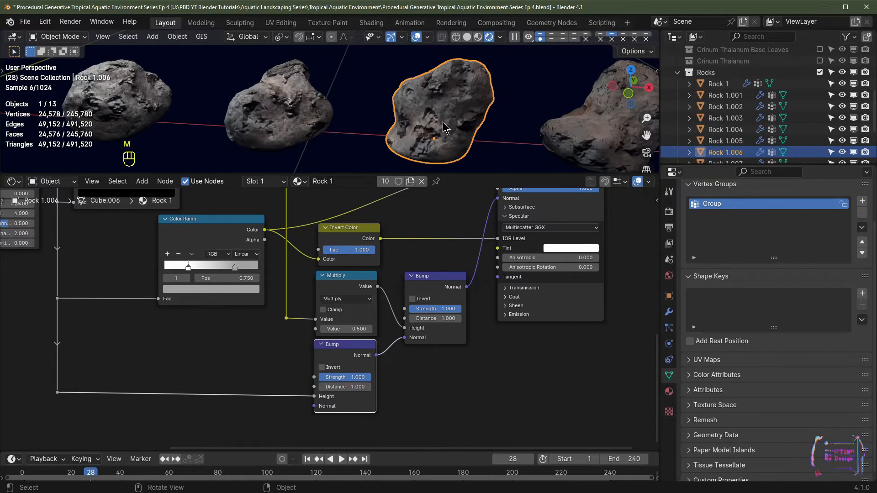
Insert a Mix Color node on the link between the last Mix node and the Principled BSDF's Base Color.
{"action": "scroll", "coordinate": [480, 308], "scroll_direction": "down", "scroll_amount": 4}
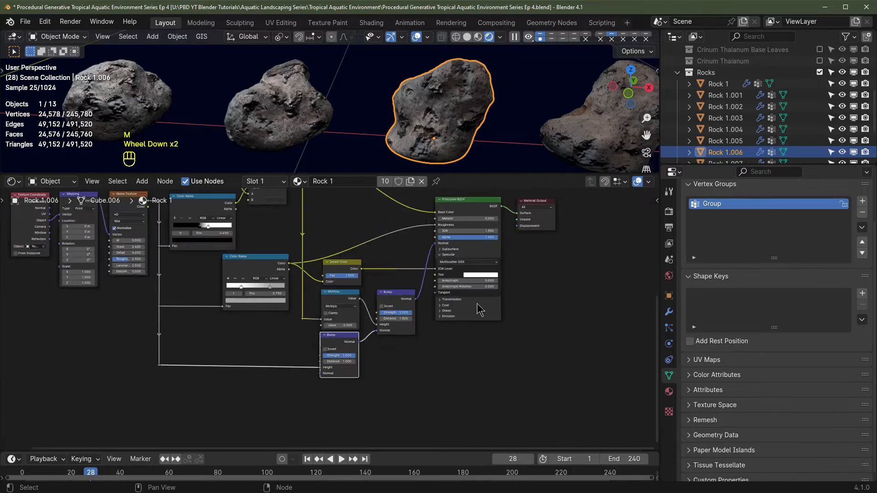
{"action": "middle_click", "coordinate": [331, 382]}
{"action": "left_click", "coordinate": [331, 382]}
{"action": "scroll", "coordinate": [422, 379], "scroll_direction": "up", "scroll_amount": 1}
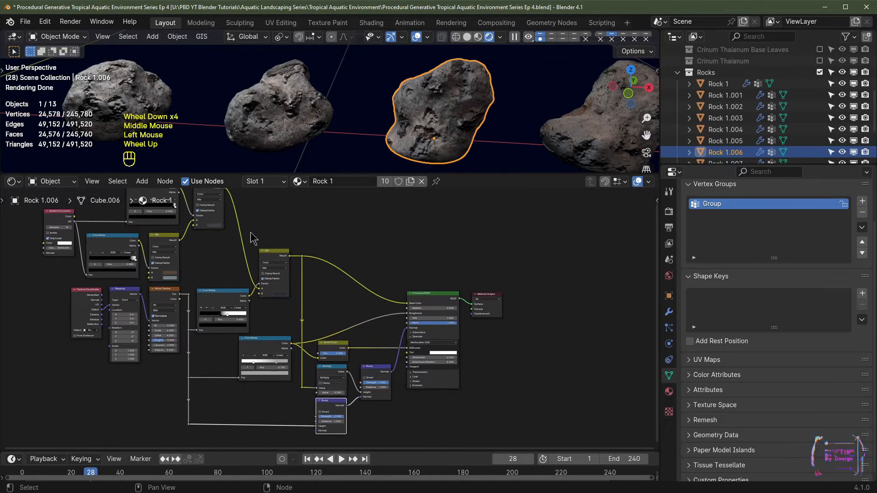
{"action": "middle_click_drag", "start_coordinate": [370, 327], "coordinate": [345, 347]}
{"action": "scroll", "coordinate": [317, 323], "scroll_direction": "up", "scroll_amount": 2}
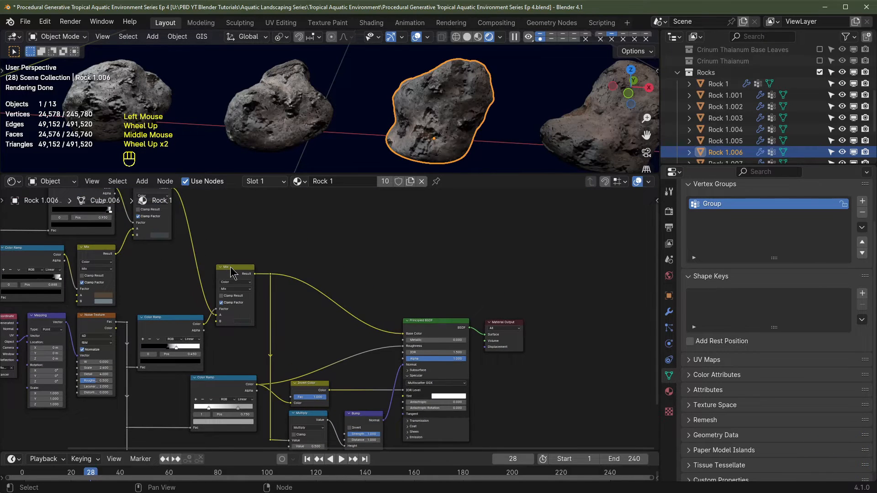
{"action": "double_click", "coordinate": [231, 267]}
{"action": "scroll", "coordinate": [332, 314], "scroll_direction": "up", "scroll_amount": 2}
{"action": "key", "text": "shift+a"}
{"action": "mouse_move", "coordinate": [298, 354]}
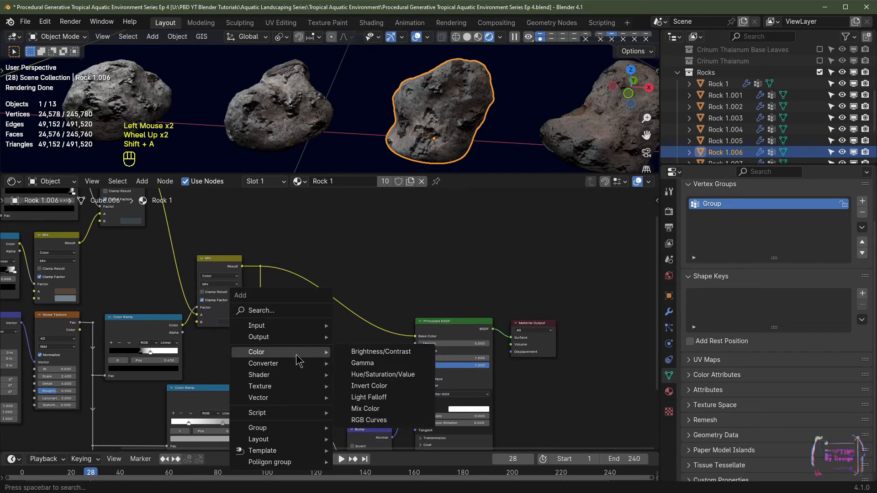
{"action": "left_click", "coordinate": [363, 408]}
{"action": "left_click", "coordinate": [342, 259]}
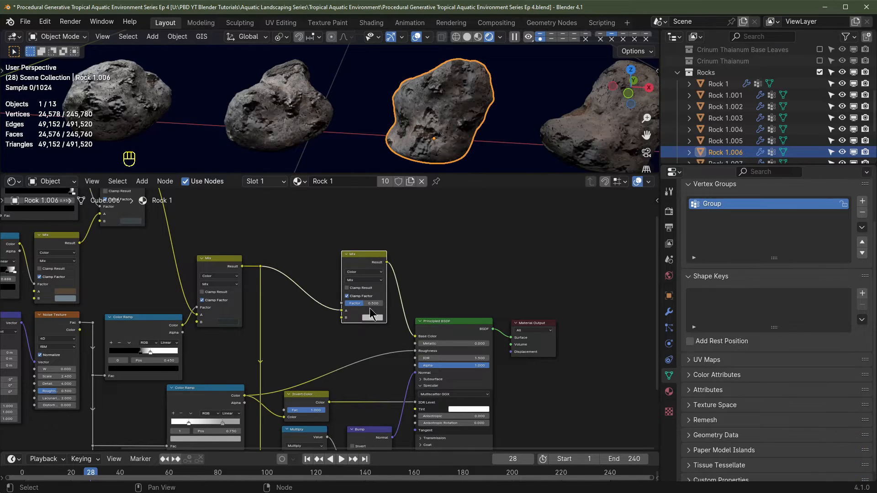
Set the new Mix node's B color to a muted brown and its blending mode to Screen.
{"action": "scroll", "coordinate": [334, 343], "scroll_direction": "up", "scroll_amount": 2}
{"action": "left_click", "coordinate": [395, 318]}
{"action": "left_click_drag", "start_coordinate": [419, 213], "coordinate": [415, 226]}
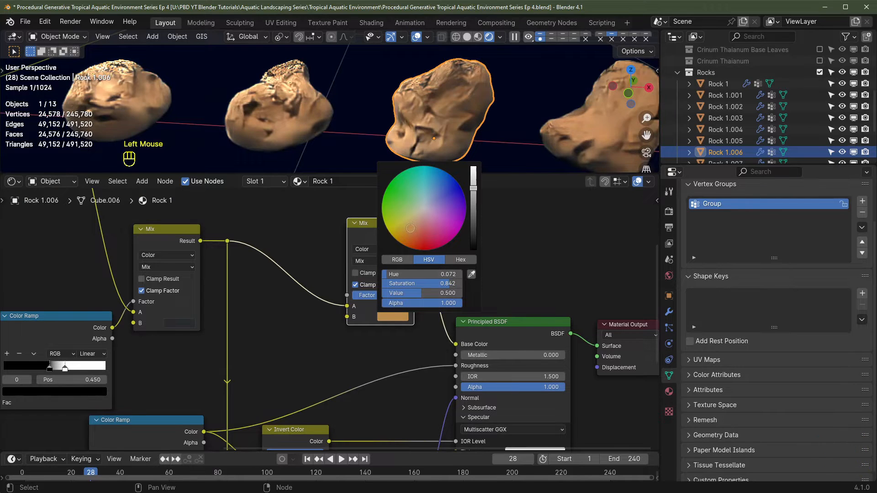
{"action": "scroll", "coordinate": [416, 230], "scroll_direction": "down", "scroll_amount": 4}
{"action": "scroll", "coordinate": [415, 227], "scroll_direction": "down", "scroll_amount": 2}
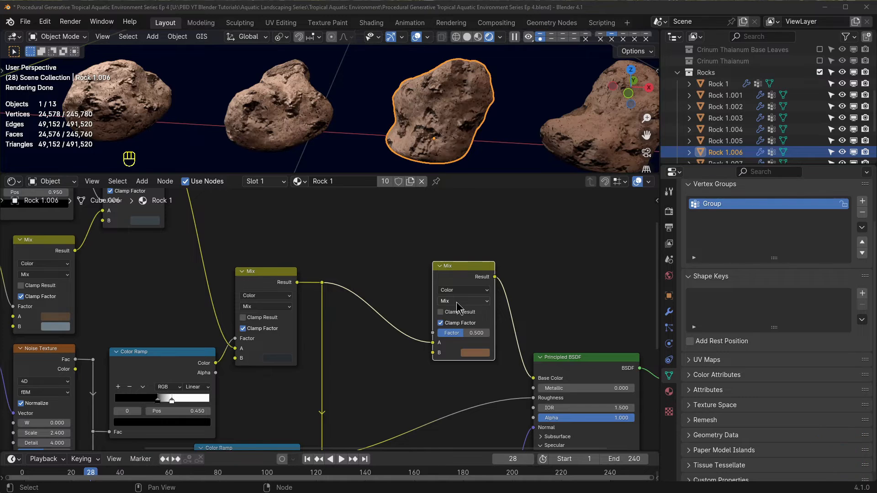
{"action": "left_click", "coordinate": [457, 301]}
{"action": "left_click", "coordinate": [466, 383]}
Add an Object Info node above the Mix nodes and connect its Random output to the Screen node's Factor.
{"action": "middle_click_drag", "start_coordinate": [327, 243], "coordinate": [386, 291]}
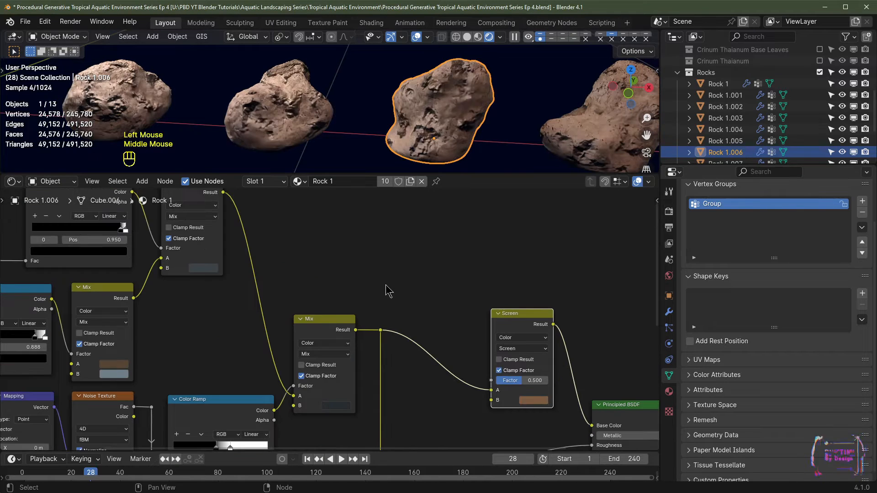
{"action": "left_click", "coordinate": [373, 275]}
{"action": "key", "text": "shift+a"}
{"action": "mouse_move", "coordinate": [348, 247]}
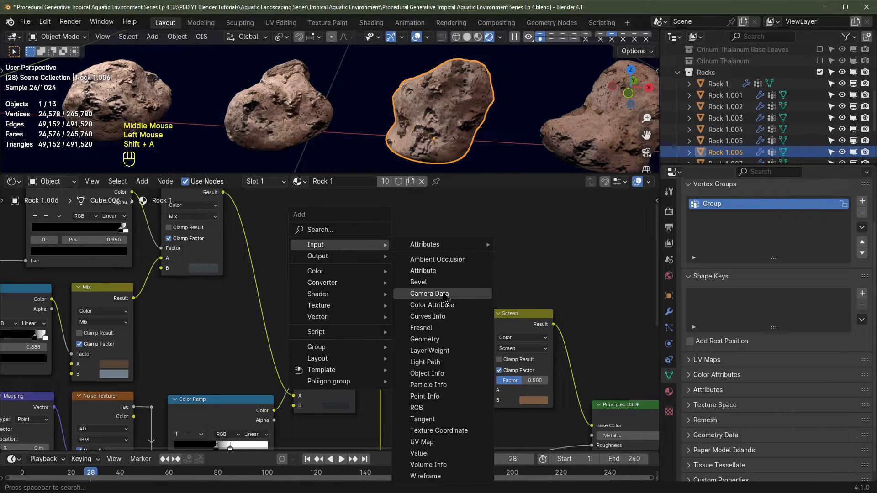
{"action": "left_click", "coordinate": [427, 373]}
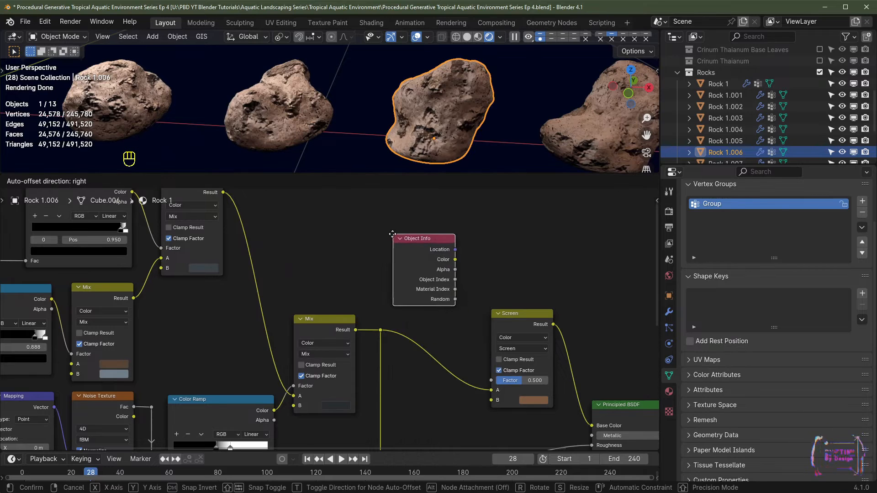
{"action": "left_click", "coordinate": [369, 235]}
{"action": "left_click_drag", "start_coordinate": [431, 301], "coordinate": [491, 381]}
Delete the rock duplicates Rock 1.004 through Rock 1.009 from the Rocks collection.
{"action": "scroll", "coordinate": [468, 112], "scroll_direction": "down", "scroll_amount": 3}
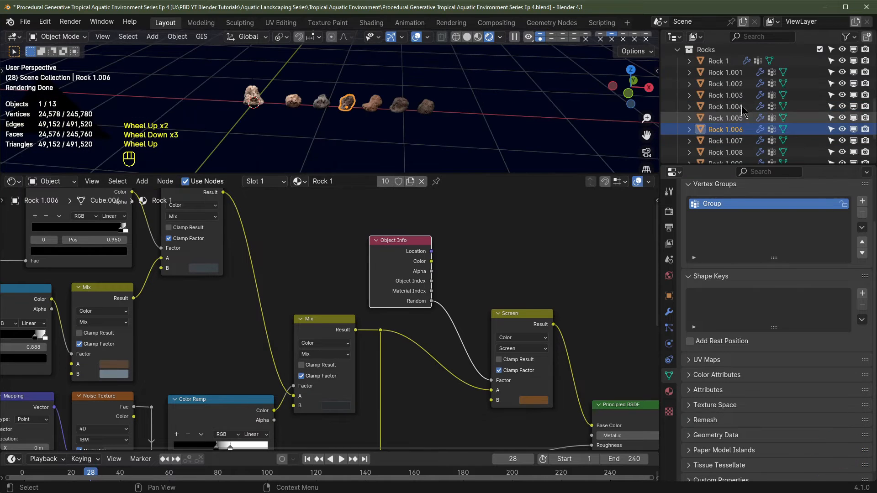
{"action": "left_click", "coordinate": [720, 60]}
{"action": "left_click", "coordinate": [727, 72]}
{"action": "left_click", "coordinate": [733, 95]}
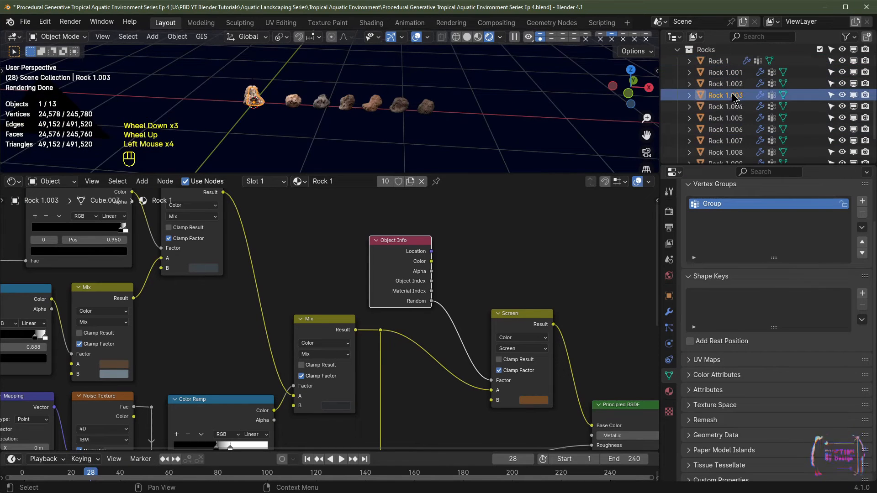
{"action": "left_click", "coordinate": [733, 107]}
{"action": "scroll", "coordinate": [733, 109], "scroll_direction": "down", "scroll_amount": 1}
{"action": "left_click", "coordinate": [733, 119], "text": "ctrl+shift"}
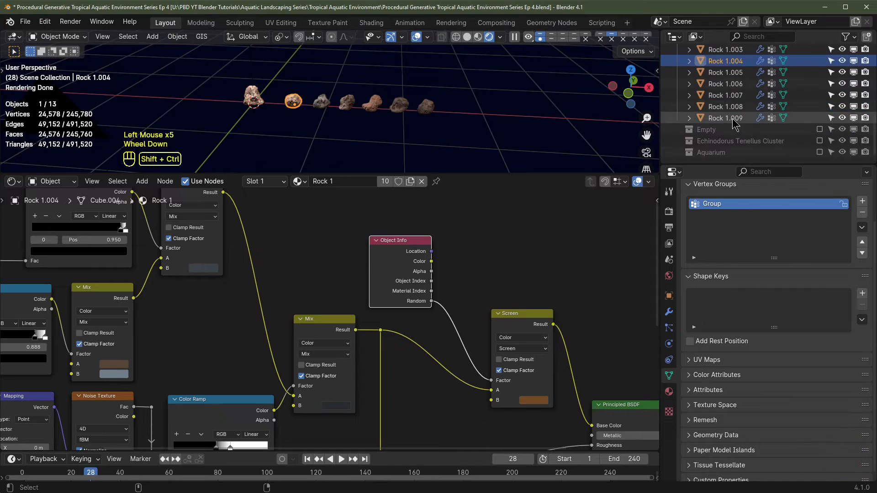
{"action": "scroll", "coordinate": [733, 119], "scroll_direction": "up", "scroll_amount": 2}
{"action": "key", "text": "Delete"}
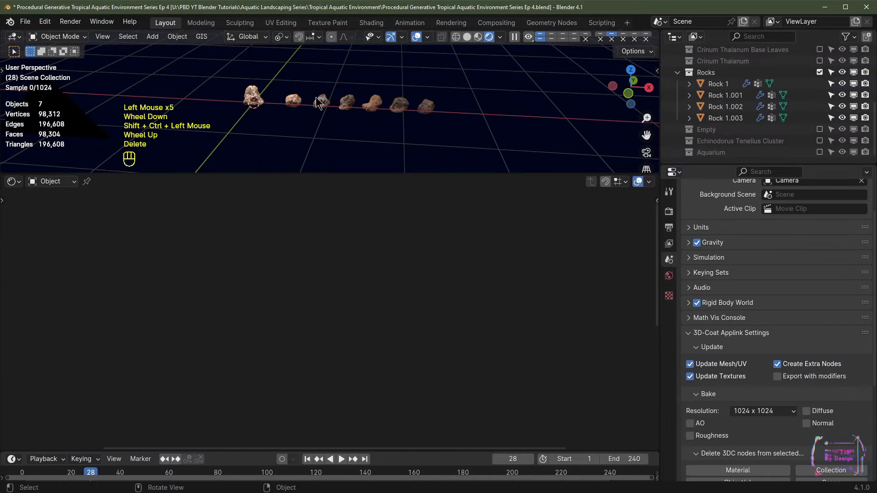
Exclude the Rocks collection, and check the aquarium's rocks through the camera in an enlarged viewport with overlays hidden.
{"action": "left_click", "coordinate": [820, 72]}
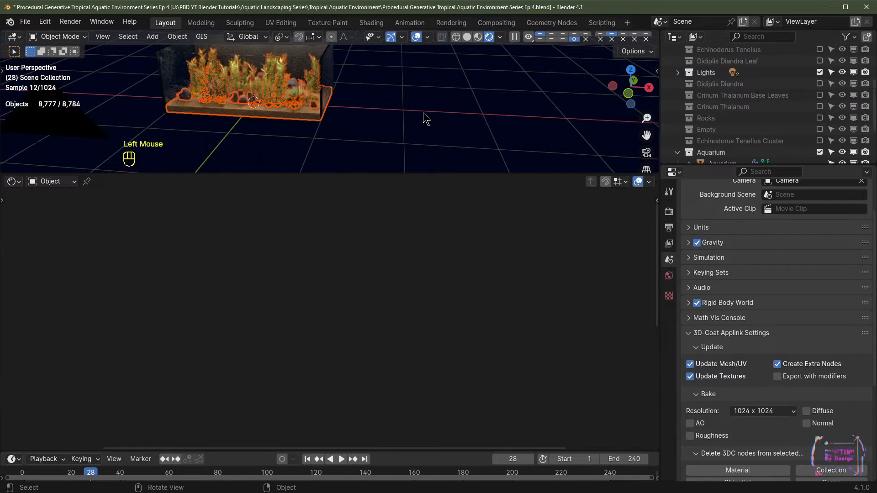
{"action": "key", "text": "KP_0"}
{"action": "left_click", "coordinate": [417, 37]}
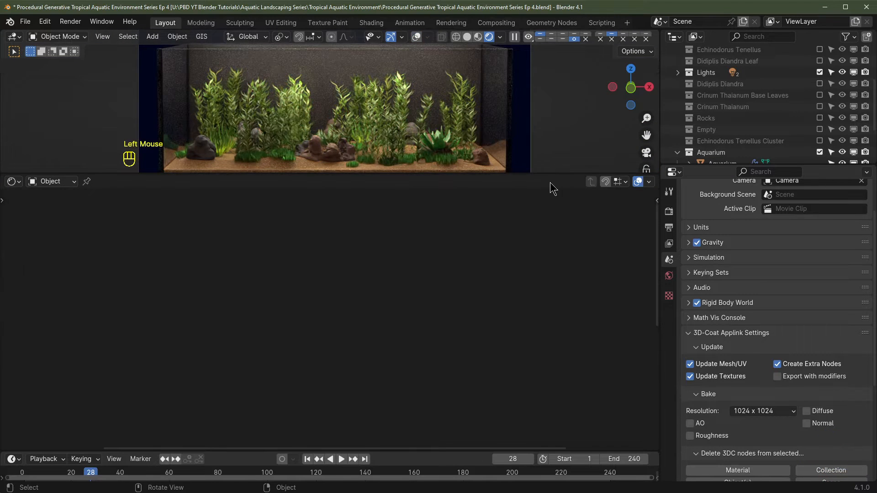
{"action": "left_click_drag", "start_coordinate": [550, 173], "coordinate": [534, 289]}
{"action": "middle_click_drag", "start_coordinate": [437, 242], "coordinate": [429, 196], "text": "shift"}
{"action": "scroll", "coordinate": [429, 197], "scroll_direction": "up", "scroll_amount": 2}
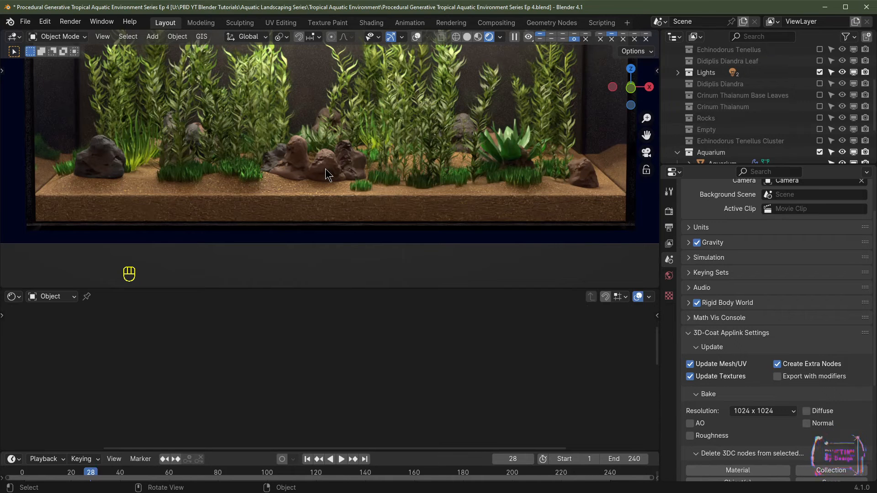
{"action": "scroll", "coordinate": [380, 164], "scroll_direction": "down", "scroll_amount": 2, "text": "shift"}
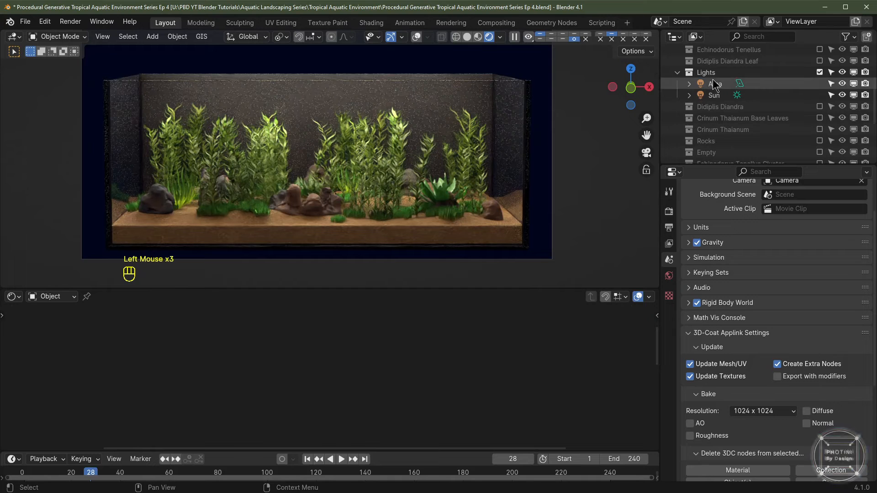
Turn the viewport overlays back on and move the Area light from the Lights collection to the Aquarium collection.
{"action": "left_click", "coordinate": [715, 85]}
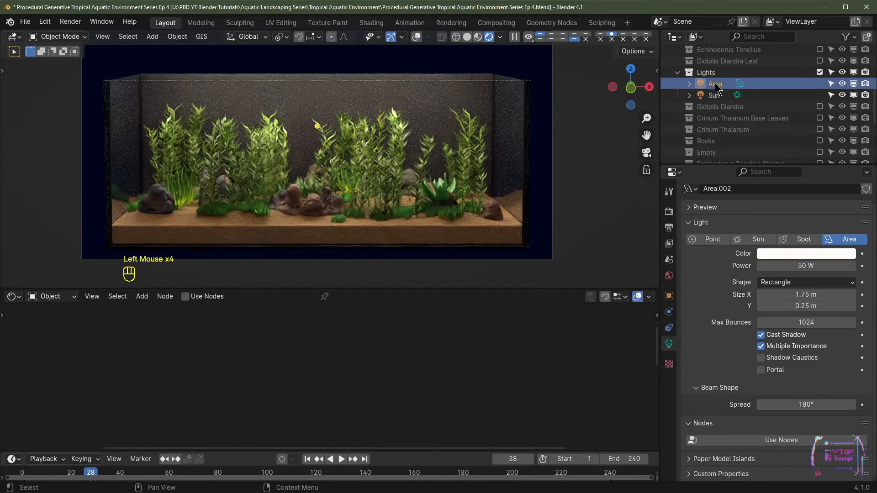
{"action": "left_click", "coordinate": [416, 37]}
{"action": "middle_click_drag", "start_coordinate": [439, 146], "coordinate": [443, 162], "text": "shift"}
{"action": "middle_click_drag", "start_coordinate": [443, 163], "coordinate": [445, 215]}
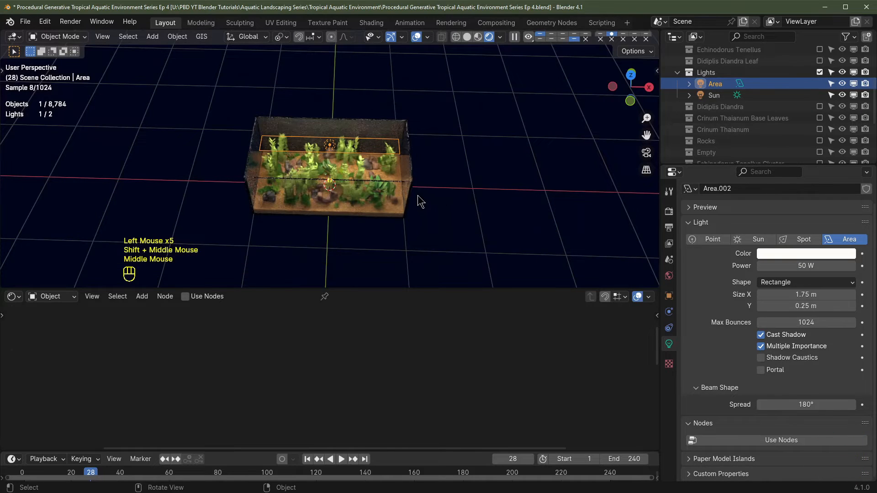
{"action": "key", "text": "m"}
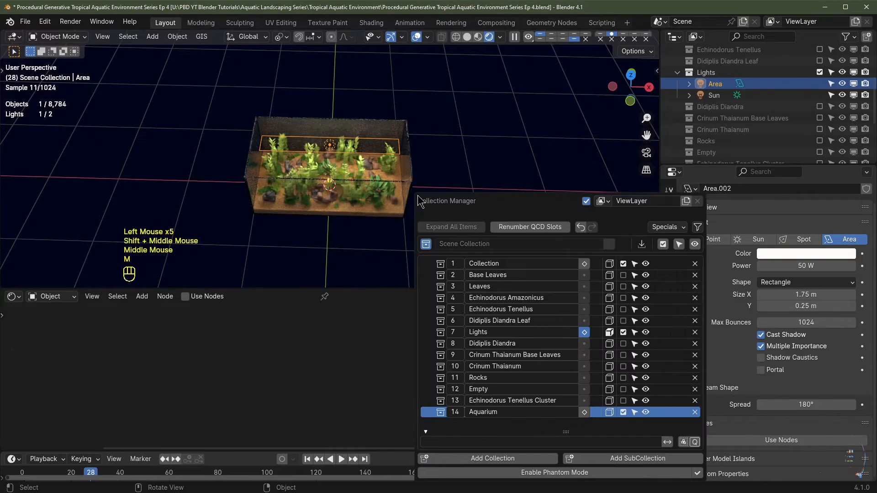
{"action": "left_click", "coordinate": [609, 412]}
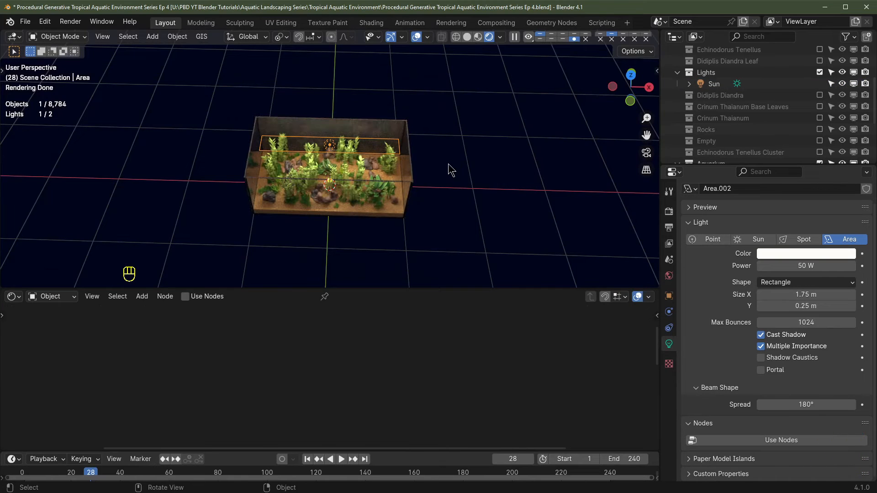
Switch the viewport to solid shading and view the whole aquarium at an angle from outside the camera.
{"action": "key", "text": "KP_0"}
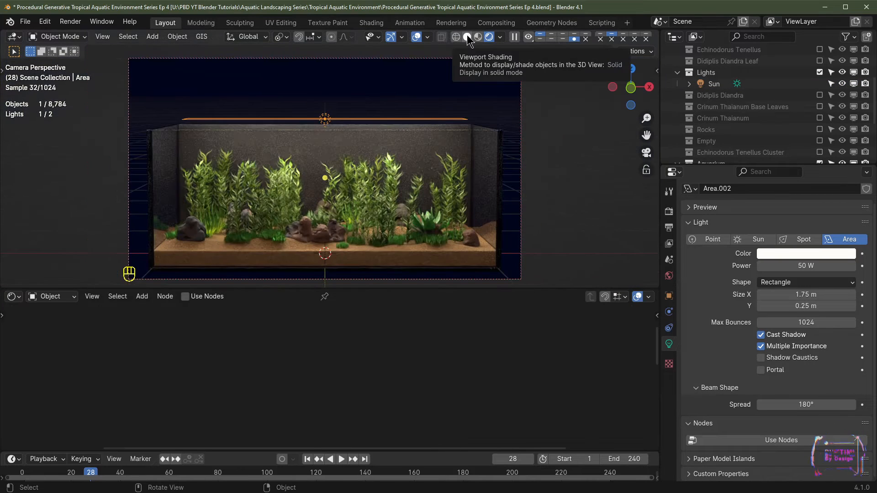
{"action": "left_click", "coordinate": [467, 35]}
{"action": "scroll", "coordinate": [544, 189], "scroll_direction": "down", "scroll_amount": 2}
{"action": "middle_click_drag", "start_coordinate": [543, 190], "coordinate": [571, 173]}
{"action": "scroll", "coordinate": [709, 92], "scroll_direction": "down", "scroll_amount": 3}
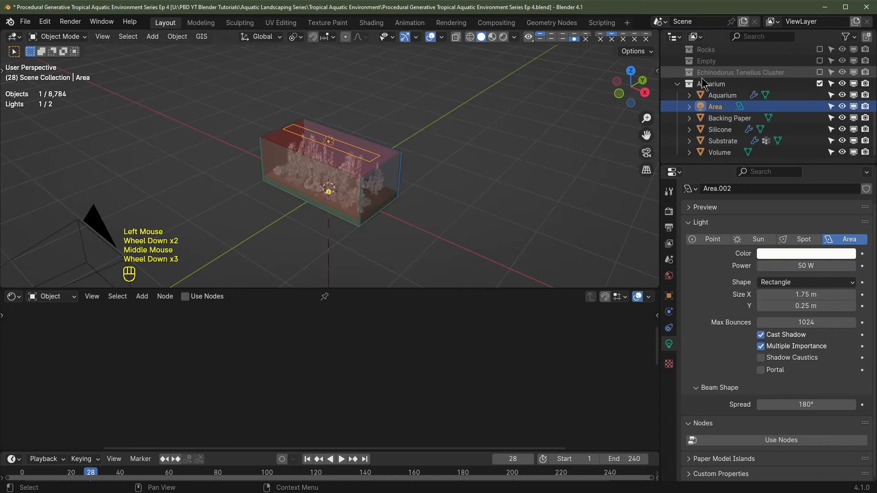
Duplicate all objects in the Aquarium collection, from Aquarium to Volume, and place the copy 3 m along X.
{"action": "left_click", "coordinate": [716, 96]}
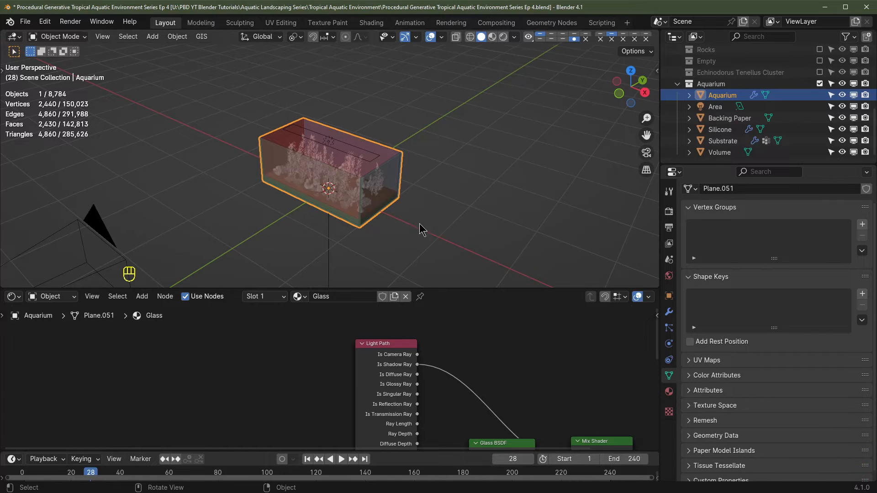
{"action": "middle_click_drag", "start_coordinate": [459, 213], "coordinate": [332, 139], "text": "shift"}
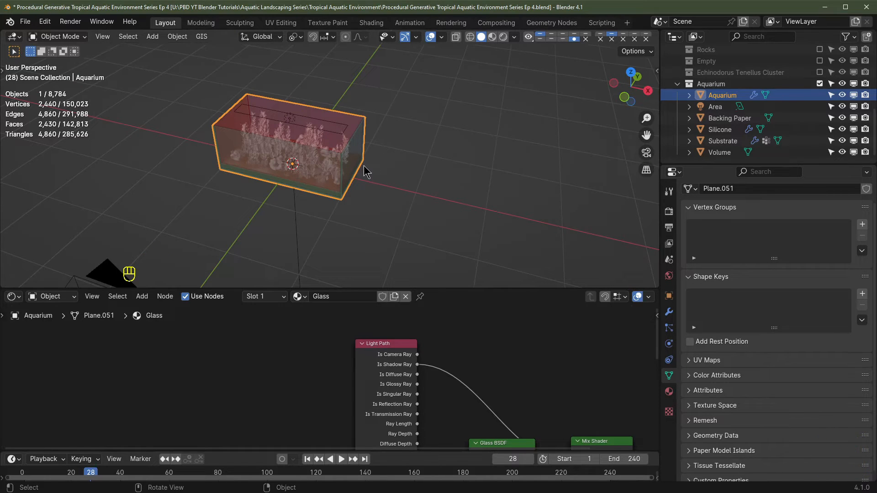
{"action": "left_click", "coordinate": [719, 153]}
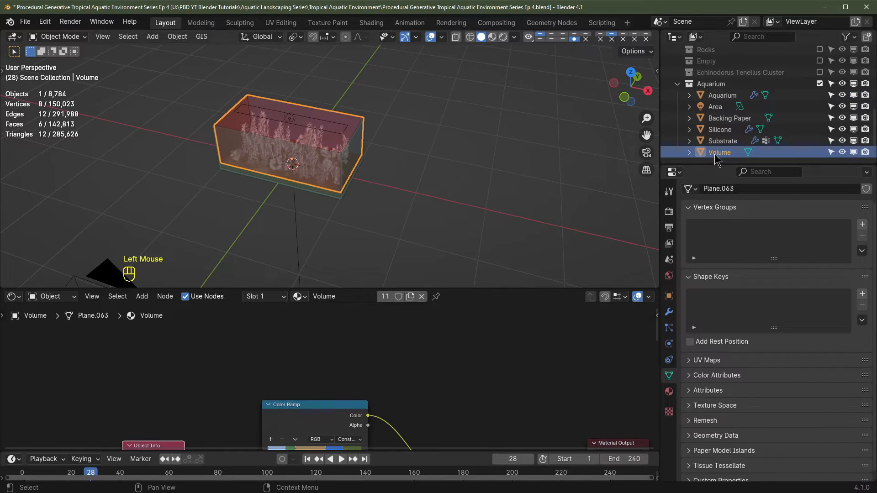
{"action": "left_click", "coordinate": [720, 95], "text": "ctrl+shift"}
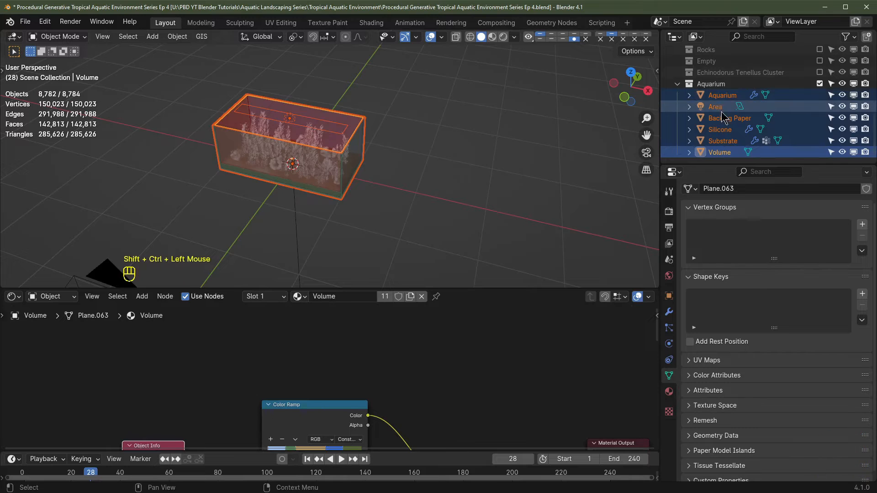
{"action": "scroll", "coordinate": [405, 197], "scroll_direction": "down", "scroll_amount": 2}
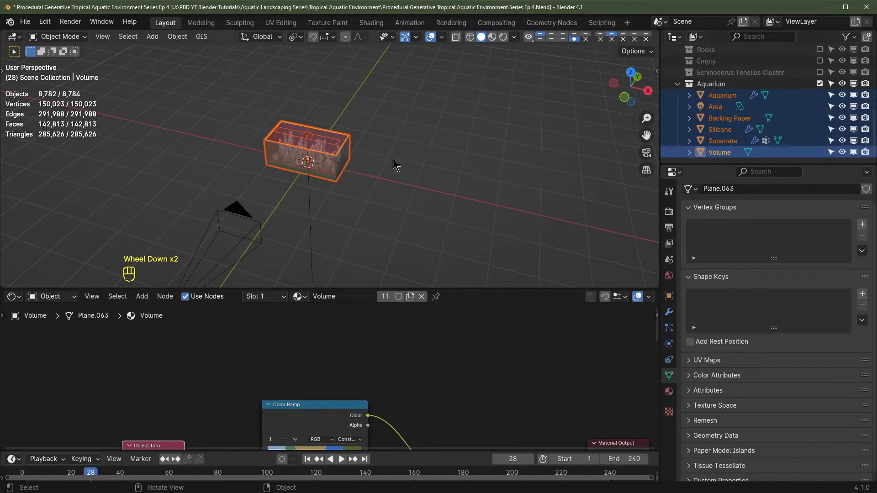
{"action": "key", "text": "shift+d"}
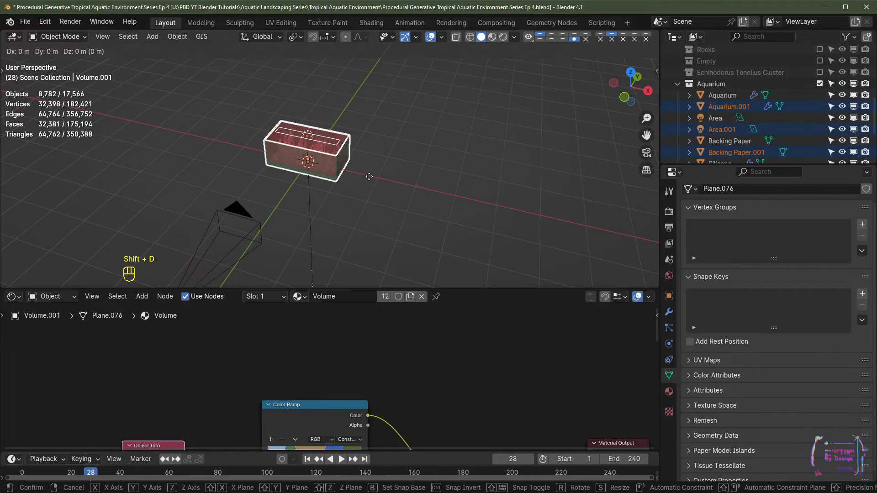
{"action": "key", "text": "x"}
{"action": "left_click", "coordinate": [446, 208]}
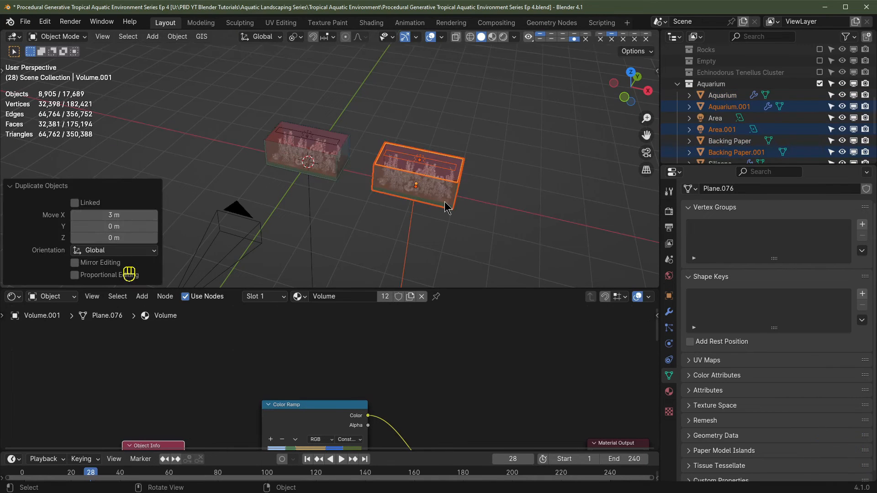
Create a new collection named Aquarium 2 and move the duplicated aquarium objects into it.
{"action": "key", "text": "m"}
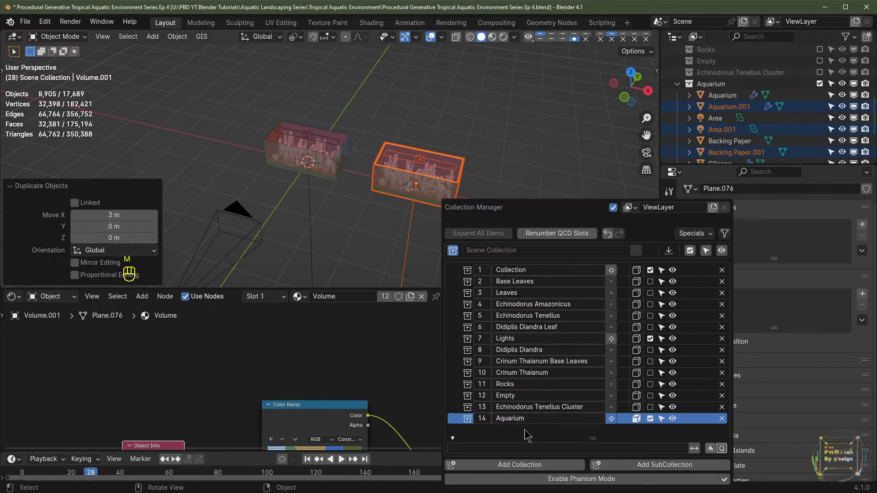
{"action": "left_click", "coordinate": [539, 465]}
{"action": "double_click", "coordinate": [532, 431]}
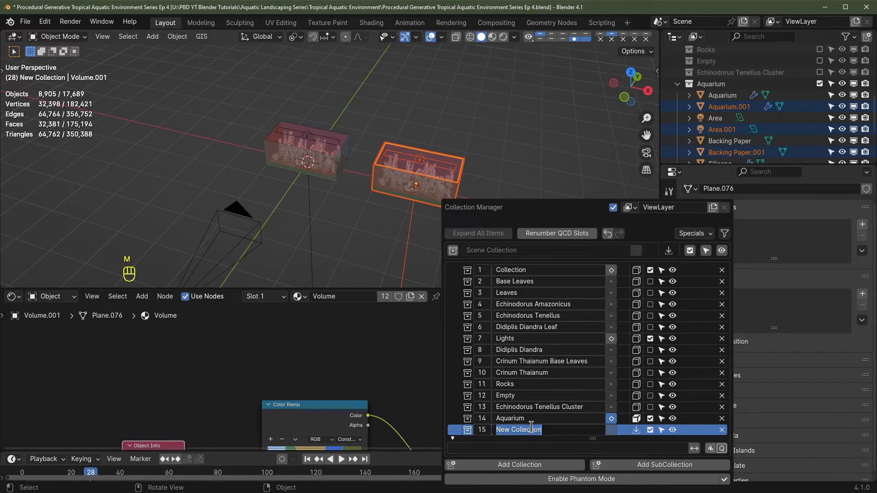
{"action": "type", "text": "Aquarium 2"}
{"action": "key", "text": "Return"}
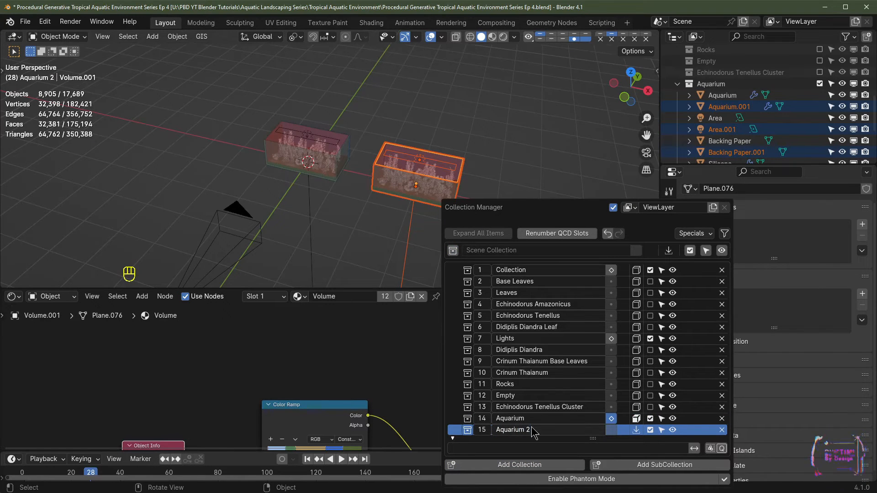
{"action": "left_click", "coordinate": [636, 430]}
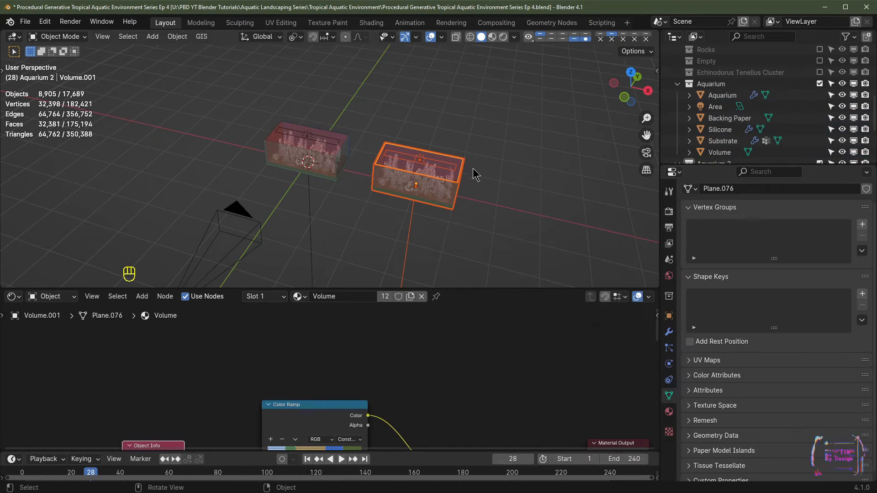
Duplicate the second aquarium 4 m along X, and shift this copy back by 1 m along X.
{"action": "scroll", "coordinate": [480, 191], "scroll_direction": "down", "scroll_amount": 2}
{"action": "key", "text": "shift+d"}
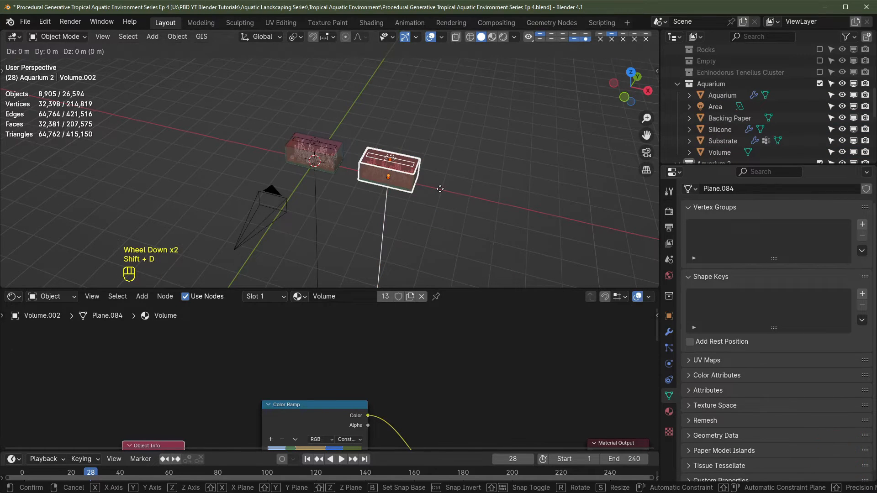
{"action": "key", "text": "x"}
{"action": "left_click", "coordinate": [539, 218]}
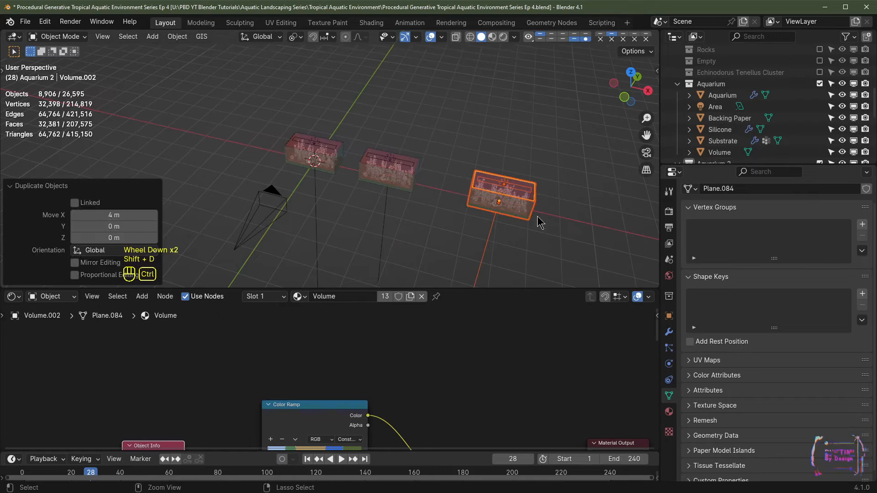
{"action": "key", "text": "g"}
{"action": "key", "text": "x"}
{"action": "left_click", "coordinate": [488, 206]}
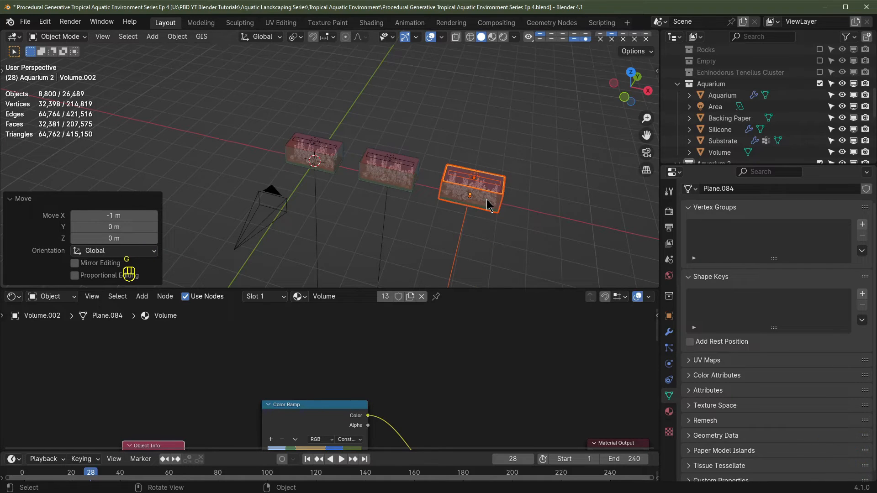
Duplicate the third aquarium -9 m along X, to the other side of the original tank.
{"action": "key", "text": "shift"}
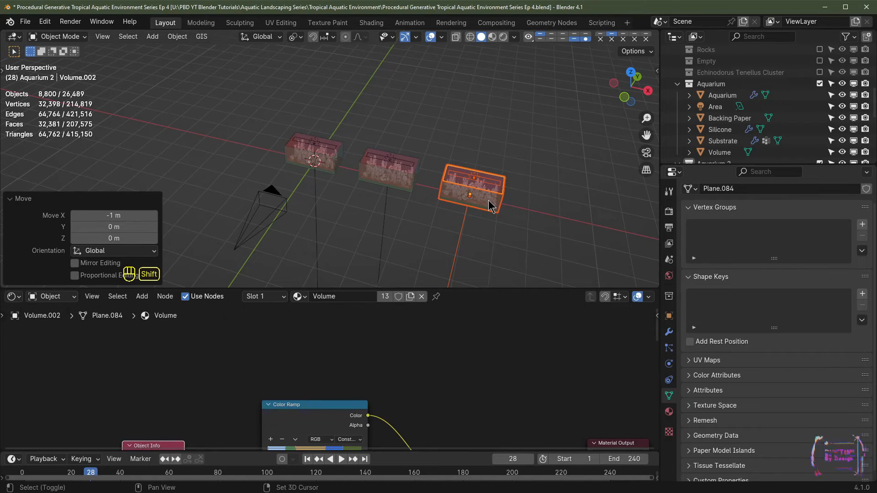
{"action": "key", "text": "shift+d"}
{"action": "key", "text": "x"}
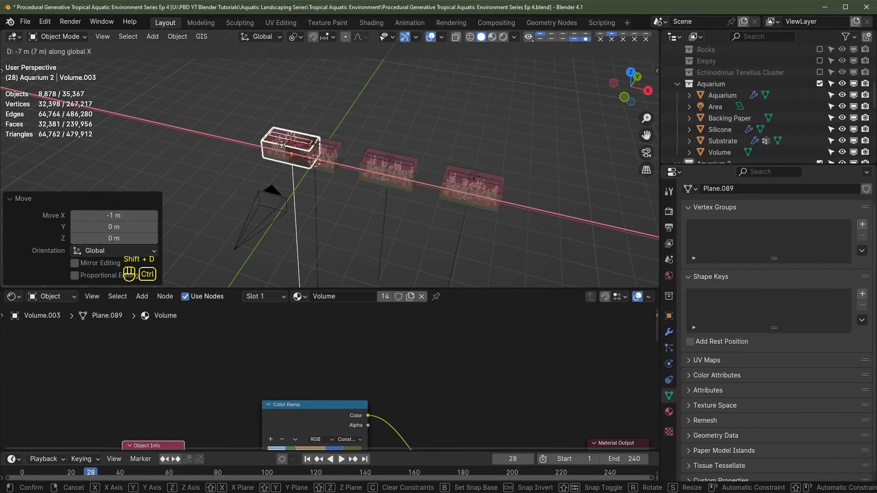
{"action": "left_click", "coordinate": [269, 139]}
Duplicate the newest aquarium another -3 m along X to complete a row of five tanks.
{"action": "middle_click_drag", "start_coordinate": [270, 140], "coordinate": [486, 200], "text": "shift"}
{"action": "key", "text": "shift+d"}
{"action": "key", "text": "x"}
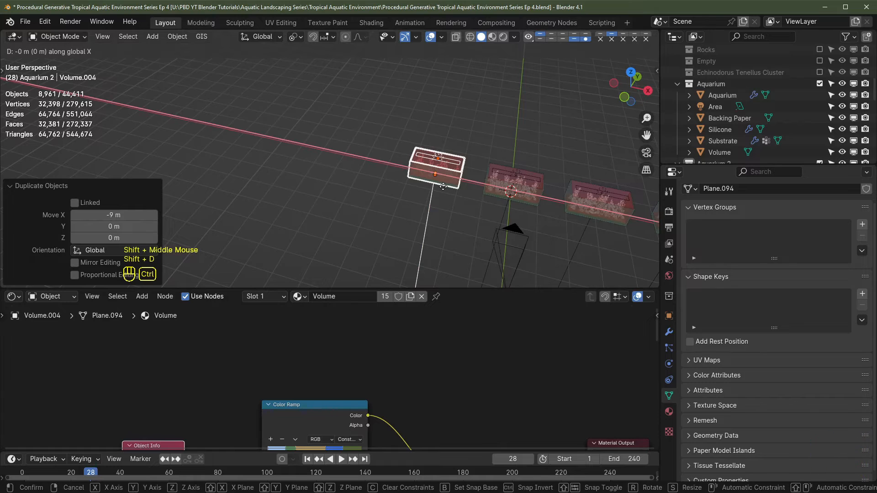
{"action": "left_click", "coordinate": [472, 192], "text": "ctrl"}
{"action": "scroll", "coordinate": [473, 192], "scroll_direction": "down", "scroll_amount": 2}
{"action": "middle_click", "coordinate": [476, 196]}
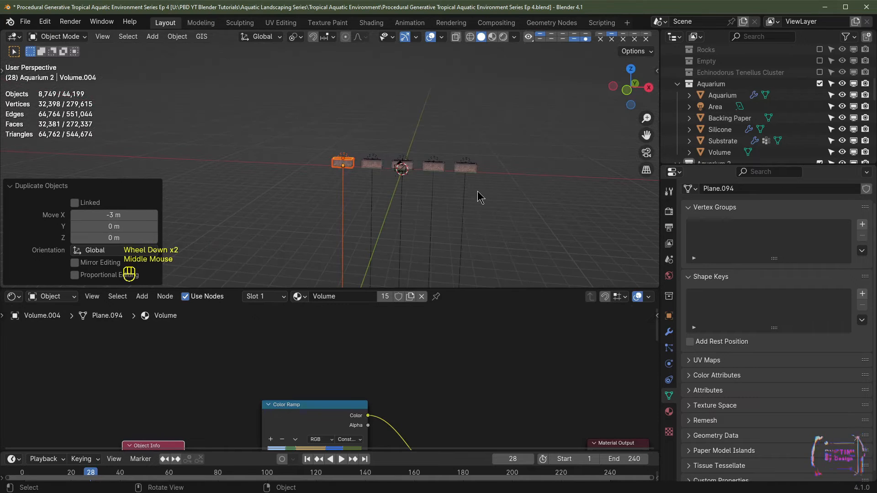
Show the row of five tanks from the front in perspective view with the viewport overlays hidden.
{"action": "scroll", "coordinate": [476, 196], "scroll_direction": "up", "scroll_amount": 1}
{"action": "key", "text": "KP_1"}
{"action": "scroll", "coordinate": [496, 197], "scroll_direction": "up", "scroll_amount": 3}
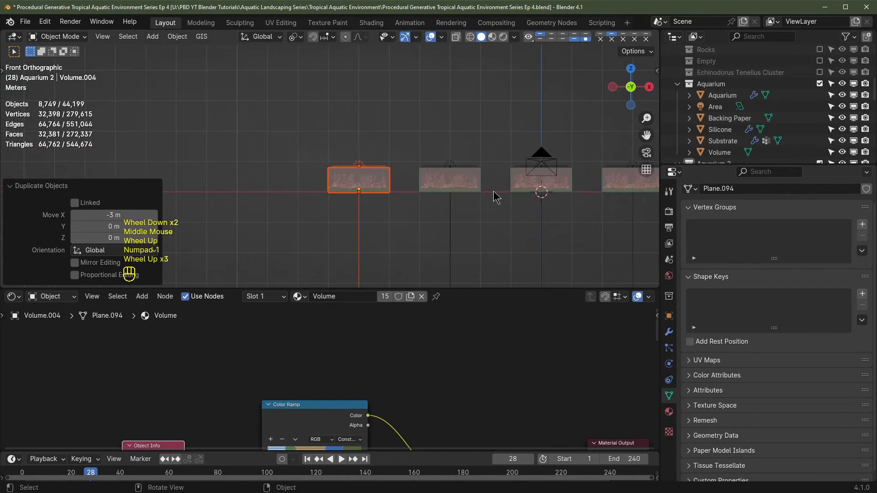
{"action": "key", "text": "KP_5"}
{"action": "left_click", "coordinate": [430, 36]}
{"action": "middle_click_drag", "start_coordinate": [515, 190], "coordinate": [239, 171], "text": "shift"}
{"action": "scroll", "coordinate": [310, 190], "scroll_direction": "up", "scroll_amount": 3}
{"action": "middle_click_drag", "start_coordinate": [421, 176], "coordinate": [422, 199], "text": "shift"}
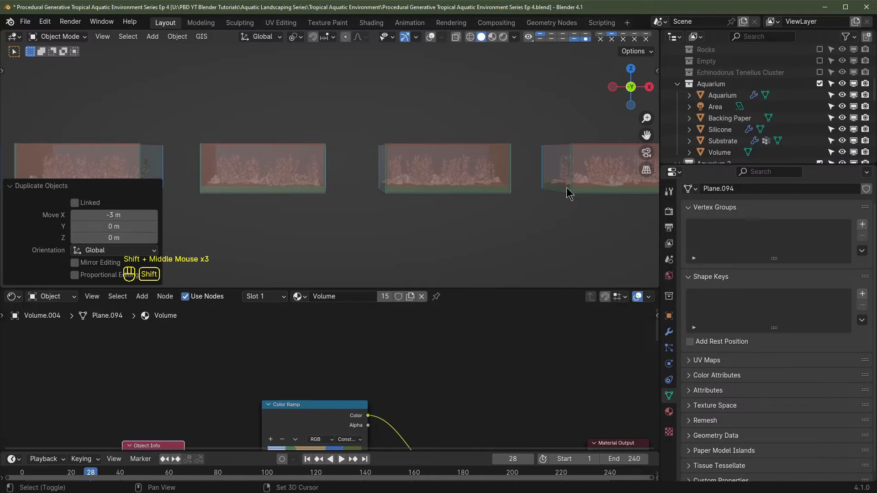
{"action": "middle_click_drag", "start_coordinate": [567, 190], "coordinate": [364, 190], "text": "shift"}
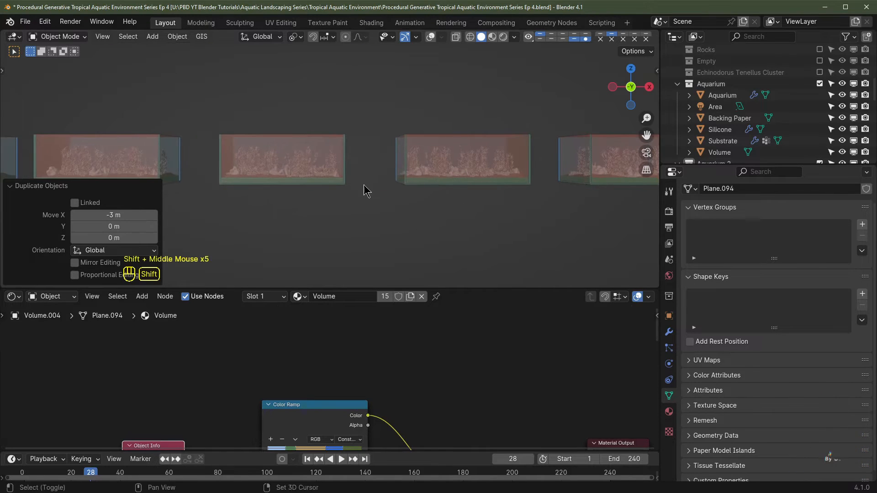
Switch the viewport to rendered shading and examine the color variation across the five tanks.
{"action": "left_click", "coordinate": [504, 37]}
{"action": "scroll", "coordinate": [449, 186], "scroll_direction": "down", "scroll_amount": 3}
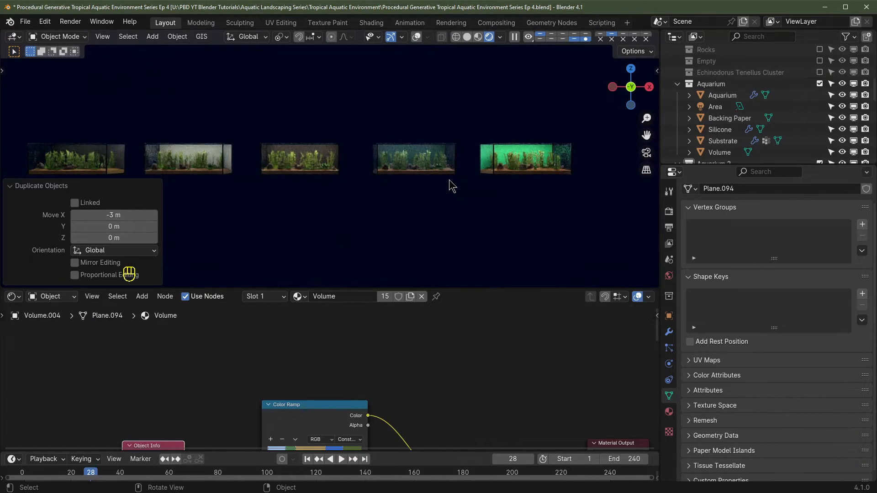
{"action": "scroll", "coordinate": [534, 185], "scroll_direction": "up", "scroll_amount": 1}
{"action": "middle_click_drag", "start_coordinate": [534, 186], "coordinate": [378, 183]}
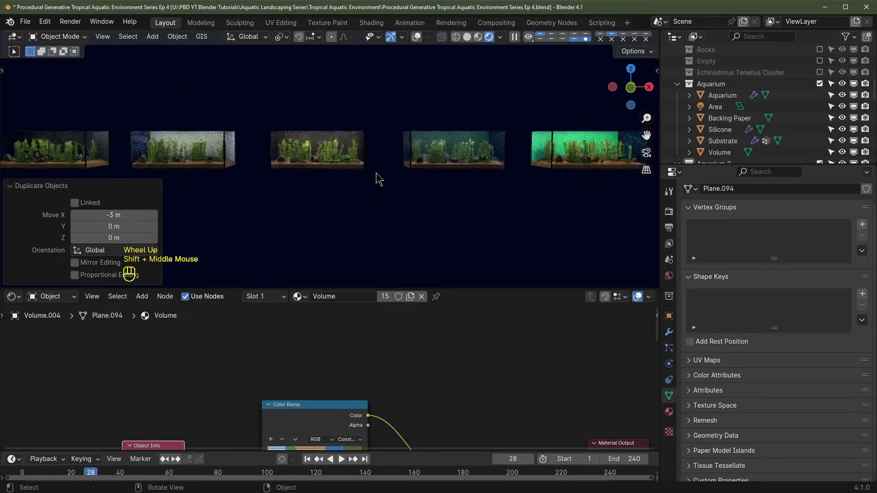
{"action": "scroll", "coordinate": [372, 182], "scroll_direction": "up", "scroll_amount": 4}
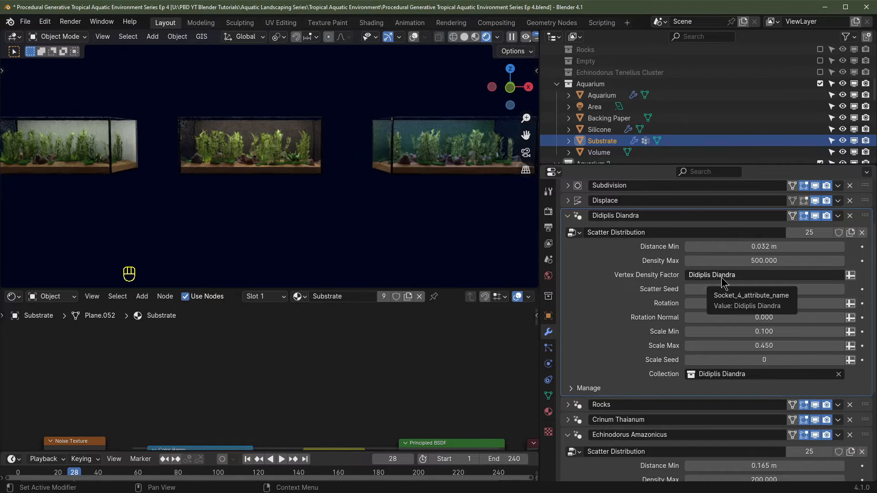
Review the original substrate's vertex groups and scatter modifiers, and compare the planting across the row of tanks.
{"action": "left_click", "coordinate": [549, 396]}
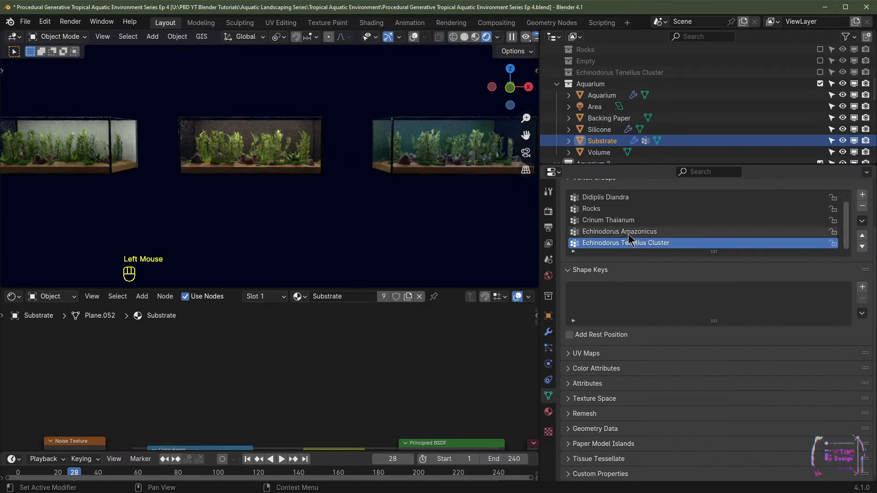
{"action": "left_click", "coordinate": [548, 333]}
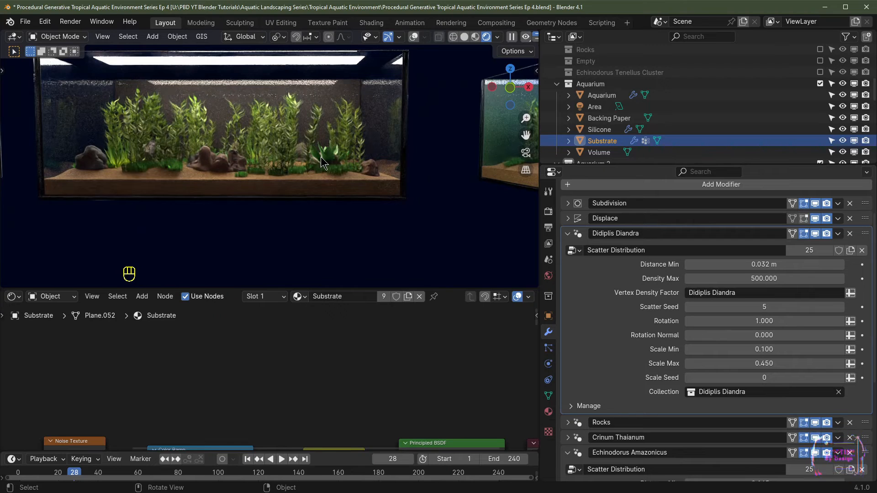
{"action": "scroll", "coordinate": [331, 158], "scroll_direction": "down", "scroll_amount": 2}
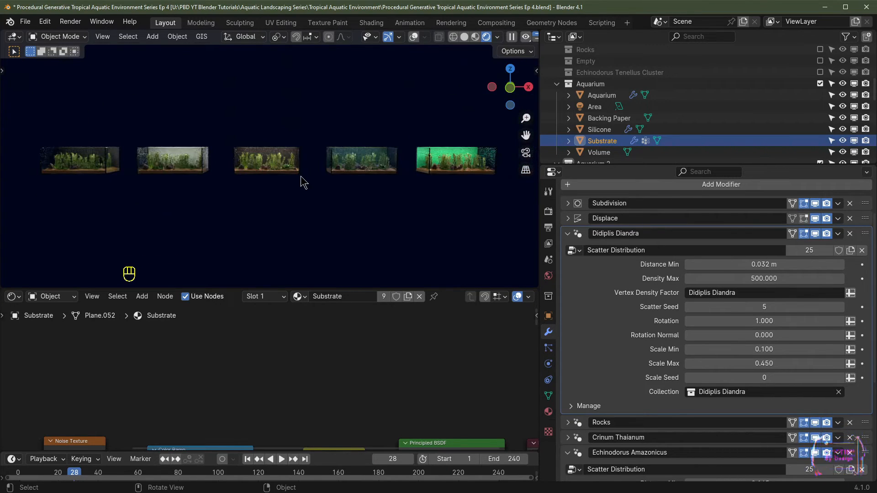
{"action": "scroll", "coordinate": [182, 103], "scroll_direction": "up", "scroll_amount": 4}
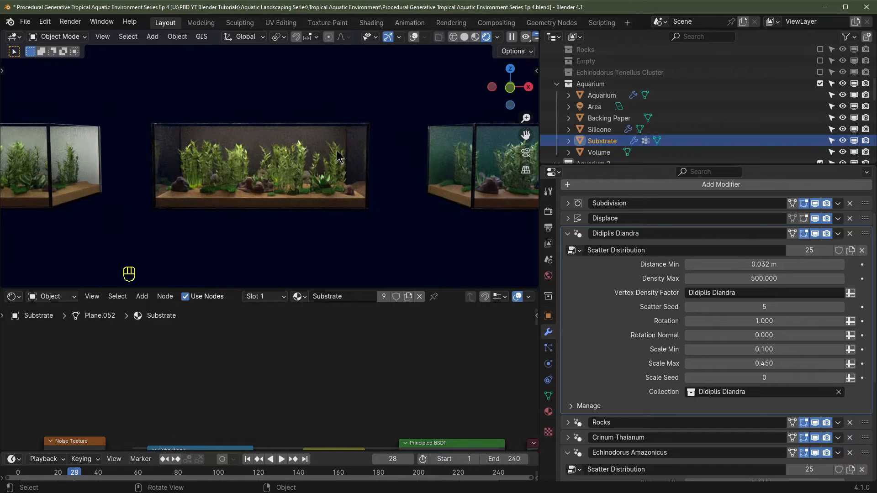
{"action": "scroll", "coordinate": [329, 182], "scroll_direction": "down", "scroll_amount": 5}
{"action": "scroll", "coordinate": [329, 182], "scroll_direction": "up", "scroll_amount": 3}
{"action": "scroll", "coordinate": [639, 131], "scroll_direction": "down", "scroll_amount": 3}
{"action": "scroll", "coordinate": [638, 131], "scroll_direction": "up", "scroll_amount": 1}
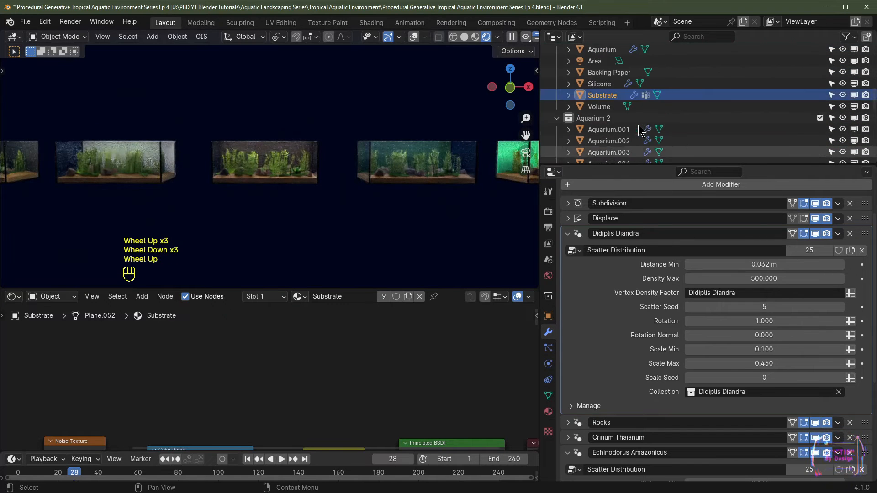
Delete all duplicated aquarium objects in the Aquarium 2 collection, from Aquarium.001 through Volume.004.
{"action": "left_click", "coordinate": [603, 118]}
{"action": "left_click", "coordinate": [613, 132]}
{"action": "scroll", "coordinate": [617, 137], "scroll_direction": "down", "scroll_amount": 4}
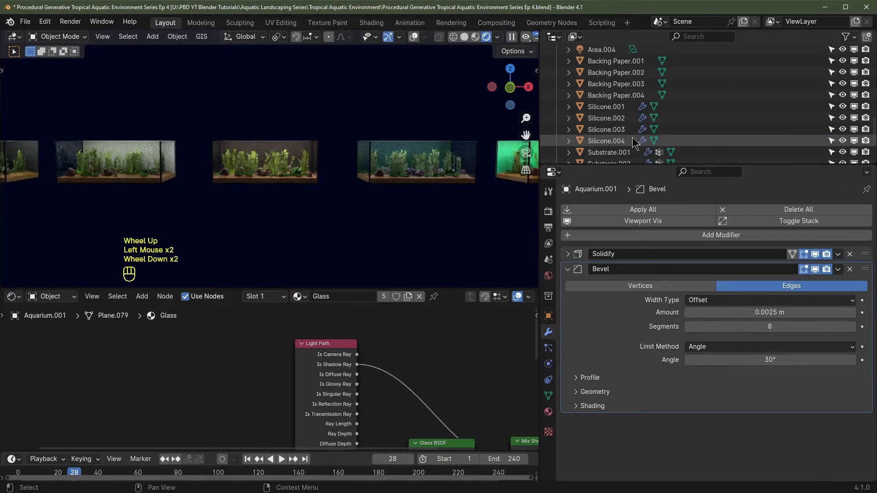
{"action": "left_click", "coordinate": [615, 153], "text": "ctrl+shift"}
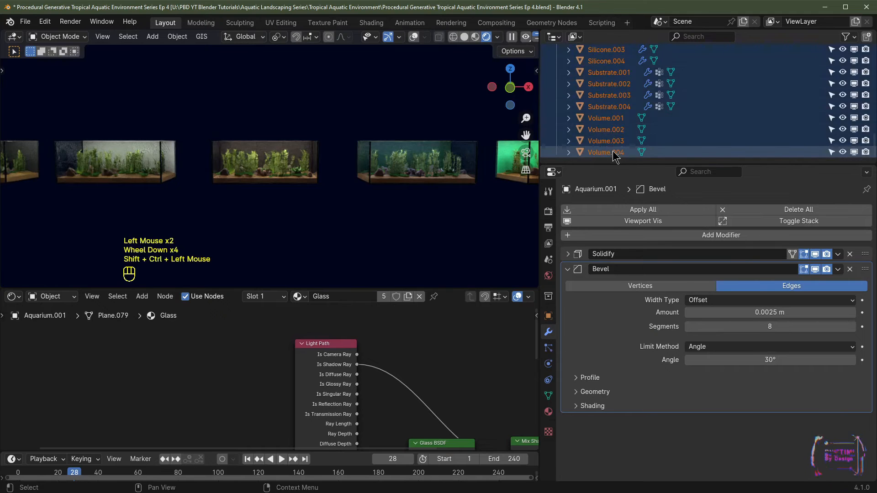
{"action": "scroll", "coordinate": [640, 139], "scroll_direction": "up", "scroll_amount": 4}
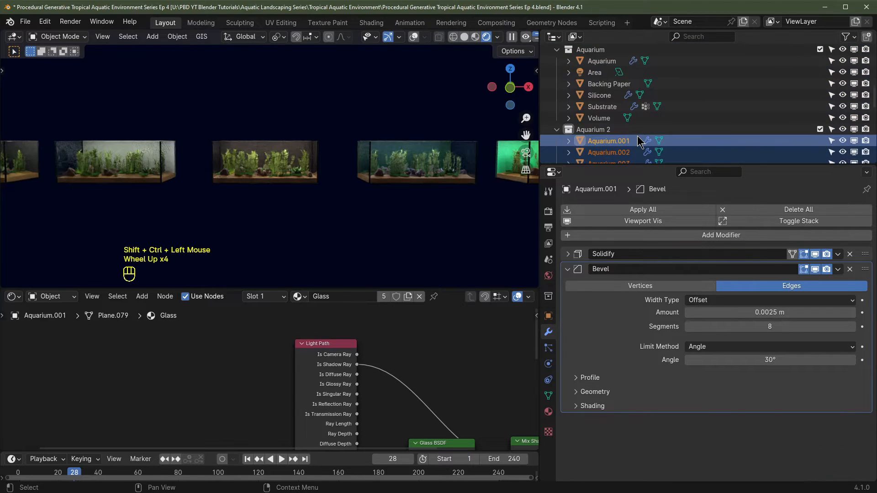
{"action": "key", "text": "Delete"}
Select all objects of the original tank in the Aquarium collection, from Aquarium through Volume.
{"action": "left_click", "coordinate": [617, 152]}
{"action": "left_click", "coordinate": [593, 84]}
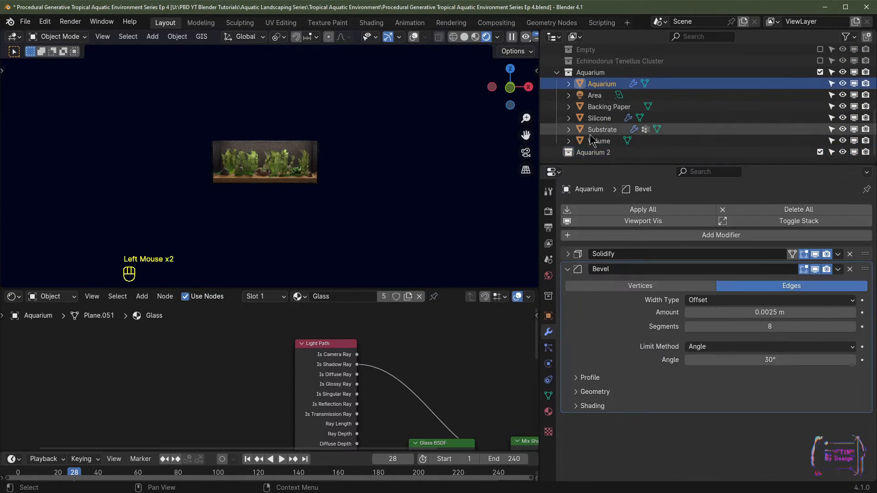
{"action": "left_click", "coordinate": [591, 139]}
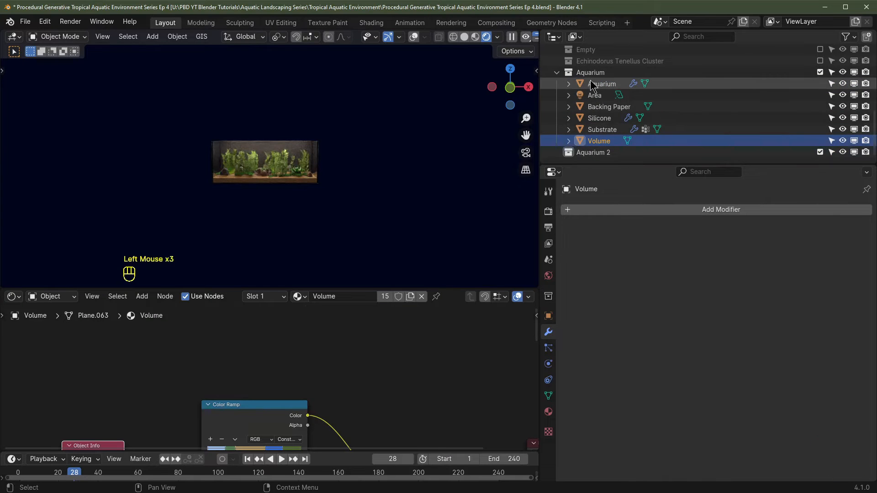
{"action": "left_click", "coordinate": [591, 82]}
{"action": "left_click", "coordinate": [599, 140], "text": "ctrl+shift"}
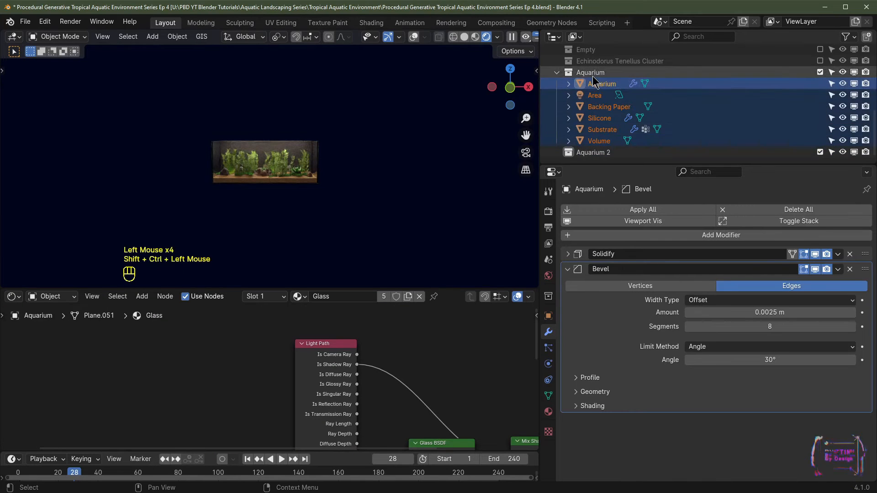
Make the Aquarium 2 collection the active collection.
{"action": "scroll", "coordinate": [597, 110], "scroll_direction": "down", "scroll_amount": 3}
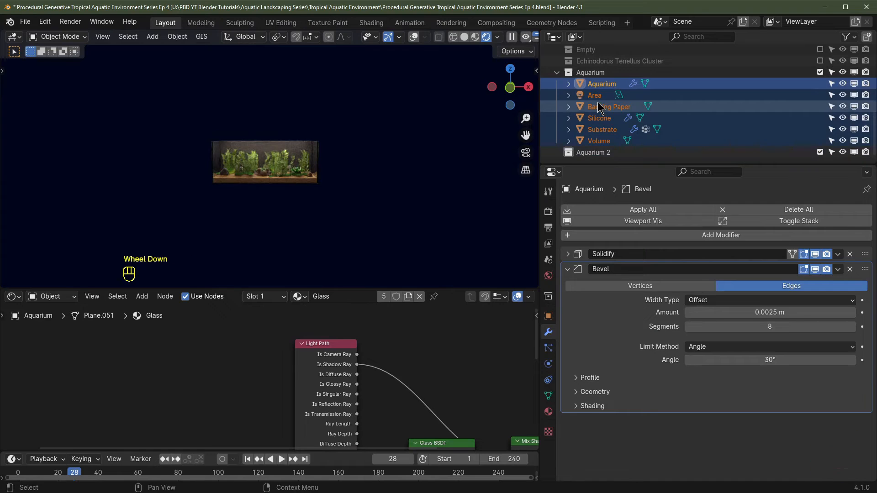
{"action": "left_click", "coordinate": [582, 154]}
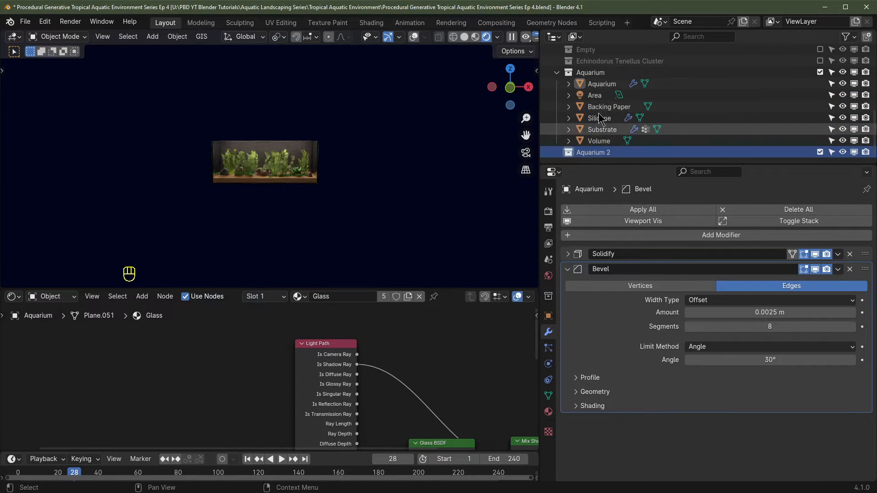
{"action": "scroll", "coordinate": [359, 178], "scroll_direction": "up", "scroll_amount": 1}
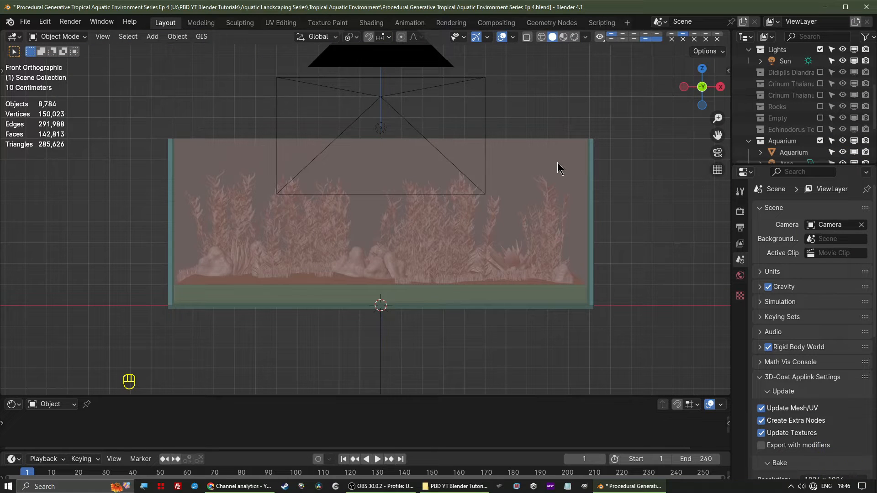
Select the Aquarium glass tank object and enter Edit Mode on it.
{"action": "middle_click_drag", "start_coordinate": [558, 166], "coordinate": [274, 173]}
{"action": "middle_click_drag", "start_coordinate": [274, 174], "coordinate": [240, 169], "text": "shift"}
{"action": "left_click", "coordinate": [239, 169]}
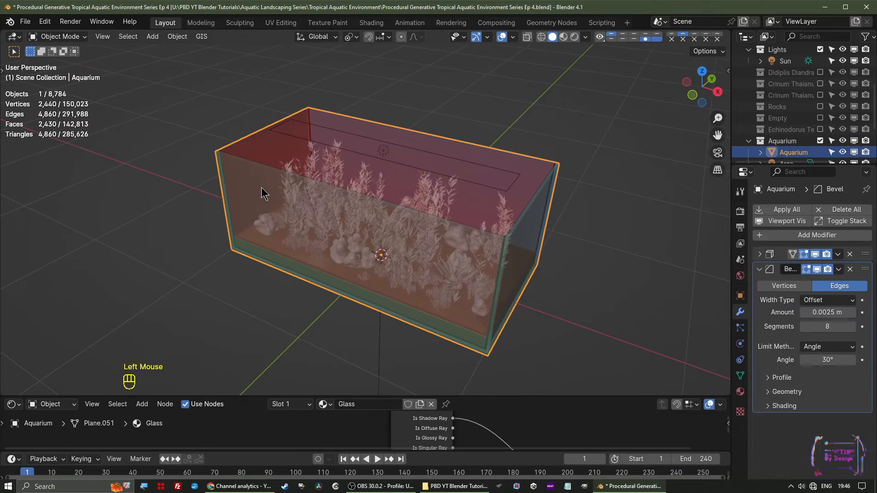
{"action": "key", "text": "Tab"}
{"action": "scroll", "coordinate": [696, 272], "scroll_direction": "up", "scroll_amount": 4}
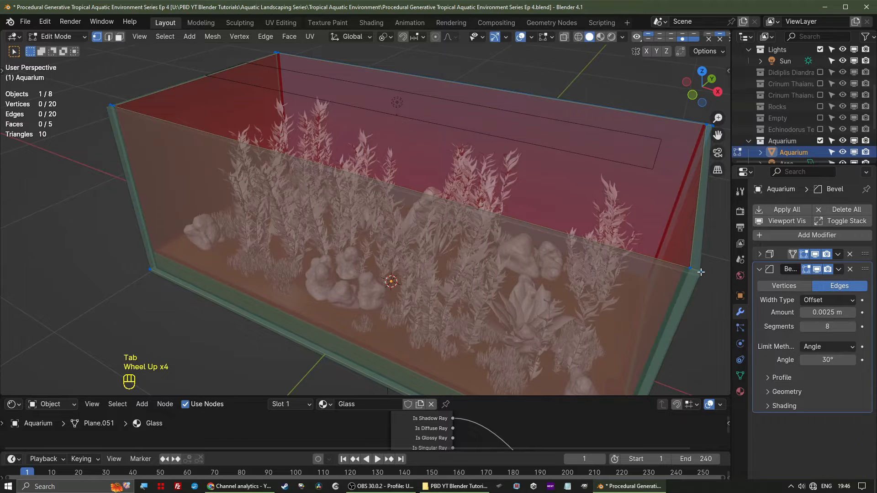
Select the four bottom corner vertices of the aquarium tank.
{"action": "scroll", "coordinate": [708, 272], "scroll_direction": "down", "scroll_amount": 3}
{"action": "scroll", "coordinate": [564, 346], "scroll_direction": "up", "scroll_amount": 3}
{"action": "middle_click_drag", "start_coordinate": [708, 271], "coordinate": [411, 311], "text": "shift"}
{"action": "left_click", "coordinate": [566, 347]}
{"action": "scroll", "coordinate": [571, 341], "scroll_direction": "down", "scroll_amount": 1}
{"action": "scroll", "coordinate": [446, 319], "scroll_direction": "up", "scroll_amount": 2}
{"action": "left_click", "coordinate": [489, 328], "text": "shift"}
{"action": "scroll", "coordinate": [411, 311], "scroll_direction": "down", "scroll_amount": 2}
{"action": "middle_click_drag", "start_coordinate": [412, 310], "coordinate": [336, 314], "text": "shift"}
{"action": "scroll", "coordinate": [407, 327], "scroll_direction": "up", "scroll_amount": 2}
{"action": "left_click", "coordinate": [336, 314], "text": "shift"}
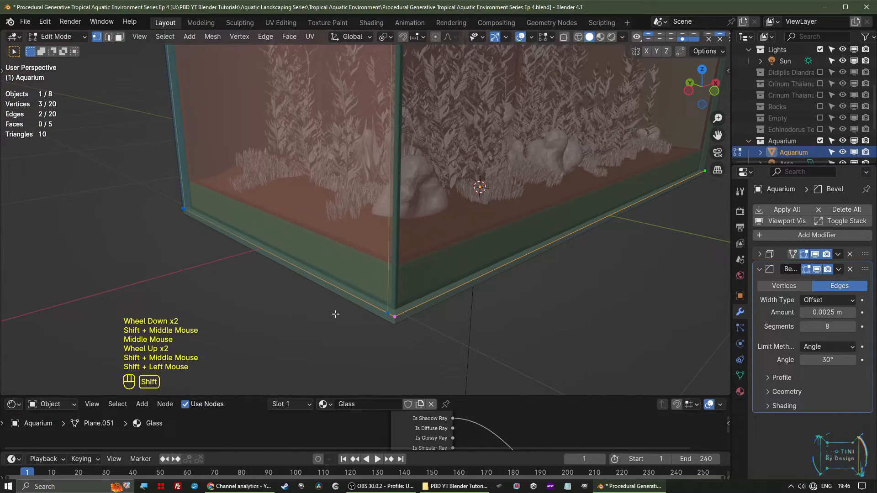
{"action": "left_click", "coordinate": [185, 228], "text": "shift"}
{"action": "scroll", "coordinate": [317, 294], "scroll_direction": "down", "scroll_amount": 2}
{"action": "middle_click_drag", "start_coordinate": [495, 249], "coordinate": [432, 245]}
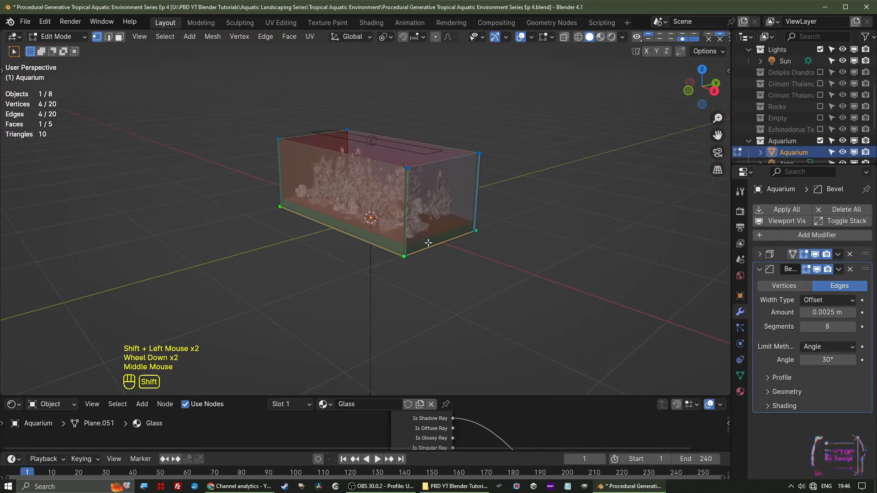
Duplicate the tank's bottom face and move the copy 1 m up along the Z axis.
{"action": "key", "text": "shift+d"}
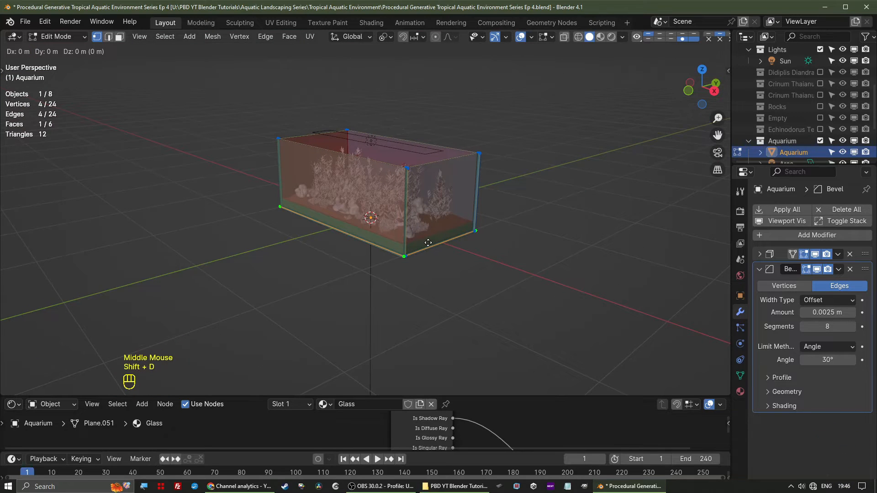
{"action": "key", "text": "z"}
{"action": "key", "text": "ctrl"}
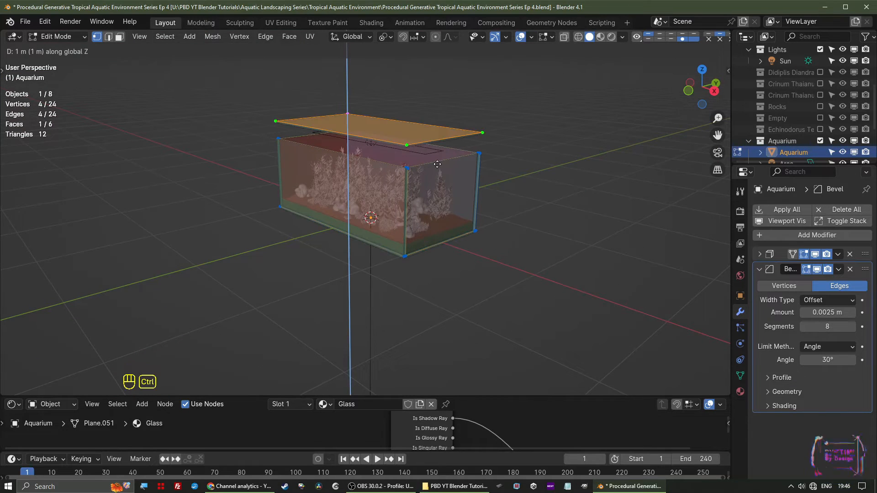
{"action": "left_click", "coordinate": [438, 164]}
Separate the duplicated face into its own object and select that object in Object Mode.
{"action": "key", "text": "p"}
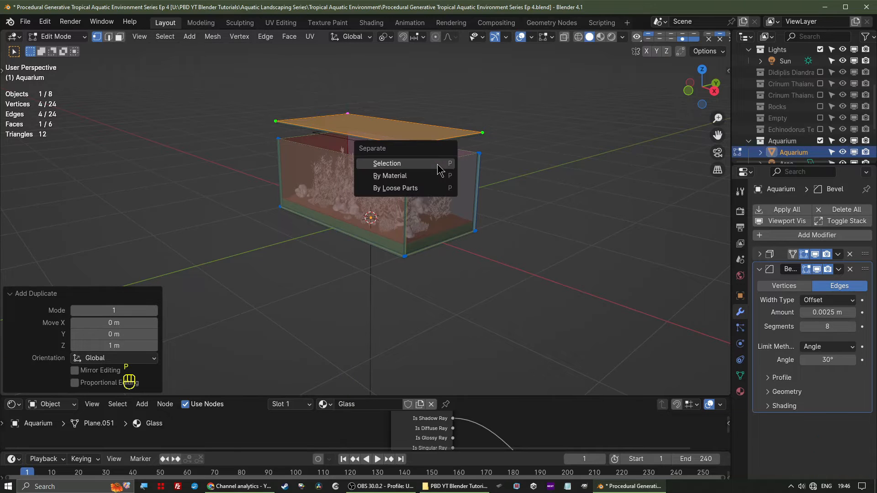
{"action": "left_click", "coordinate": [438, 165]}
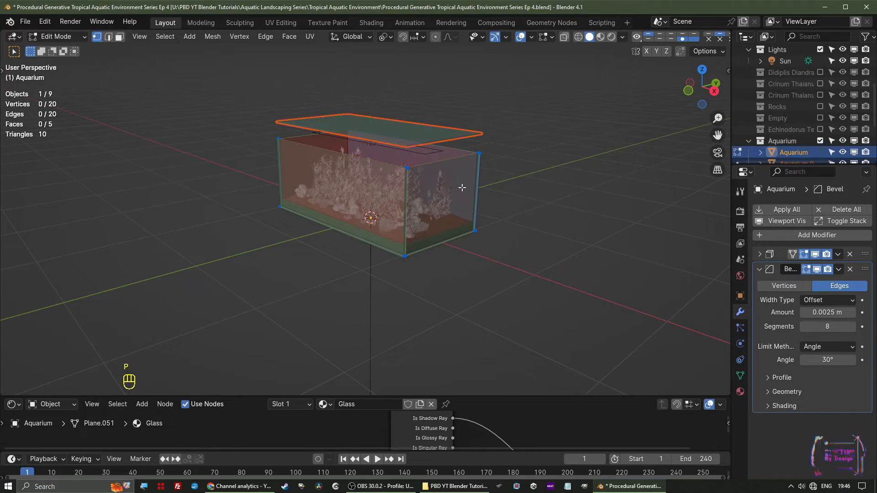
{"action": "key", "text": "Tab"}
{"action": "left_click", "coordinate": [374, 117]}
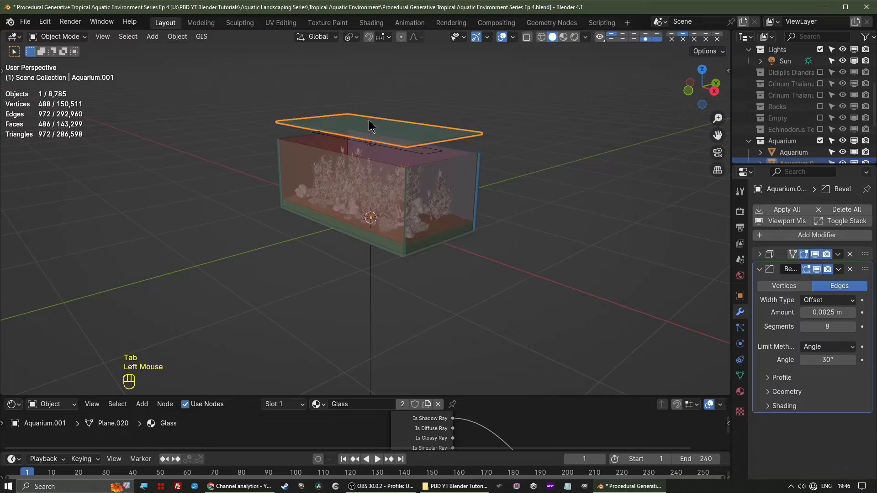
Remove the Glass material from the separated plane and delete its Solidify and Bevel modifiers.
{"action": "left_click", "coordinate": [740, 376]}
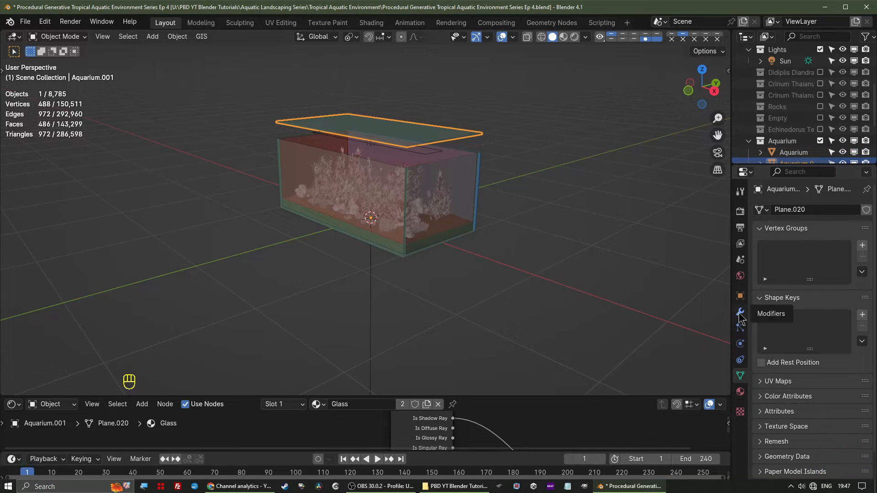
{"action": "left_click", "coordinate": [437, 404]}
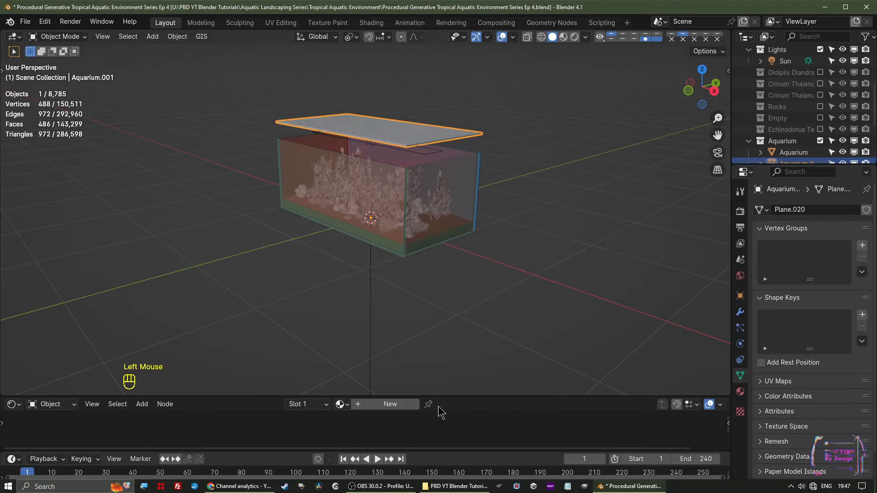
{"action": "scroll", "coordinate": [492, 352], "scroll_direction": "up", "scroll_amount": 3}
{"action": "middle_click_drag", "start_coordinate": [493, 351], "coordinate": [475, 412], "text": "shift"}
{"action": "left_click", "coordinate": [741, 312]}
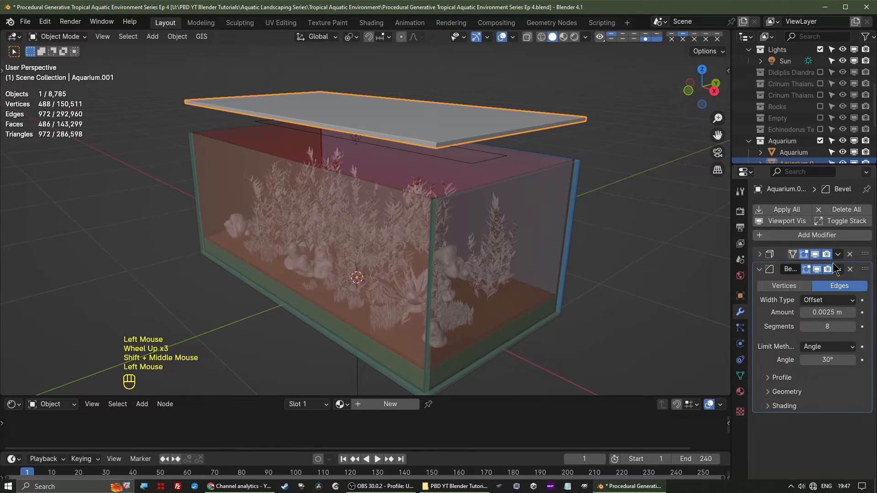
{"action": "left_click", "coordinate": [850, 254]}
{"action": "left_click", "coordinate": [850, 254]}
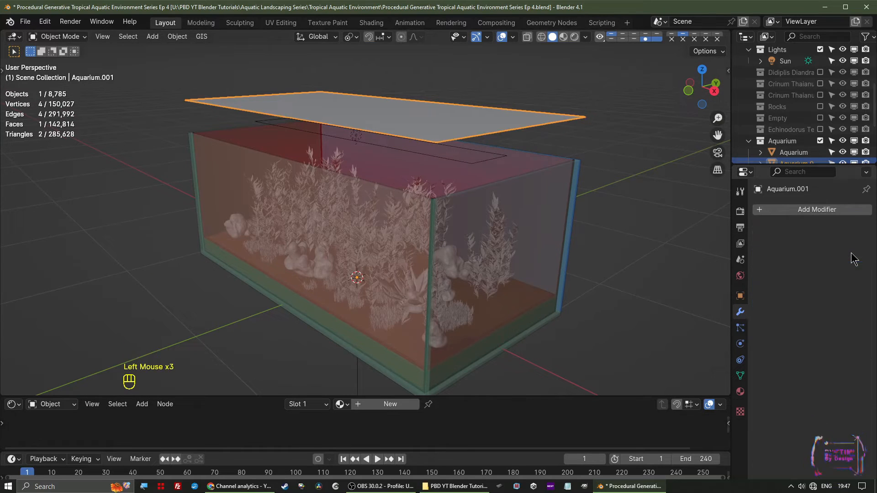
Select the plane's whole mesh in Edit Mode and move it 0.2 m down along Z onto the tank's top rim.
{"action": "middle_click_drag", "start_coordinate": [452, 245], "coordinate": [472, 247]}
{"action": "key", "text": "KP_1"}
{"action": "scroll", "coordinate": [476, 237], "scroll_direction": "up", "scroll_amount": 2}
{"action": "key", "text": "Tab"}
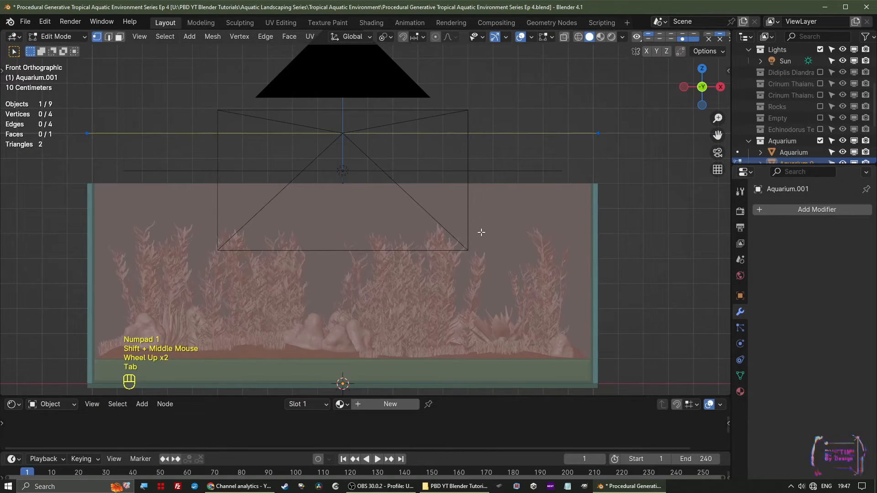
{"action": "key", "text": "a"}
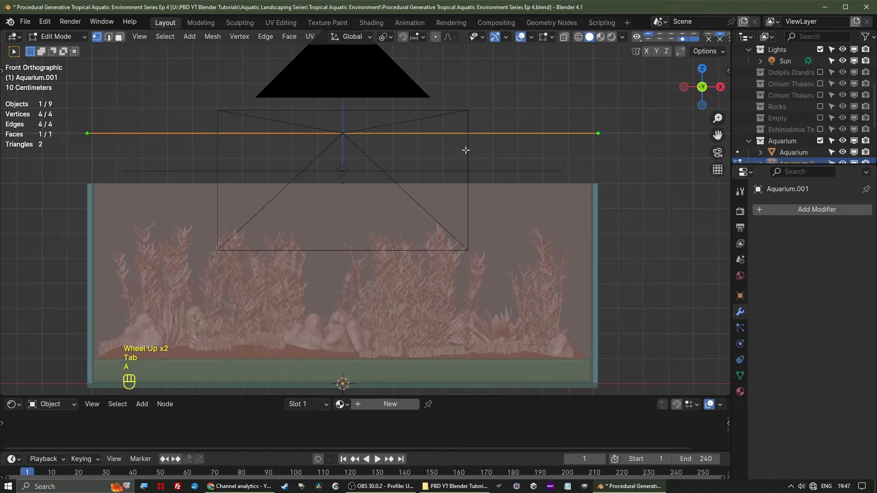
{"action": "key", "text": "g"}
{"action": "middle_click", "coordinate": [464, 151]}
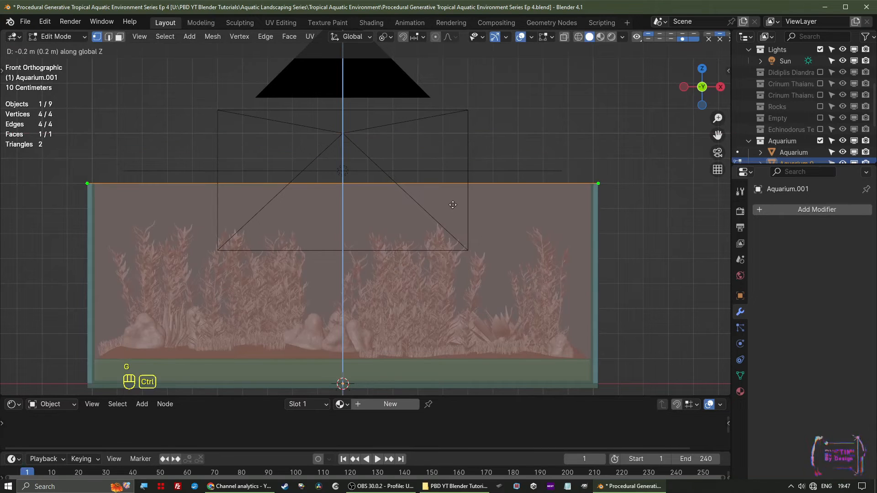
{"action": "left_click", "coordinate": [453, 206]}
{"action": "middle_click_drag", "start_coordinate": [629, 222], "coordinate": [570, 238]}
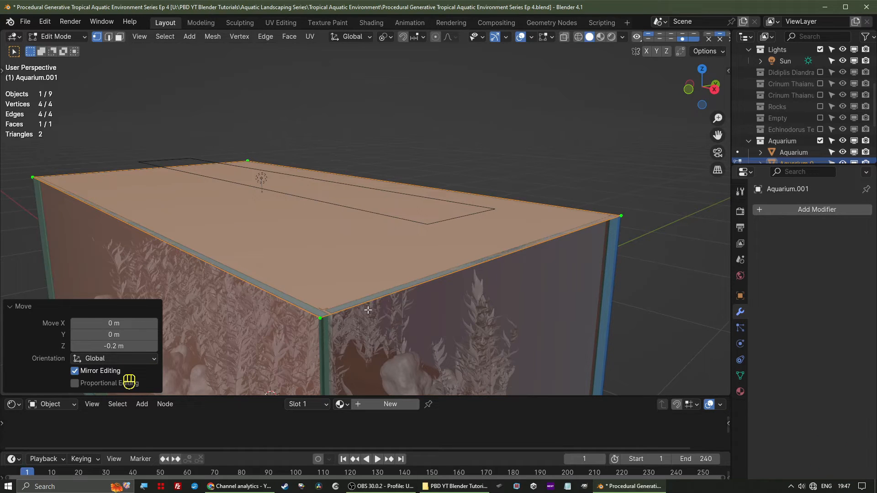
Lower the lid plane by 0.05 m along Z so it sits below the tank's rim.
{"action": "key", "text": "KP_1"}
{"action": "middle_click_drag", "start_coordinate": [527, 281], "coordinate": [598, 251], "text": "shift"}
{"action": "scroll", "coordinate": [533, 231], "scroll_direction": "up", "scroll_amount": 2}
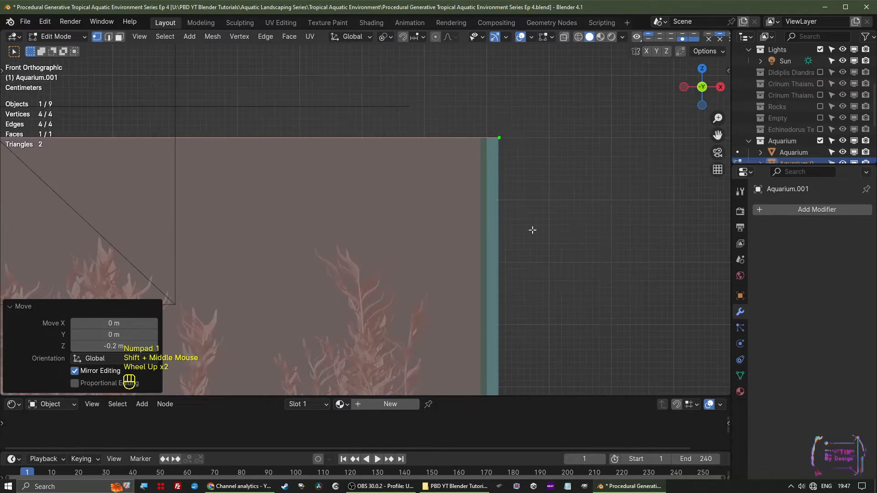
{"action": "middle_click_drag", "start_coordinate": [533, 230], "coordinate": [488, 246], "text": "shift"}
{"action": "key", "text": "g"}
{"action": "key", "text": "z"}
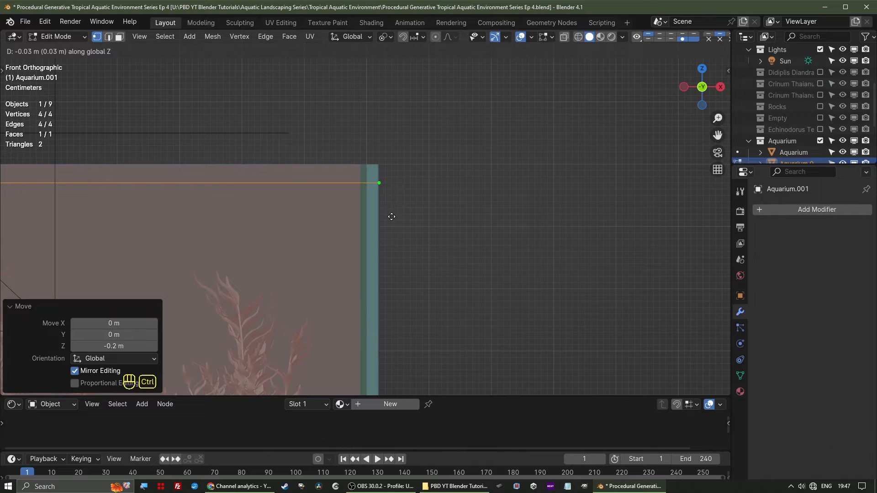
{"action": "left_click", "coordinate": [390, 225]}
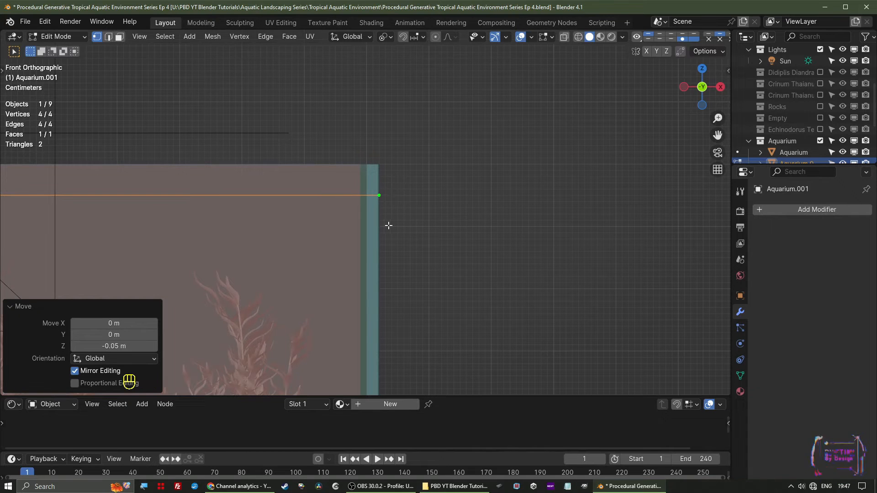
Extrude the lid plane 0.2 m upward along Z to form the hood's side walls.
{"action": "scroll", "coordinate": [389, 224], "scroll_direction": "down", "scroll_amount": 4}
{"action": "middle_click_drag", "start_coordinate": [384, 223], "coordinate": [440, 226], "text": "shift"}
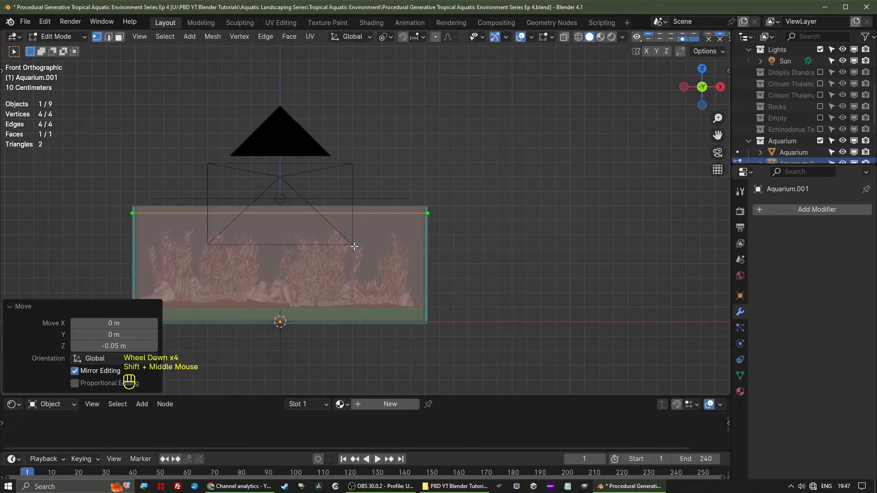
{"action": "scroll", "coordinate": [435, 237], "scroll_direction": "up", "scroll_amount": 2}
{"action": "key", "text": "e"}
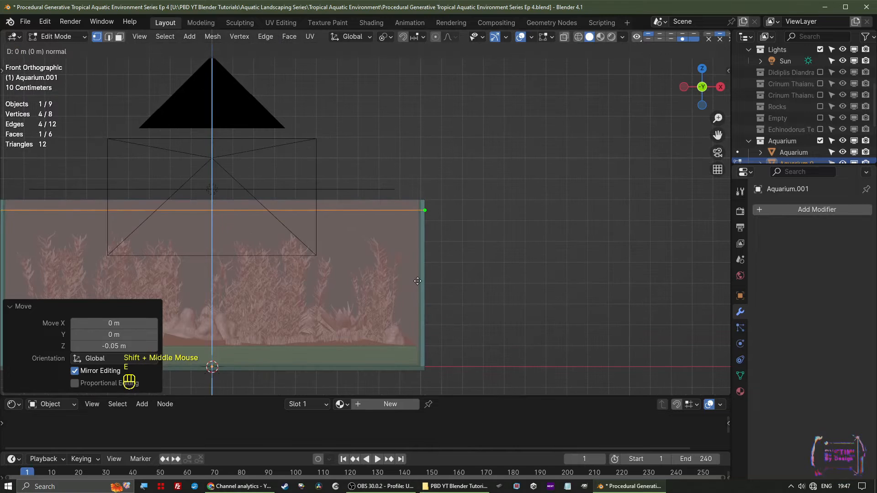
{"action": "left_click", "coordinate": [420, 249]}
{"action": "scroll", "coordinate": [425, 242], "scroll_direction": "up", "scroll_amount": 5}
{"action": "middle_click_drag", "start_coordinate": [425, 242], "coordinate": [442, 258], "text": "shift"}
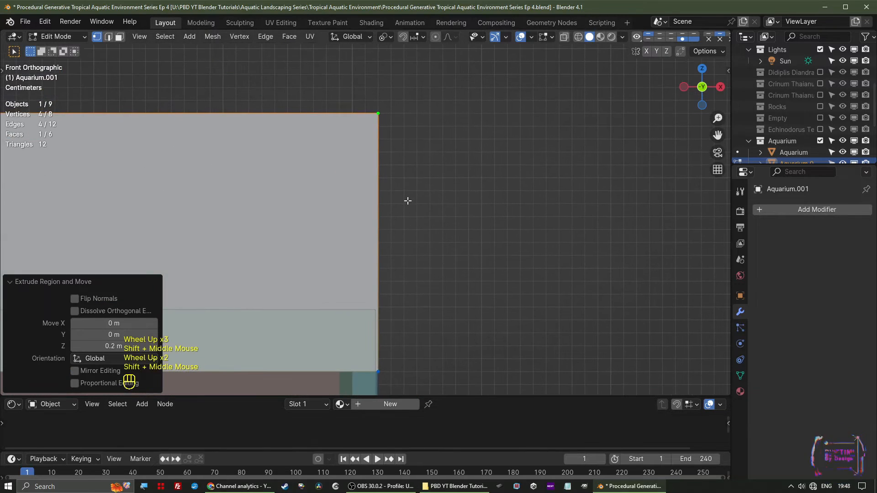
Move the top face of the extruded hood down by 0.05 m along Z.
{"action": "key", "text": "g"}
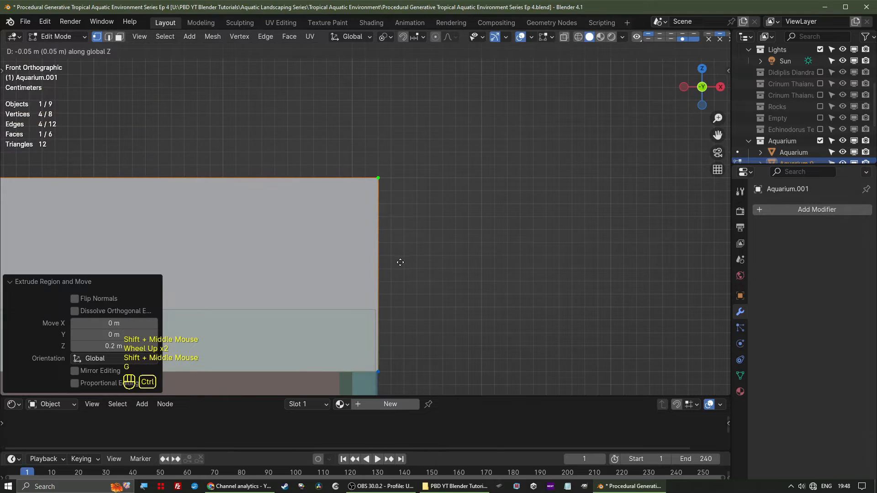
{"action": "left_click", "coordinate": [401, 261]}
{"action": "scroll", "coordinate": [371, 247], "scroll_direction": "down", "scroll_amount": 2}
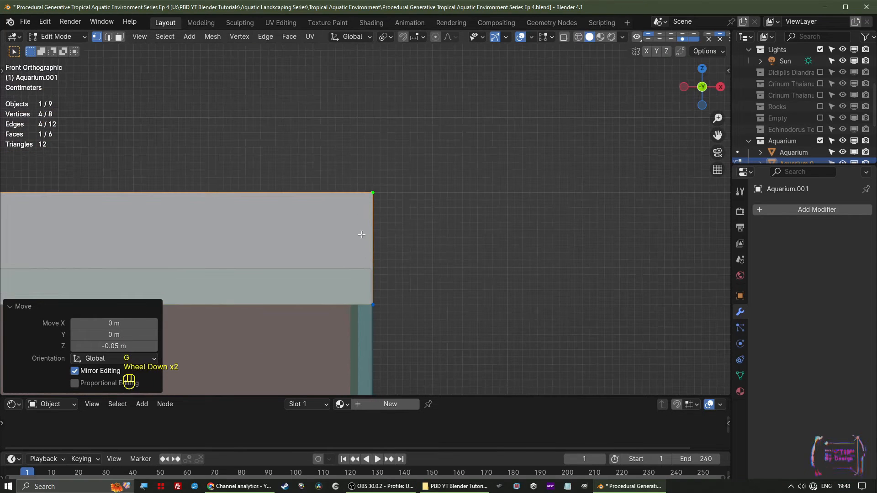
Inset the hood's top face with a thickness of 0.15 m.
{"action": "key", "text": "i"}
{"action": "middle_click_drag", "start_coordinate": [388, 255], "coordinate": [568, 302]}
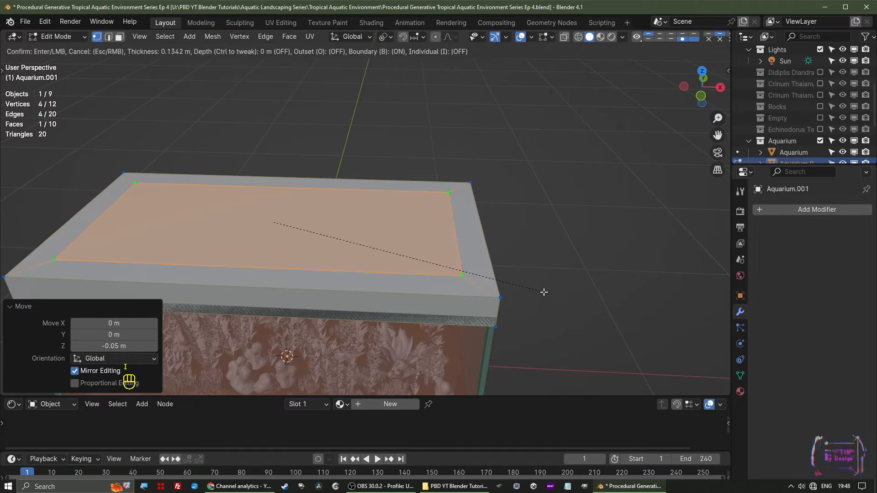
{"action": "left_click", "coordinate": [485, 296]}
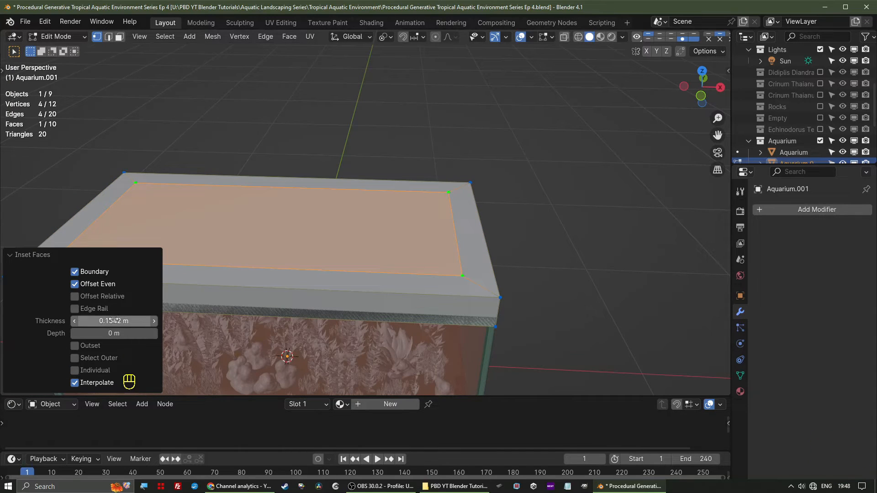
{"action": "left_click", "coordinate": [132, 321]}
{"action": "type", "text": "."}
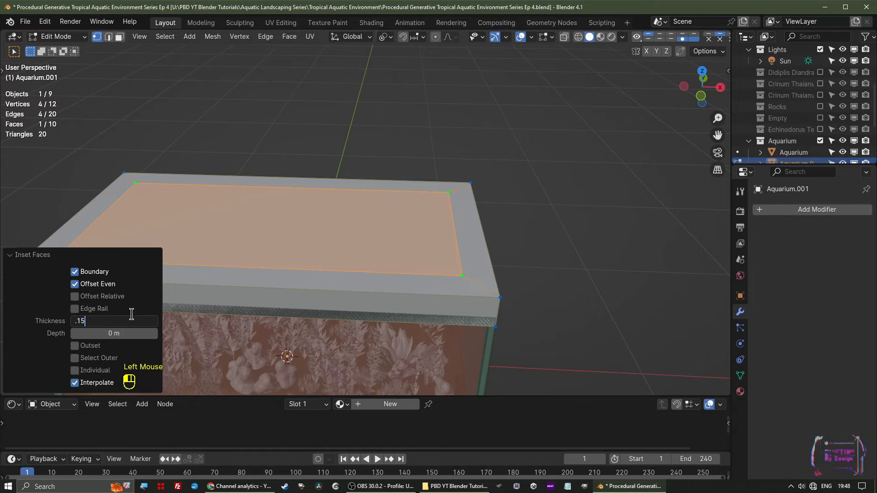
{"action": "type", "text": "15"}
{"action": "key", "text": "Return"}
{"action": "left_click", "coordinate": [16, 257]}
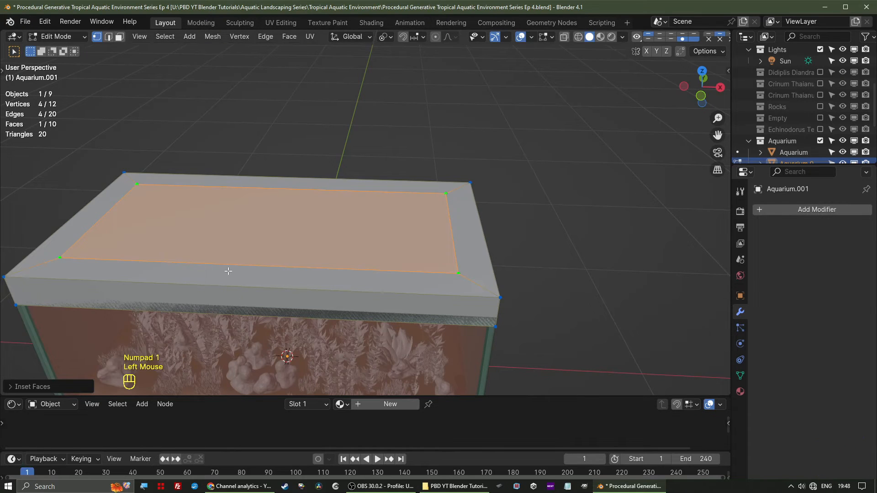
Raise the inset top face along the Z axis to give the hood sloping upper sides.
{"action": "key", "text": "KP_1"}
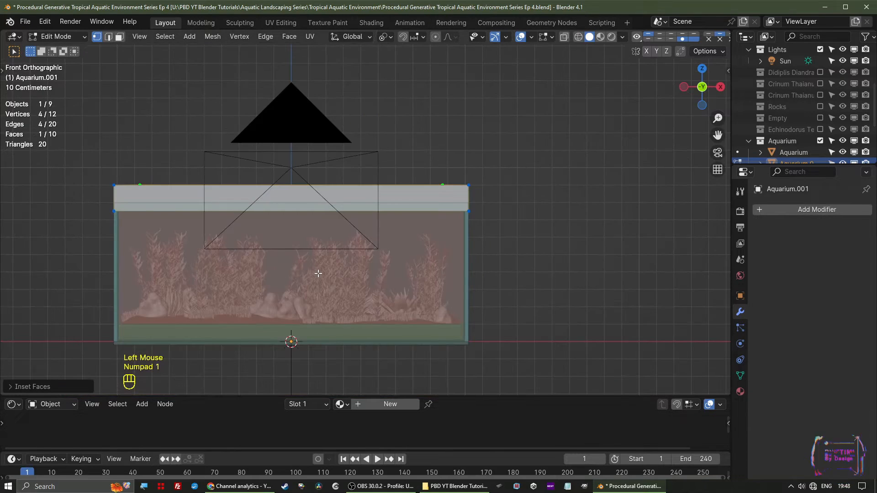
{"action": "middle_click_drag", "start_coordinate": [318, 273], "coordinate": [334, 299], "text": "shift"}
{"action": "key", "text": "g"}
{"action": "key", "text": "z"}
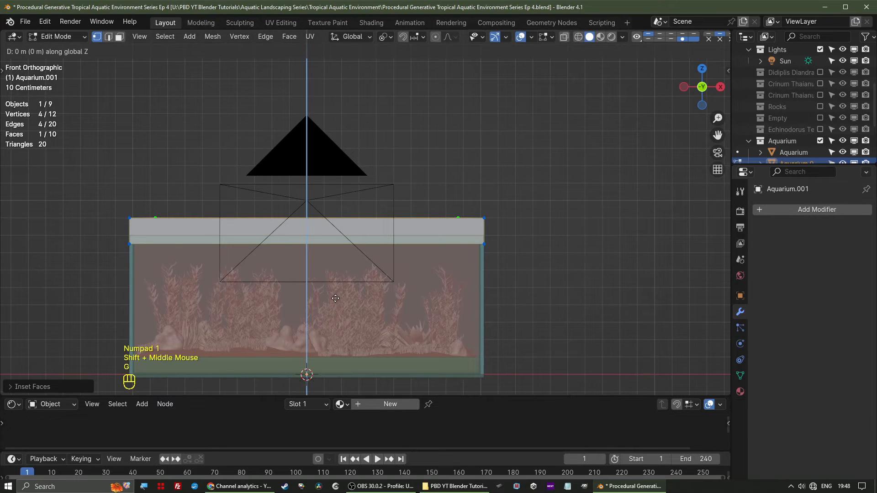
{"action": "left_click", "coordinate": [352, 272]}
{"action": "middle_click_drag", "start_coordinate": [352, 272], "coordinate": [437, 238]}
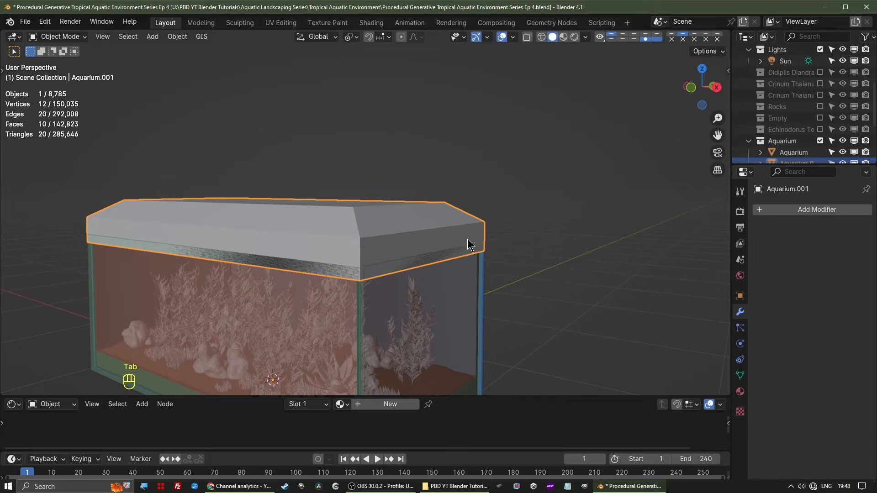
Apply the hood's scale and raise it 1 m along Z, clear of the tank.
{"action": "key", "text": "ctrl+a"}
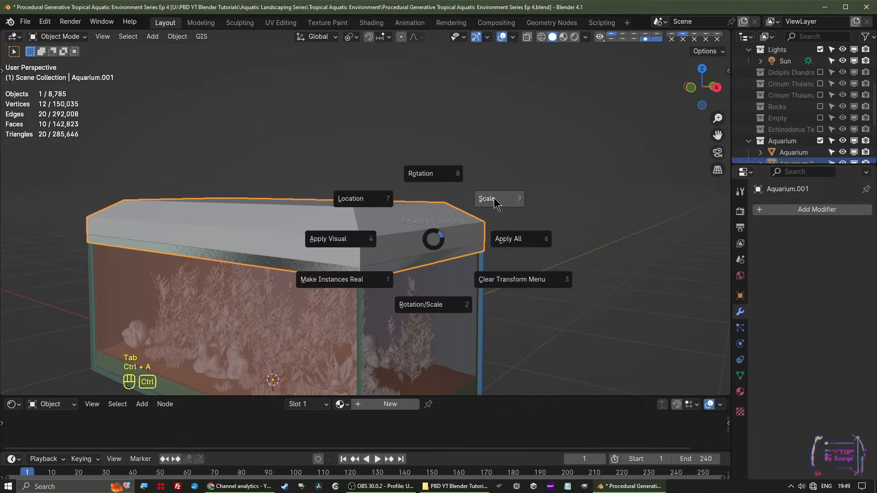
{"action": "left_click", "coordinate": [496, 202]}
{"action": "scroll", "coordinate": [496, 204], "scroll_direction": "down", "scroll_amount": 2}
{"action": "key", "text": "g"}
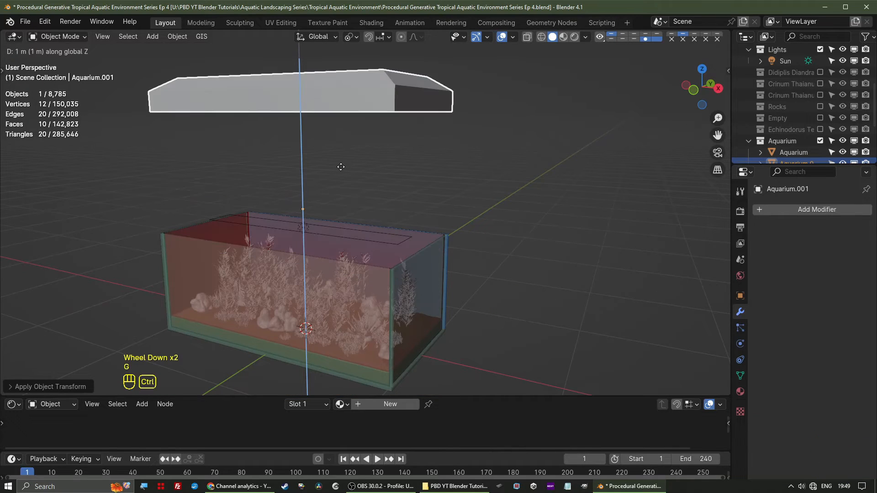
{"action": "left_click", "coordinate": [341, 167]}
Delete the hood's bottom face so that its underside is open.
{"action": "middle_click_drag", "start_coordinate": [341, 167], "coordinate": [376, 48]}
{"action": "middle_click_drag", "start_coordinate": [370, 89], "coordinate": [358, 158], "text": "shift"}
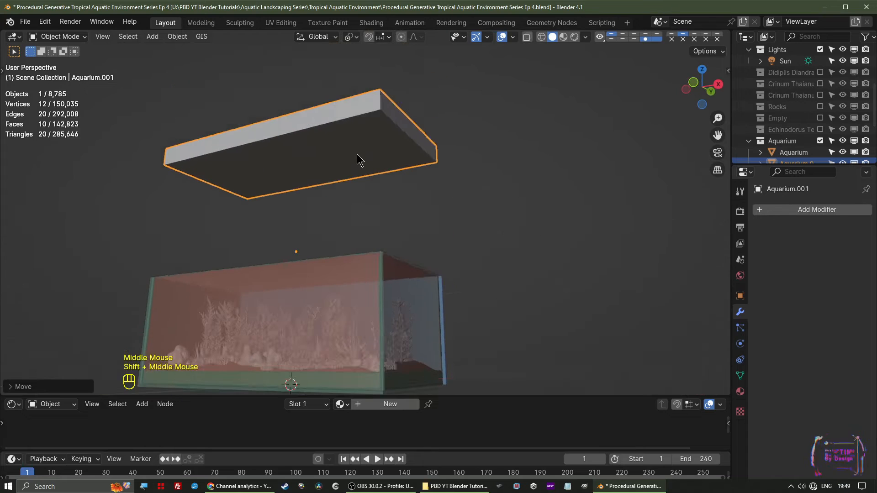
{"action": "scroll", "coordinate": [358, 158], "scroll_direction": "up", "scroll_amount": 2}
{"action": "middle_click_drag", "start_coordinate": [362, 111], "coordinate": [291, 166], "text": "shift"}
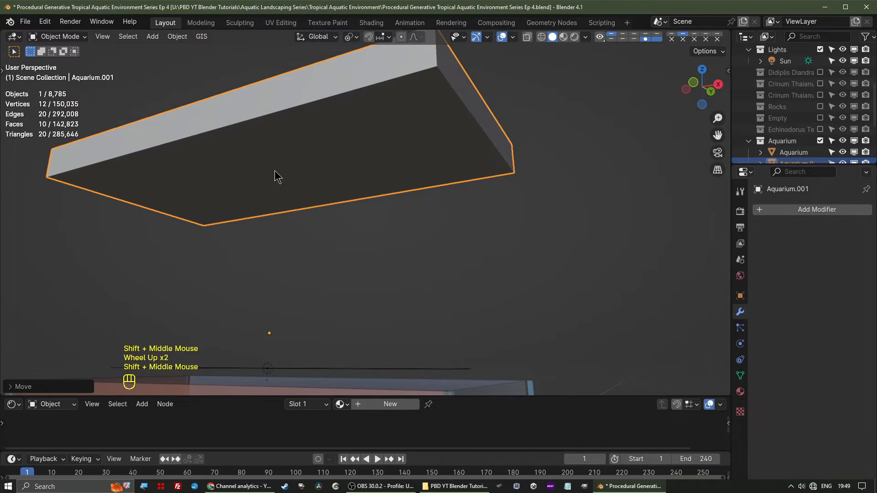
{"action": "key", "text": "Tab"}
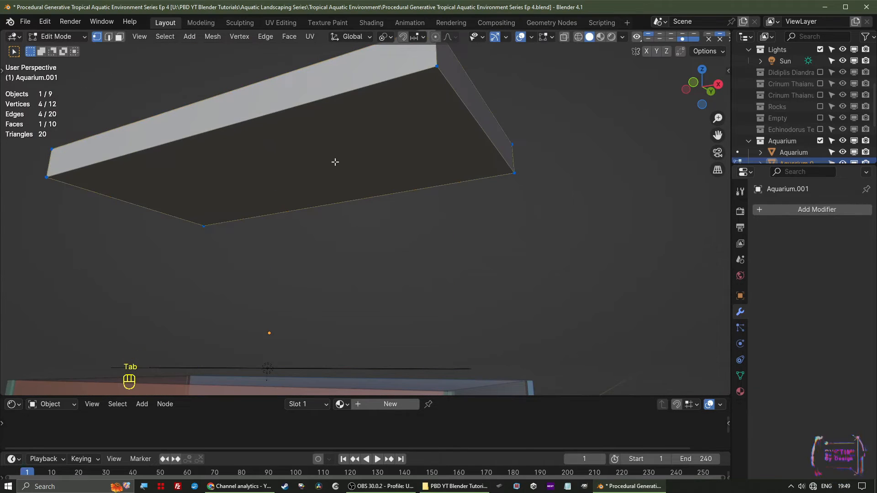
{"action": "key", "text": "3"}
{"action": "left_click", "coordinate": [330, 159]}
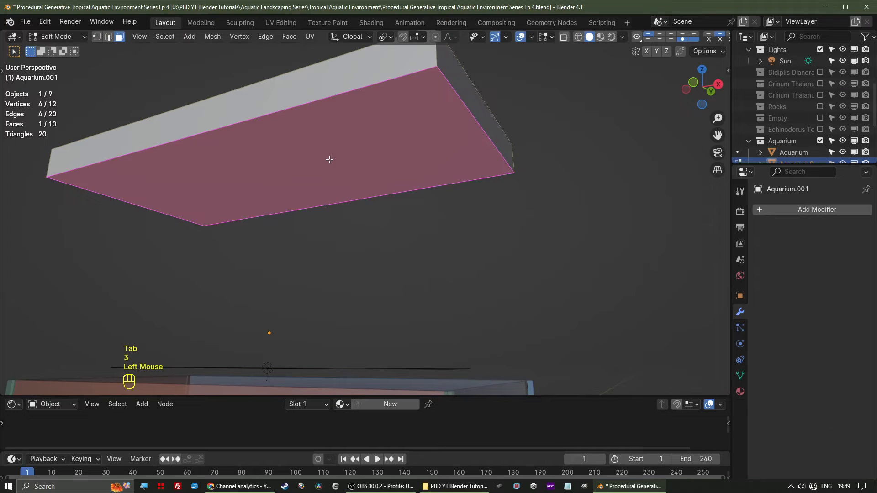
{"action": "key", "text": "Delete"}
{"action": "left_click", "coordinate": [322, 184]}
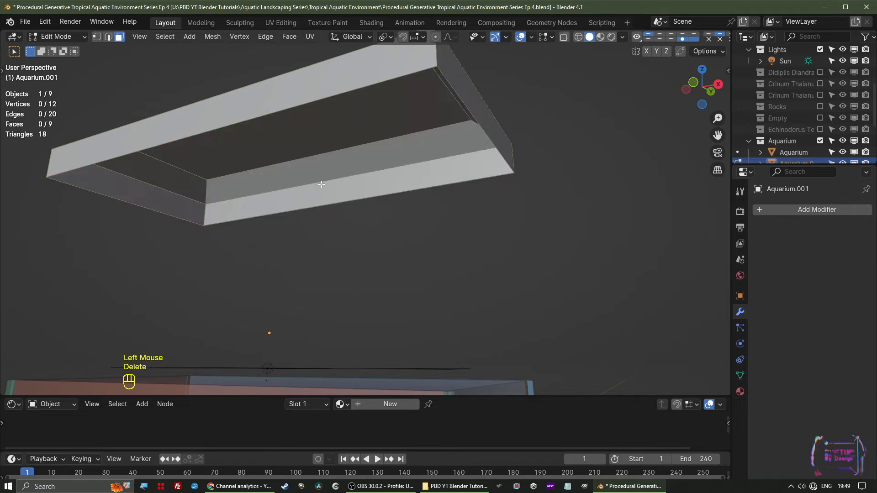
Return to Object Mode and lower the hood along Z back over the aquarium's rim.
{"action": "middle_click_drag", "start_coordinate": [322, 184], "coordinate": [446, 213]}
{"action": "scroll", "coordinate": [391, 211], "scroll_direction": "down", "scroll_amount": 3}
{"action": "key", "text": "Tab"}
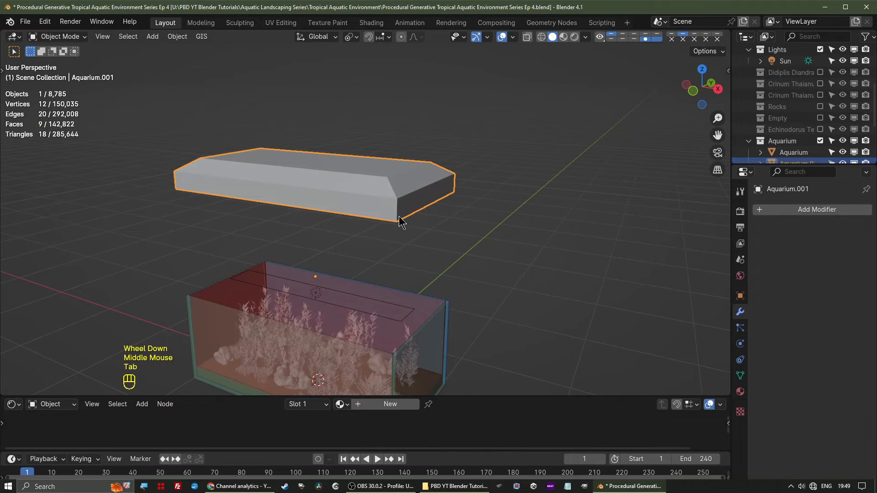
{"action": "key", "text": "g"}
{"action": "key", "text": "z"}
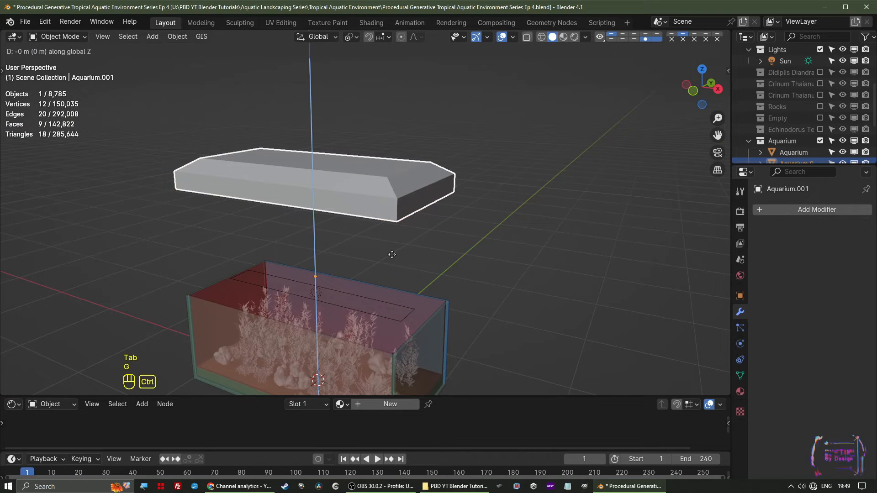
{"action": "left_click", "coordinate": [393, 288]}
Add a Solidify modifier to the hood with a thickness of 0.025 m.
{"action": "scroll", "coordinate": [423, 276], "scroll_direction": "up", "scroll_amount": 2}
{"action": "middle_click_drag", "start_coordinate": [404, 298], "coordinate": [324, 239], "text": "shift"}
{"action": "scroll", "coordinate": [424, 276], "scroll_direction": "up", "scroll_amount": 1}
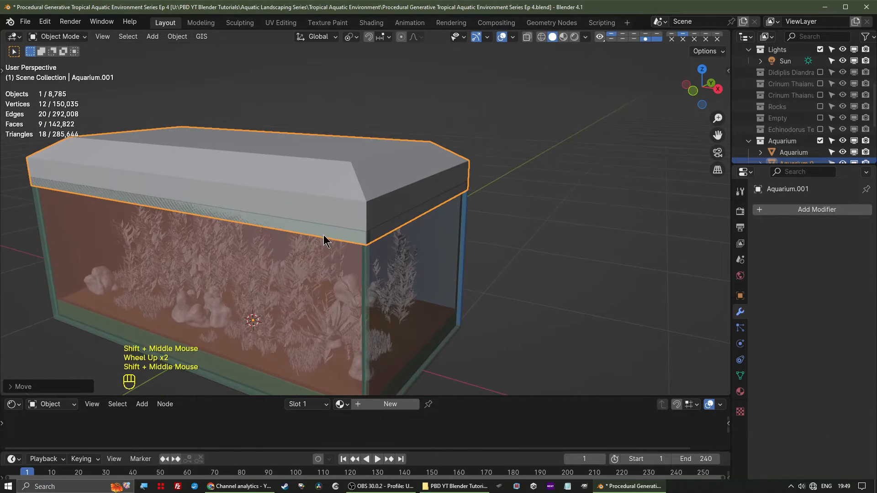
{"action": "middle_click", "coordinate": [369, 238]}
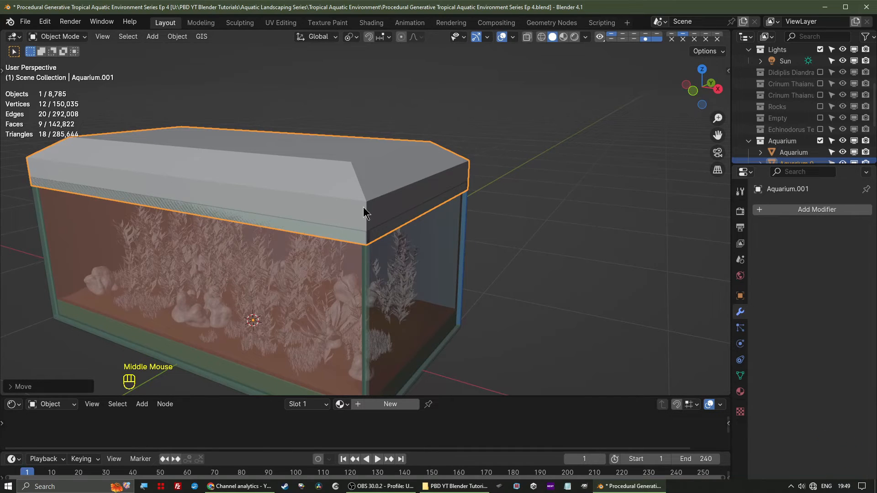
{"action": "left_click", "coordinate": [777, 211]}
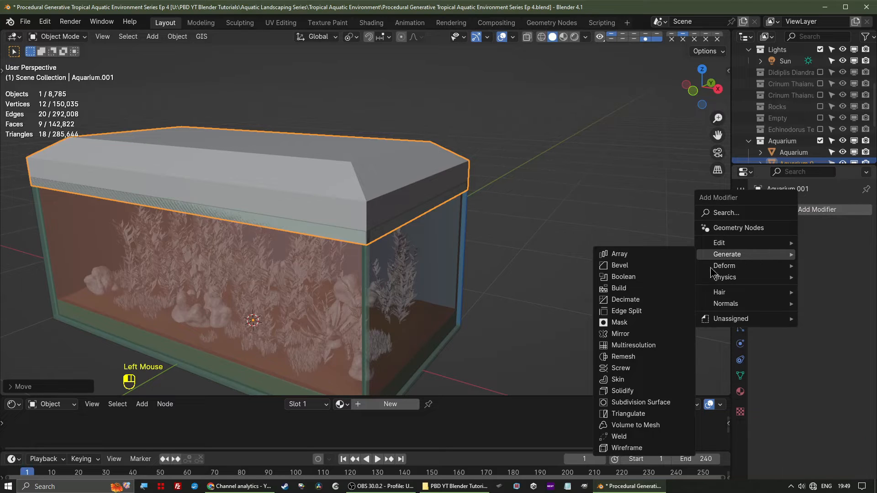
{"action": "left_click", "coordinate": [640, 391]}
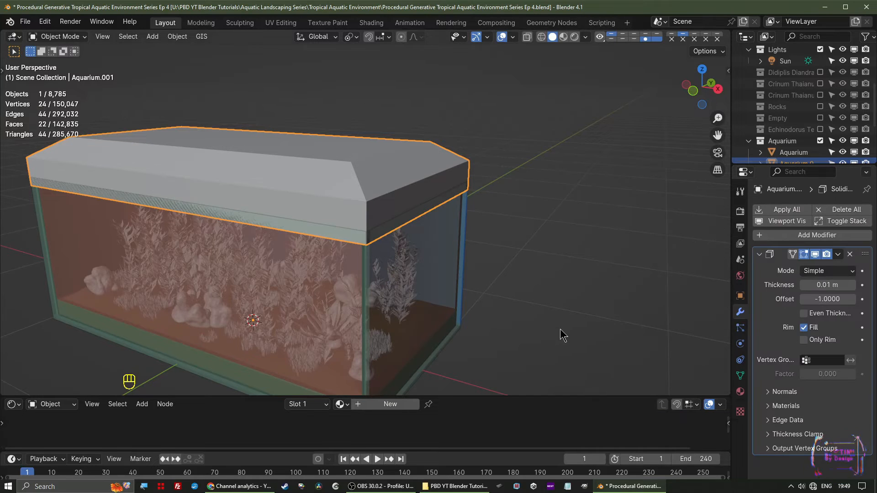
{"action": "left_click", "coordinate": [822, 285]}
{"action": "type", "text": ".025"}
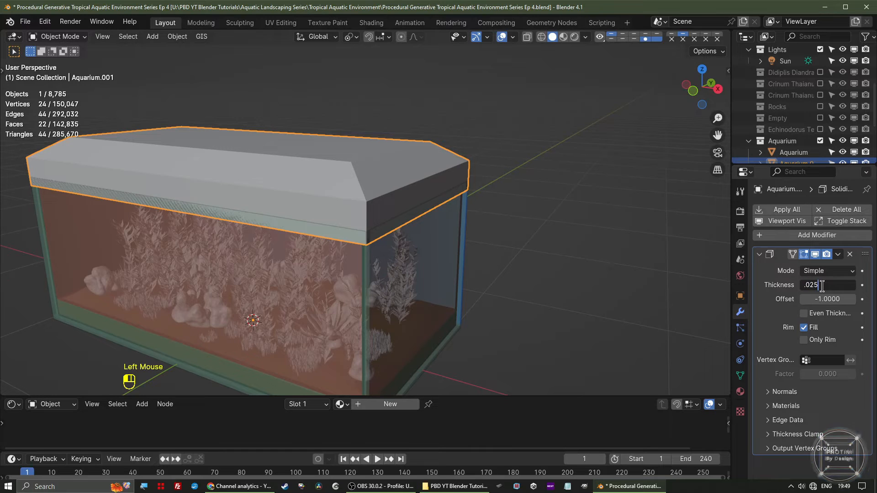
{"action": "key", "text": "Return"}
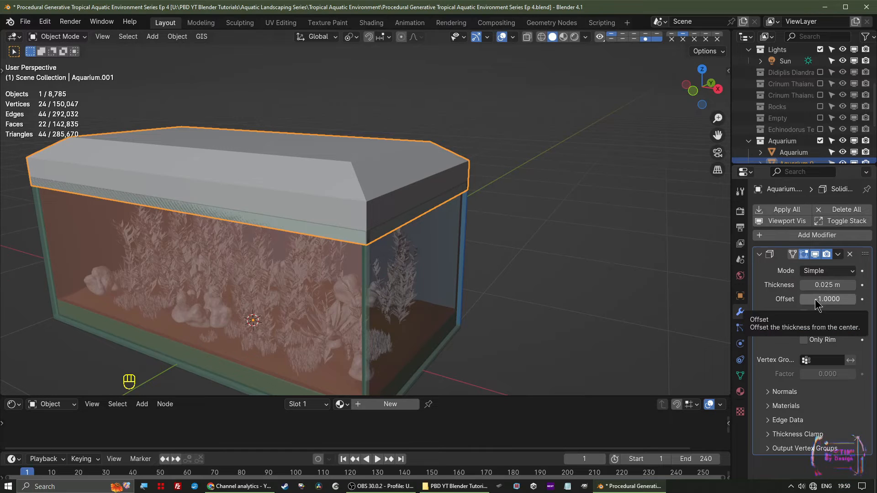
Set the hood's Solidify offset to 1 and thickness to 0.01 m, with Even Thickness enabled.
{"action": "left_click_drag", "start_coordinate": [817, 302], "coordinate": [855, 301]}
{"action": "middle_click_drag", "start_coordinate": [433, 275], "coordinate": [471, 242]}
{"action": "left_click", "coordinate": [819, 285]}
{"action": "type", "text": "."}
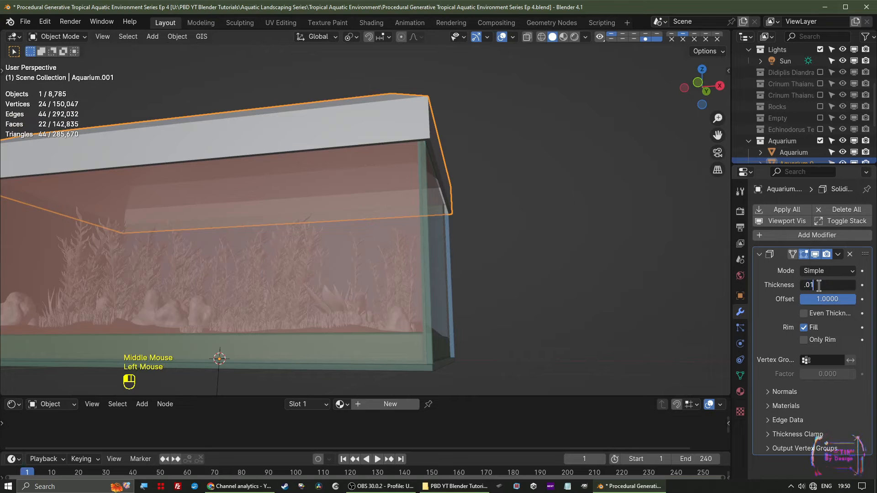
{"action": "type", "text": "01"}
{"action": "key", "text": "Return"}
{"action": "middle_click_drag", "start_coordinate": [461, 196], "coordinate": [507, 317]}
{"action": "left_click", "coordinate": [804, 314]}
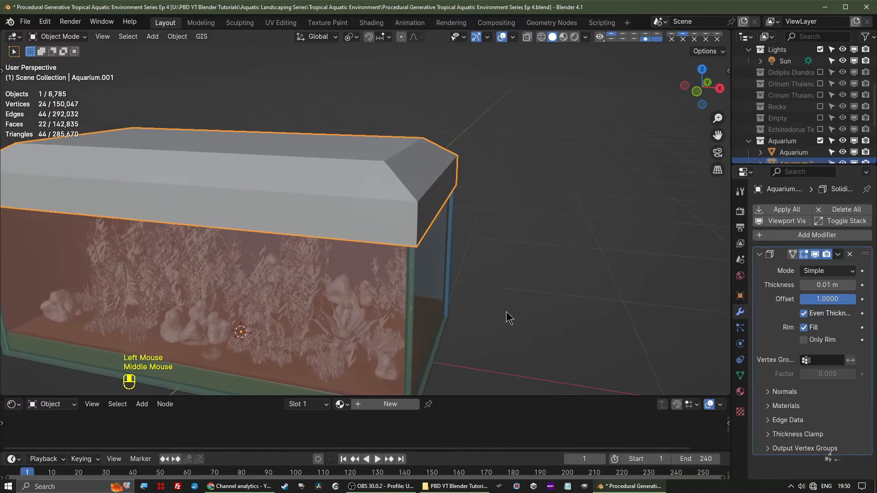
Inspect the hood's face orientation from below and above with Solidify temporarily hidden, restoring the normal display and the modifier.
{"action": "left_click", "coordinate": [815, 255]}
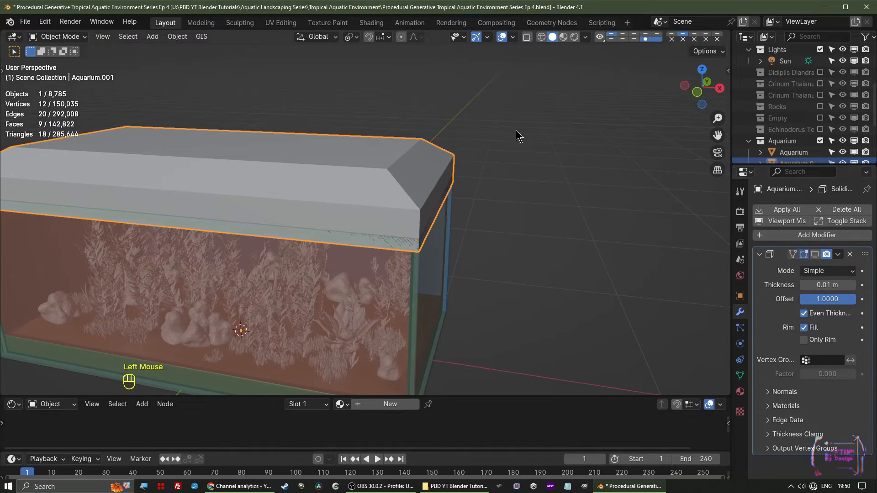
{"action": "left_click", "coordinate": [513, 37]}
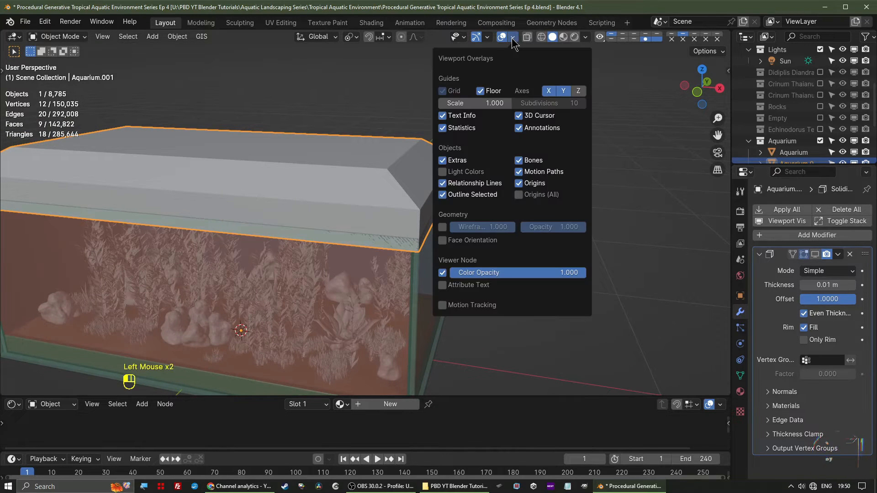
{"action": "left_click", "coordinate": [453, 241]}
{"action": "middle_click_drag", "start_coordinate": [446, 266], "coordinate": [394, 222]}
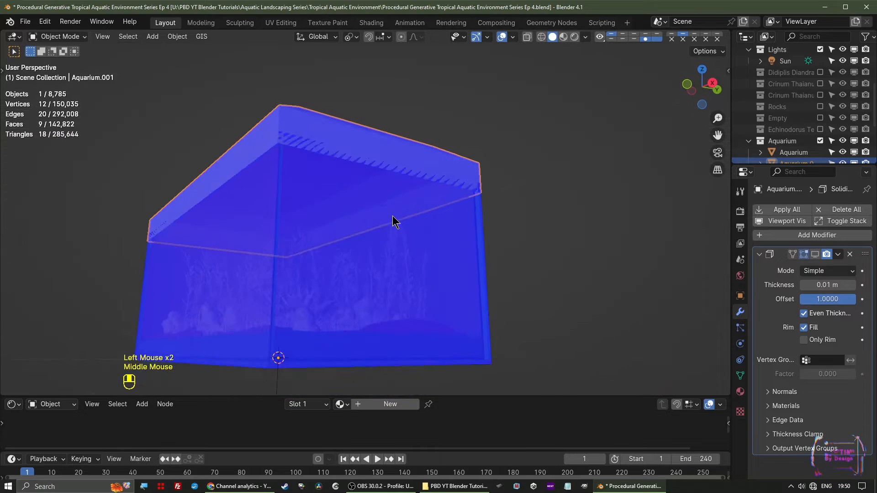
{"action": "mouse_move", "coordinate": [329, 126]}
{"action": "middle_mouse_down"}
{"action": "mouse_move", "coordinate": [364, 231]}
{"action": "mouse_move", "coordinate": [402, 234]}
{"action": "mouse_move", "coordinate": [389, 224]}
{"action": "middle_mouse_up"}
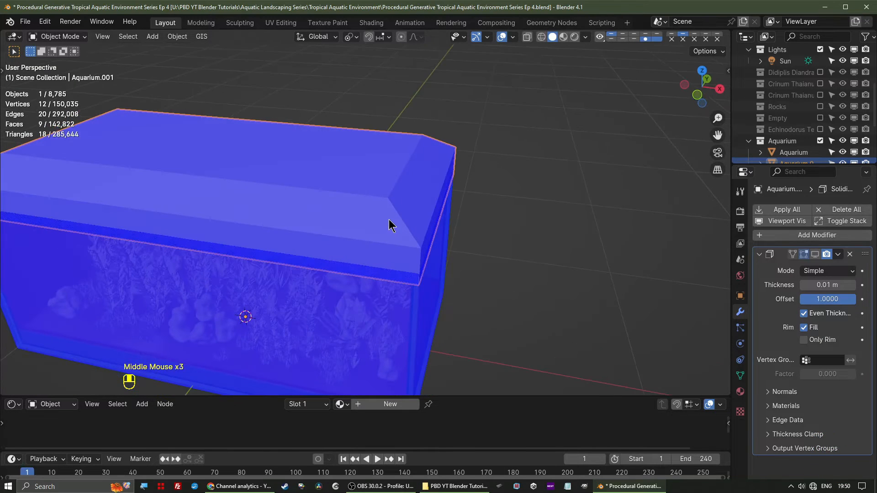
{"action": "left_click", "coordinate": [513, 38]}
{"action": "left_click", "coordinate": [453, 240]}
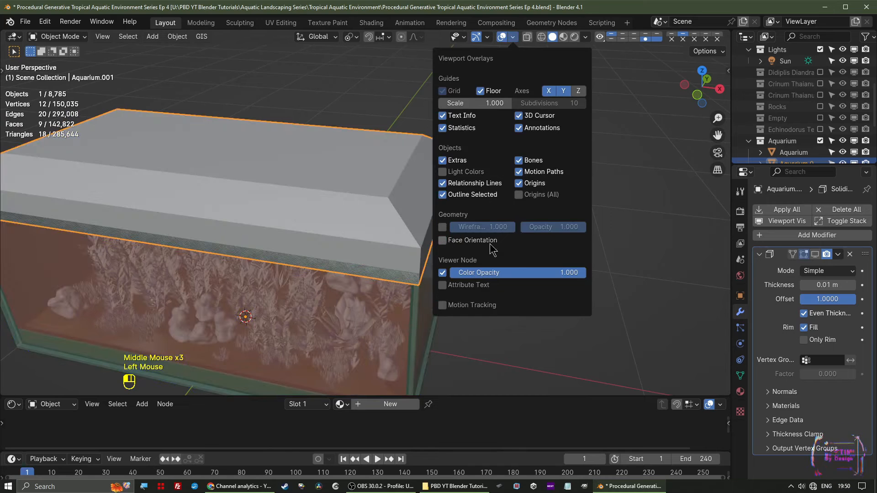
{"action": "left_click", "coordinate": [815, 254]}
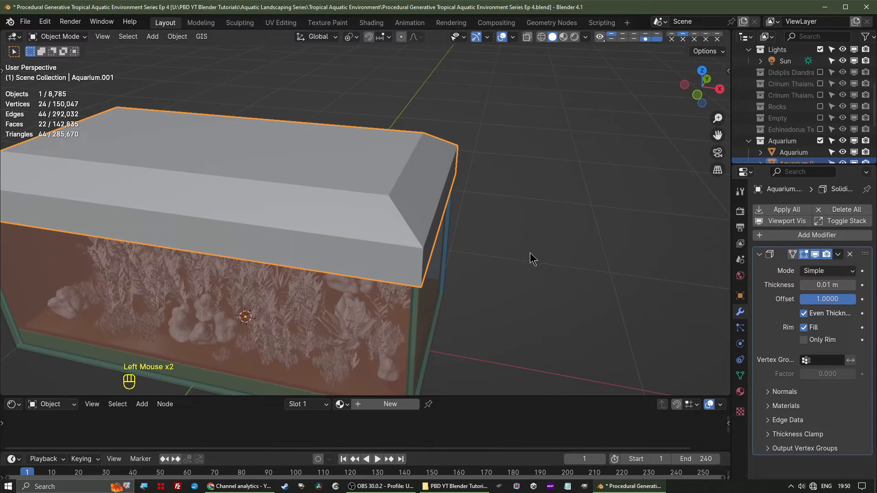
Collapse the Solidify settings and add a Bevel modifier to the hood.
{"action": "middle_click_drag", "start_coordinate": [529, 253], "coordinate": [552, 214], "text": "shift"}
{"action": "middle_click_drag", "start_coordinate": [462, 207], "coordinate": [371, 176]}
{"action": "scroll", "coordinate": [425, 250], "scroll_direction": "up", "scroll_amount": 4}
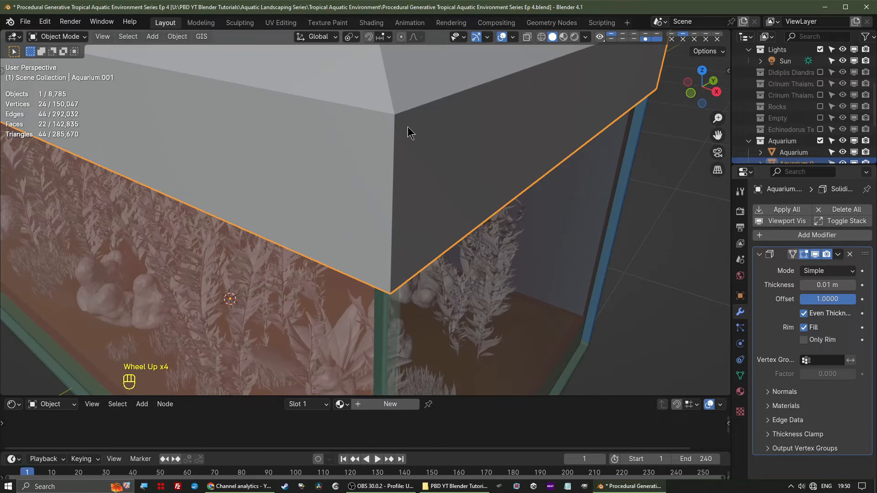
{"action": "middle_click_drag", "start_coordinate": [403, 214], "coordinate": [516, 191]}
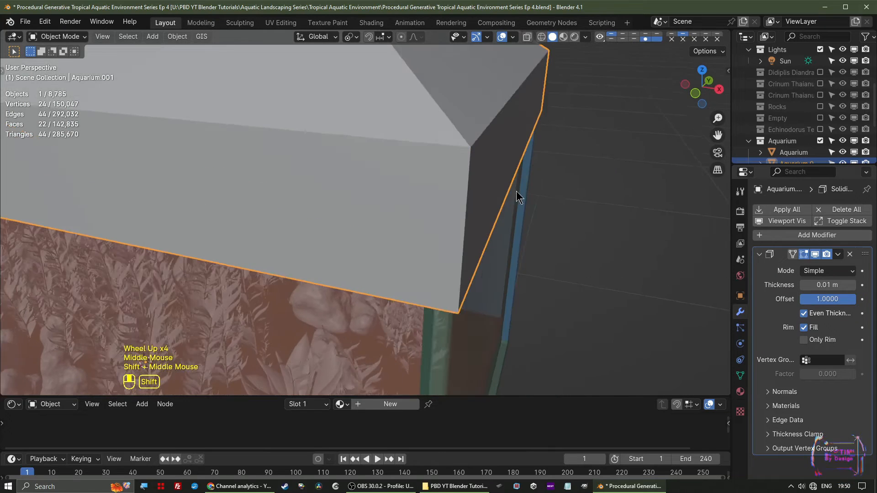
{"action": "left_click", "coordinate": [761, 255]}
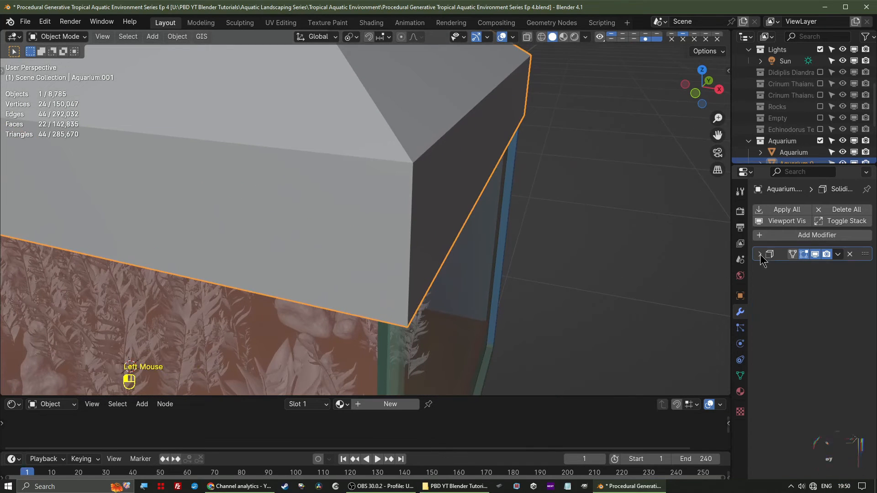
{"action": "left_click", "coordinate": [793, 235]}
{"action": "mouse_move", "coordinate": [793, 235]}
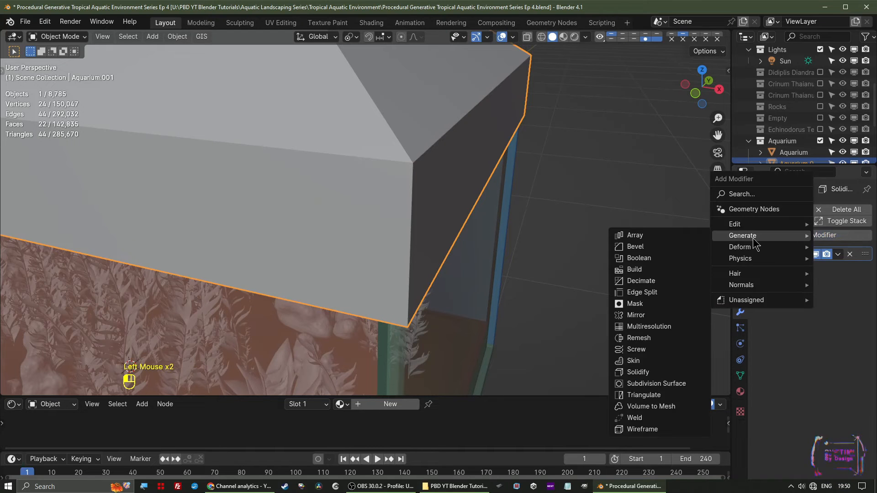
{"action": "left_click", "coordinate": [676, 247]}
Set the hood's Bevel amount to 0.025 m.
{"action": "middle_click_drag", "start_coordinate": [675, 250], "coordinate": [429, 205]}
{"action": "scroll", "coordinate": [497, 182], "scroll_direction": "up", "scroll_amount": 2}
{"action": "scroll", "coordinate": [430, 190], "scroll_direction": "up", "scroll_amount": 1}
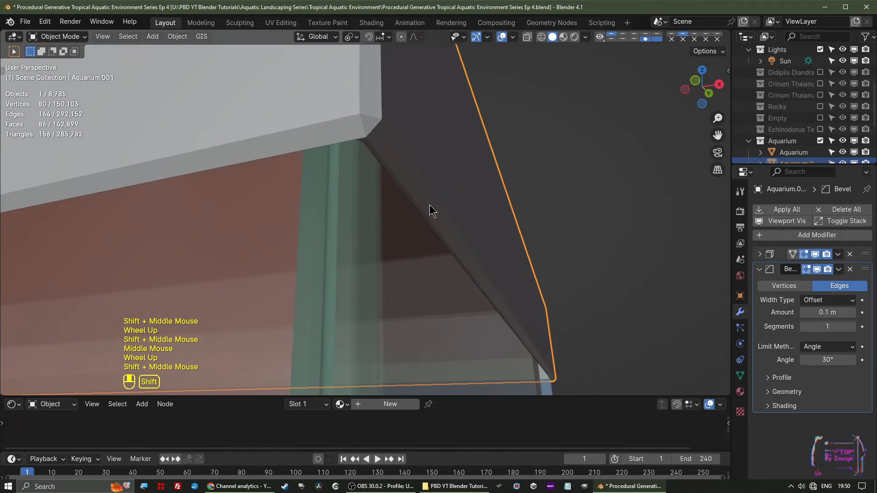
{"action": "middle_click_drag", "start_coordinate": [379, 139], "coordinate": [380, 160], "text": "shift"}
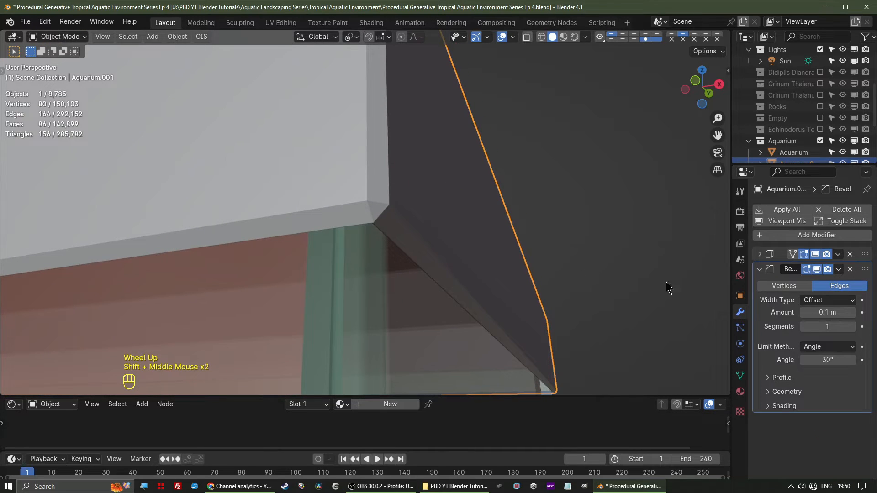
{"action": "left_click", "coordinate": [834, 312]}
{"action": "type", "text": "."}
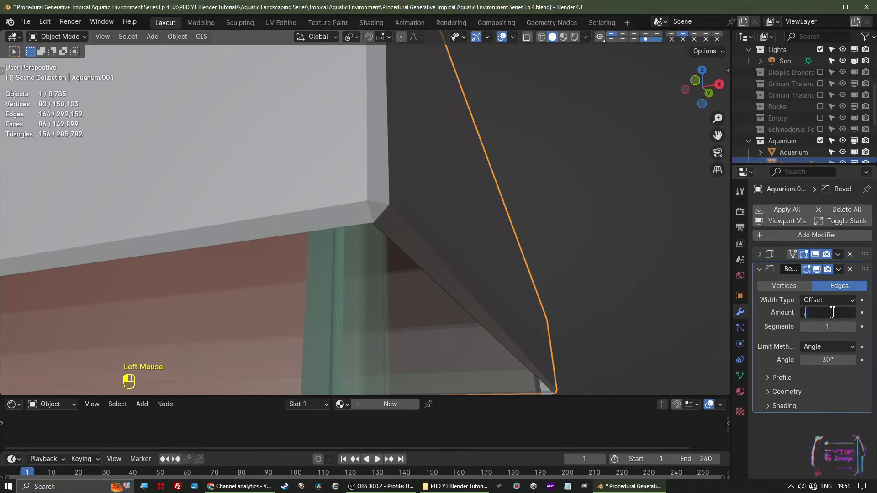
{"action": "type", "text": "025"}
{"action": "key", "text": "Return"}
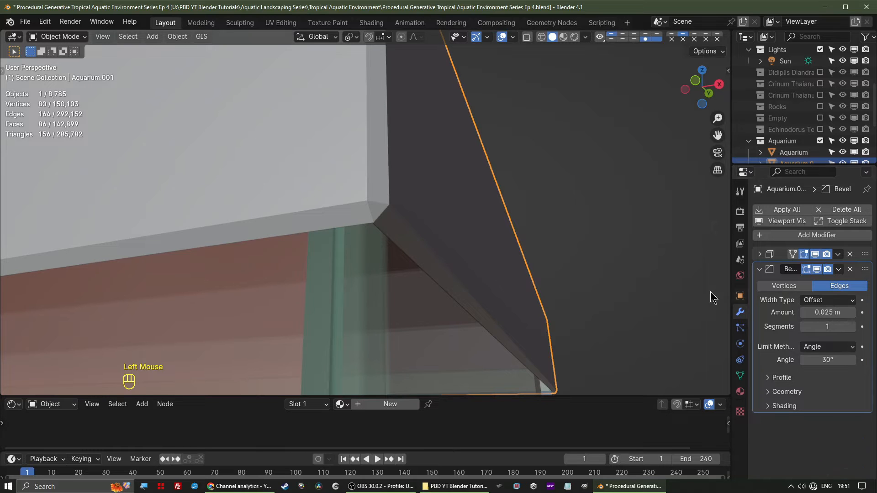
Reduce the hood's Bevel amount to 0.0025 m for a finer edge.
{"action": "left_click_drag", "start_coordinate": [827, 312], "coordinate": [822, 313], "text": "shift"}
{"action": "left_click", "coordinate": [823, 312]}
{"action": "type", "text": "."}
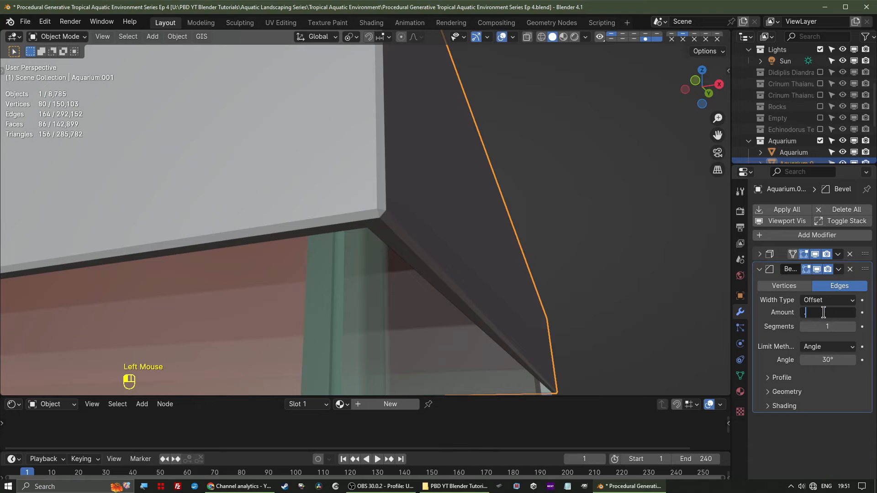
{"action": "type", "text": "0025"}
{"action": "key", "text": "Return"}
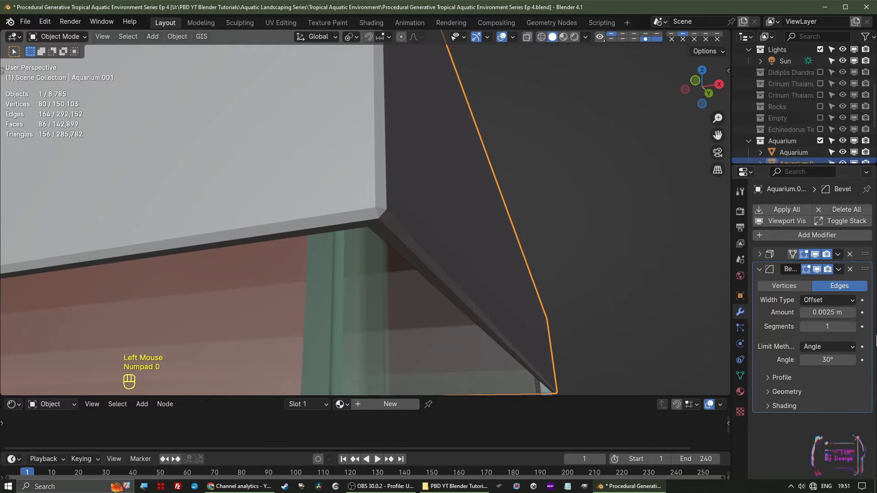
Increase the Bevel segments to 7 to round the hood's edges.
{"action": "left_click", "coordinate": [852, 327]}
{"action": "left_click", "coordinate": [851, 327]}
{"action": "left_click", "coordinate": [851, 327]}
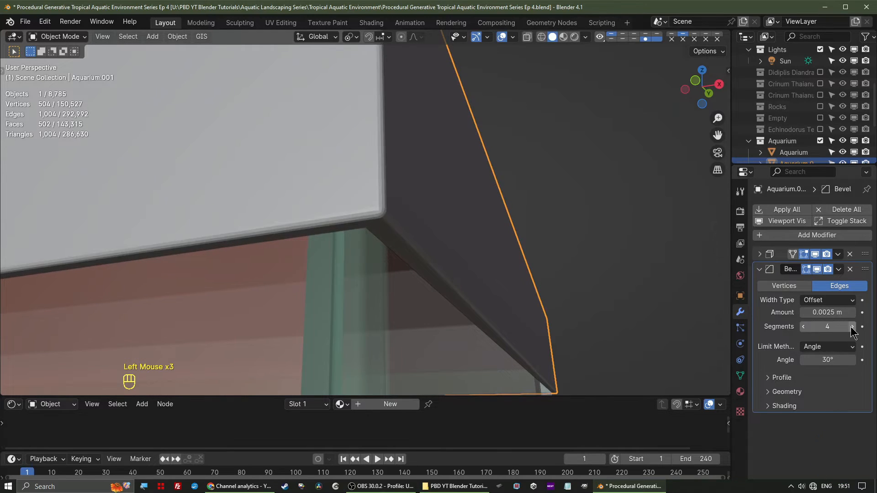
{"action": "left_click", "coordinate": [851, 327]}
{"action": "left_click", "coordinate": [852, 327]}
{"action": "left_click", "coordinate": [851, 327]}
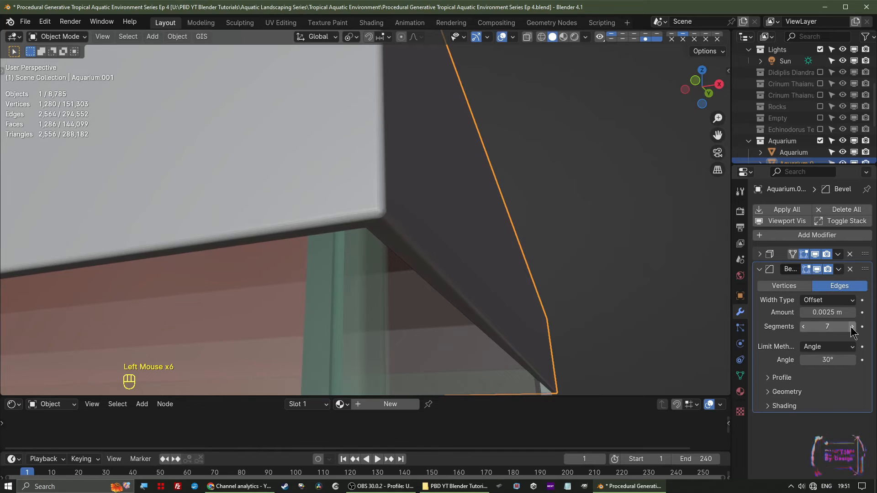
Set the hood's Bevel segments to 8 and turn off its Solidify viewport display for mesh editing.
{"action": "left_click", "coordinate": [852, 327]}
{"action": "scroll", "coordinate": [584, 268], "scroll_direction": "down", "scroll_amount": 1}
{"action": "middle_click_drag", "start_coordinate": [583, 268], "coordinate": [525, 270], "text": "shift"}
{"action": "scroll", "coordinate": [440, 272], "scroll_direction": "up", "scroll_amount": 1}
{"action": "middle_click_drag", "start_coordinate": [525, 270], "coordinate": [440, 268]}
{"action": "key", "text": "Tab"}
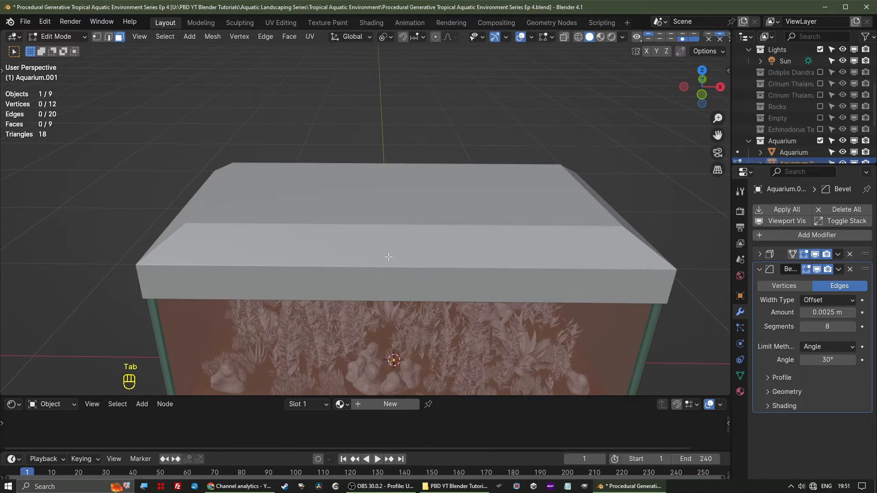
{"action": "left_click", "coordinate": [817, 252]}
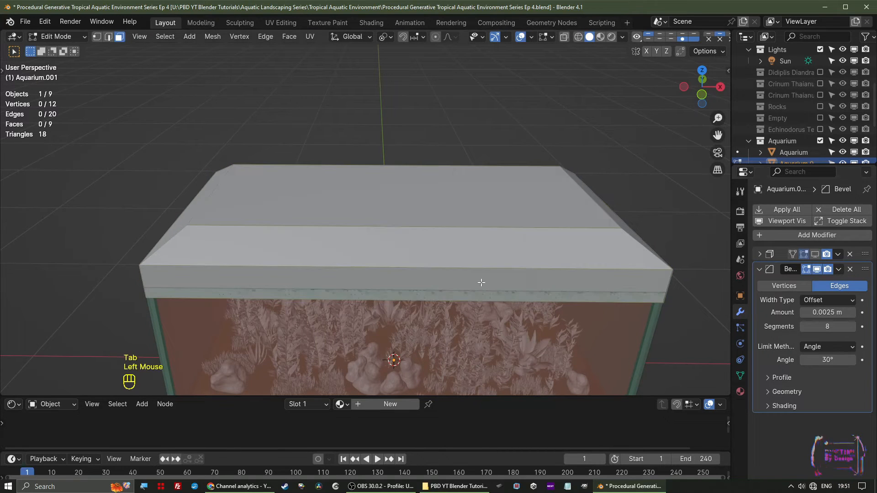
Add a centred loop cut across the hood from front to back and bevel it into a wide strip.
{"action": "middle_click_drag", "start_coordinate": [481, 283], "coordinate": [404, 280]}
{"action": "key", "text": "ctrl+r"}
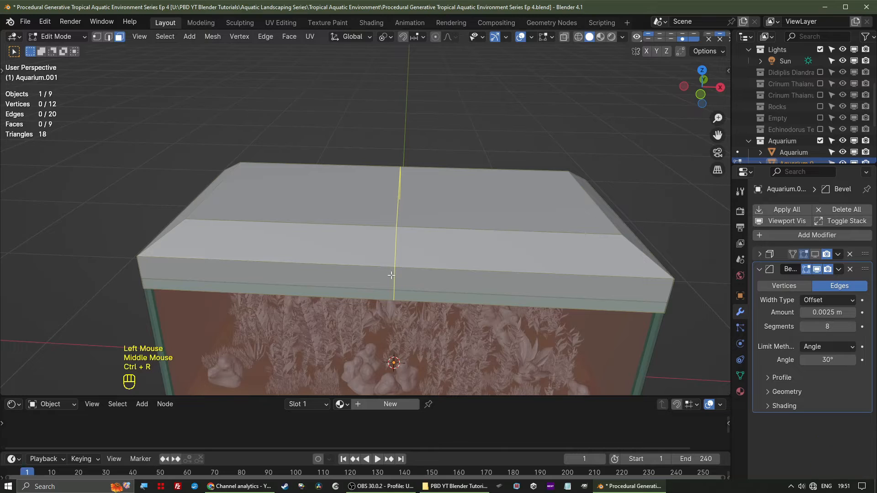
{"action": "left_click", "coordinate": [433, 278]}
{"action": "right_click", "coordinate": [434, 277]}
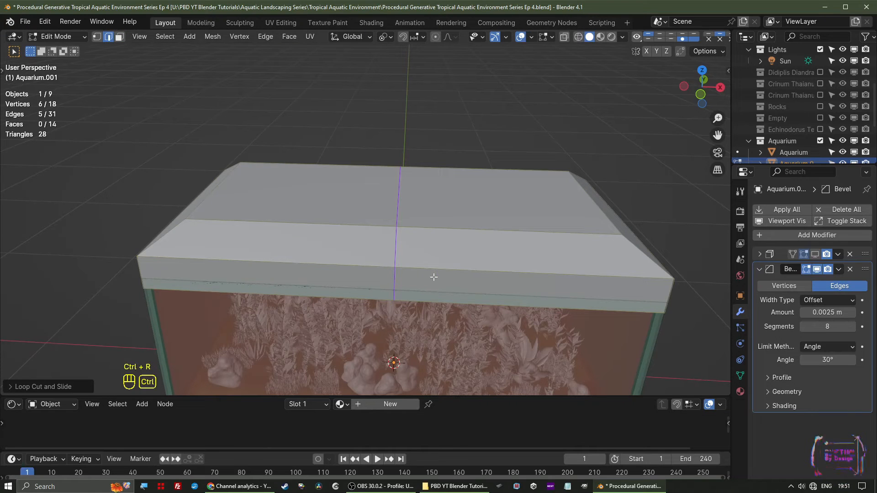
{"action": "key", "text": "ctrl+b"}
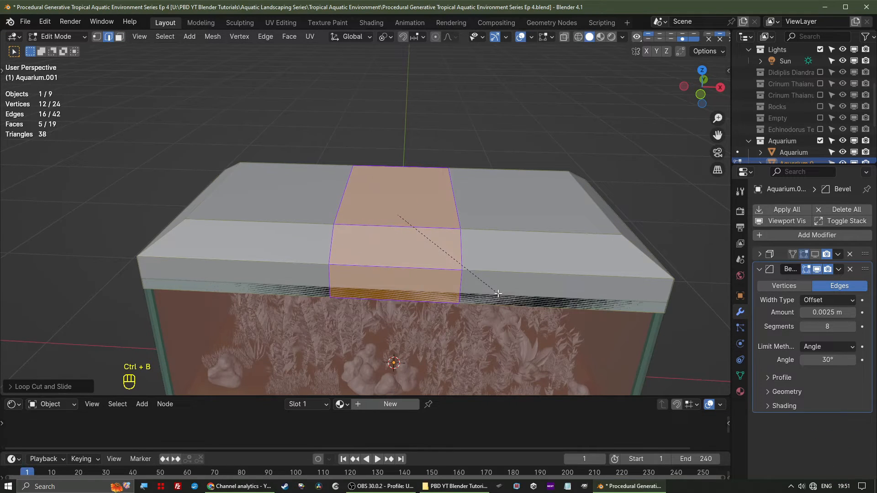
{"action": "left_click", "coordinate": [497, 294]}
Inset the strip's face on the hood's front slope to outline a rectangular feeding flap.
{"action": "scroll", "coordinate": [444, 284], "scroll_direction": "up", "scroll_amount": 3}
{"action": "key", "text": "3"}
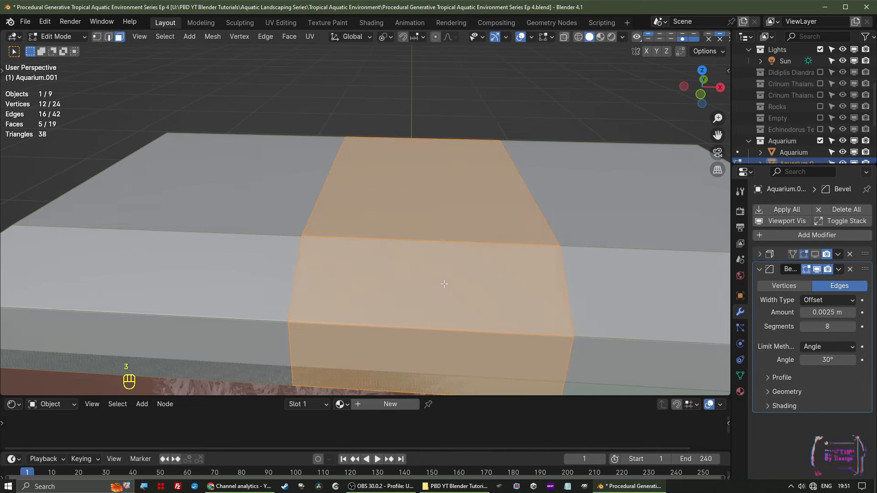
{"action": "left_click", "coordinate": [444, 284]}
{"action": "middle_click_drag", "start_coordinate": [614, 284], "coordinate": [644, 275]}
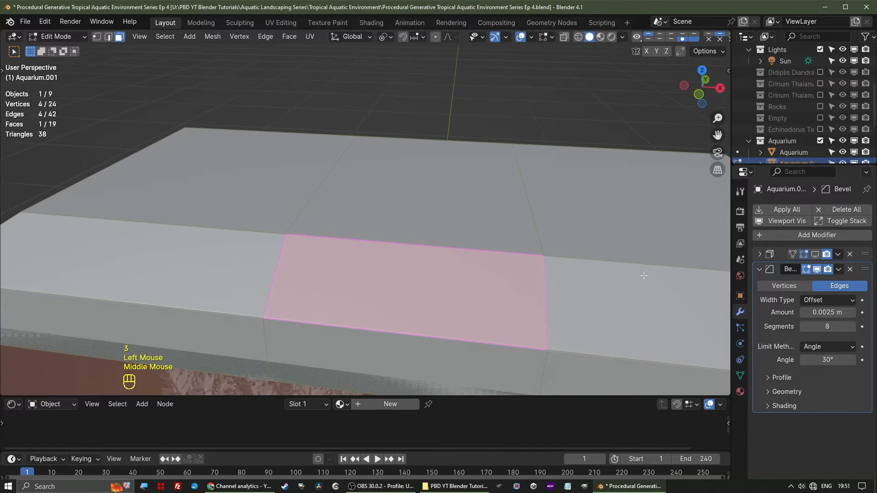
{"action": "key", "text": "i"}
{"action": "left_click", "coordinate": [527, 288]}
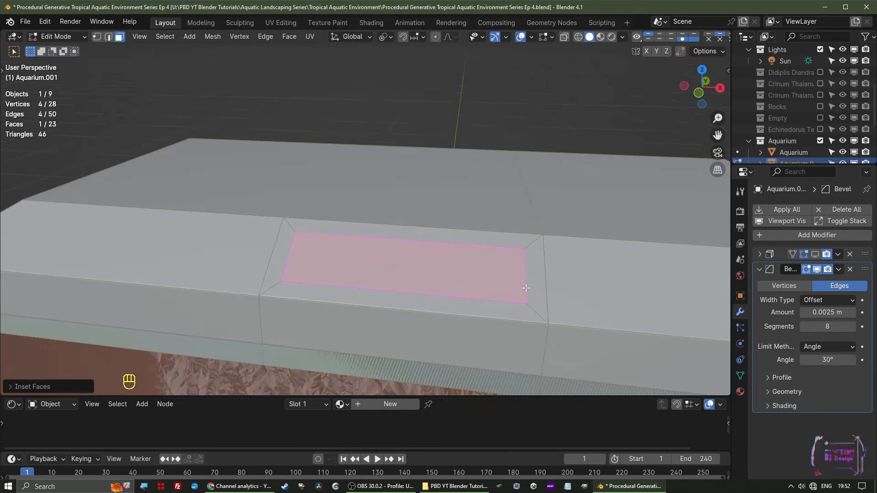
Separate the inset face from the hood as its own object and return to Object Mode.
{"action": "key", "text": "p"}
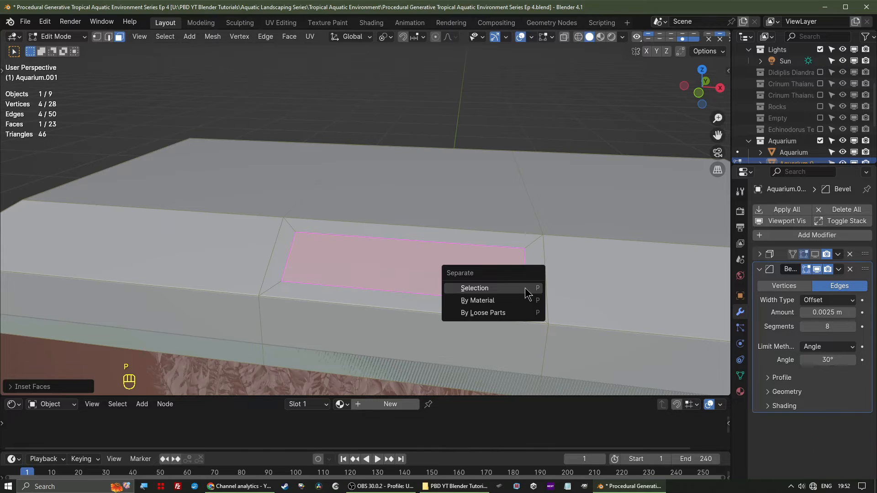
{"action": "left_click", "coordinate": [524, 288]}
{"action": "key", "text": "Tab"}
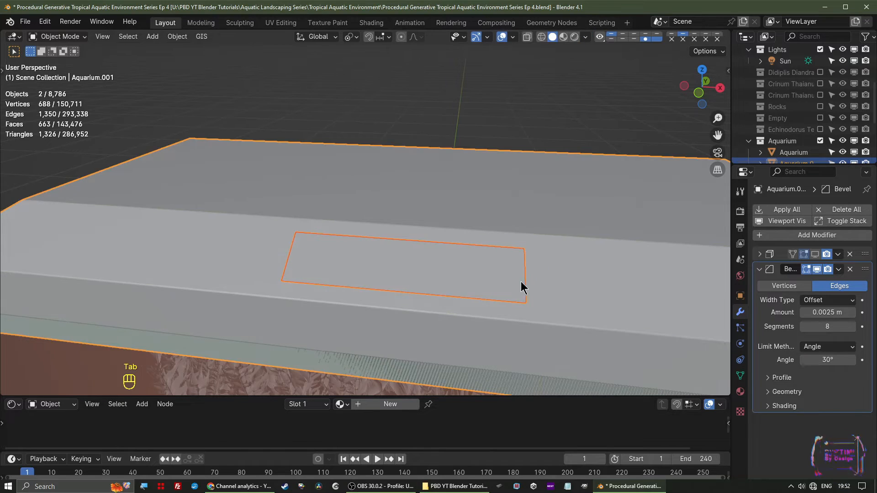
Snap the 3D cursor to the middle of the separated flap's upper edge.
{"action": "left_click", "coordinate": [480, 268]}
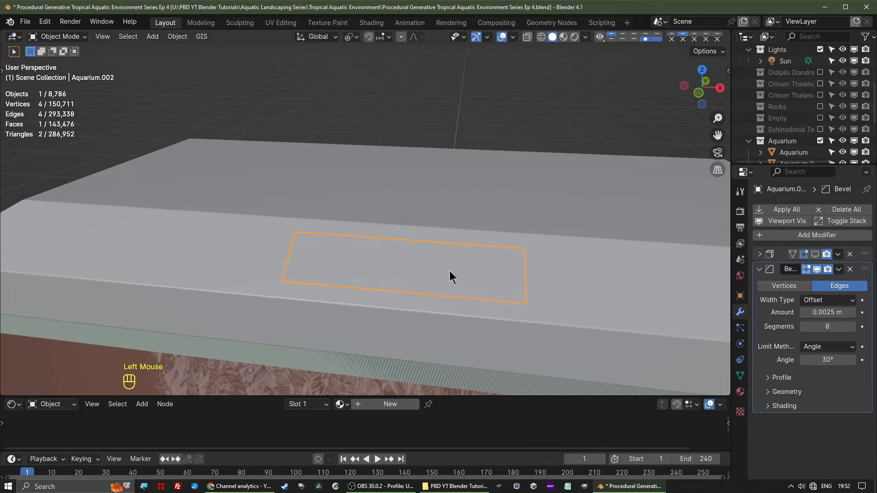
{"action": "key", "text": "Tab"}
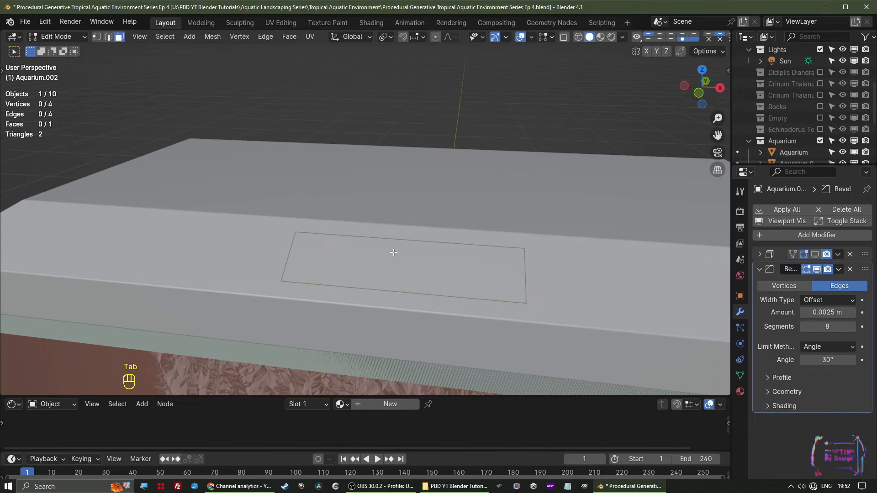
{"action": "key", "text": "2"}
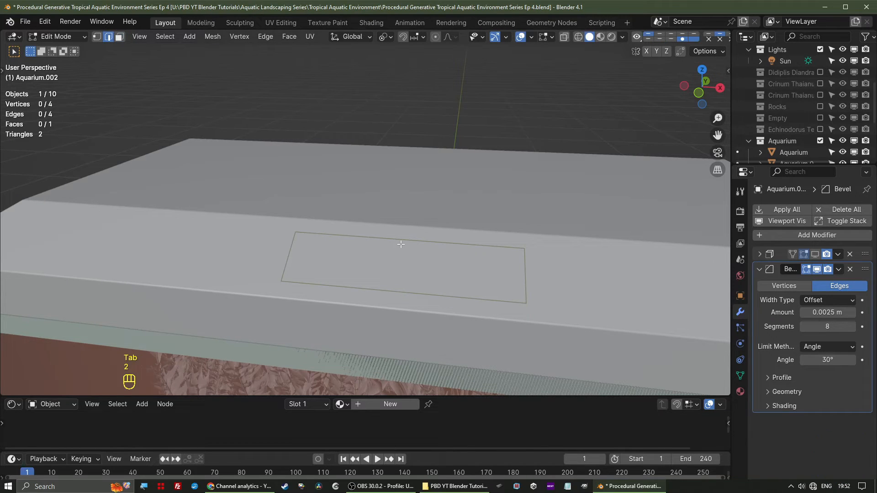
{"action": "left_click", "coordinate": [402, 240]}
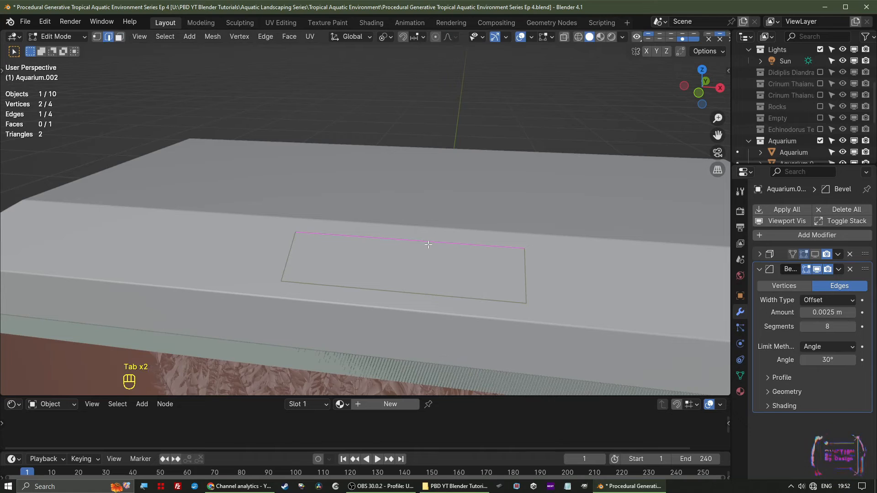
{"action": "key", "text": "shift+s"}
{"action": "left_click", "coordinate": [429, 311]}
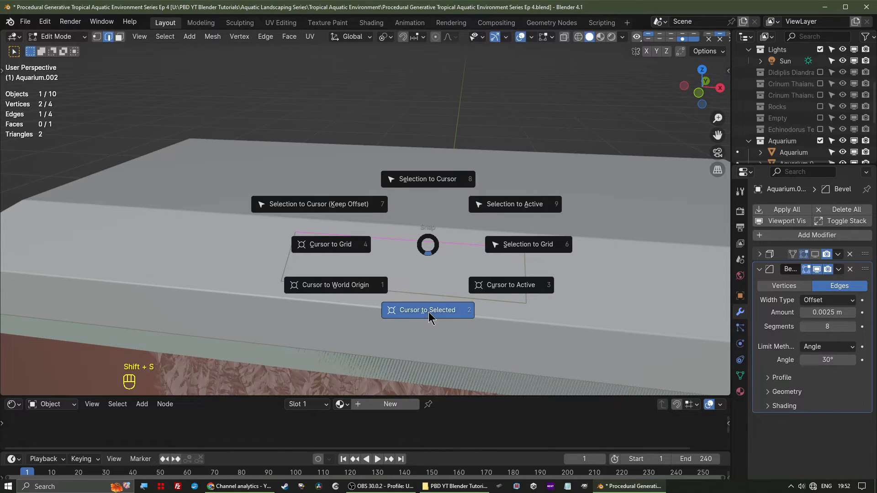
{"action": "key", "text": "Tab"}
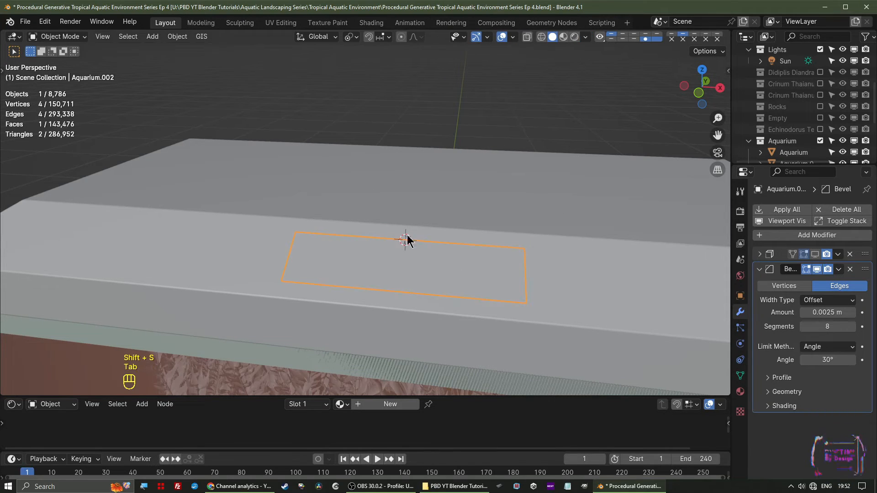
Set the flap's origin to the 3D cursor so it hinges along its upper edge.
{"action": "left_click", "coordinate": [179, 37]}
{"action": "mouse_move", "coordinate": [201, 61]}
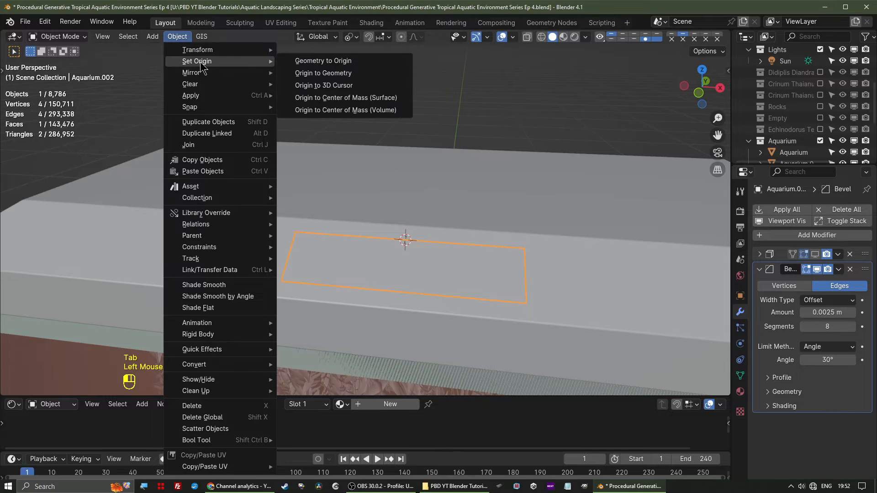
{"action": "left_click", "coordinate": [356, 86]}
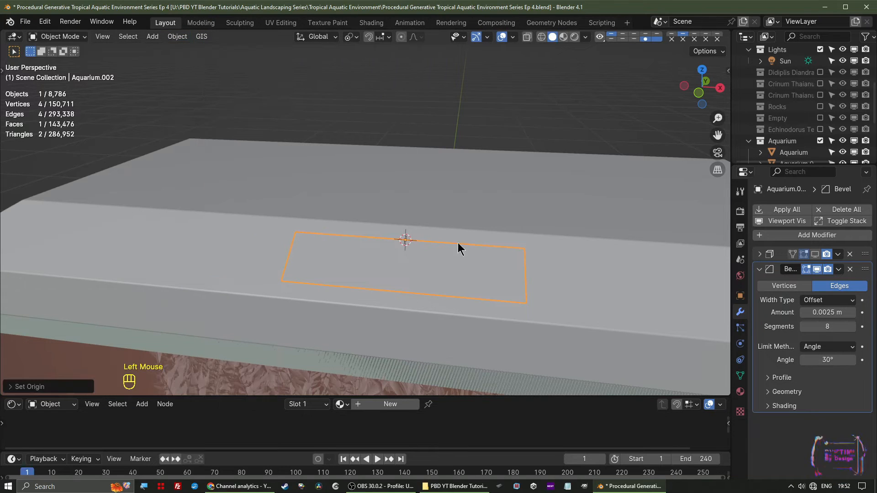
Try rotating the flap about the global X axis to test its hinge.
{"action": "middle_click_drag", "start_coordinate": [547, 313], "coordinate": [511, 297]}
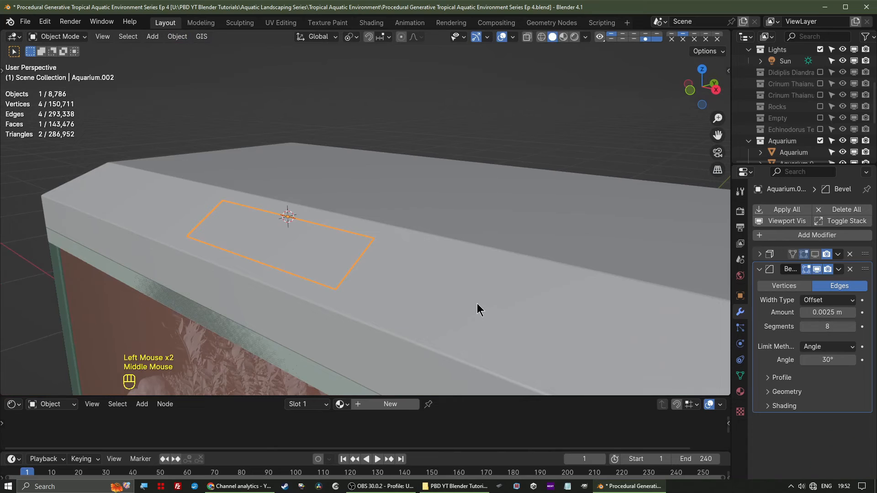
{"action": "key", "text": "r"}
{"action": "key", "text": "x"}
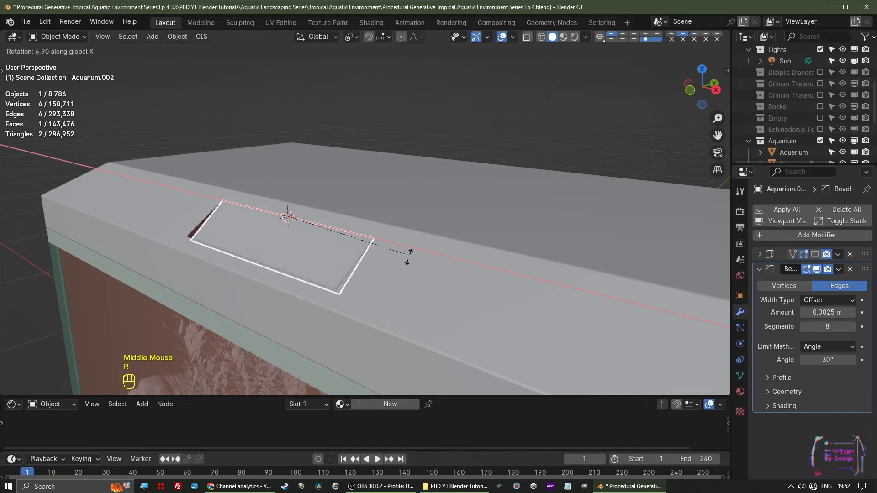
{"action": "key", "text": "Escape"}
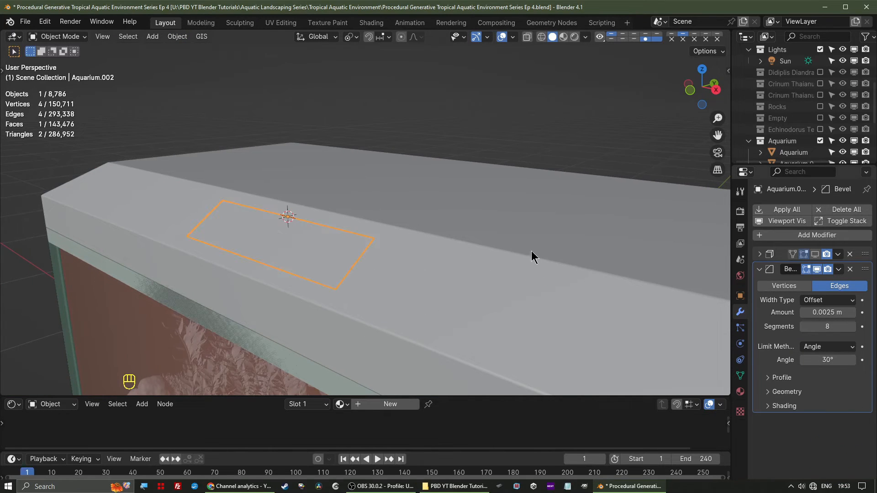
Turn on the Solidify modifier's viewport display for both the flap and the hood.
{"action": "left_click", "coordinate": [815, 253]}
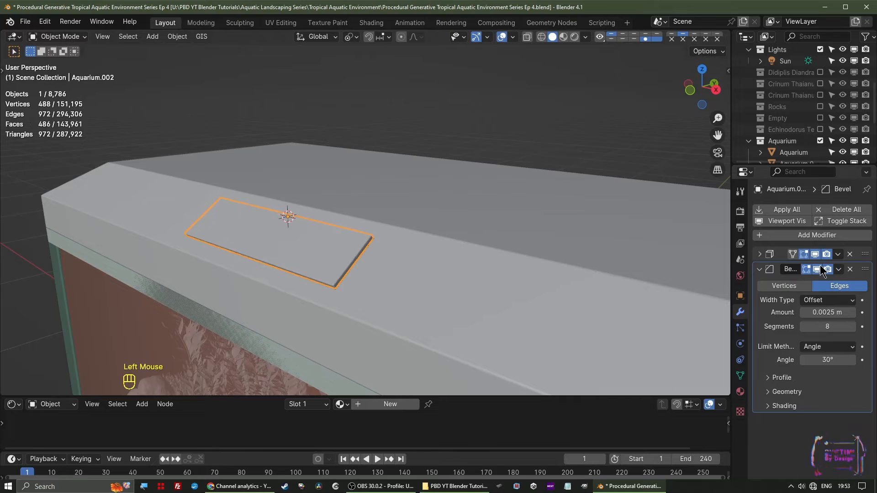
{"action": "left_click", "coordinate": [454, 294]}
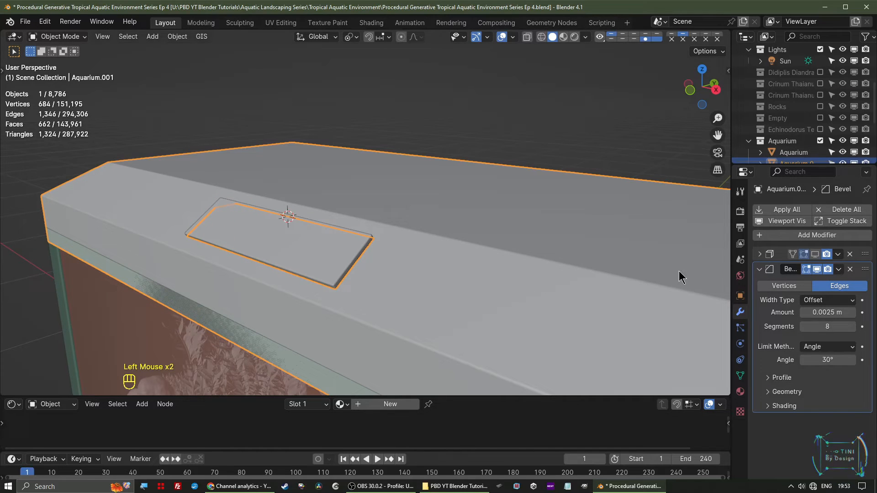
{"action": "left_click", "coordinate": [815, 253]}
Rename the hood object as Lid.
{"action": "scroll", "coordinate": [799, 119], "scroll_direction": "down", "scroll_amount": 2}
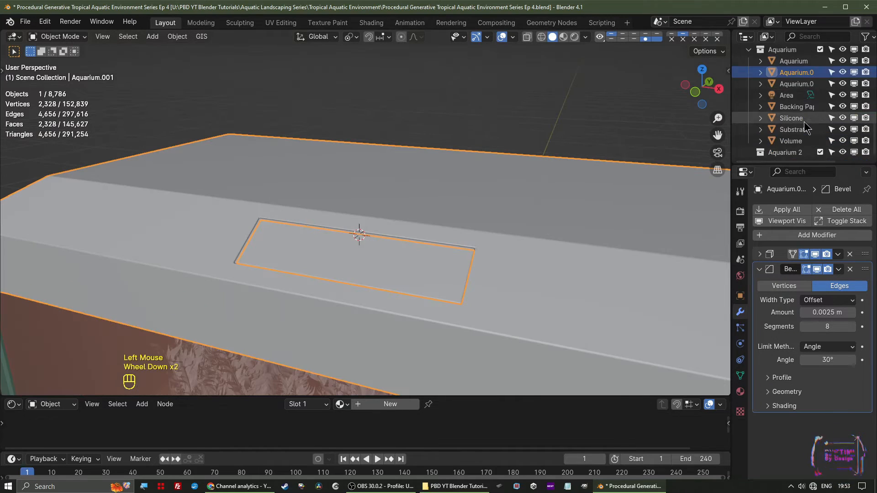
{"action": "double_click", "coordinate": [797, 72]}
{"action": "type", "text": "Lid"}
{"action": "key", "text": "Return"}
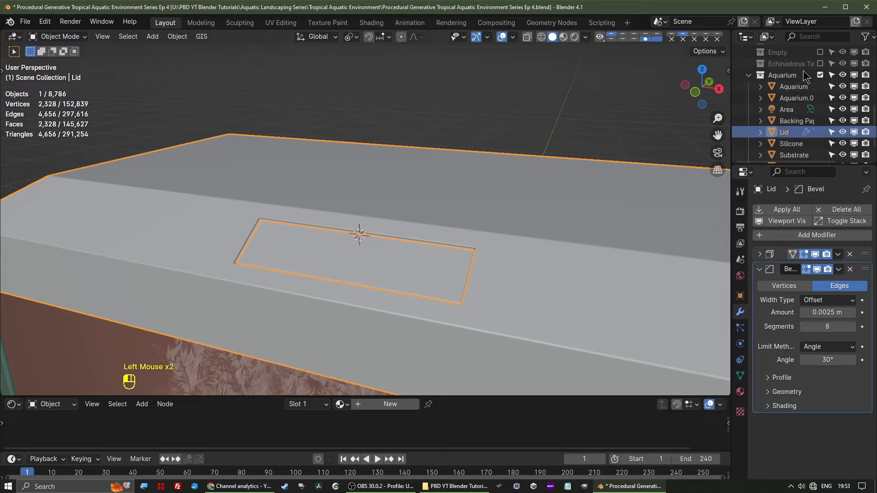
Rename the separated flap object as Lid Feeding Flap.
{"action": "left_click", "coordinate": [424, 270]}
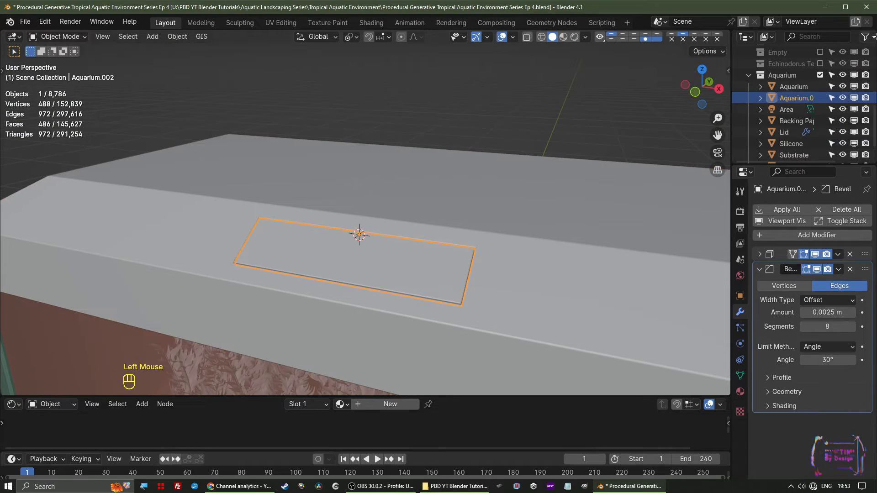
{"action": "double_click", "coordinate": [799, 98]}
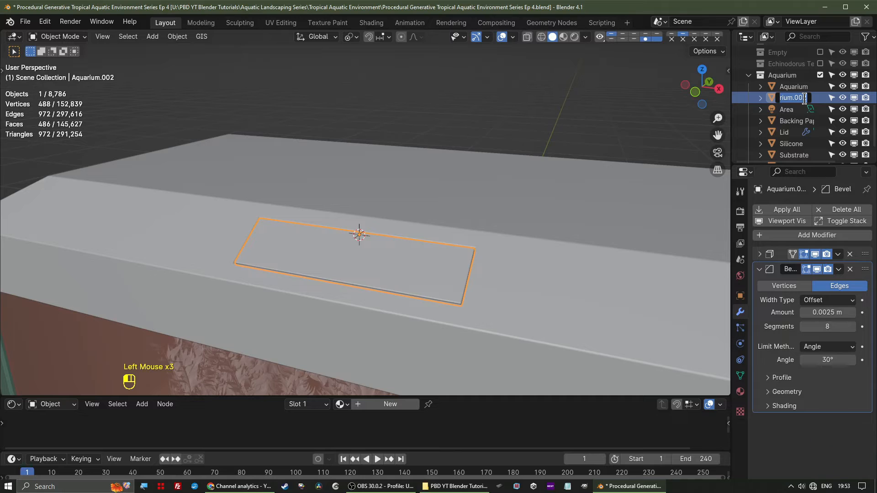
{"action": "type", "text": "Fid Feeding Flap"}
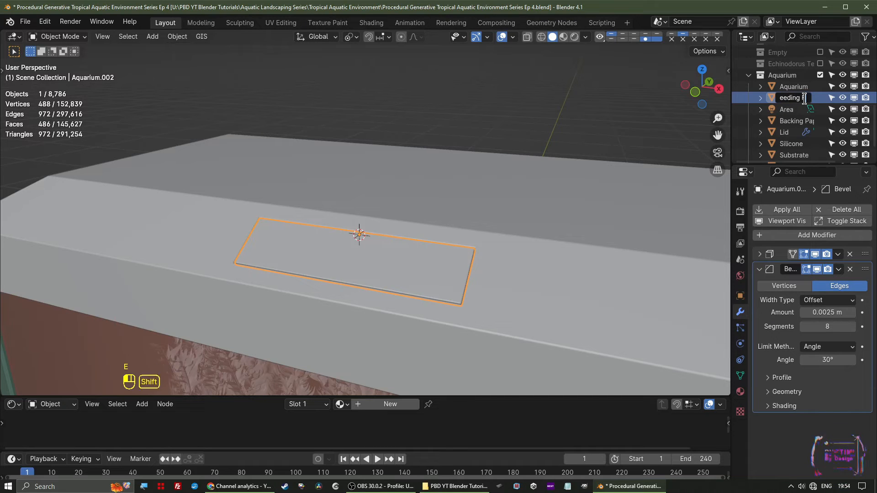
{"action": "key", "text": "Return"}
Frame the lid closely in the viewport and enlarge the Shader Editor for material work.
{"action": "left_click_drag", "start_coordinate": [732, 156], "coordinate": [741, 157]}
{"action": "scroll", "coordinate": [556, 221], "scroll_direction": "down", "scroll_amount": 6}
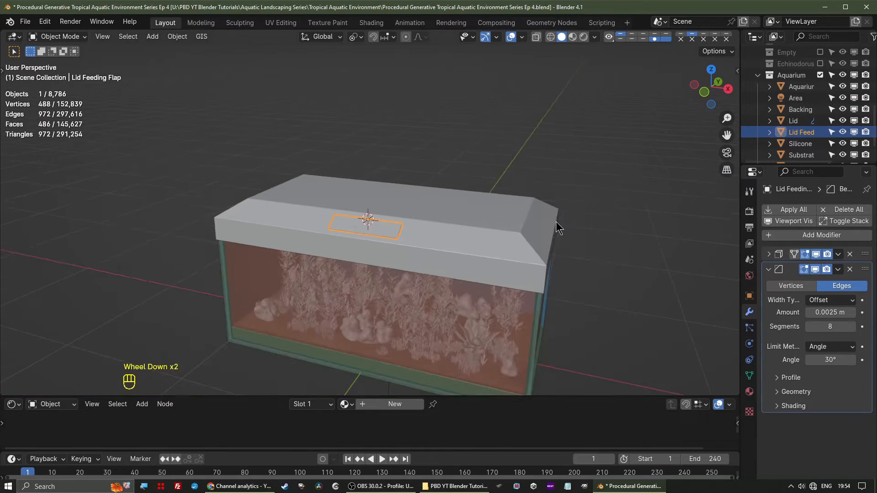
{"action": "scroll", "coordinate": [555, 222], "scroll_direction": "up", "scroll_amount": 2}
{"action": "middle_click_drag", "start_coordinate": [563, 250], "coordinate": [499, 204], "text": "shift"}
{"action": "left_click_drag", "start_coordinate": [534, 396], "coordinate": [538, 232]}
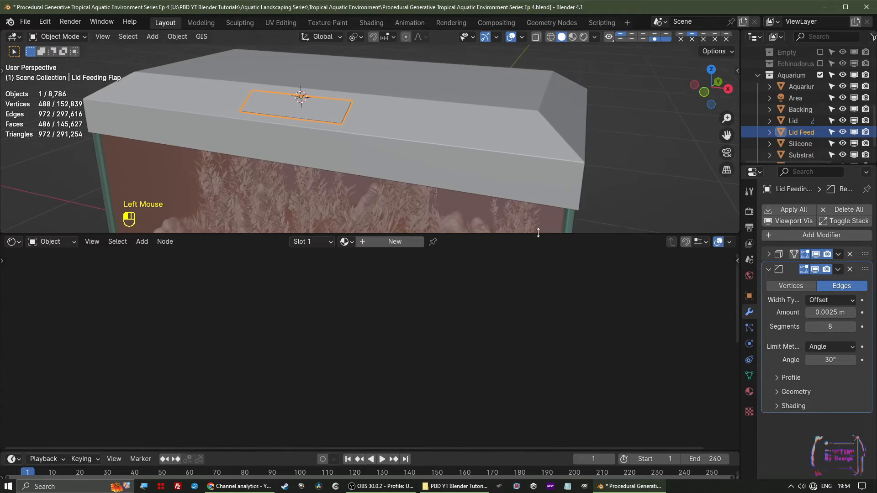
{"action": "left_click", "coordinate": [15, 242]}
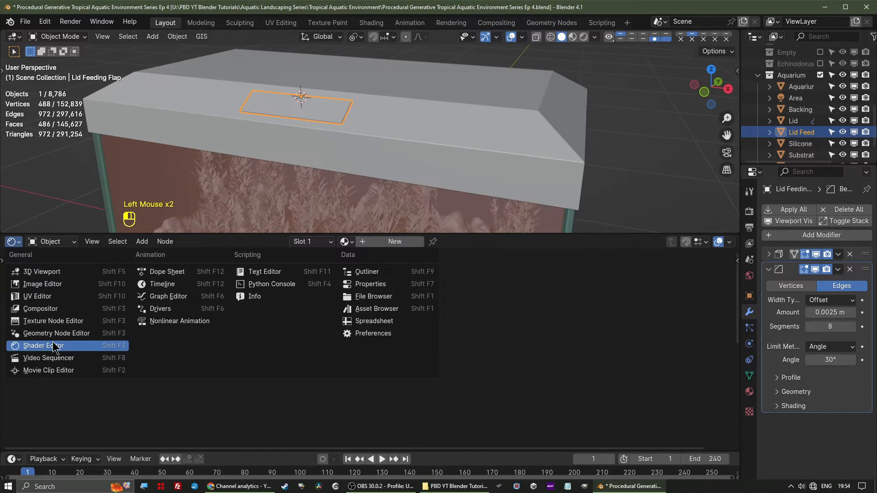
Create a new material on the lid and bring its shader nodes into view.
{"action": "left_click", "coordinate": [491, 152]}
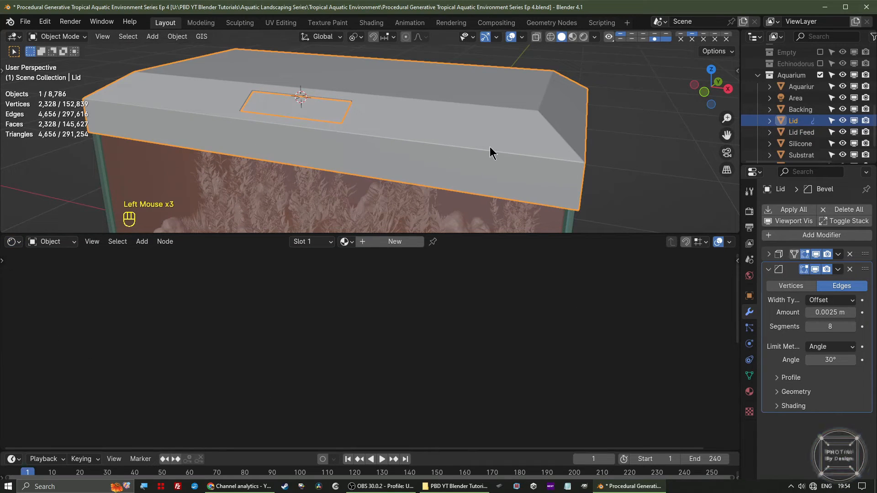
{"action": "left_click", "coordinate": [393, 241]}
{"action": "middle_click_drag", "start_coordinate": [416, 322], "coordinate": [481, 289]}
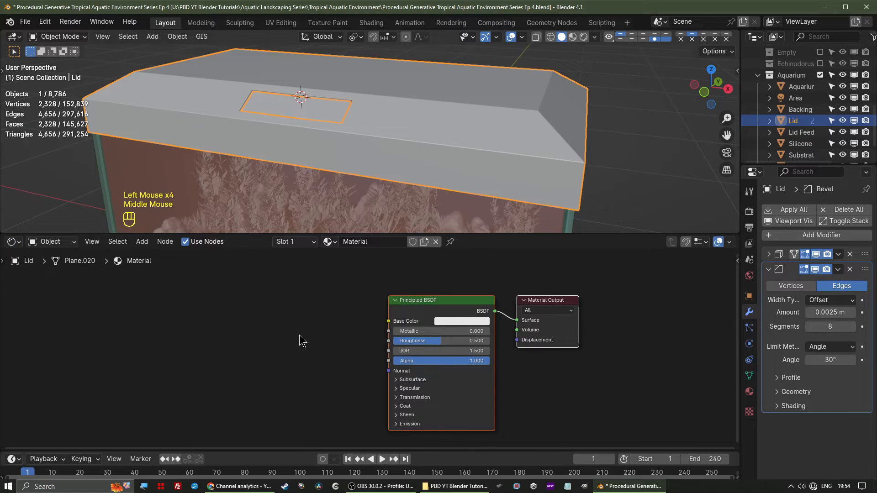
{"action": "middle_click_drag", "start_coordinate": [186, 366], "coordinate": [269, 350]}
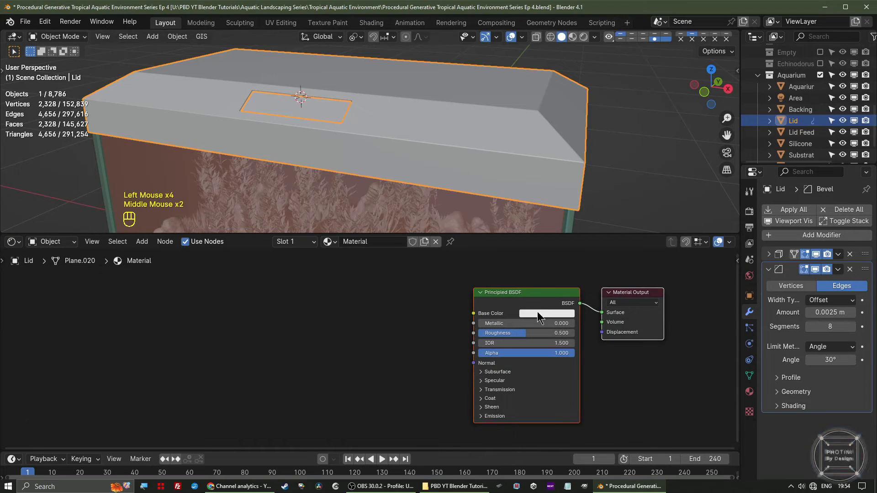
Switch the viewport to Rendered shading and set the lid material's Base Color to black.
{"action": "left_click", "coordinate": [584, 37]}
{"action": "left_click", "coordinate": [550, 314]}
{"action": "scroll", "coordinate": [550, 314], "scroll_direction": "down", "scroll_amount": 10}
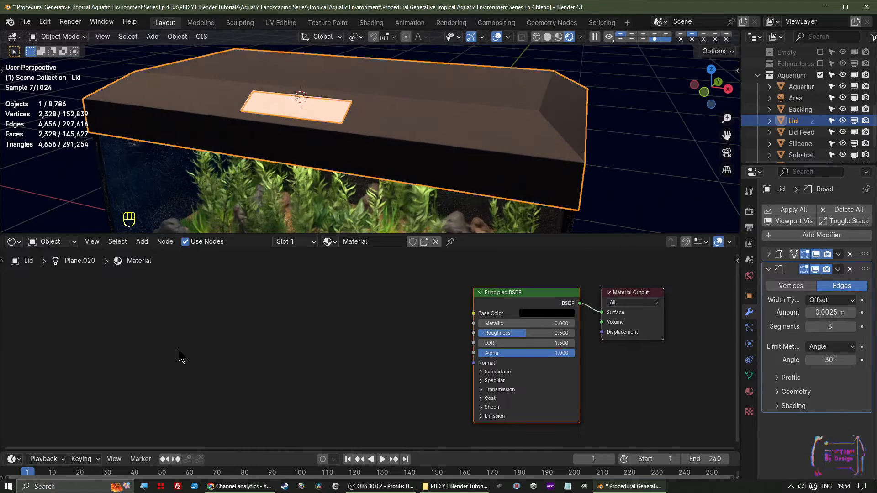
Add a Noise Texture node to the lid material with Texture Coordinate and Mapping nodes linked to it.
{"action": "key", "text": "shift+a"}
{"action": "mouse_move", "coordinate": [126, 403]}
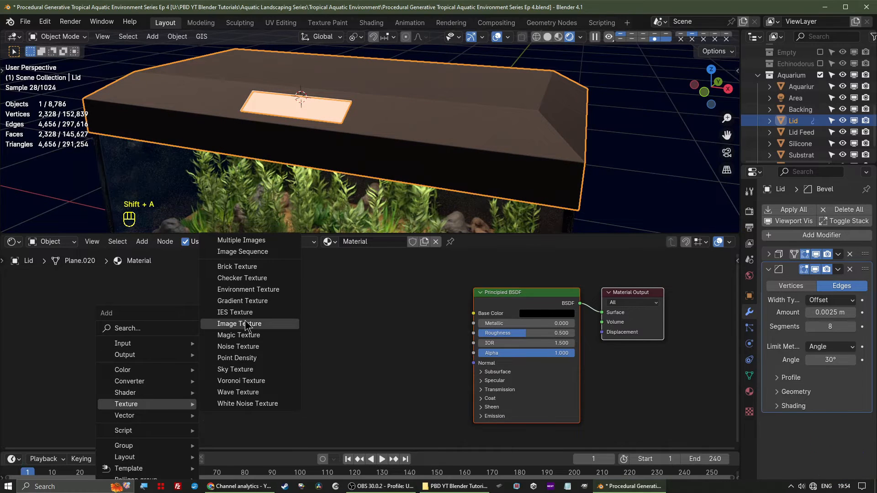
{"action": "left_click", "coordinate": [238, 346]}
{"action": "left_click", "coordinate": [184, 314]}
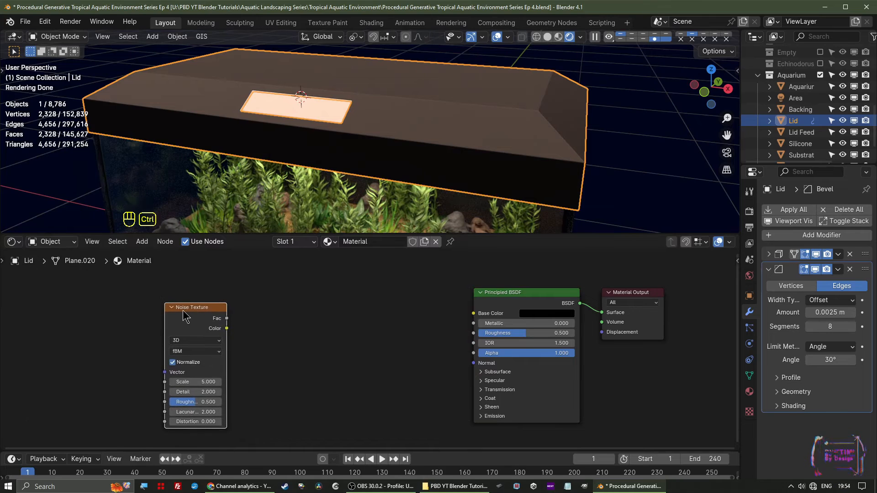
{"action": "key", "text": "ctrl+t"}
{"action": "middle_click_drag", "start_coordinate": [139, 375], "coordinate": [238, 365]}
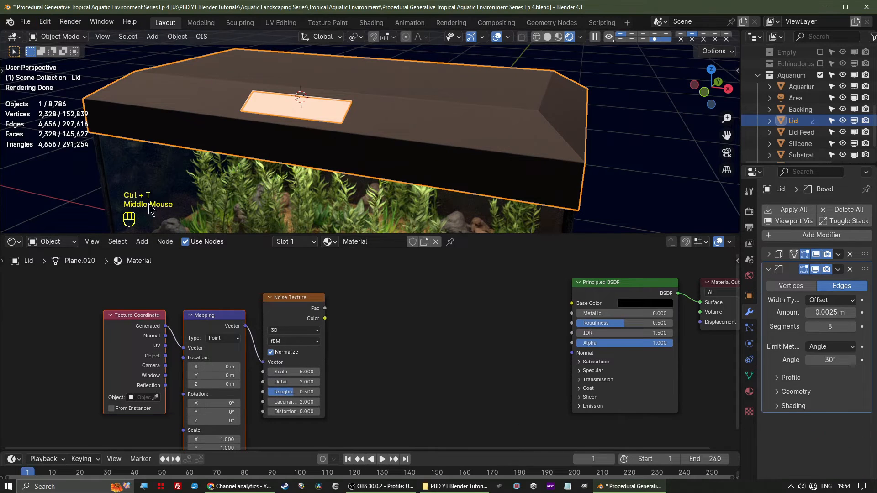
Open the add-on preferences and search for "node".
{"action": "left_click", "coordinate": [45, 21]}
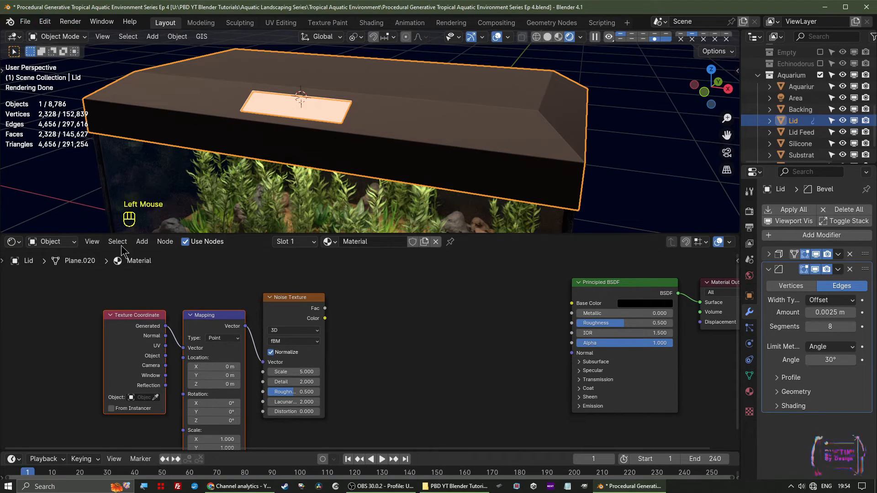
{"action": "left_click", "coordinate": [45, 21]}
{"action": "left_click", "coordinate": [57, 174]}
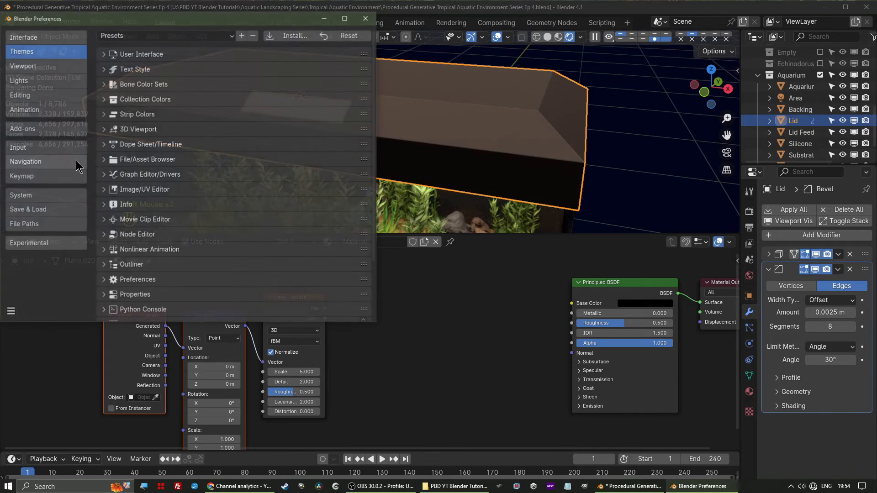
{"action": "left_click", "coordinate": [39, 131]}
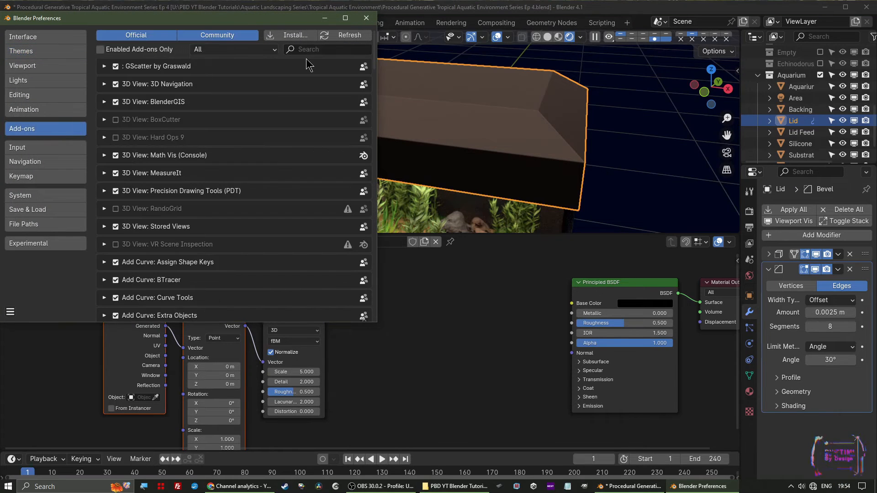
{"action": "left_click", "coordinate": [309, 50]}
{"action": "type", "text": "node"}
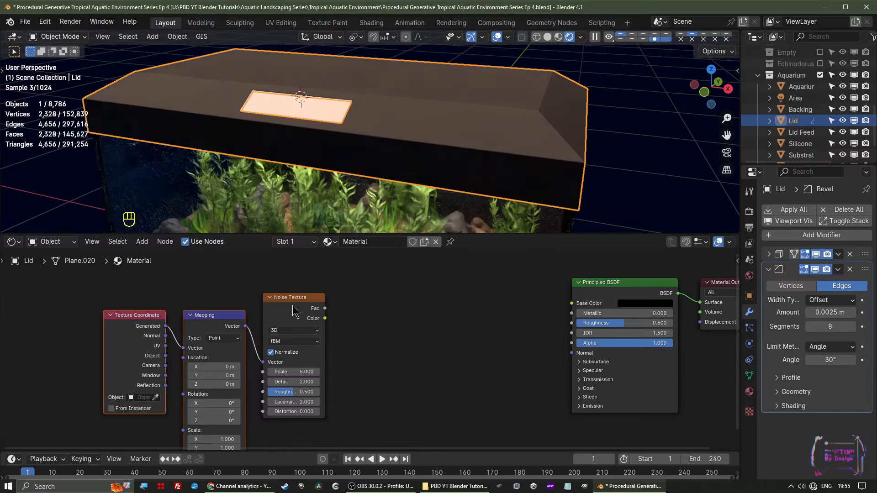
Delete and re-create the Noise Texture's Texture Coordinate and Mapping nodes, and link the Object output to the Mapping Vector input.
{"action": "key", "text": "Delete"}
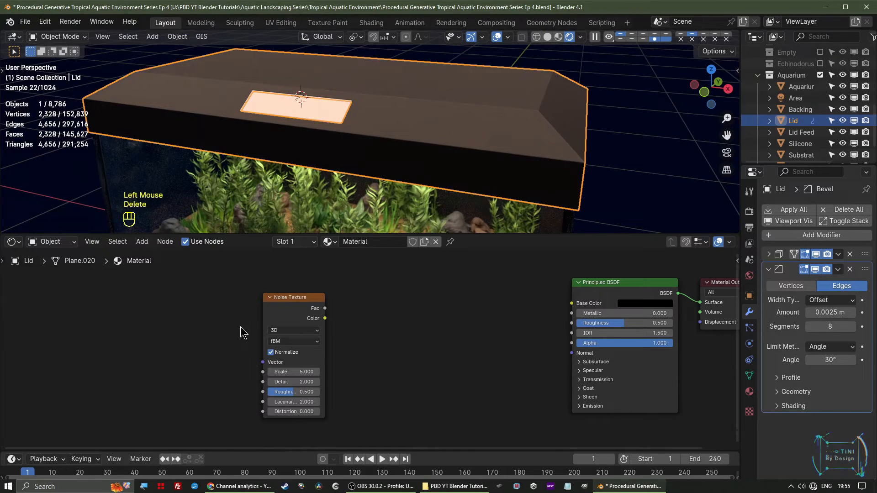
{"action": "left_click", "coordinate": [294, 312]}
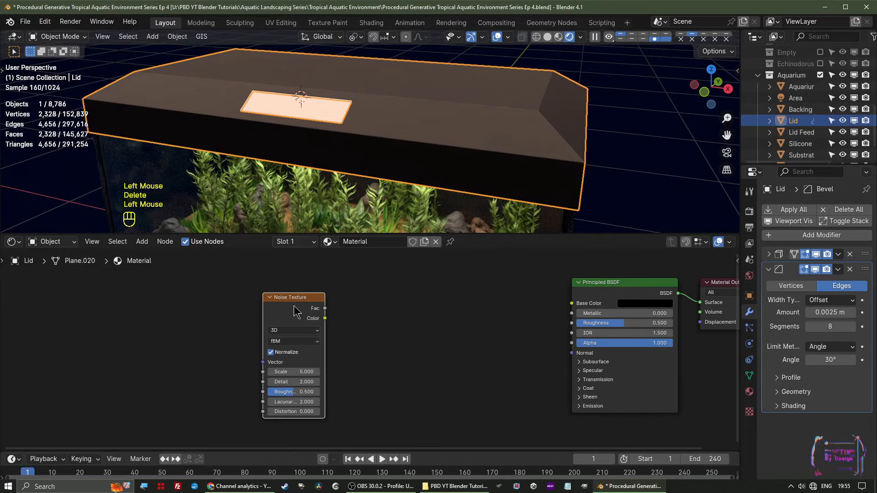
{"action": "key", "text": "ctrl+t"}
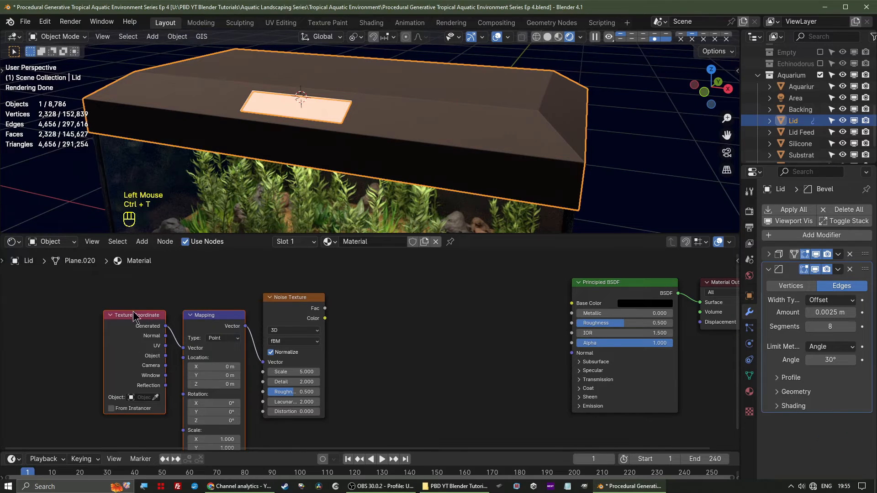
{"action": "middle_click_drag", "start_coordinate": [177, 367], "coordinate": [135, 336]}
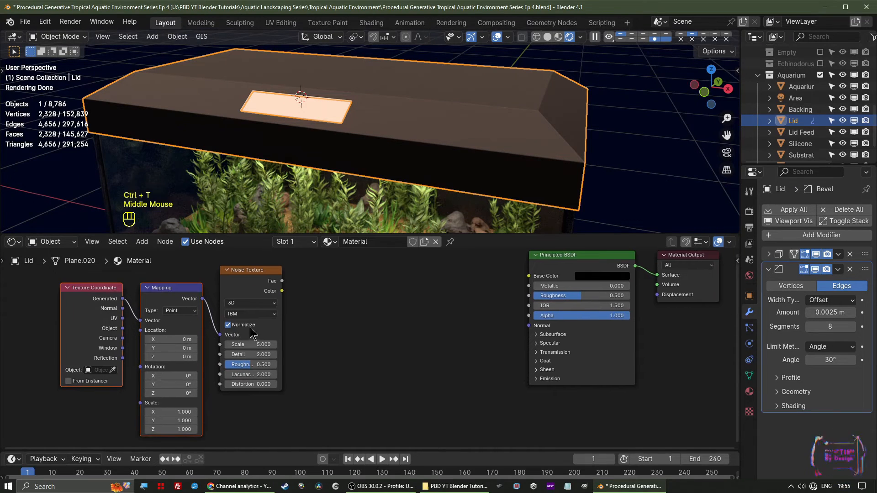
{"action": "left_click_drag", "start_coordinate": [126, 331], "coordinate": [140, 321]}
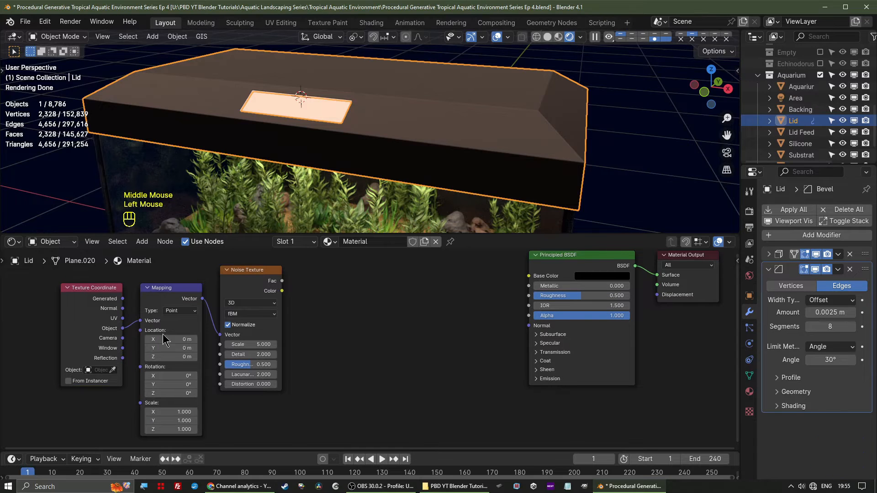
{"action": "middle_click_drag", "start_coordinate": [350, 333], "coordinate": [331, 346]}
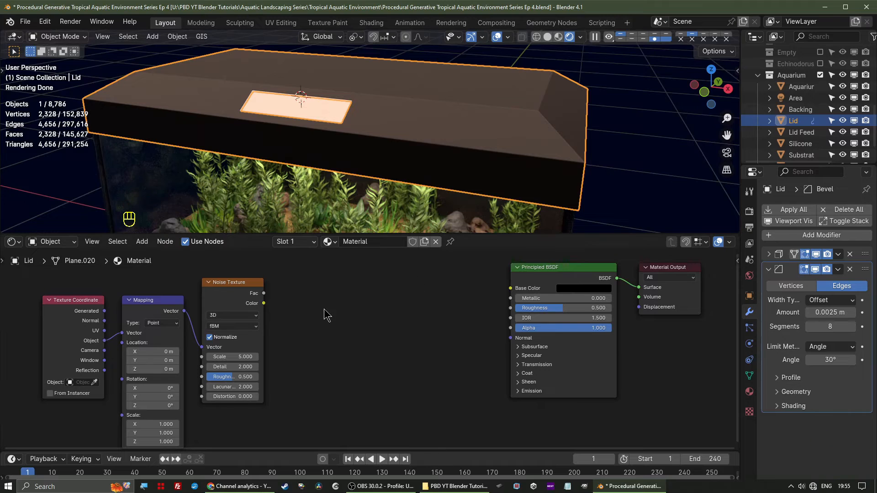
Set the Noise Texture's dimensions to 4D.
{"action": "left_click_drag", "start_coordinate": [231, 314], "coordinate": [233, 327]}
{"action": "left_click", "coordinate": [233, 327]}
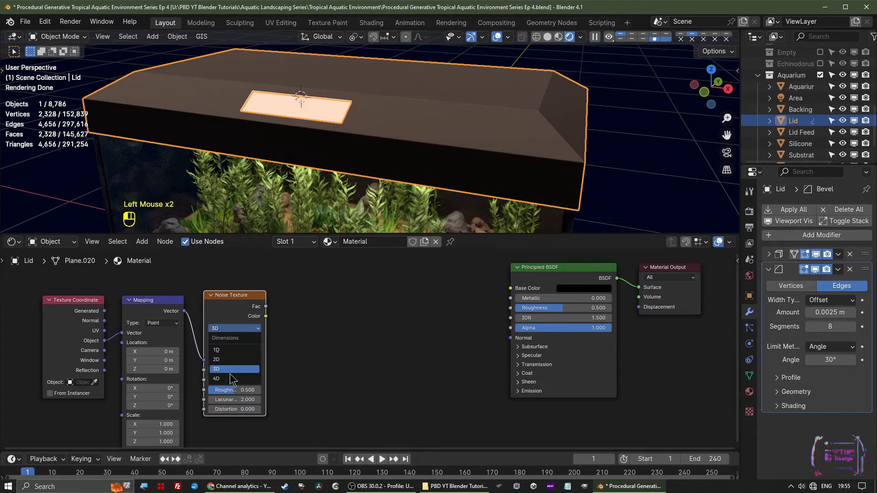
{"action": "left_click", "coordinate": [231, 379]}
Add a Bump node, linking the noise Fac to its Height and its Normal output to the Principled BSDF's Normal.
{"action": "key", "text": "shift+a"}
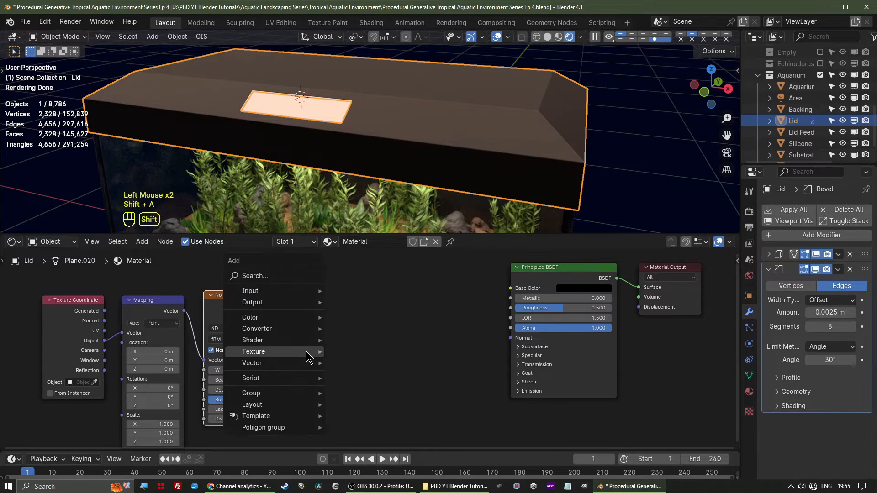
{"action": "mouse_move", "coordinate": [306, 351]}
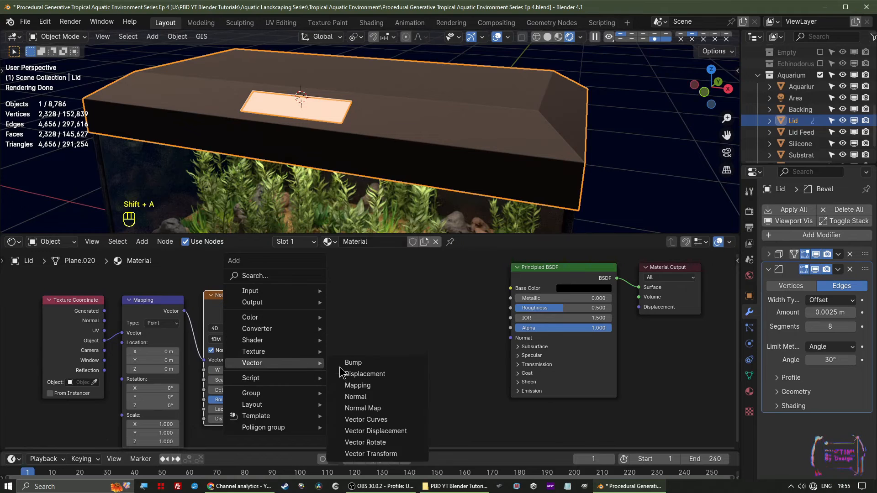
{"action": "left_click", "coordinate": [347, 362]}
{"action": "left_click", "coordinate": [339, 347]}
{"action": "left_click_drag", "start_coordinate": [345, 344], "coordinate": [354, 392]}
{"action": "left_click_drag", "start_coordinate": [421, 351], "coordinate": [511, 347]}
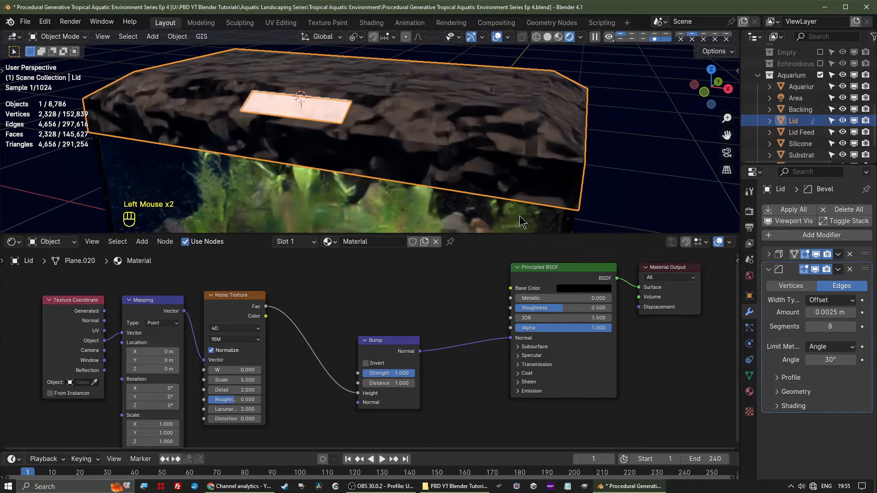
Try a Scale of 248 on the Noise Texture and raise it to 500 for a finer grain on the lid.
{"action": "middle_click_drag", "start_coordinate": [506, 149], "coordinate": [426, 212]}
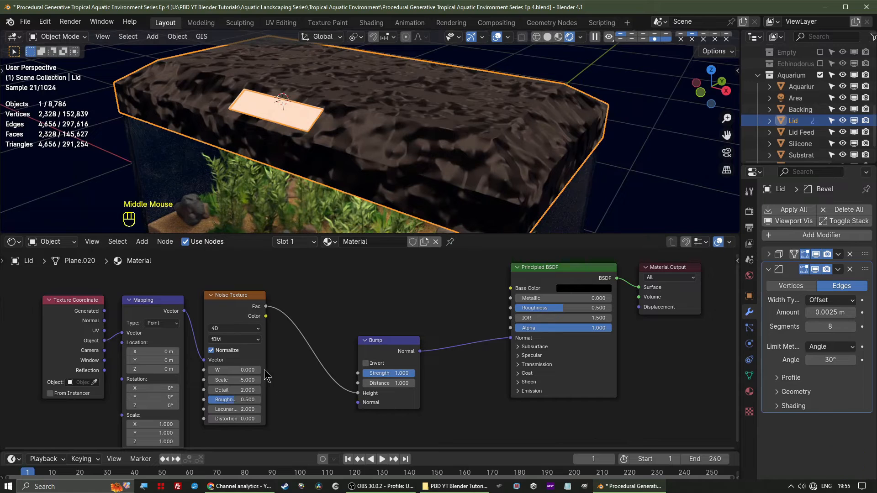
{"action": "left_click", "coordinate": [241, 381]}
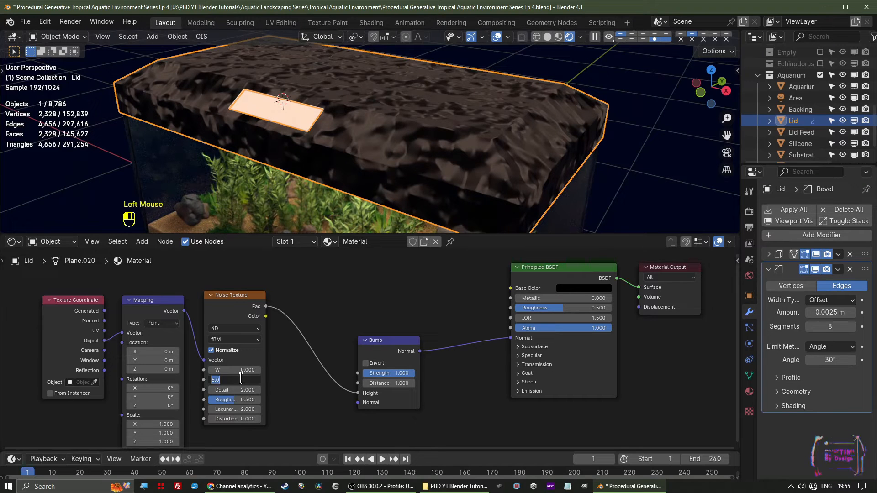
{"action": "key", "text": "Return"}
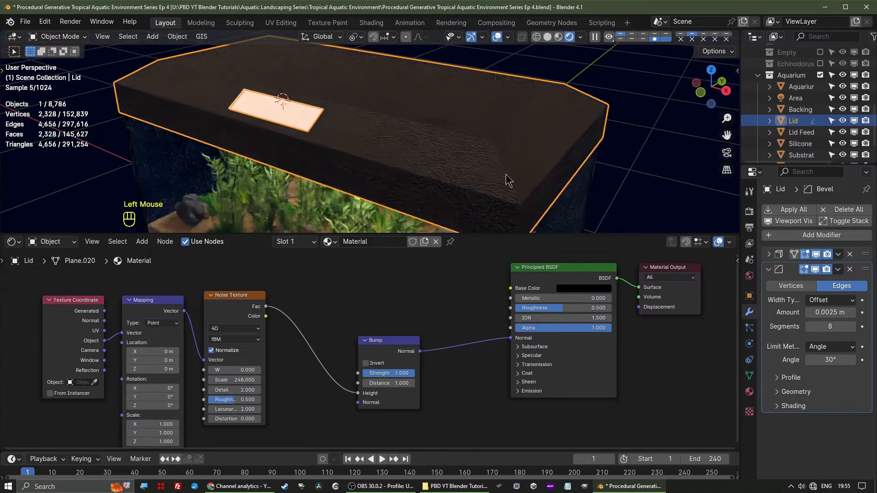
{"action": "scroll", "coordinate": [505, 202], "scroll_direction": "up", "scroll_amount": 2}
{"action": "left_click", "coordinate": [241, 381]}
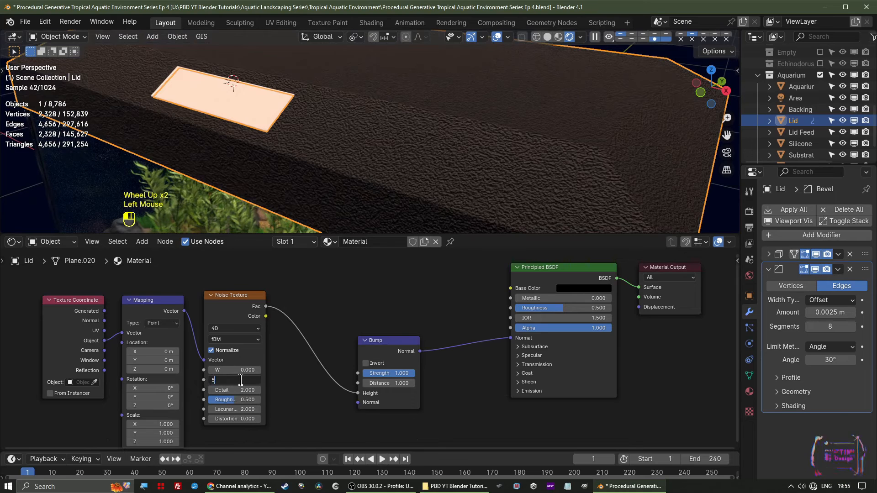
{"action": "type", "text": "500"}
{"action": "key", "text": "Return"}
Set the Bump node's Strength to 0.25 and check the lid surface in the render.
{"action": "scroll", "coordinate": [392, 356], "scroll_direction": "up", "scroll_amount": 2}
{"action": "left_click", "coordinate": [398, 341]}
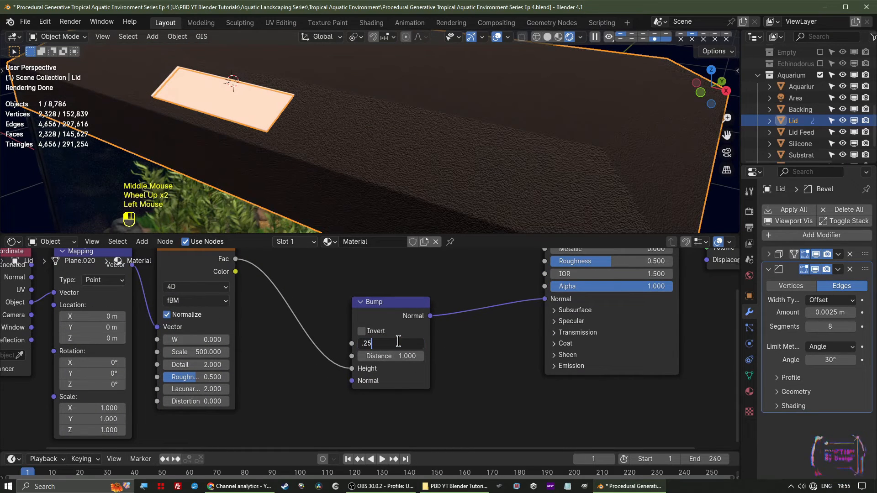
{"action": "type", "text": ".25"}
{"action": "key", "text": "Return"}
{"action": "scroll", "coordinate": [588, 198], "scroll_direction": "up", "scroll_amount": 1}
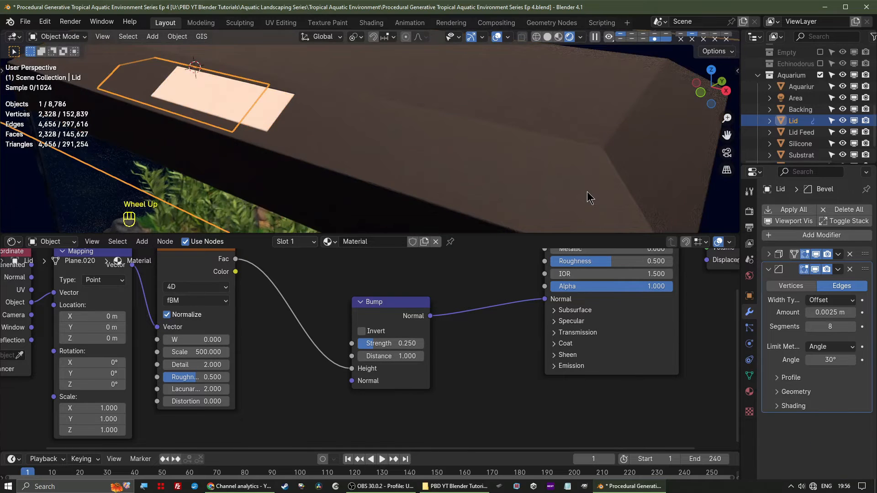
{"action": "scroll", "coordinate": [588, 197], "scroll_direction": "down", "scroll_amount": 3}
{"action": "middle_click_drag", "start_coordinate": [524, 196], "coordinate": [456, 201]}
{"action": "scroll", "coordinate": [246, 287], "scroll_direction": "down", "scroll_amount": 2}
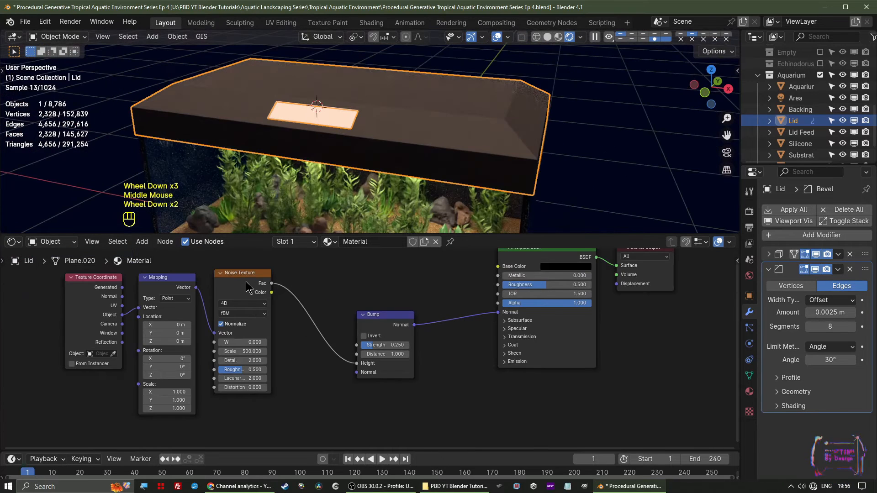
Move the coordinate, mapping, noise and Bump nodes below the Principled BSDF to free space above them.
{"action": "left_click_drag", "start_coordinate": [286, 274], "coordinate": [69, 336]}
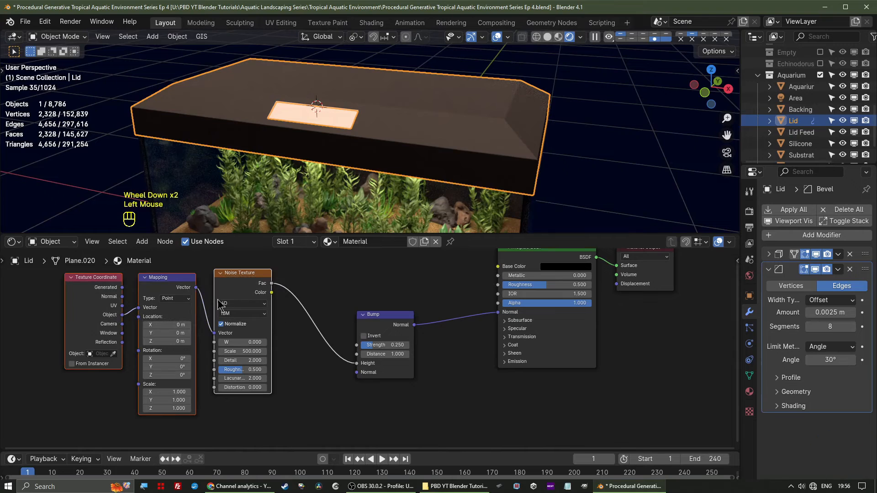
{"action": "key", "text": "g"}
{"action": "left_click", "coordinate": [246, 390]}
{"action": "left_click_drag", "start_coordinate": [394, 328], "coordinate": [371, 387]}
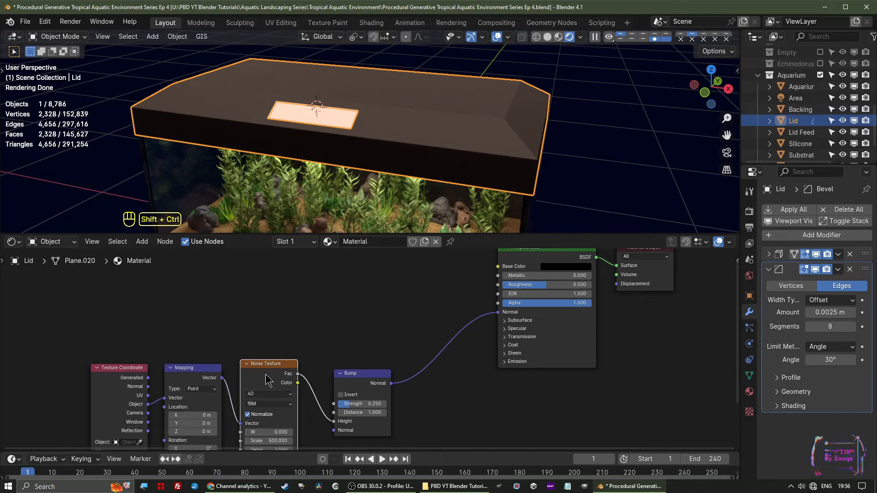
Duplicate the Noise Texture with its Vector link above the original and connect its Fac to the Principled BSDF's Base Color.
{"action": "key", "text": "ctrl+shift+d"}
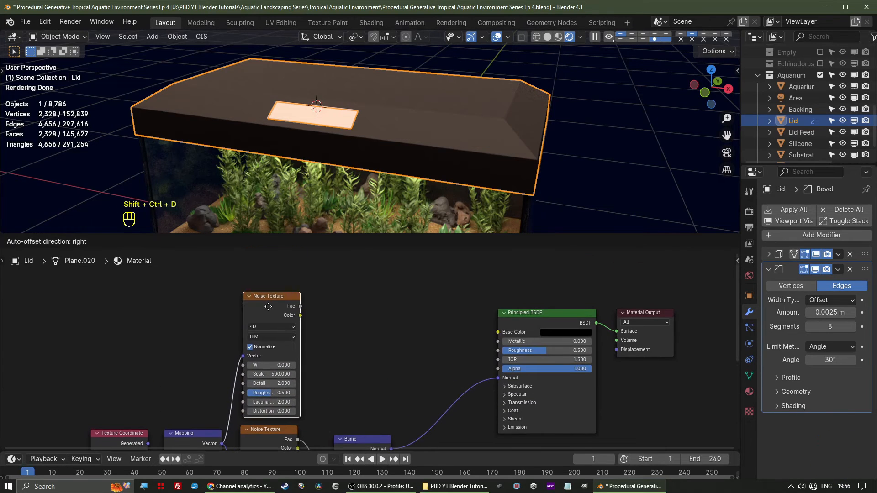
{"action": "left_click", "coordinate": [268, 306]}
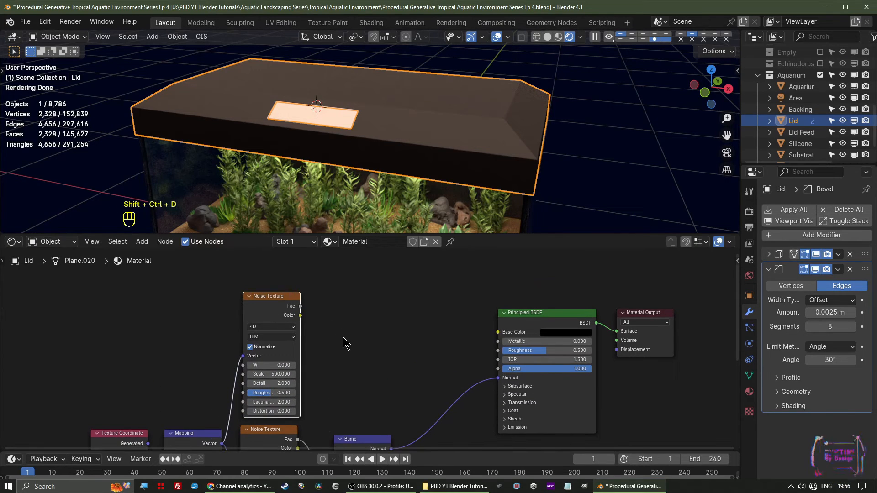
{"action": "middle_click_drag", "start_coordinate": [346, 343], "coordinate": [292, 350]}
{"action": "left_click_drag", "start_coordinate": [246, 313], "coordinate": [444, 340]}
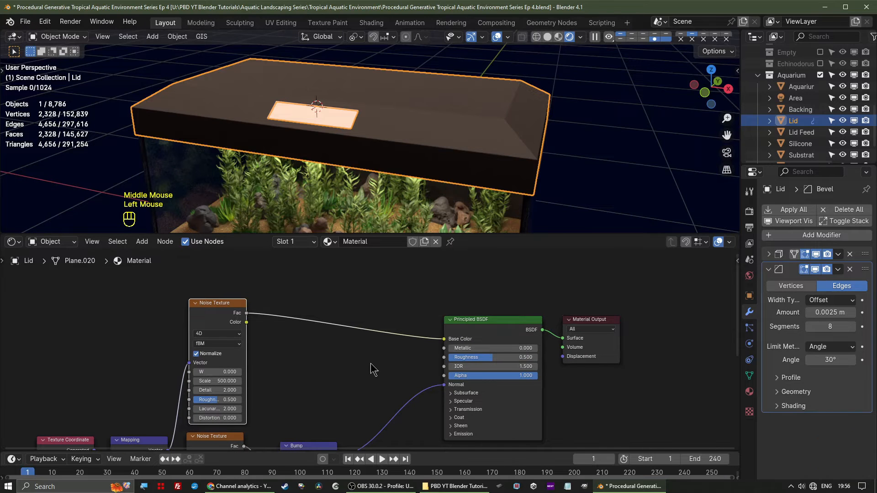
Try a Scale of 5 on the duplicated Noise Texture and reduce it to 4.
{"action": "double_click", "coordinate": [221, 378]}
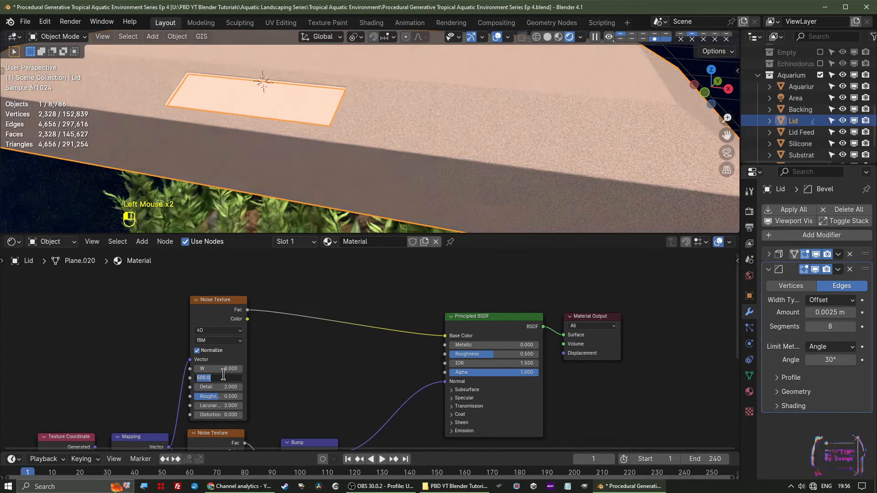
{"action": "type", "text": "5"}
{"action": "key", "text": "Return"}
{"action": "scroll", "coordinate": [413, 194], "scroll_direction": "down", "scroll_amount": 2}
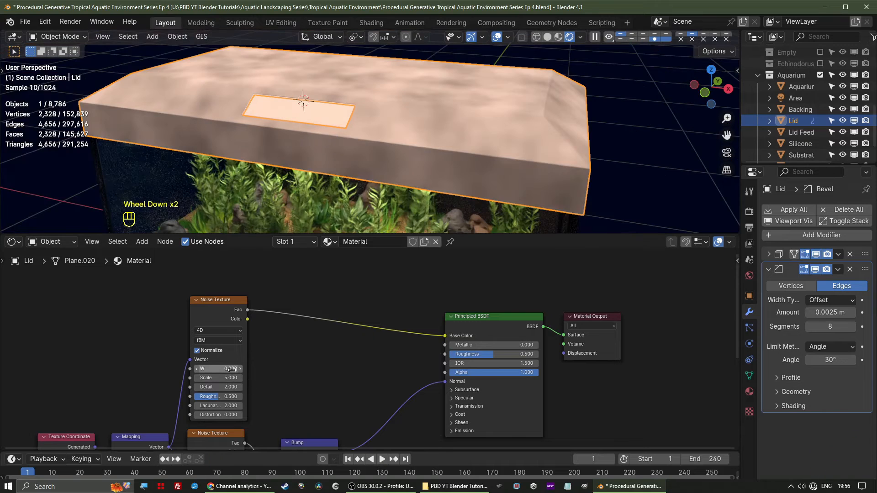
{"action": "left_click", "coordinate": [227, 377]}
{"action": "type", "text": "4"}
{"action": "key", "text": "Return"}
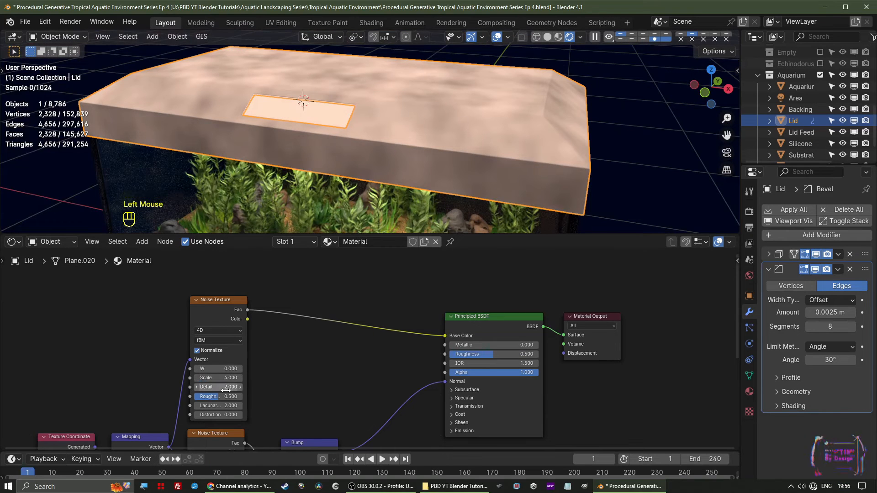
Set the duplicated Noise Texture's Detail to 4 and Distortion to 0.25.
{"action": "left_click", "coordinate": [225, 387]}
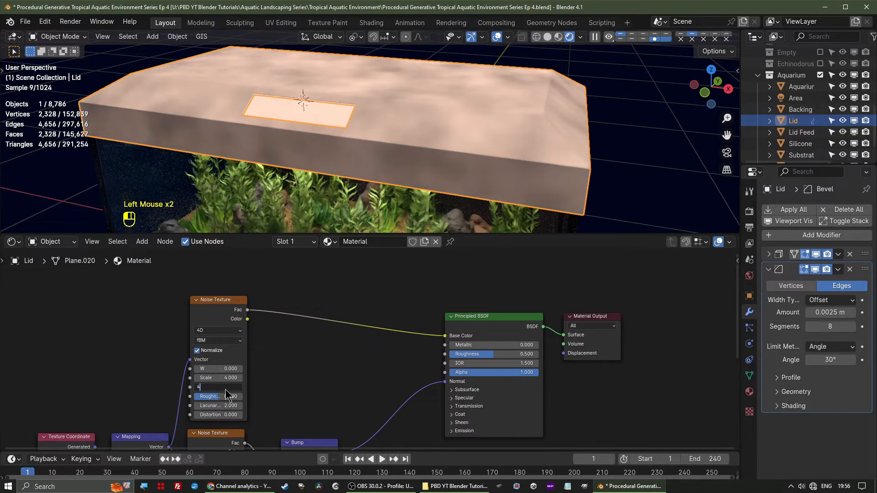
{"action": "type", "text": "4"}
{"action": "key", "text": "Return"}
{"action": "left_click", "coordinate": [222, 415]}
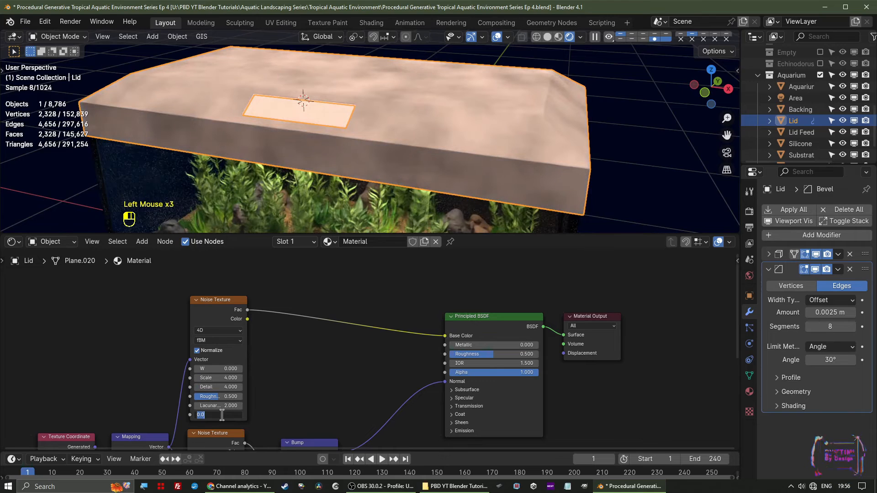
{"action": "type", "text": ".25"}
{"action": "key", "text": "Return"}
{"action": "middle_click_drag", "start_coordinate": [314, 358], "coordinate": [358, 344]}
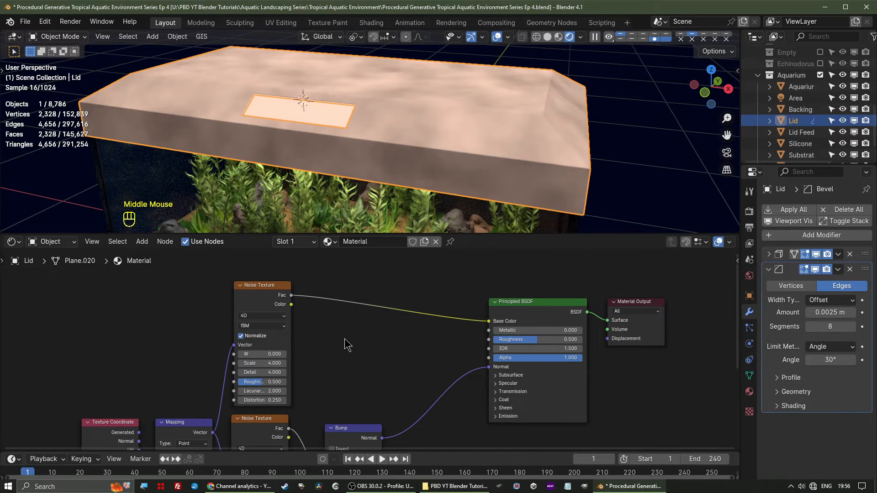
Insert a Color Ramp between the upper Noise Texture and Base Color, moving its black stop to about 0.251 and white stop to 0.829.
{"action": "key", "text": "shift+a"}
{"action": "mouse_move", "coordinate": [329, 306]}
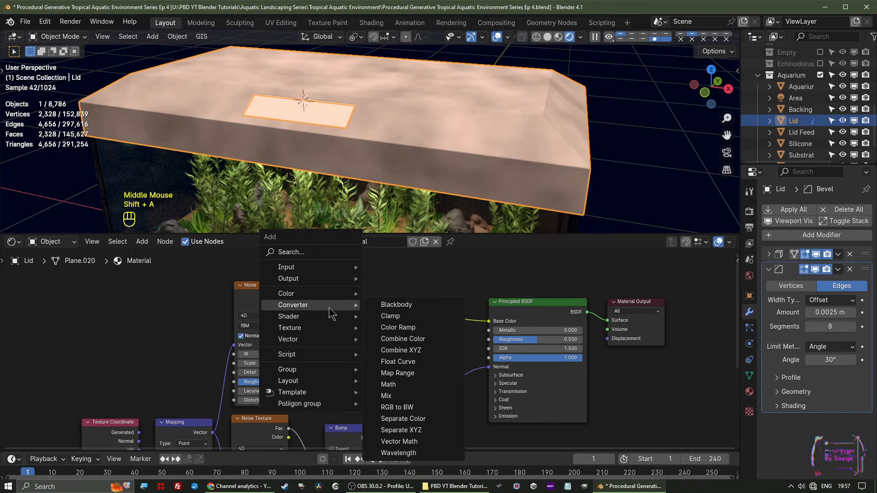
{"action": "left_click", "coordinate": [421, 327]}
{"action": "left_click", "coordinate": [388, 323]}
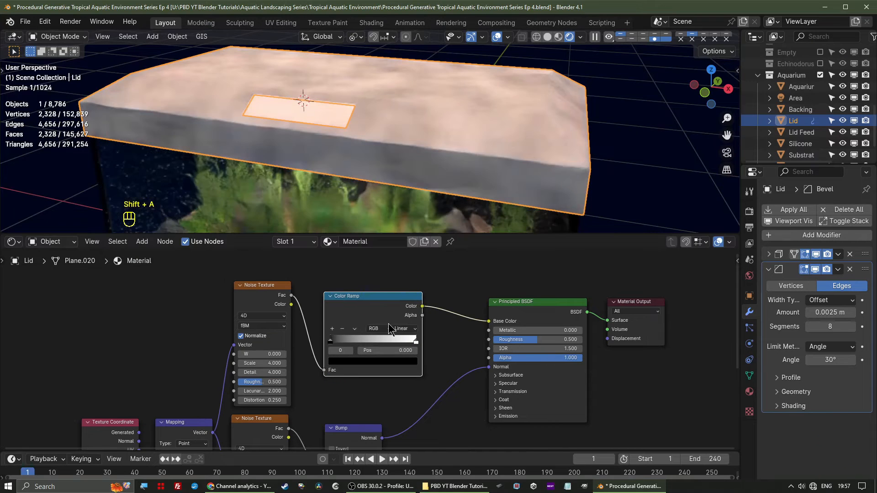
{"action": "left_click_drag", "start_coordinate": [332, 337], "coordinate": [352, 338]}
{"action": "left_click_drag", "start_coordinate": [416, 341], "coordinate": [401, 341]}
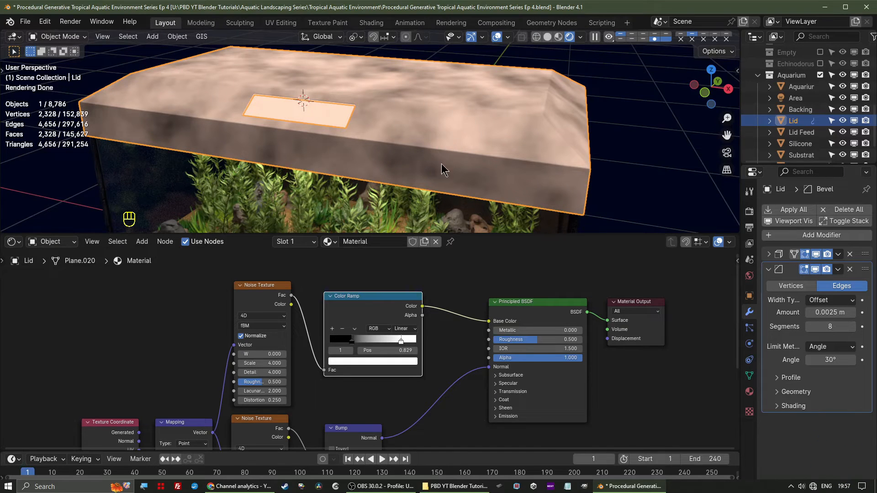
Reroute the Color Ramp's Color from Base Color to Roughness and cut the Bump link to the Principled BSDF's Normal.
{"action": "left_click_drag", "start_coordinate": [489, 321], "coordinate": [486, 345]}
{"action": "middle_click_drag", "start_coordinate": [454, 360], "coordinate": [457, 344]}
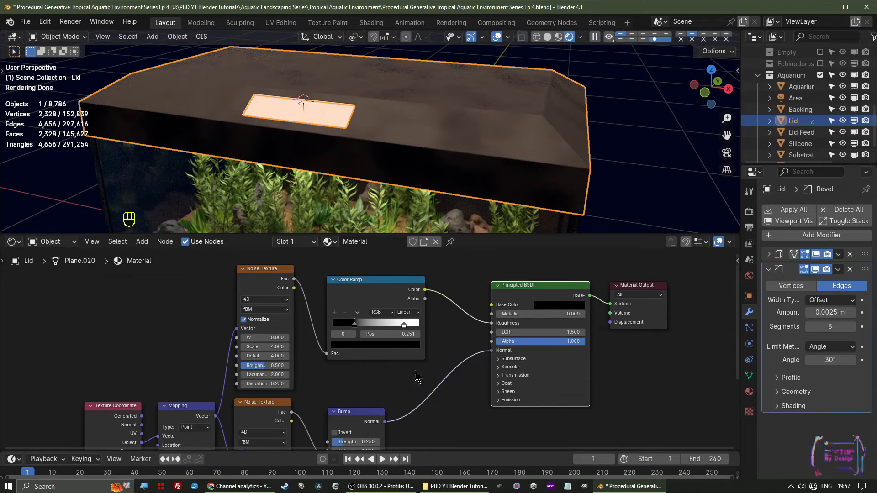
{"action": "right_click_drag", "start_coordinate": [450, 336], "coordinate": [461, 405], "text": "ctrl"}
{"action": "middle_click_drag", "start_coordinate": [448, 130], "coordinate": [445, 149]}
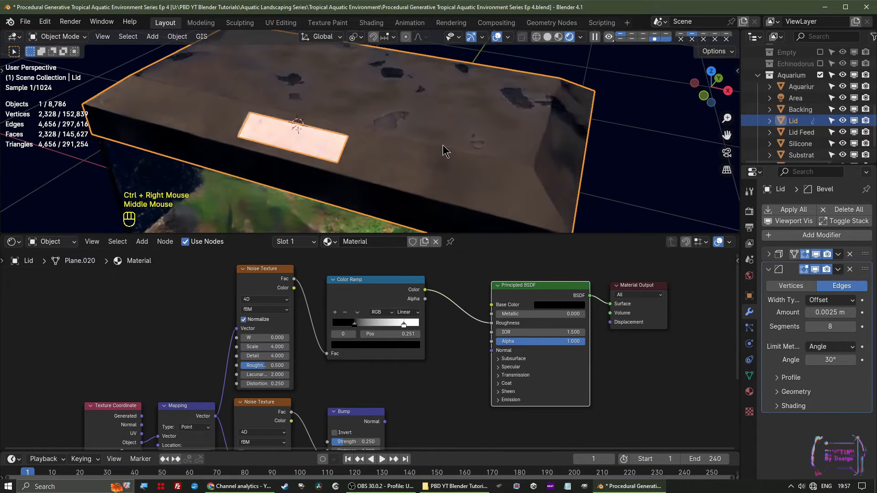
Move the Color Ramp's black stop to 0.2 and its white stop to 0.796, and set the white stop's colour Value to 0.8.
{"action": "scroll", "coordinate": [445, 149], "scroll_direction": "up", "scroll_amount": 2}
{"action": "left_click_drag", "start_coordinate": [354, 325], "coordinate": [351, 326]}
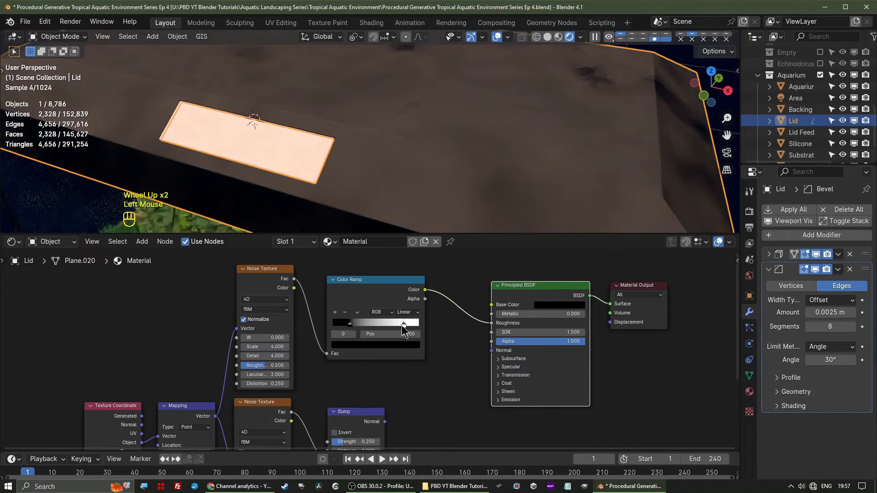
{"action": "left_click", "coordinate": [402, 326]}
{"action": "left_click", "coordinate": [394, 345]}
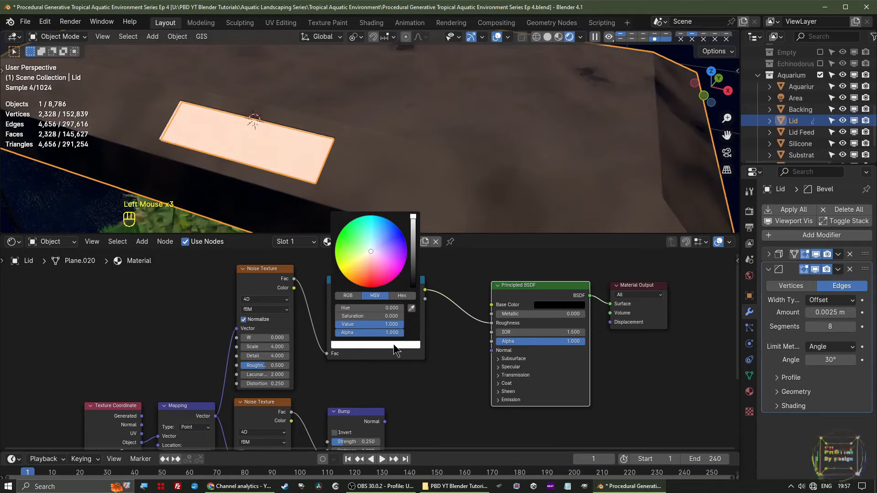
{"action": "left_click", "coordinate": [372, 325]}
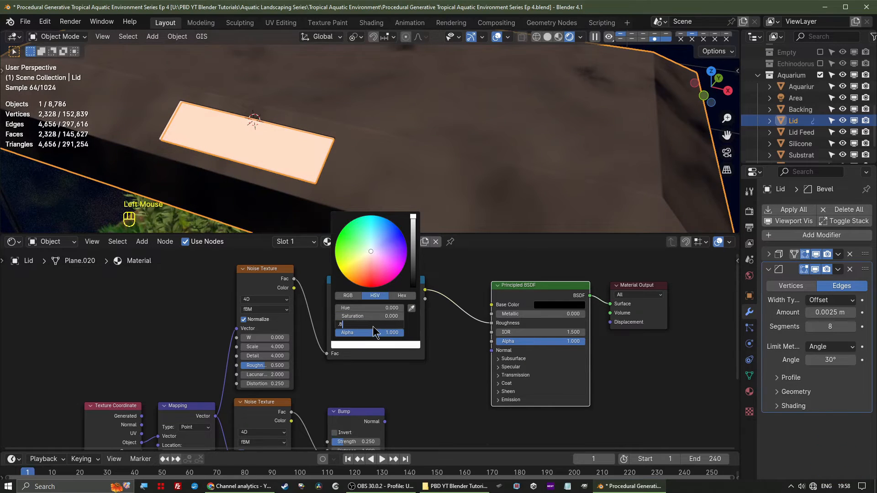
{"action": "type", "text": ".8"}
{"action": "key", "text": "Return"}
Try a light grey on the Color Ramp's first stop and a colour Value of 0.75 on its last stop.
{"action": "left_click", "coordinate": [349, 325]}
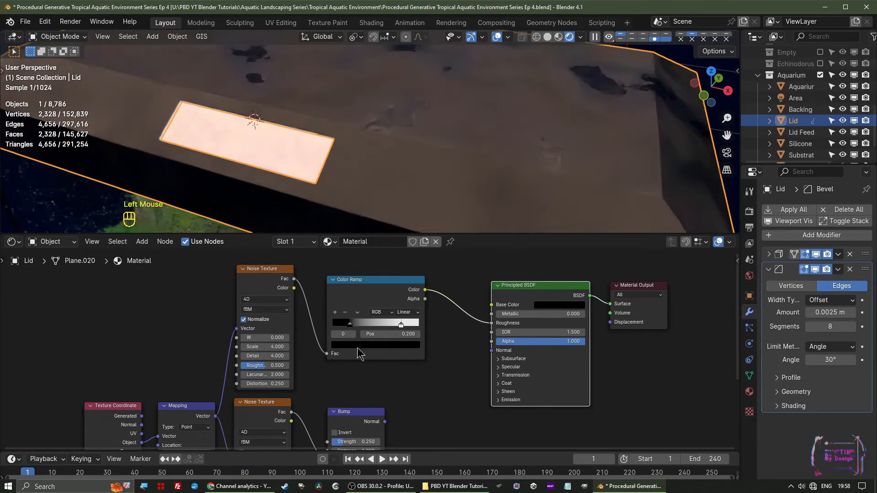
{"action": "left_click", "coordinate": [357, 345]}
{"action": "left_click", "coordinate": [383, 324]}
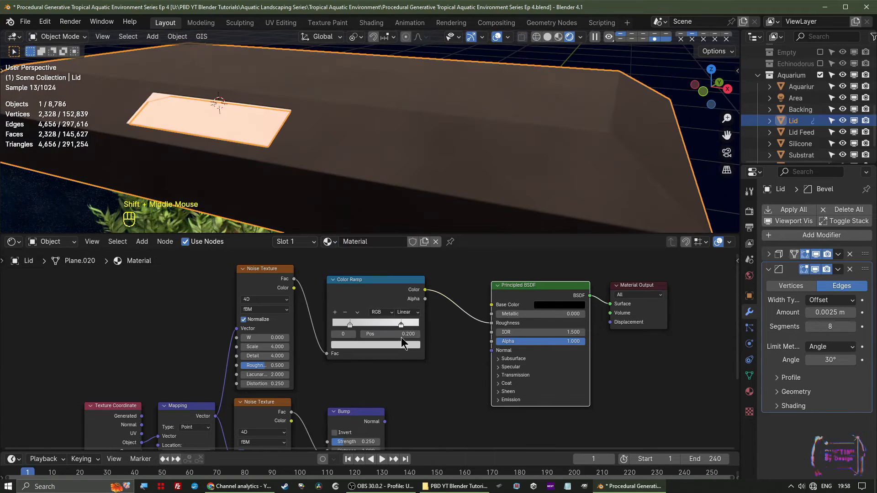
{"action": "left_click", "coordinate": [401, 325]}
{"action": "left_click", "coordinate": [402, 346]}
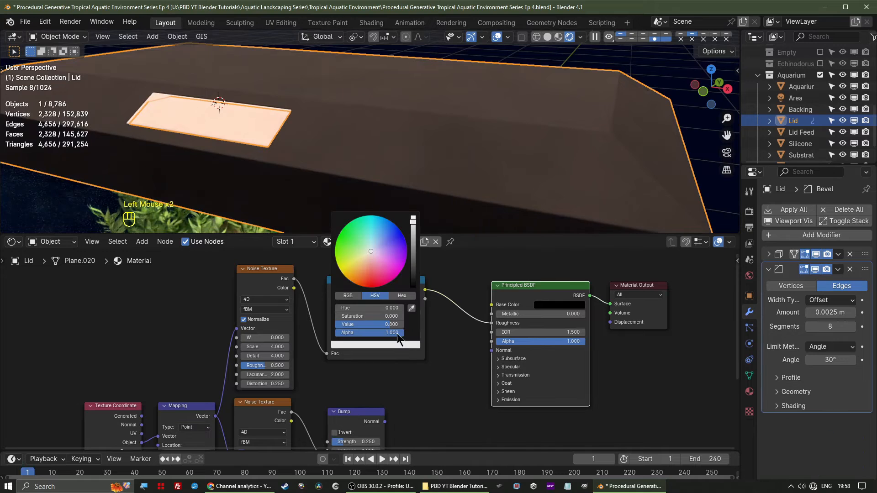
{"action": "left_click", "coordinate": [393, 326]}
{"action": "key", "text": "BackSpace"}
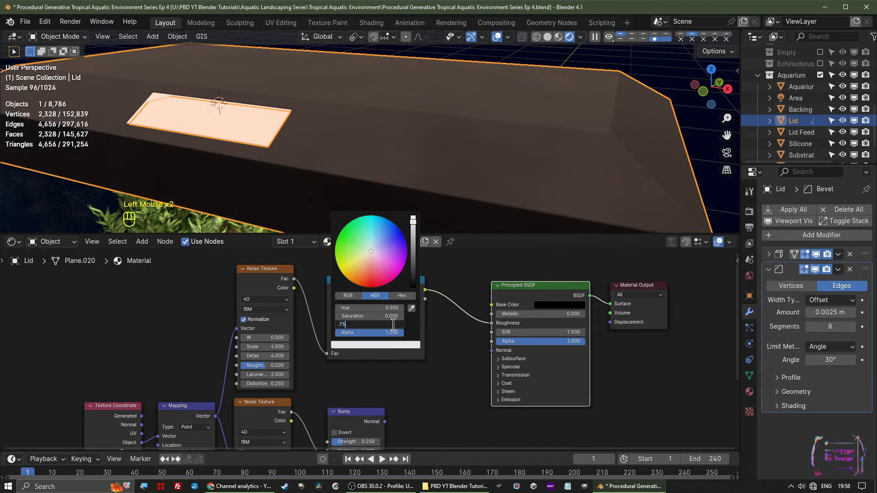
{"action": "key", "text": "Return"}
Darken the Color Ramp's first stop to a mid grey and its last stop to a slightly lighter grey.
{"action": "left_click", "coordinate": [352, 326]}
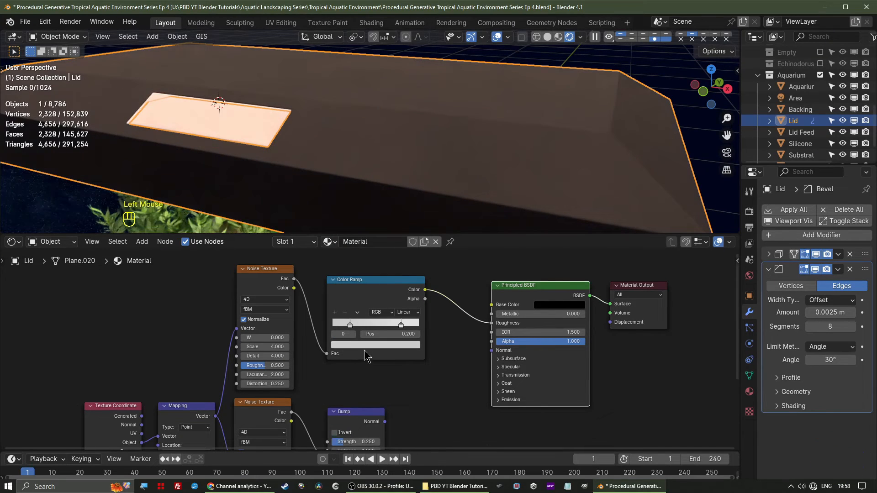
{"action": "left_click", "coordinate": [364, 343]}
{"action": "scroll", "coordinate": [550, 186], "scroll_direction": "up", "scroll_amount": 2}
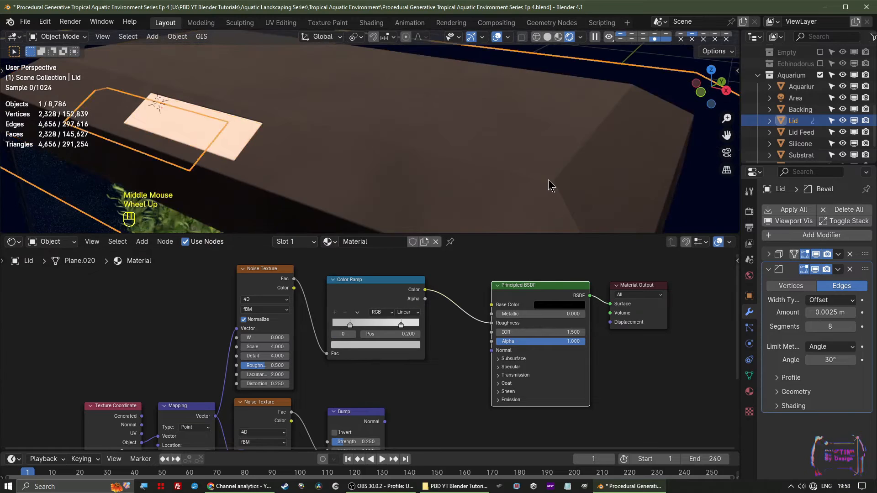
{"action": "scroll", "coordinate": [551, 186], "scroll_direction": "down", "scroll_amount": 2}
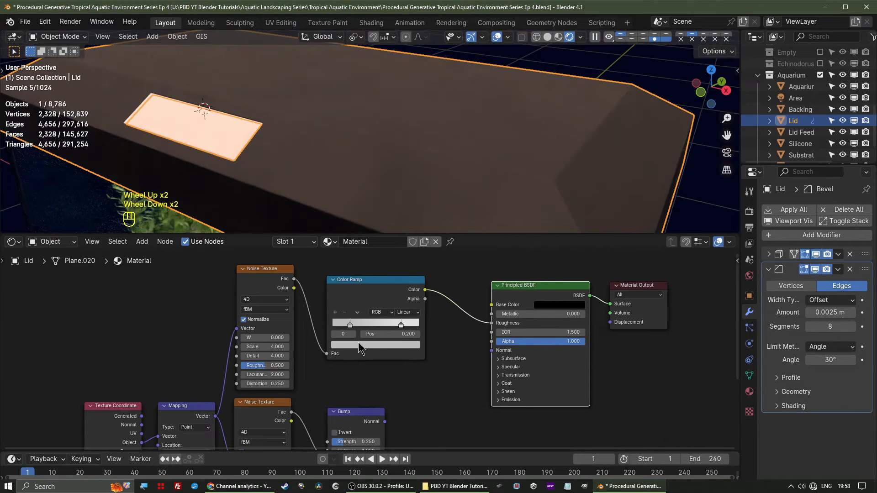
{"action": "left_click", "coordinate": [366, 344]}
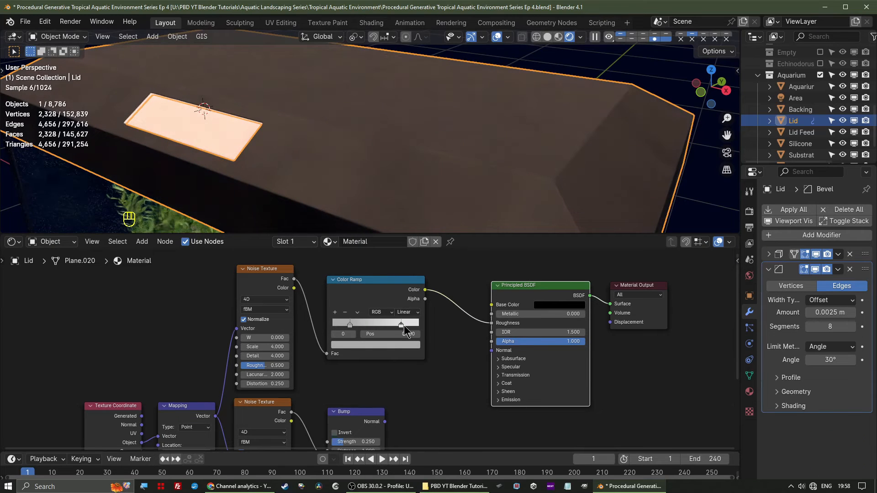
{"action": "left_click", "coordinate": [395, 343]}
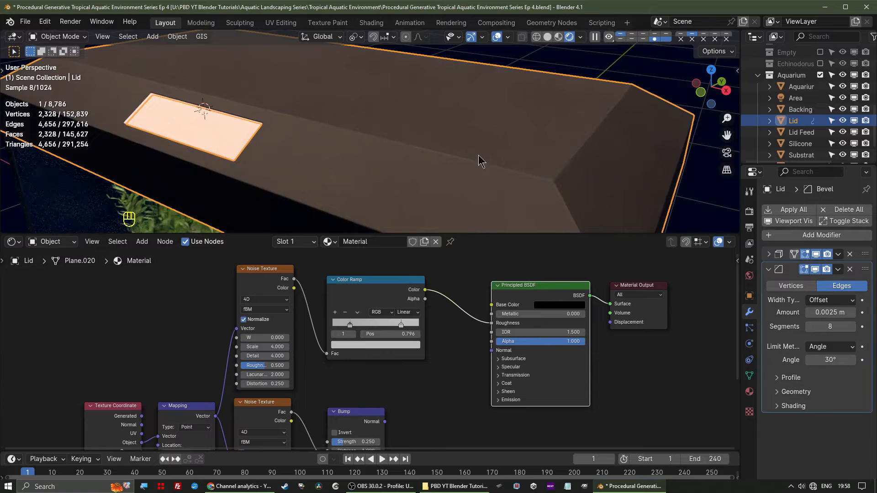
Reconnect the Bump node's Normal output to the Principled BSDF's Normal input.
{"action": "scroll", "coordinate": [478, 155], "scroll_direction": "down", "scroll_amount": 1}
{"action": "middle_click_drag", "start_coordinate": [478, 155], "coordinate": [519, 174]}
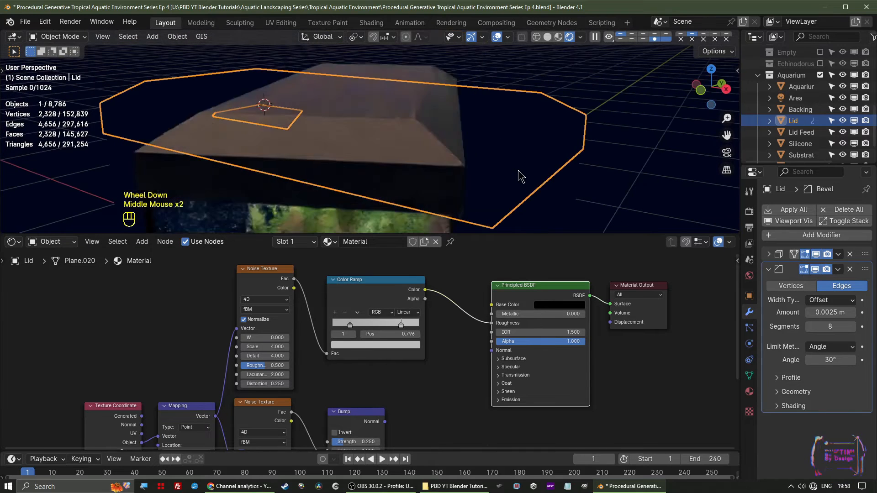
{"action": "left_click_drag", "start_coordinate": [385, 421], "coordinate": [492, 351]}
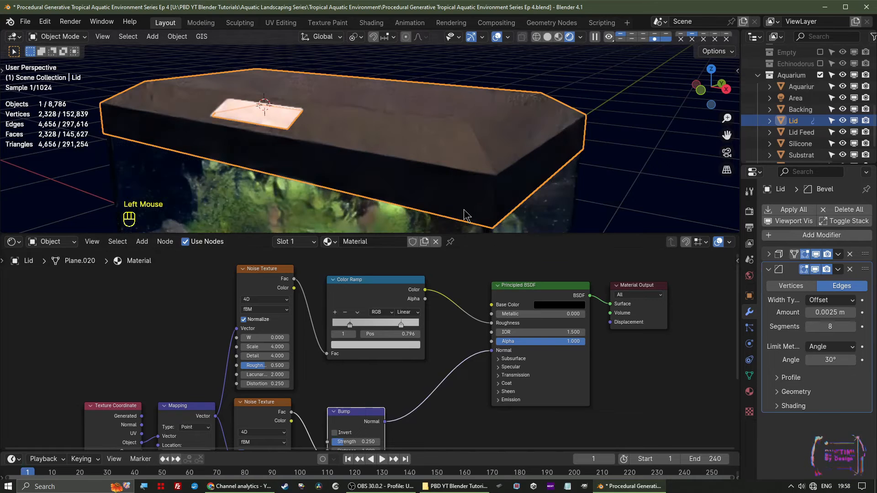
{"action": "middle_click_drag", "start_coordinate": [462, 196], "coordinate": [487, 143]}
{"action": "scroll", "coordinate": [487, 143], "scroll_direction": "down", "scroll_amount": 4}
{"action": "middle_click_drag", "start_coordinate": [421, 185], "coordinate": [480, 147]}
{"action": "scroll", "coordinate": [448, 132], "scroll_direction": "up", "scroll_amount": 1}
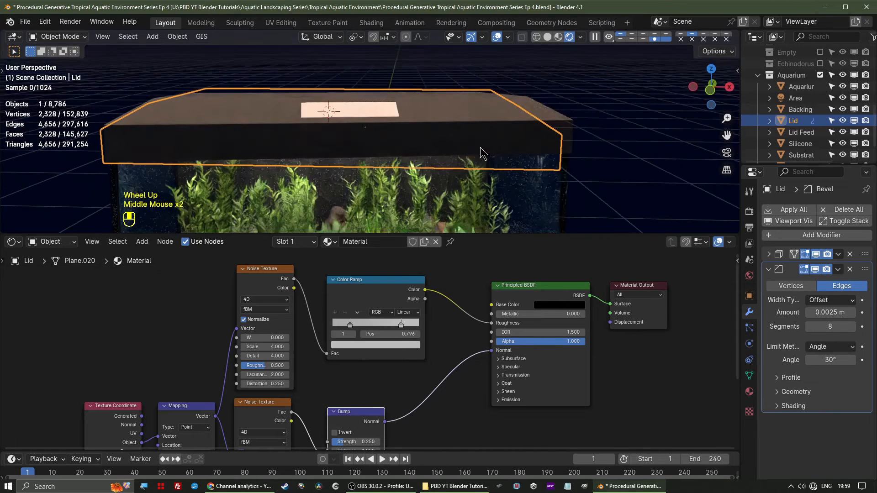
{"action": "scroll", "coordinate": [313, 137], "scroll_direction": "up", "scroll_amount": 2}
Link the lid's material to the feeding flap, deselect both objects and check the aquarium in camera view.
{"action": "left_click", "coordinate": [269, 128]}
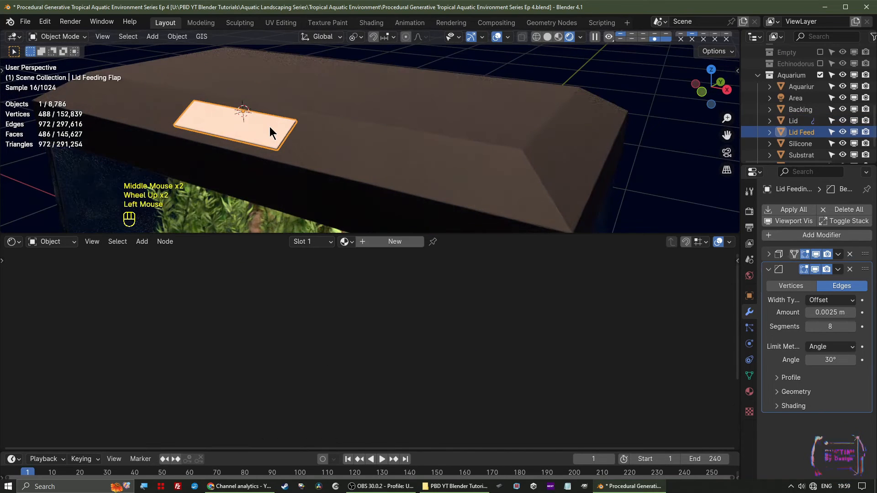
{"action": "left_click", "coordinate": [341, 136], "text": "shift"}
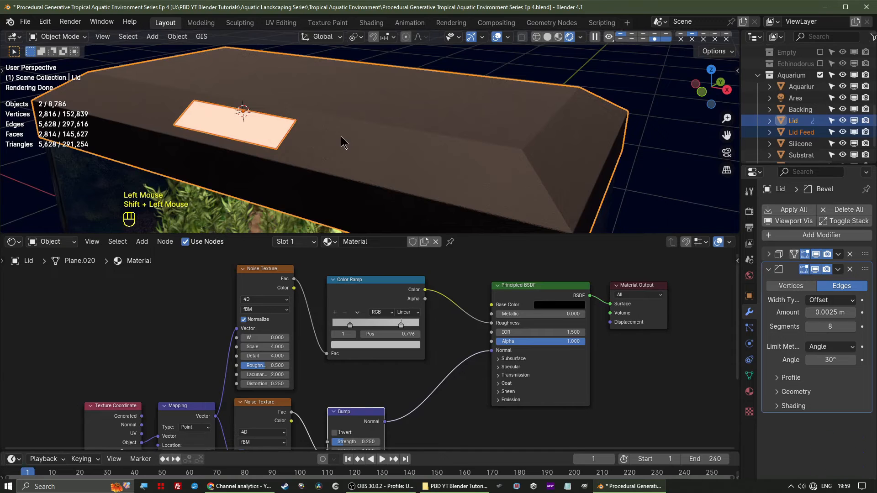
{"action": "key", "text": "ctrl+l"}
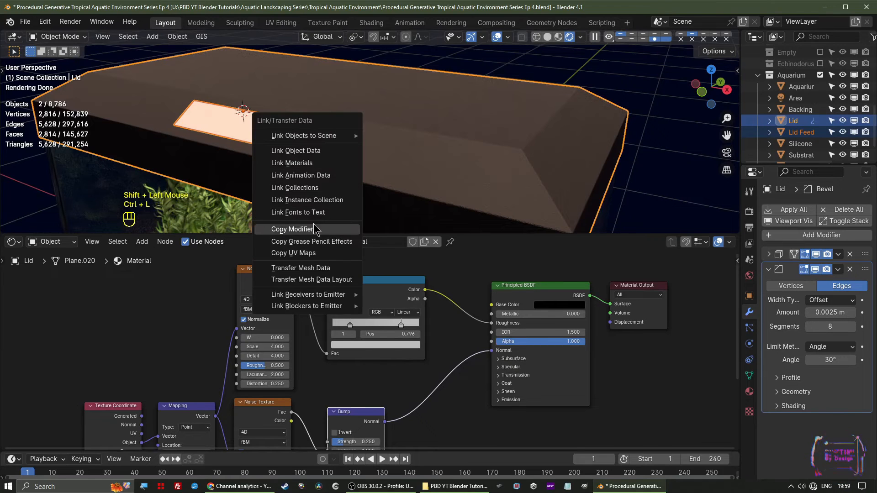
{"action": "left_click", "coordinate": [302, 163]}
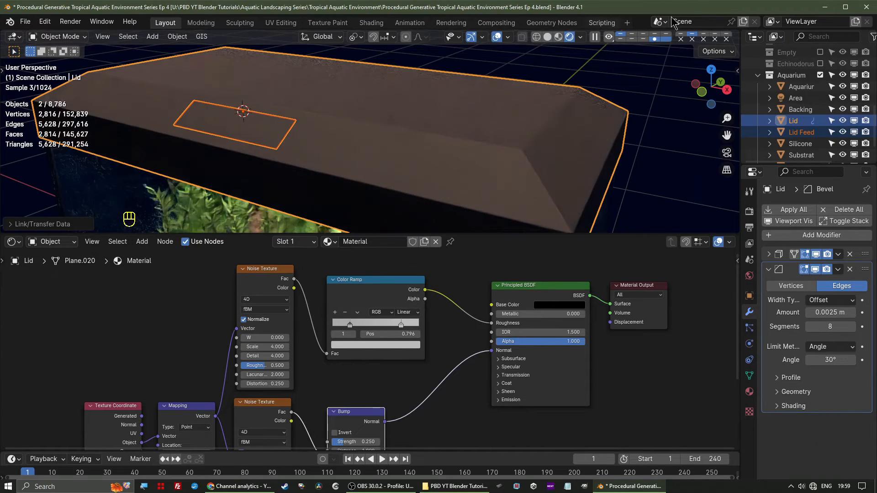
{"action": "left_click", "coordinate": [648, 75]}
{"action": "scroll", "coordinate": [516, 111], "scroll_direction": "down", "scroll_amount": 4}
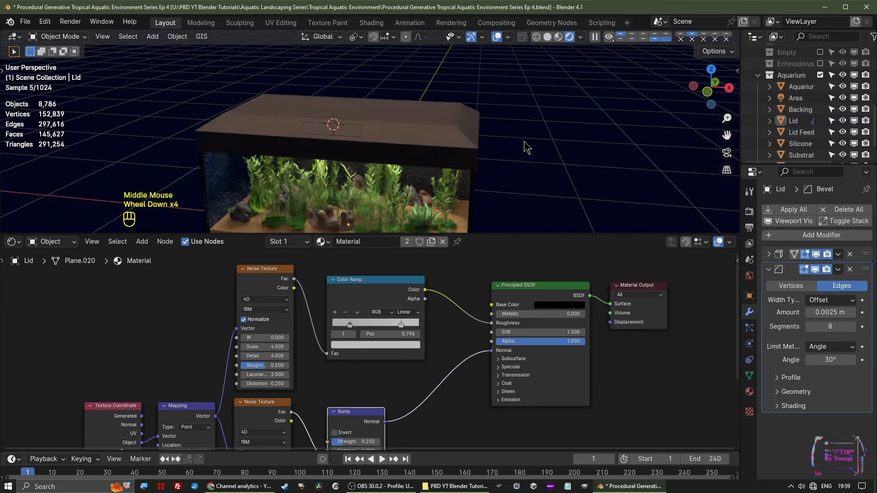
{"action": "key", "text": "KP_0"}
{"action": "scroll", "coordinate": [523, 144], "scroll_direction": "up", "scroll_amount": 3}
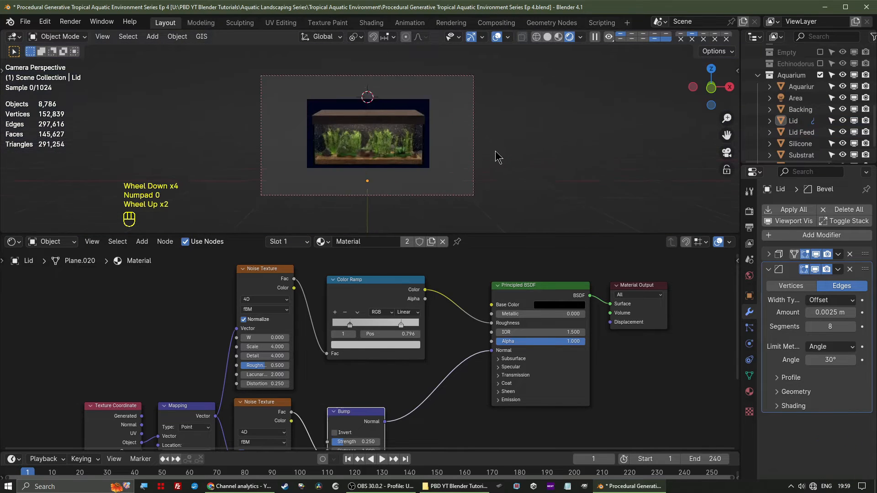
{"action": "scroll", "coordinate": [469, 129], "scroll_direction": "up", "scroll_amount": 1}
{"action": "middle_click_drag", "start_coordinate": [469, 129], "coordinate": [440, 94], "text": "shift"}
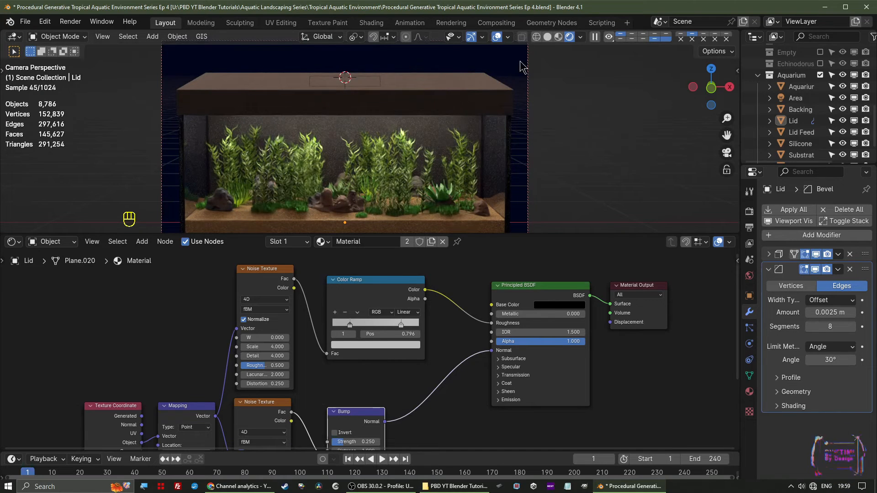
Open the lid and feeding flap together in Edit Mode, in solid shading and front orthographic view with X-ray enabled.
{"action": "left_click", "coordinate": [547, 37]}
{"action": "scroll", "coordinate": [472, 136], "scroll_direction": "down", "scroll_amount": 2}
{"action": "key", "text": "KP_1"}
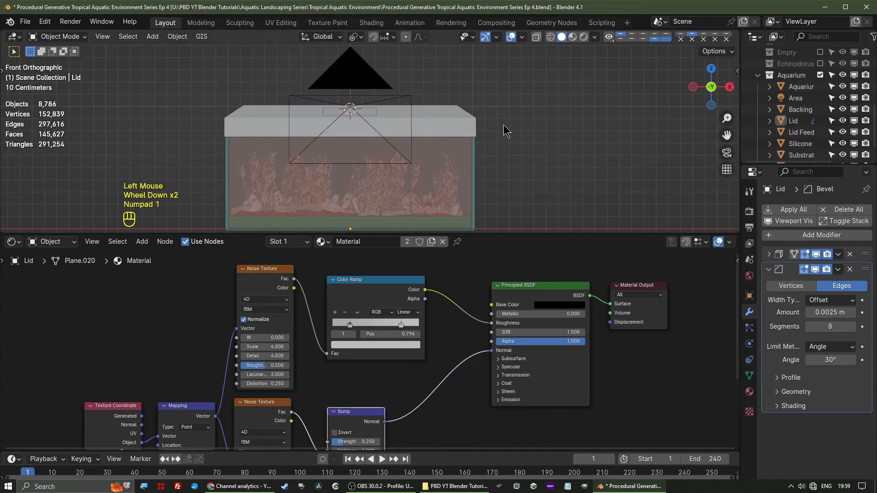
{"action": "scroll", "coordinate": [529, 132], "scroll_direction": "up", "scroll_amount": 2}
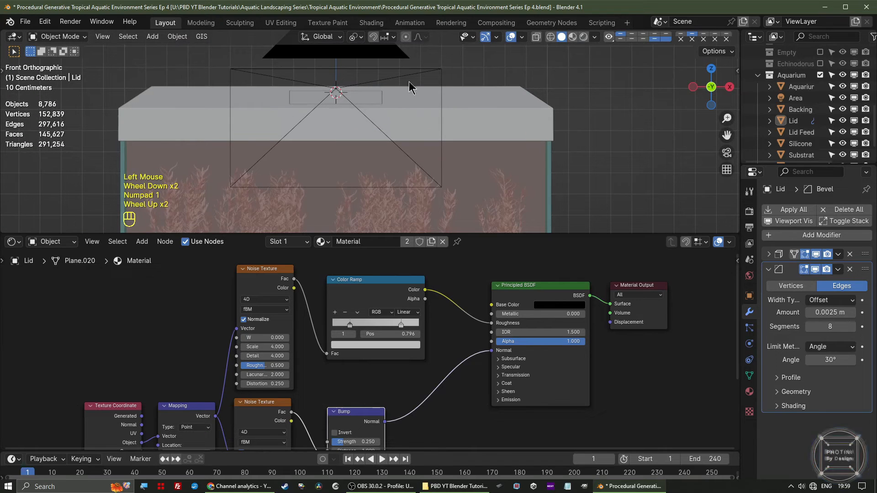
{"action": "left_click", "coordinate": [373, 96]}
{"action": "left_click", "coordinate": [482, 102], "text": "shift"}
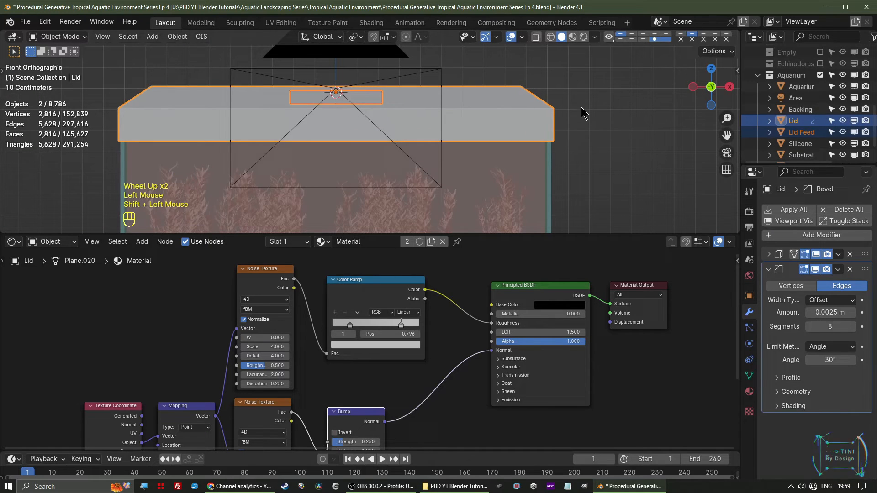
{"action": "left_click", "coordinate": [537, 37]}
{"action": "key", "text": "Tab"}
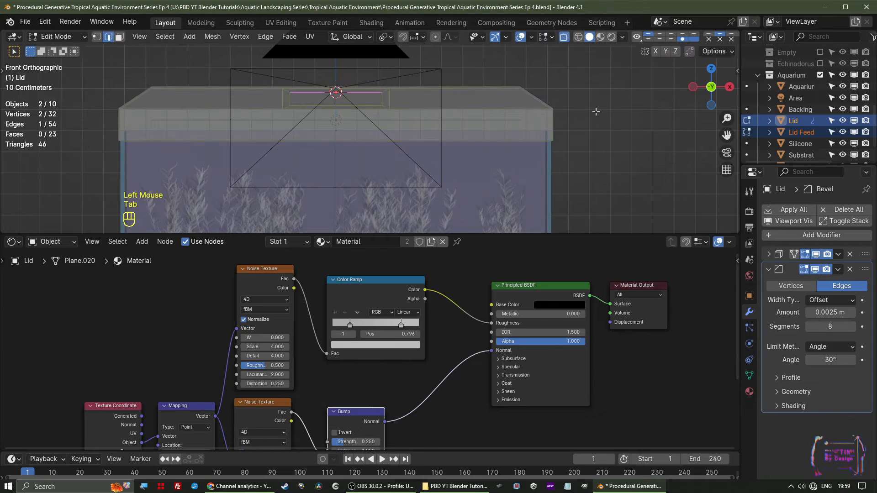
Select the upper vertices of the lid and feeding flap and lower them a few centimetres along Z, finishing in Object Mode.
{"action": "key", "text": "1"}
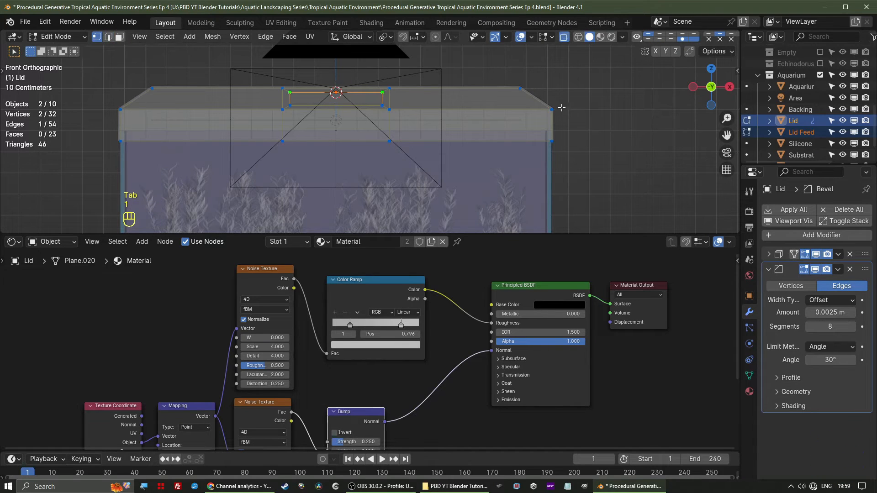
{"action": "left_click", "coordinate": [614, 106]}
{"action": "left_click_drag", "start_coordinate": [596, 64], "coordinate": [92, 122]}
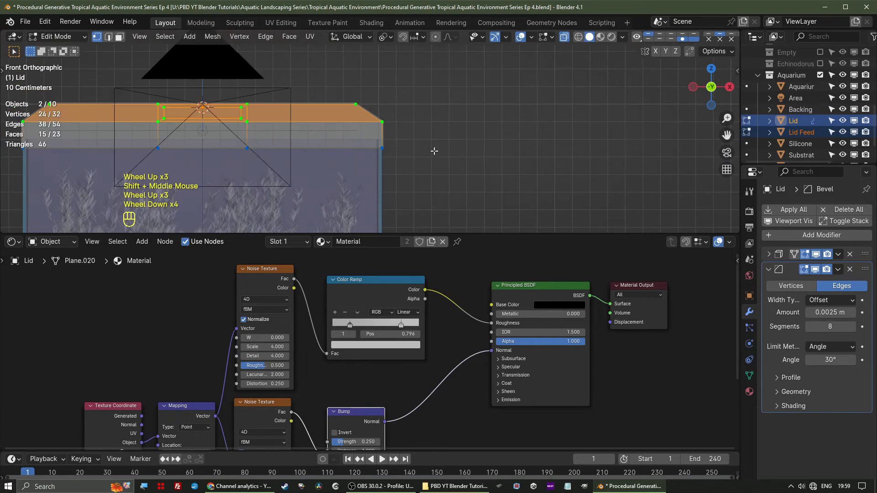
{"action": "scroll", "coordinate": [435, 151], "scroll_direction": "up", "scroll_amount": 5}
{"action": "scroll", "coordinate": [435, 151], "scroll_direction": "up", "scroll_amount": 1}
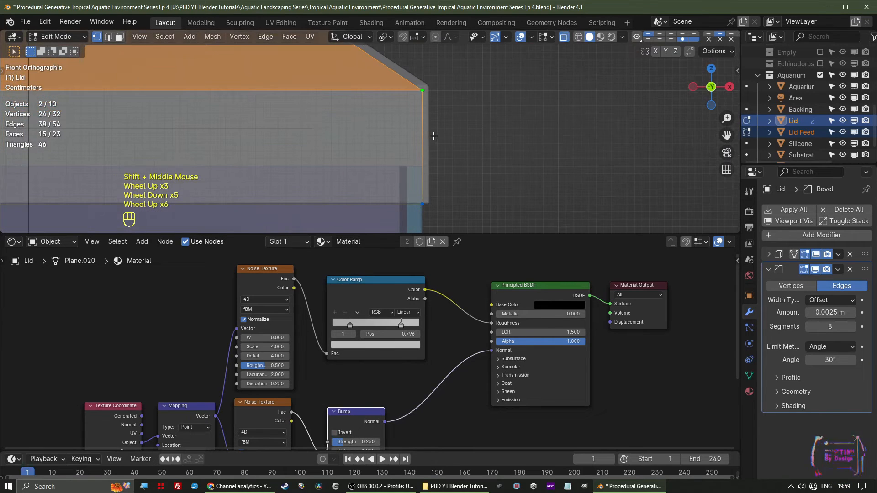
{"action": "key", "text": "g"}
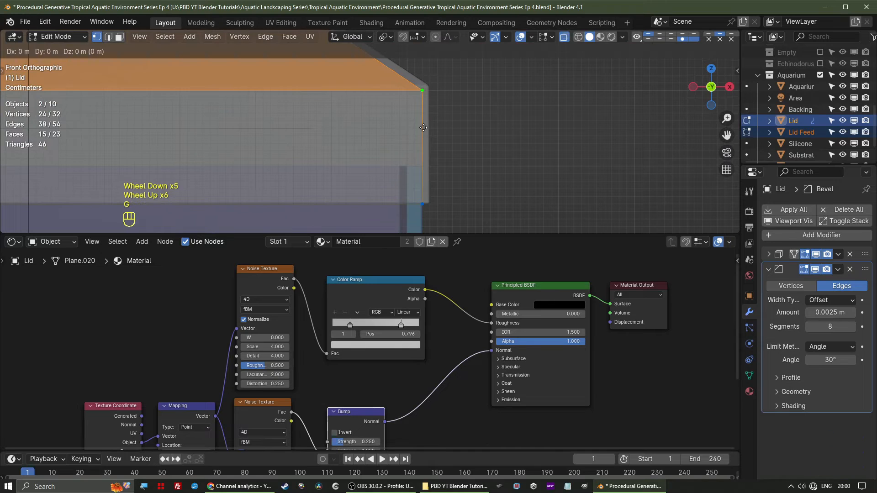
{"action": "key", "text": "z"}
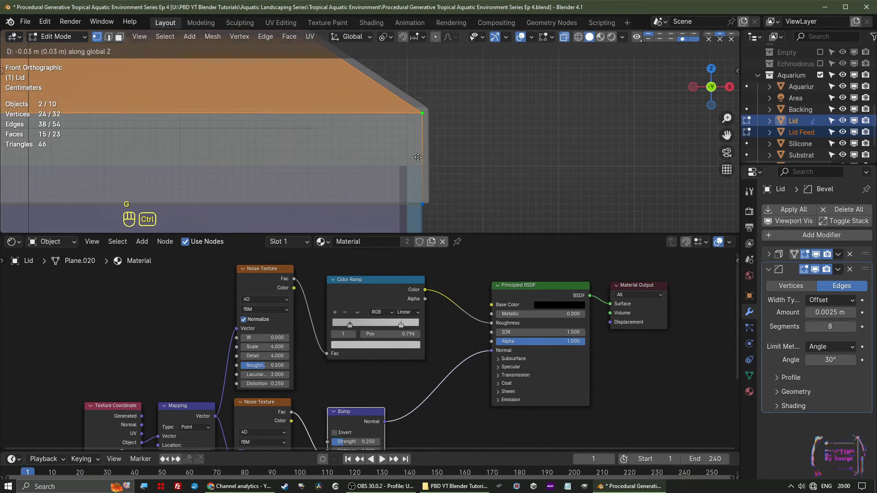
{"action": "left_click", "coordinate": [417, 165]}
{"action": "scroll", "coordinate": [503, 164], "scroll_direction": "down", "scroll_amount": 4}
{"action": "middle_click_drag", "start_coordinate": [503, 164], "coordinate": [509, 153], "text": "shift"}
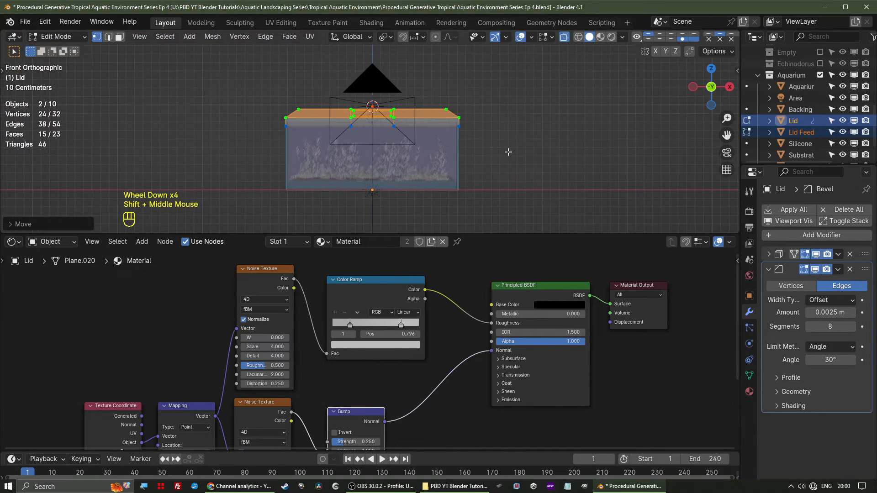
{"action": "scroll", "coordinate": [508, 152], "scroll_direction": "up", "scroll_amount": 2}
{"action": "key", "text": "Tab"}
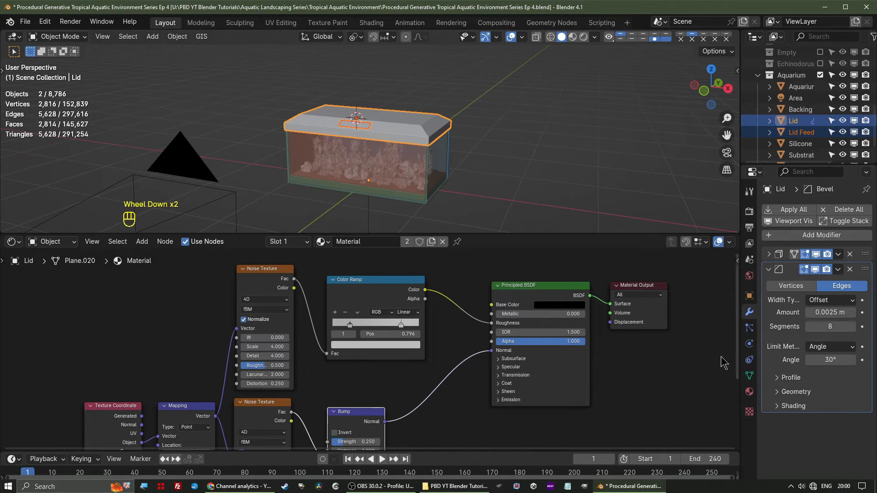
Set the viewport display colour of the lid's material to near-black.
{"action": "left_click", "coordinate": [750, 392]}
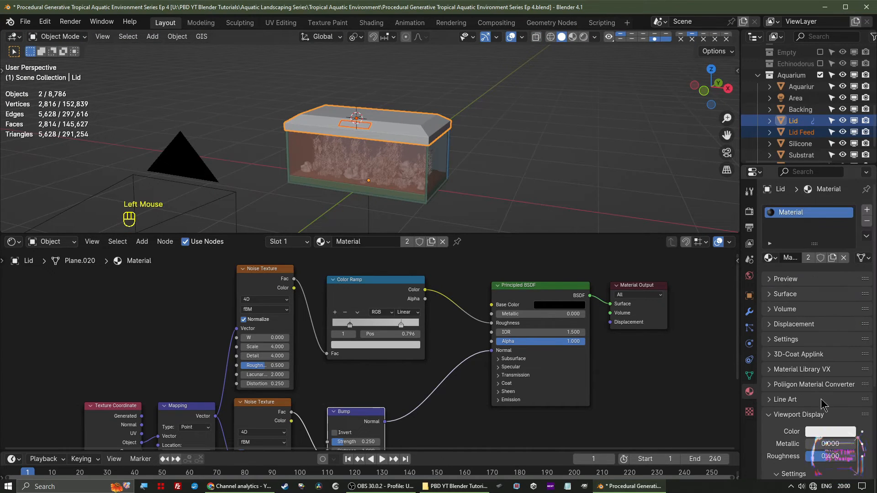
{"action": "scroll", "coordinate": [825, 381], "scroll_direction": "down", "scroll_amount": 2}
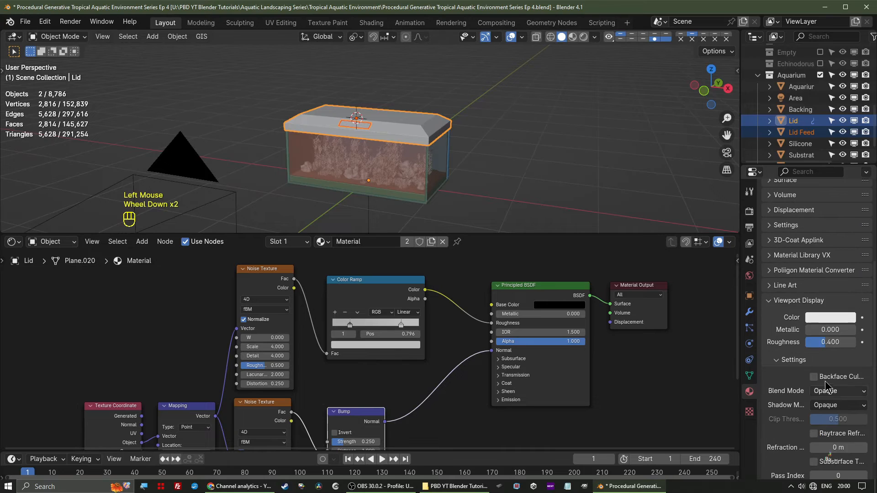
{"action": "left_click", "coordinate": [828, 318]}
{"action": "scroll", "coordinate": [829, 318], "scroll_direction": "down", "scroll_amount": 3}
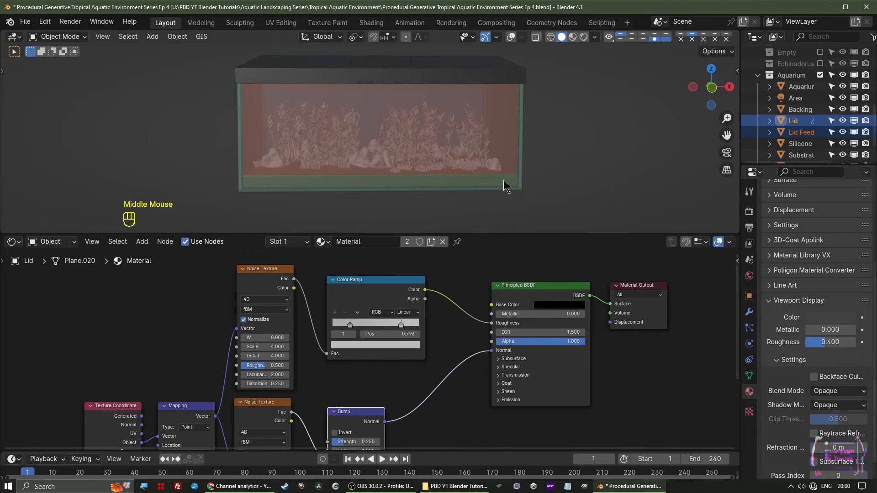
Inspect the lowered hood on the aquarium, ending in camera view with rendered shading.
{"action": "mouse_move", "coordinate": [446, 201]}
{"action": "middle_mouse_down"}
{"action": "mouse_move", "coordinate": [390, 198]}
{"action": "mouse_move", "coordinate": [449, 201]}
{"action": "mouse_move", "coordinate": [429, 199]}
{"action": "middle_mouse_up"}
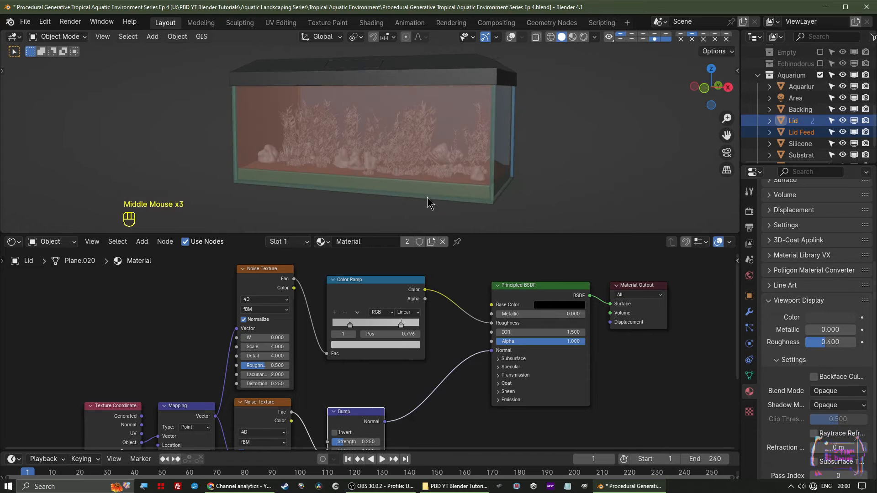
{"action": "key", "text": "KP_0"}
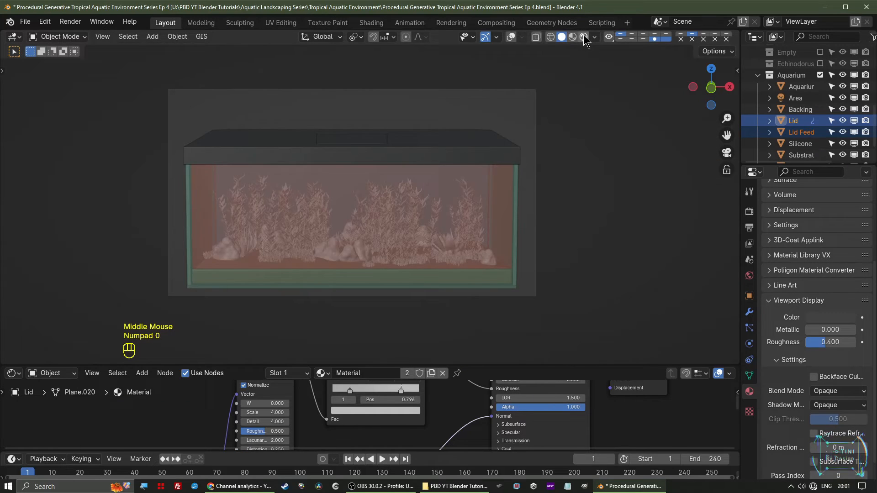
{"action": "left_click", "coordinate": [584, 37]}
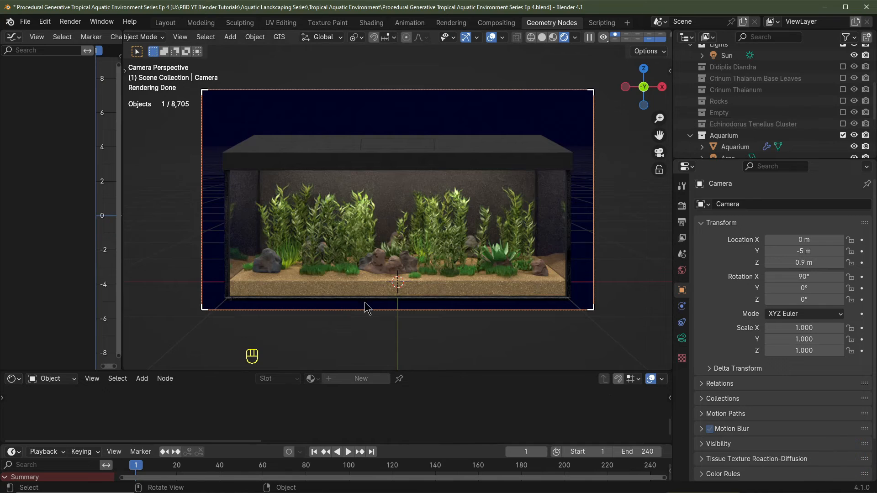
Set the Strength of the Substrate's Displace modifier to 0.05.
{"action": "scroll", "coordinate": [768, 132], "scroll_direction": "down", "scroll_amount": 3}
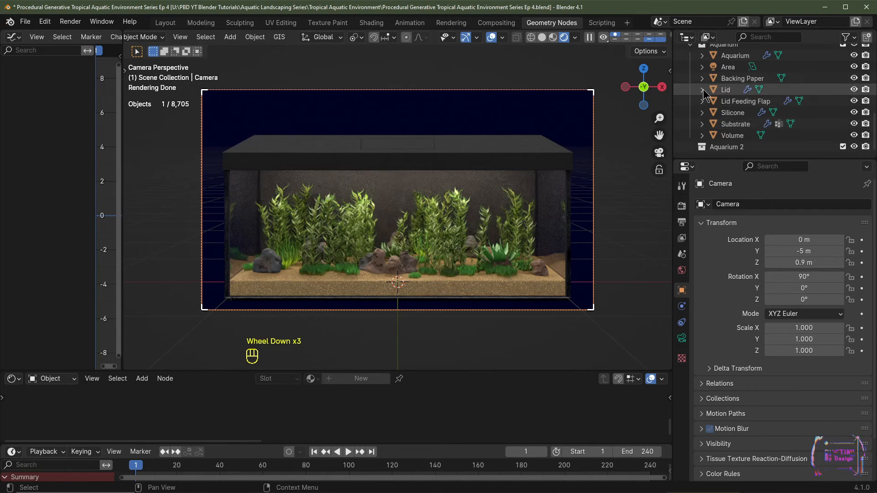
{"action": "scroll", "coordinate": [767, 135], "scroll_direction": "up", "scroll_amount": 1}
{"action": "scroll", "coordinate": [740, 133], "scroll_direction": "down", "scroll_amount": 1}
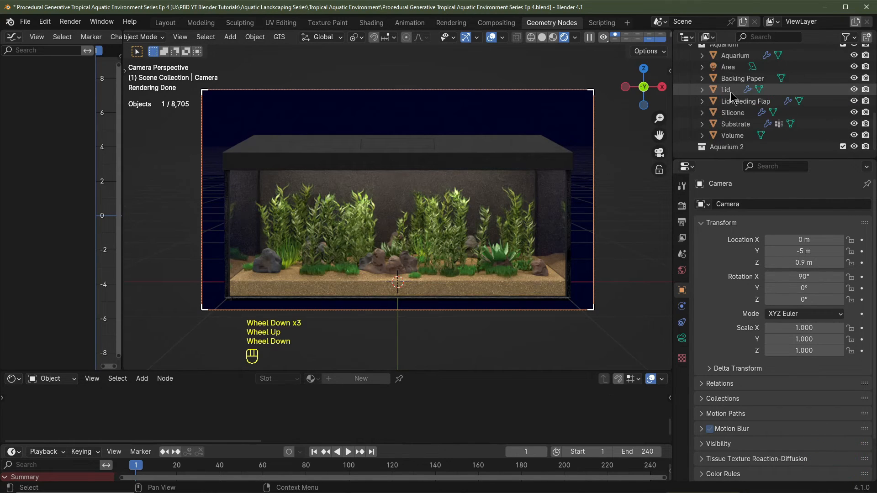
{"action": "left_click", "coordinate": [734, 125]}
{"action": "left_click", "coordinate": [681, 306]}
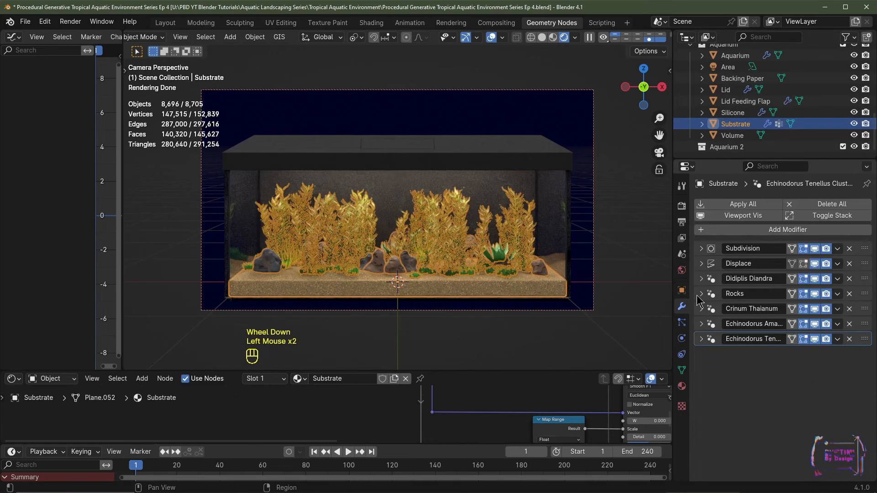
{"action": "left_click", "coordinate": [702, 264]}
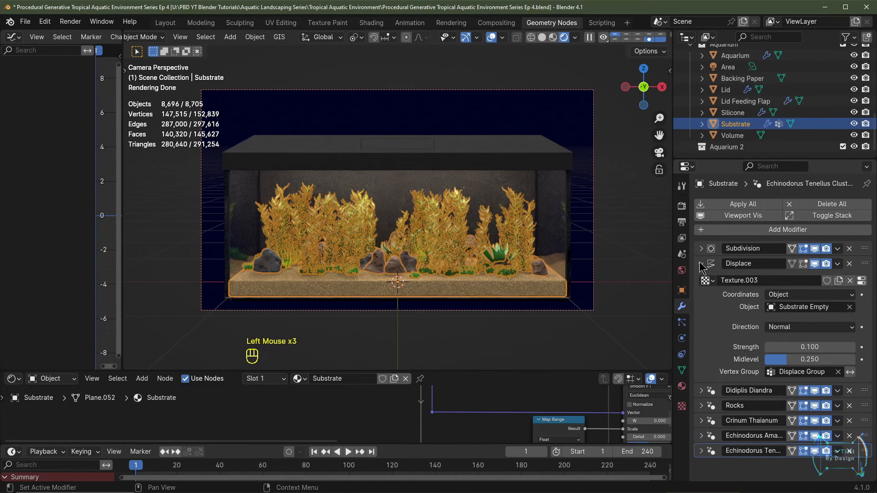
{"action": "left_click", "coordinate": [808, 347]}
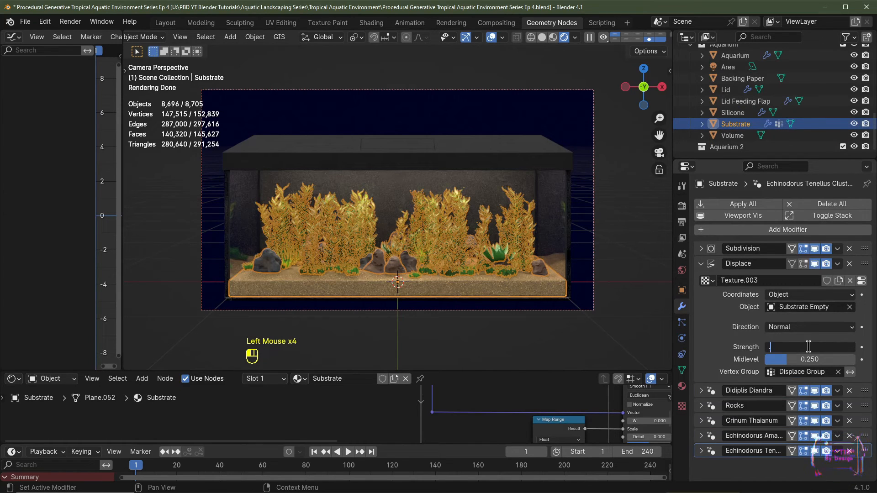
{"action": "key", "text": "Return"}
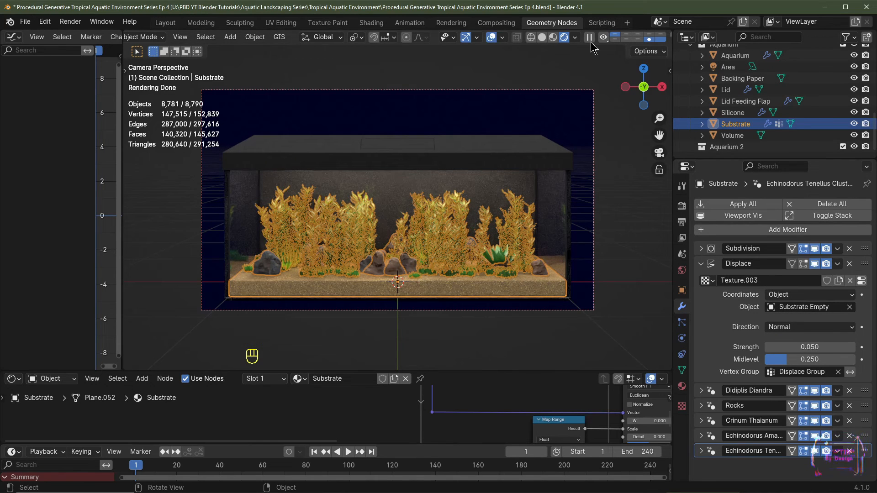
Hide the Aquarium and Volume objects and show the scene in solid shading from the front orthographic view.
{"action": "left_click", "coordinate": [542, 40]}
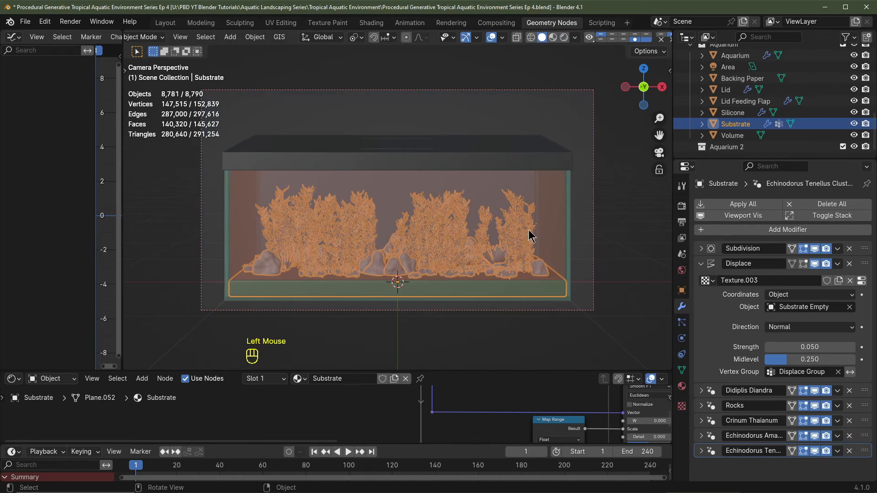
{"action": "left_click", "coordinate": [853, 55]}
{"action": "left_click", "coordinate": [853, 135]}
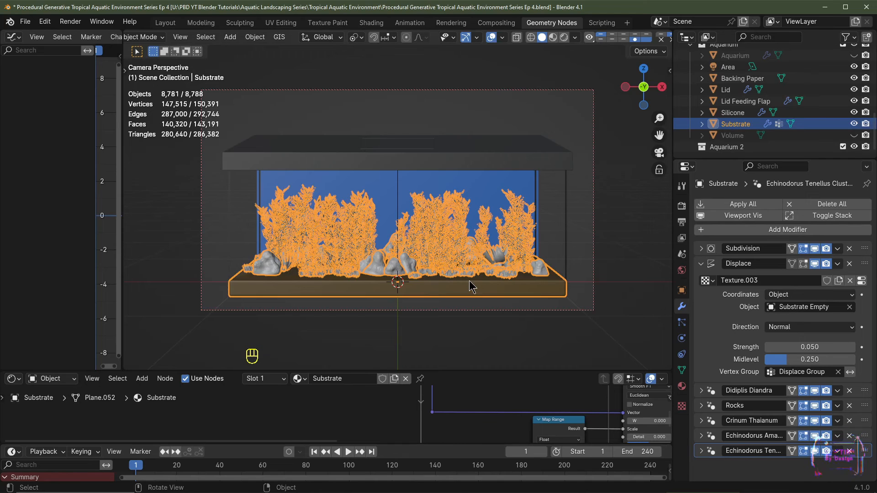
{"action": "key", "text": "KP_1"}
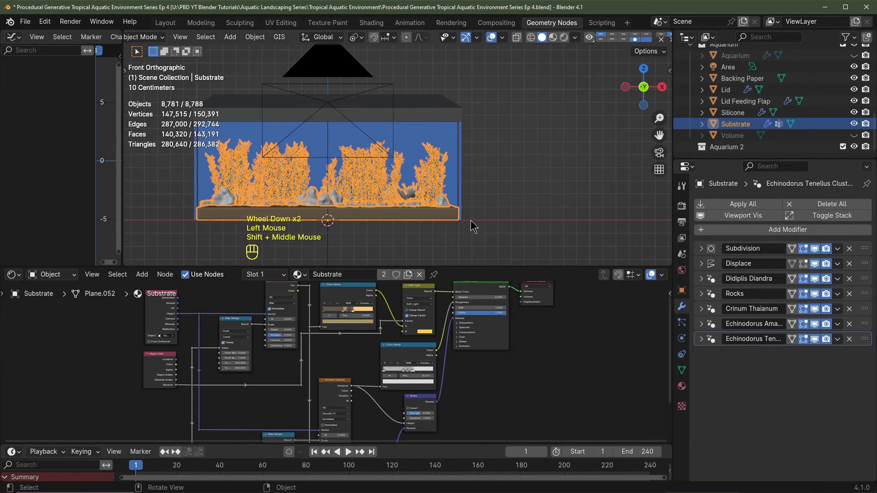
{"action": "key", "text": "g"}
{"action": "key", "text": "x"}
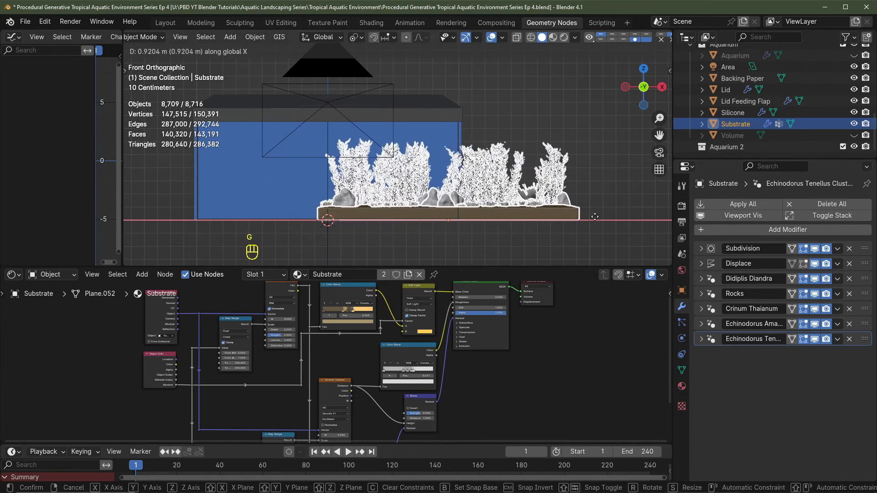
{"action": "right_click", "coordinate": [155, 214]}
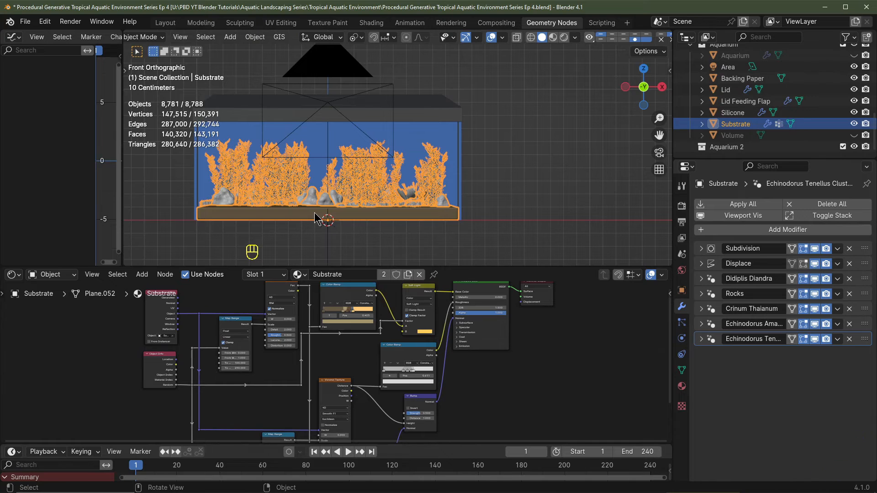
Duplicate the Substrate along X so the copy stands clear beside the original aquarium.
{"action": "key", "text": "shift+d"}
{"action": "key", "text": "x"}
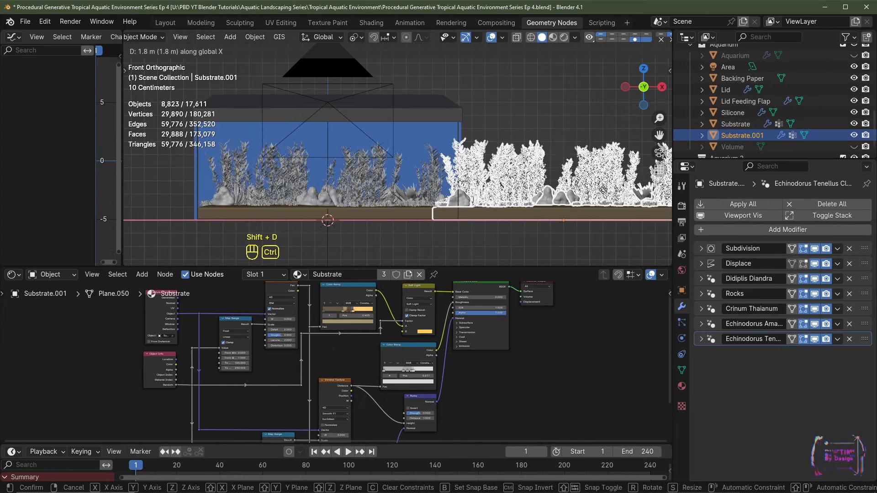
{"action": "left_click", "coordinate": [606, 202], "text": "ctrl"}
{"action": "middle_click_drag", "start_coordinate": [605, 203], "coordinate": [491, 211], "text": "shift"}
{"action": "scroll", "coordinate": [475, 215], "scroll_direction": "down", "scroll_amount": 2}
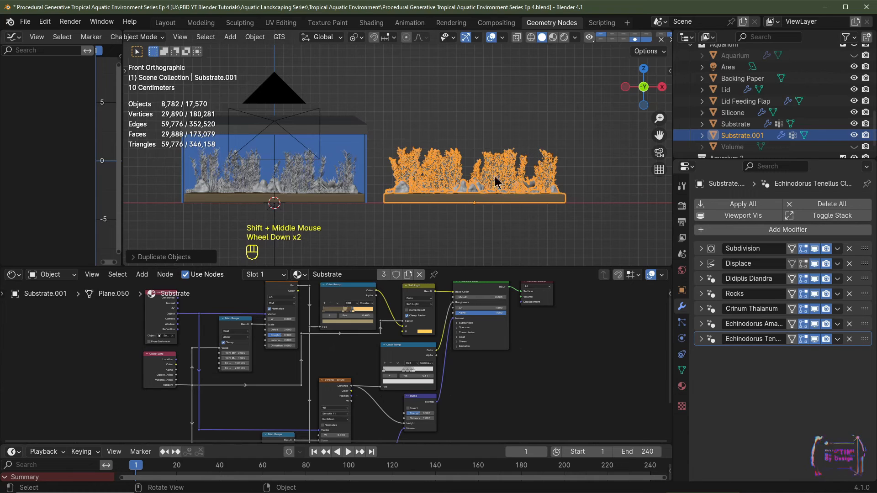
Change the shader node area to the Geometry Node Editor and bring the Scatter Distribution group's Object Info and Multiply nodes into view.
{"action": "left_click", "coordinate": [13, 274]}
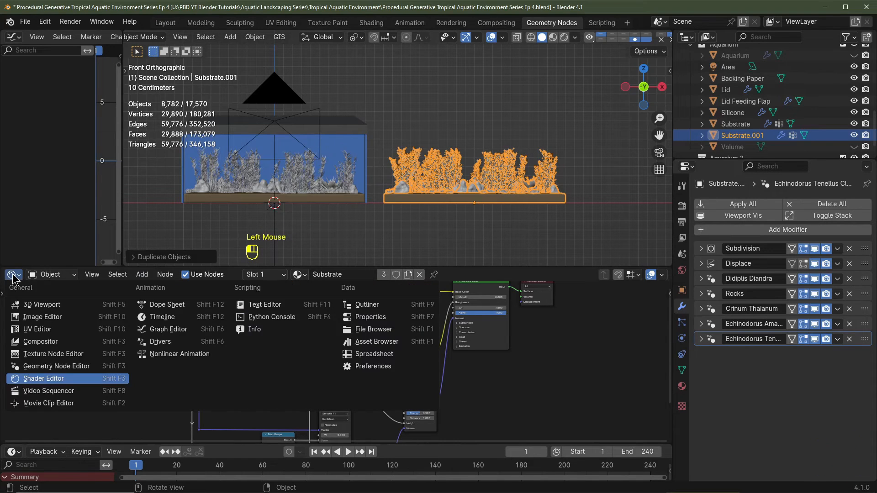
{"action": "left_click", "coordinate": [43, 366]}
{"action": "middle_click_drag", "start_coordinate": [145, 387], "coordinate": [256, 334]}
{"action": "scroll", "coordinate": [206, 386], "scroll_direction": "up", "scroll_amount": 2}
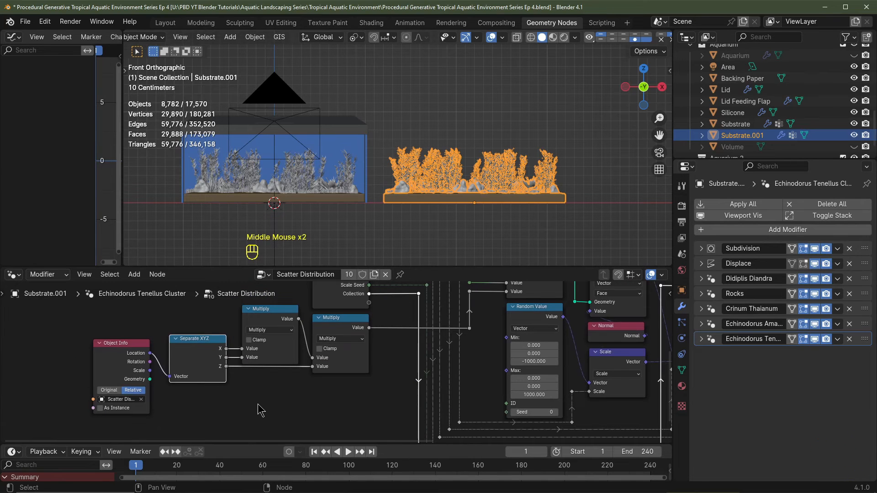
Add a Combine XYZ node below the first Multiply node in the Scatter Distribution group.
{"action": "left_click", "coordinate": [259, 403]}
{"action": "key", "text": "shift+a"}
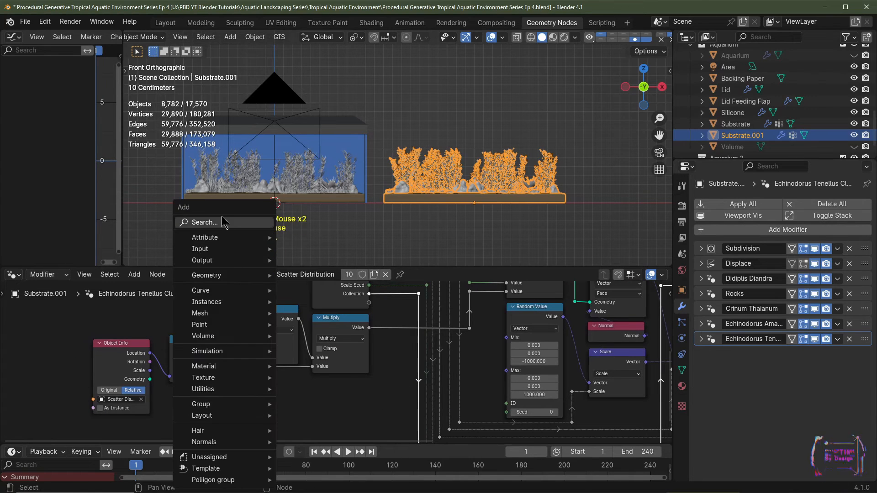
{"action": "left_click", "coordinate": [222, 223]}
{"action": "type", "text": "comb"}
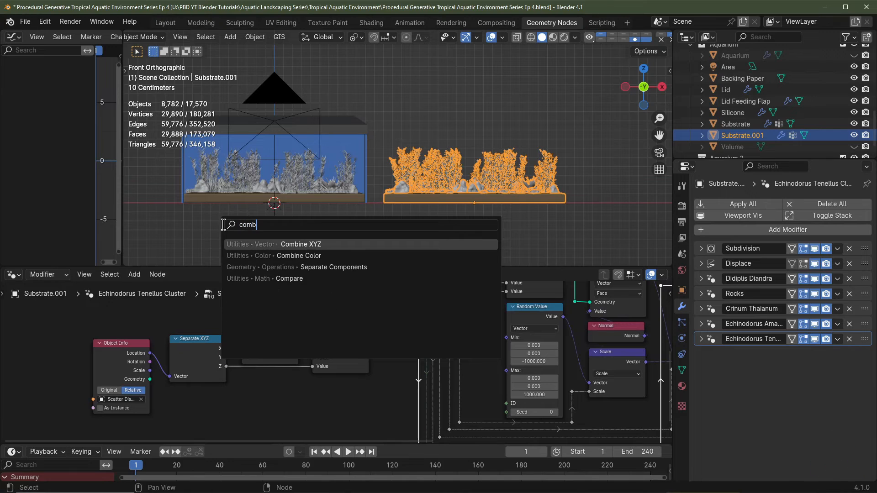
{"action": "left_click", "coordinate": [283, 244]}
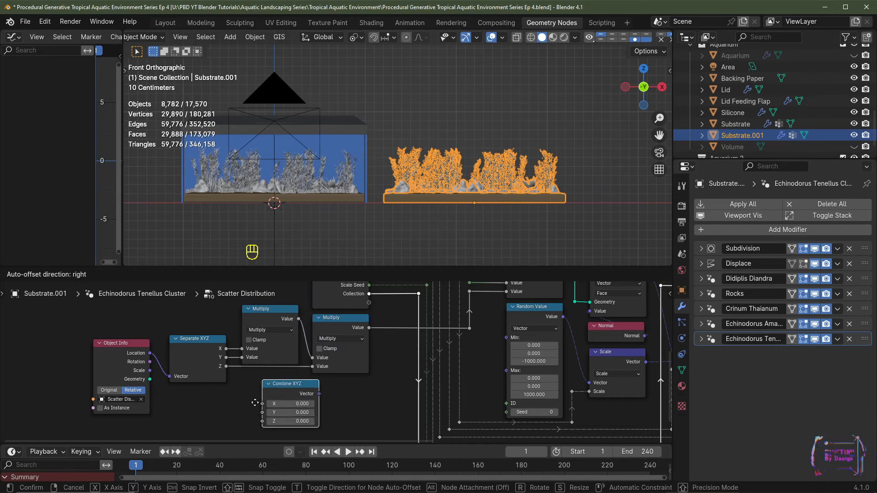
{"action": "left_click", "coordinate": [248, 386]}
Delete the first Multiply node and link Separate XYZ's X, Y and Z outputs to the matching Combine XYZ inputs.
{"action": "left_click", "coordinate": [270, 320]}
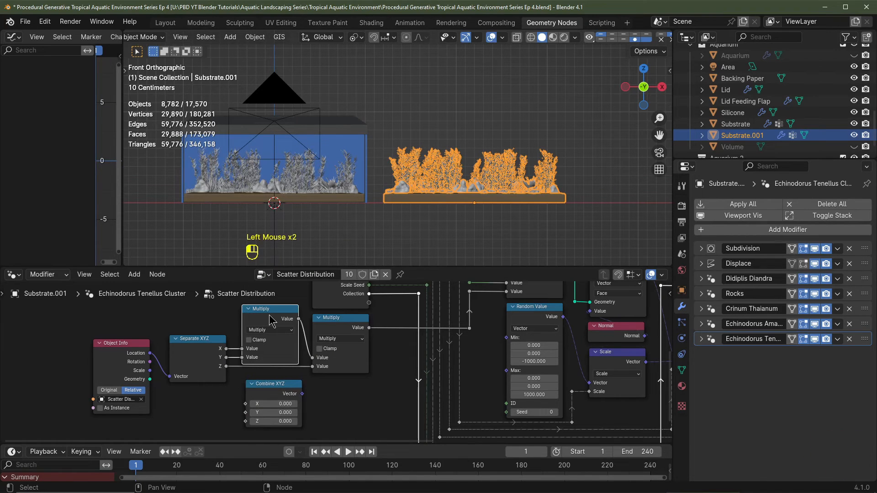
{"action": "key", "text": "Delete"}
{"action": "left_click_drag", "start_coordinate": [226, 348], "coordinate": [245, 412]}
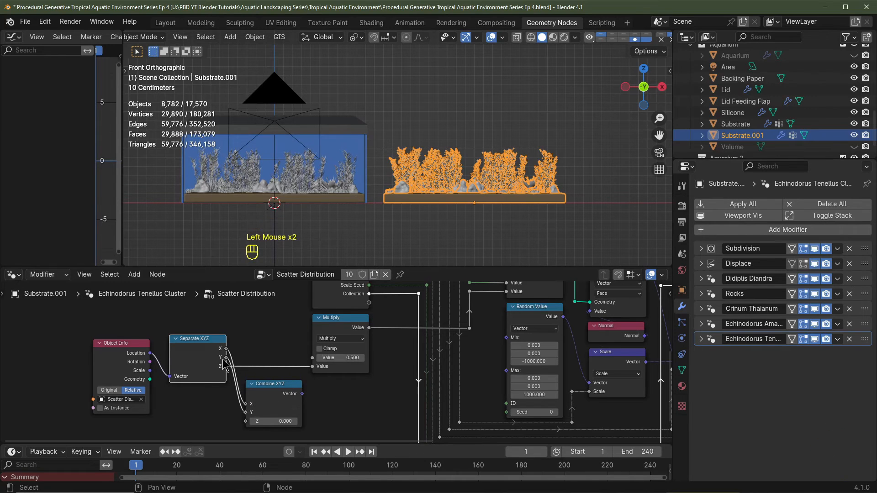
{"action": "left_click_drag", "start_coordinate": [226, 366], "coordinate": [246, 421]}
Link Combine XYZ's Vector to the first value of the remaining Multiply node and place Combine XYZ between it and Separate XYZ.
{"action": "left_click_drag", "start_coordinate": [302, 394], "coordinate": [316, 361]}
{"action": "right_click_drag", "start_coordinate": [277, 356], "coordinate": [276, 377], "text": "ctrl"}
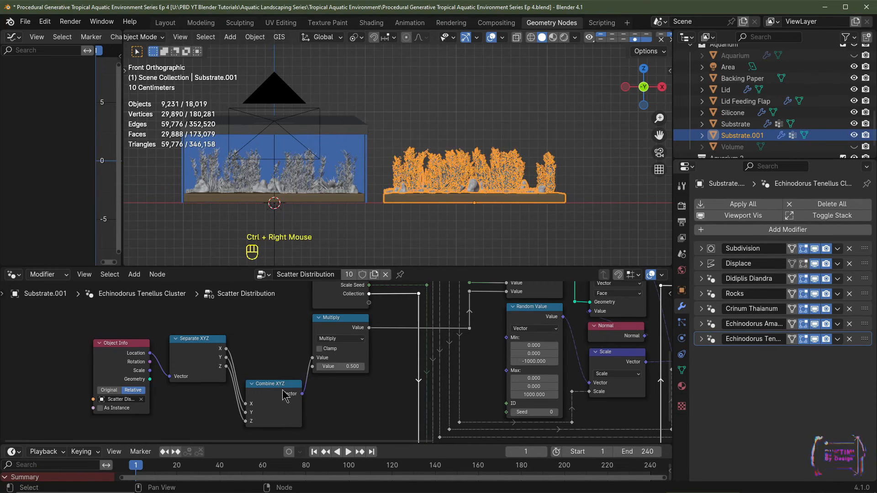
{"action": "left_click_drag", "start_coordinate": [282, 383], "coordinate": [280, 336]}
Set the second value of the Multiply node in the Scatter Distribution group to 50.
{"action": "double_click", "coordinate": [346, 367]}
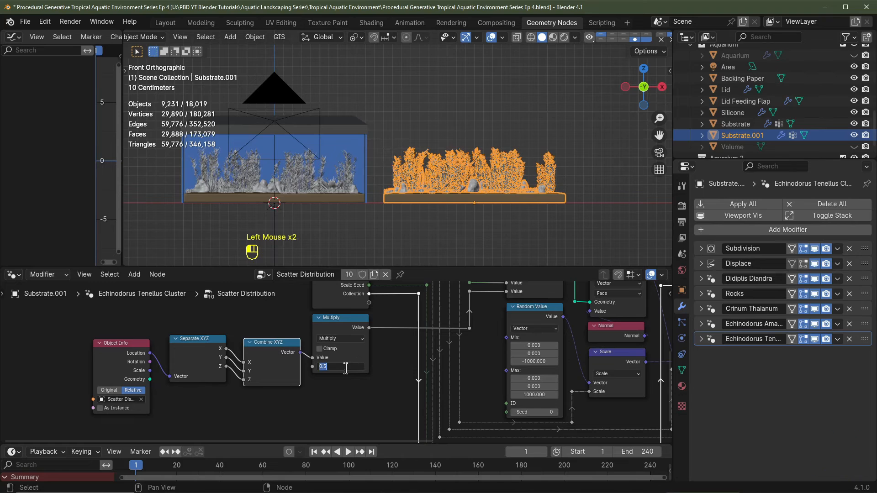
{"action": "type", "text": "50"}
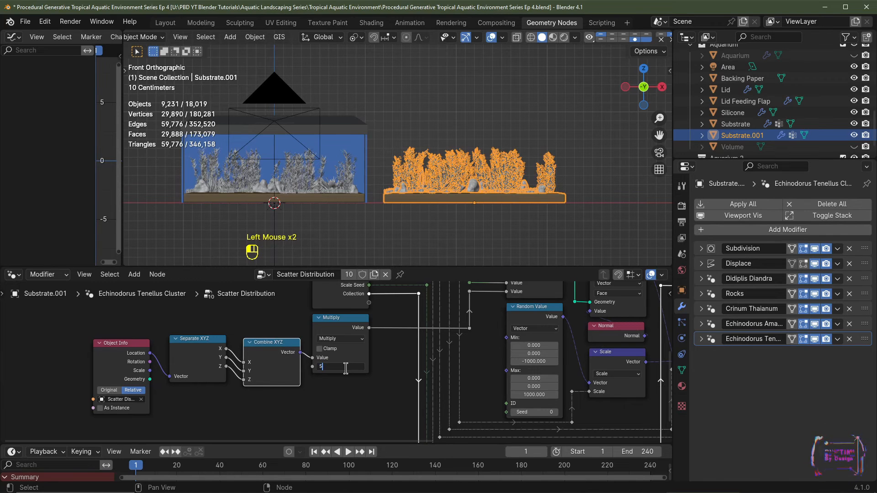
{"action": "key", "text": "Return"}
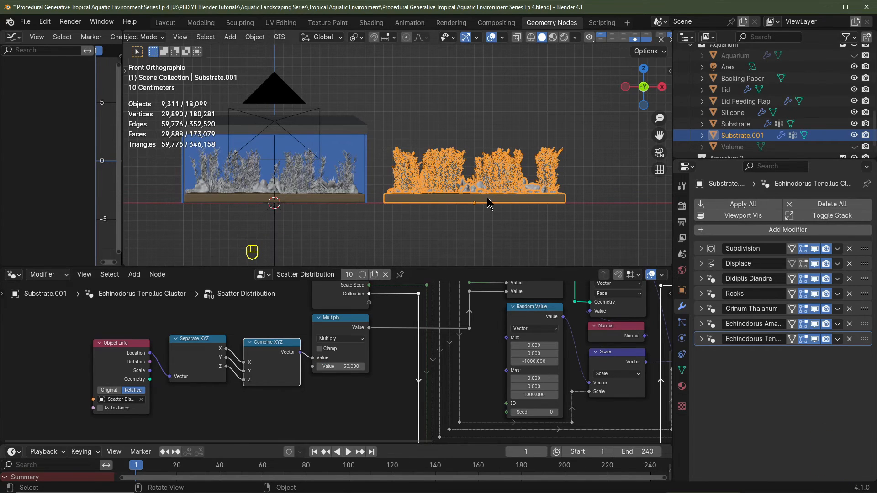
Slide Substrate.001 along the X axis to test how its planting changes with location.
{"action": "key", "text": "g"}
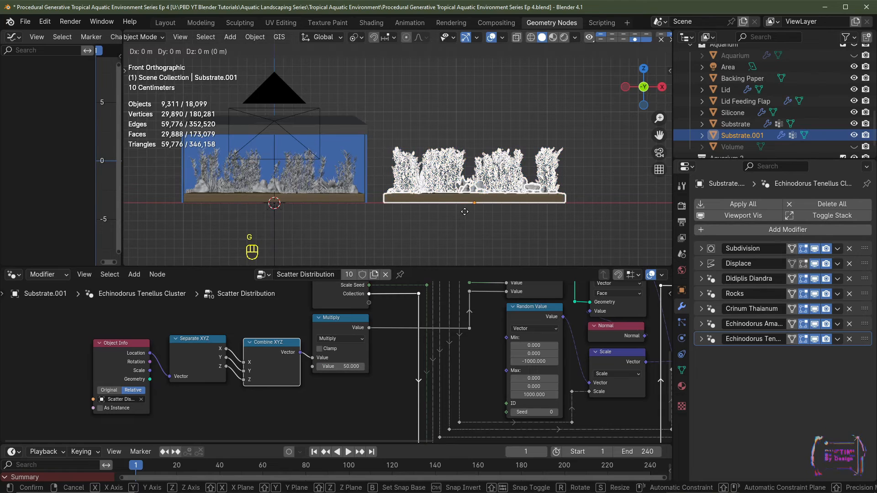
{"action": "key", "text": "x"}
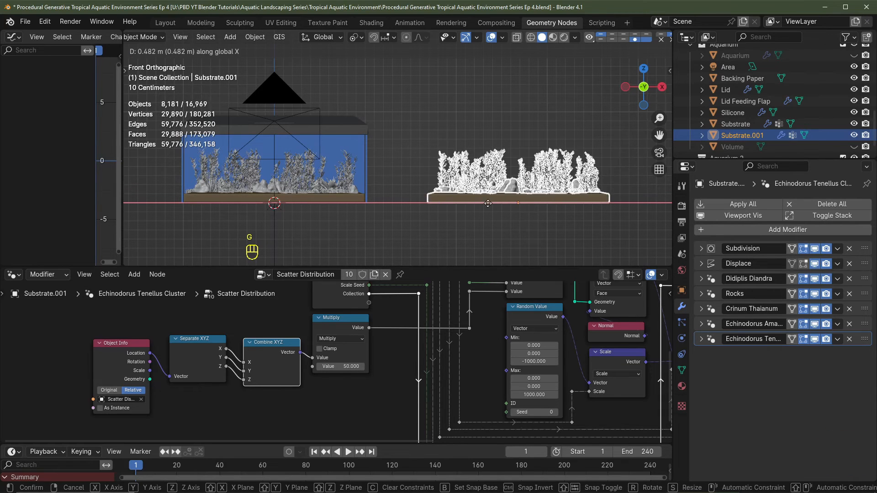
{"action": "left_click", "coordinate": [454, 202]}
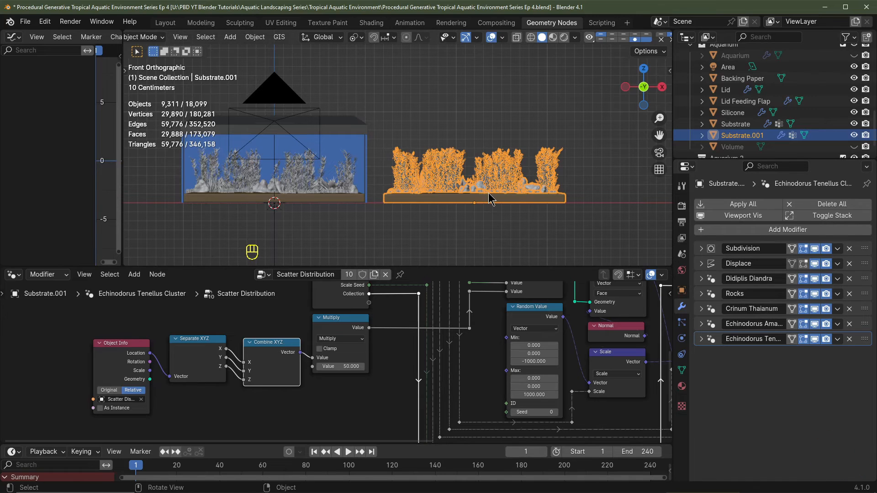
Delete the duplicate Substrate.001 and unhide the Volume and Aquarium objects.
{"action": "key", "text": "Delete"}
{"action": "left_click", "coordinate": [854, 136]}
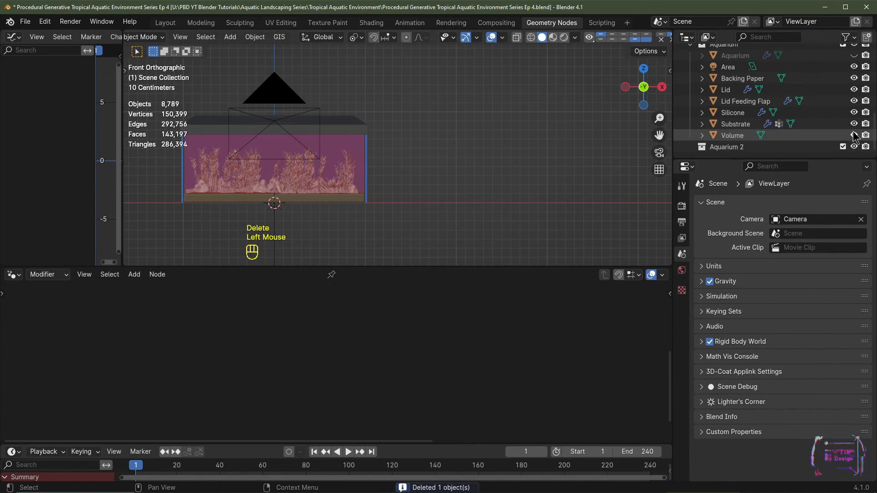
{"action": "left_click", "coordinate": [854, 55]}
Select the aquarium's Area light and preview the tank in rendered shading from a low angle that shows the light under the hood.
{"action": "key", "text": "KP_0"}
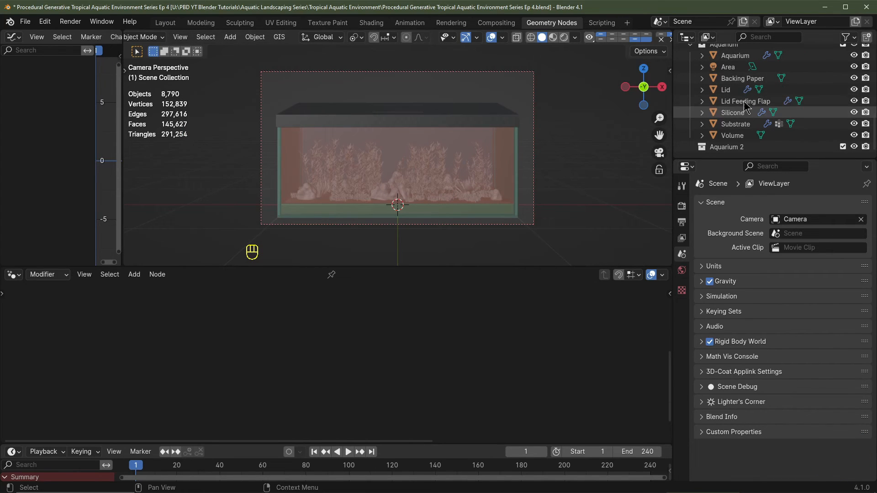
{"action": "left_click", "coordinate": [731, 67]}
{"action": "scroll", "coordinate": [495, 147], "scroll_direction": "down", "scroll_amount": 6}
{"action": "middle_click_drag", "start_coordinate": [495, 148], "coordinate": [482, 158]}
{"action": "middle_click_drag", "start_coordinate": [481, 158], "coordinate": [470, 166], "text": "shift"}
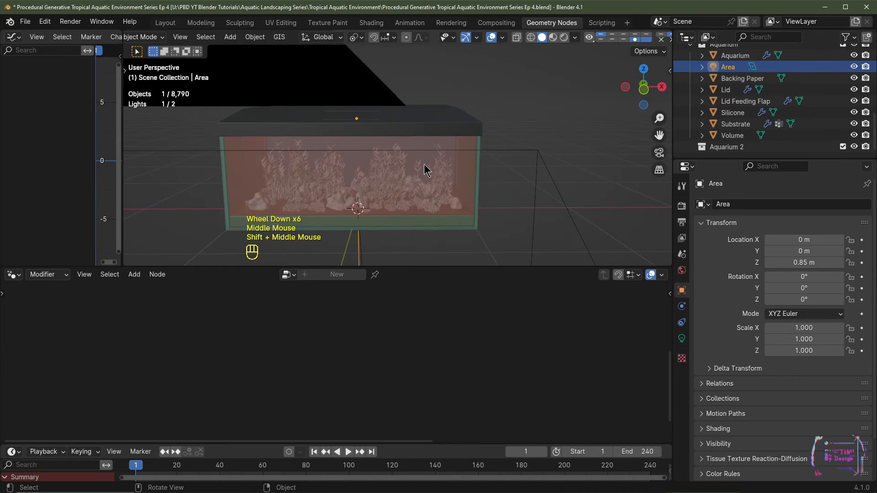
{"action": "left_click", "coordinate": [565, 38]}
{"action": "middle_click_drag", "start_coordinate": [385, 182], "coordinate": [390, 151]}
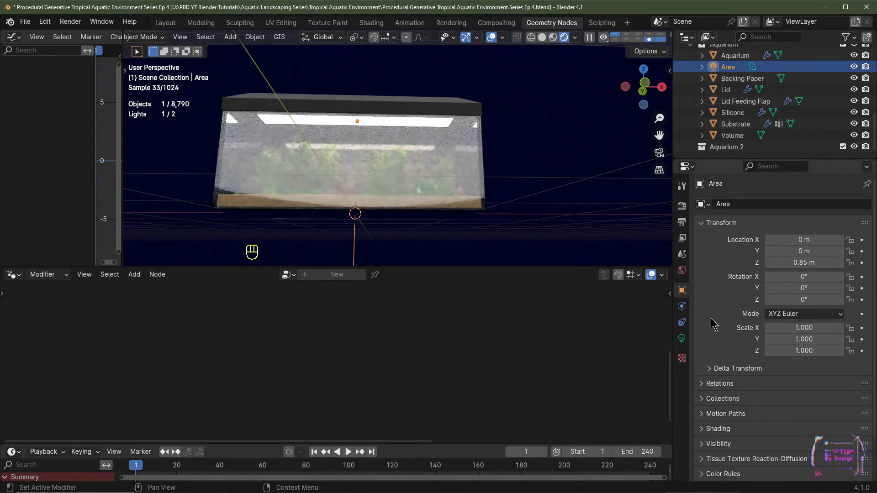
Turn off Transmission in the Area light's Ray Visibility settings.
{"action": "left_click", "coordinate": [733, 69]}
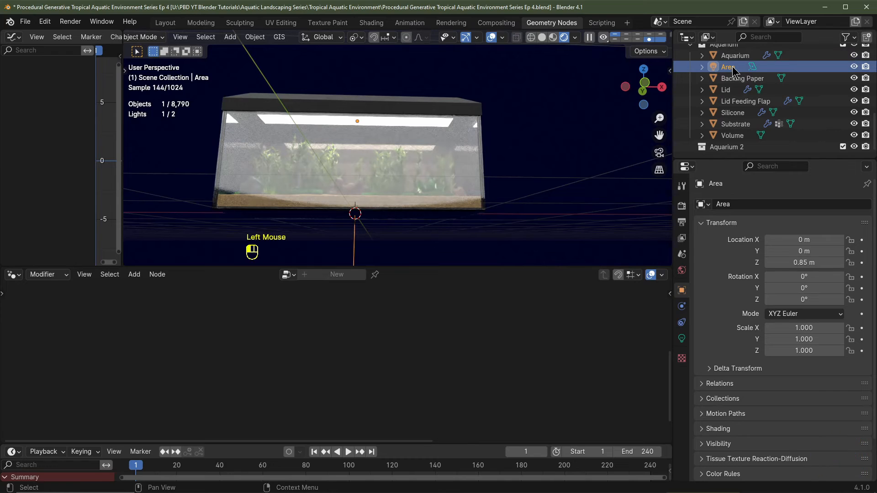
{"action": "left_click", "coordinate": [684, 292]}
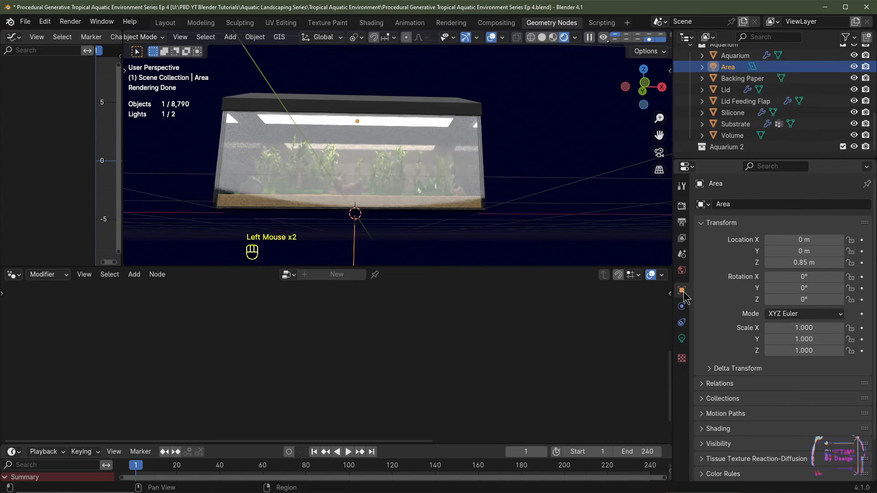
{"action": "scroll", "coordinate": [768, 348], "scroll_direction": "down", "scroll_amount": 2}
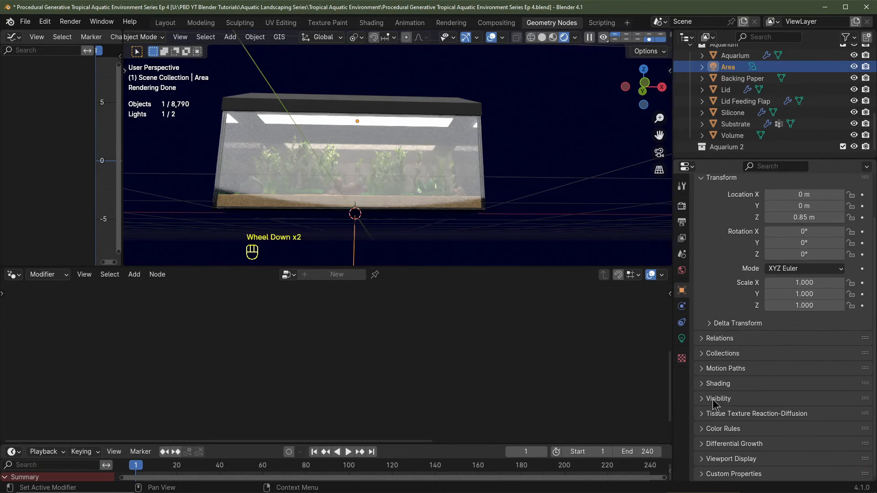
{"action": "left_click", "coordinate": [718, 399]}
{"action": "scroll", "coordinate": [753, 430], "scroll_direction": "down", "scroll_amount": 4}
{"action": "left_click", "coordinate": [774, 449]}
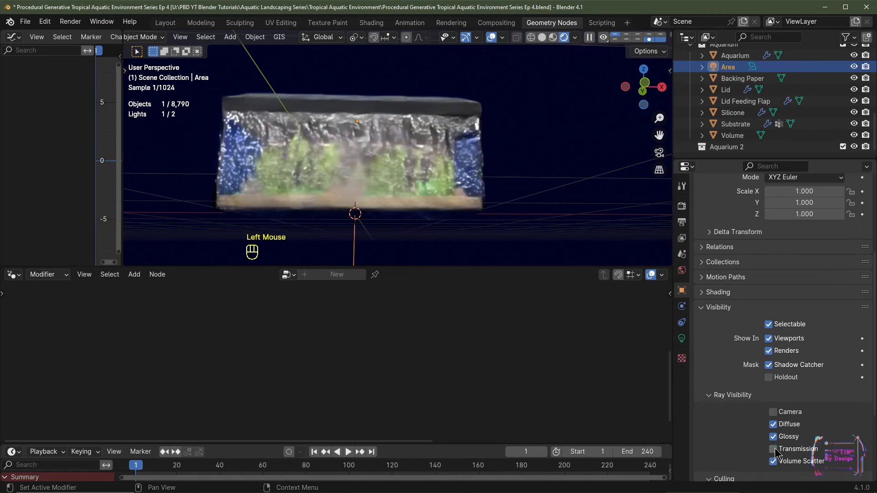
{"action": "middle_click_drag", "start_coordinate": [402, 160], "coordinate": [372, 187]}
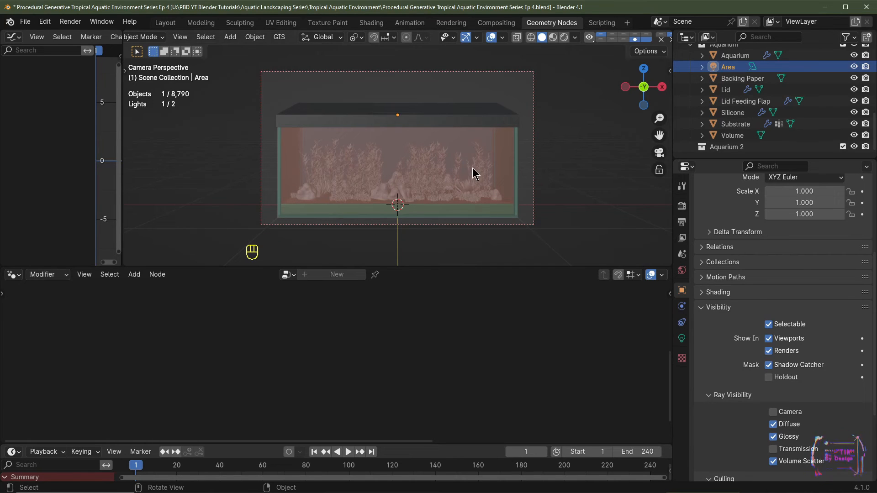
Enlarge the Outliner so that it shows more of the collection list.
{"action": "middle_click_drag", "start_coordinate": [474, 169], "coordinate": [427, 151]}
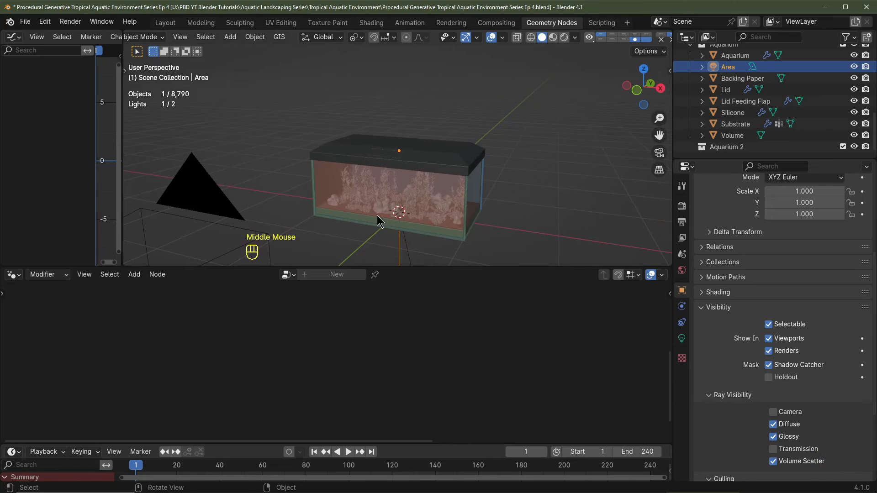
{"action": "left_click_drag", "start_coordinate": [754, 157], "coordinate": [754, 297]}
{"action": "scroll", "coordinate": [728, 187], "scroll_direction": "up", "scroll_amount": 2}
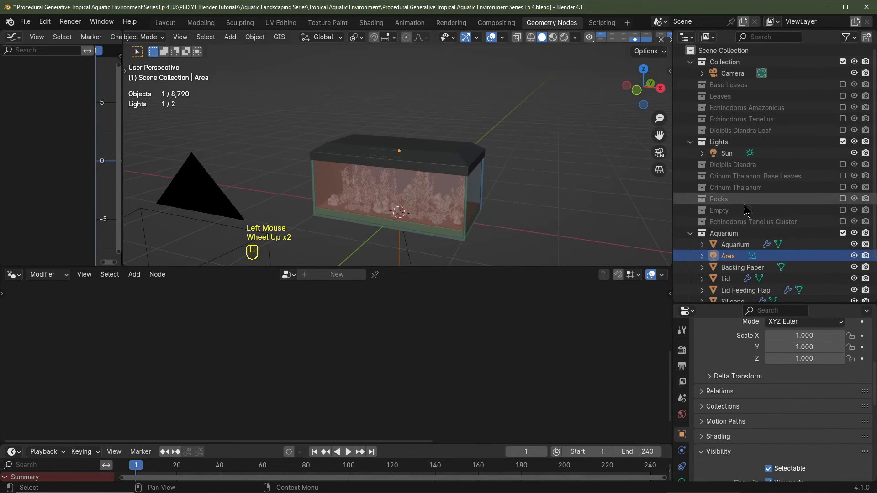
{"action": "scroll", "coordinate": [743, 265], "scroll_direction": "down", "scroll_amount": 2}
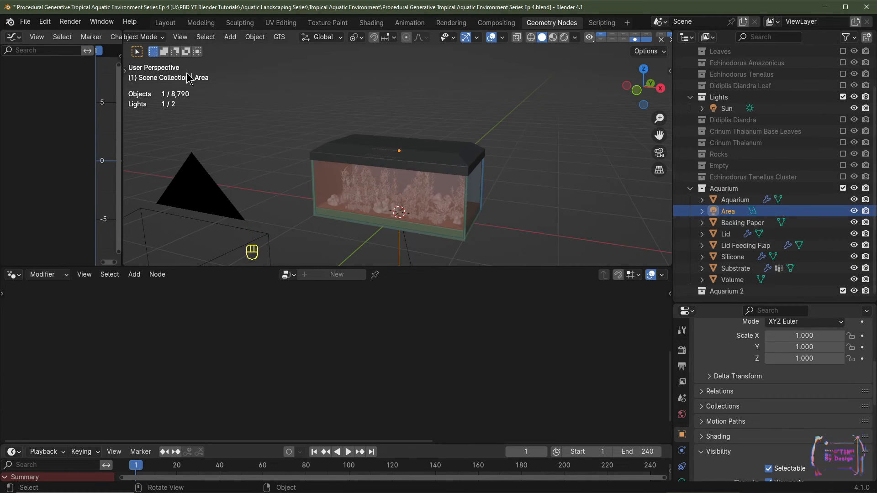
Purge the recursive unused data-blocks from the file.
{"action": "left_click", "coordinate": [46, 23]}
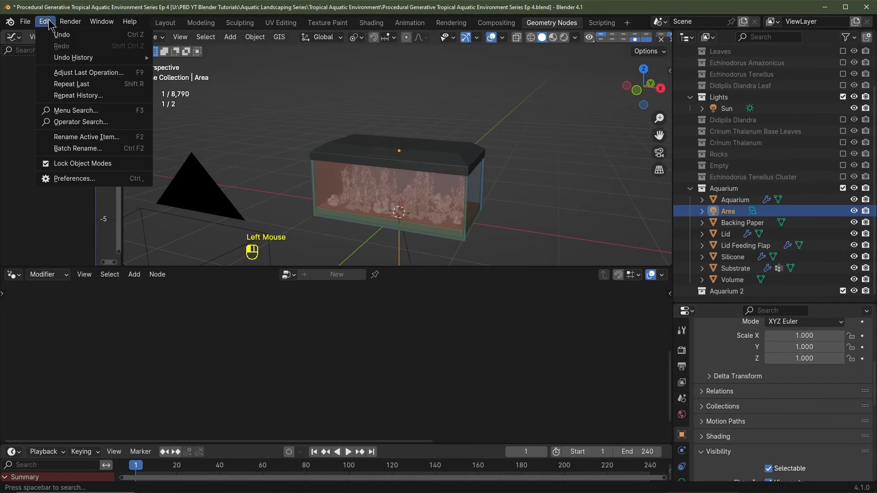
{"action": "mouse_move", "coordinate": [25, 21]}
{"action": "mouse_move", "coordinate": [69, 247]}
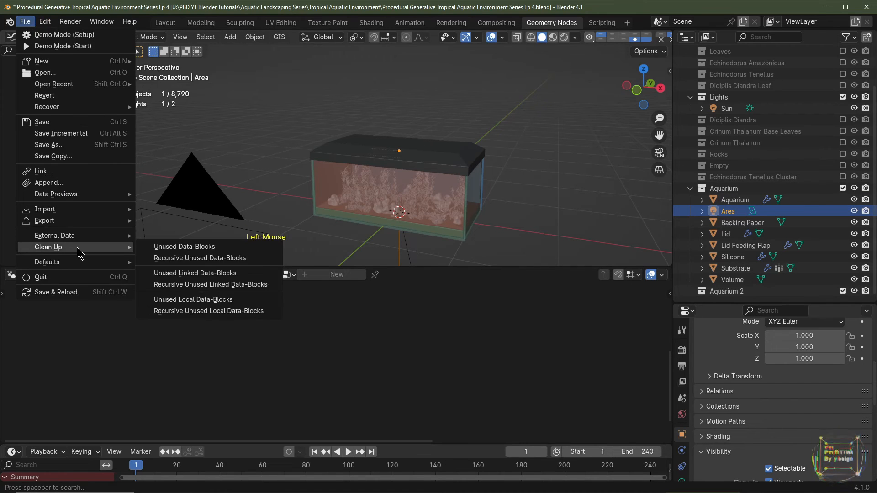
{"action": "left_click", "coordinate": [174, 259]}
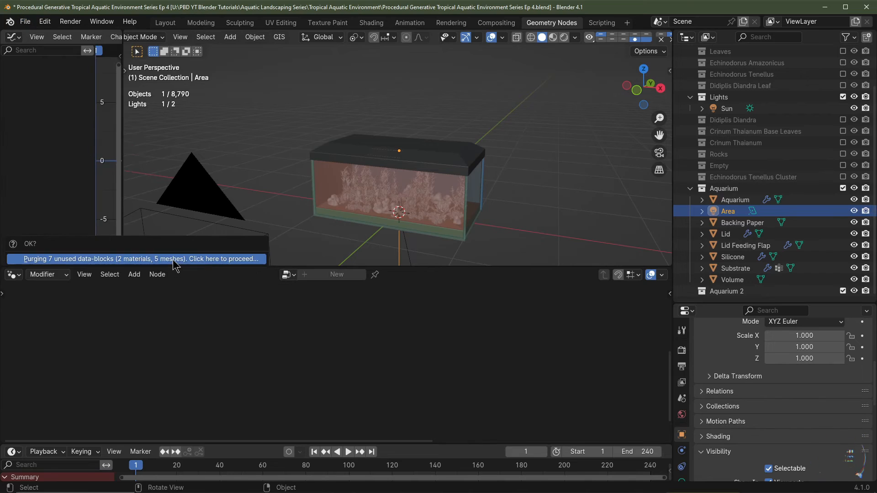
{"action": "left_click", "coordinate": [140, 260]}
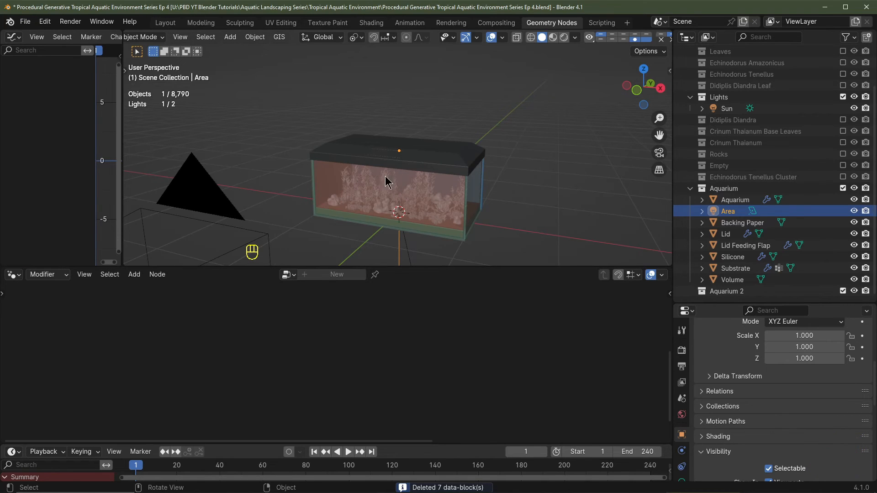
Return the viewport to solid shading in front view and hide the Camera.
{"action": "scroll", "coordinate": [857, 64], "scroll_direction": "up", "scroll_amount": 2}
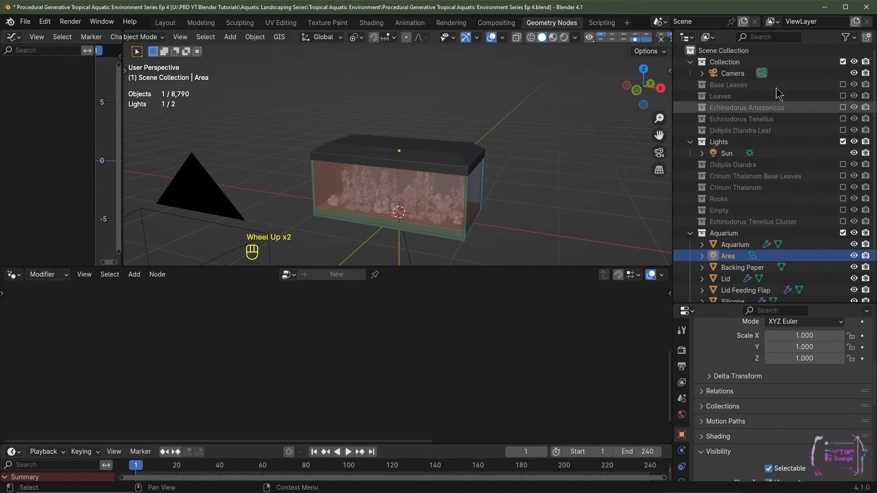
{"action": "scroll", "coordinate": [760, 115], "scroll_direction": "down", "scroll_amount": 2}
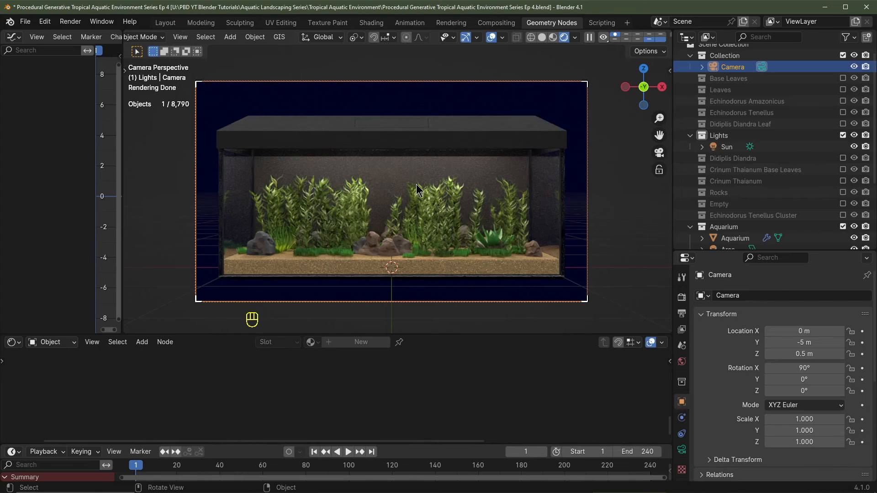
{"action": "left_click", "coordinate": [542, 38]}
{"action": "key", "text": "KP_1"}
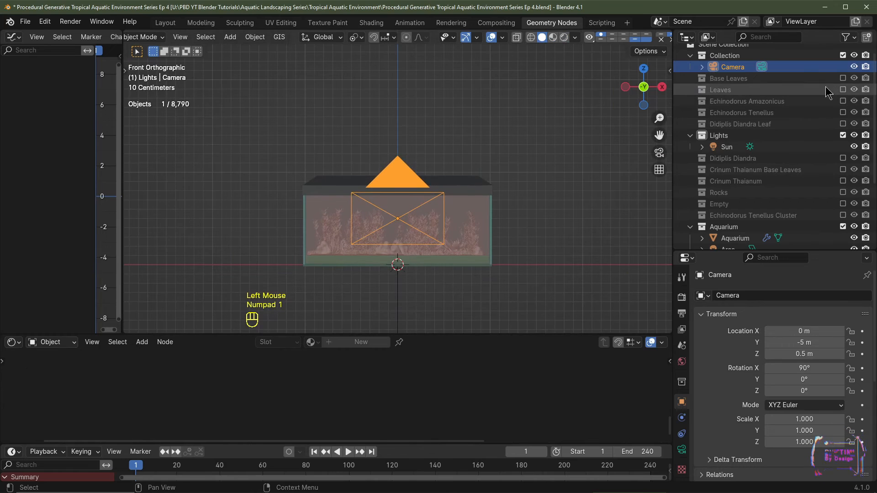
{"action": "left_click", "coordinate": [852, 67]}
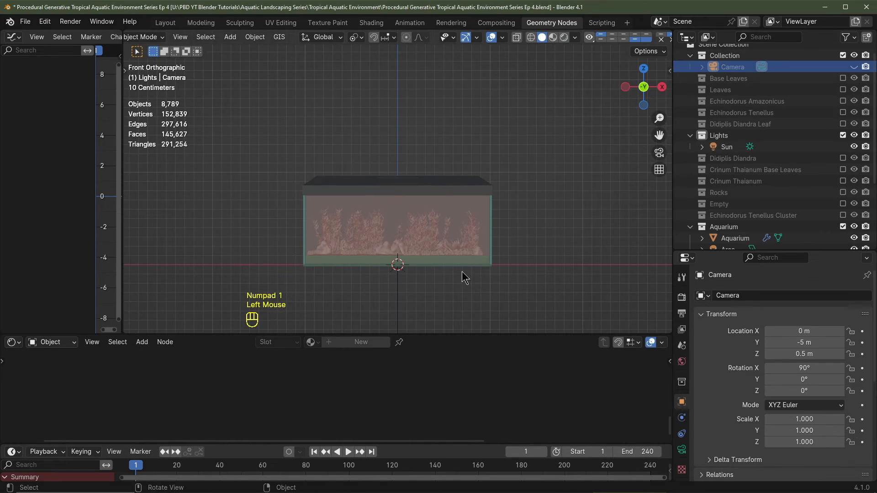
Enlarge the 3D viewport by shrinking the node editor and the narrow graph area beside it.
{"action": "middle_click_drag", "start_coordinate": [486, 262], "coordinate": [480, 237], "text": "shift"}
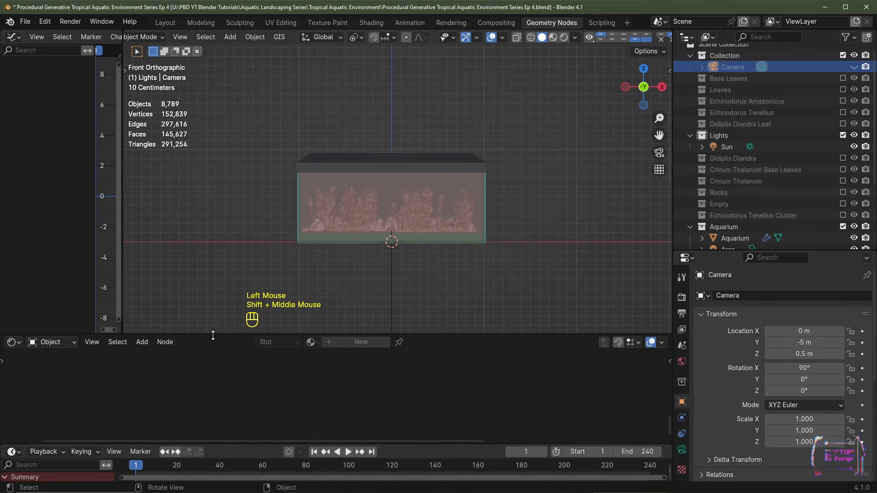
{"action": "left_click_drag", "start_coordinate": [213, 335], "coordinate": [213, 427]}
{"action": "left_click_drag", "start_coordinate": [122, 364], "coordinate": [26, 364]}
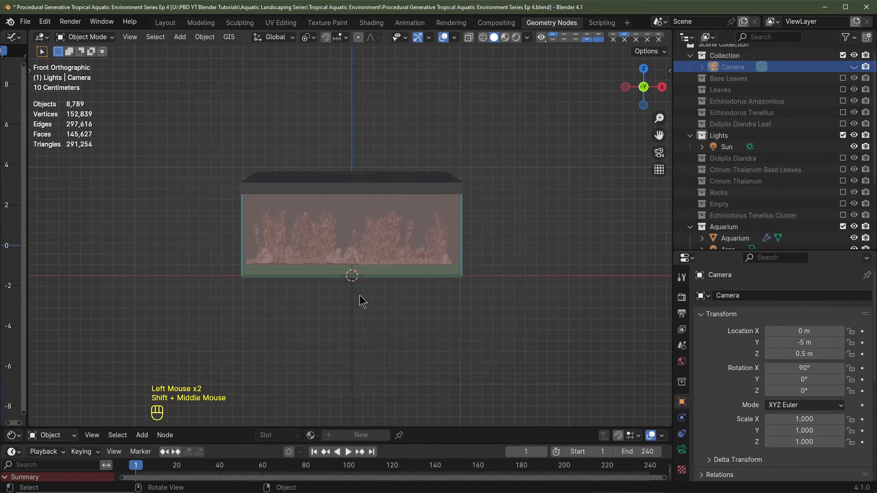
Add a mesh plane at the base of the aquarium.
{"action": "key", "text": "shift+a"}
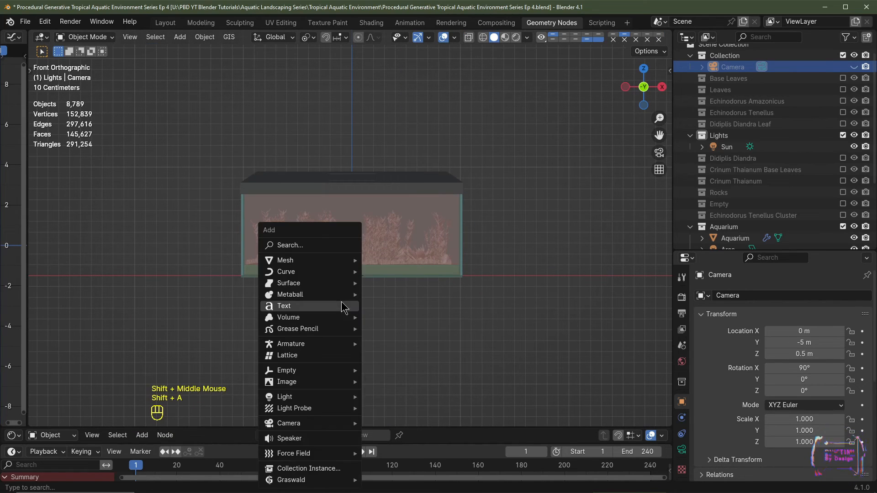
{"action": "mouse_move", "coordinate": [315, 260]}
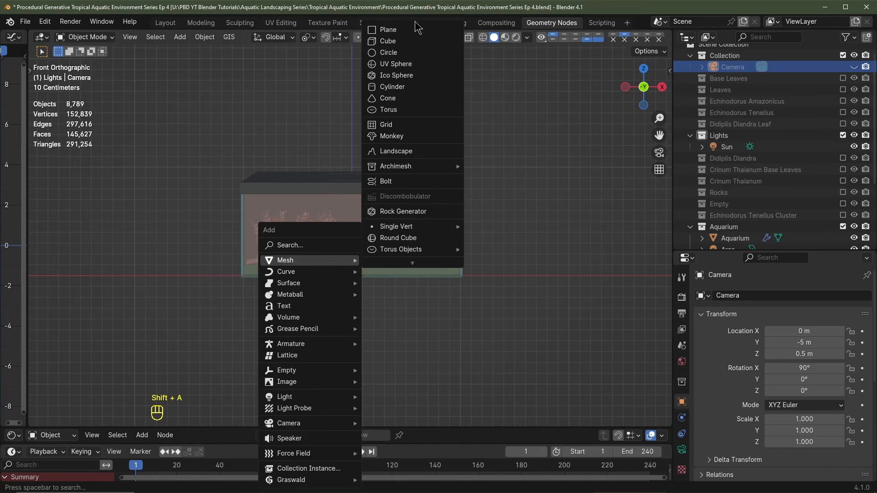
{"action": "left_click", "coordinate": [402, 29]}
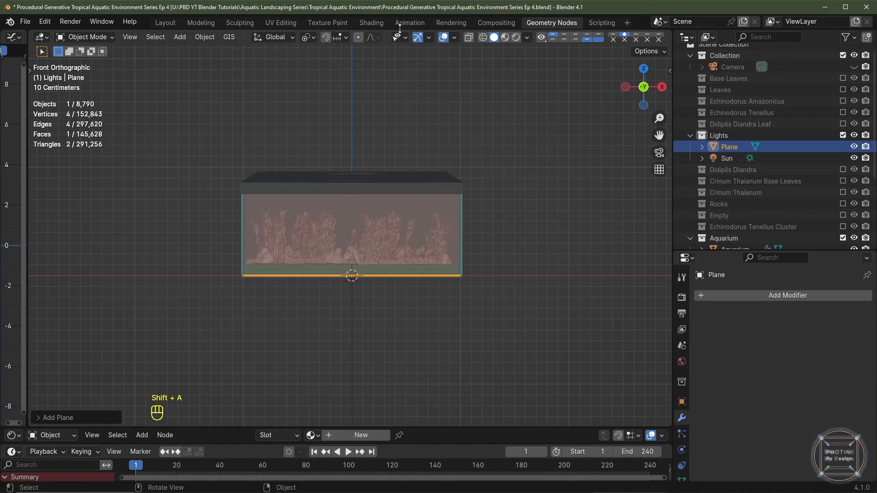
Add a Solidify modifier to the plane with a thickness of 0.05 m.
{"action": "left_click", "coordinate": [753, 296]}
{"action": "mouse_move", "coordinate": [717, 337]}
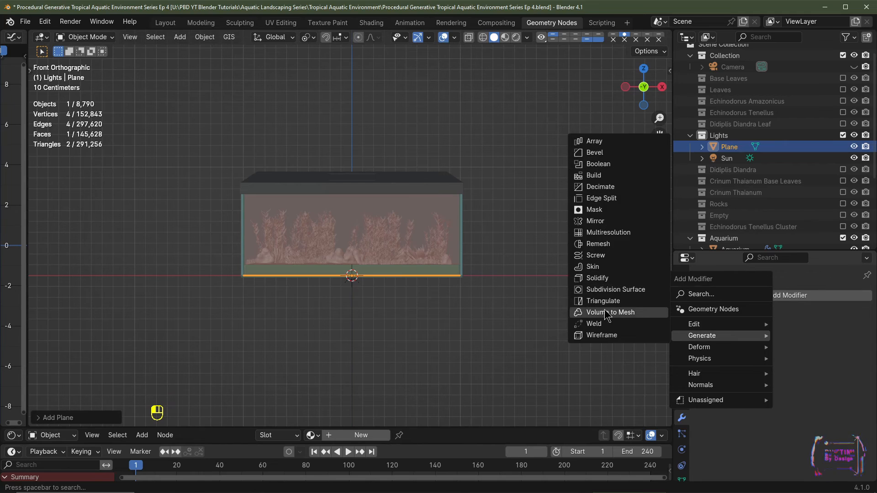
{"action": "left_click", "coordinate": [598, 278]}
{"action": "left_click", "coordinate": [805, 371]}
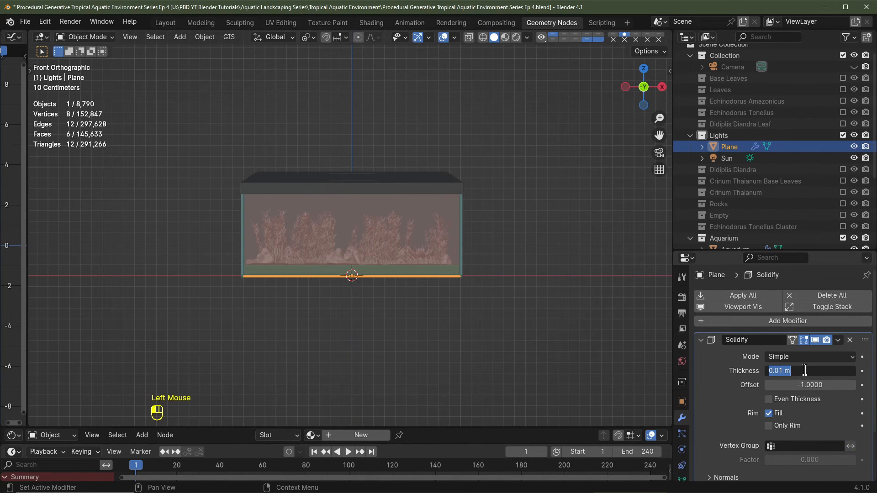
{"action": "type", "text": "."}
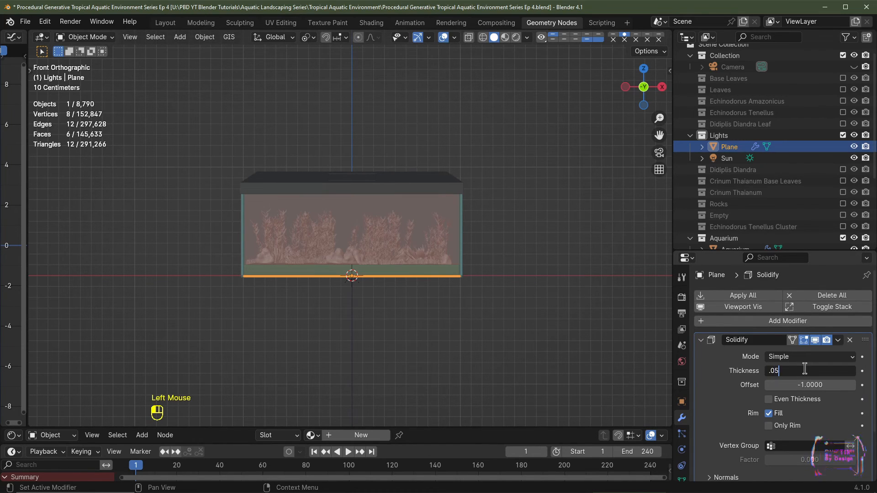
{"action": "type", "text": "05"}
{"action": "key", "text": "Return"}
Scale the plane to about 0.6 along Y in top view so it slightly overhangs the tank's front and back.
{"action": "scroll", "coordinate": [483, 337], "scroll_direction": "up", "scroll_amount": 3}
{"action": "middle_click_drag", "start_coordinate": [554, 358], "coordinate": [524, 317], "text": "shift"}
{"action": "key", "text": "KP_7"}
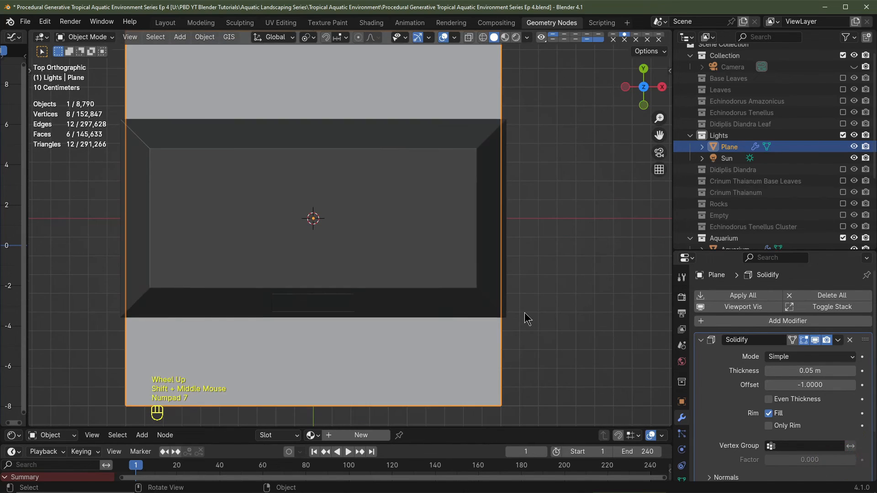
{"action": "scroll", "coordinate": [522, 327], "scroll_direction": "down", "scroll_amount": 2}
{"action": "key", "text": "s"}
{"action": "key", "text": "y"}
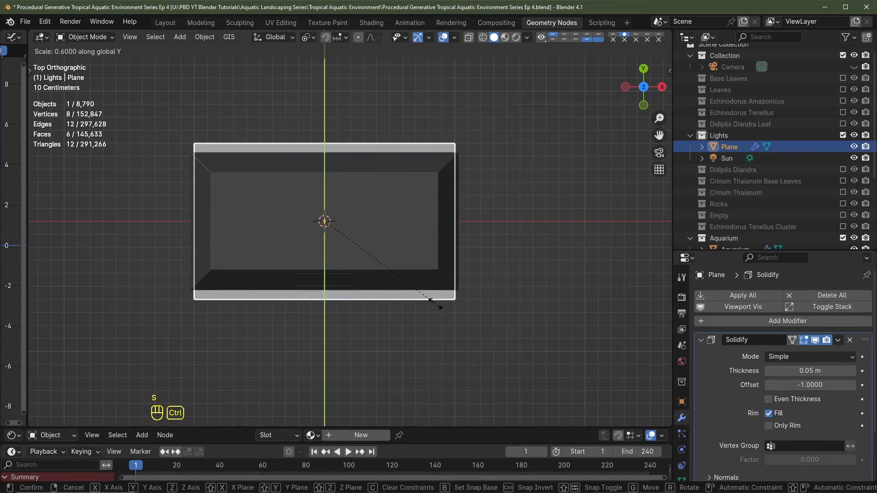
{"action": "left_click", "coordinate": [432, 299]}
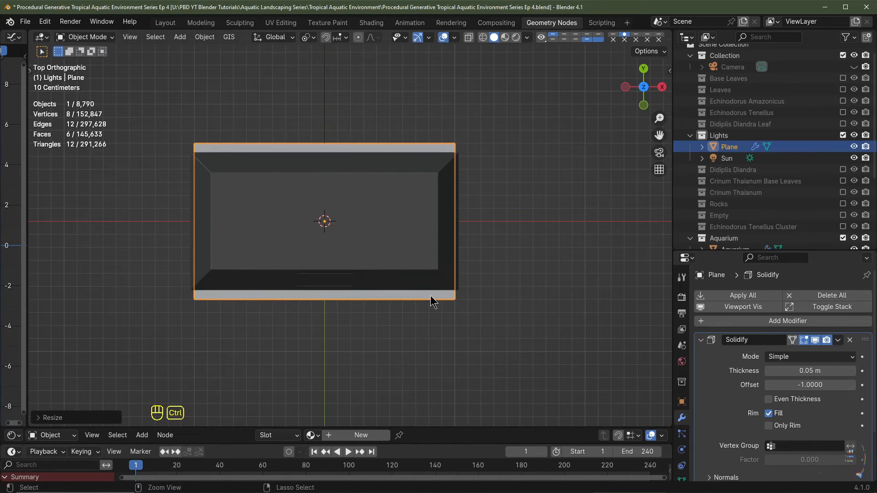
Widen the plane along X until it overhangs both ends of the tank by a similar margin.
{"action": "key", "text": "s"}
{"action": "key", "text": "x"}
{"action": "left_click", "coordinate": [472, 284]}
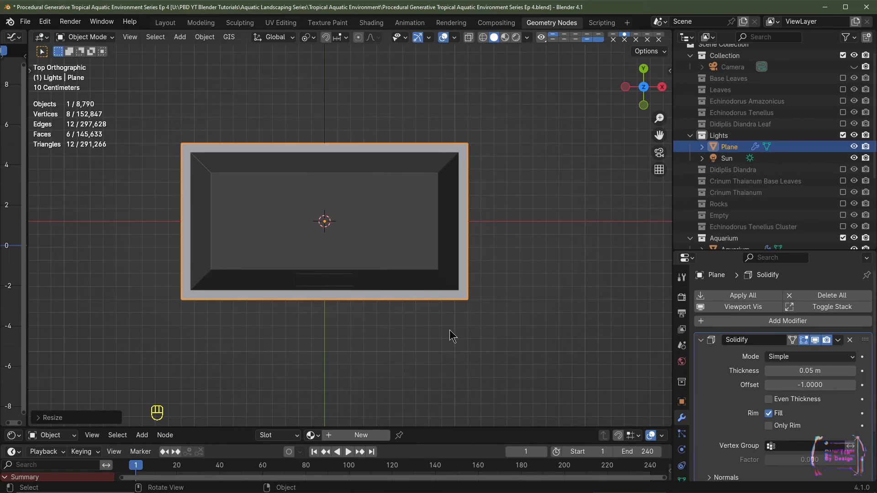
{"action": "key", "text": "KP_1"}
{"action": "key", "text": "ctrl+z"}
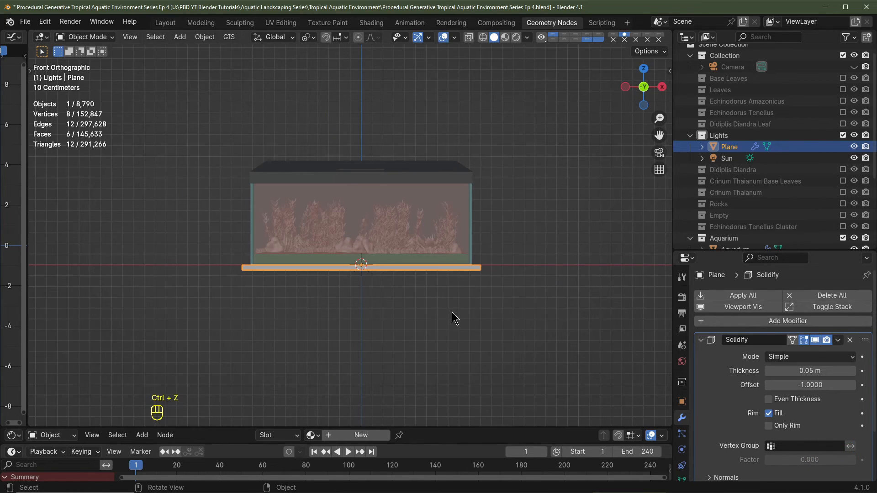
Scale the plane by 5 along X to stretch it into a long shelf.
{"action": "type", "text": "sx"}
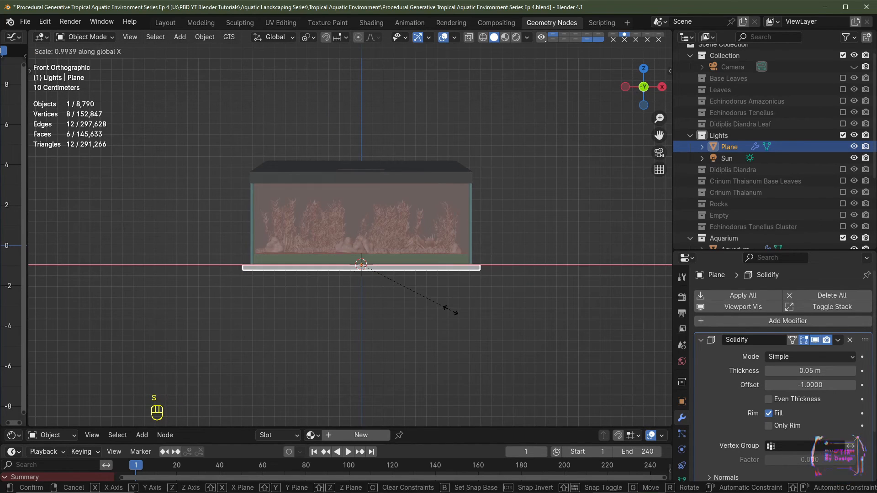
{"action": "type", "text": "5"}
{"action": "left_click", "coordinate": [450, 309]}
{"action": "scroll", "coordinate": [448, 306], "scroll_direction": "down", "scroll_amount": 3}
{"action": "scroll", "coordinate": [448, 306], "scroll_direction": "up", "scroll_amount": 4}
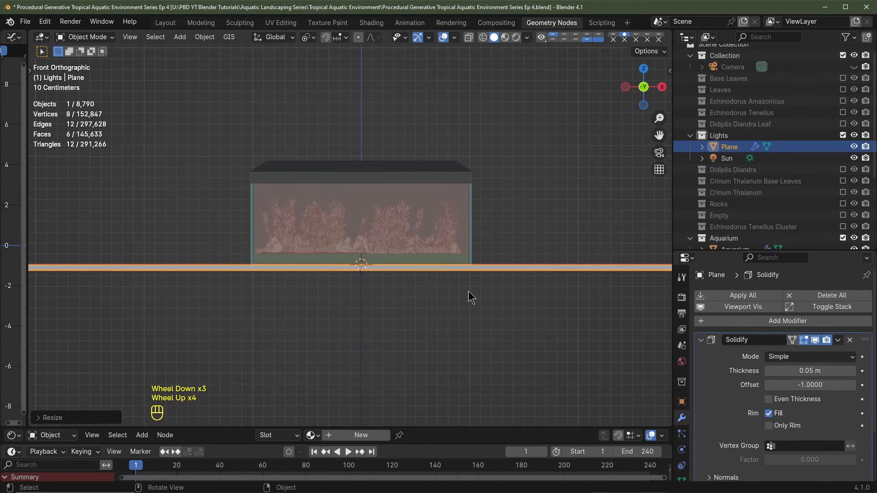
{"action": "middle_click_drag", "start_coordinate": [469, 291], "coordinate": [460, 309]}
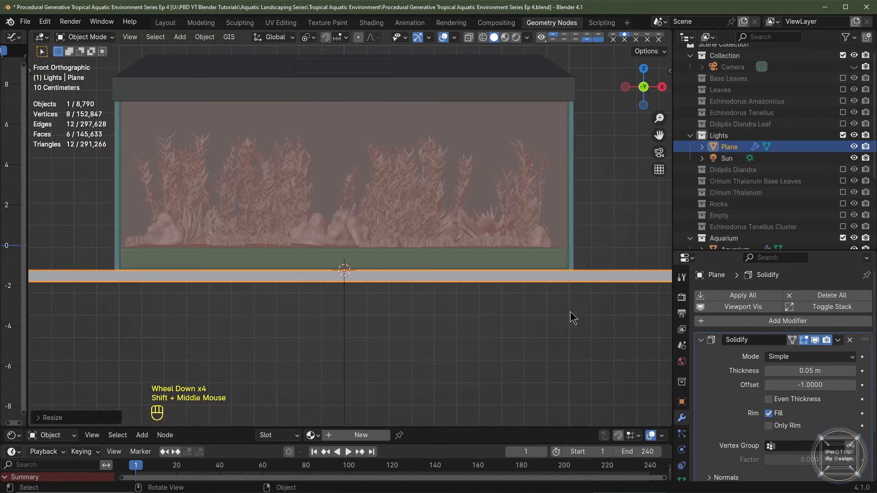
Lower the shelf plane along Z so it sits directly beneath the aquarium's bottom glass.
{"action": "middle_click_drag", "start_coordinate": [475, 318], "coordinate": [229, 314], "text": "shift"}
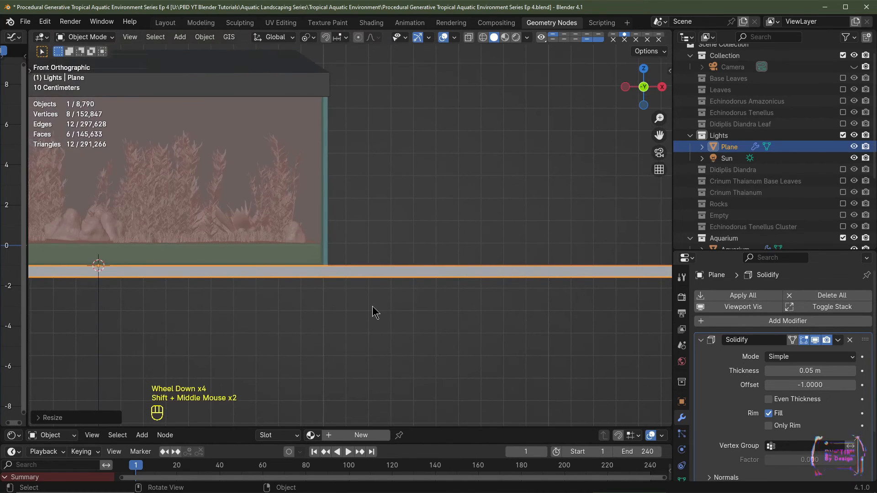
{"action": "scroll", "coordinate": [372, 307], "scroll_direction": "up", "scroll_amount": 2}
{"action": "middle_click_drag", "start_coordinate": [329, 347], "coordinate": [424, 268], "text": "shift"}
{"action": "scroll", "coordinate": [425, 266], "scroll_direction": "up", "scroll_amount": 2}
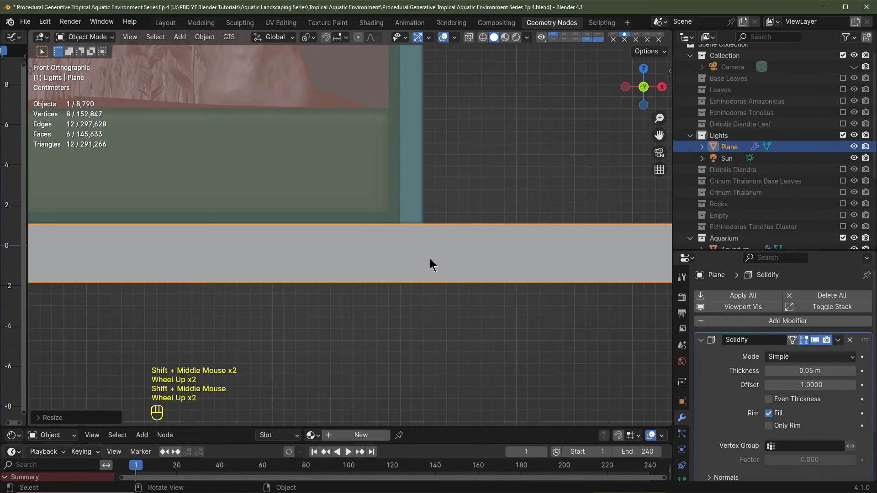
{"action": "key", "text": "g"}
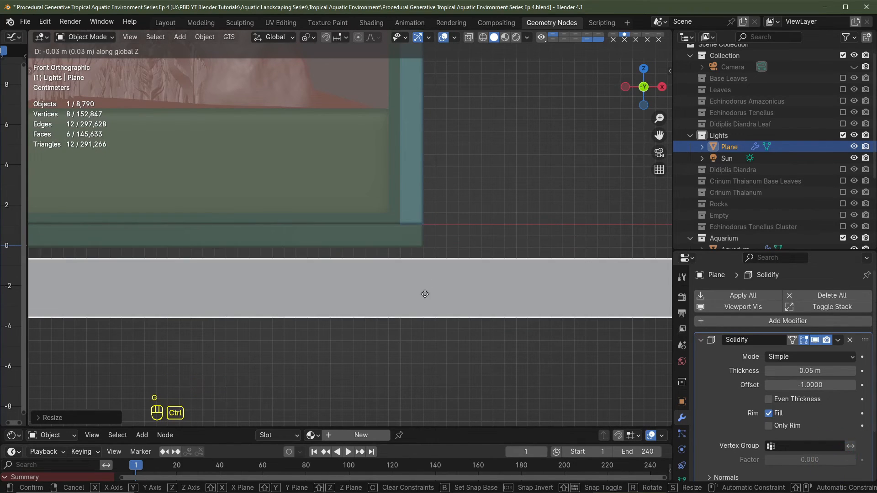
{"action": "left_click", "coordinate": [425, 286]}
Enlarge the shader editor and create a new material for the shelf plane.
{"action": "scroll", "coordinate": [402, 294], "scroll_direction": "down", "scroll_amount": 4}
{"action": "middle_click_drag", "start_coordinate": [402, 294], "coordinate": [391, 289]}
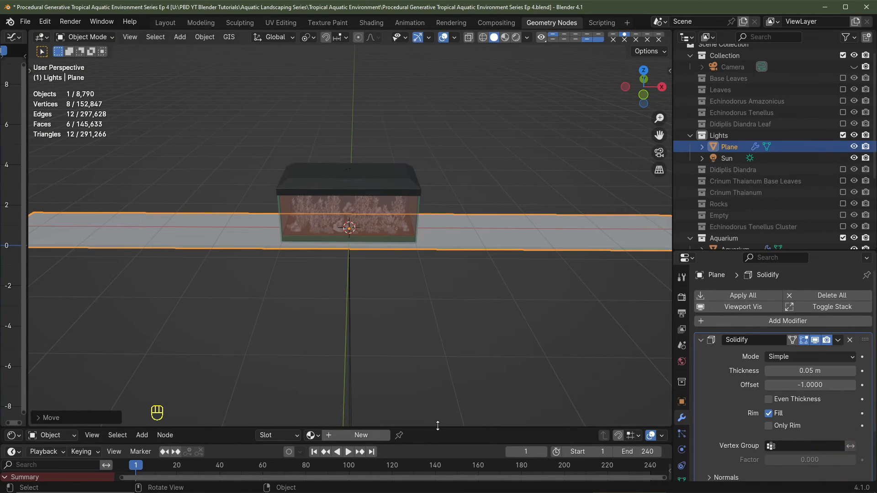
{"action": "left_click_drag", "start_coordinate": [397, 428], "coordinate": [411, 310]}
{"action": "left_click", "coordinate": [13, 317]}
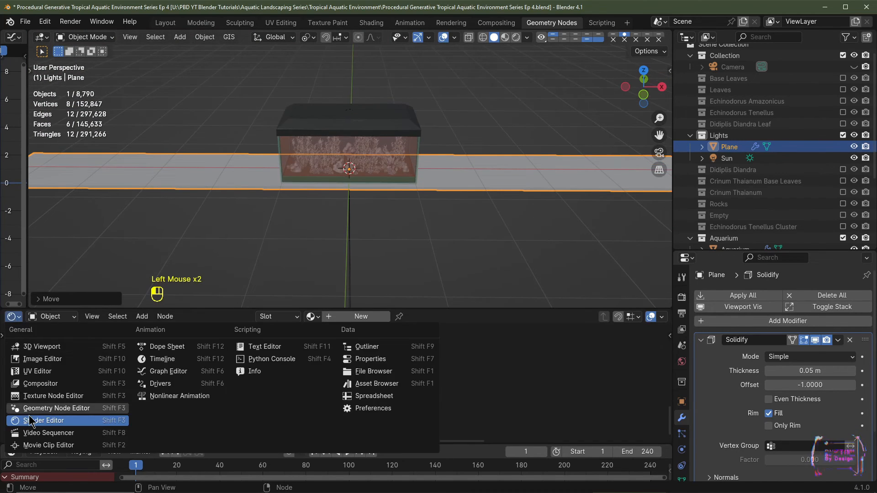
{"action": "left_click", "coordinate": [360, 317]}
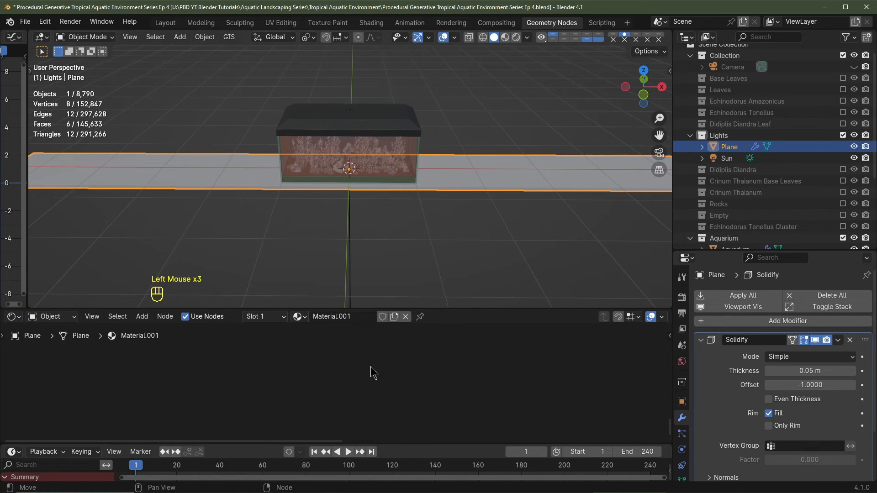
Set the shelf material's Base Color to black with a value of 0 and its Roughness to 1.
{"action": "scroll", "coordinate": [373, 373], "scroll_direction": "down", "scroll_amount": 7}
{"action": "mouse_move", "coordinate": [372, 376]}
{"action": "middle_mouse_down"}
{"action": "mouse_move", "coordinate": [350, 401]}
{"action": "mouse_move", "coordinate": [373, 390]}
{"action": "middle_mouse_up"}
{"action": "scroll", "coordinate": [350, 401], "scroll_direction": "up", "scroll_amount": 2}
{"action": "scroll", "coordinate": [348, 396], "scroll_direction": "up", "scroll_amount": 6}
{"action": "scroll", "coordinate": [372, 389], "scroll_direction": "down", "scroll_amount": 2}
{"action": "middle_click_drag", "start_coordinate": [372, 389], "coordinate": [385, 391]}
{"action": "scroll", "coordinate": [385, 392], "scroll_direction": "up", "scroll_amount": 4}
{"action": "left_click", "coordinate": [333, 363]}
{"action": "scroll", "coordinate": [332, 364], "scroll_direction": "down", "scroll_amount": 7}
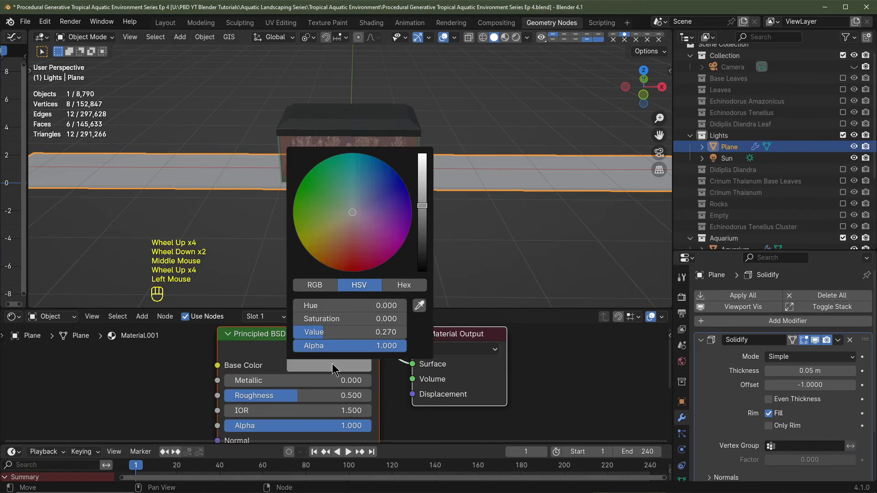
{"action": "scroll", "coordinate": [332, 364], "scroll_direction": "down", "scroll_amount": 4}
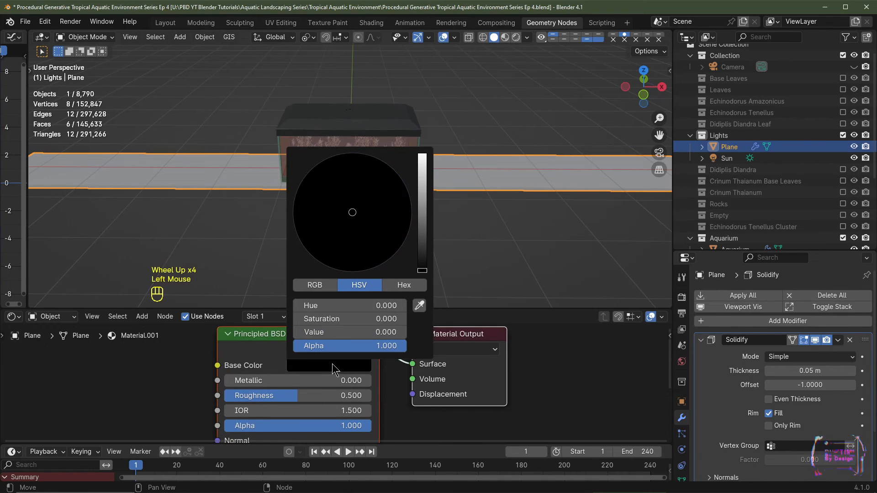
{"action": "double_click", "coordinate": [322, 393]}
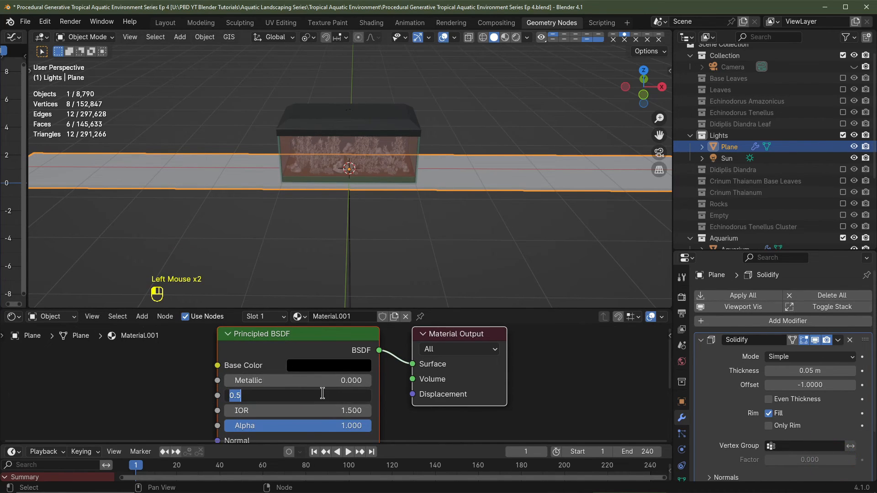
{"action": "key", "text": "Return"}
Return to front view and shrink the shader editor to enlarge the 3D viewport.
{"action": "key", "text": "KP_1"}
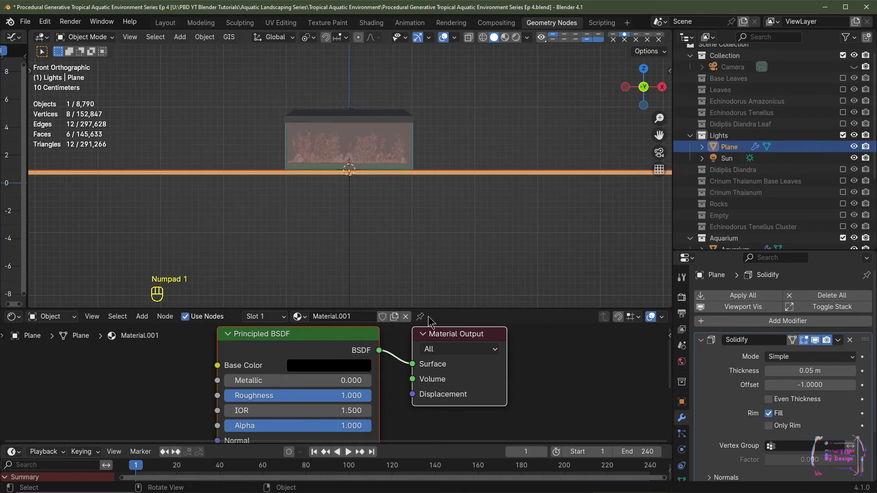
{"action": "left_click_drag", "start_coordinate": [432, 311], "coordinate": [432, 398]}
{"action": "scroll", "coordinate": [422, 299], "scroll_direction": "up", "scroll_amount": 4}
{"action": "middle_click_drag", "start_coordinate": [423, 299], "coordinate": [428, 325], "text": "shift"}
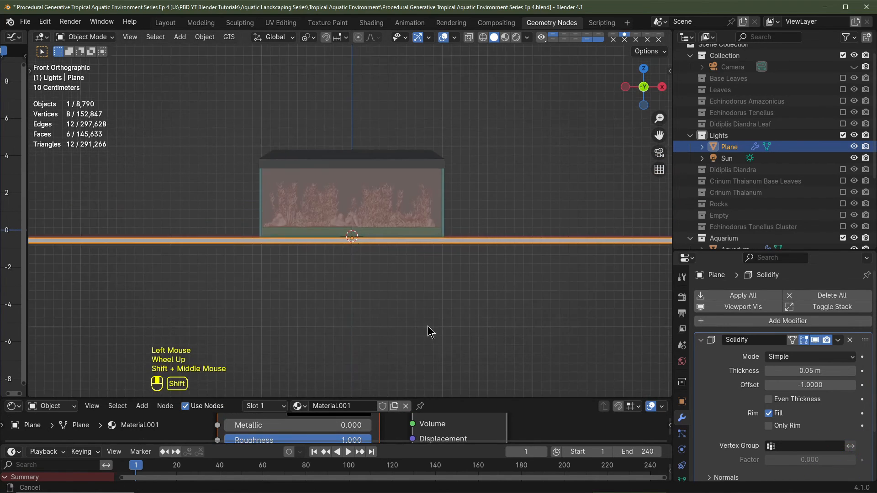
Duplicate all objects of the Aquarium collection together with the shelf plane, placing the copies 1.2 m higher along Z.
{"action": "scroll", "coordinate": [410, 334], "scroll_direction": "down", "scroll_amount": 4}
{"action": "scroll", "coordinate": [729, 137], "scroll_direction": "down", "scroll_amount": 4}
{"action": "left_click", "coordinate": [729, 136]}
{"action": "left_click", "coordinate": [732, 151]}
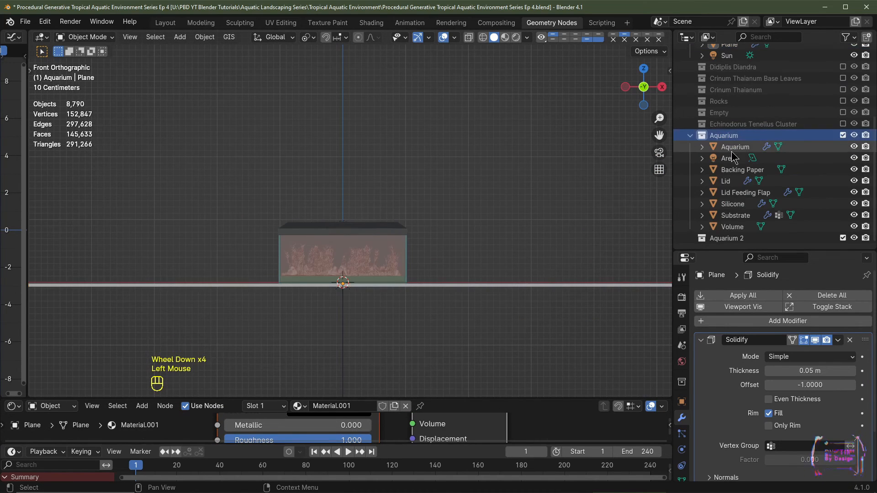
{"action": "left_click", "coordinate": [727, 228], "text": "ctrl+shift"}
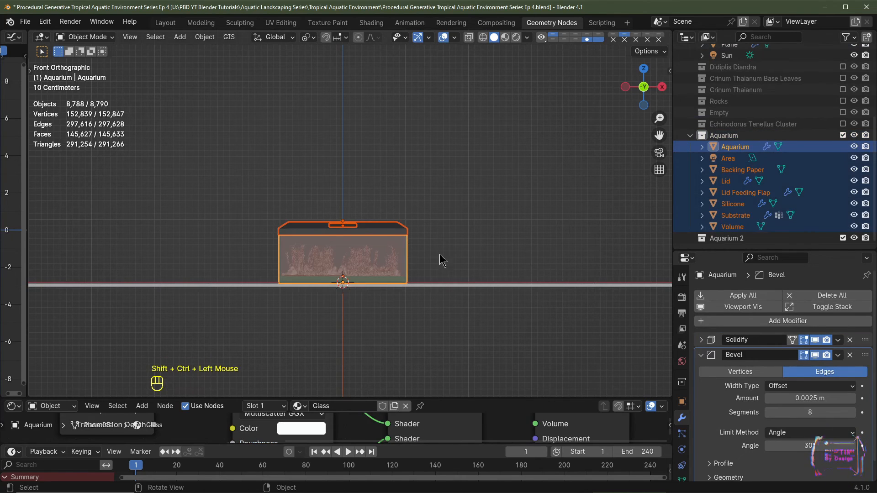
{"action": "middle_click_drag", "start_coordinate": [441, 260], "coordinate": [426, 305], "text": "shift"}
{"action": "left_click", "coordinate": [426, 306], "text": "shift"}
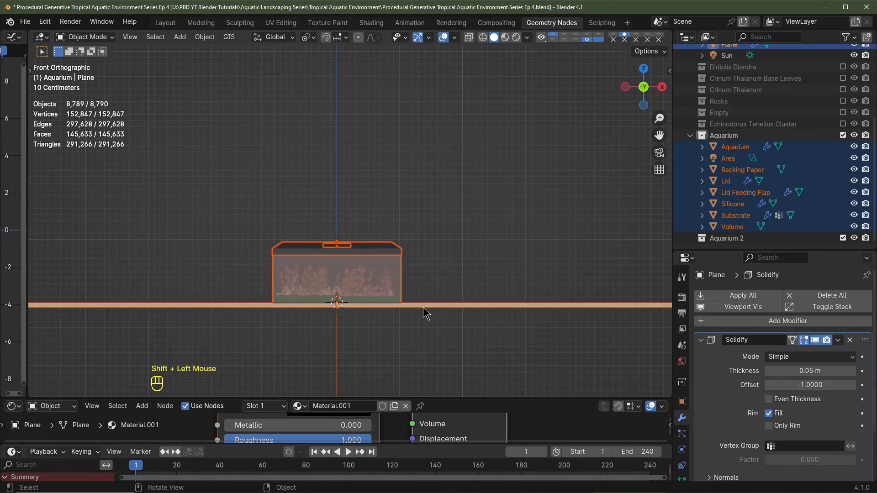
{"action": "key", "text": "shift+d"}
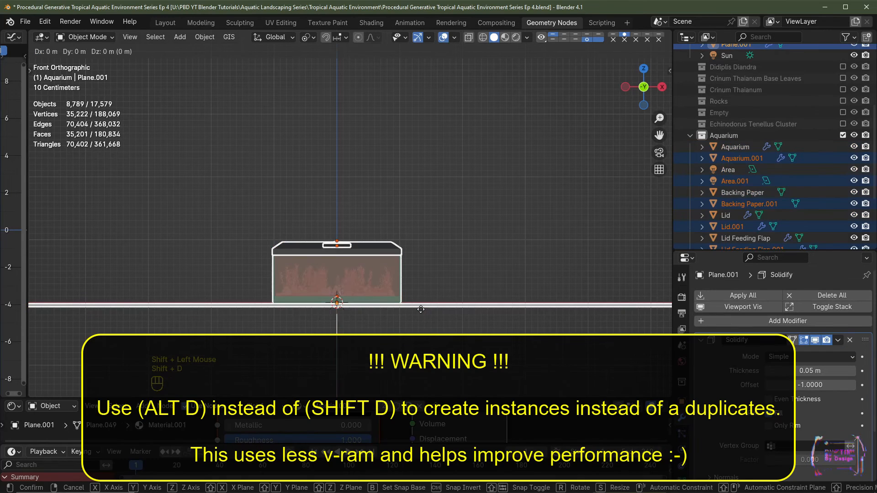
{"action": "key", "text": "z"}
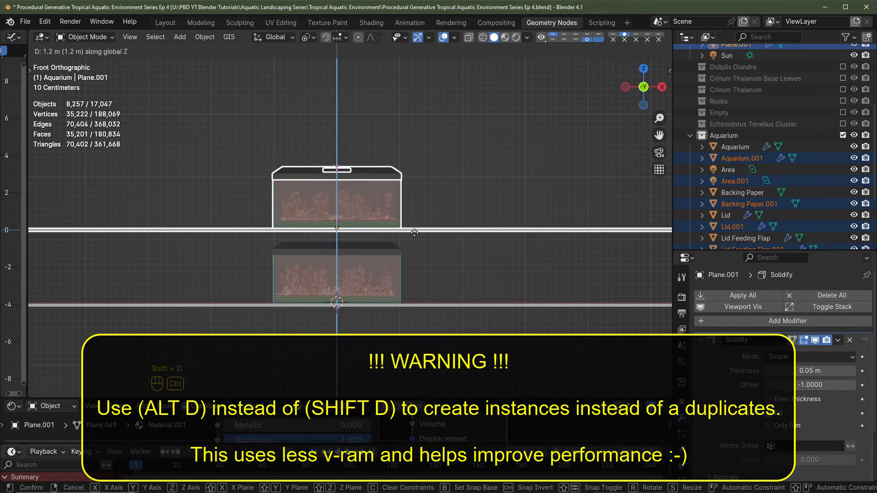
{"action": "left_click", "coordinate": [414, 235], "text": "ctrl"}
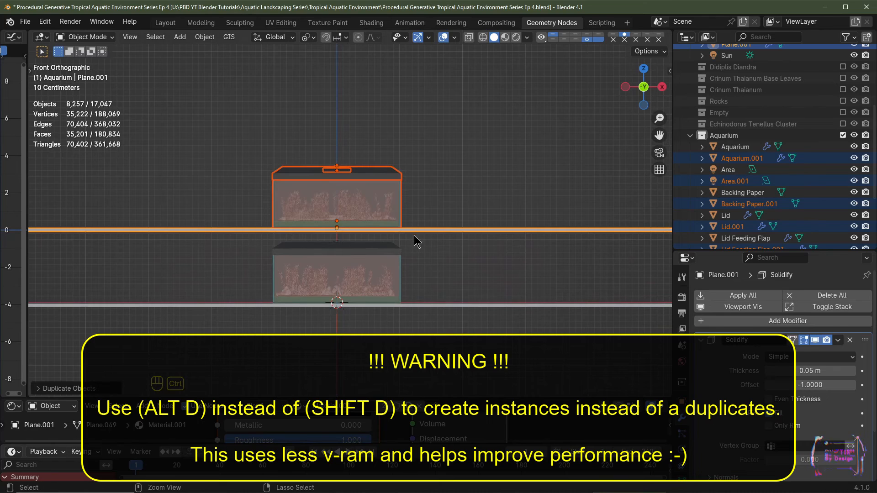
Deselect the copied shelf and move the duplicated tank objects into the Aquarium 2 collection.
{"action": "middle_click_drag", "start_coordinate": [514, 234], "coordinate": [486, 253], "text": "shift"}
{"action": "left_click", "coordinate": [426, 247], "text": "shift"}
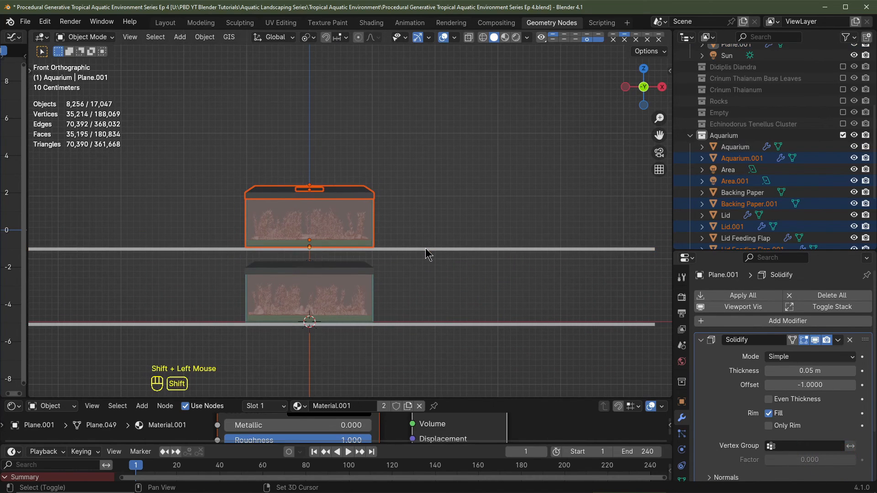
{"action": "key", "text": "m"}
{"action": "key", "text": "m"}
{"action": "key", "text": "m"}
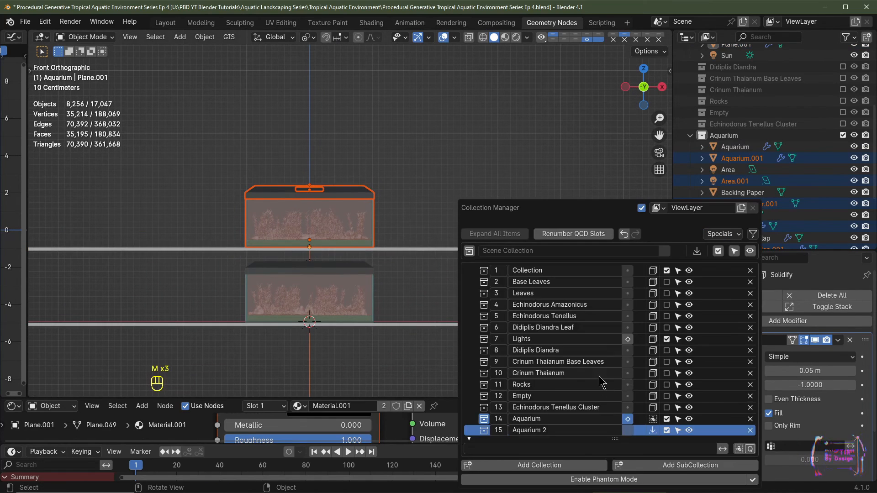
{"action": "left_click", "coordinate": [653, 430]}
{"action": "scroll", "coordinate": [735, 183], "scroll_direction": "down", "scroll_amount": 3}
{"action": "middle_click", "coordinate": [736, 192]}
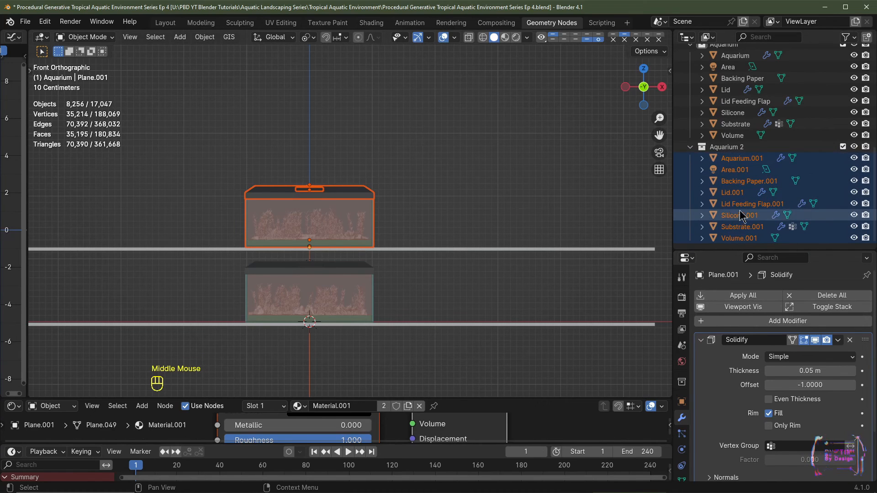
Duplicate the upper tank and offset the copy 2.2 m along X on the same shelf.
{"action": "scroll", "coordinate": [742, 196], "scroll_direction": "up", "scroll_amount": 4}
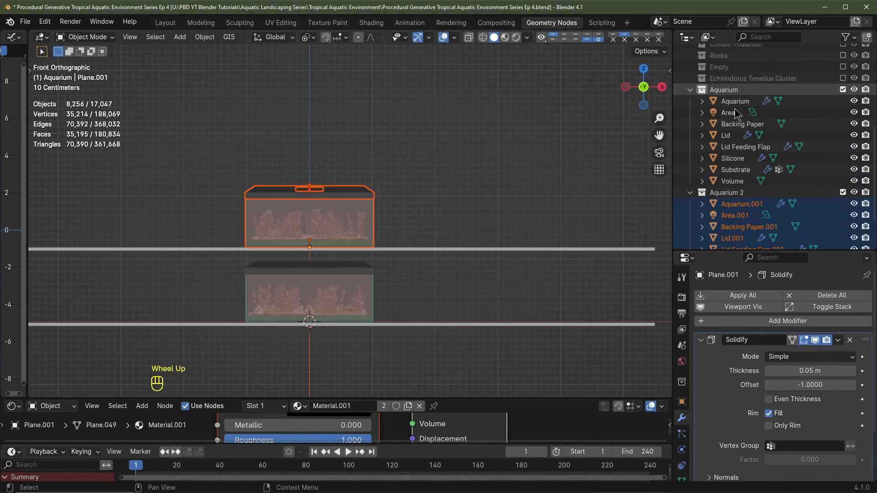
{"action": "scroll", "coordinate": [343, 227], "scroll_direction": "up", "scroll_amount": 1}
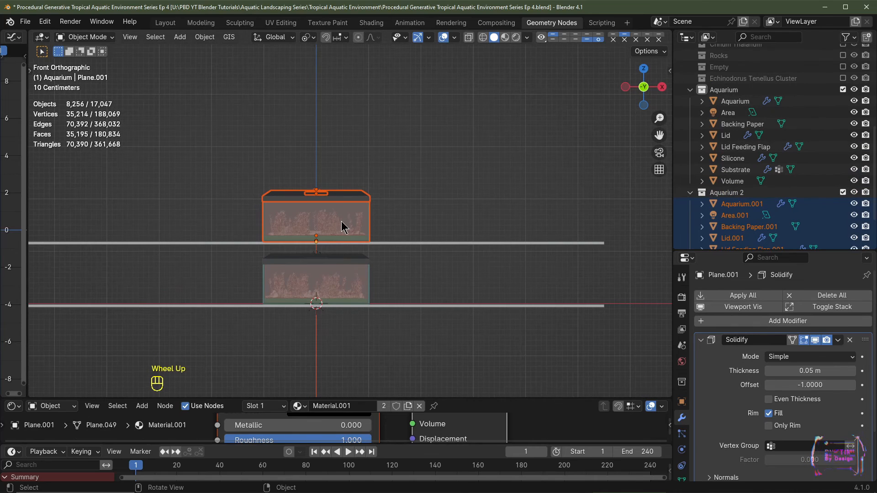
{"action": "key", "text": "shift+d"}
{"action": "key", "text": "x"}
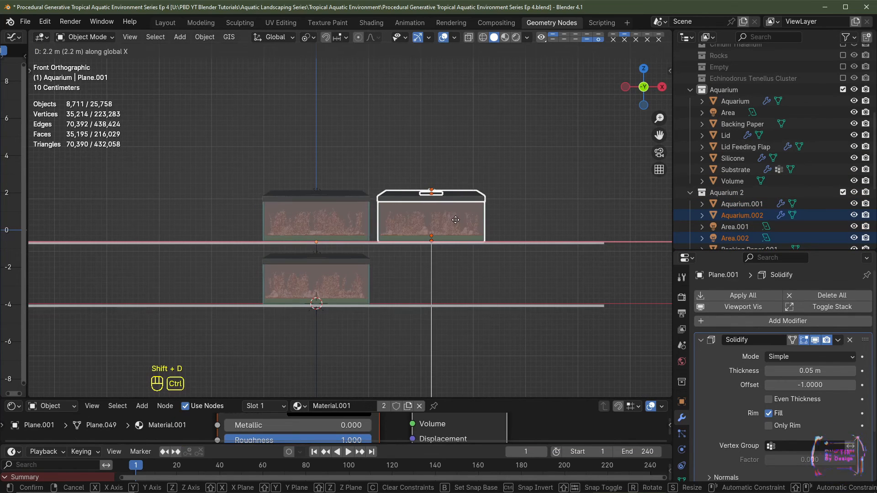
{"action": "left_click", "coordinate": [456, 226]}
Duplicate the outer upper tank again and place the copy along X on the opposite side of the middle tank.
{"action": "key", "text": "shift+d"}
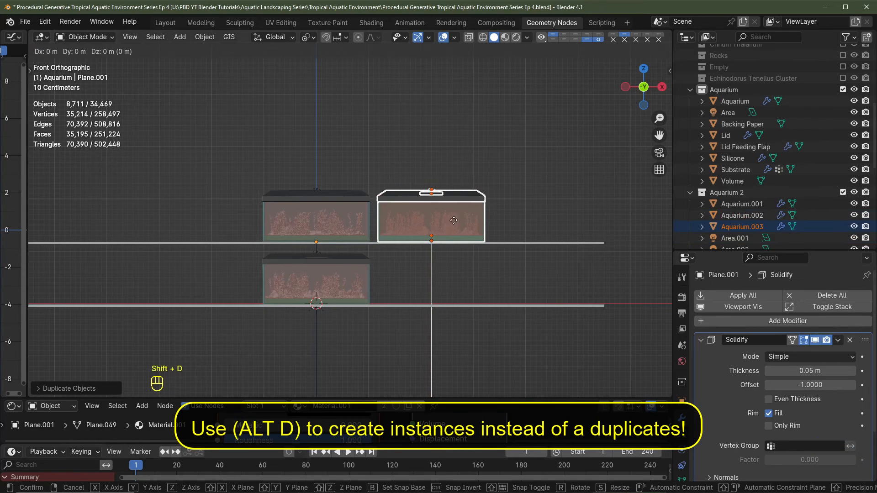
{"action": "key", "text": "x"}
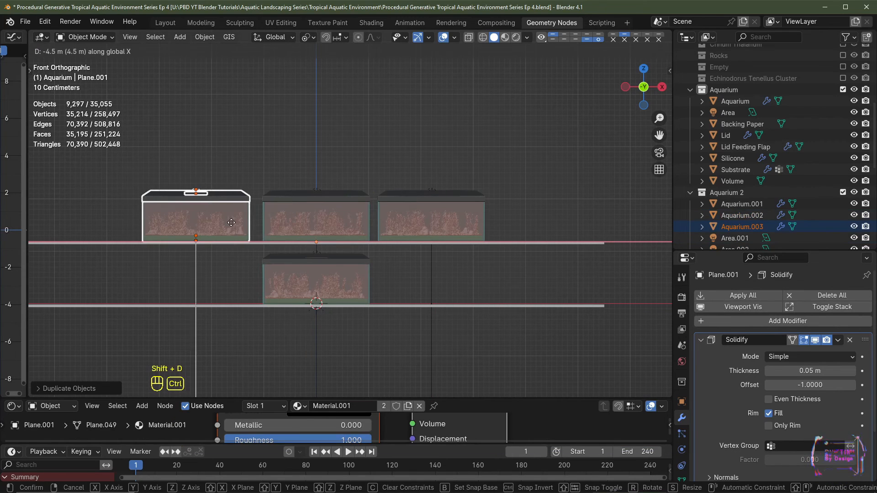
{"action": "left_click", "coordinate": [229, 226]}
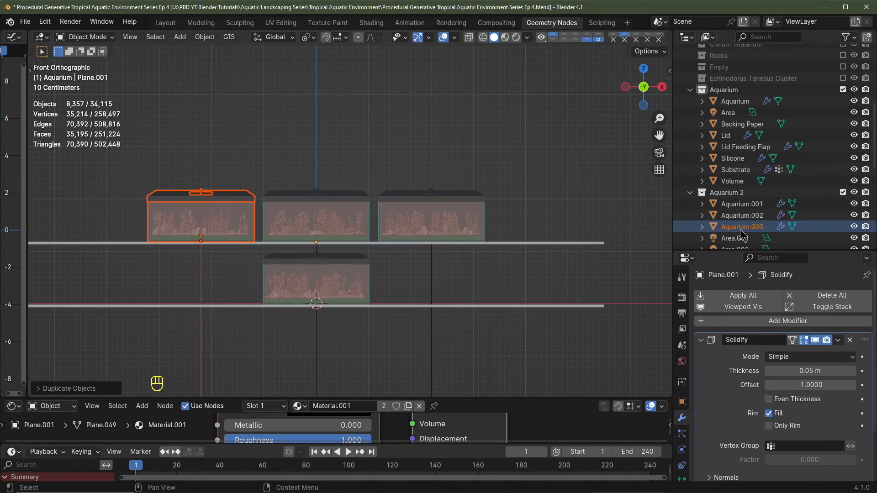
Duplicate all objects of the Aquarium 2 collection, placing the new row of three tanks about 1.3 m higher along Z.
{"action": "left_click", "coordinate": [744, 204]}
{"action": "scroll", "coordinate": [745, 205], "scroll_direction": "down", "scroll_amount": 5}
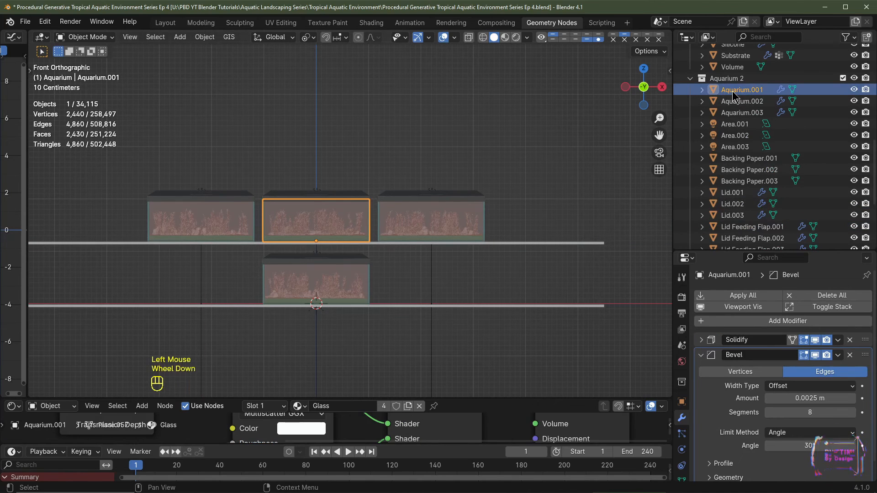
{"action": "scroll", "coordinate": [735, 99], "scroll_direction": "down", "scroll_amount": 6}
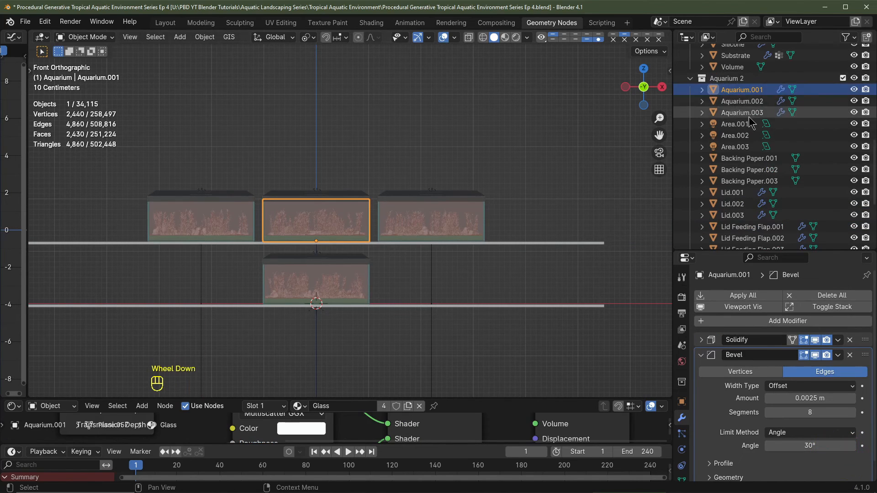
{"action": "key", "text": "ctrl"}
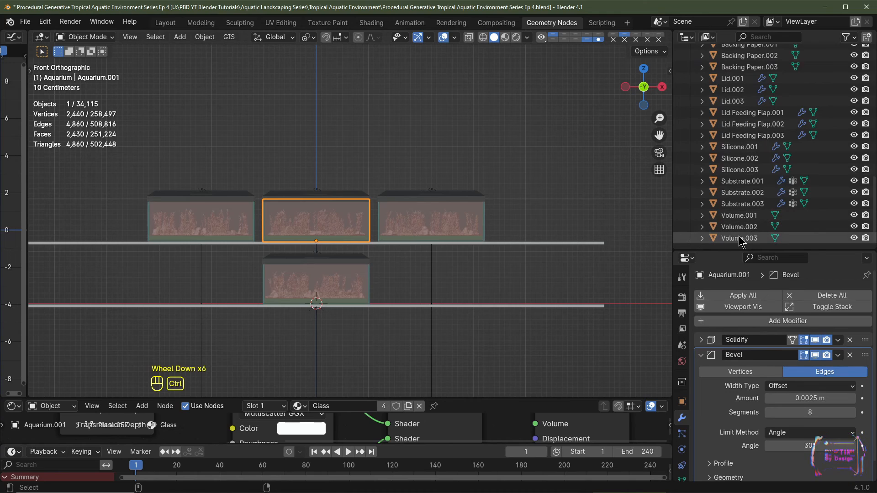
{"action": "left_click", "coordinate": [740, 238], "text": "ctrl+shift"}
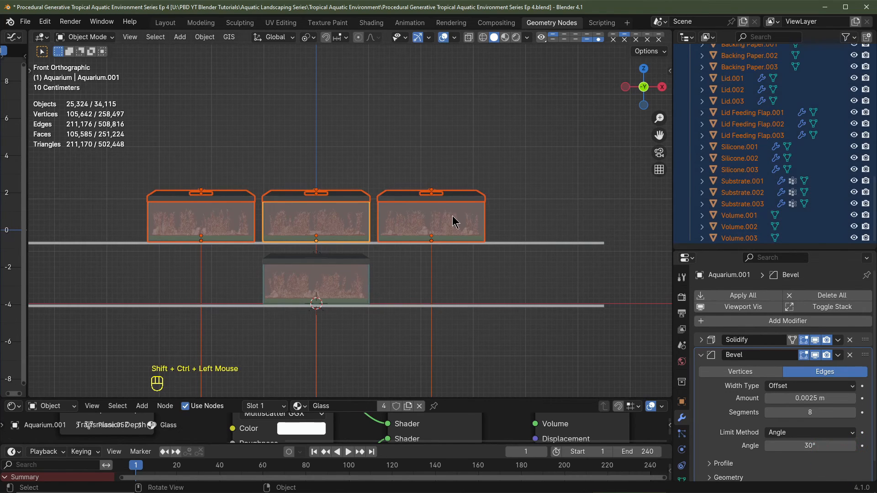
{"action": "middle_click_drag", "start_coordinate": [466, 251], "coordinate": [476, 274], "text": "shift"}
{"action": "key", "text": "shift+d"}
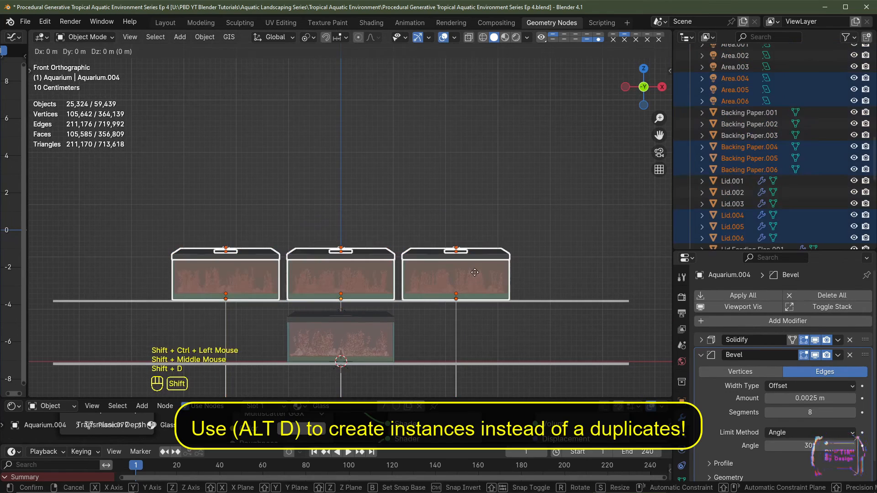
{"action": "key", "text": "z"}
{"action": "key", "text": "ctrl"}
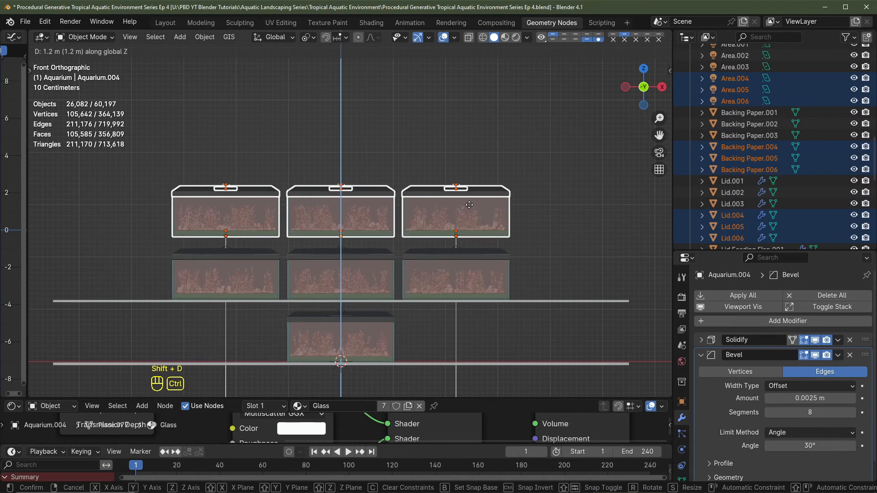
{"action": "left_click", "coordinate": [470, 211]}
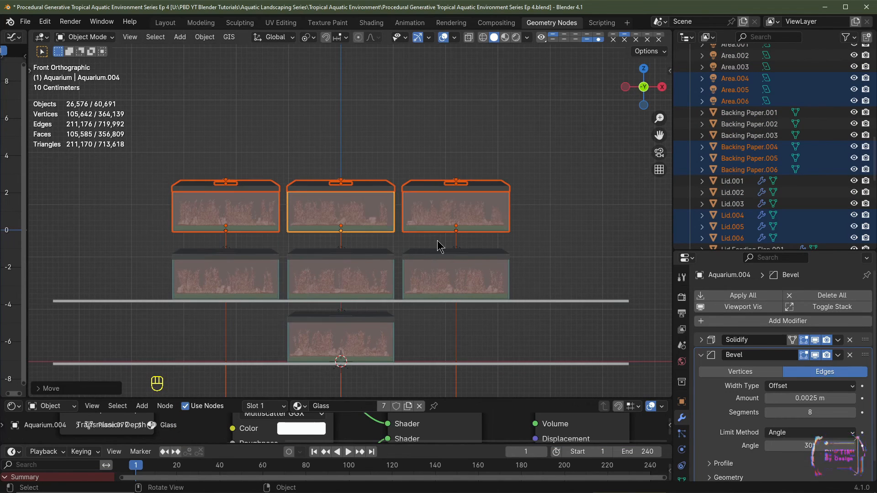
Duplicate the copied row of three tanks again and raise the new row 1.3 m along Z.
{"action": "key", "text": "shift+d"}
{"action": "key", "text": "z"}
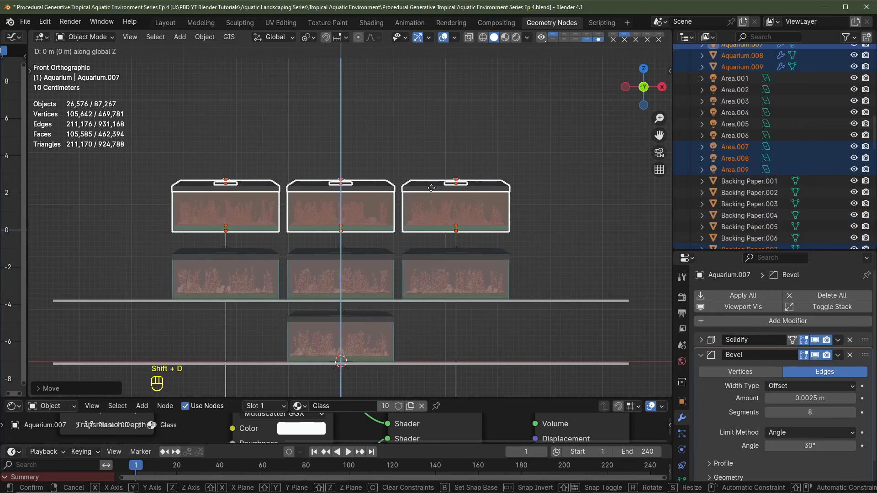
{"action": "key", "text": "ctrl"}
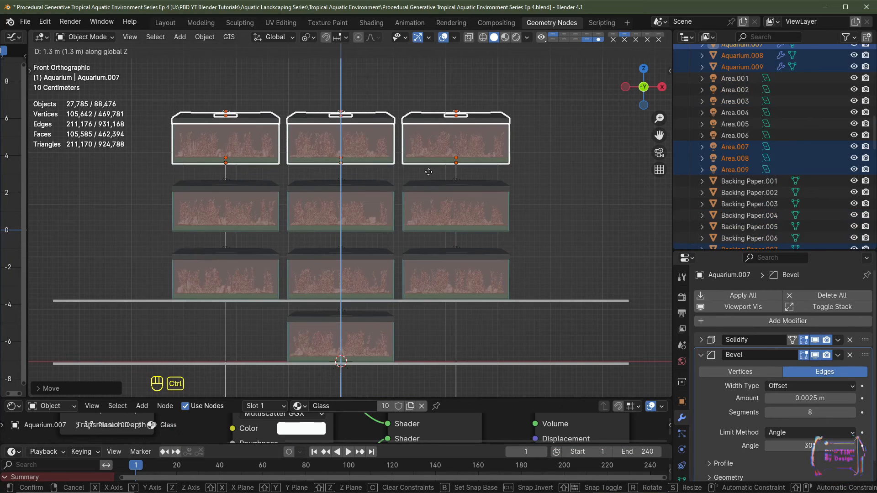
{"action": "left_click", "coordinate": [429, 178]}
Duplicate the upper shelf plane along Z and place the copy directly beneath the second-highest row of tanks.
{"action": "left_click", "coordinate": [546, 301]}
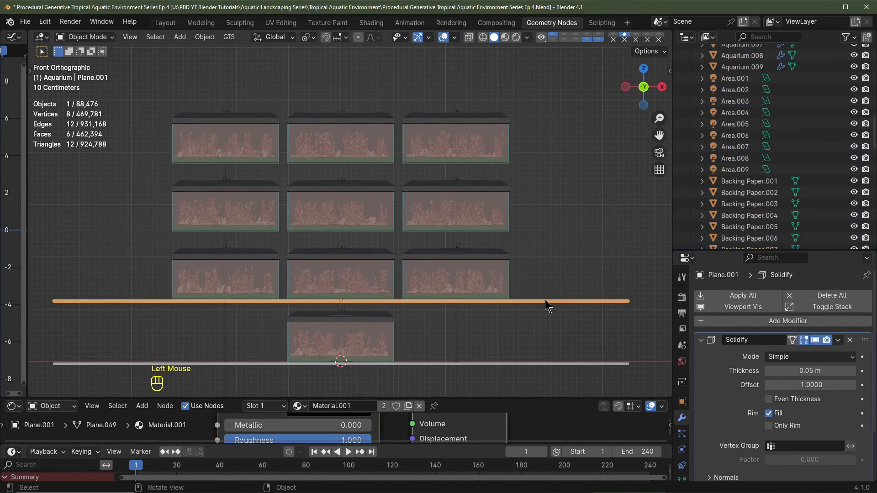
{"action": "key", "text": "shift+d"}
{"action": "key", "text": "z"}
{"action": "key", "text": "ctrl"}
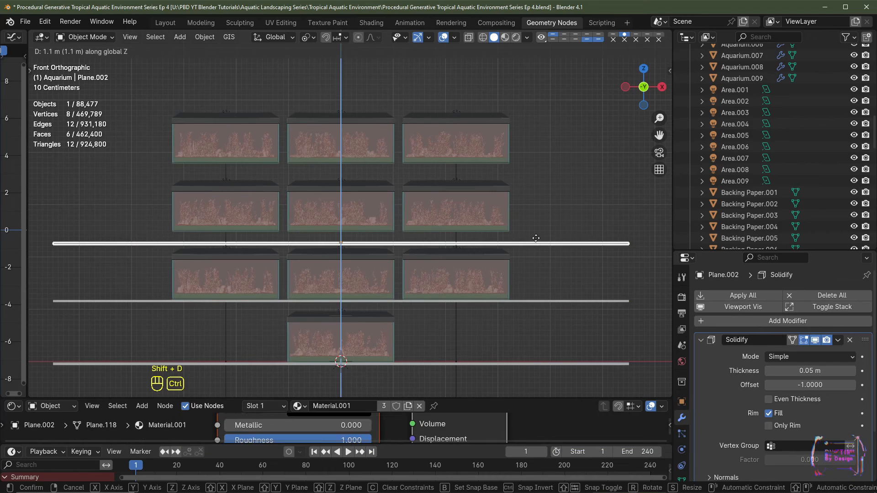
{"action": "left_click", "coordinate": [534, 236]}
Duplicate the newest shelf along Z and place the copy directly beneath the topmost row of tanks.
{"action": "scroll", "coordinate": [502, 256], "scroll_direction": "down", "scroll_amount": 3}
{"action": "middle_click_drag", "start_coordinate": [449, 275], "coordinate": [375, 291], "text": "shift"}
{"action": "key", "text": "shift+d"}
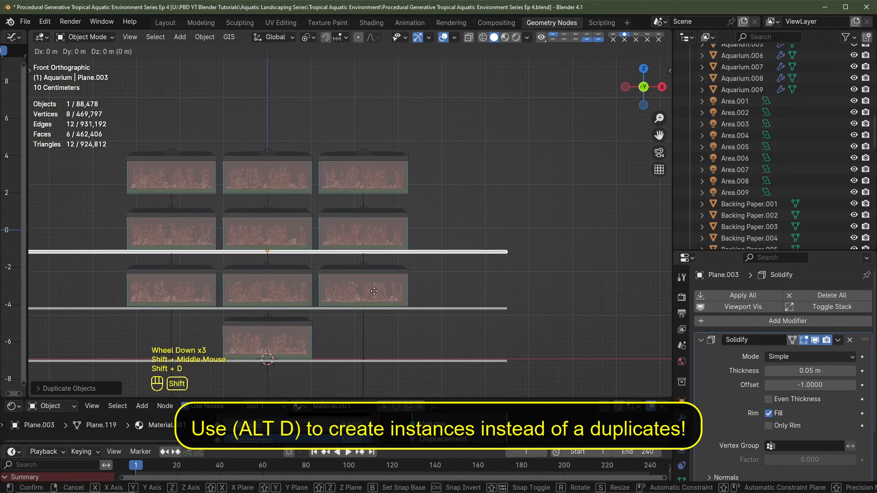
{"action": "key", "text": "z"}
{"action": "key", "text": "ctrl"}
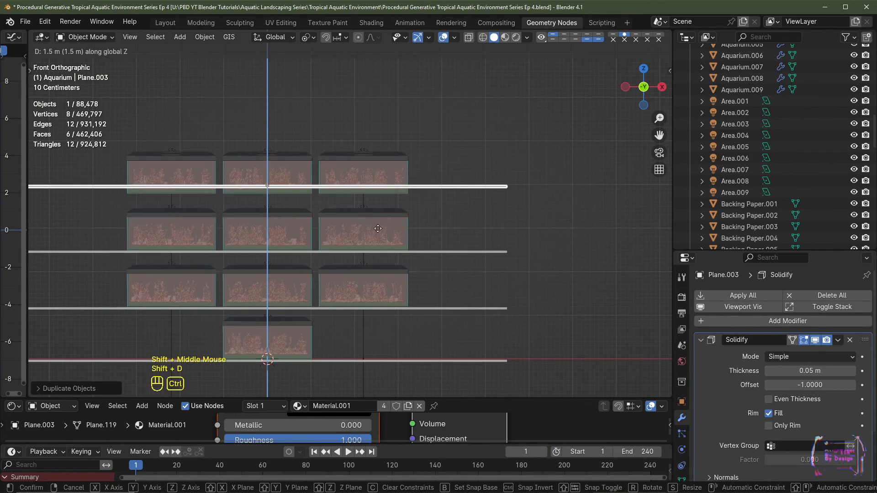
{"action": "left_click", "coordinate": [371, 235]}
{"action": "scroll", "coordinate": [476, 256], "scroll_direction": "up", "scroll_amount": 3}
{"action": "scroll", "coordinate": [448, 283], "scroll_direction": "down", "scroll_amount": 3}
{"action": "middle_click_drag", "start_coordinate": [406, 326], "coordinate": [426, 268], "text": "shift"}
{"action": "scroll", "coordinate": [426, 269], "scroll_direction": "up", "scroll_amount": 2}
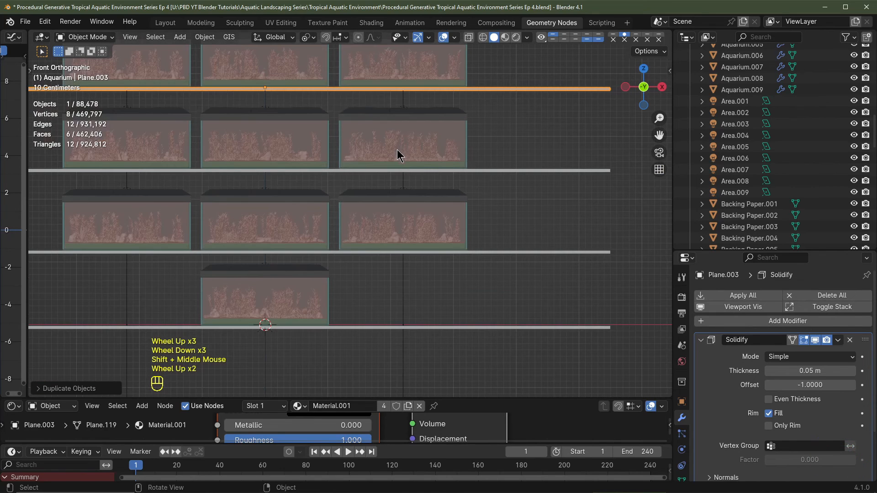
With X-ray on, duplicate the two outer tanks of the topmost row 3.8 m down along Z onto the lowest shelf.
{"action": "middle_click_drag", "start_coordinate": [430, 213], "coordinate": [398, 342], "text": "shift"}
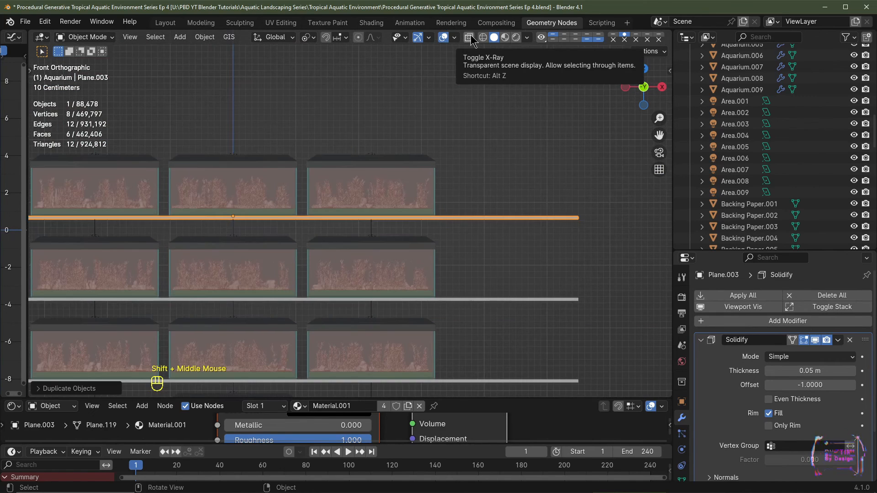
{"action": "left_click", "coordinate": [470, 38]}
{"action": "left_click_drag", "start_coordinate": [487, 120], "coordinate": [305, 210]}
{"action": "middle_click_drag", "start_coordinate": [463, 241], "coordinate": [583, 238], "text": "shift"}
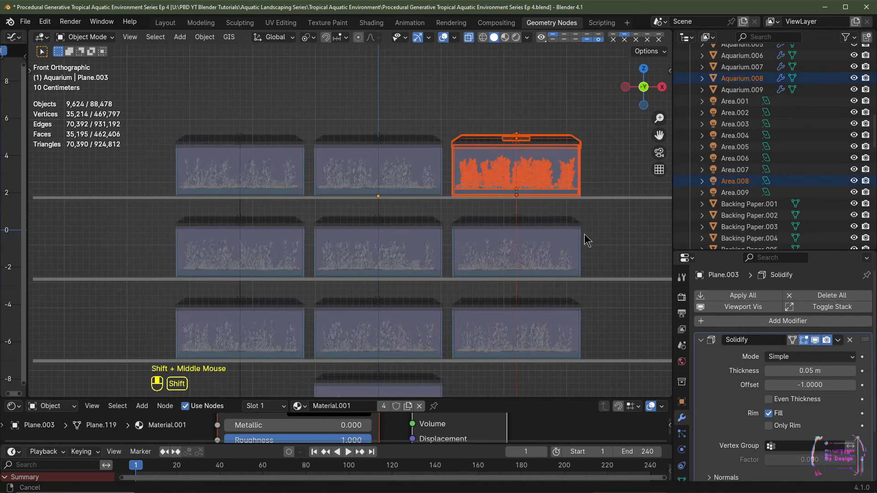
{"action": "middle_click_drag", "start_coordinate": [191, 192], "coordinate": [294, 171], "text": "shift"}
{"action": "left_click_drag", "start_coordinate": [243, 101], "coordinate": [406, 191], "text": "shift"}
{"action": "middle_click_drag", "start_coordinate": [540, 272], "coordinate": [401, 185], "text": "shift"}
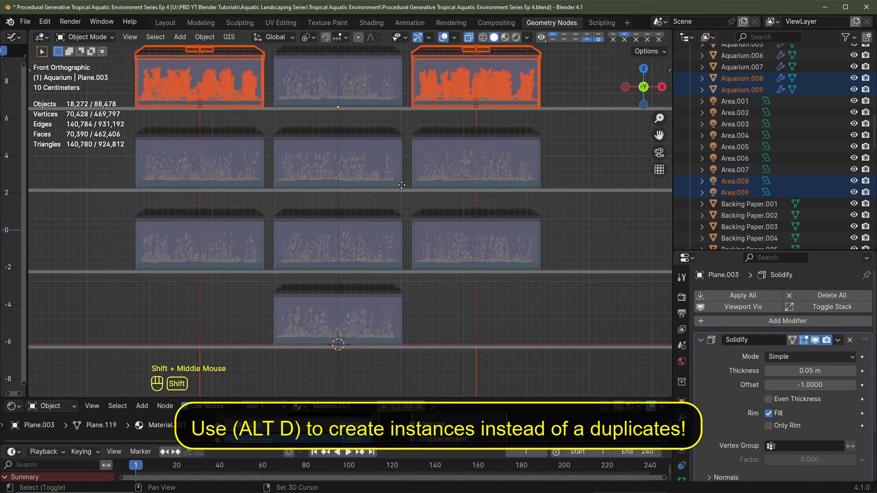
{"action": "key", "text": "shift+d"}
{"action": "key", "text": "z"}
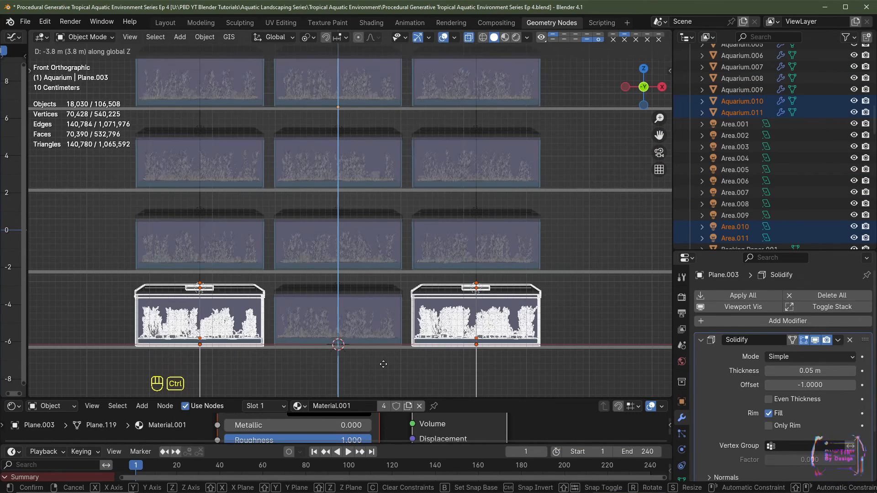
{"action": "left_click", "coordinate": [486, 110], "text": "ctrl"}
Switch to the camera view, unhide and select the Camera object, and turn X-ray off.
{"action": "scroll", "coordinate": [452, 246], "scroll_direction": "down", "scroll_amount": 1}
{"action": "middle_click_drag", "start_coordinate": [437, 267], "coordinate": [408, 269], "text": "shift"}
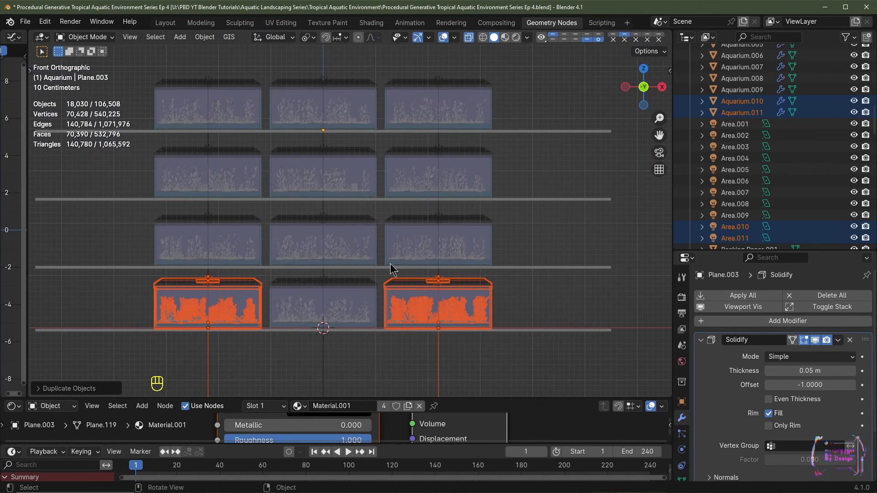
{"action": "key", "text": "KP_0"}
{"action": "scroll", "coordinate": [762, 133], "scroll_direction": "down", "scroll_amount": 2}
{"action": "scroll", "coordinate": [761, 131], "scroll_direction": "up", "scroll_amount": 8}
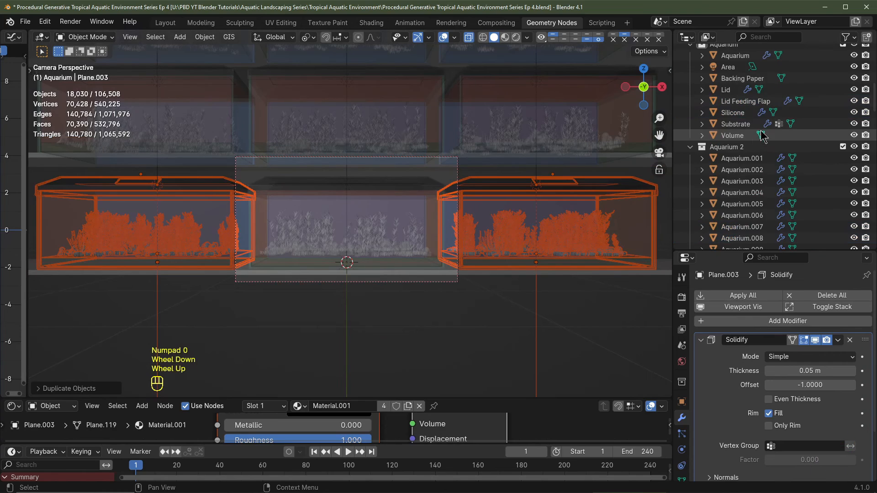
{"action": "scroll", "coordinate": [759, 115], "scroll_direction": "up", "scroll_amount": 3}
{"action": "left_click", "coordinate": [731, 73]}
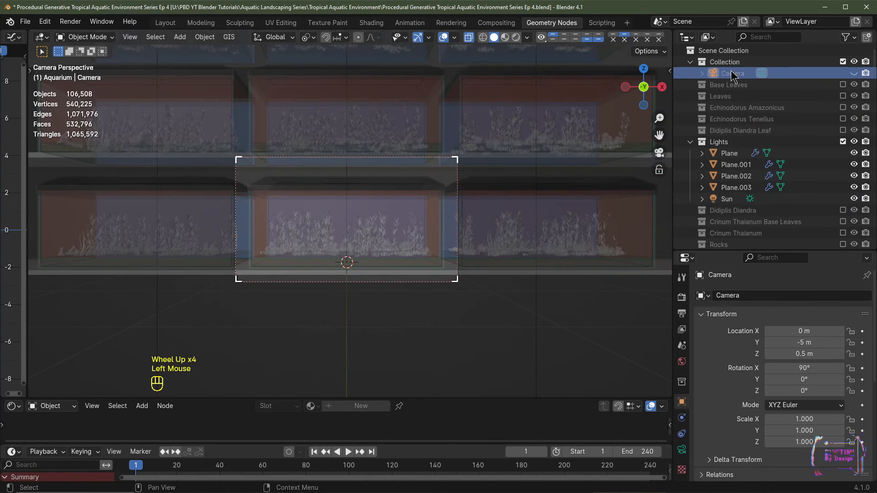
{"action": "left_click", "coordinate": [854, 73]}
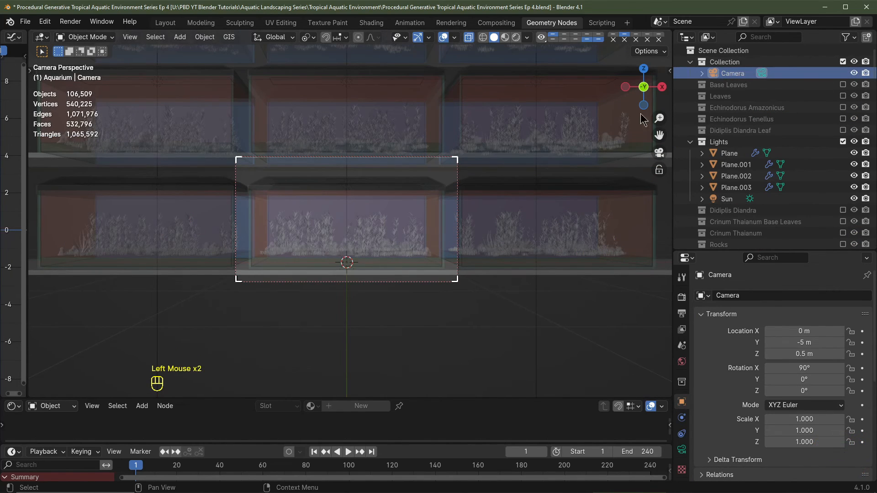
{"action": "left_click", "coordinate": [733, 73]}
{"action": "left_click", "coordinate": [470, 37]}
{"action": "scroll", "coordinate": [421, 192], "scroll_direction": "down", "scroll_amount": 2}
{"action": "scroll", "coordinate": [434, 210], "scroll_direction": "up", "scroll_amount": 2}
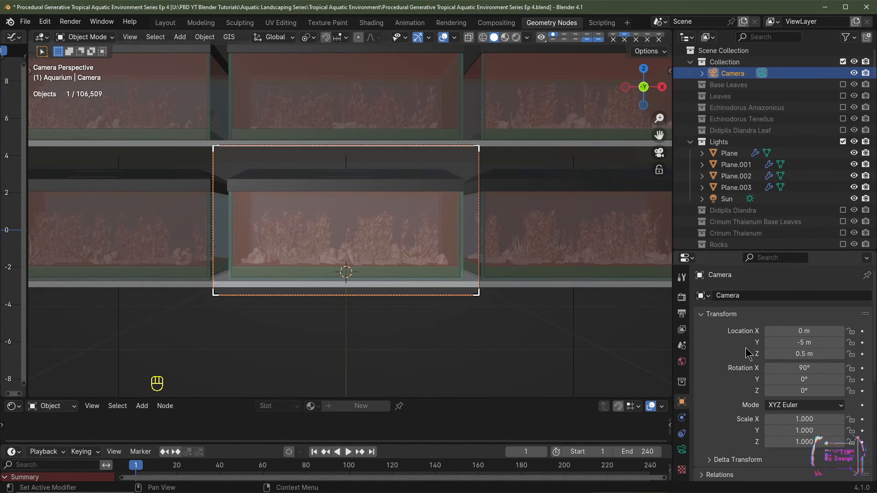
Set the camera's focal length to 40 mm.
{"action": "left_click", "coordinate": [683, 450]}
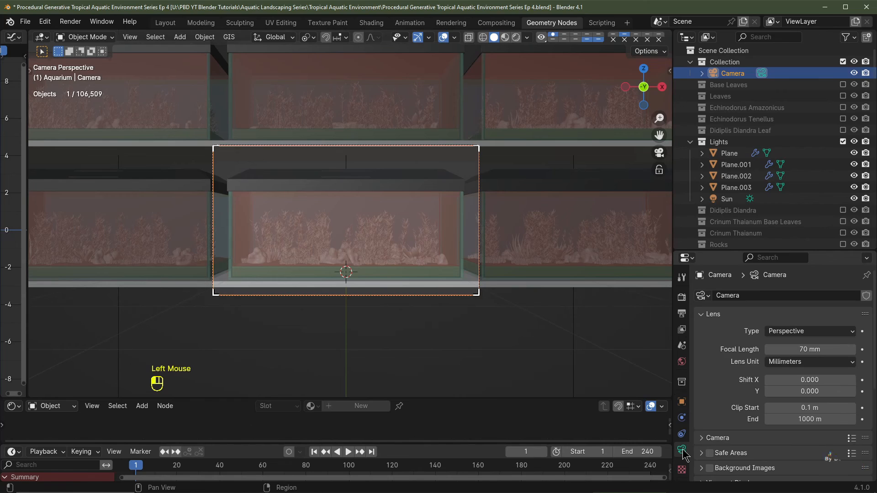
{"action": "left_click", "coordinate": [802, 349]}
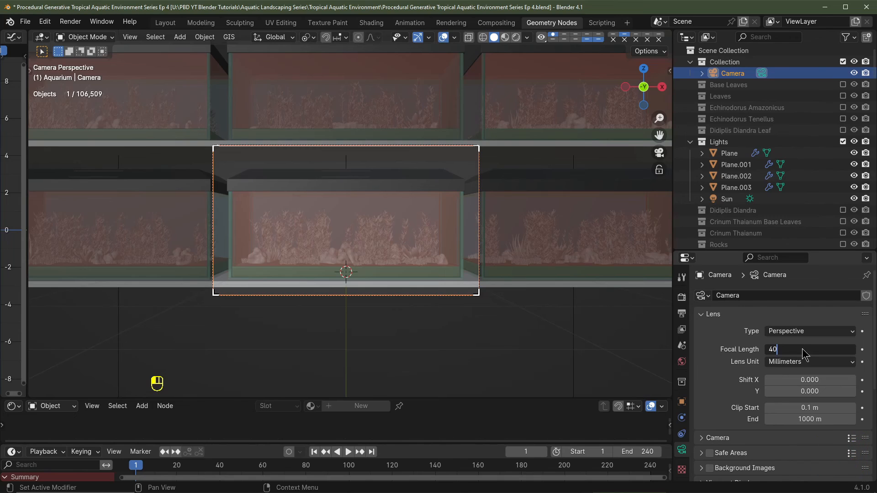
{"action": "key", "text": "Return"}
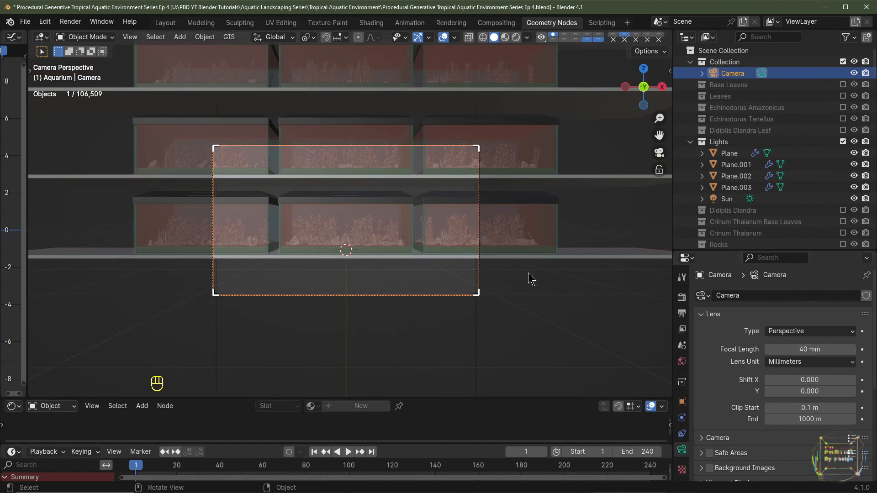
Try Y locations of -11 m and -8 m for the camera to frame the tank rows.
{"action": "left_click", "coordinate": [682, 401]}
{"action": "left_click_drag", "start_coordinate": [718, 252], "coordinate": [721, 169]}
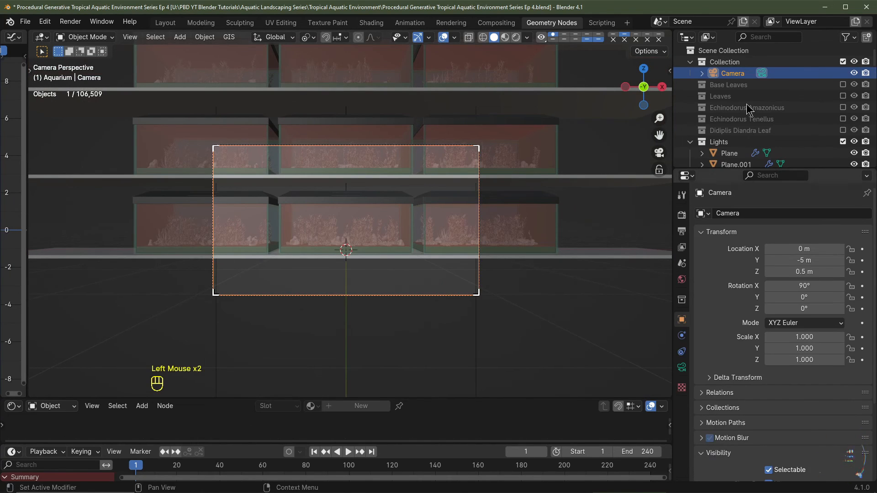
{"action": "left_click", "coordinate": [802, 261]}
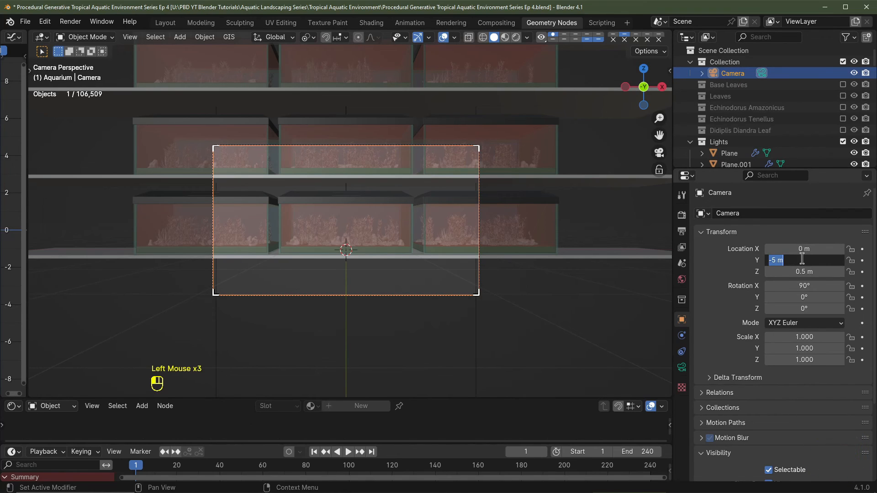
{"action": "type", "text": "-11"}
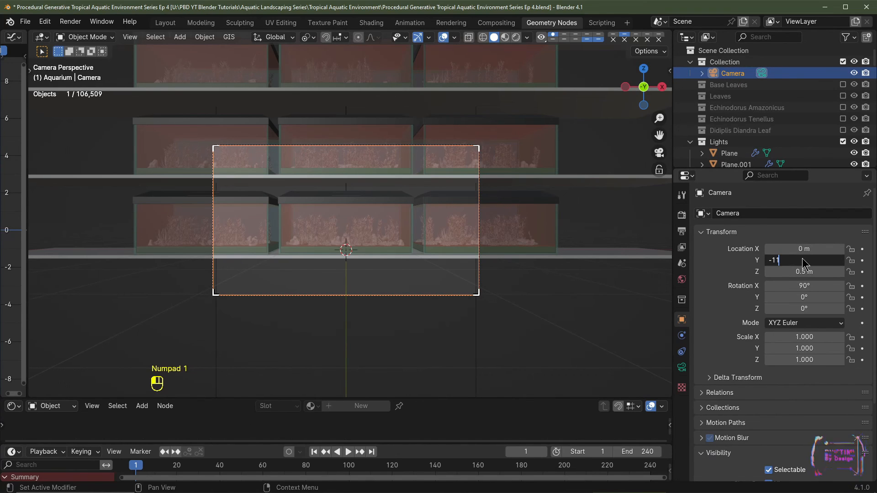
{"action": "key", "text": "Return"}
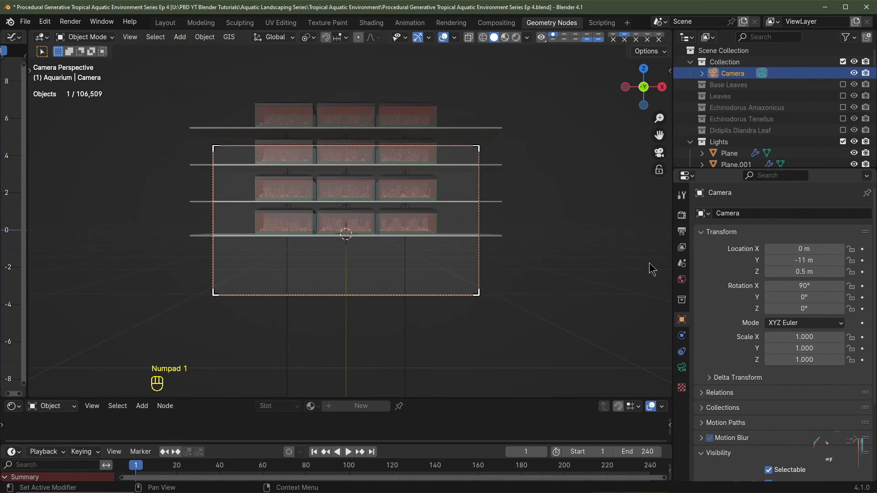
{"action": "left_click", "coordinate": [808, 260]}
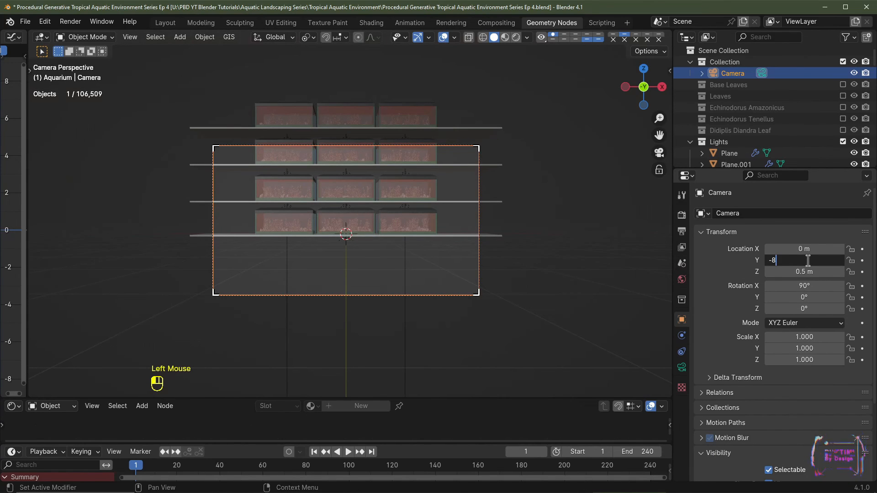
{"action": "type", "text": "-8"}
{"action": "key", "text": "Return"}
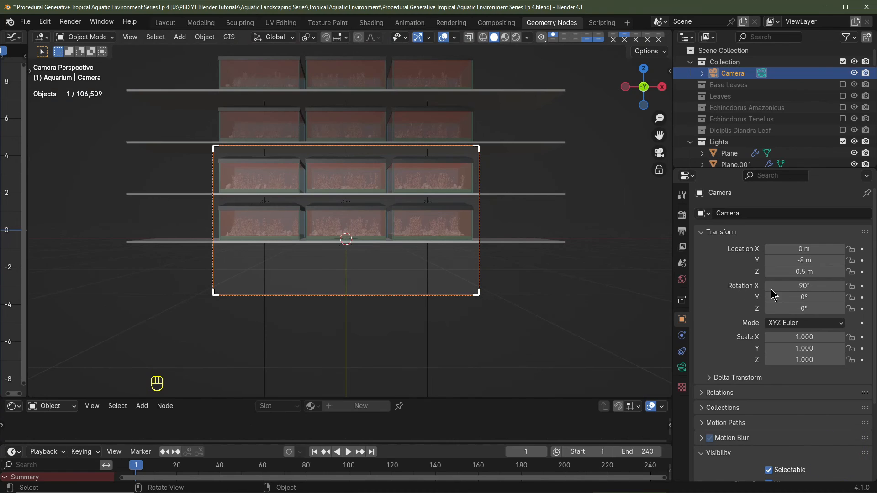
Try a Z location of 2 m for the camera, and set it to 2.5 m.
{"action": "left_click_drag", "start_coordinate": [803, 271], "coordinate": [818, 271]}
{"action": "left_click", "coordinate": [803, 271]}
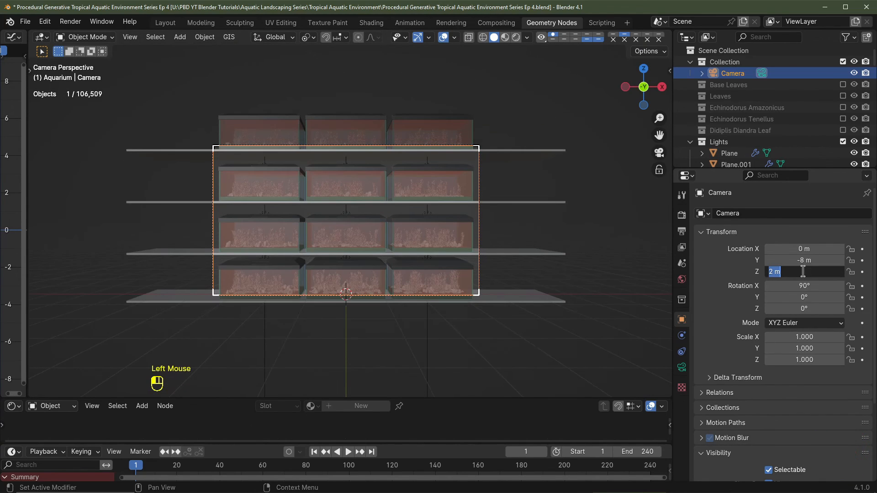
{"action": "type", "text": "2.5"}
{"action": "key", "text": "Return"}
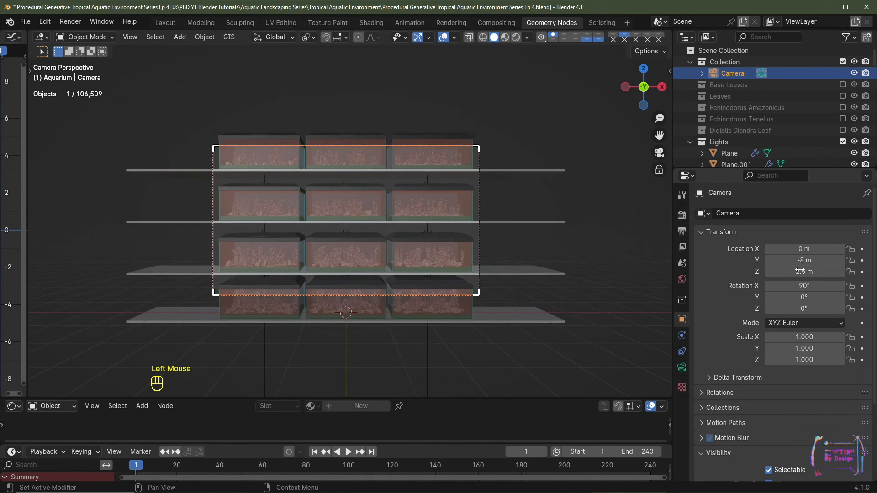
Try a camera Y location of -10 m, and settle on -11 m to fit all four shelves in the frame.
{"action": "type", "text": "-10"}
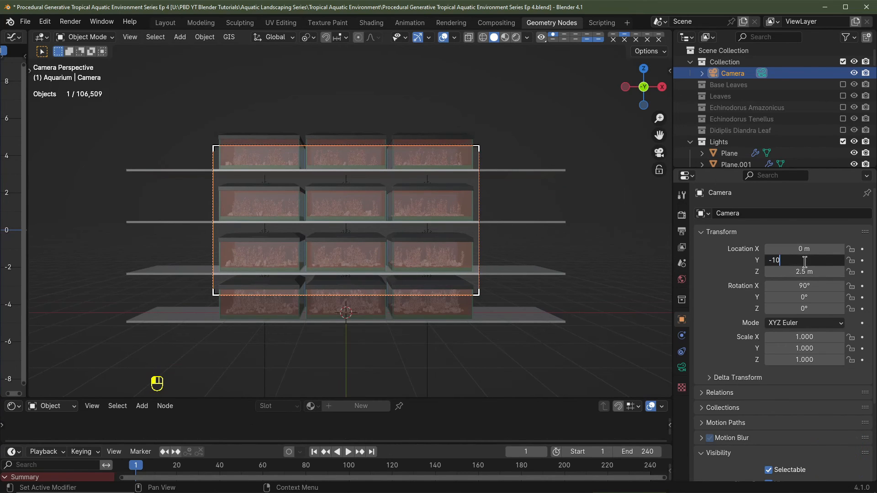
{"action": "key", "text": "Return"}
{"action": "scroll", "coordinate": [475, 327], "scroll_direction": "up", "scroll_amount": 2}
{"action": "middle_click_drag", "start_coordinate": [478, 327], "coordinate": [484, 320], "text": "shift"}
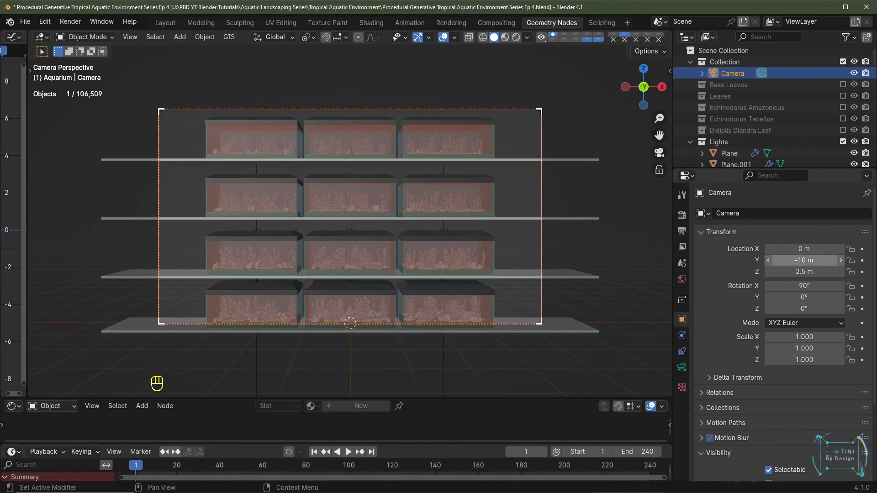
{"action": "left_click", "coordinate": [804, 260]}
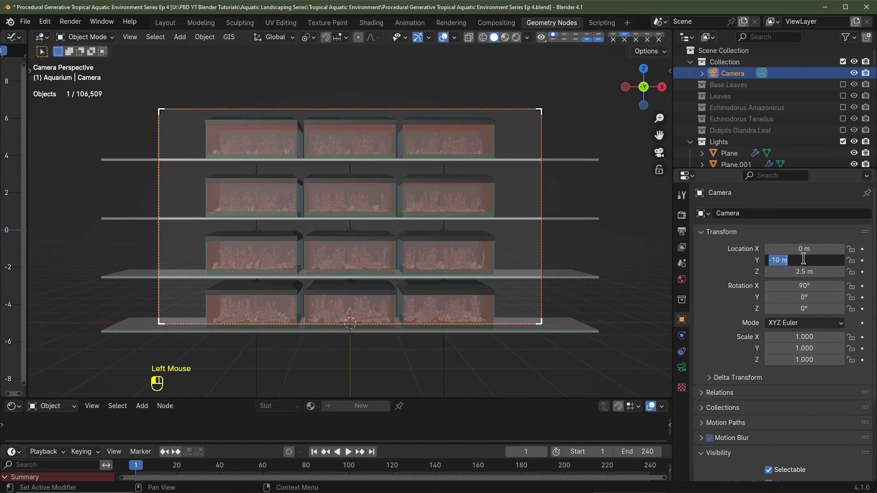
{"action": "type", "text": "-11"}
{"action": "key", "text": "Return"}
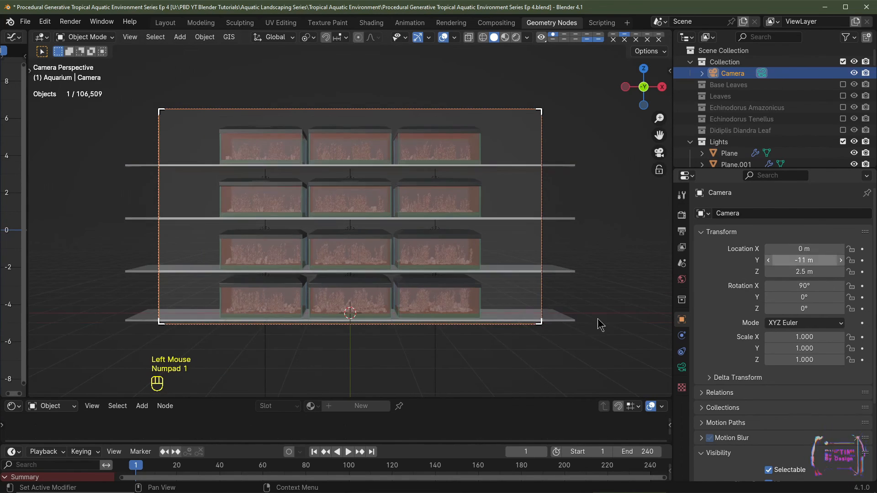
Preview the camera view in rendered shading with the viewport overlays hidden.
{"action": "left_click", "coordinate": [516, 37]}
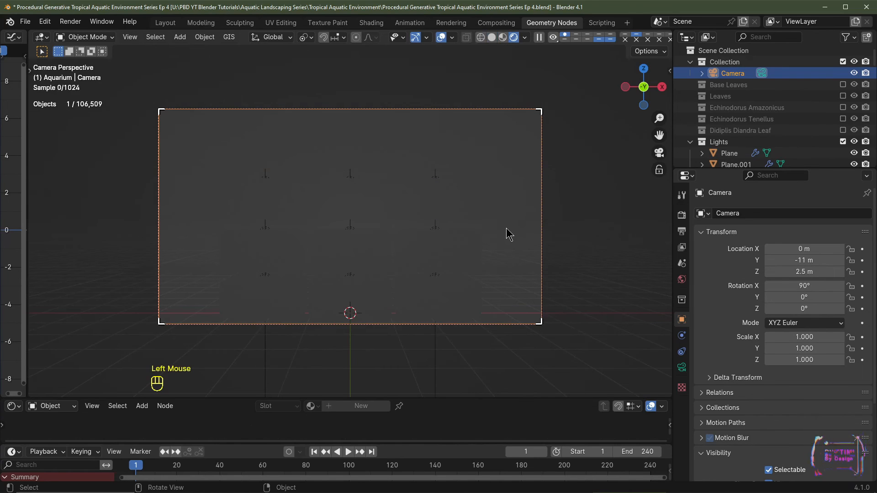
{"action": "left_click", "coordinate": [441, 37]}
{"action": "middle_click_drag", "start_coordinate": [503, 251], "coordinate": [503, 258], "text": "shift"}
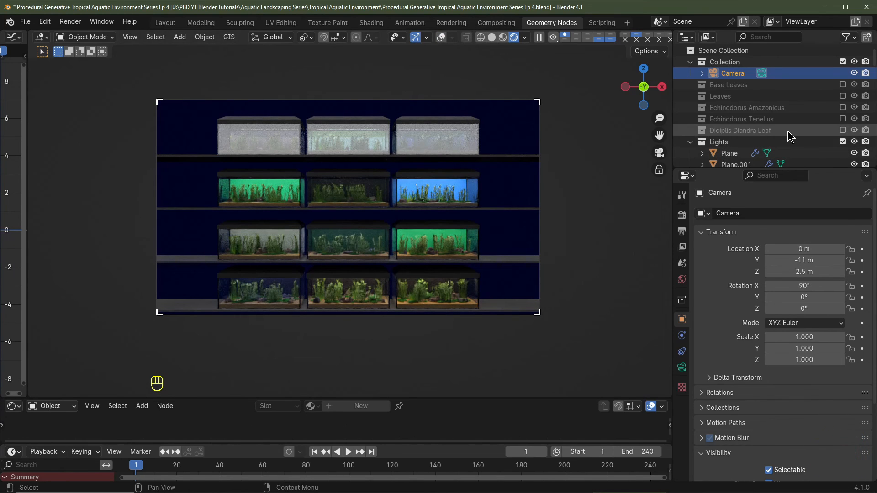
Hide and show the Sun light in the Lights collection to compare its effect on the rendered tanks.
{"action": "scroll", "coordinate": [789, 134], "scroll_direction": "down", "scroll_amount": 2}
{"action": "scroll", "coordinate": [789, 135], "scroll_direction": "up", "scroll_amount": 2}
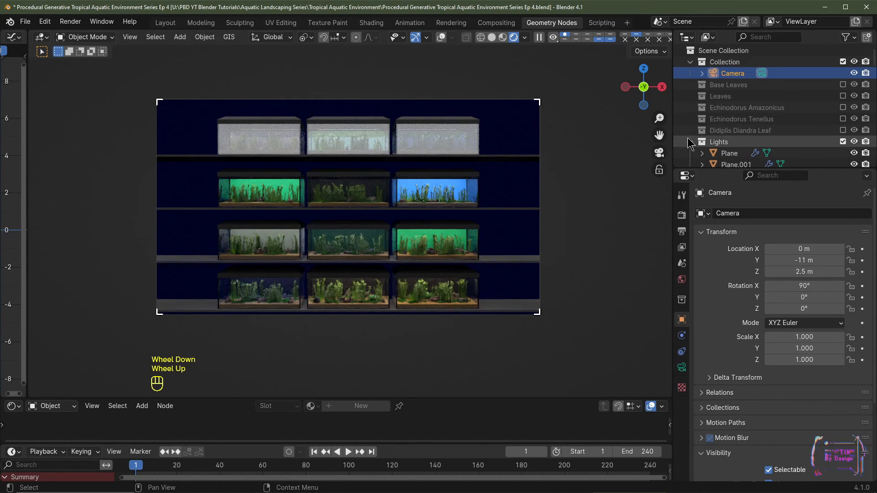
{"action": "scroll", "coordinate": [731, 153], "scroll_direction": "down", "scroll_amount": 4}
{"action": "left_click", "coordinate": [722, 155]}
{"action": "left_click", "coordinate": [797, 155]}
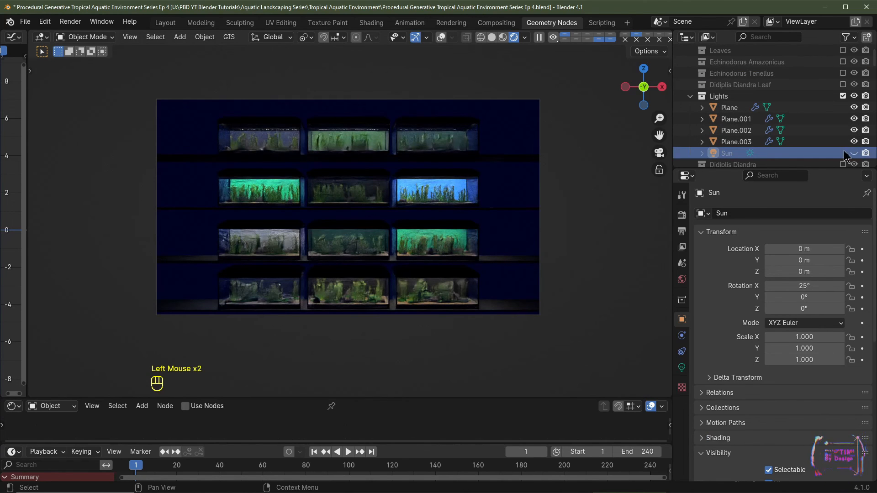
{"action": "left_click", "coordinate": [854, 153]}
Turn overlays back on and move the four shelf planes, Plane to Plane.003, into a new collection named Shelves.
{"action": "left_click", "coordinate": [732, 142]}
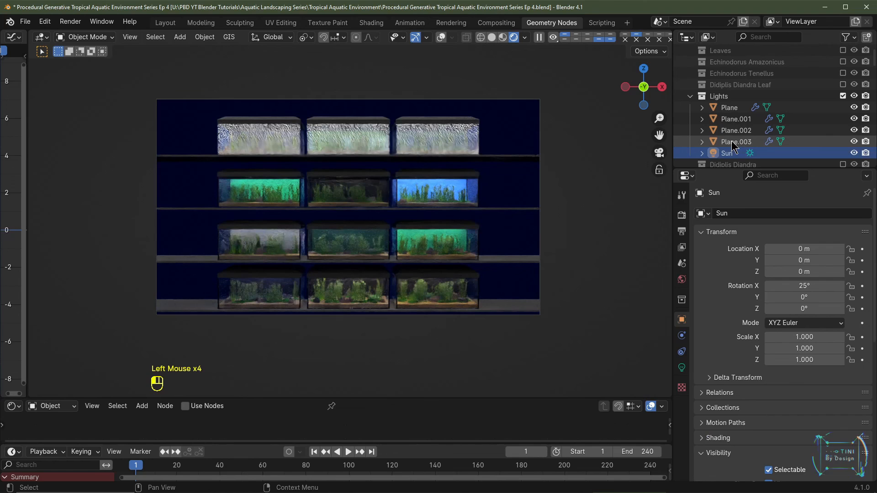
{"action": "left_click", "coordinate": [732, 109], "text": "ctrl+shift"}
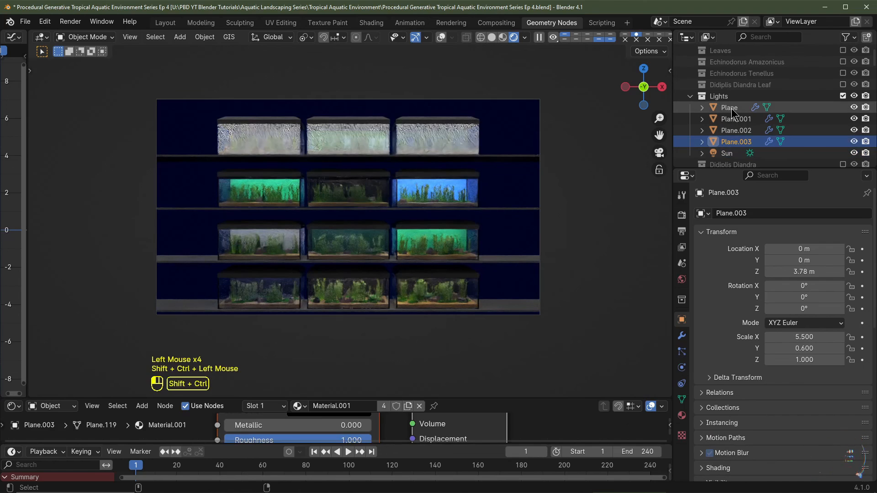
{"action": "left_click", "coordinate": [442, 37]}
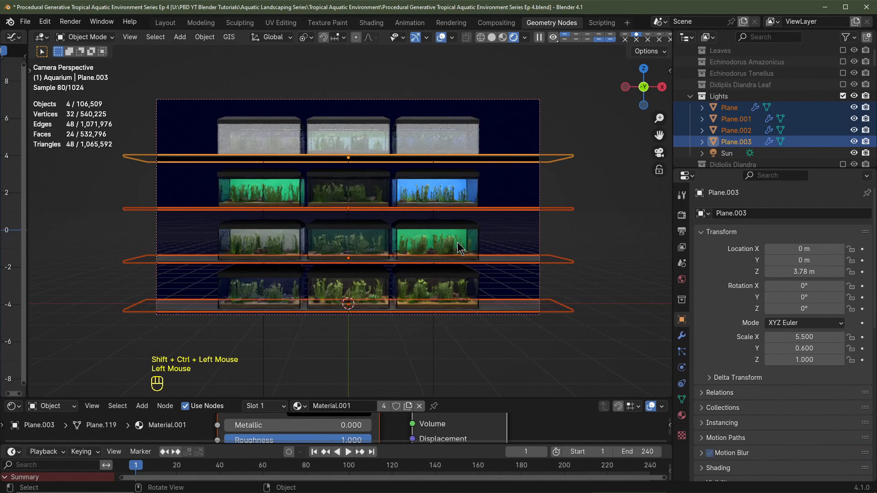
{"action": "key", "text": "m"}
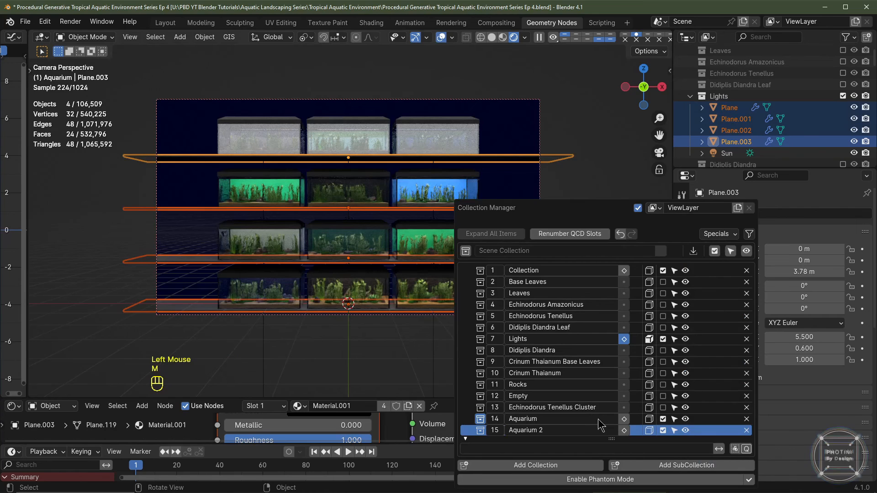
{"action": "double_click", "coordinate": [528, 432]}
{"action": "type", "text": "She"}
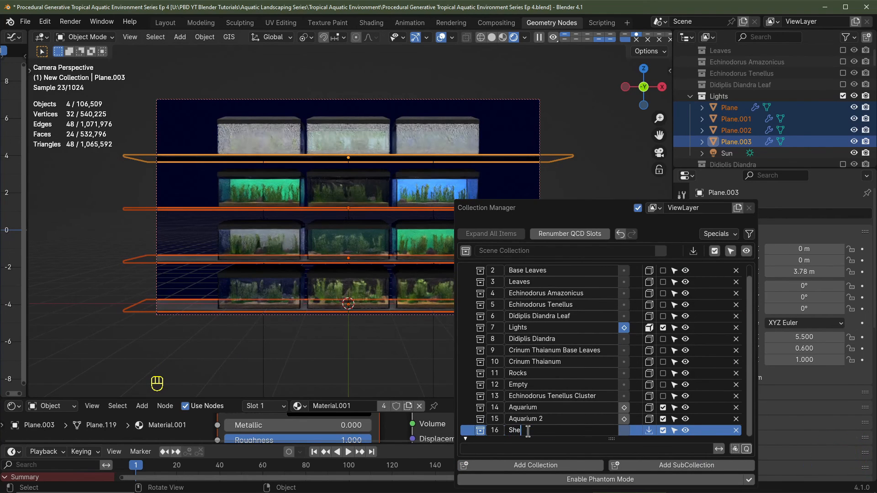
{"action": "type", "text": "lves"}
{"action": "key", "text": "Return"}
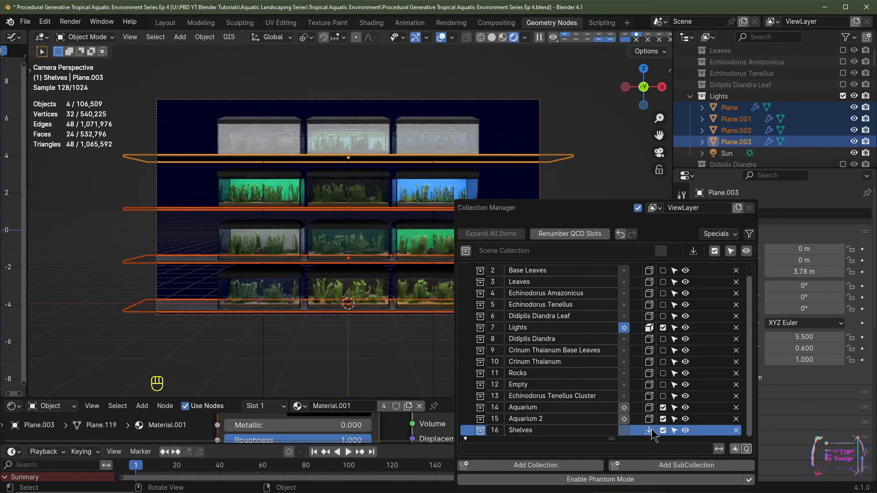
{"action": "left_click", "coordinate": [650, 430]}
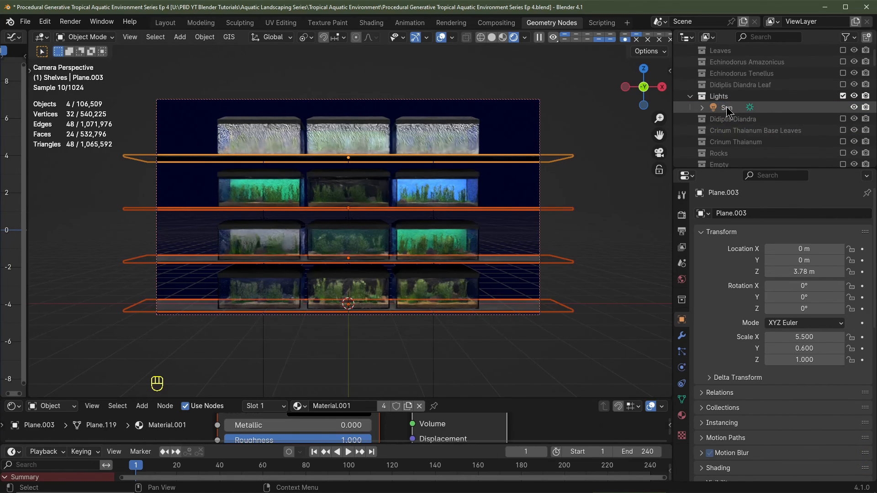
Set the Sun light's X rotation to 12°.
{"action": "left_click", "coordinate": [726, 108]}
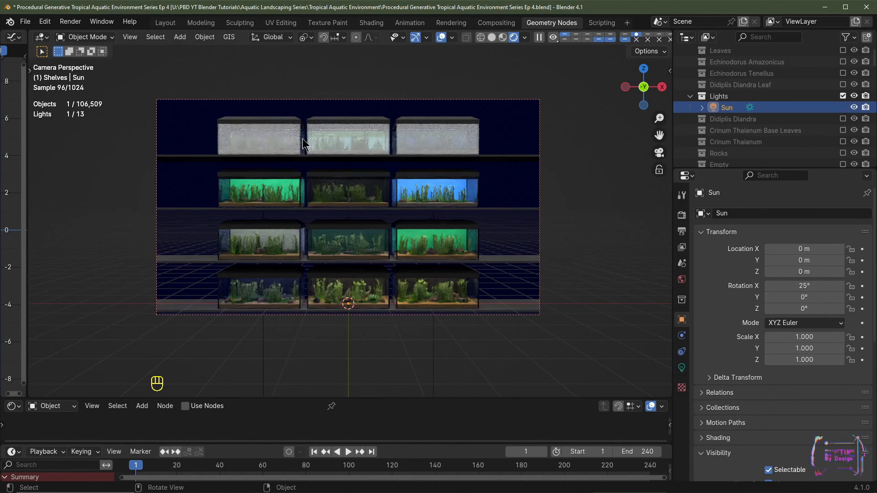
{"action": "left_click", "coordinate": [803, 286]}
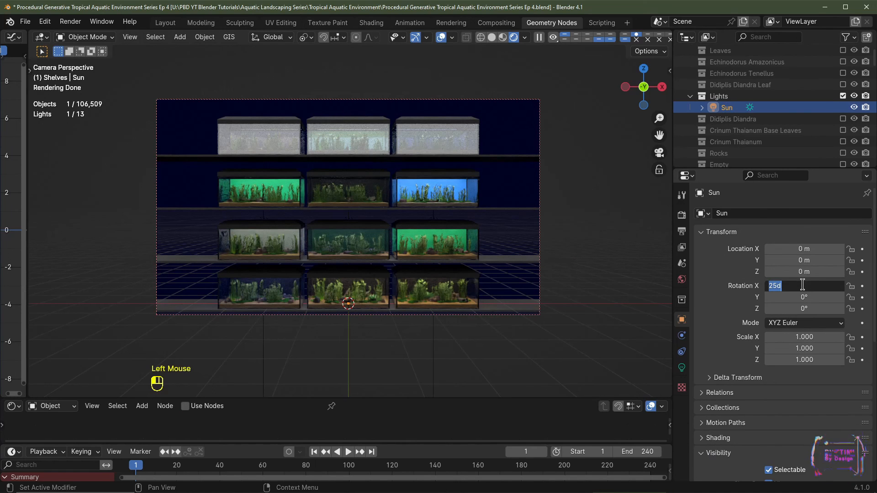
{"action": "type", "text": "12"}
{"action": "key", "text": "Return"}
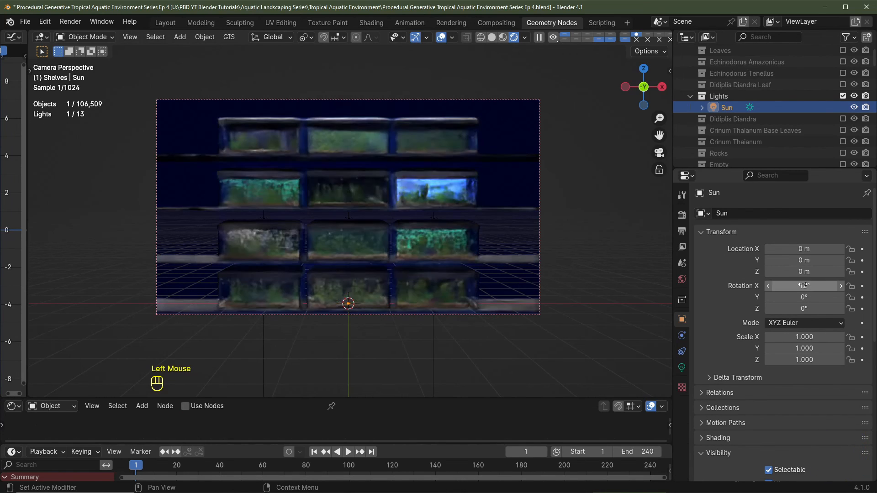
Select the second-lowest shelf, enlarge the shader editor, and set its material's specular IOR Level to 0.25.
{"action": "left_click", "coordinate": [505, 259]}
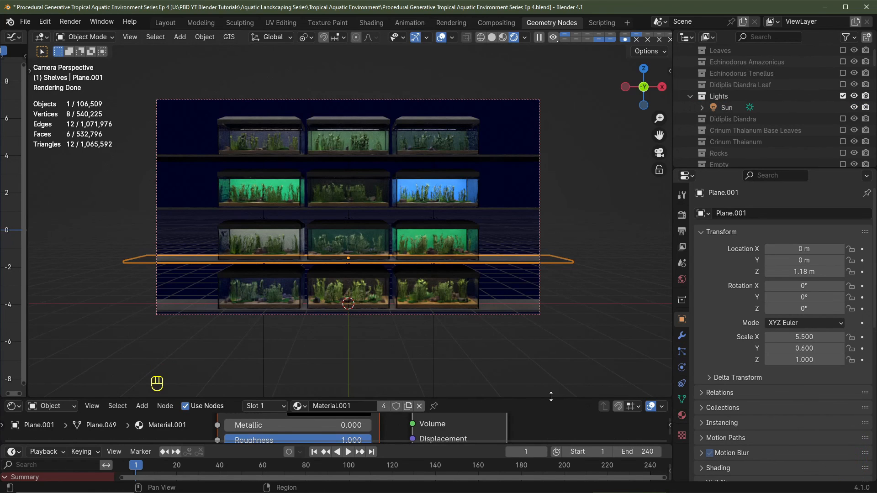
{"action": "left_click_drag", "start_coordinate": [550, 397], "coordinate": [546, 279]}
{"action": "middle_click_drag", "start_coordinate": [274, 430], "coordinate": [298, 358]}
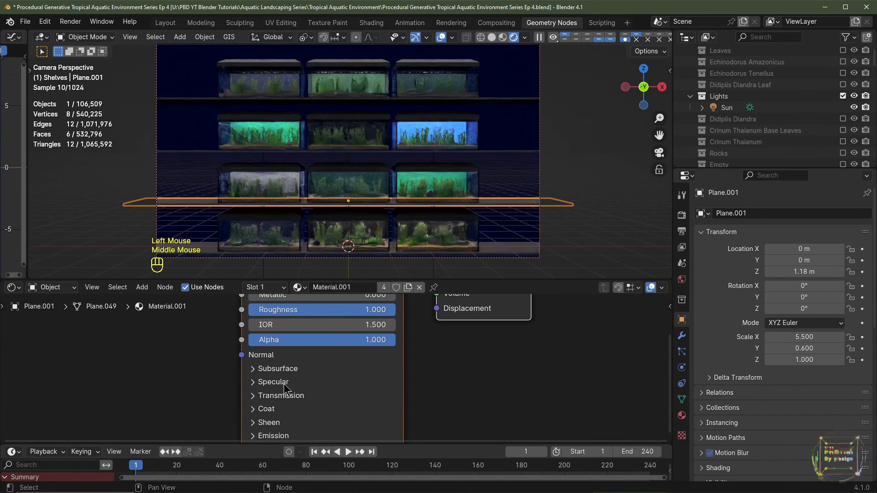
{"action": "left_click", "coordinate": [260, 382]}
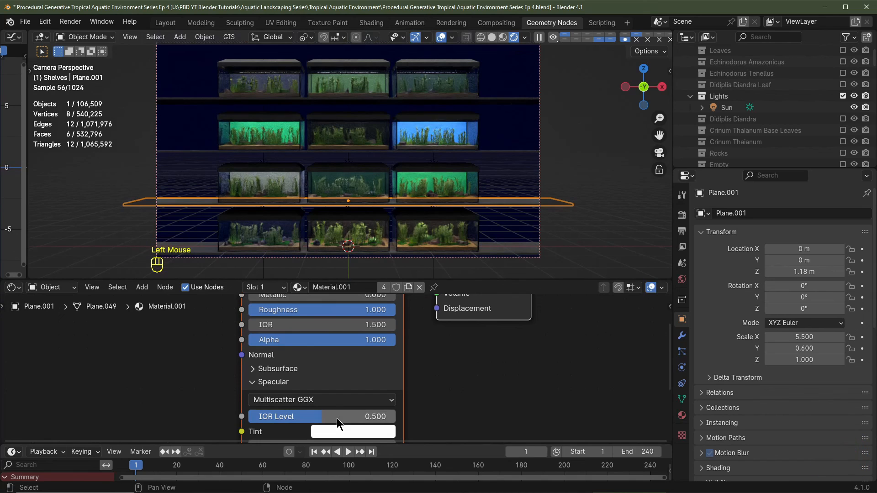
{"action": "double_click", "coordinate": [337, 418]}
{"action": "type", "text": "."}
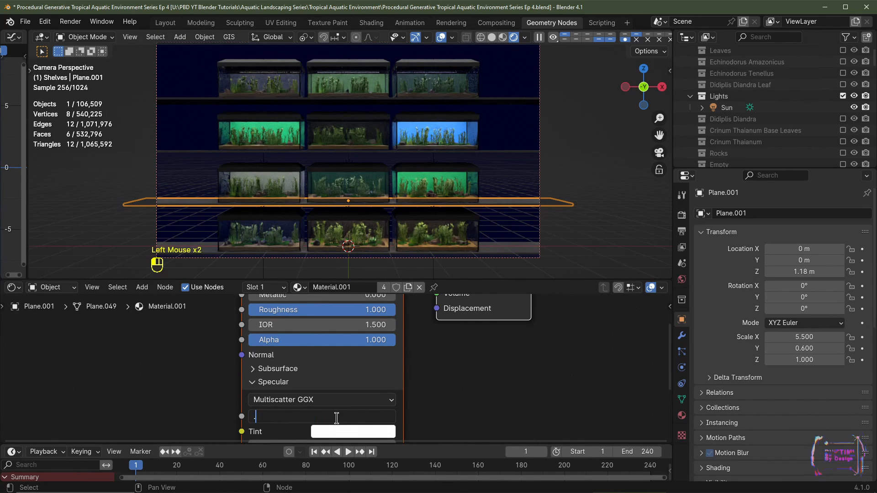
{"action": "type", "text": "25"}
{"action": "key", "text": "Return"}
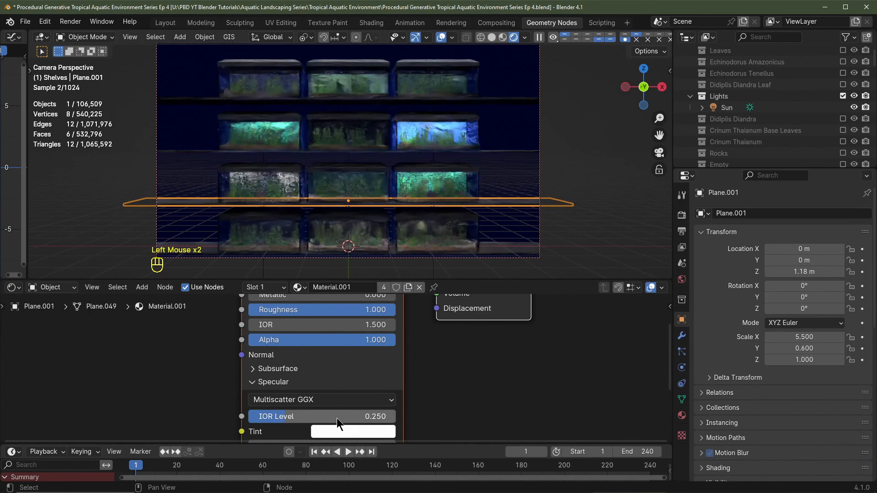
Rename the shelf material to Base Material.
{"action": "double_click", "coordinate": [348, 288]}
{"action": "type", "text": "Base Material"}
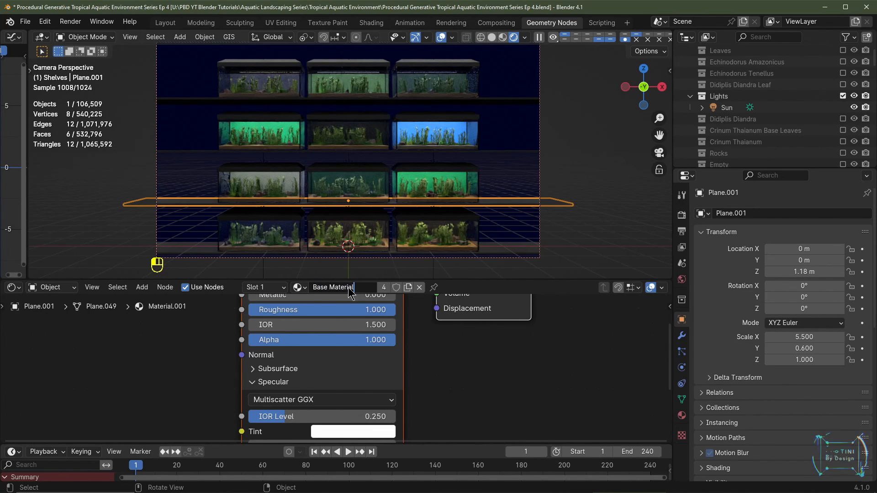
{"action": "key", "text": "Return"}
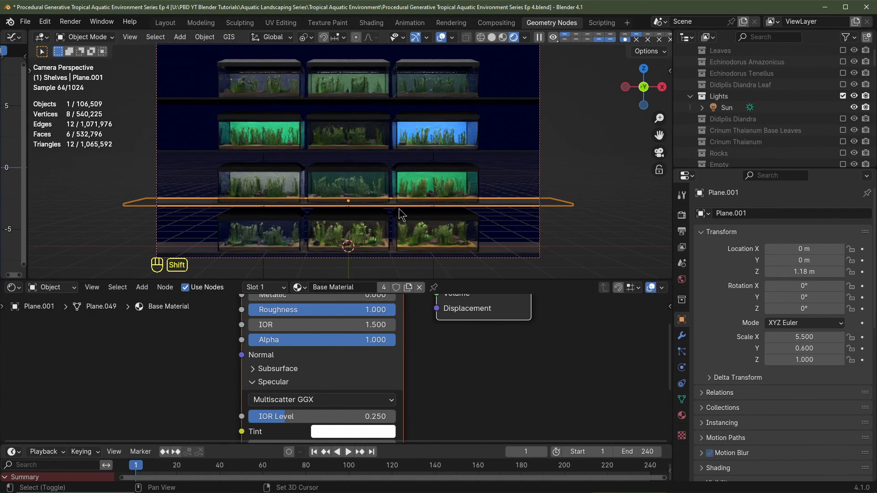
Add a plane at the world origin for the back wall, rotated 90° about X and scaled by 10.
{"action": "key", "text": "shift+a"}
{"action": "left_click", "coordinate": [440, 209]}
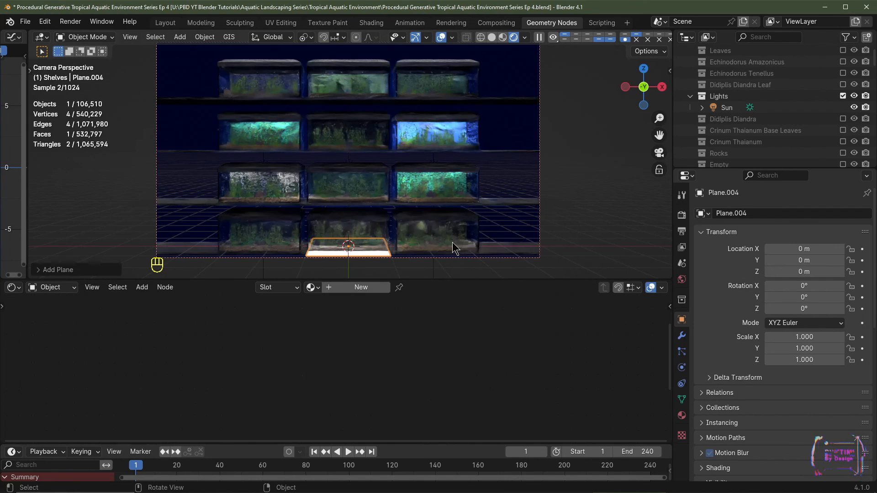
{"action": "type", "text": "rx9"}
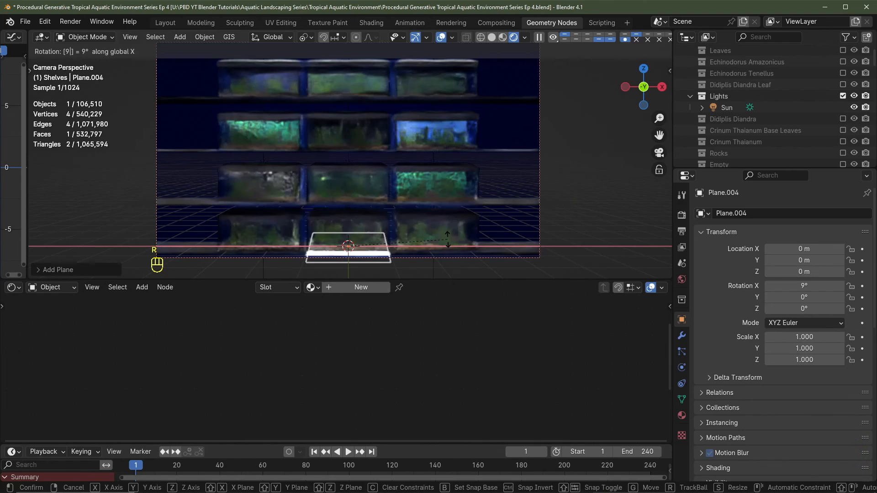
{"action": "type", "text": "0"}
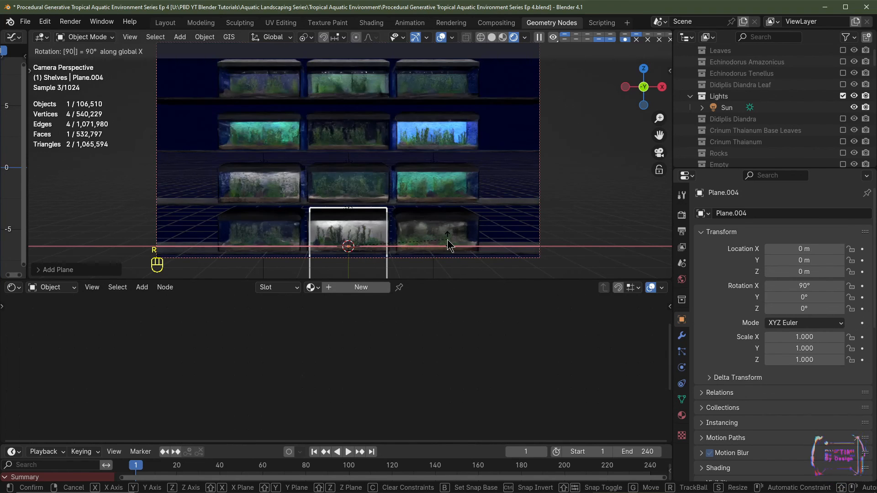
{"action": "key", "text": "Return"}
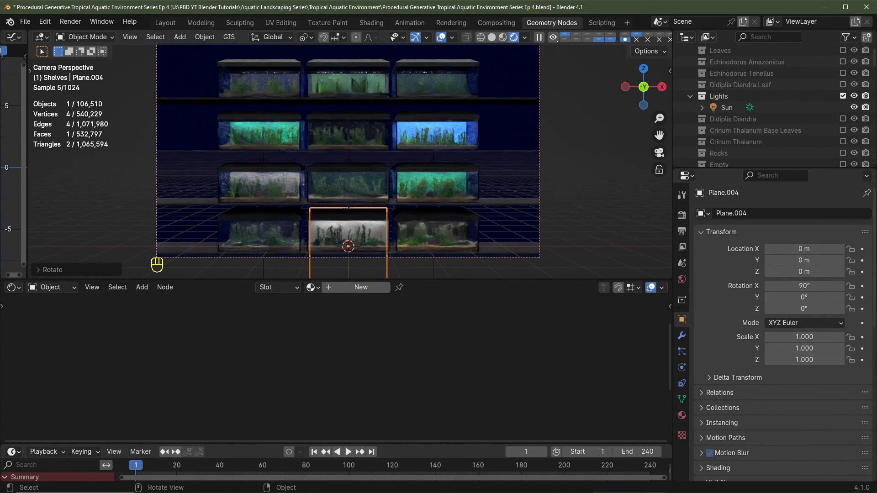
{"action": "type", "text": "s10"}
{"action": "key", "text": "Return"}
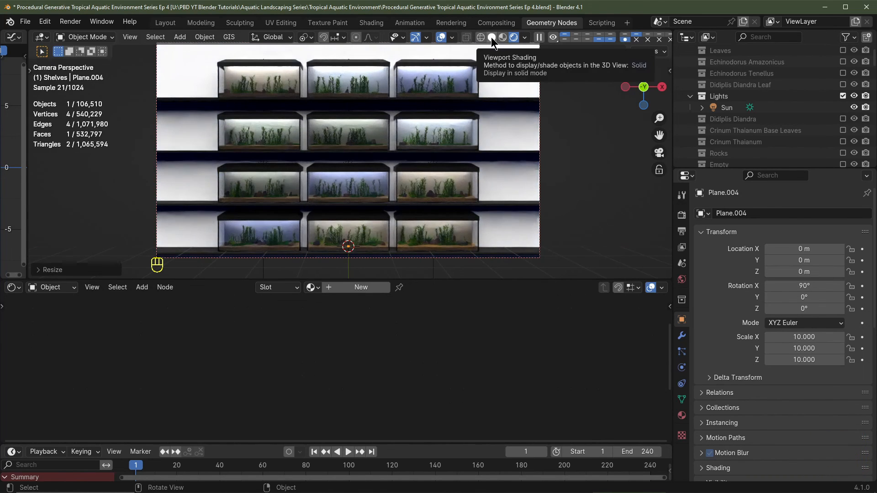
Move the back wall plane 0.6 m along Y in solid shading so it sits behind the shelves, and return to the camera view.
{"action": "left_click", "coordinate": [492, 37]}
{"action": "scroll", "coordinate": [467, 164], "scroll_direction": "down", "scroll_amount": 3}
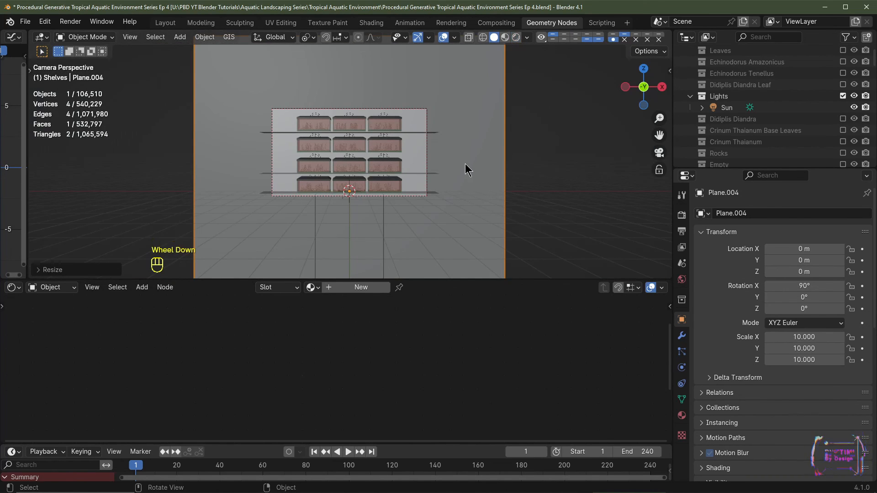
{"action": "key", "text": "KP_3"}
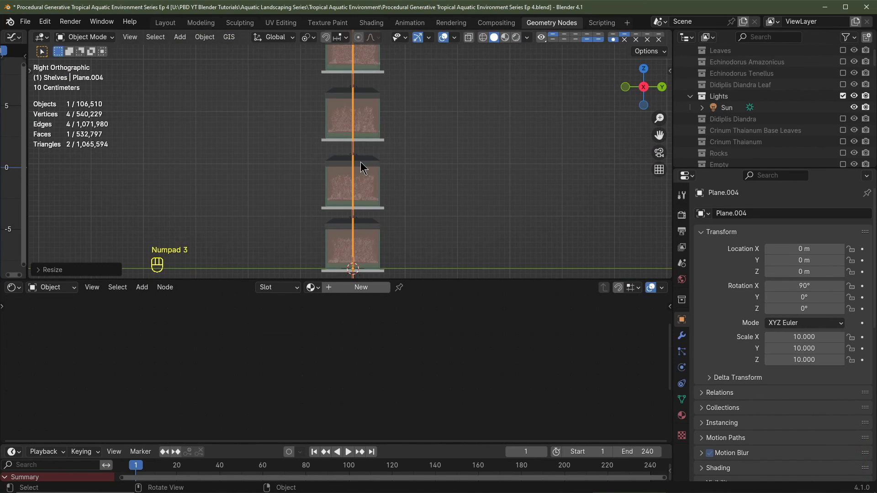
{"action": "key", "text": "g"}
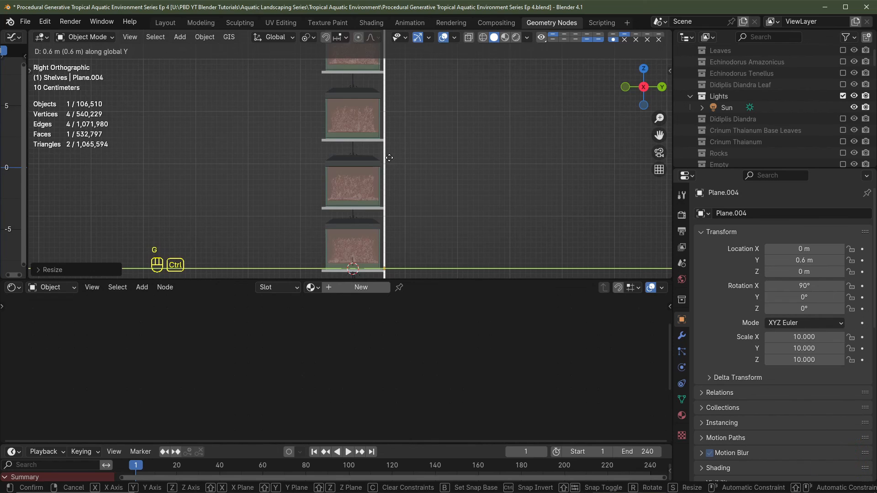
{"action": "left_click", "coordinate": [390, 158]}
{"action": "scroll", "coordinate": [391, 158], "scroll_direction": "down", "scroll_amount": 5}
{"action": "key", "text": "KP_0"}
{"action": "key", "text": "KP_0"}
{"action": "key", "text": "KP_0"}
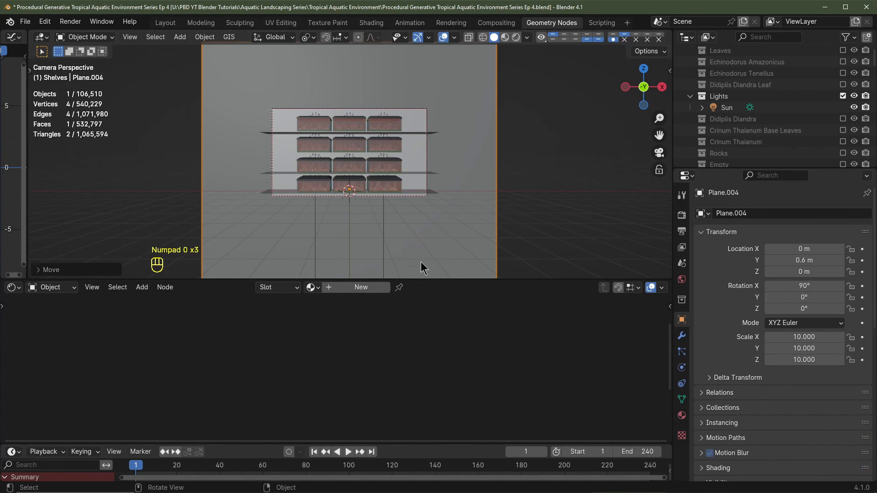
Assign the existing Base Material to the back wall and preview the shelves in rendered shading.
{"action": "left_click", "coordinate": [312, 286]}
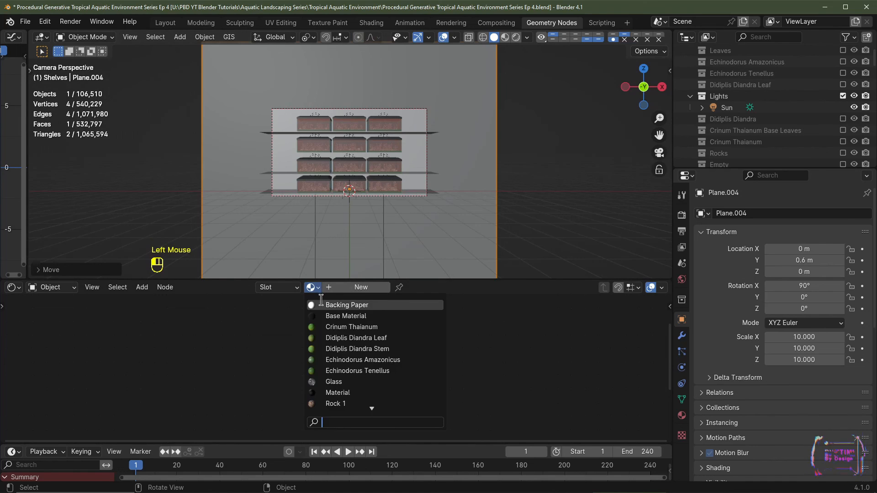
{"action": "left_click", "coordinate": [342, 317]}
{"action": "scroll", "coordinate": [440, 180], "scroll_direction": "up", "scroll_amount": 2}
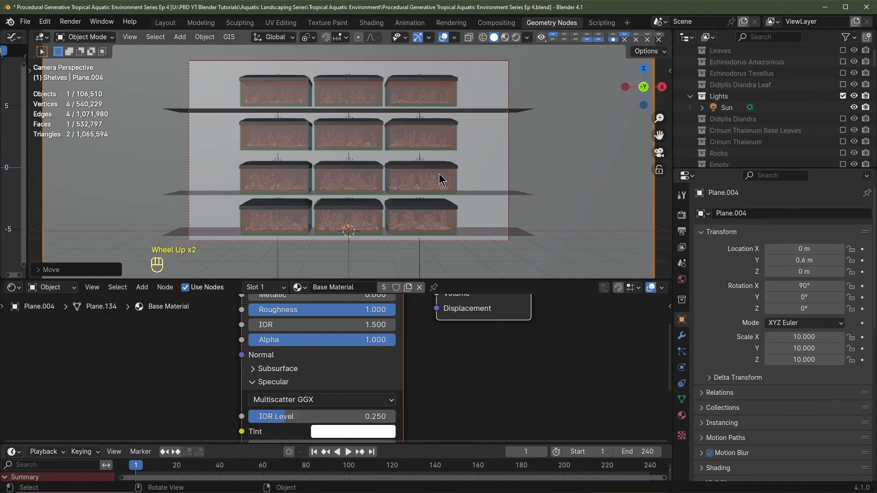
{"action": "middle_click_drag", "start_coordinate": [439, 179], "coordinate": [450, 194], "text": "shift"}
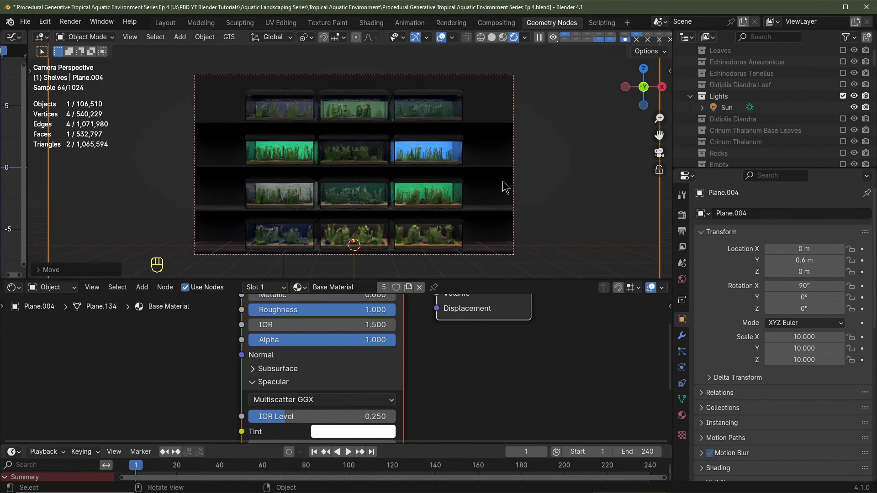
{"action": "scroll", "coordinate": [509, 89], "scroll_direction": "down", "scroll_amount": 2}
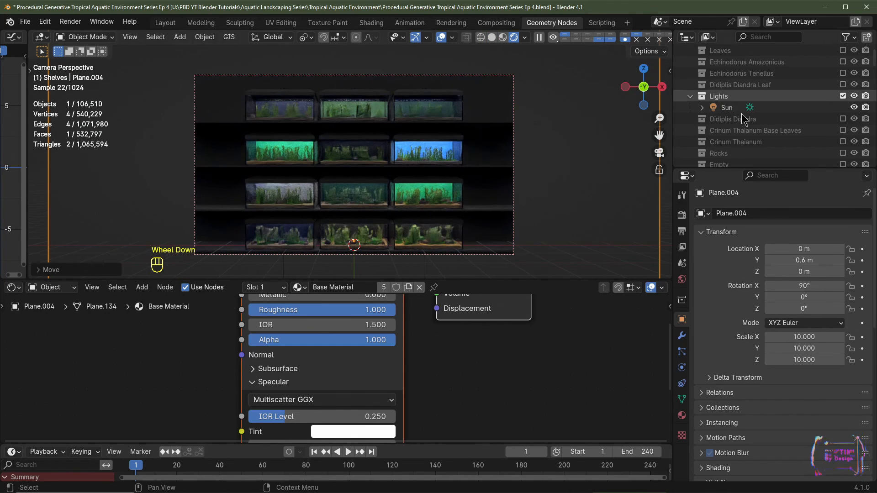
Set the camera lens's Shift Y to -0.02.
{"action": "scroll", "coordinate": [736, 101], "scroll_direction": "up", "scroll_amount": 4}
{"action": "left_click", "coordinate": [730, 75]}
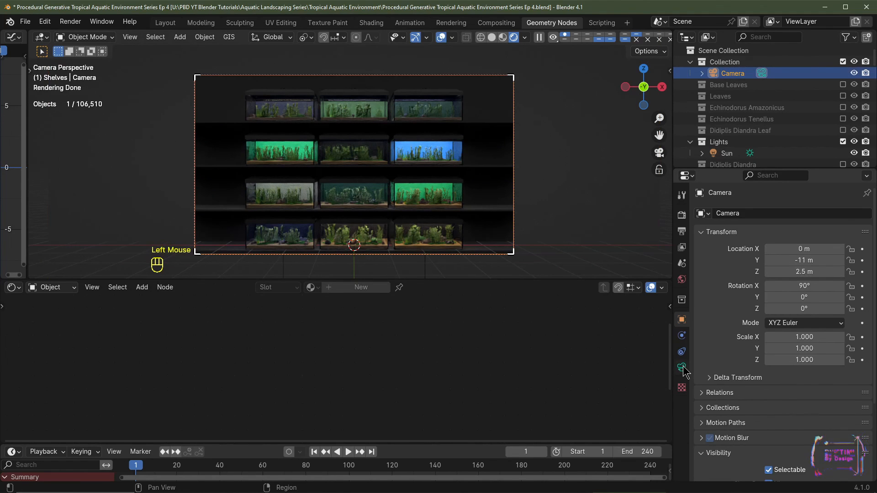
{"action": "left_click", "coordinate": [682, 368]}
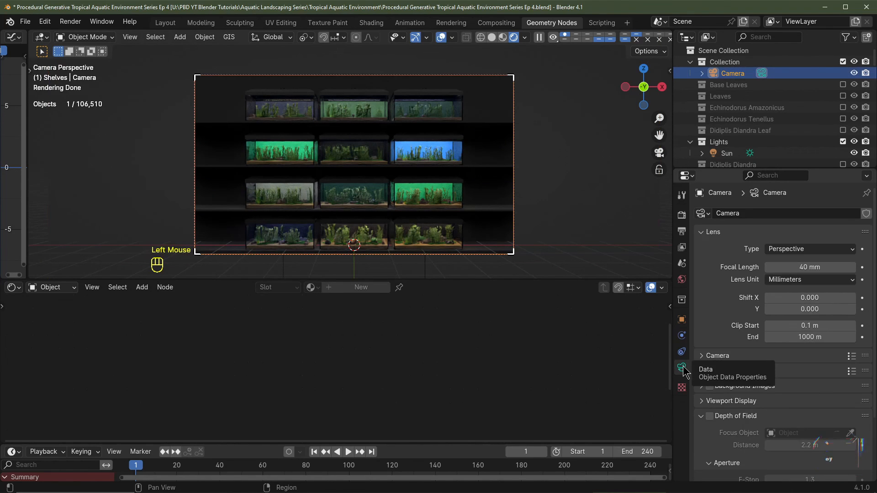
{"action": "double_click", "coordinate": [809, 310]}
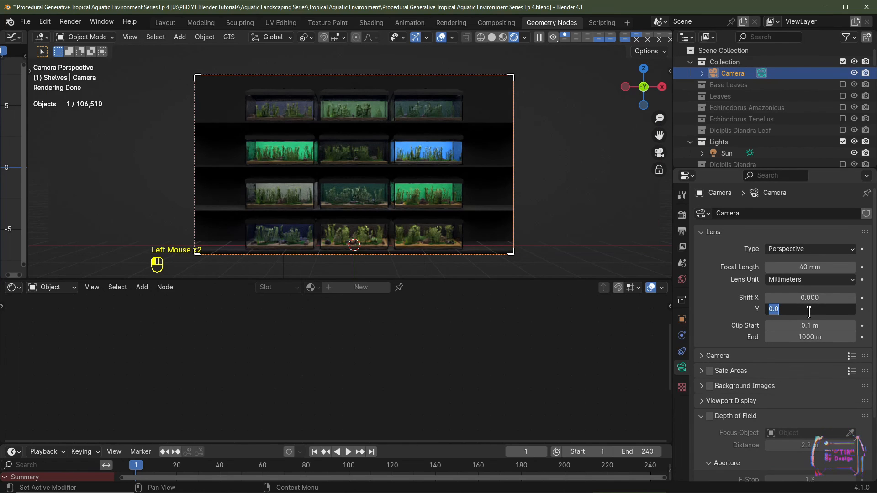
{"action": "type", "text": "-.0"}
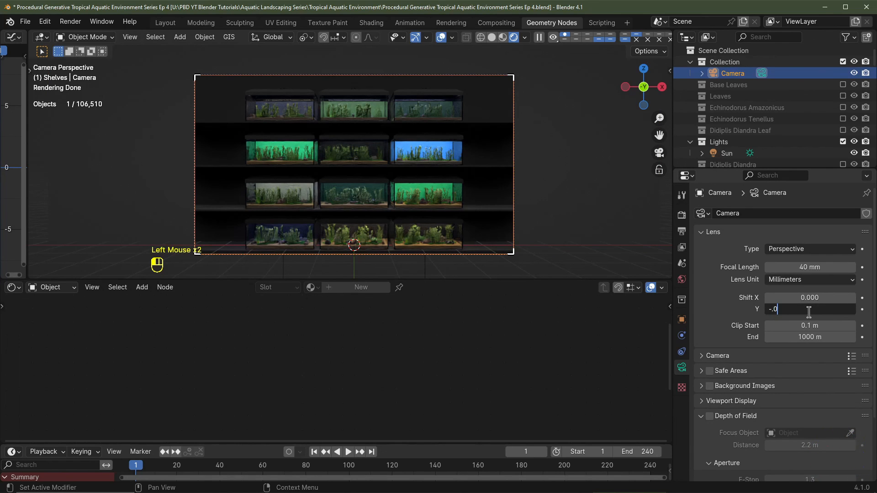
{"action": "type", "text": "2"}
{"action": "key", "text": "Return"}
Hide the viewport overlays and inspect the upper aquariums up close in the rendered camera view.
{"action": "left_click", "coordinate": [441, 37]}
{"action": "scroll", "coordinate": [446, 196], "scroll_direction": "up", "scroll_amount": 2}
{"action": "scroll", "coordinate": [447, 196], "scroll_direction": "down", "scroll_amount": 1}
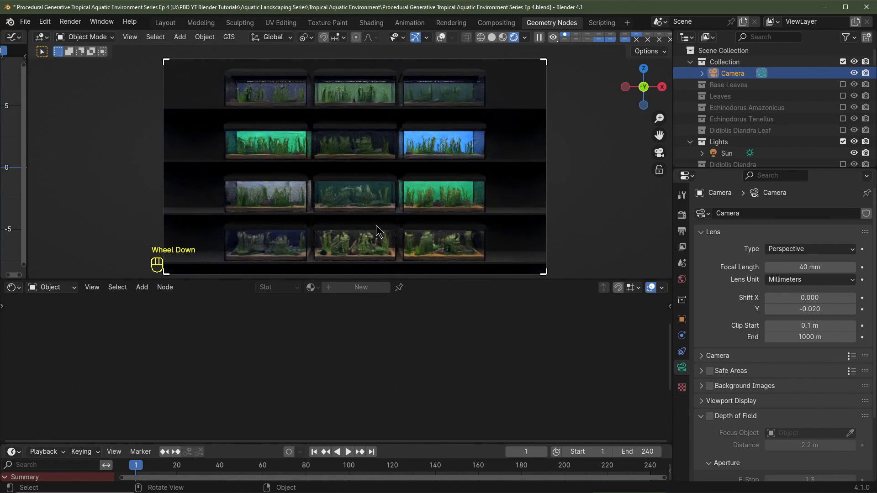
{"action": "scroll", "coordinate": [392, 105], "scroll_direction": "up", "scroll_amount": 2}
{"action": "middle_click_drag", "start_coordinate": [392, 105], "coordinate": [336, 174], "text": "shift"}
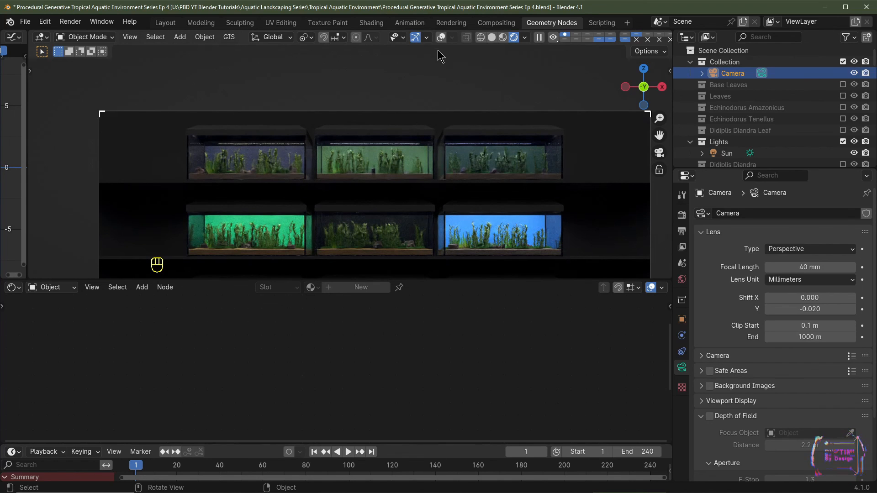
Select the top-middle aquarium's substrate and examine its Echinodorus Tenellus scatter modifier settings.
{"action": "scroll", "coordinate": [440, 57], "scroll_direction": "down", "scroll_amount": 17}
{"action": "left_click", "coordinate": [387, 181]}
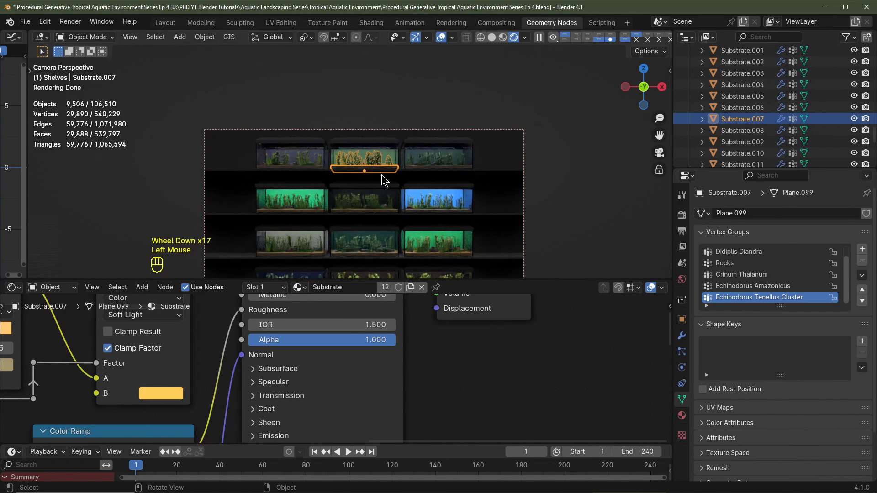
{"action": "scroll", "coordinate": [382, 181], "scroll_direction": "up", "scroll_amount": 3}
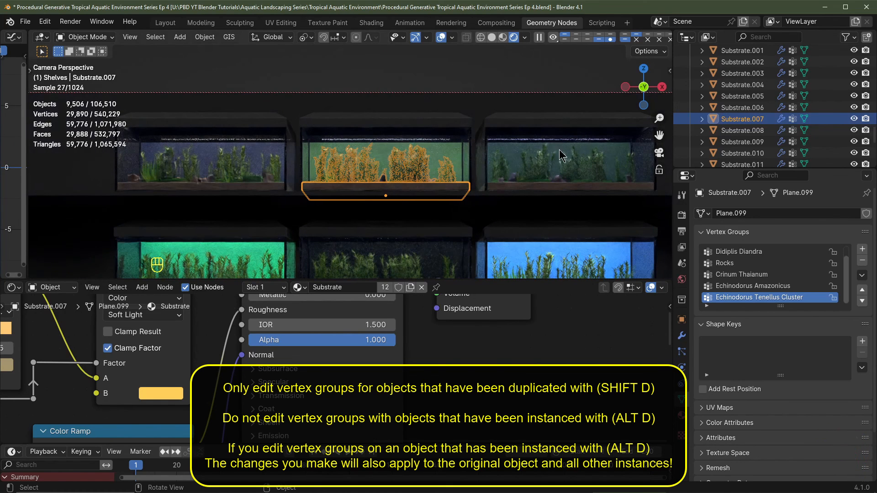
{"action": "left_click", "coordinate": [682, 337]}
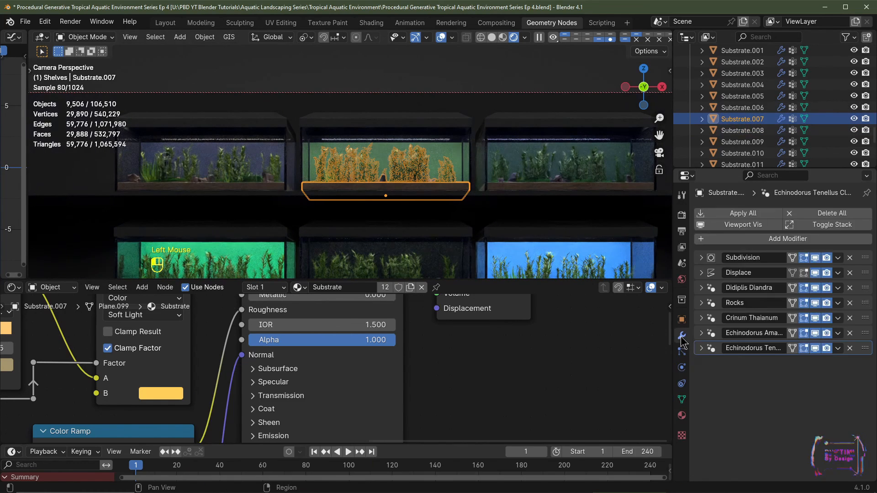
{"action": "left_click", "coordinate": [702, 348]}
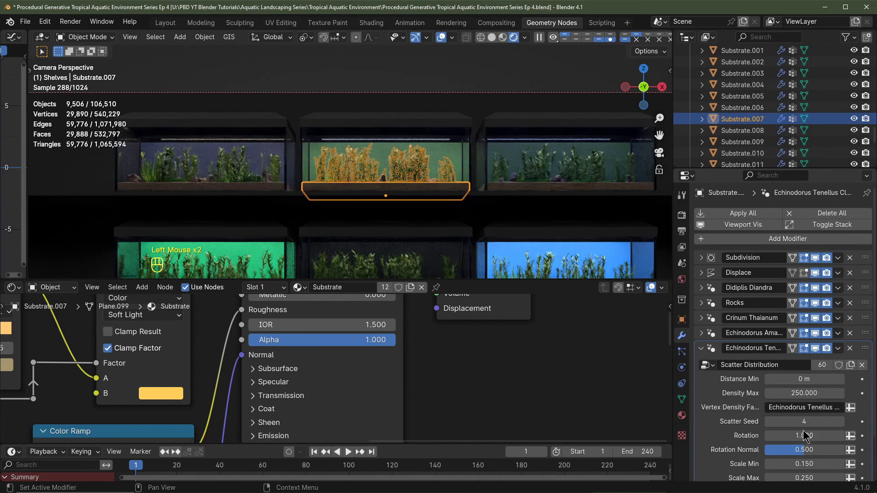
{"action": "left_click", "coordinate": [702, 348]}
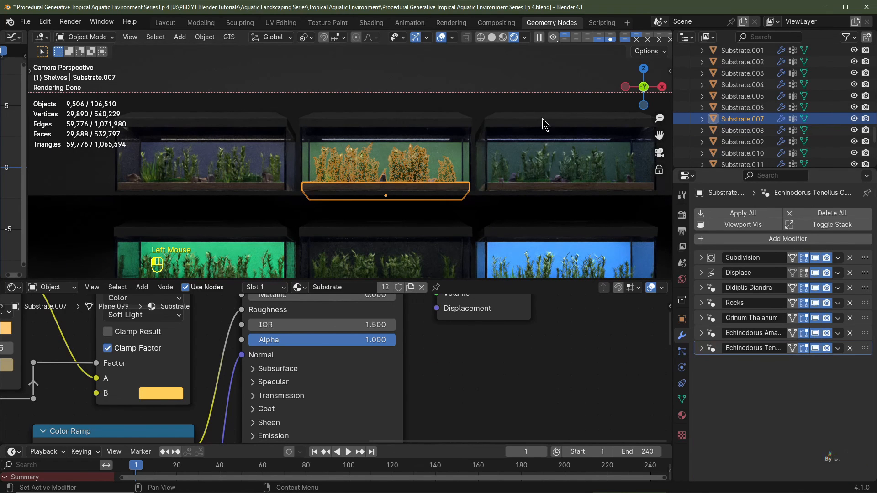
Review all four rows of aquariums in solid shading with the overlays hidden.
{"action": "left_click", "coordinate": [492, 38]}
{"action": "middle_click_drag", "start_coordinate": [409, 188], "coordinate": [388, 32], "text": "shift"}
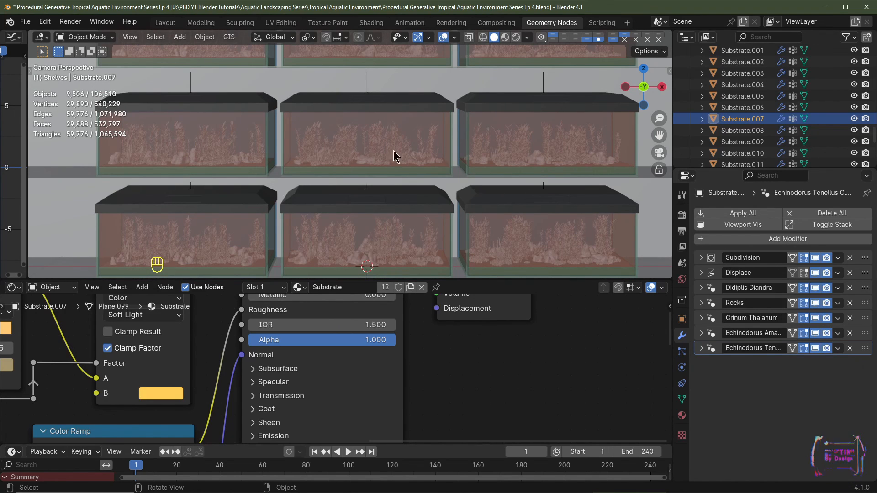
{"action": "scroll", "coordinate": [446, 154], "scroll_direction": "down", "scroll_amount": 2}
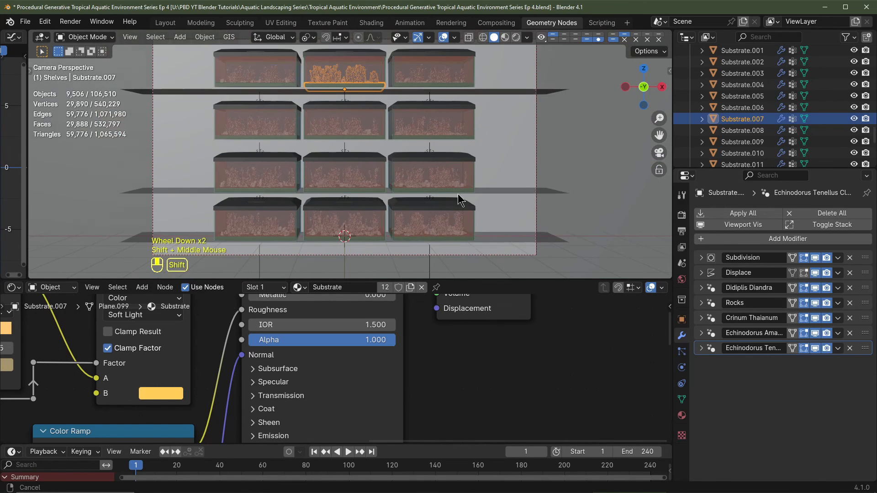
{"action": "middle_click_drag", "start_coordinate": [460, 196], "coordinate": [455, 219], "text": "shift"}
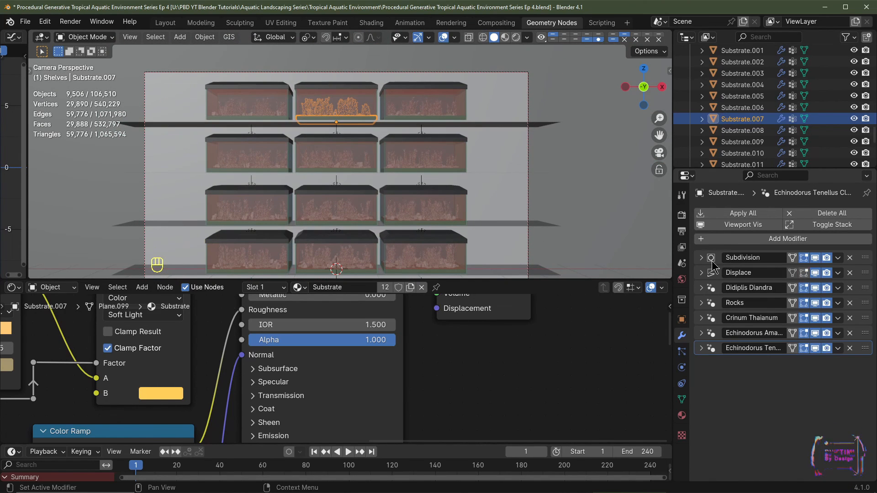
{"action": "left_click", "coordinate": [378, 159]}
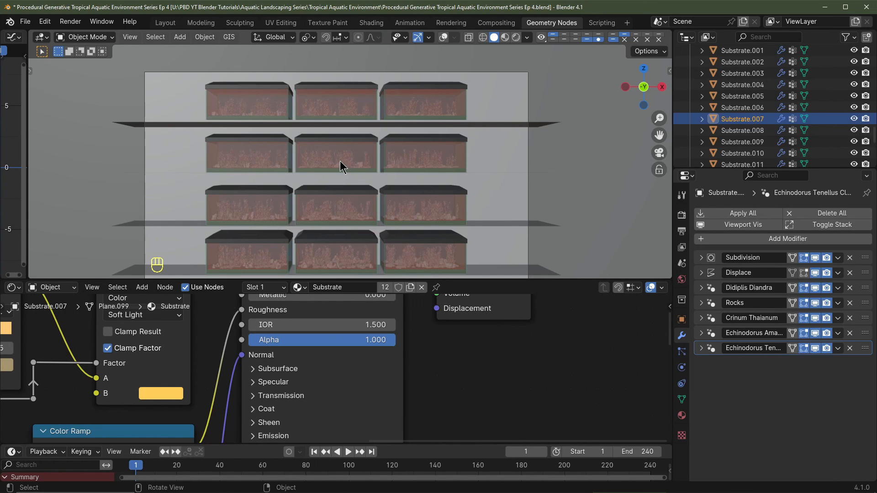
Switch to rendered shading and enlarge the 3D viewport to frame the whole aquarium display.
{"action": "left_click", "coordinate": [516, 37]}
{"action": "left_click_drag", "start_coordinate": [419, 281], "coordinate": [420, 335]}
{"action": "middle_click_drag", "start_coordinate": [424, 274], "coordinate": [427, 254], "text": "shift"}
{"action": "scroll", "coordinate": [427, 254], "scroll_direction": "up", "scroll_amount": 1}
{"action": "middle_click_drag", "start_coordinate": [427, 254], "coordinate": [430, 253], "text": "shift"}
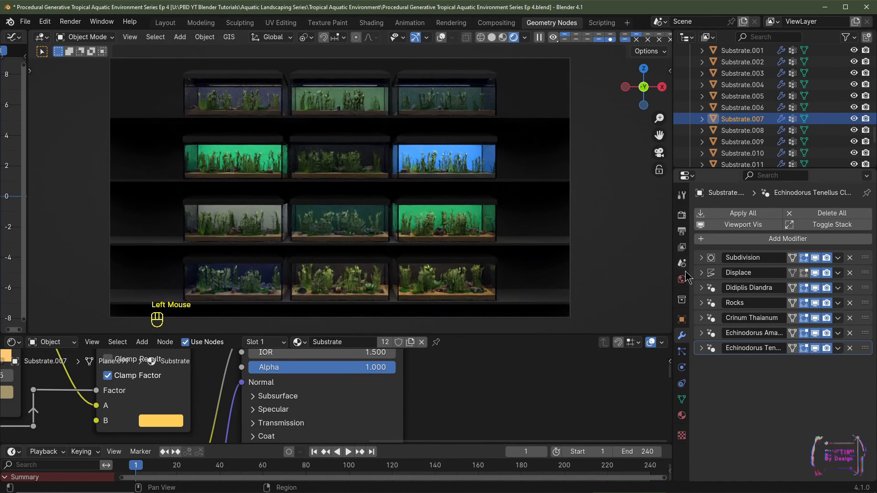
Expand the selected substrate's Didiplis Diandra modifier to examine its Scatter Distribution settings.
{"action": "left_click", "coordinate": [735, 295]}
{"action": "double_click", "coordinate": [766, 307]}
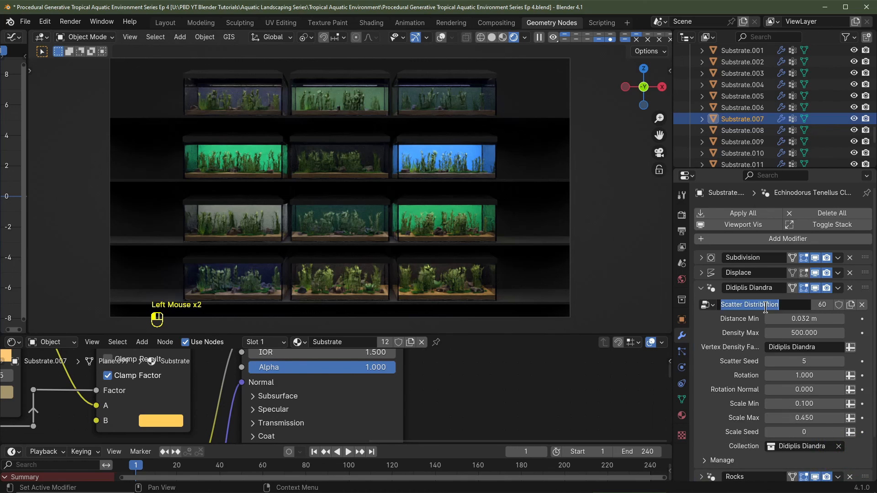
{"action": "left_click", "coordinate": [740, 313]}
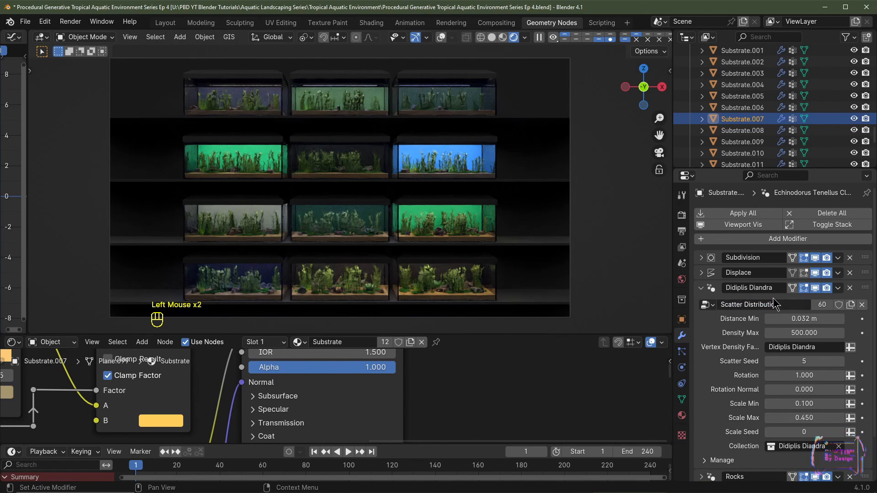